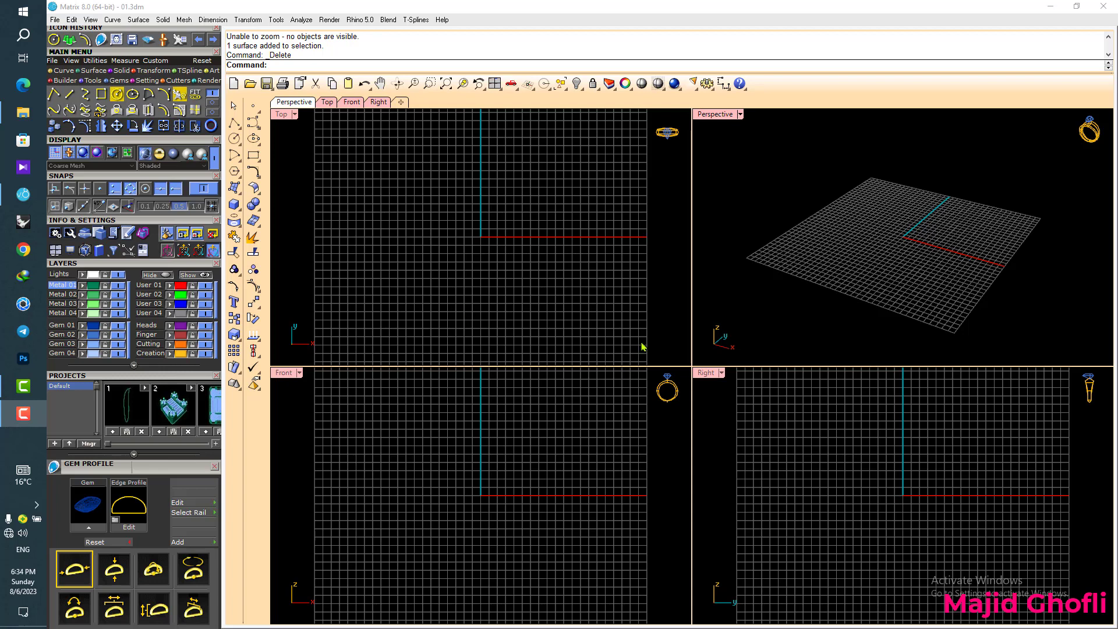
# - Create a ring rail in Euro size 55
pyautogui.moveTo(793, 127)
pyautogui.mouseDown()
pyautogui.moveTo(885, 78)
pyautogui.moveTo(800, 128)
pyautogui.mouseUp()
pyautogui.click(209, 130)
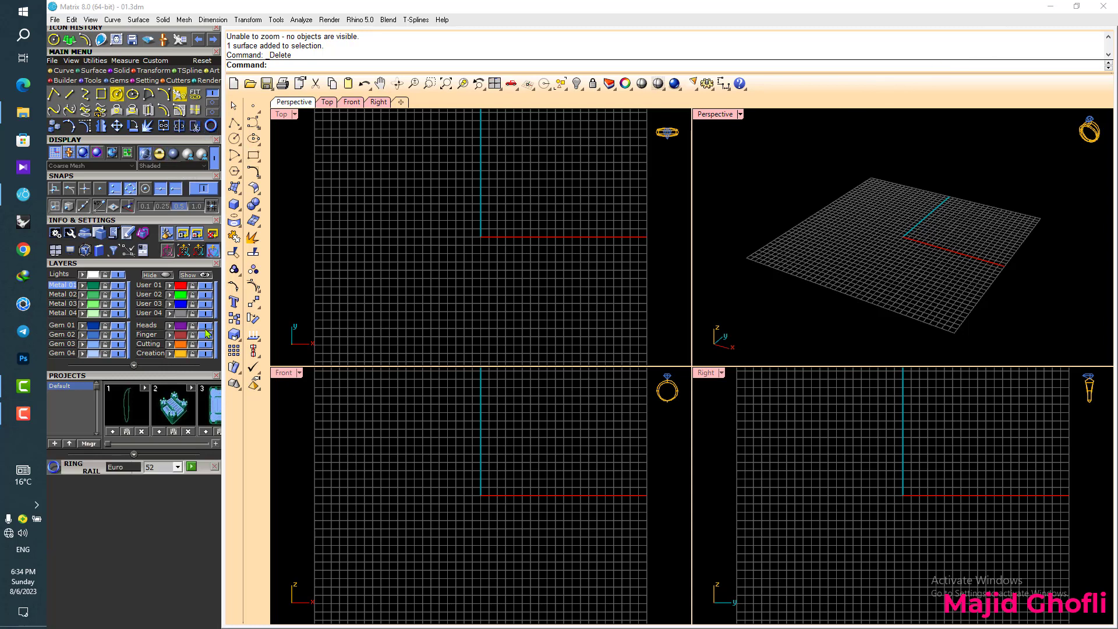
pyautogui.click(177, 467)
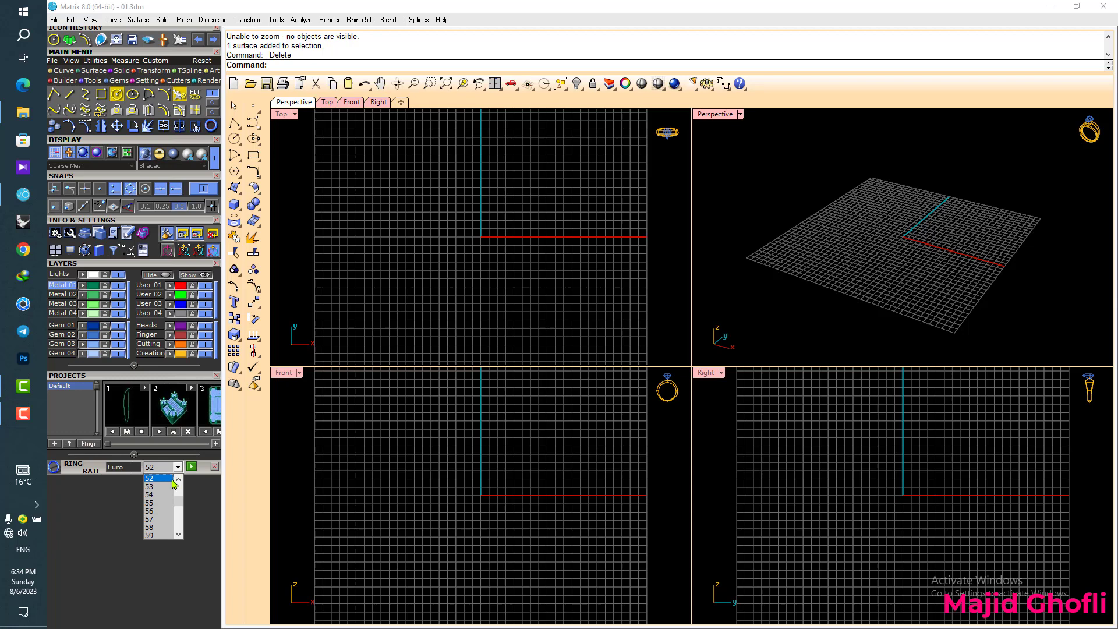
pyautogui.click(152, 503)
pyautogui.click(191, 466)
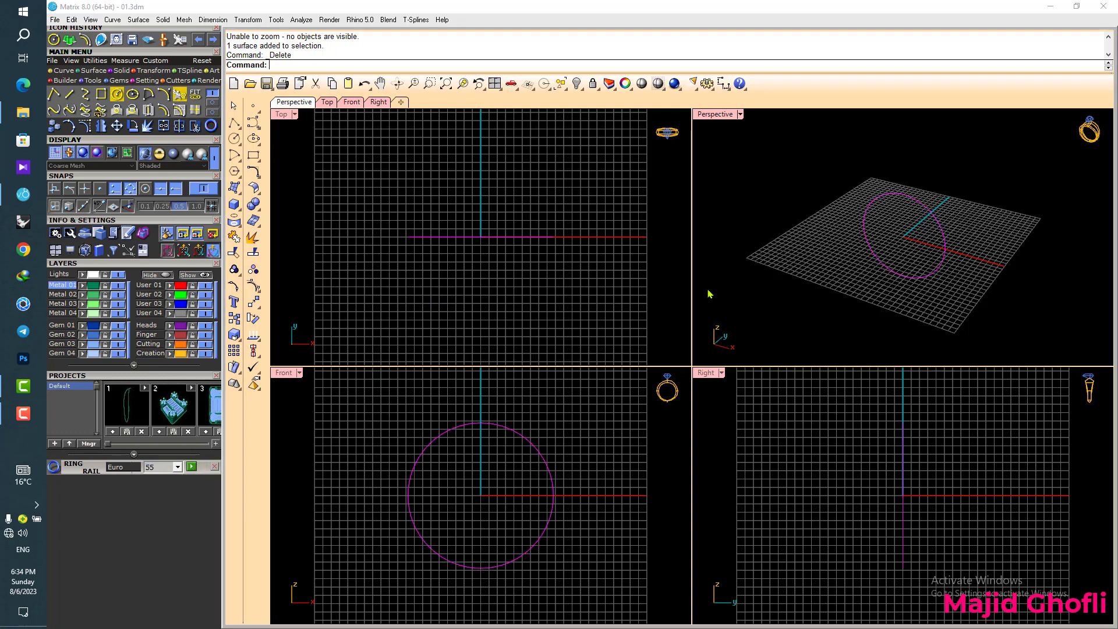
pyautogui.moveTo(795, 266); pyautogui.dragTo(764, 245, button='right')
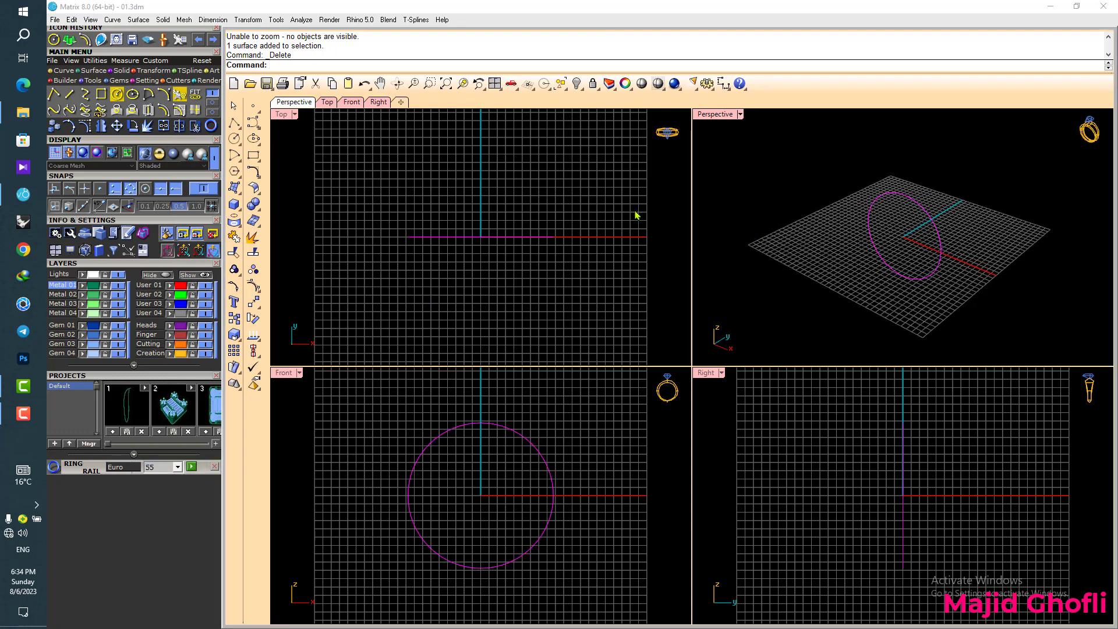
# - Load a round-cut diamond gem with a 6.5 mm diameter
pyautogui.click(116, 82)
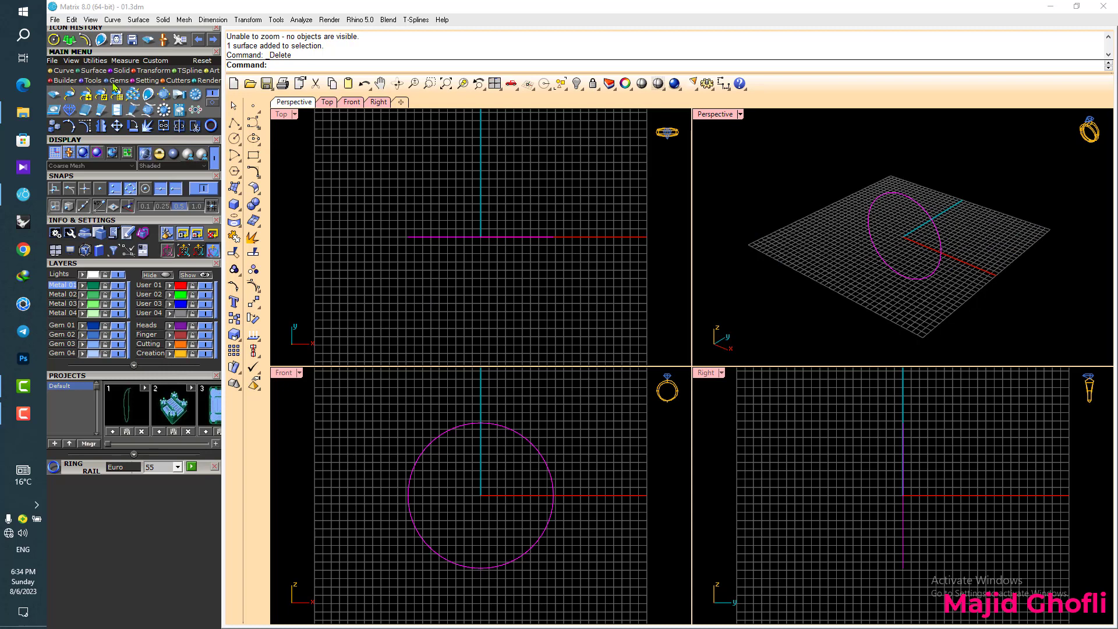
pyautogui.click(54, 96)
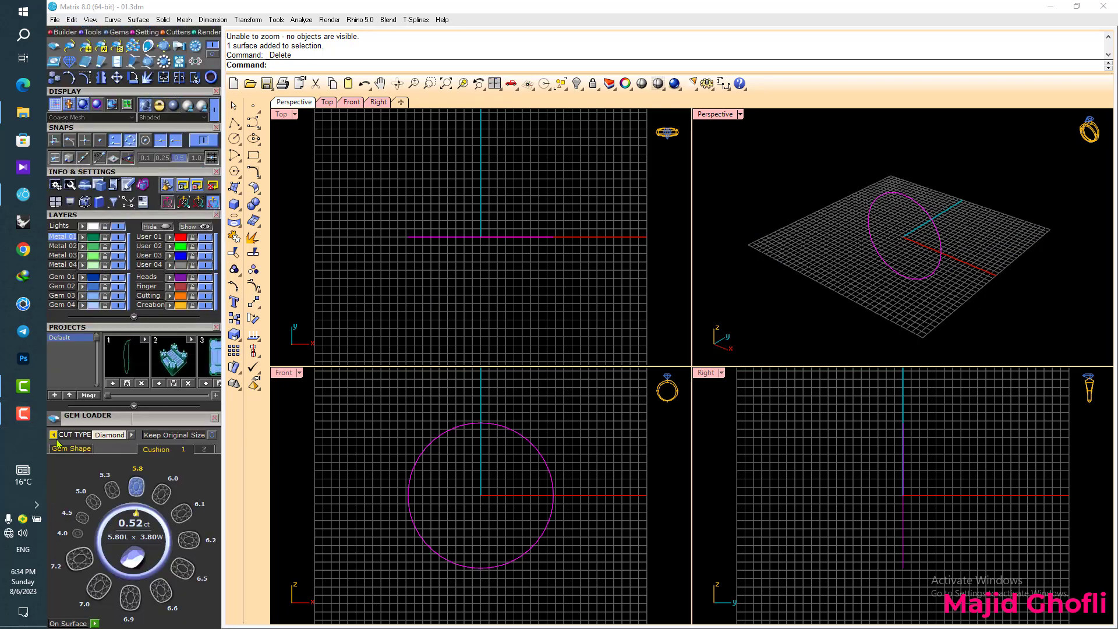
pyautogui.click(53, 434)
pyautogui.click(132, 434)
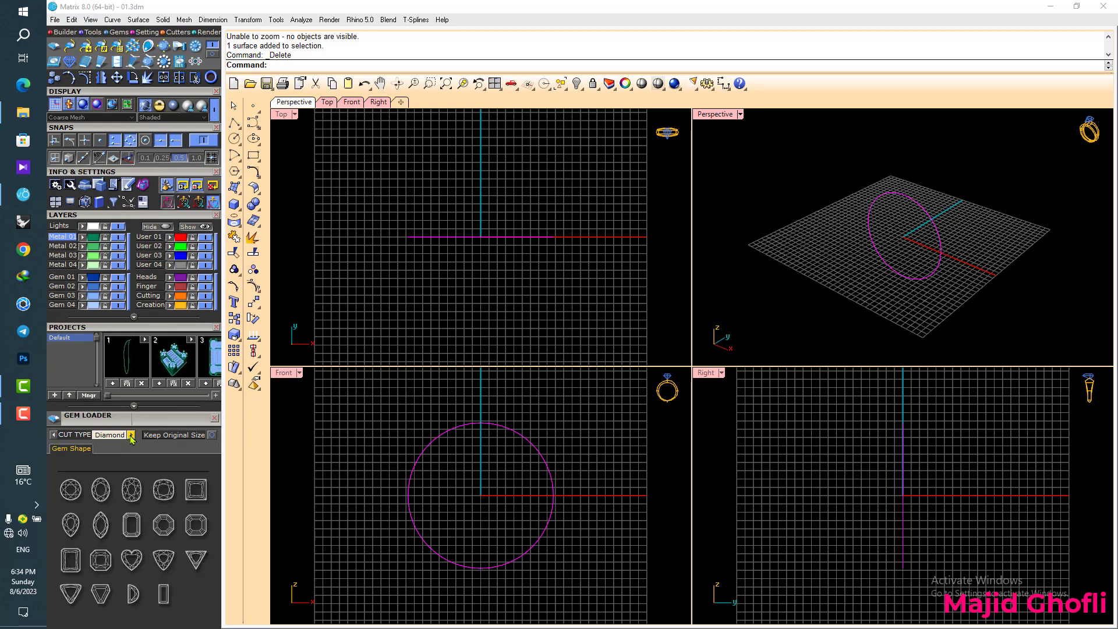
pyautogui.click(72, 491)
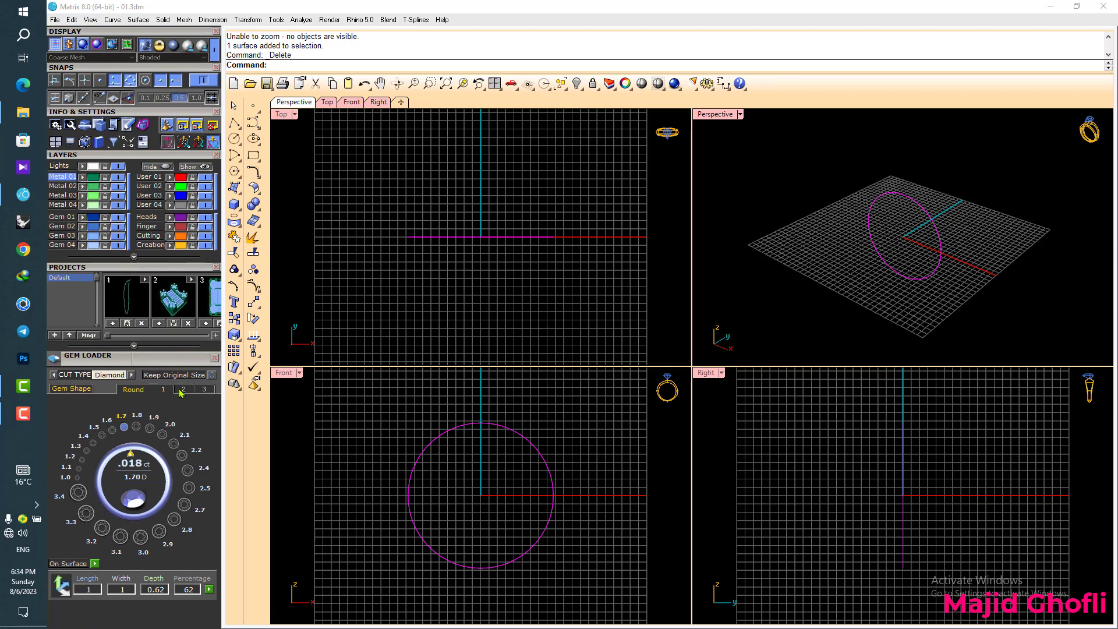
pyautogui.click(181, 391)
pyautogui.click(88, 513)
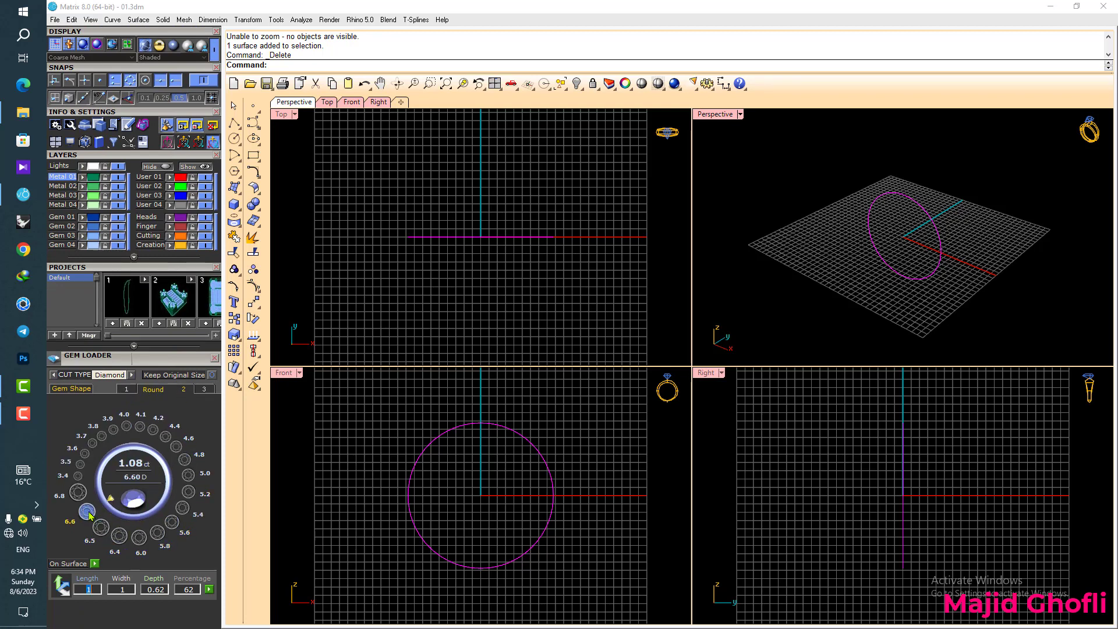
pyautogui.click(101, 527)
pyautogui.click(102, 527)
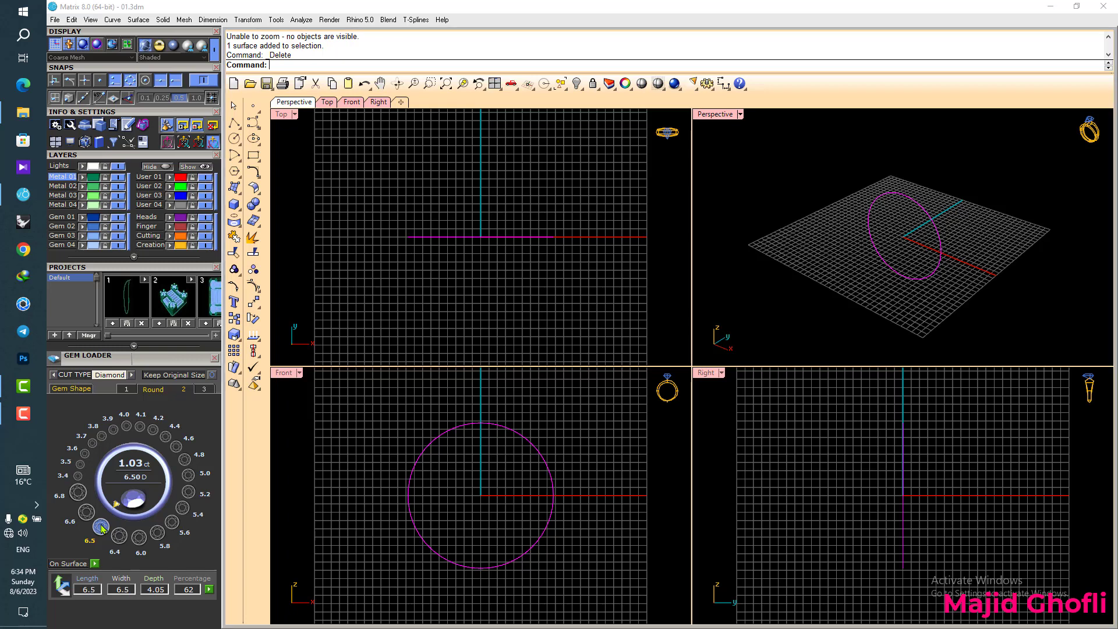
# - Move the diamond straight up in the Front view so it sits just above the top of the ring rail
pyautogui.click(588, 423)
pyautogui.moveTo(588, 423); pyautogui.dragTo(571, 459, button='right')
pyautogui.click(469, 535)
pyautogui.moveTo(464, 500); pyautogui.dragTo(462, 387)
pyautogui.moveTo(489, 427); pyautogui.dragTo(491, 462, button='right')
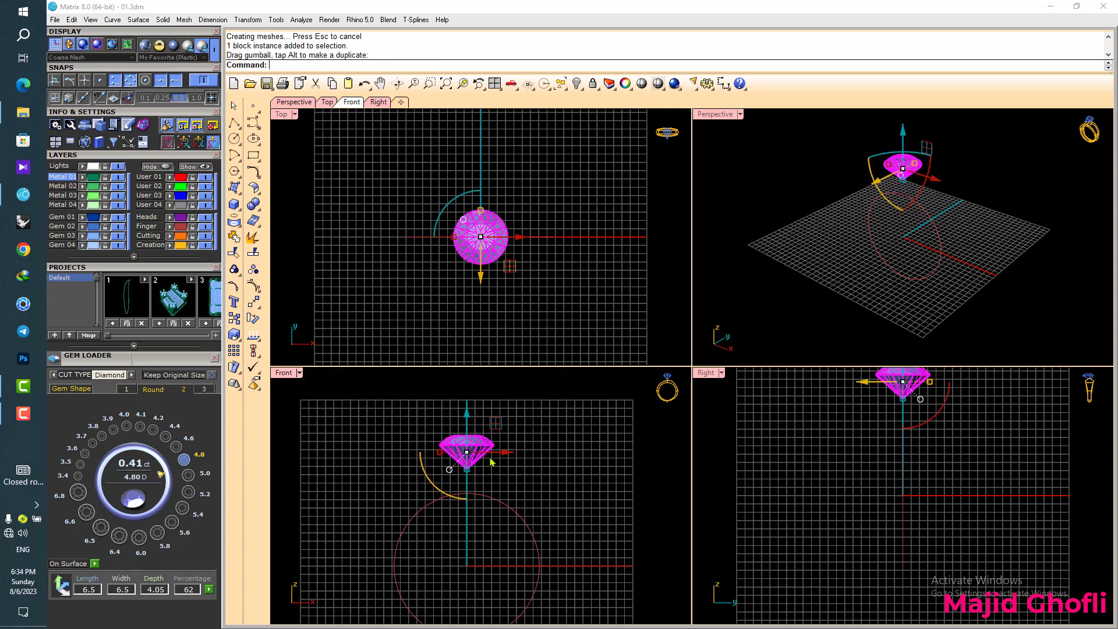
pyautogui.scroll(2, 479, 445)
pyautogui.moveTo(464, 426); pyautogui.dragTo(465, 420)
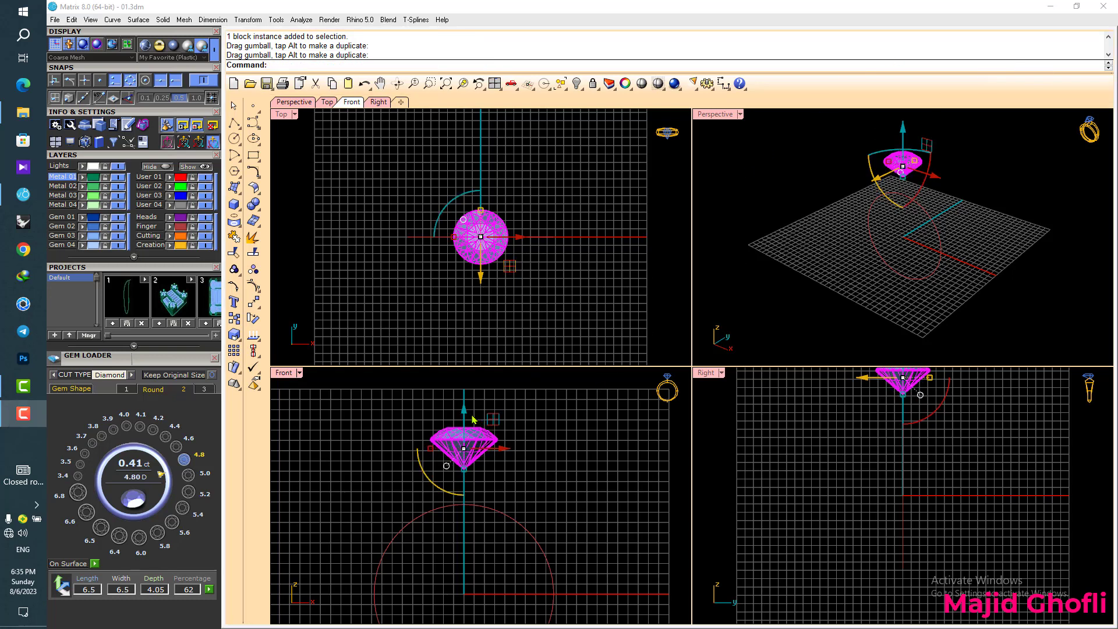
pyautogui.moveTo(472, 420)
pyautogui.mouseDown()
pyautogui.moveTo(469, 403)
pyautogui.moveTo(469, 417)
pyautogui.mouseUp()
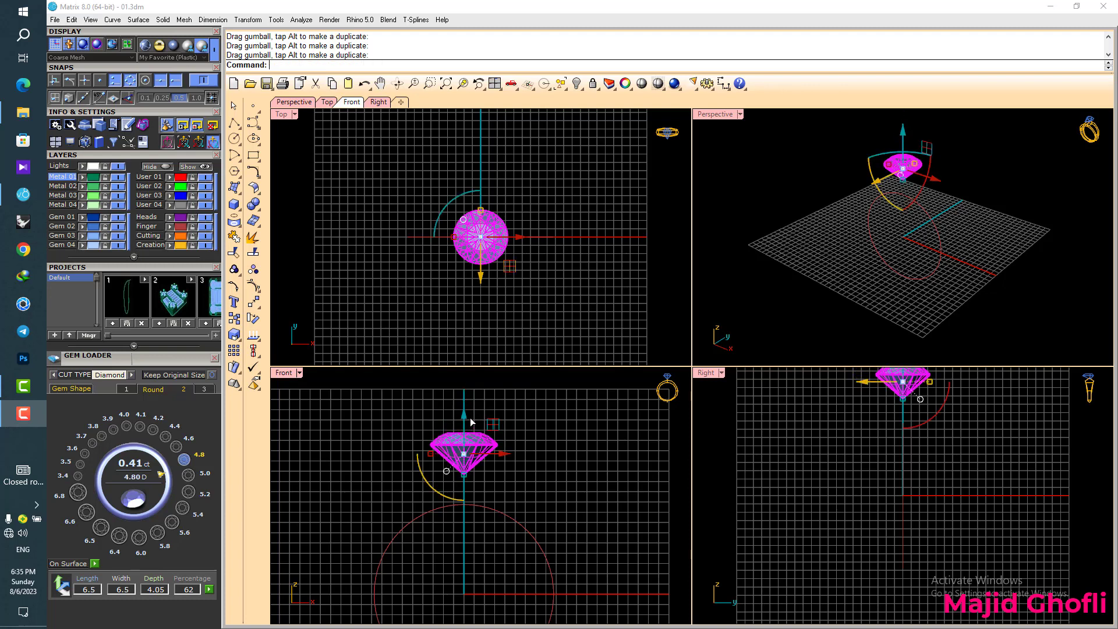
pyautogui.moveTo(527, 435); pyautogui.dragTo(517, 439, button='right')
pyautogui.scroll(3, 185, 81)
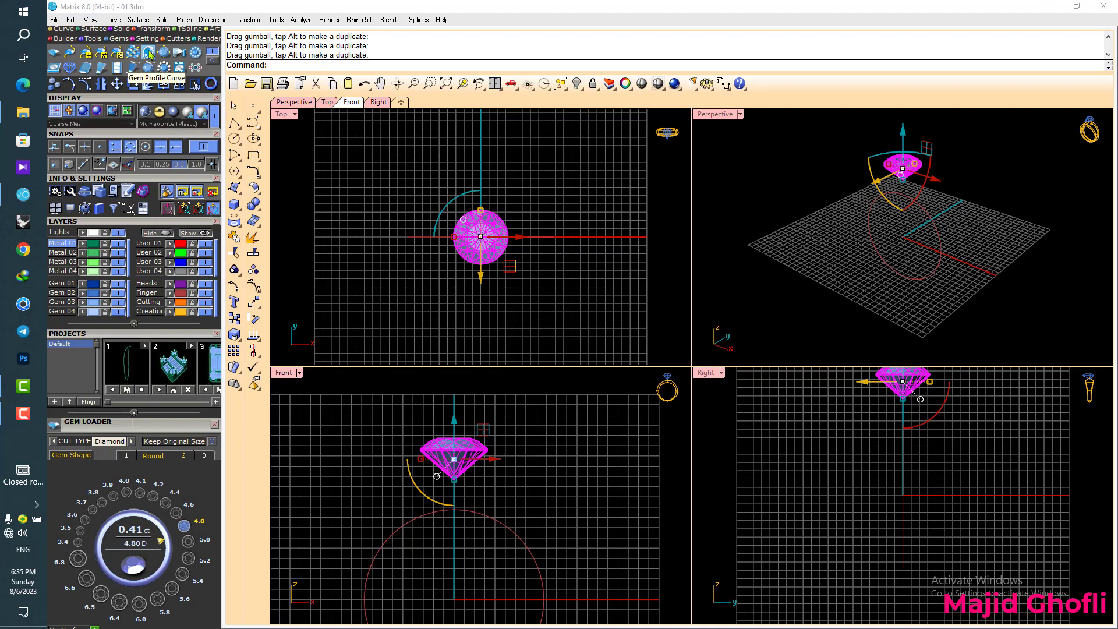
# - Generate a gem profile curve around the diamond's girdle with a width of 6.5 mm
pyautogui.click(149, 54)
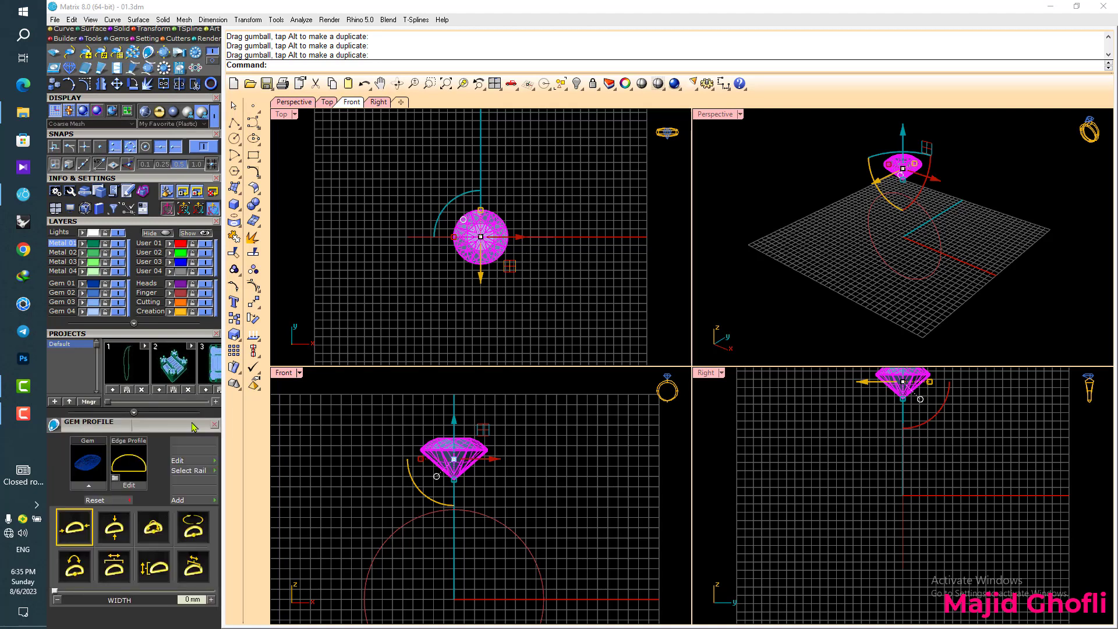
pyautogui.scroll(-1, 188, 392)
pyautogui.scroll(-1, 188, 392)
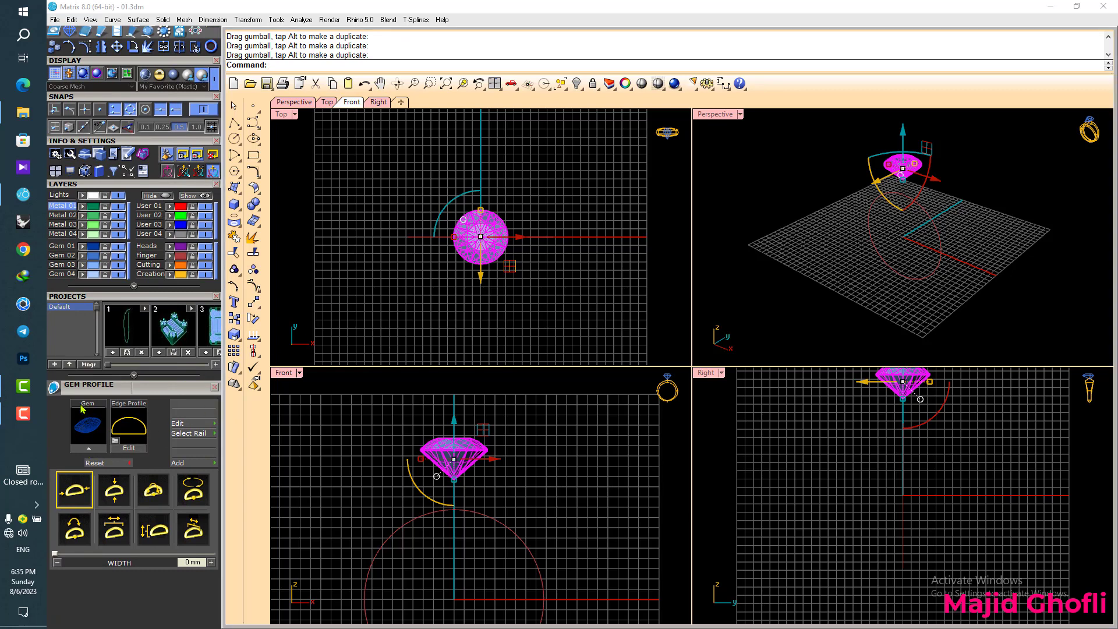
pyautogui.click(74, 429)
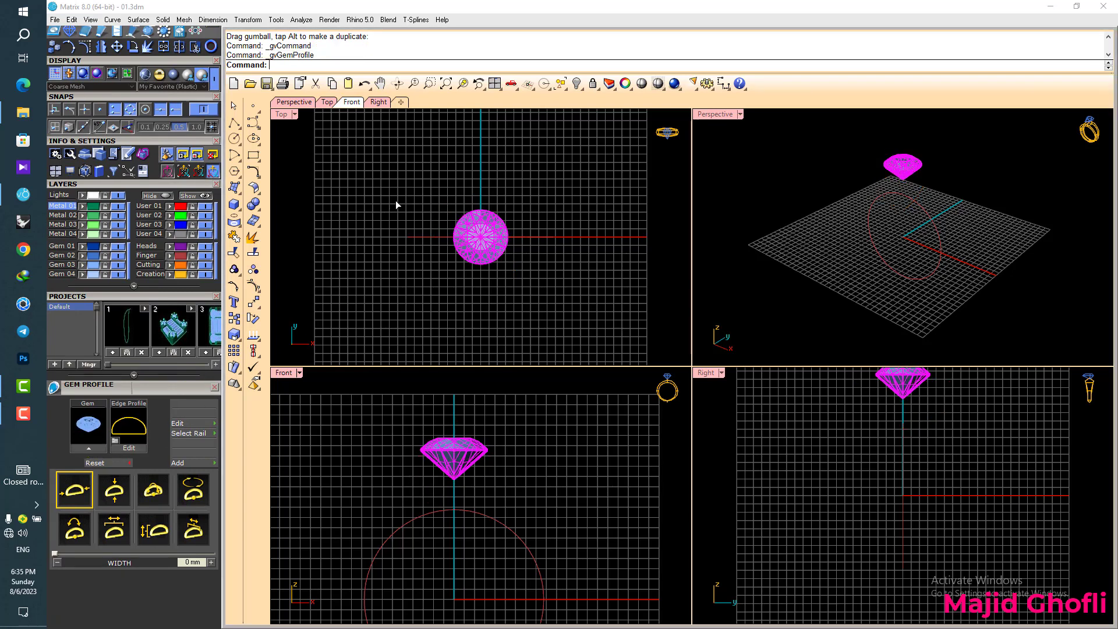
pyautogui.click(287, 114)
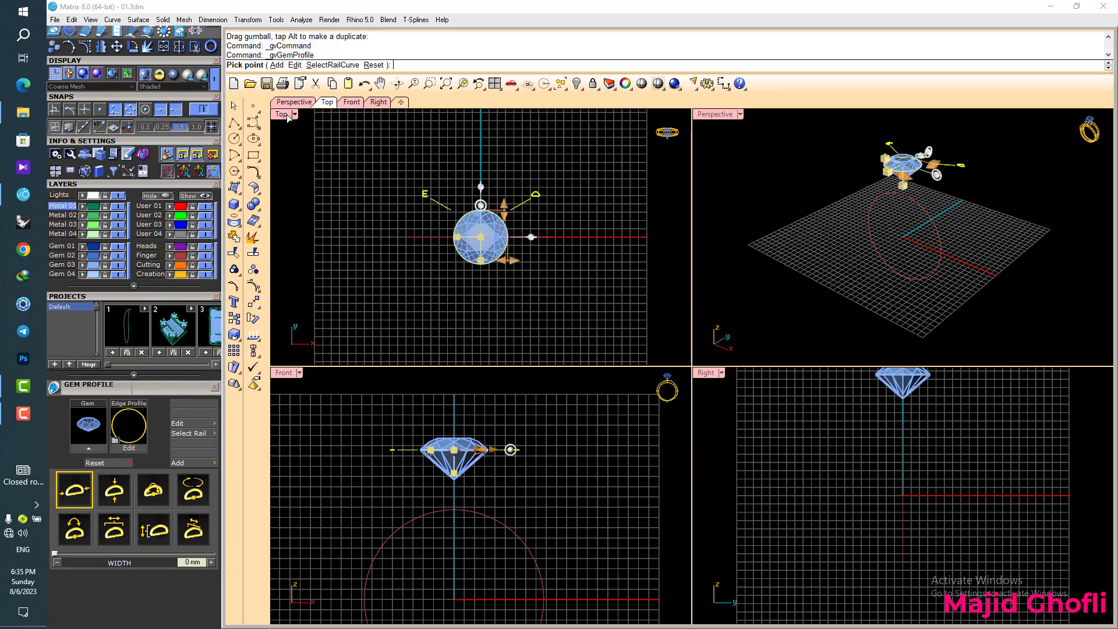
pyautogui.doubleClick(287, 115)
pyautogui.scroll(4, 678, 329)
pyautogui.press('Return')
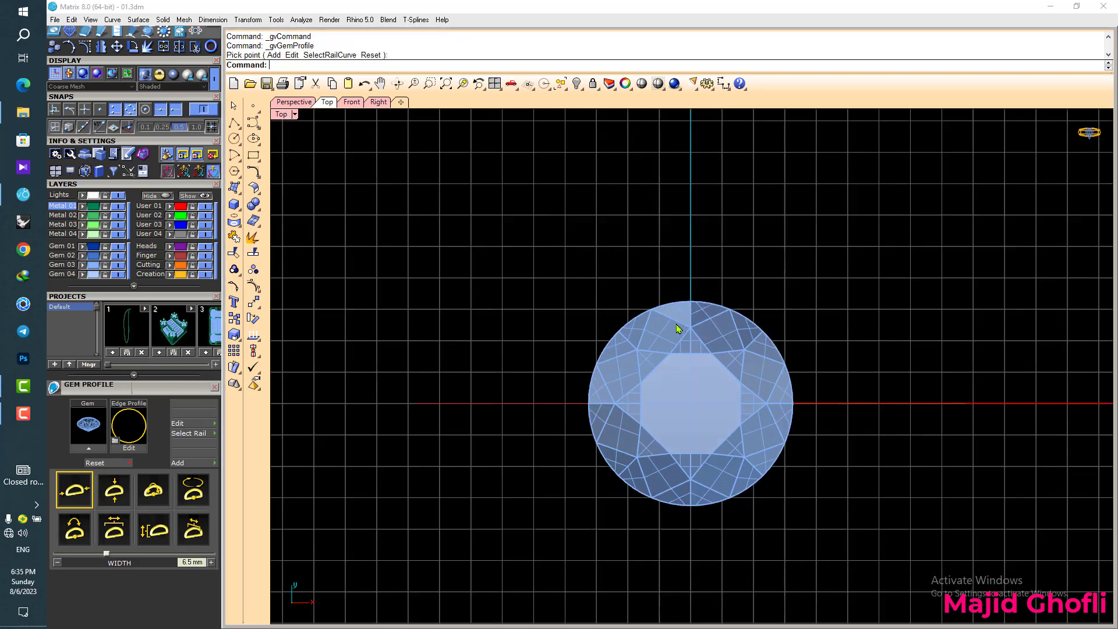
# - Offset the gem's round profile curve outward by 0.15 mm in the Top view
pyautogui.scroll(2, 676, 325)
pyautogui.moveTo(788, 298); pyautogui.dragTo(718, 278, button='right')
pyautogui.click(685, 293)
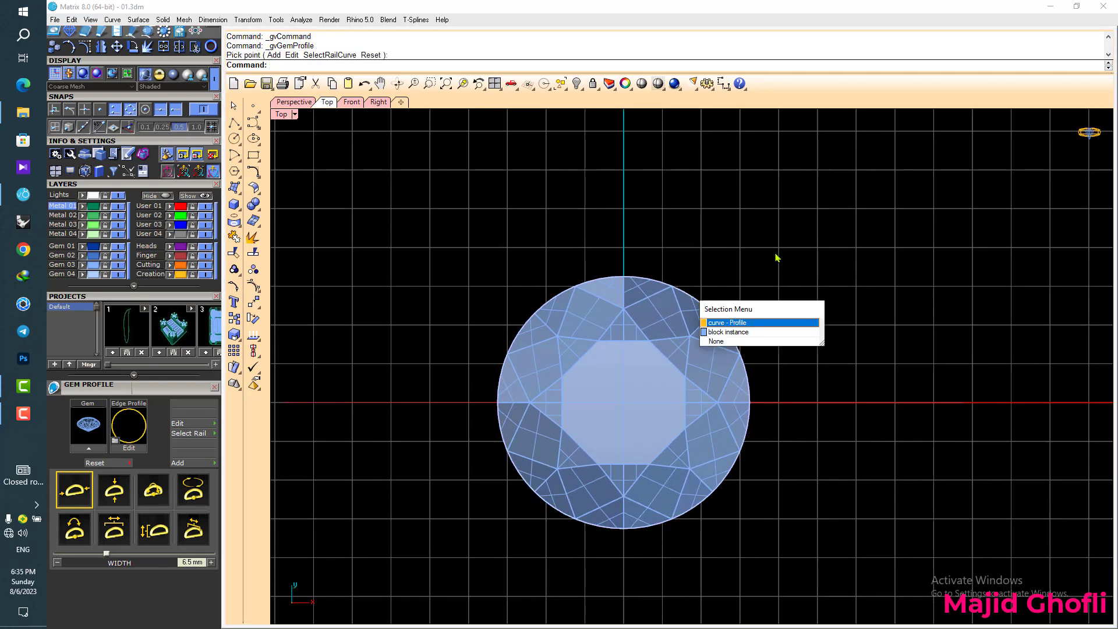
pyautogui.click(734, 323)
pyautogui.moveTo(869, 341); pyautogui.dragTo(760, 348, button='right')
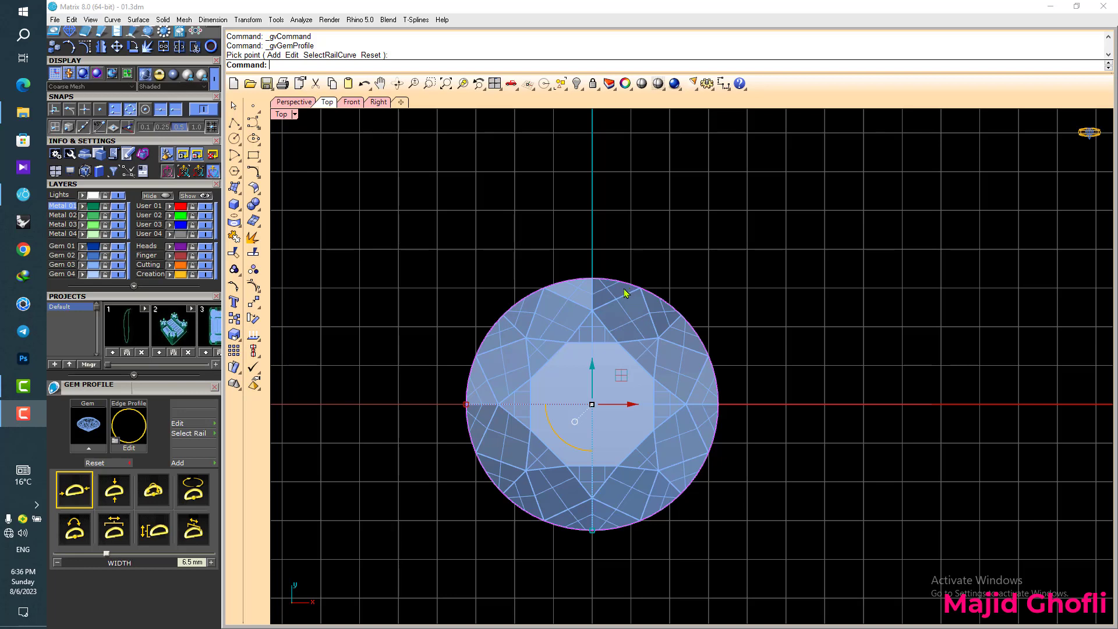
pyautogui.moveTo(624, 293); pyautogui.dragTo(586, 314, button='right')
pyautogui.moveTo(167, 96); pyautogui.dragTo(188, 179)
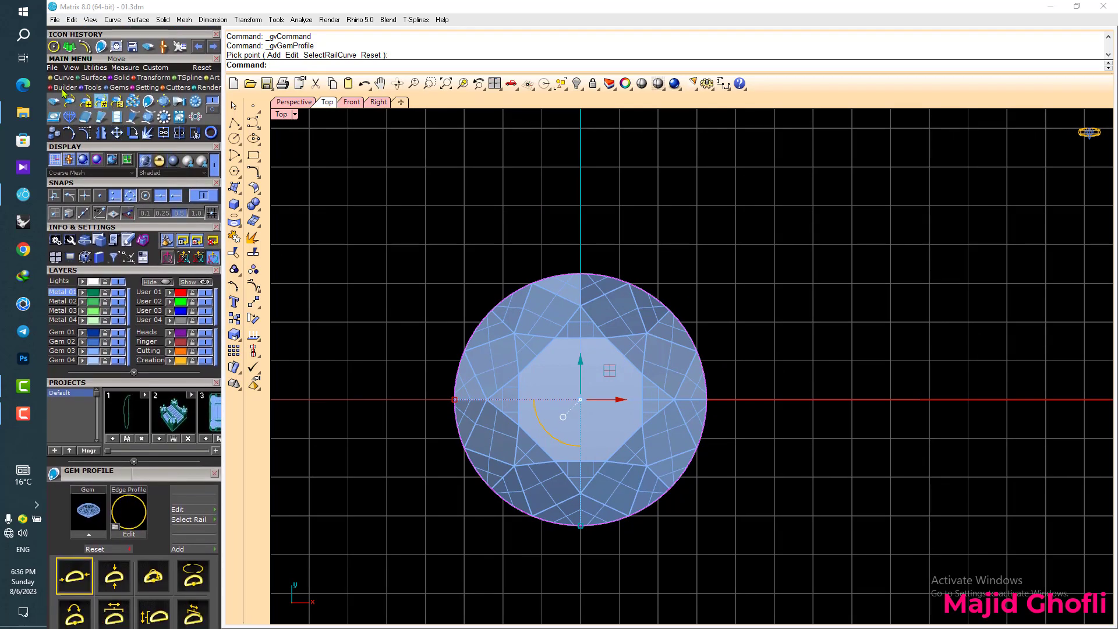
pyautogui.click(63, 78)
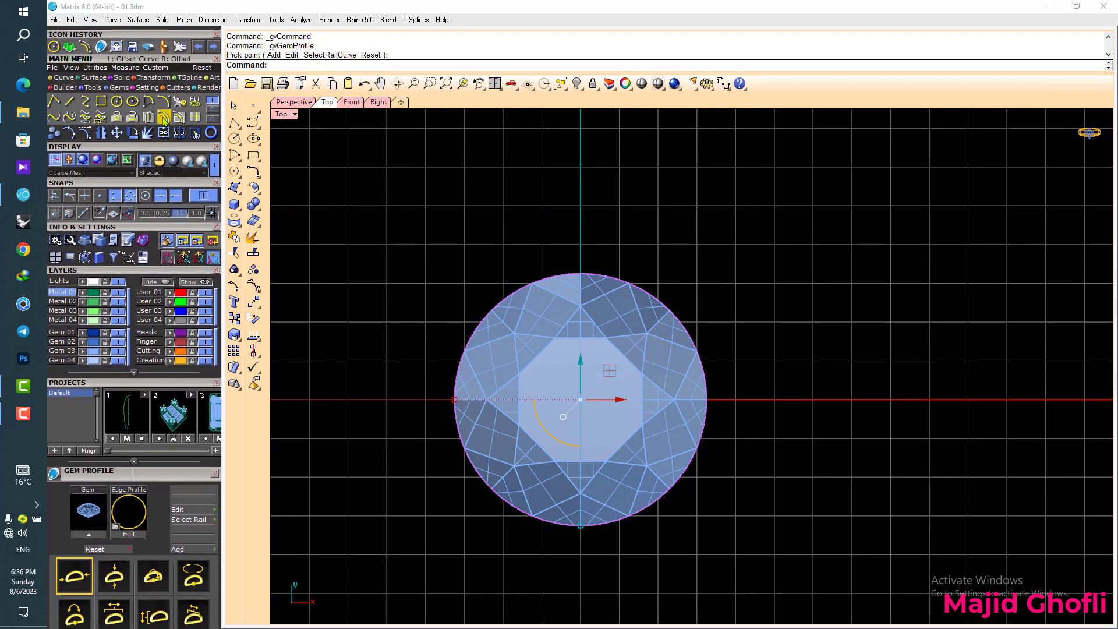
pyautogui.click(164, 119)
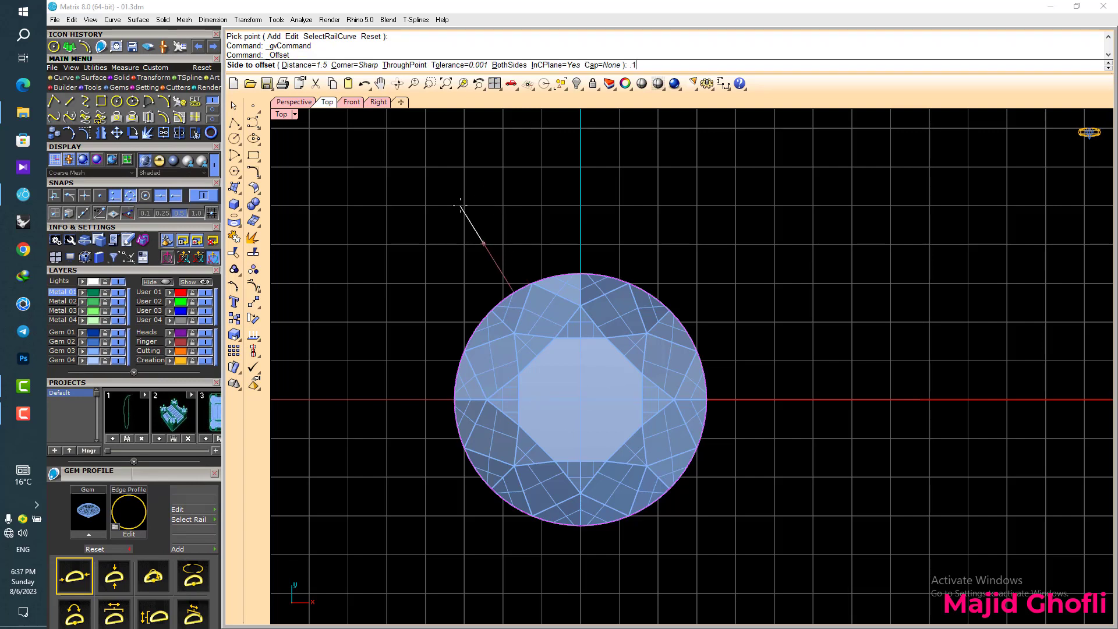
pyautogui.write('.1')
pyautogui.press('Return')
pyautogui.write('.2')
pyautogui.press('Return')
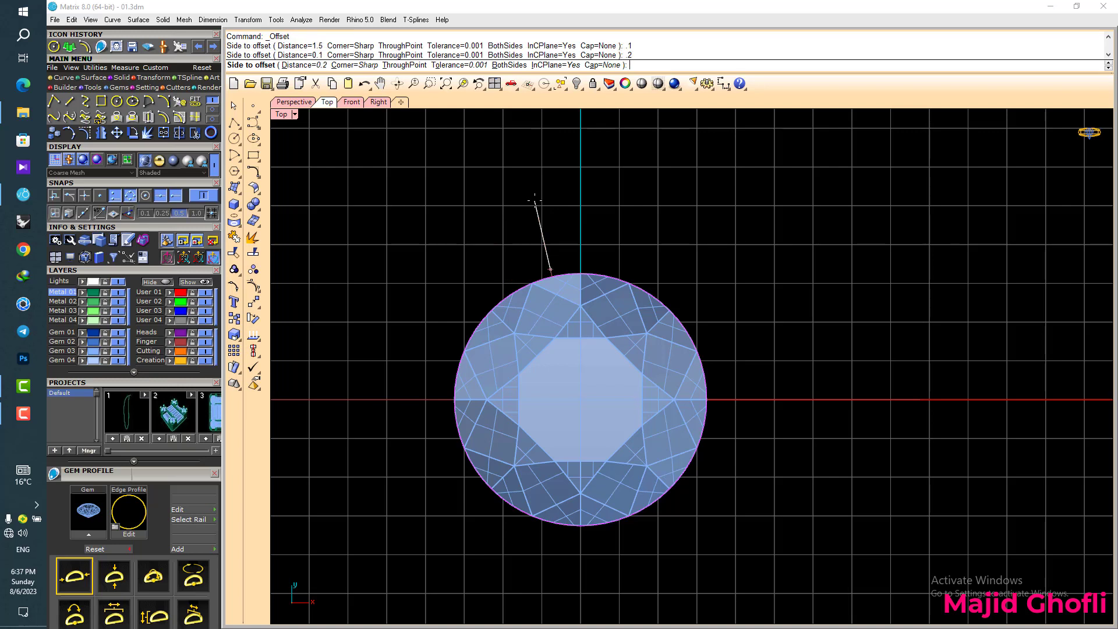
pyautogui.press('Return')
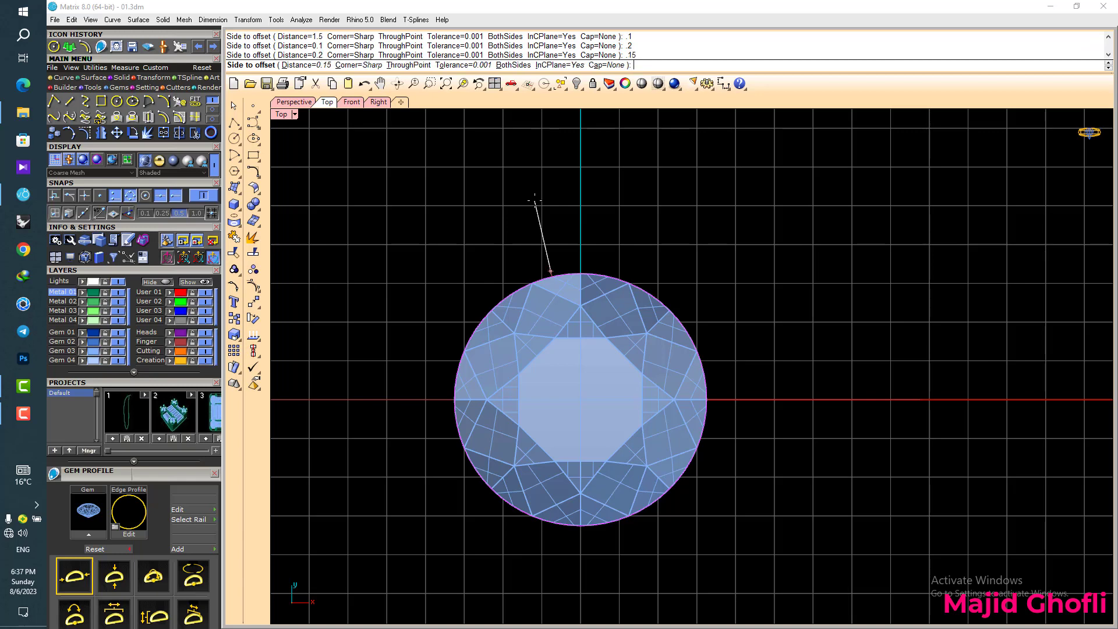
pyautogui.click(535, 201)
pyautogui.scroll(2, 520, 361)
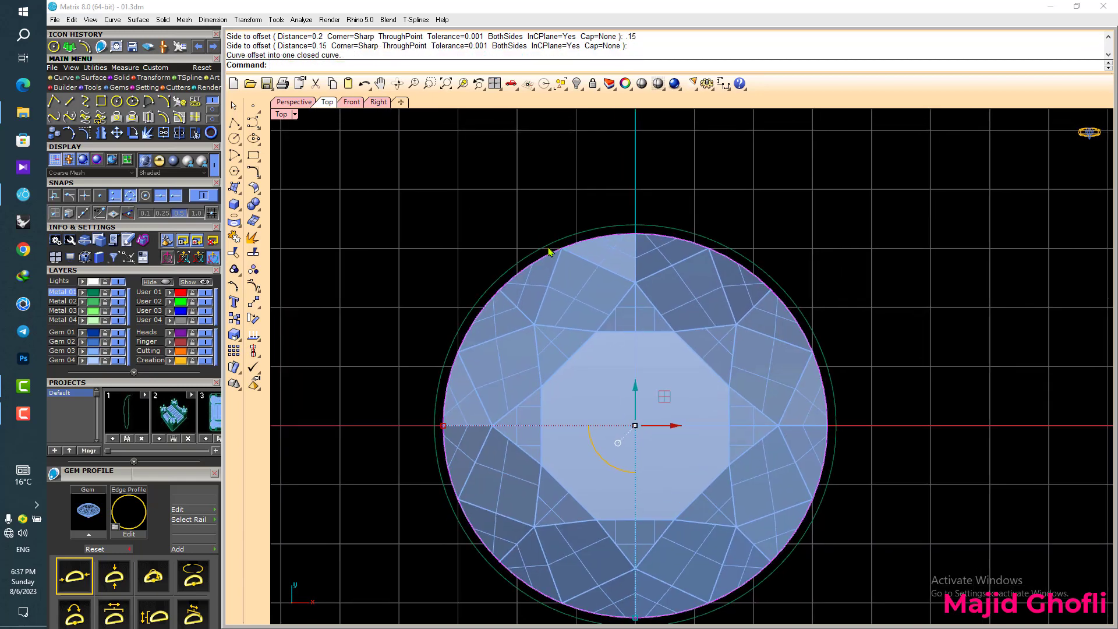
pyautogui.scroll(2, 551, 250)
pyautogui.scroll(-4, 550, 250)
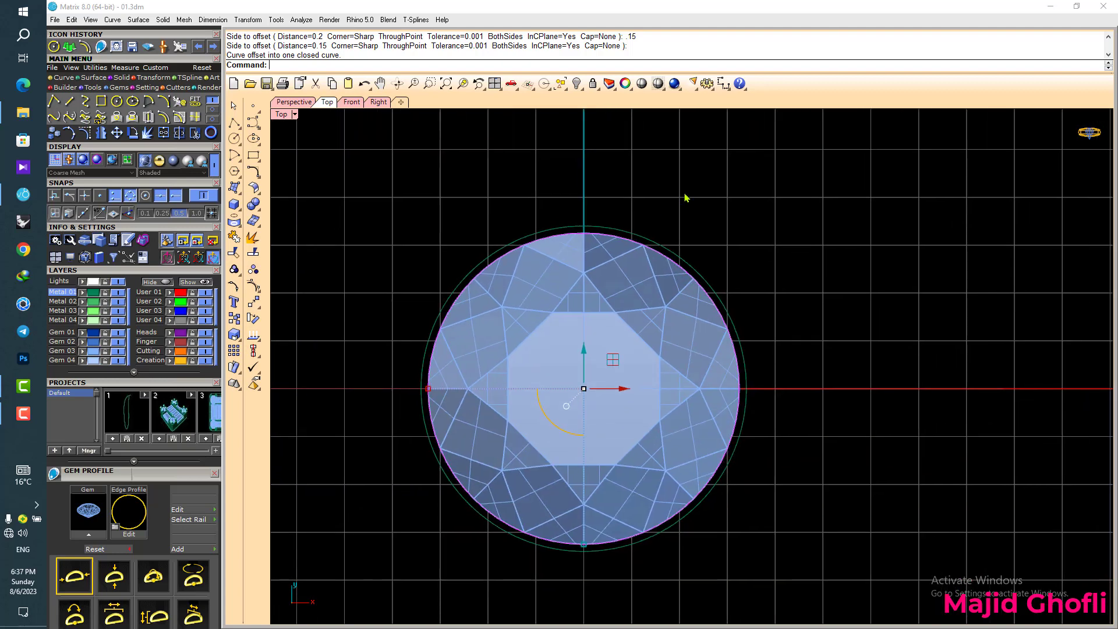
# - Draw a rectangle centred on the origin (0) that closely encloses the offset circle around the gem
pyautogui.moveTo(450, 188); pyautogui.dragTo(471, 191, button='right')
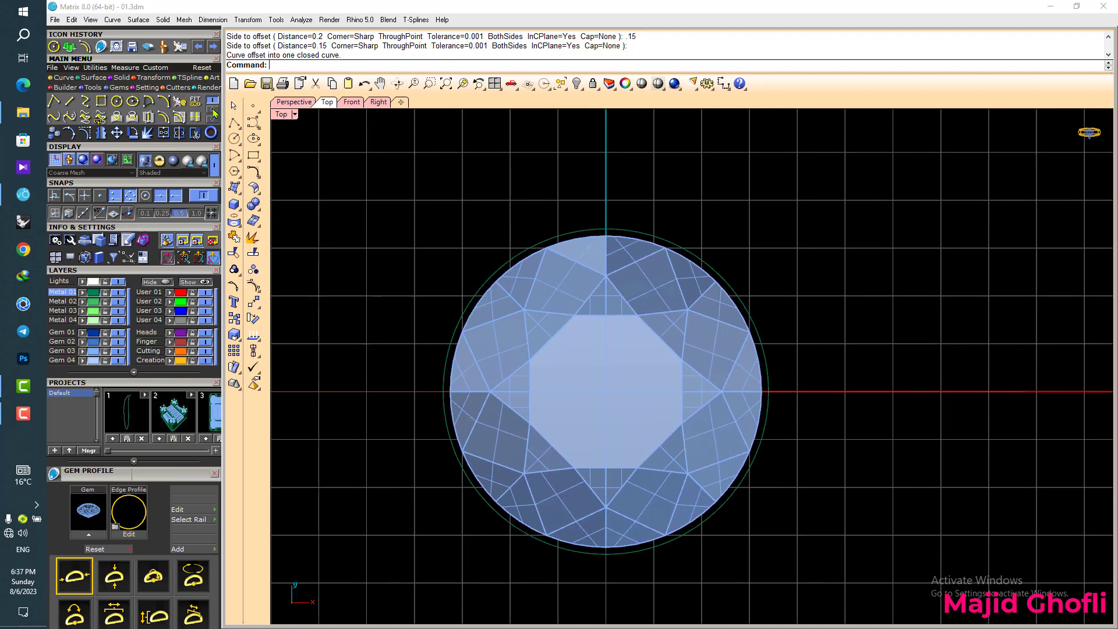
pyautogui.click(101, 100)
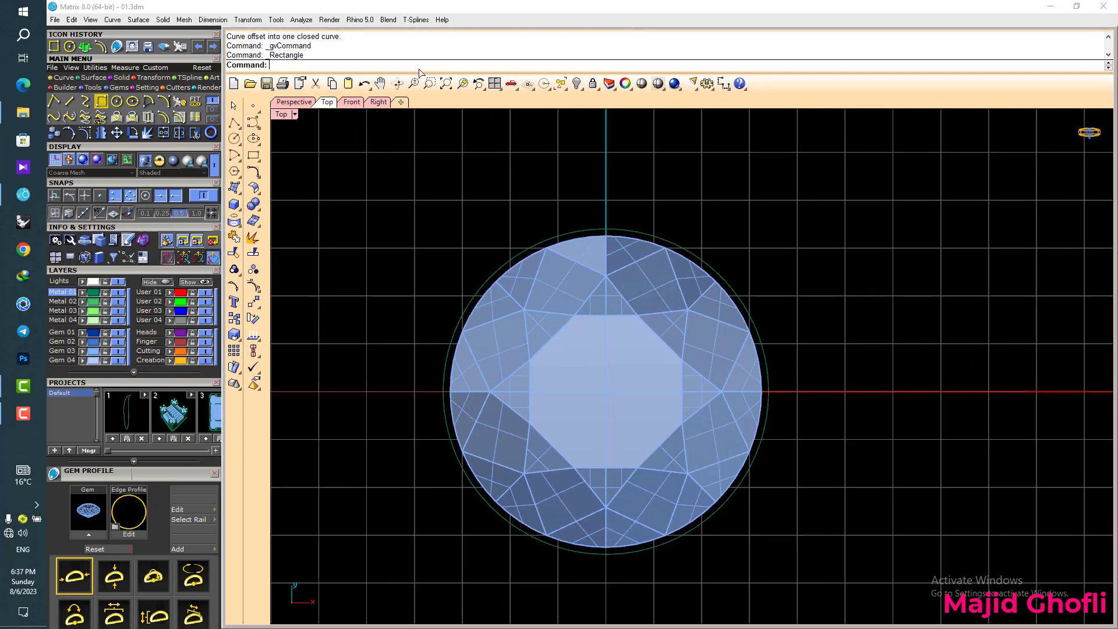
pyautogui.click(389, 65)
pyautogui.moveTo(542, 168); pyautogui.dragTo(559, 167, button='right')
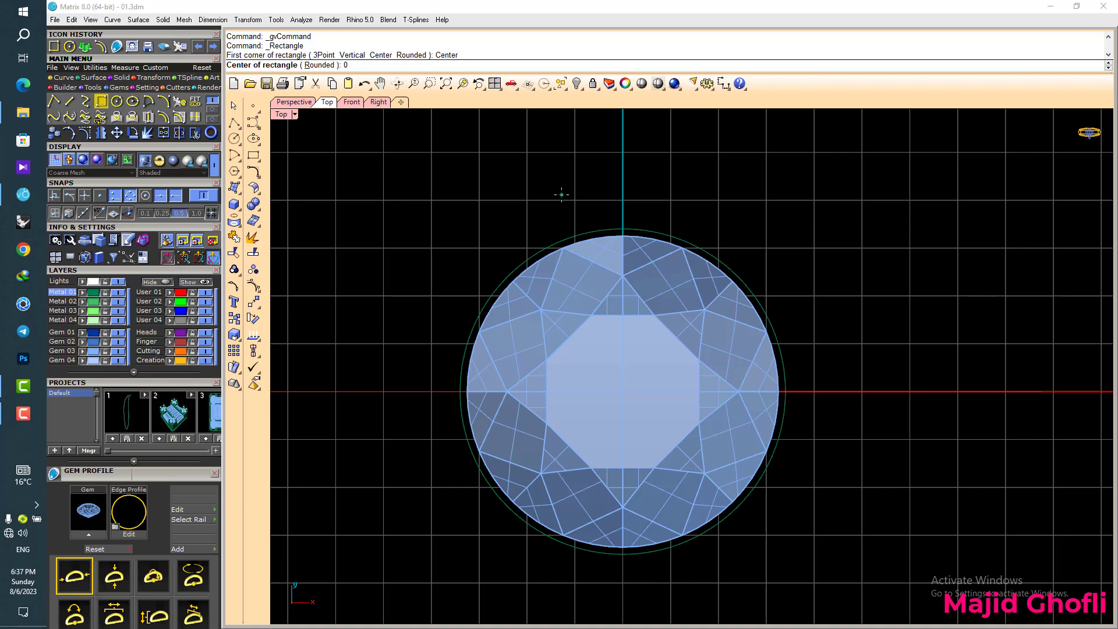
pyautogui.write('0')
pyautogui.press('Return')
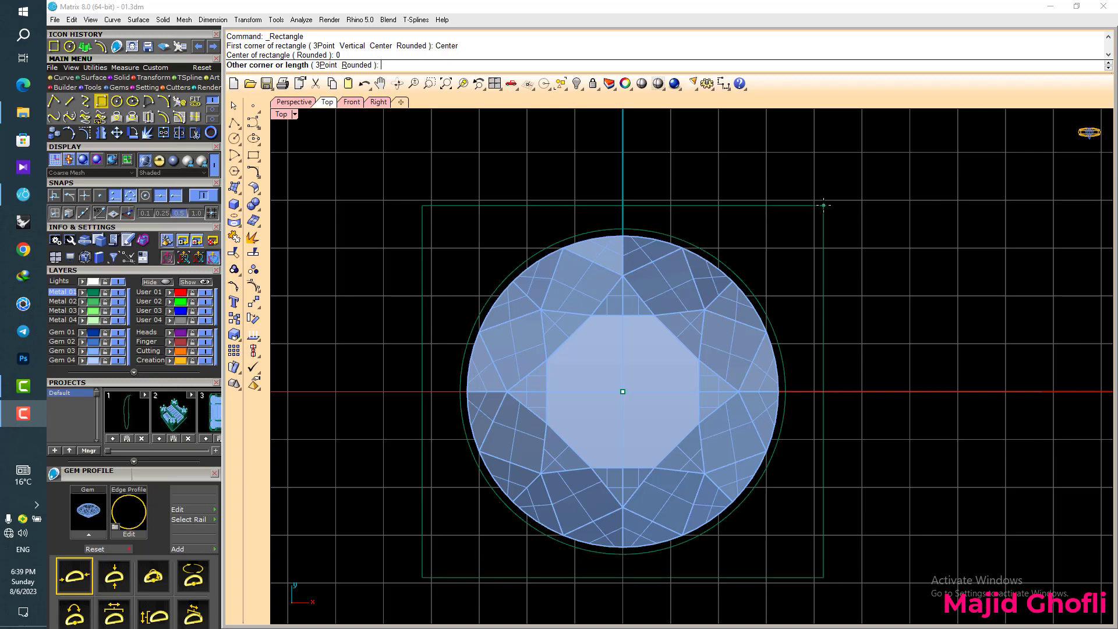
pyautogui.moveTo(823, 206)
pyautogui.mouseDown(button='right')
pyautogui.moveTo(827, 221)
pyautogui.moveTo(823, 196)
pyautogui.mouseUp(button='right')
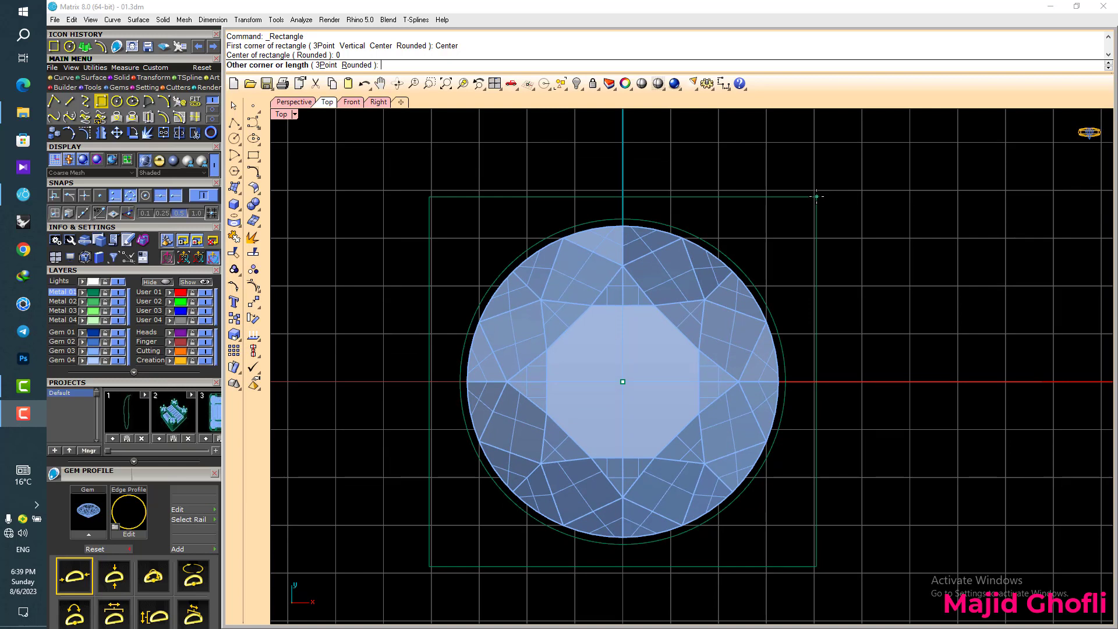
pyautogui.click(787, 216)
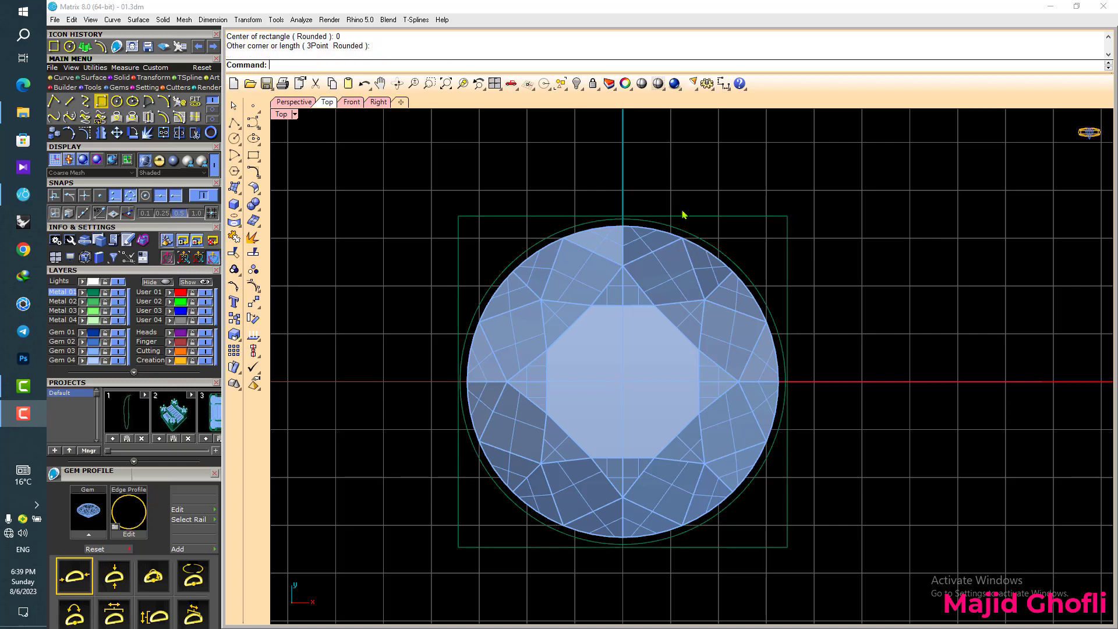
# - Draw a shallow upward-bulging arc between the two upper corners of the rectangle
pyautogui.click(165, 103)
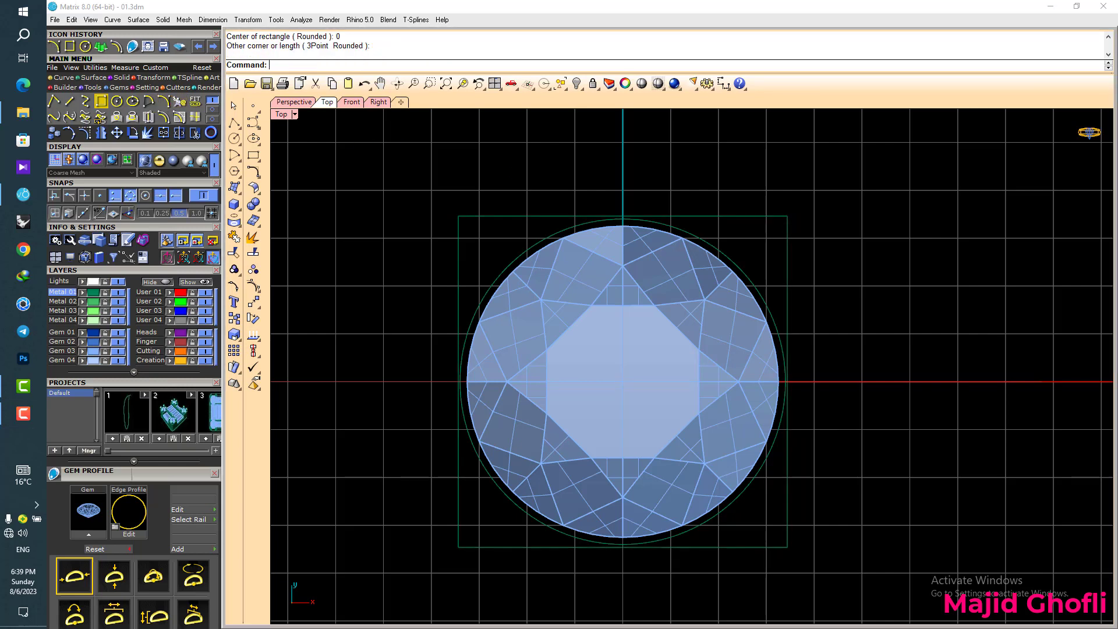
pyautogui.click(457, 215)
pyautogui.click(787, 216)
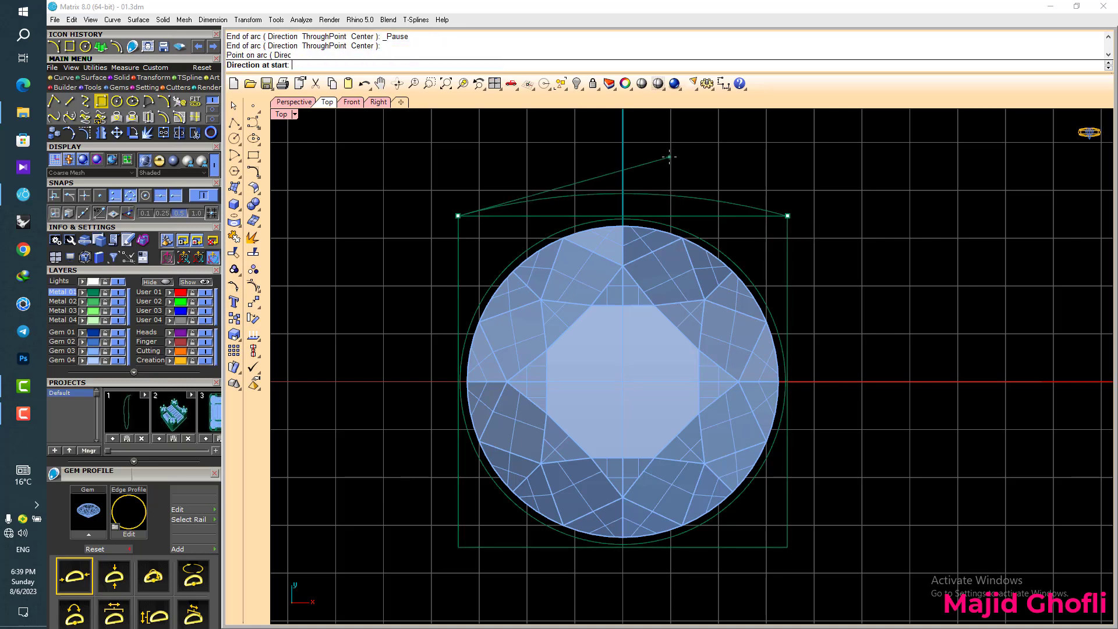
pyautogui.click(674, 159)
# - Lower the arc until its peak meets the rectangle's upper edge, and mirror a copy across the X axis
pyautogui.click(667, 197)
pyautogui.scroll(2, 620, 183)
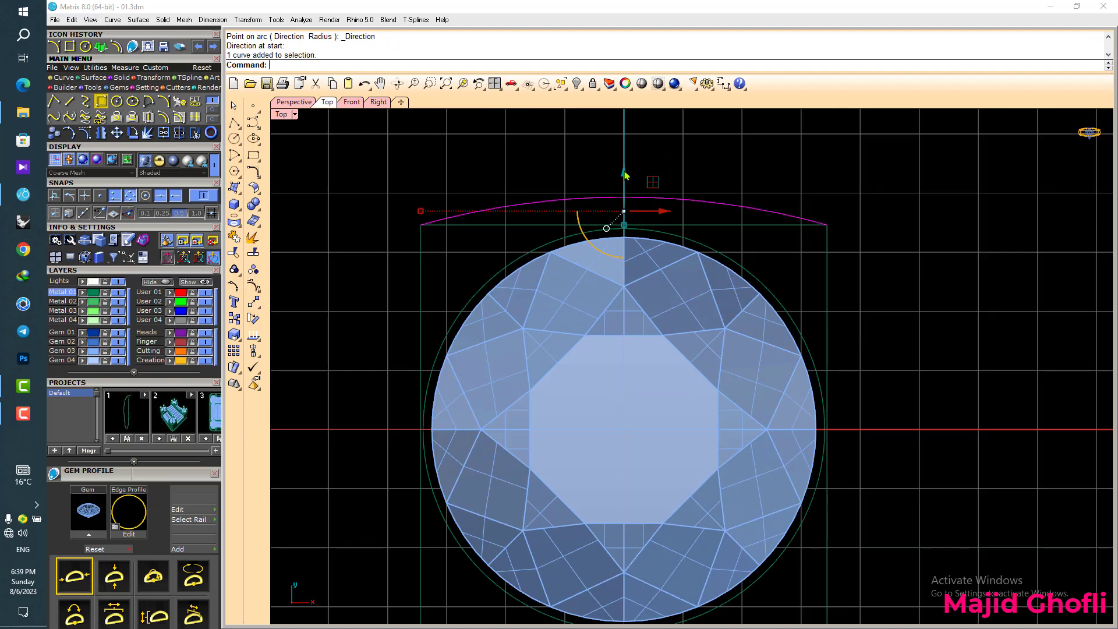
pyautogui.moveTo(622, 174); pyautogui.dragTo(623, 202)
pyautogui.scroll(-2, 622, 203)
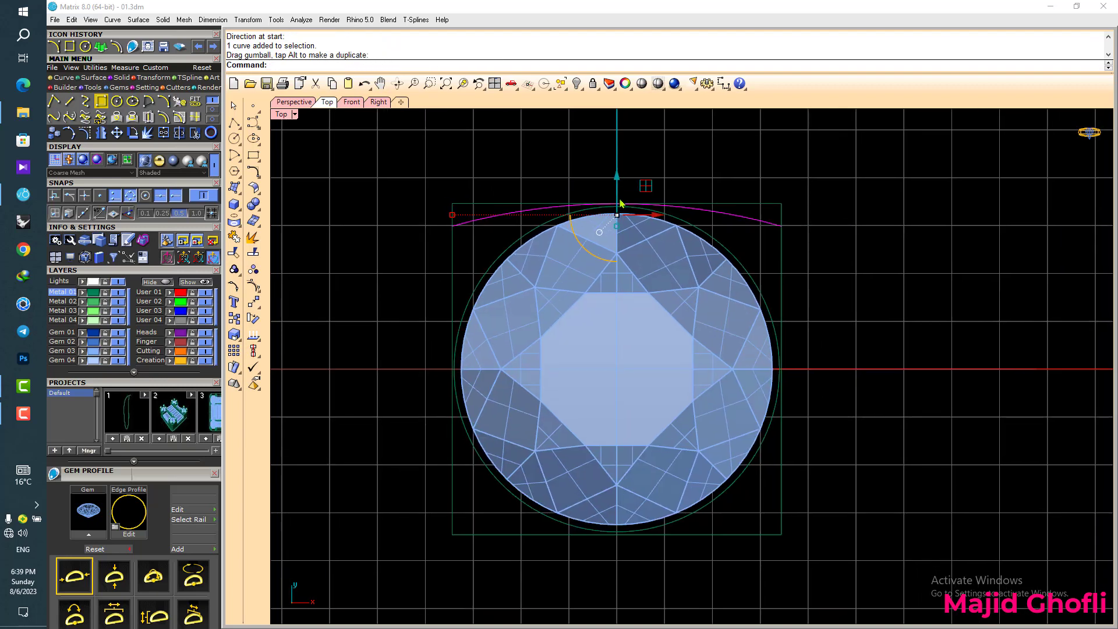
pyautogui.press('F5')
pyautogui.moveTo(653, 319); pyautogui.dragTo(649, 295, button='right')
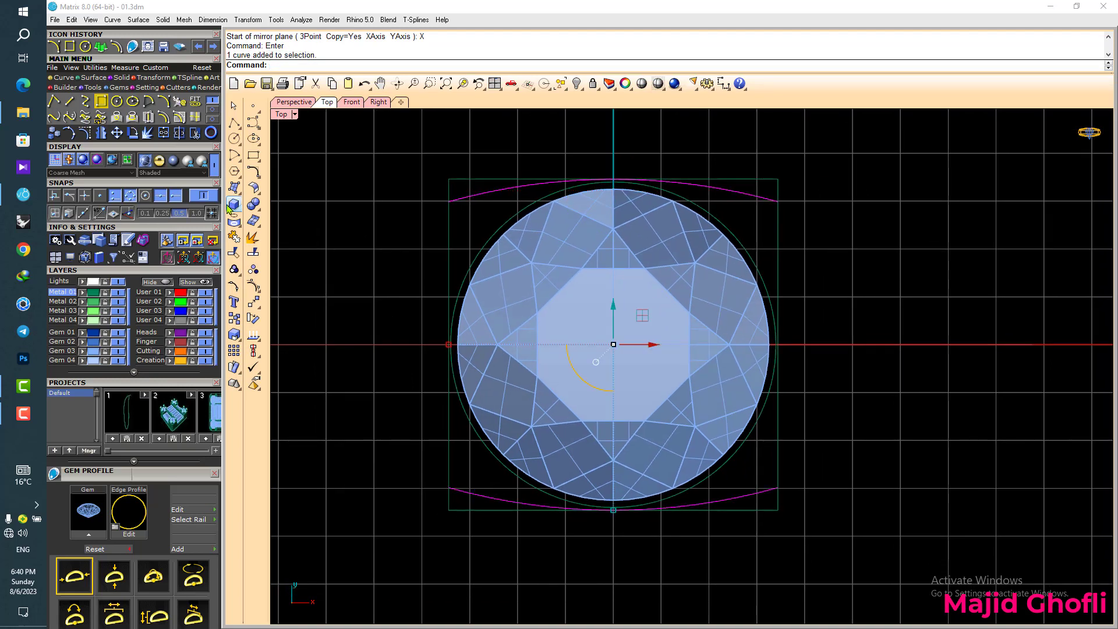
# - Rotate both arcs a quarter turn about the origin (0) so they lie along the rectangle's vertical sides
pyautogui.click(134, 134)
pyautogui.write('0')
pyautogui.press('Return')
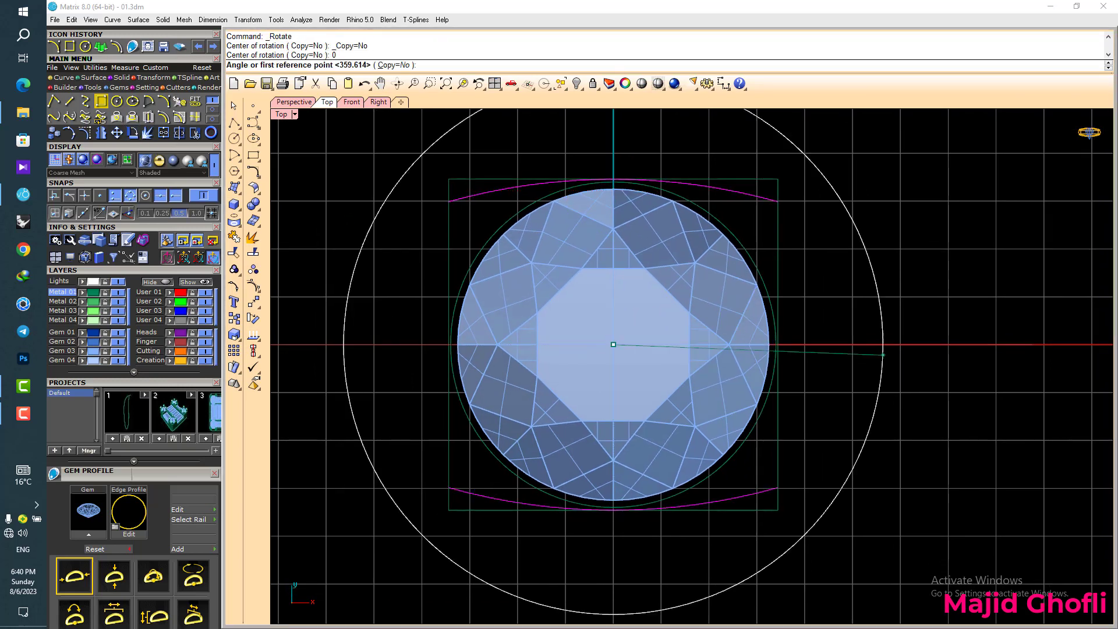
pyautogui.click(919, 344)
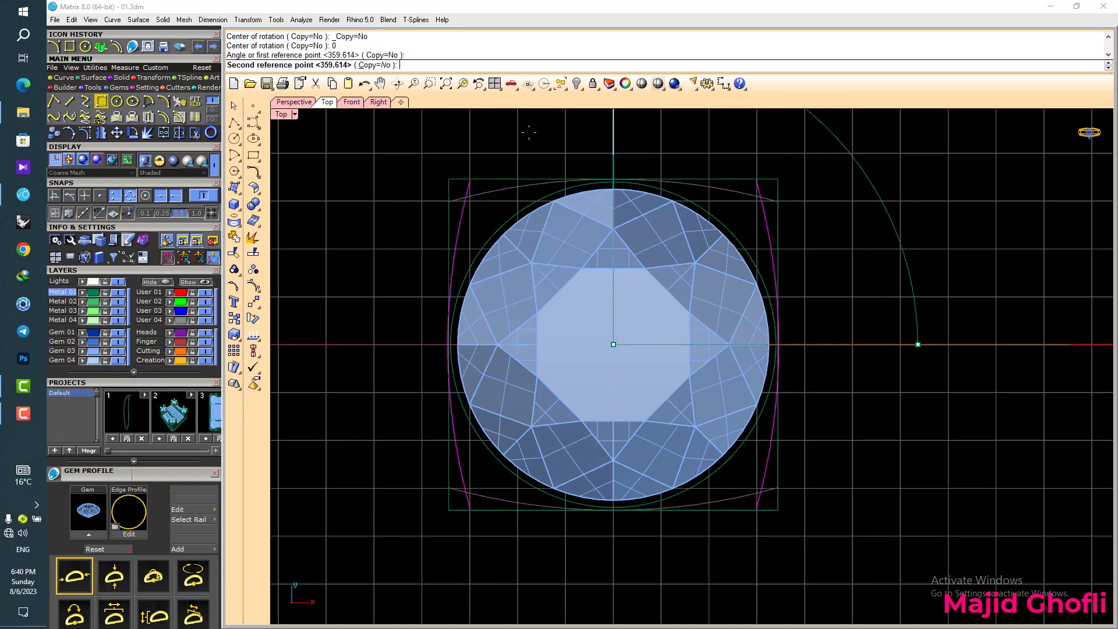
pyautogui.click(574, 129)
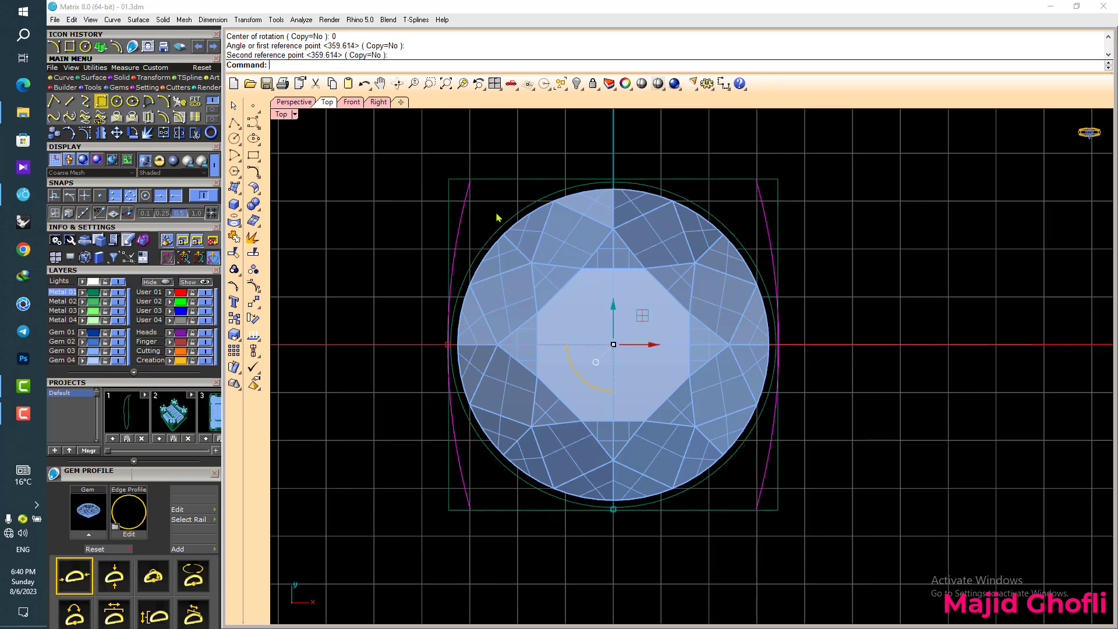
# - Copy the rotated arcs to the clipboard, undo the rotation, and paste the copies so arcs lie on all four sides
pyautogui.hotkey('ctrl', 'c')
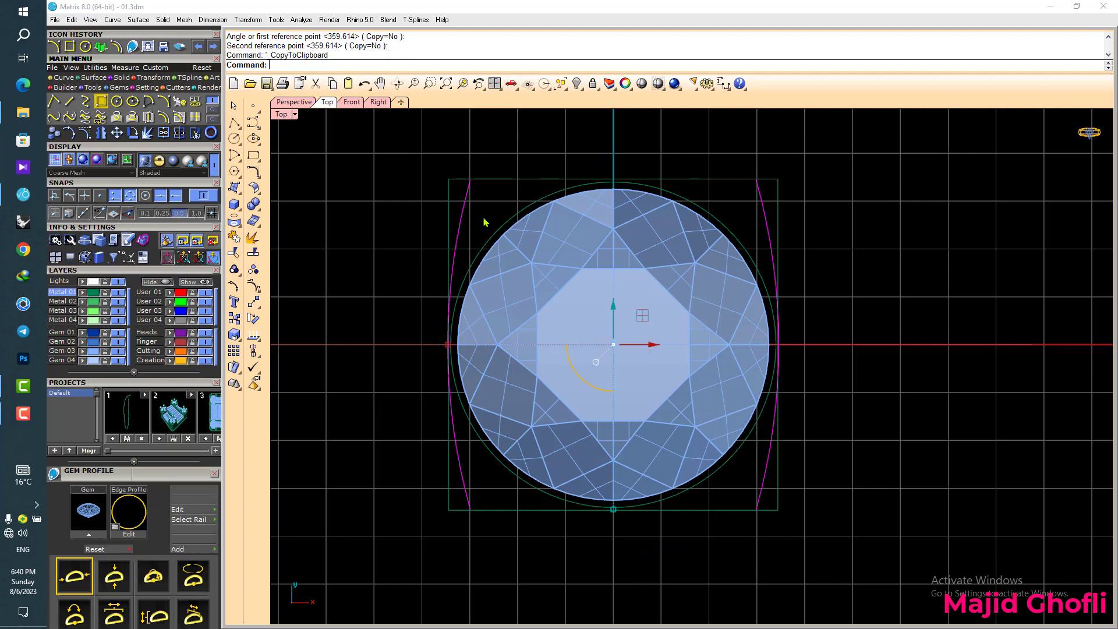
pyautogui.hotkey('ctrl', 'z')
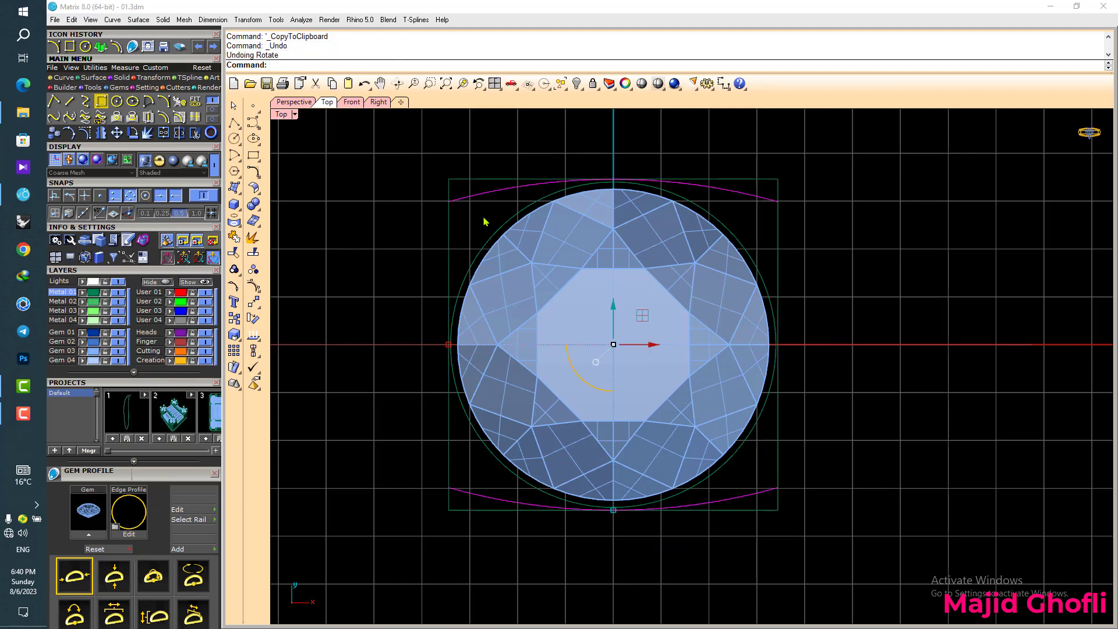
pyautogui.hotkey('ctrl', 'v')
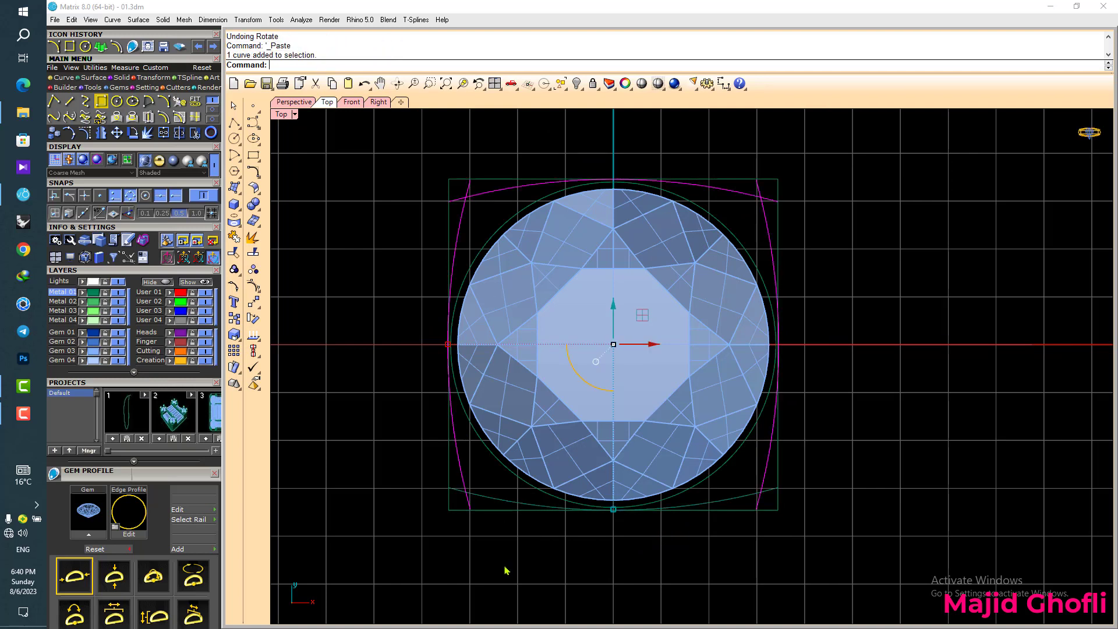
# - Trim the overlapping arc ends at all four corners, leaving a cushion-shaped outline around the gem
pyautogui.keyDown('shift'); pyautogui.click(492, 499); pyautogui.keyUp('shift')
pyautogui.moveTo(744, 495); pyautogui.dragTo(800, 486, button='right')
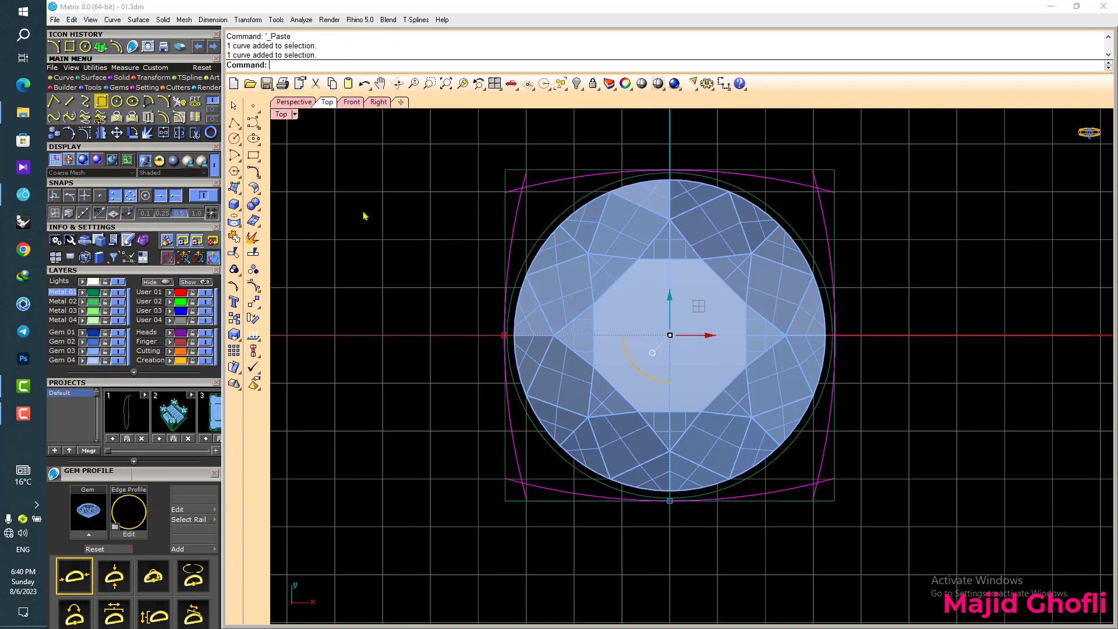
pyautogui.click(211, 135)
pyautogui.scroll(2, 524, 184)
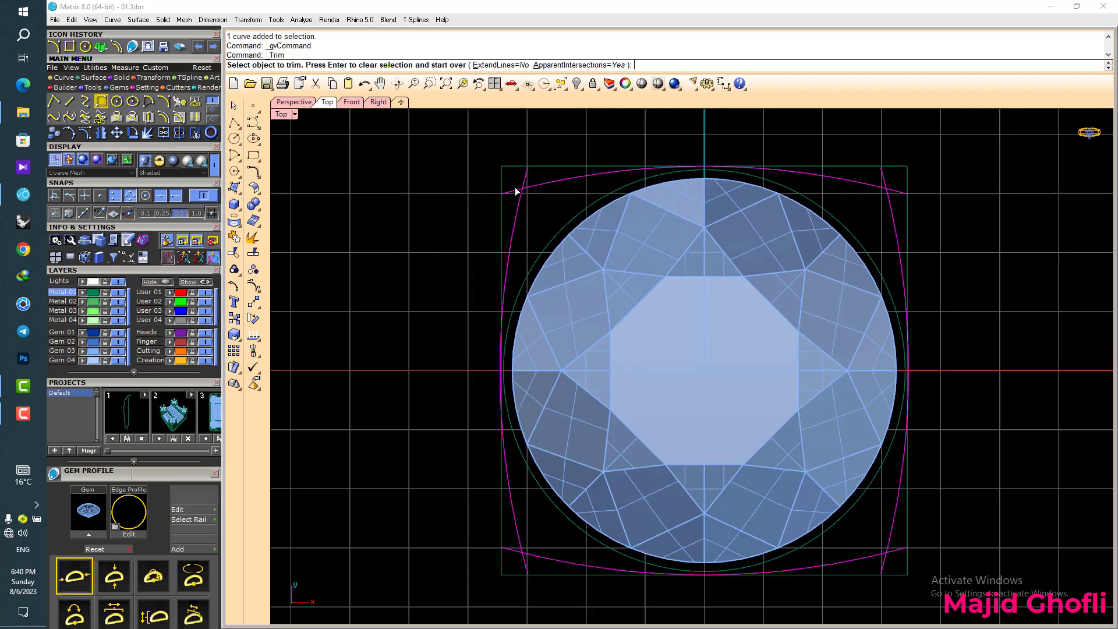
pyautogui.click(526, 182)
pyautogui.click(884, 182)
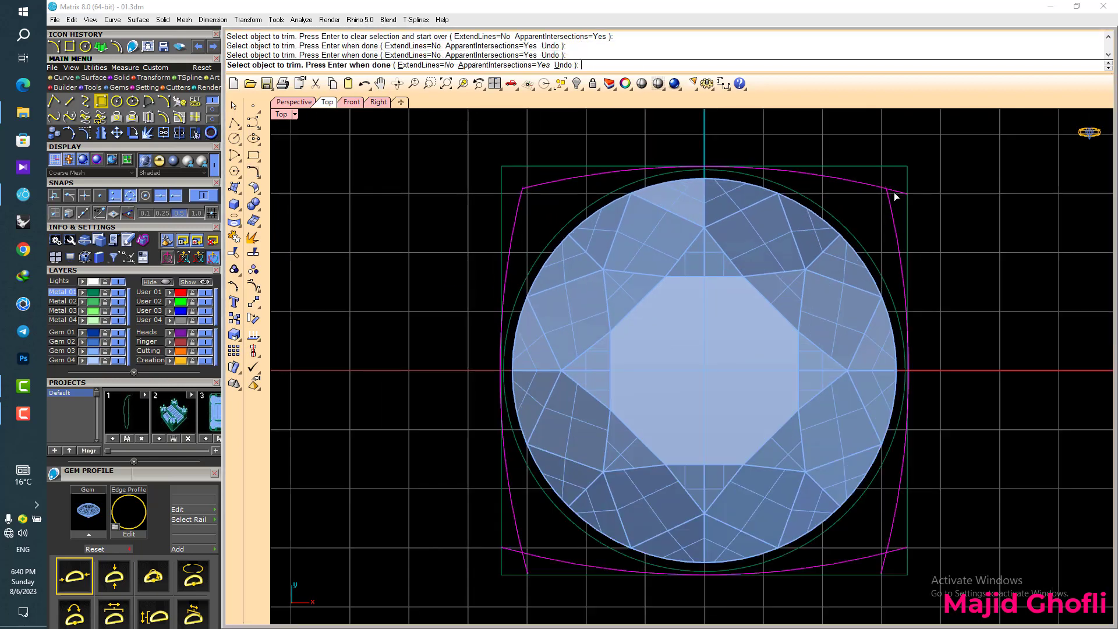
pyautogui.click(894, 191)
pyautogui.scroll(4, 909, 442)
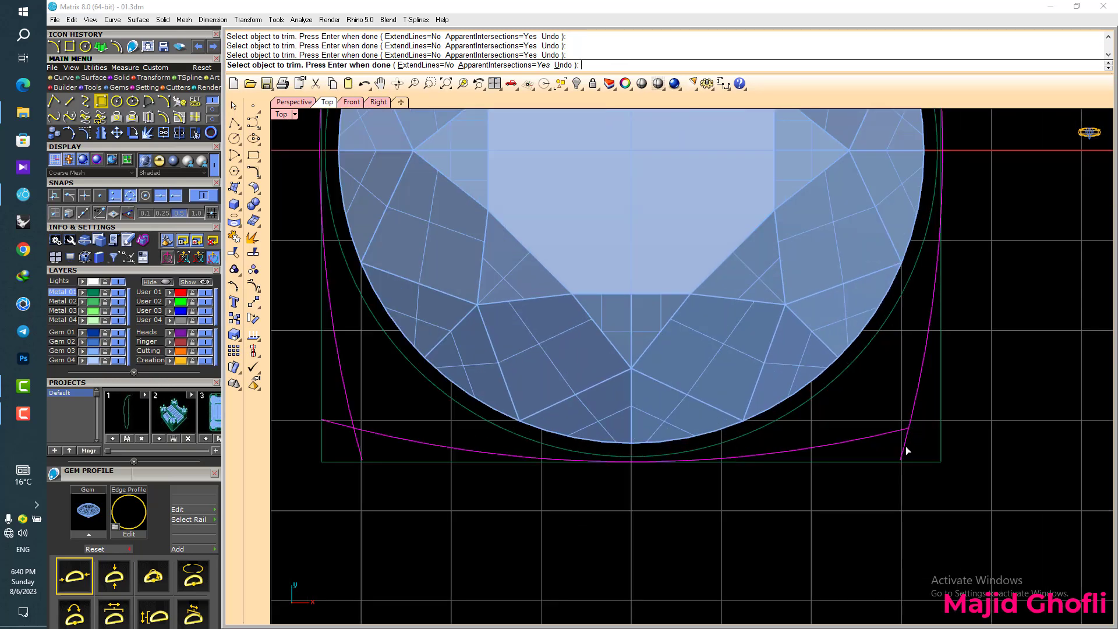
pyautogui.click(357, 447)
pyautogui.click(338, 422)
pyautogui.scroll(-5, 491, 385)
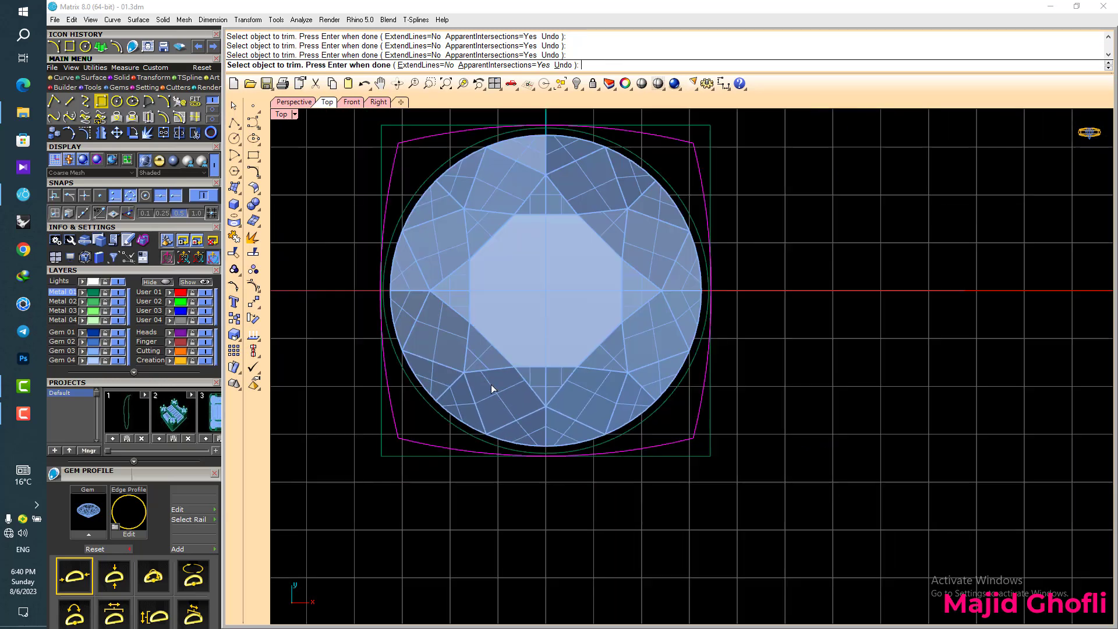
pyautogui.press('Return')
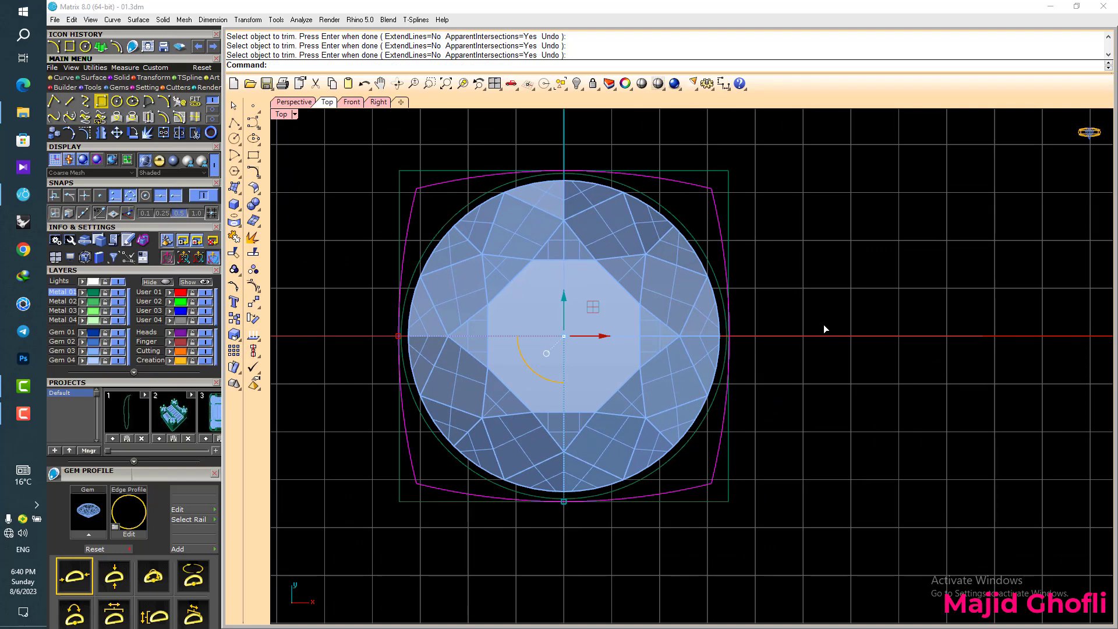
# - Join the four arcs into one closed curve and scale it down uniformly until its sides nearly touch the gem
pyautogui.hotkey('ctrl', 'j')
pyautogui.scroll(5, 384, 352)
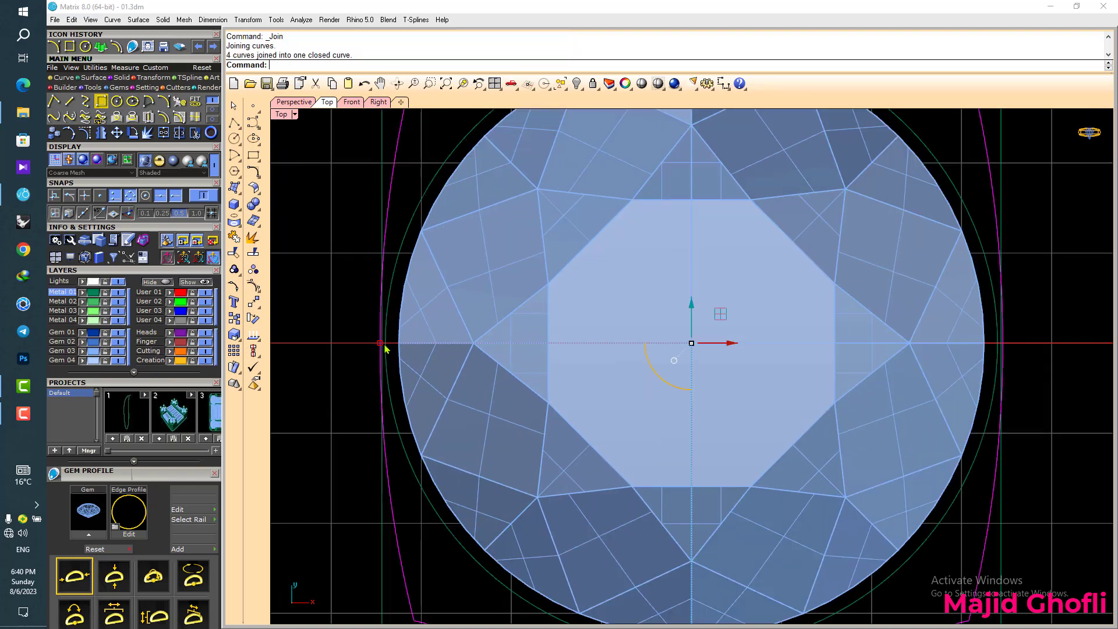
pyautogui.scroll(-2, 392, 312)
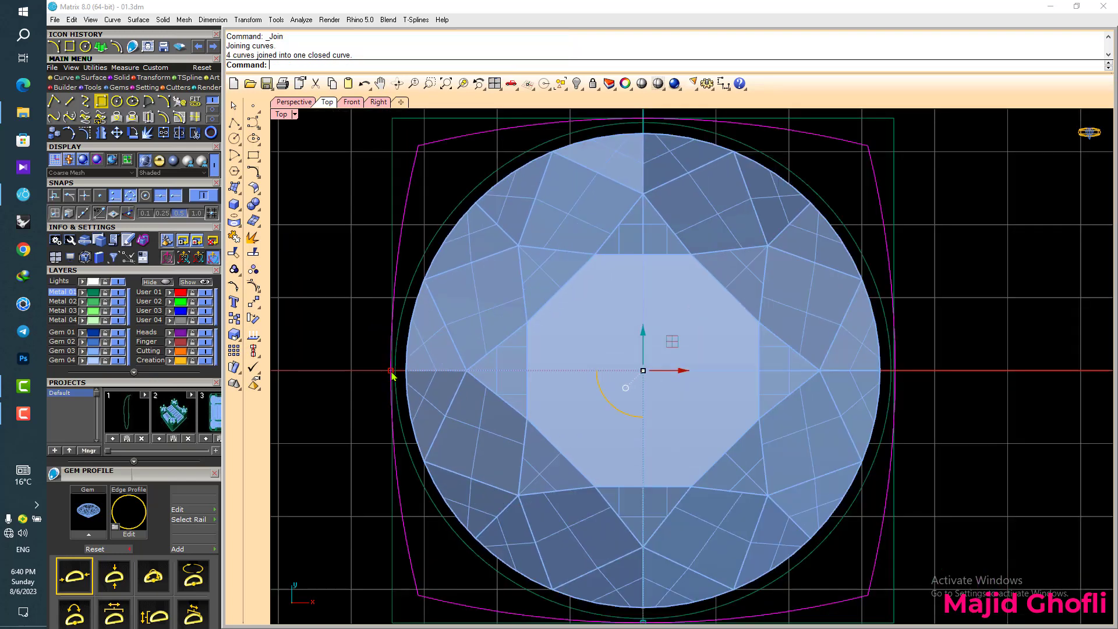
pyautogui.moveTo(392, 374); pyautogui.dragTo(400, 371)
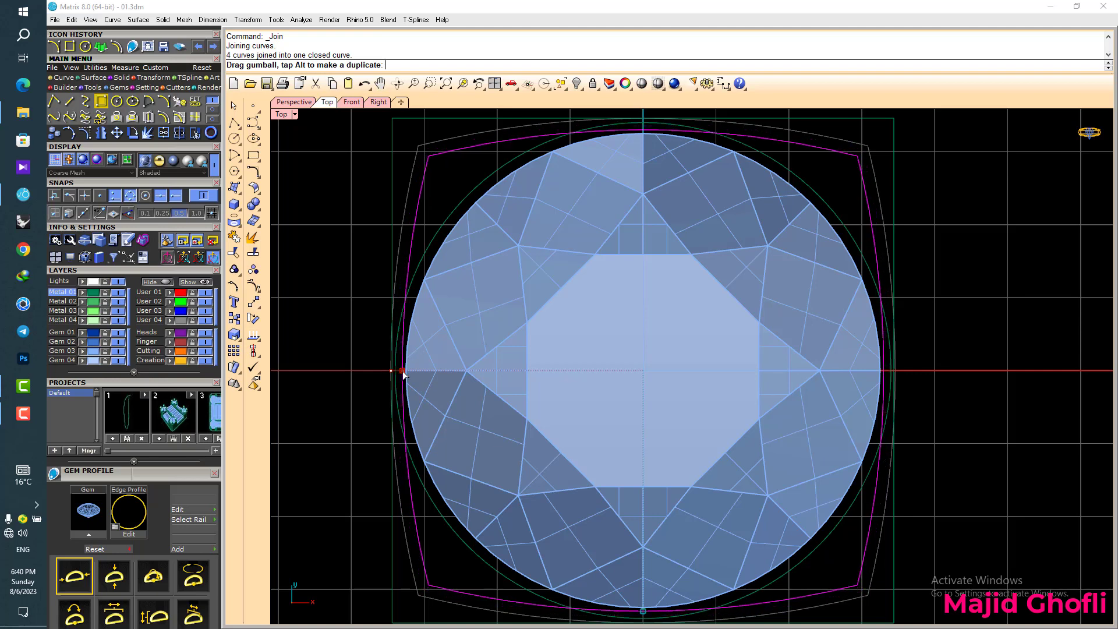
# - Offset the cushion-shaped curve outward by 2 mm
pyautogui.moveTo(438, 292); pyautogui.dragTo(481, 294, button='right')
pyautogui.scroll(-4, 482, 292)
pyautogui.moveTo(420, 168); pyautogui.dragTo(421, 207, button='right')
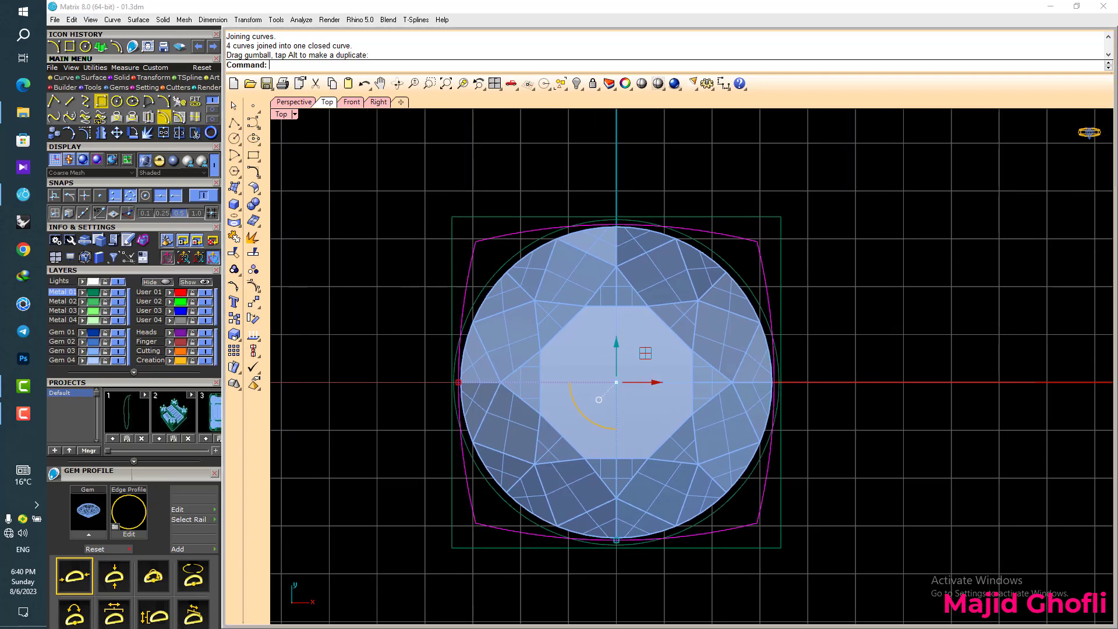
pyautogui.click(164, 117)
pyautogui.moveTo(402, 162); pyautogui.dragTo(424, 208, button='right')
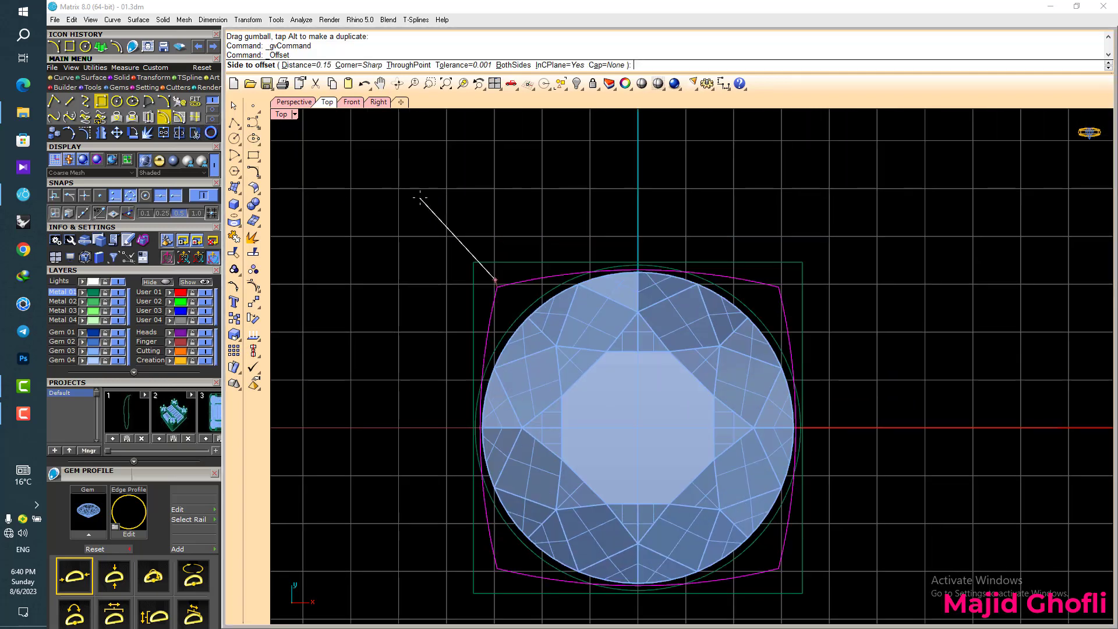
pyautogui.write('2')
pyautogui.press('Return')
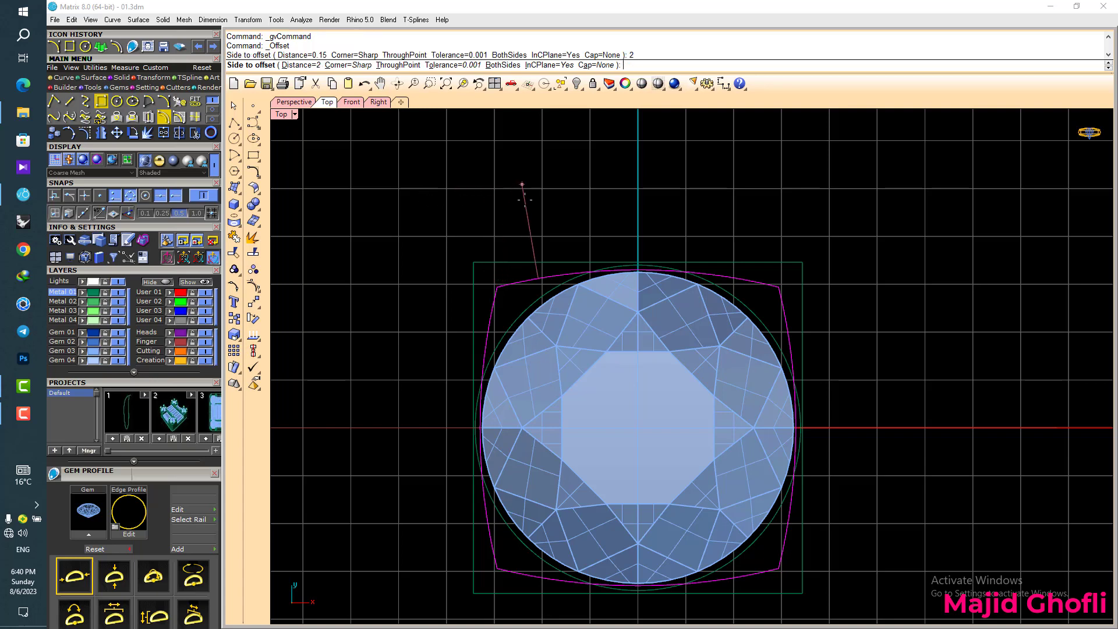
pyautogui.click(524, 194)
pyautogui.scroll(-4, 524, 194)
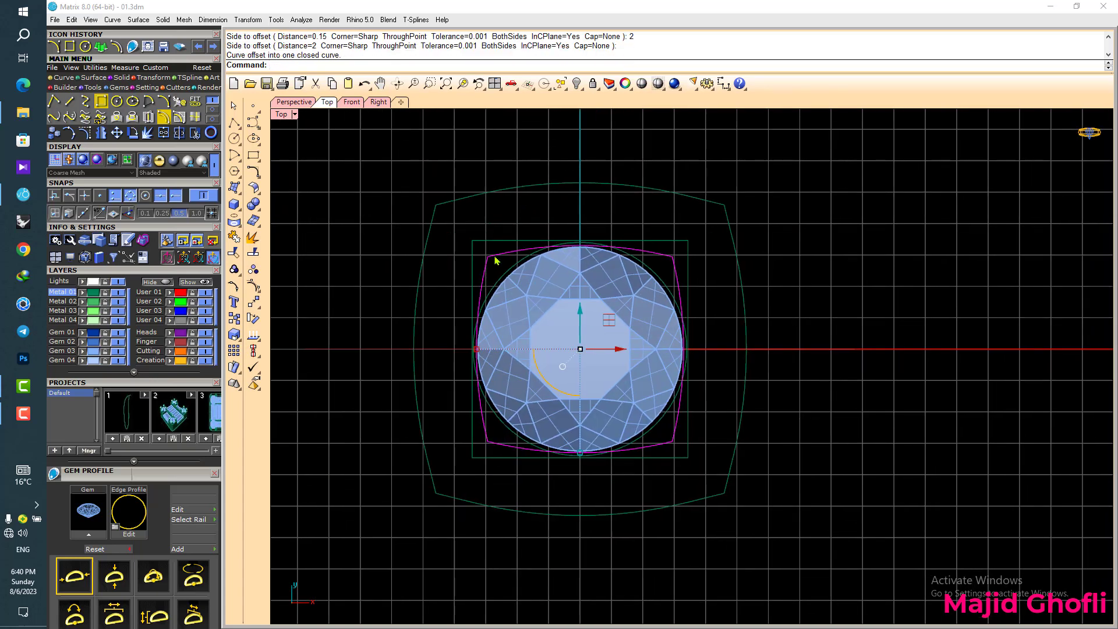
# - Fillet all corners of the inner cushion-shaped curve with a radius of 0.1 mm
pyautogui.scroll(3, 494, 257)
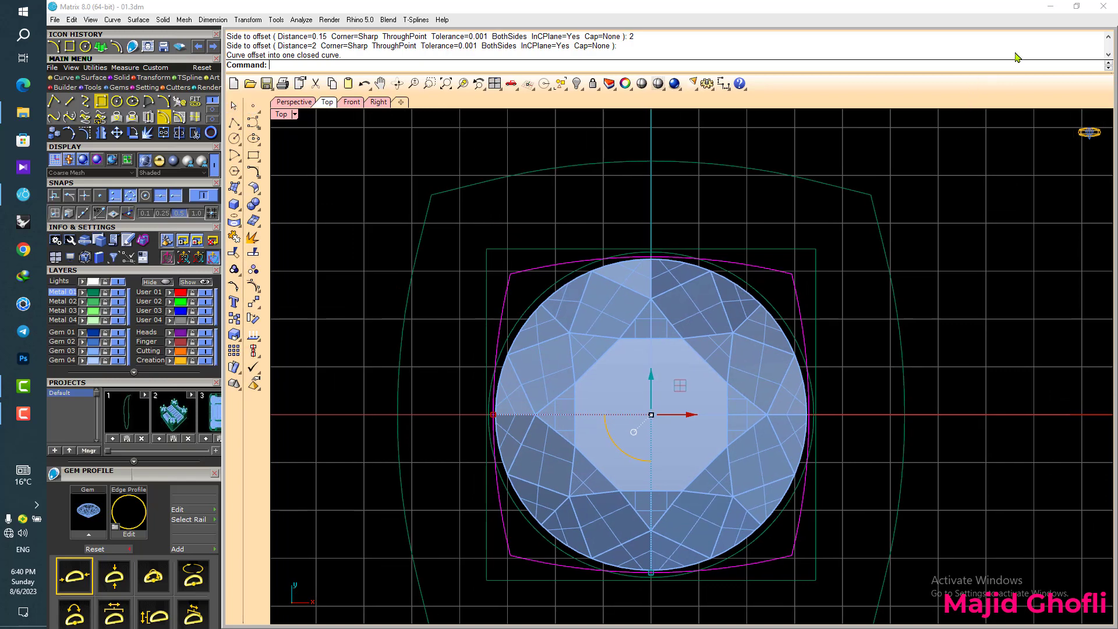
pyautogui.moveTo(984, 213); pyautogui.dragTo(954, 205, button='right')
pyautogui.moveTo(766, 259); pyautogui.dragTo(805, 264, button='right')
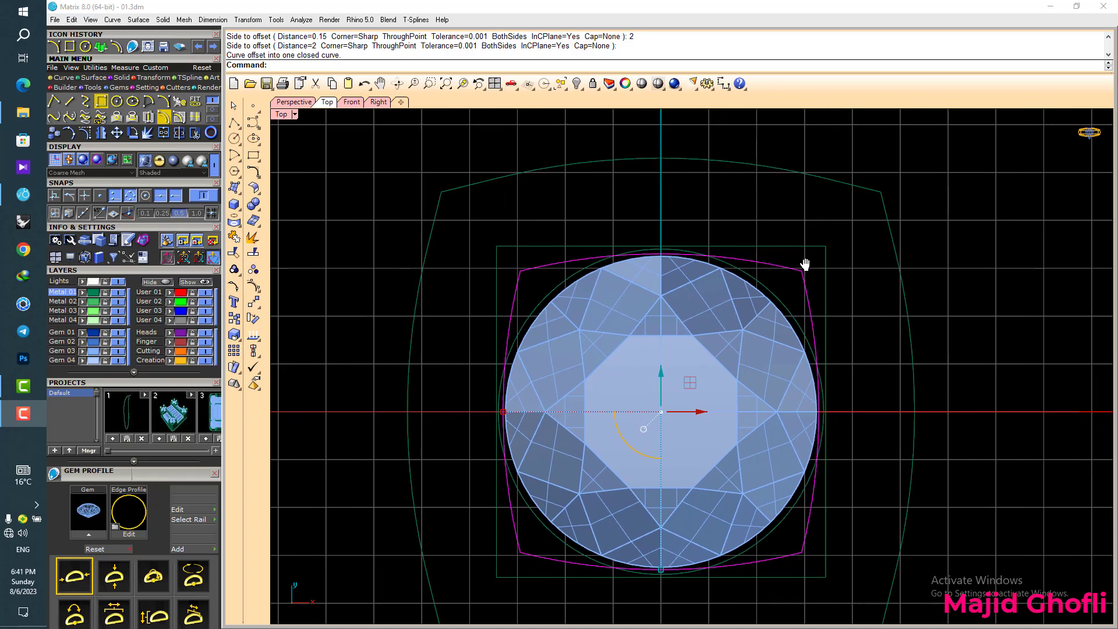
pyautogui.moveTo(839, 313); pyautogui.dragTo(800, 297, button='right')
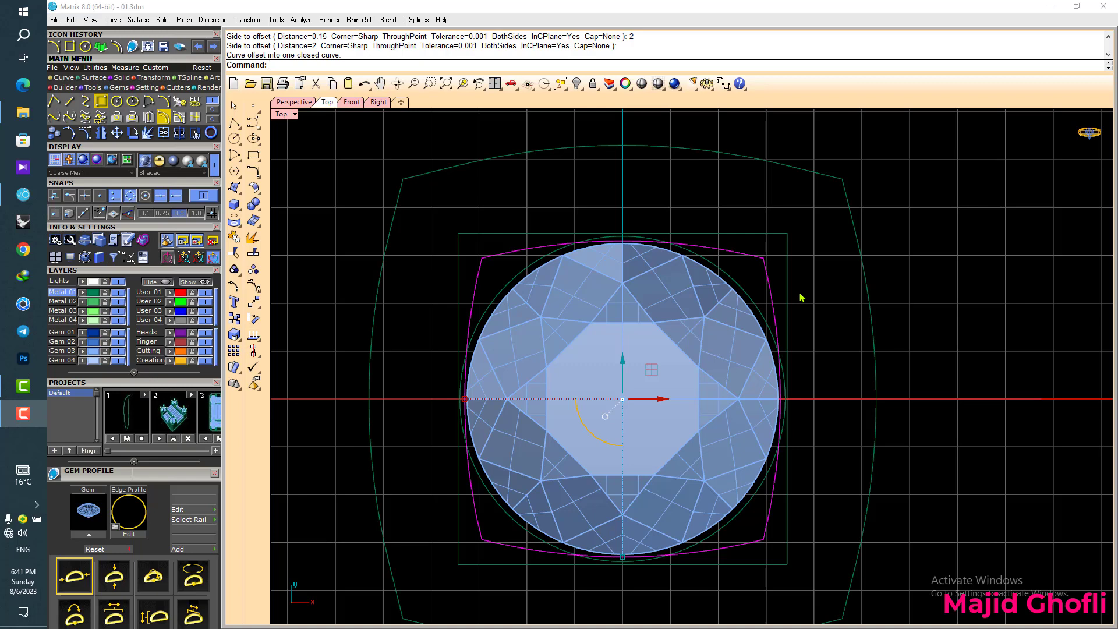
pyautogui.moveTo(753, 319)
pyautogui.mouseDown(button='right')
pyautogui.moveTo(781, 308)
pyautogui.moveTo(749, 307)
pyautogui.mouseUp(button='right')
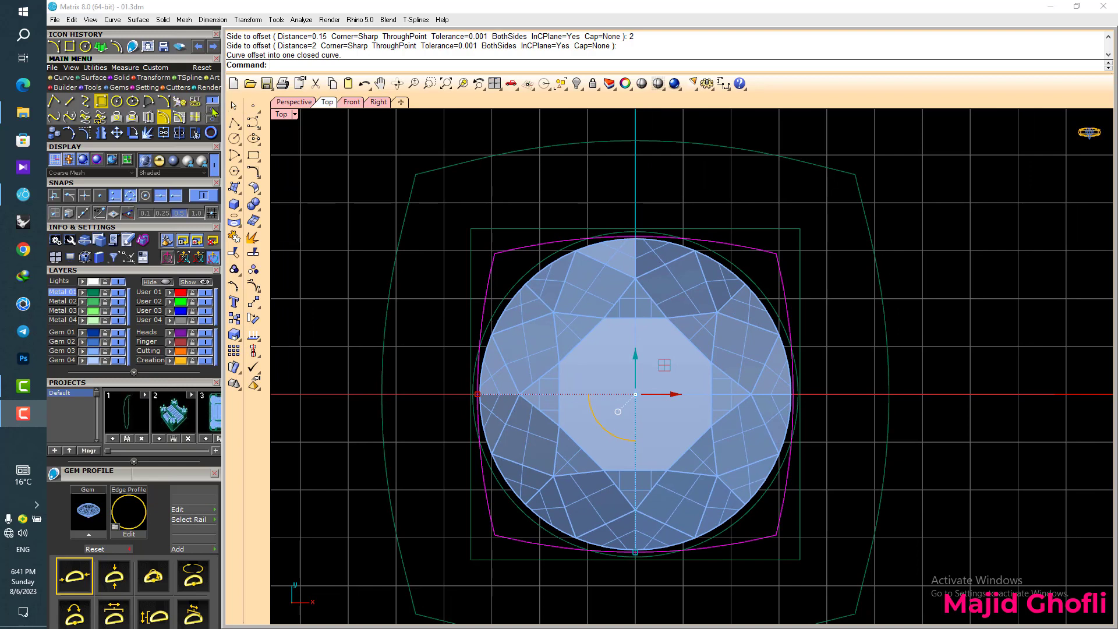
pyautogui.click(214, 112)
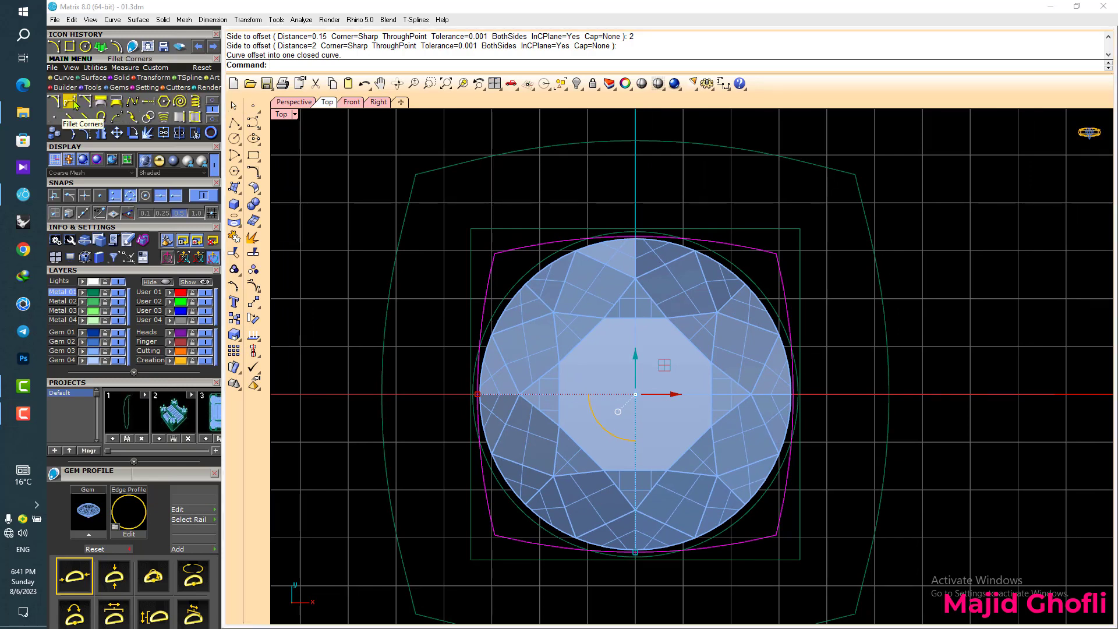
pyautogui.click(73, 103)
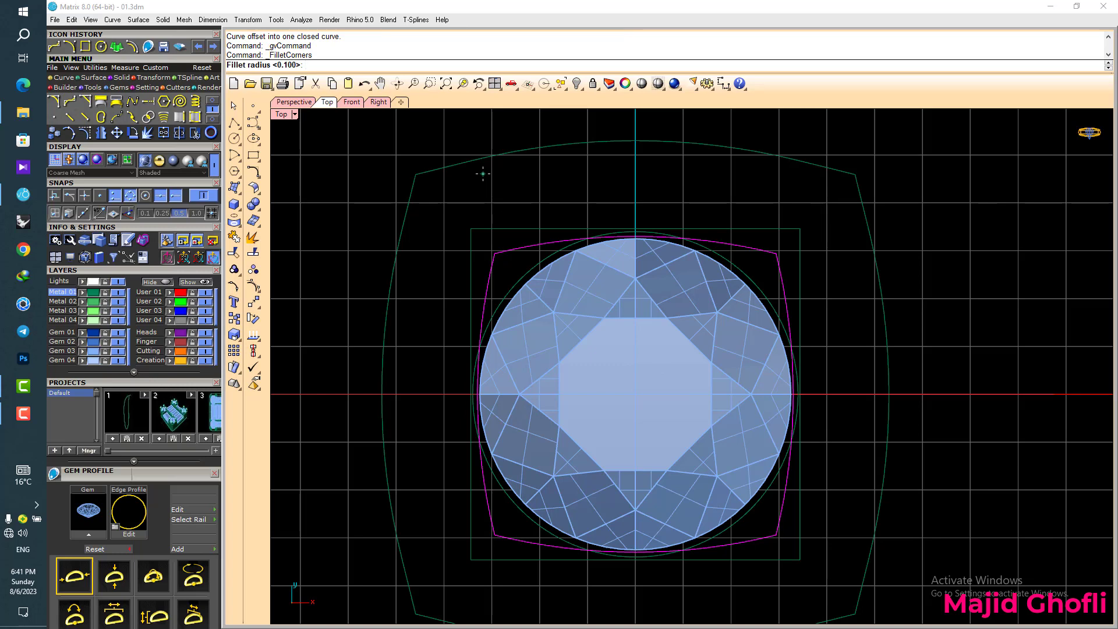
pyautogui.press('Return')
pyautogui.scroll(-2, 483, 175)
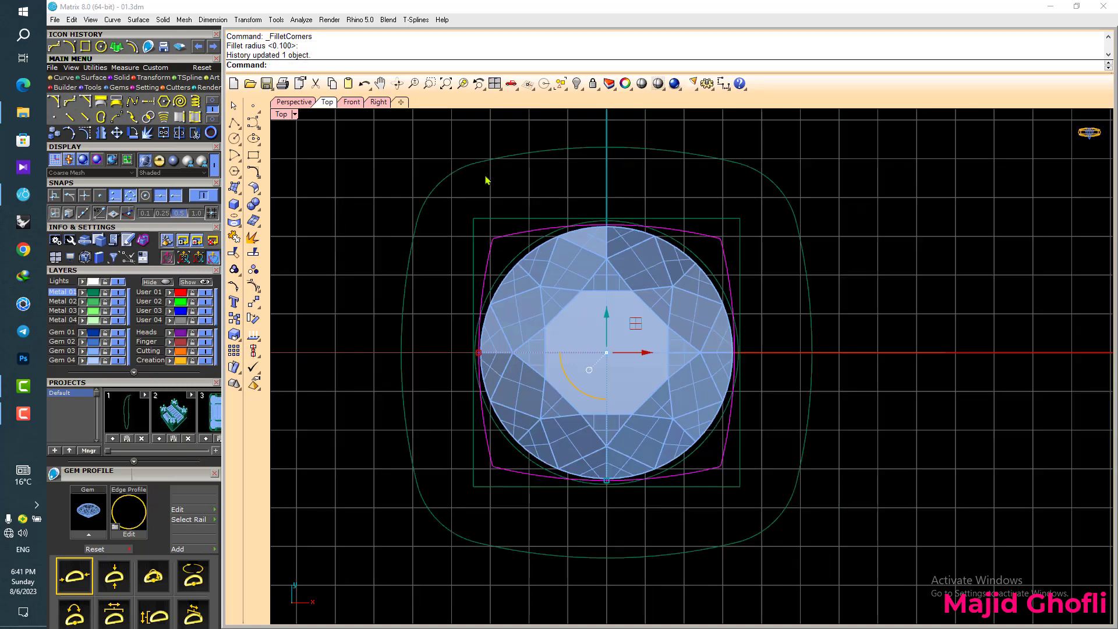
# - Offset the filleted inner cushion curve outward by 1 mm
pyautogui.moveTo(503, 226); pyautogui.dragTo(487, 229, button='right')
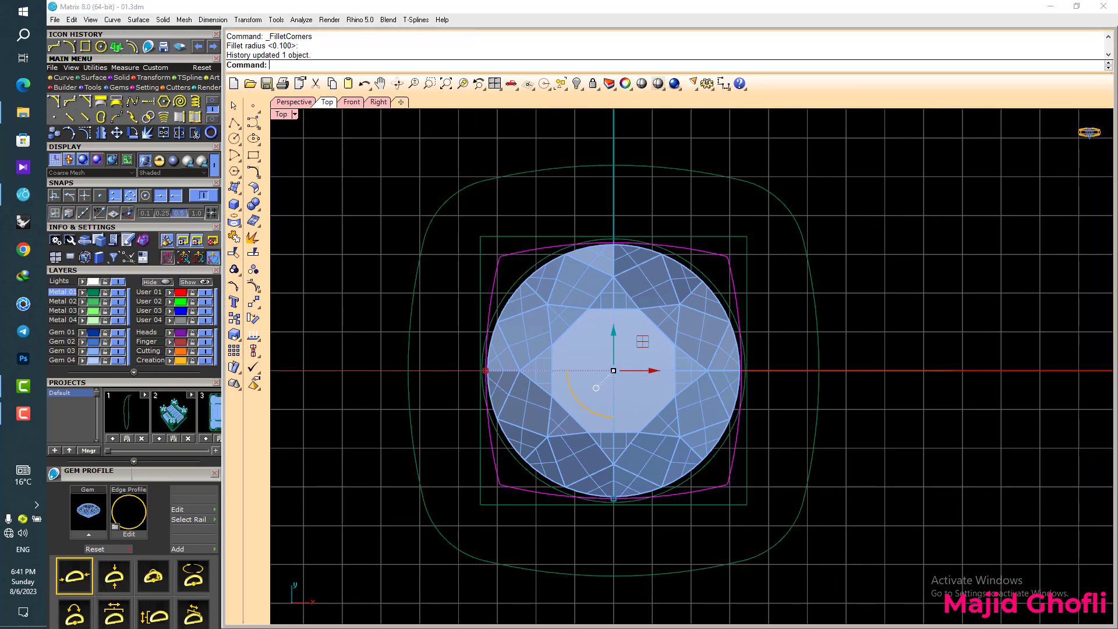
pyautogui.click(132, 47)
pyautogui.write('1')
pyautogui.press('Return')
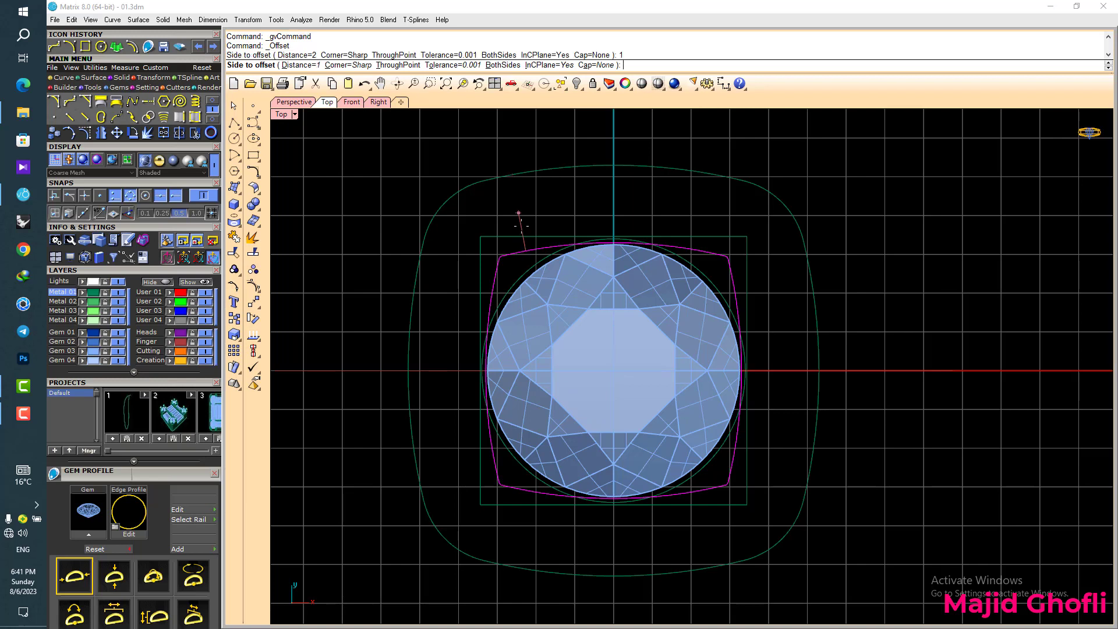
pyautogui.click(521, 225)
# - Place the 1 mm offset outside the inner cushion curve and rebuild it with 30 points at degree 5
pyautogui.click(545, 210)
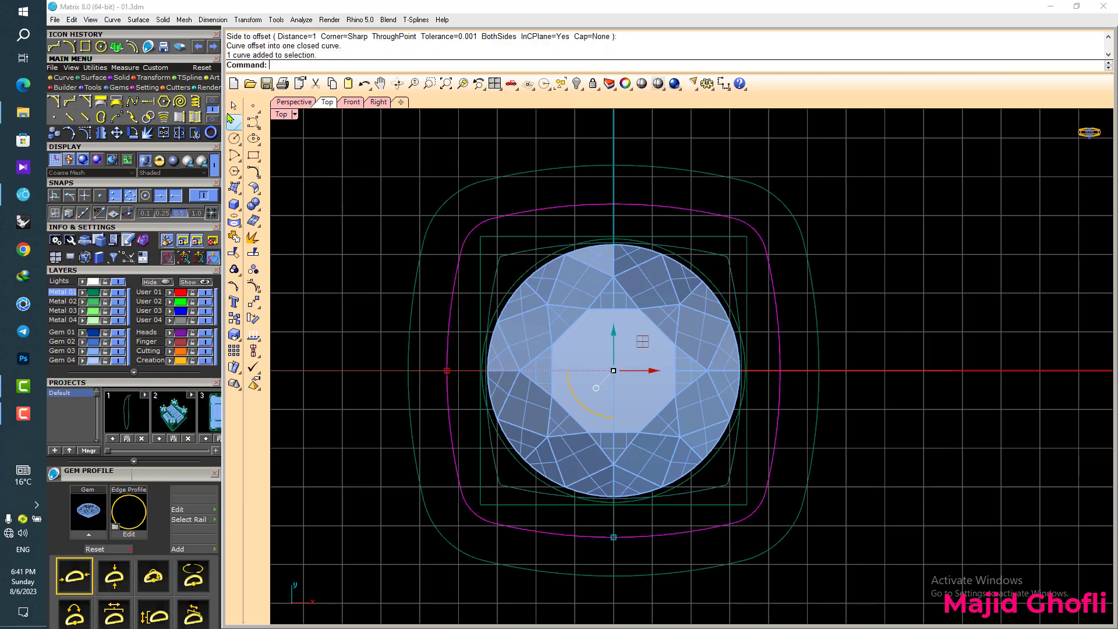
pyautogui.click(519, 253)
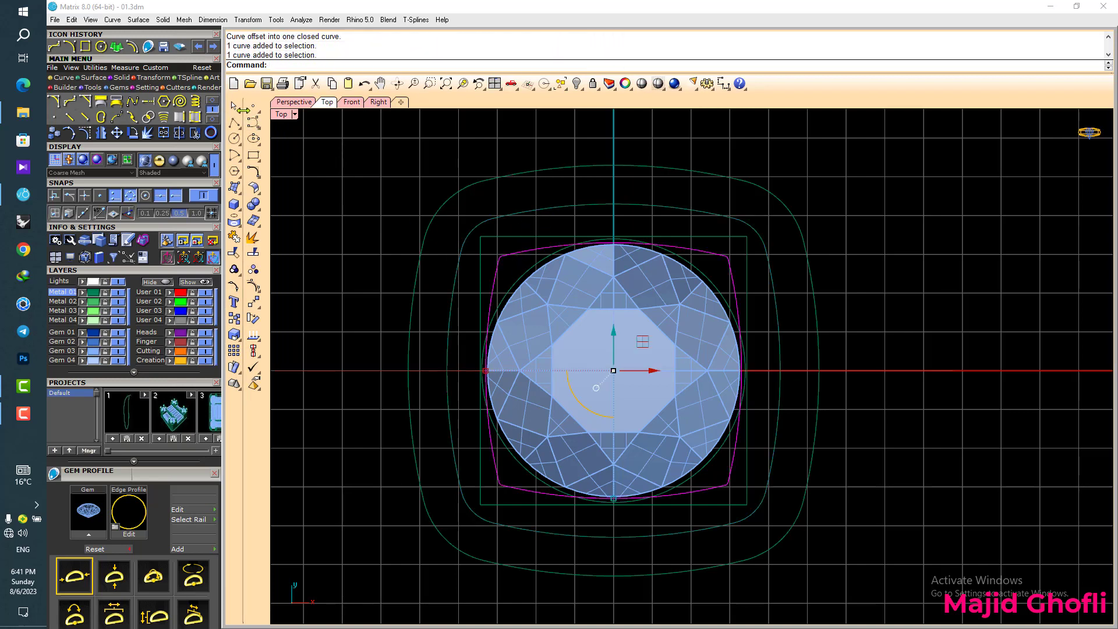
pyautogui.click(515, 215)
pyautogui.click(213, 100)
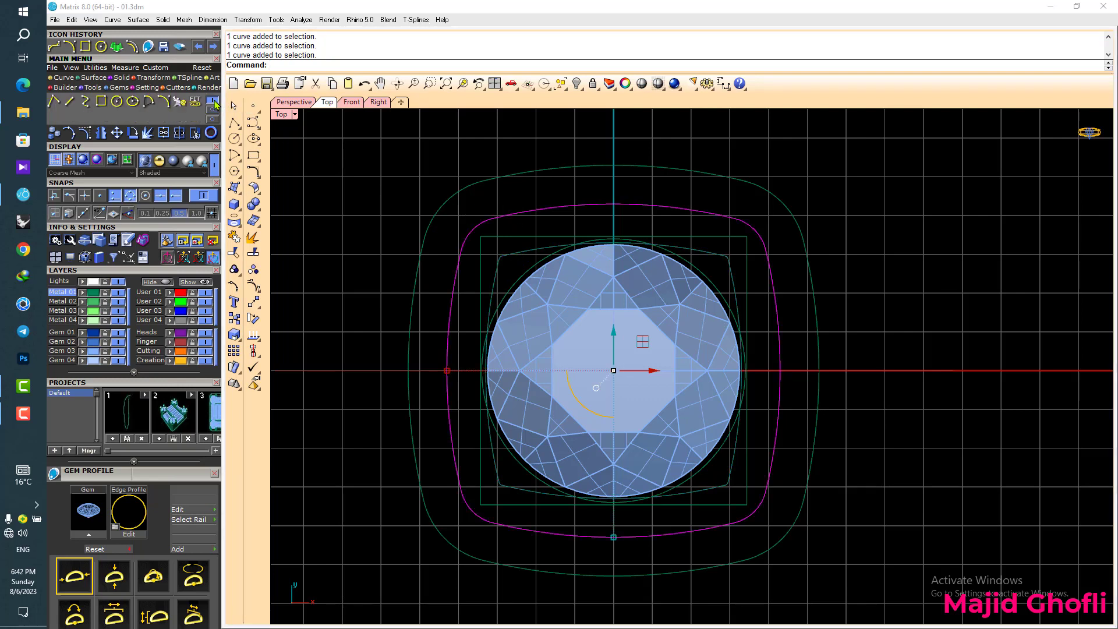
pyautogui.click(181, 104)
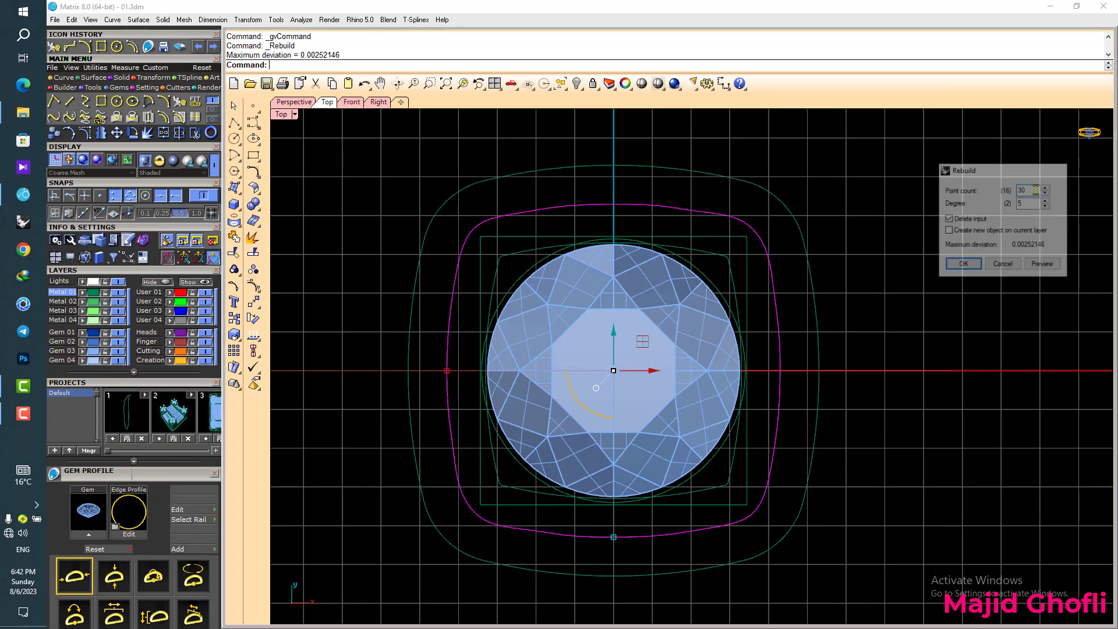
pyautogui.press('Return')
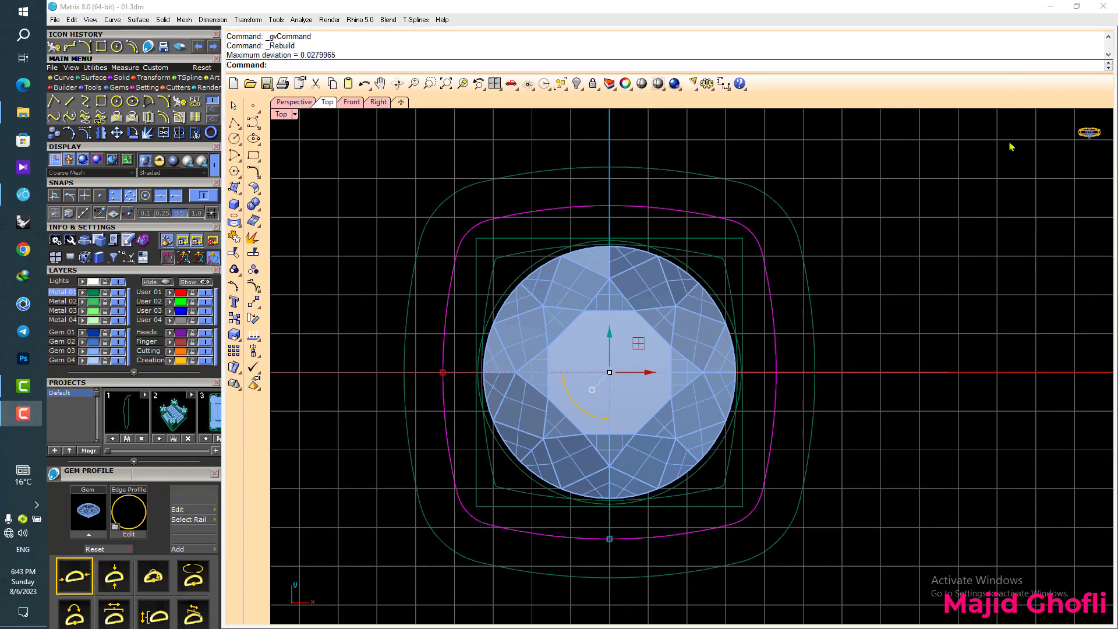
# - Extrude the inner and outermost cushion curves straight together as a solid with a distance of -1.2 mm
pyautogui.moveTo(955, 222); pyautogui.dragTo(935, 244, button='right')
pyautogui.moveTo(829, 275); pyautogui.dragTo(847, 289, button='right')
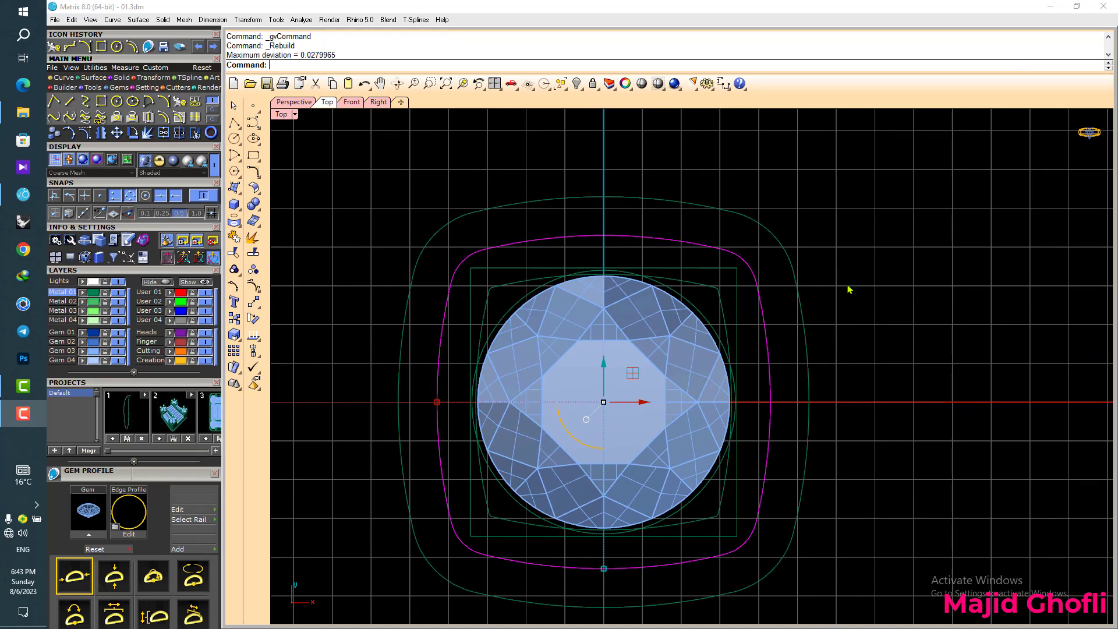
pyautogui.moveTo(826, 331)
pyautogui.mouseDown(button='right')
pyautogui.moveTo(843, 336)
pyautogui.moveTo(827, 341)
pyautogui.mouseUp(button='right')
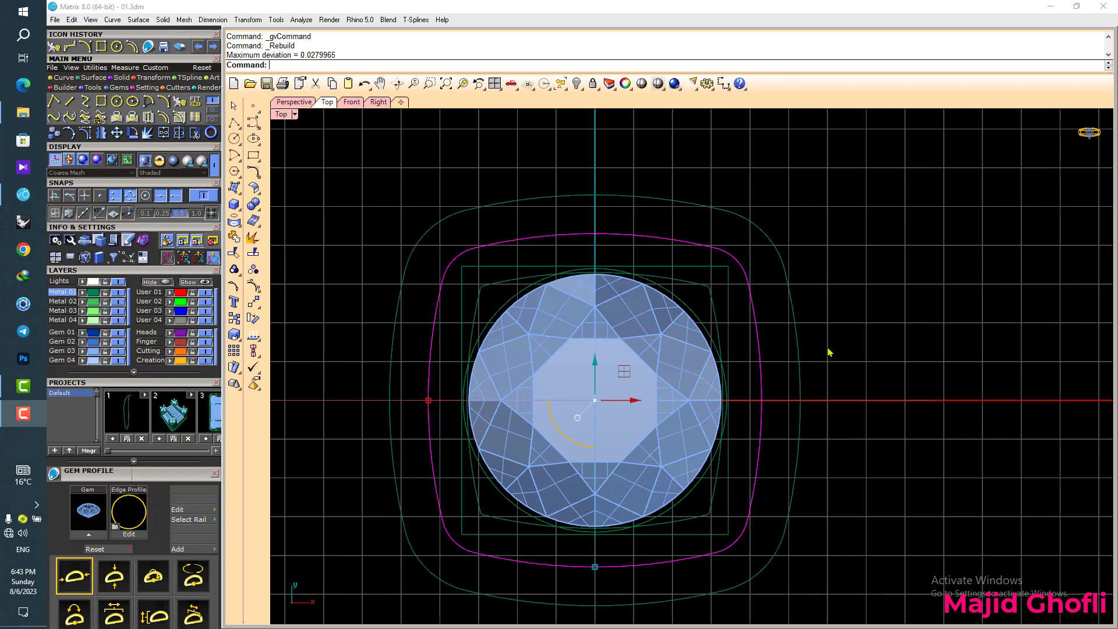
pyautogui.moveTo(701, 348)
pyautogui.mouseDown(button='right')
pyautogui.moveTo(737, 339)
pyautogui.moveTo(722, 342)
pyautogui.mouseUp(button='right')
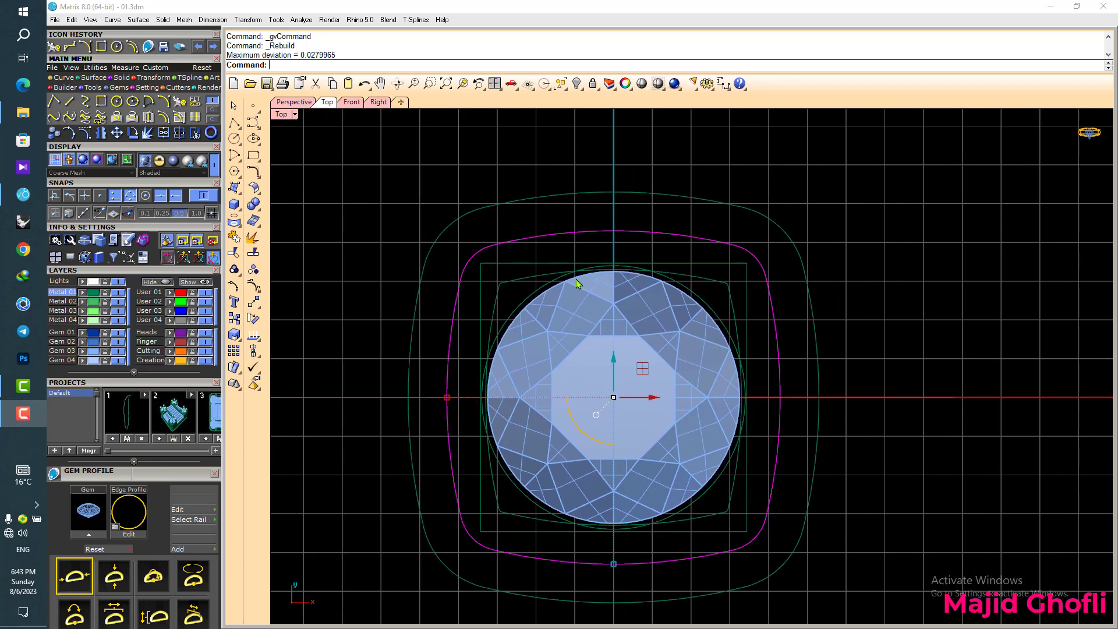
pyautogui.click(517, 286)
pyautogui.keyDown('shift'); pyautogui.click(488, 207); pyautogui.keyUp('shift')
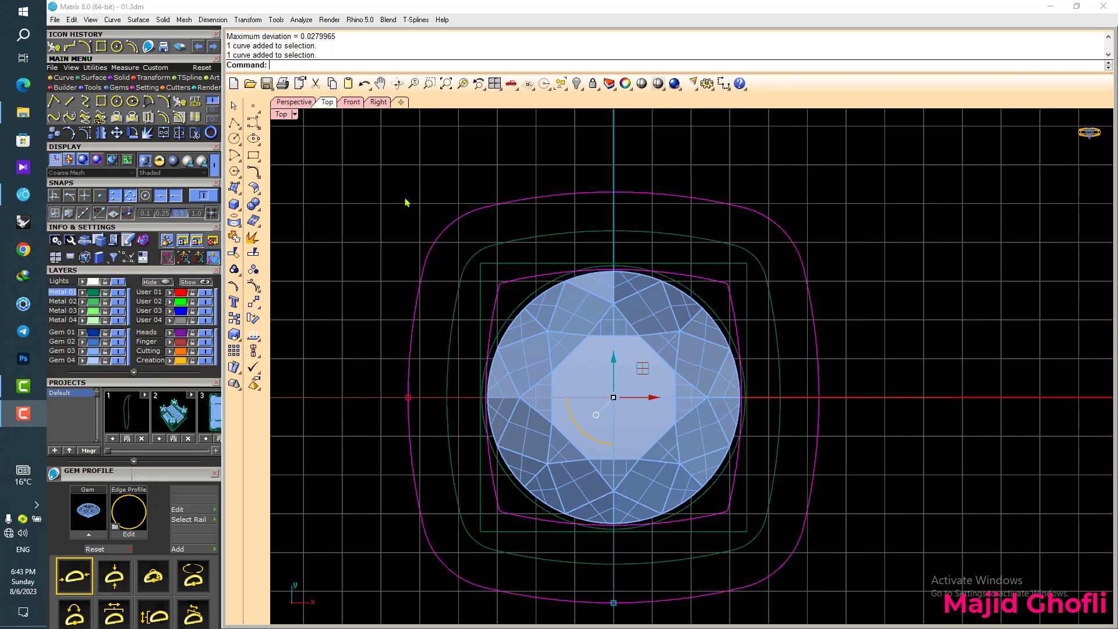
pyautogui.click(97, 80)
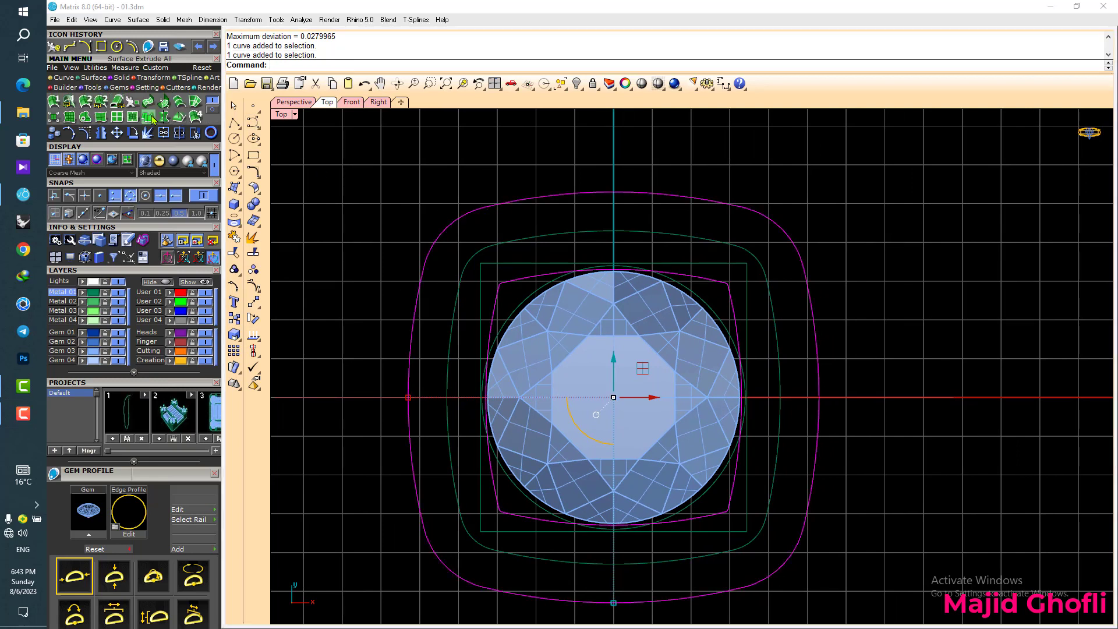
pyautogui.click(153, 119)
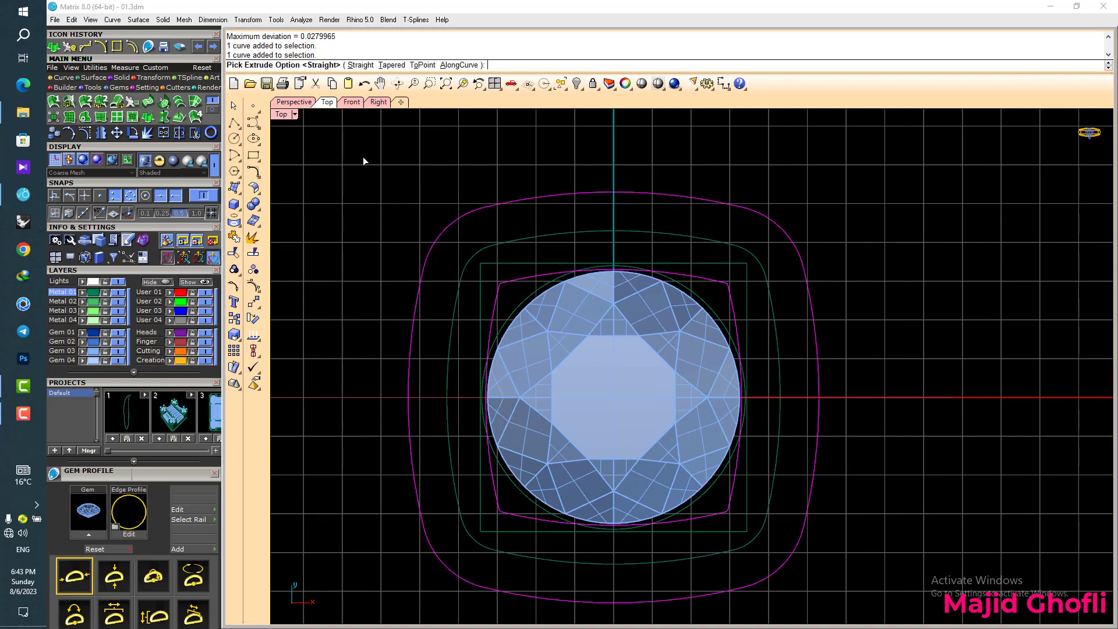
pyautogui.click(359, 65)
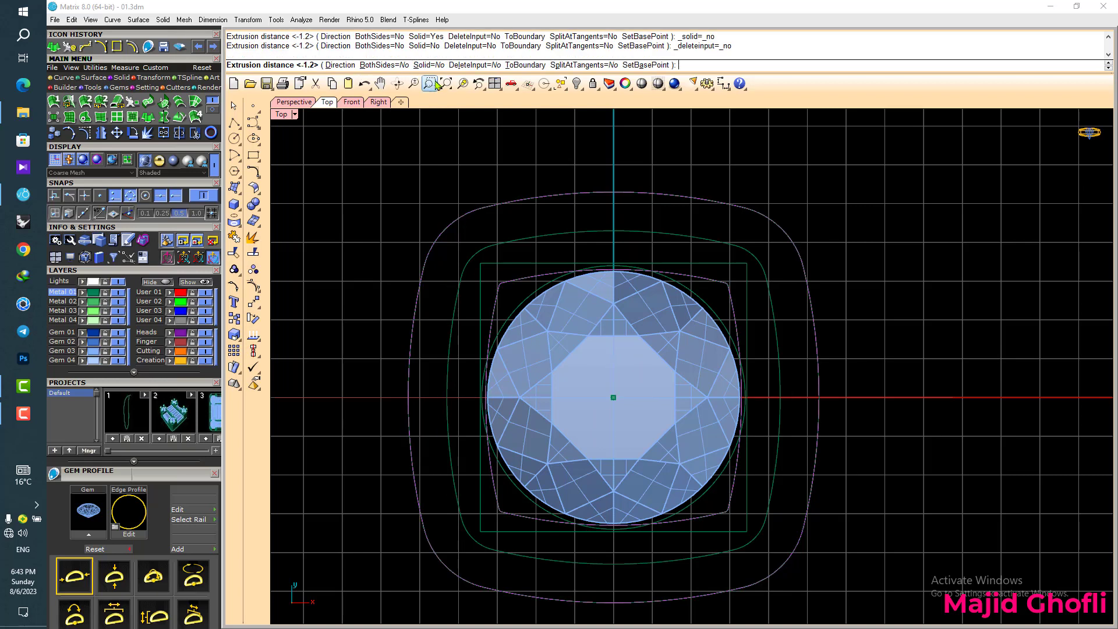
pyautogui.click(429, 66)
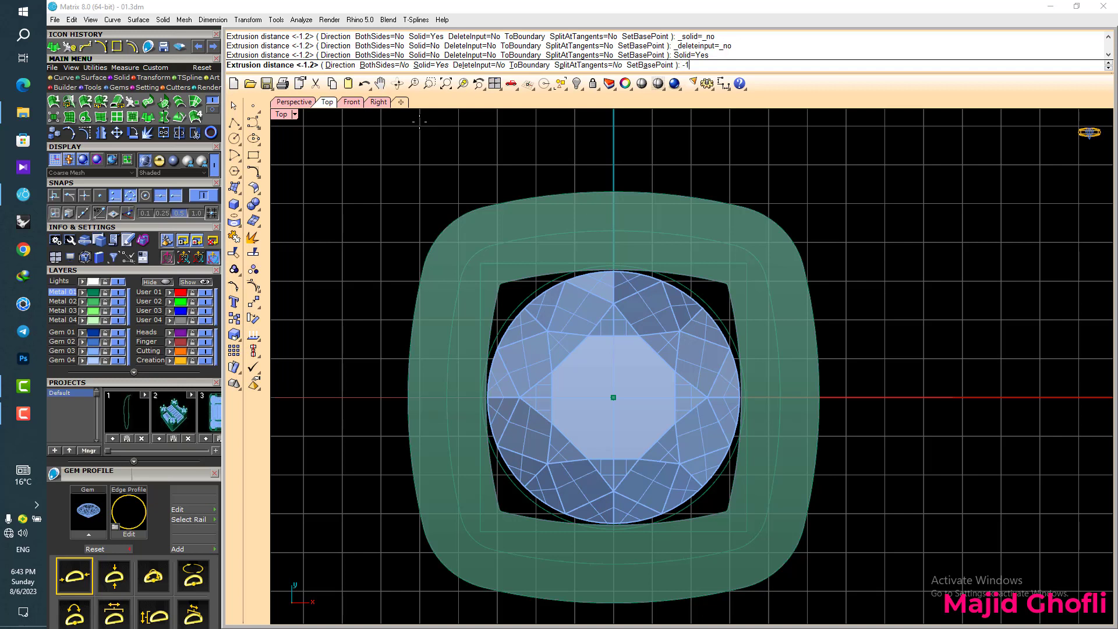
pyautogui.write('-1.2')
pyautogui.press('Return')
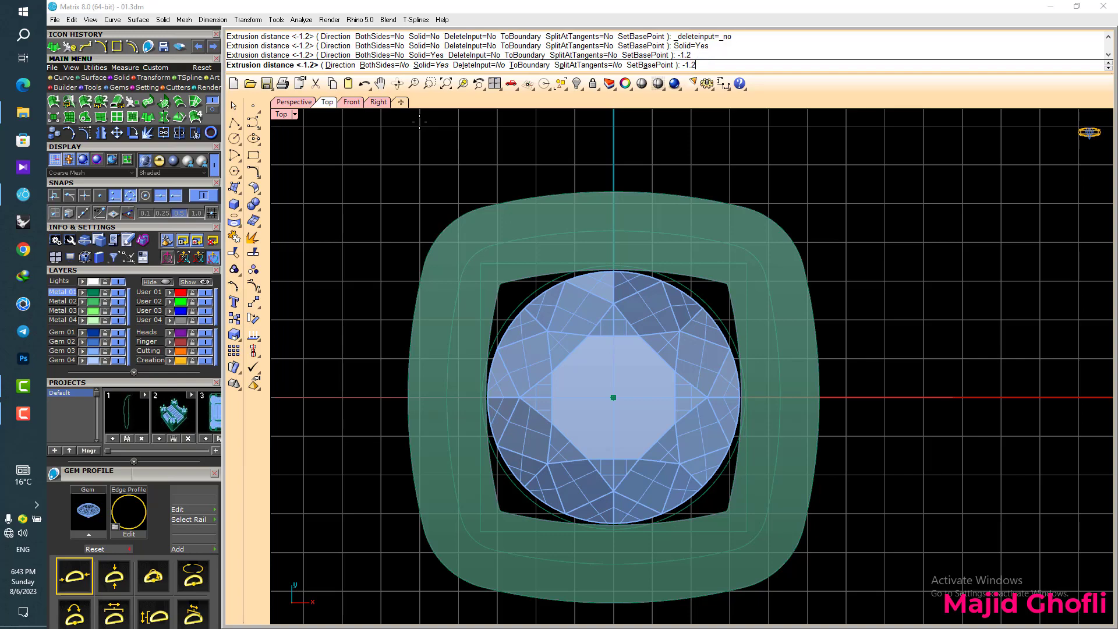
# - Move the extruded cushion band together with its outline curves vertically up to the height of the gem
pyautogui.doubleClick(288, 115)
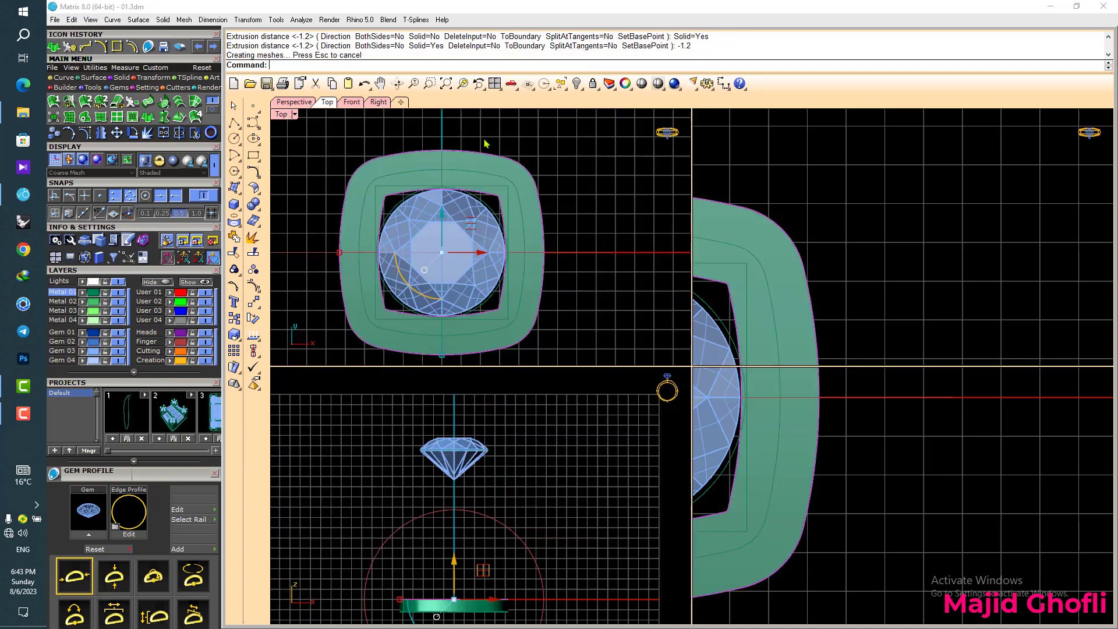
pyautogui.doubleClick(722, 117)
pyautogui.moveTo(818, 253); pyautogui.dragTo(658, 262, button='right')
pyautogui.moveTo(476, 319); pyautogui.dragTo(772, 447)
pyautogui.keyDown('shift'); pyautogui.moveTo(749, 389); pyautogui.dragTo(726, 423, button='right'); pyautogui.keyUp('shift')
pyautogui.scroll(2, 580, 395)
pyautogui.moveTo(592, 394); pyautogui.dragTo(632, 236)
pyautogui.scroll(5, 631, 236)
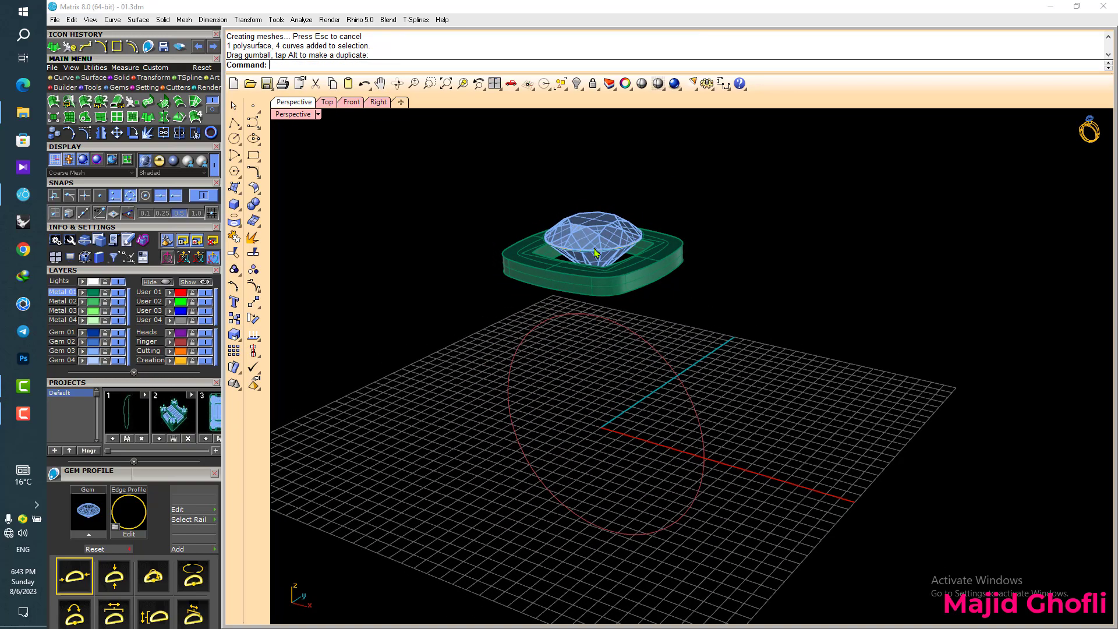
# - Build a head with four diagonal prongs and two rails on the round diamond using Head Builder
pyautogui.moveTo(622, 236); pyautogui.dragTo(891, 180, button='right')
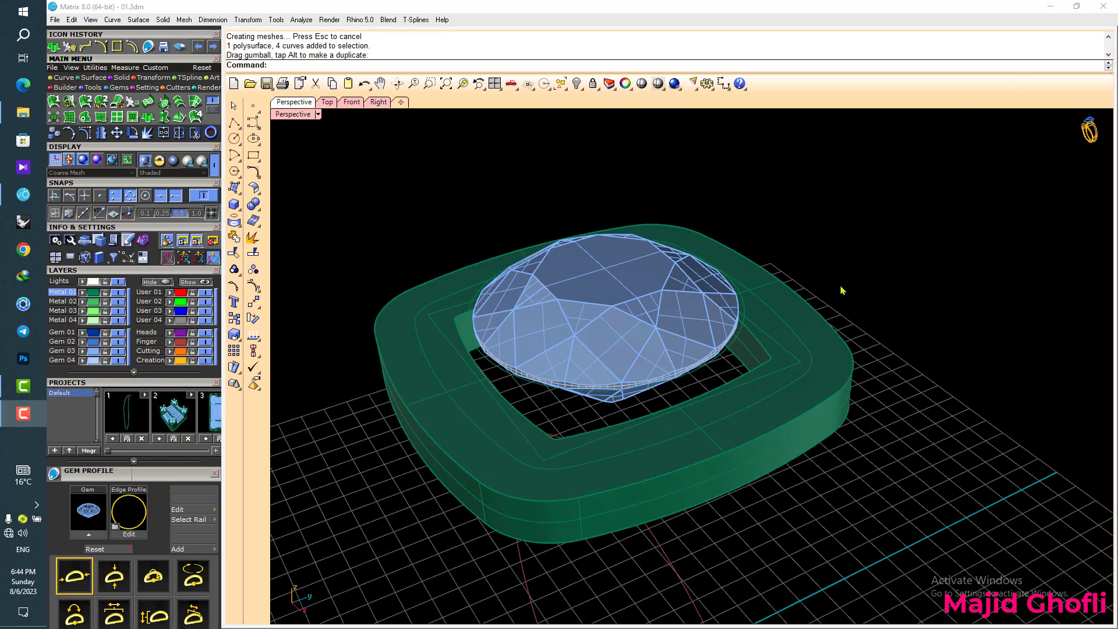
pyautogui.moveTo(841, 290); pyautogui.dragTo(872, 338, button='right')
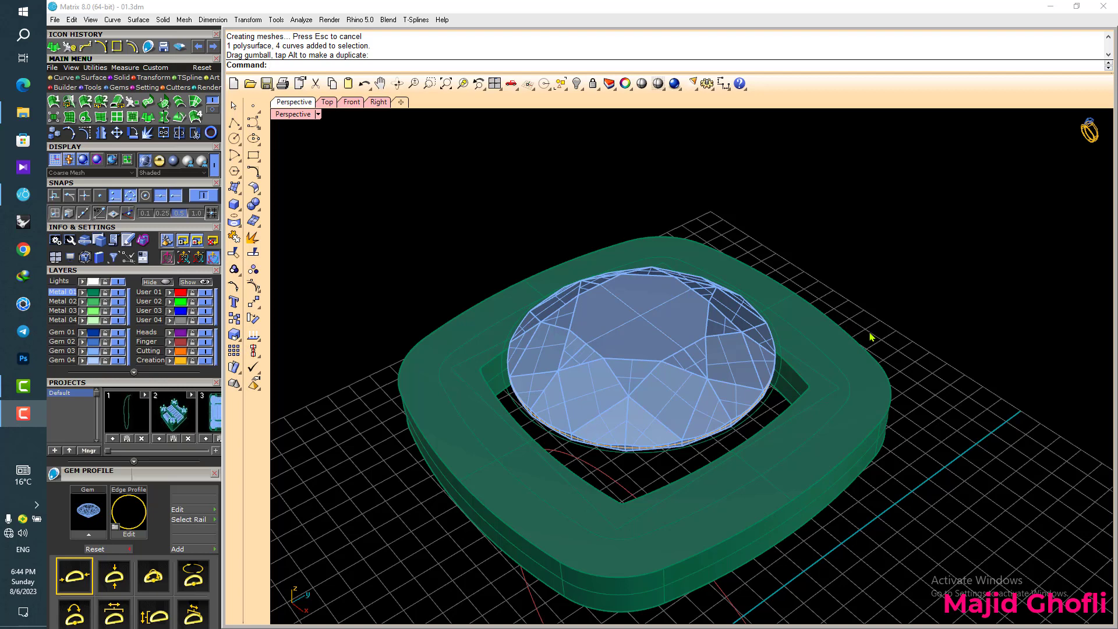
pyautogui.moveTo(805, 462); pyautogui.dragTo(784, 466, button='right')
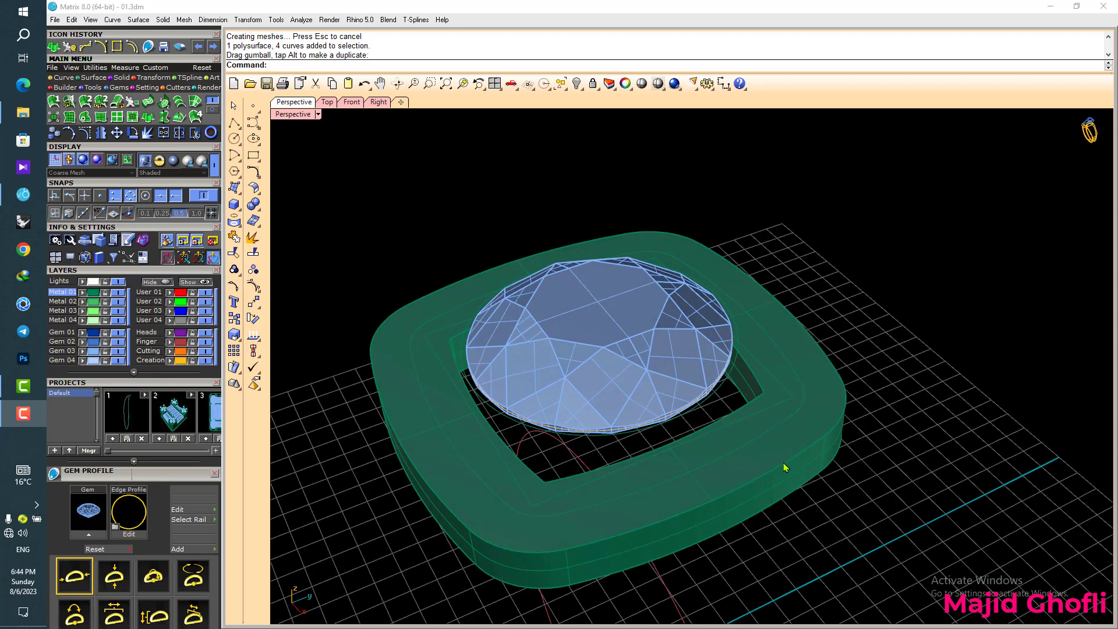
pyautogui.moveTo(706, 452); pyautogui.dragTo(766, 470, button='right')
pyautogui.click(689, 338)
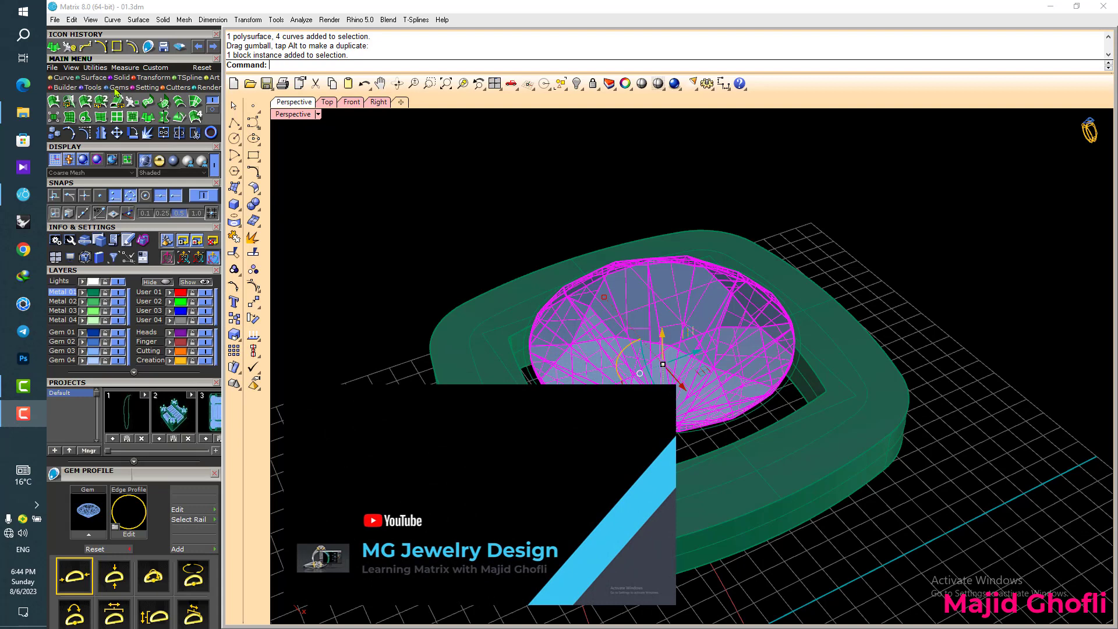
pyautogui.click(133, 88)
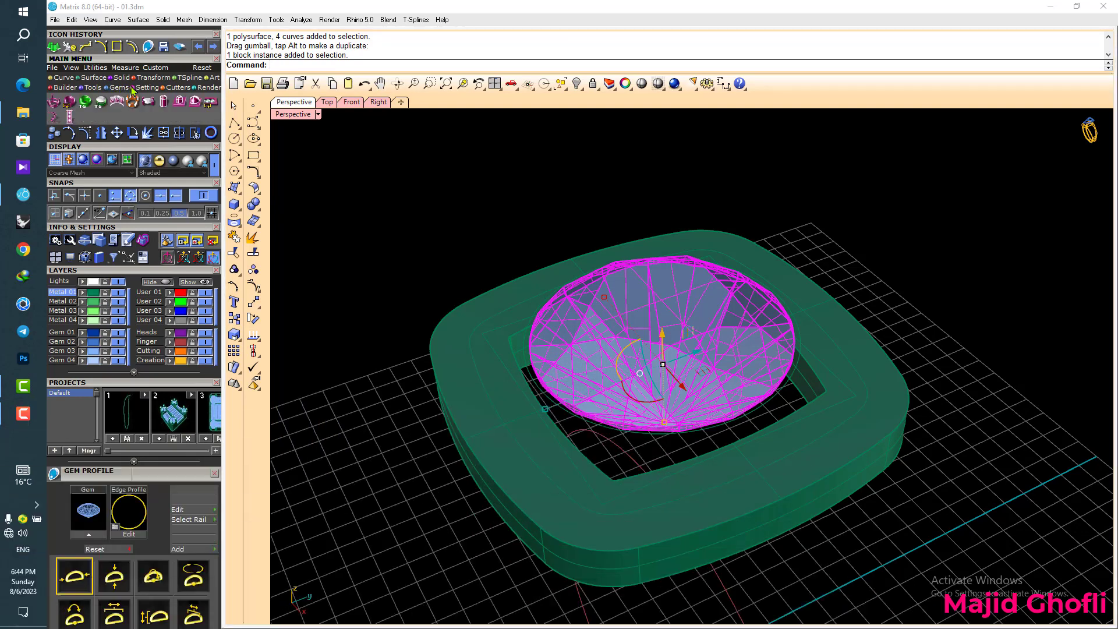
pyautogui.click(67, 116)
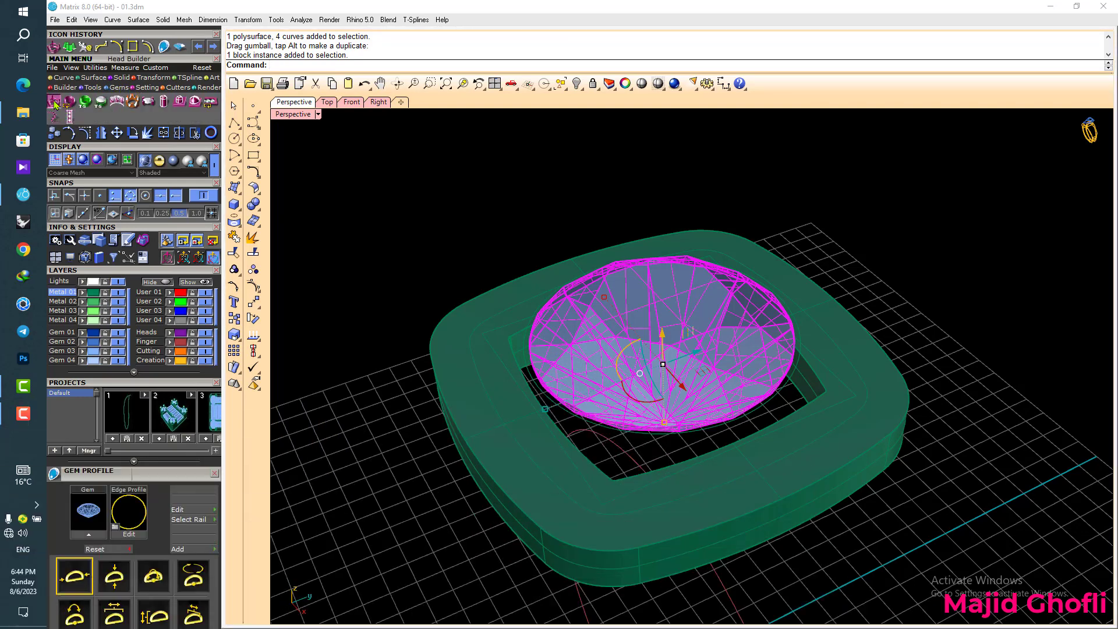
pyautogui.scroll(-3, 190, 476)
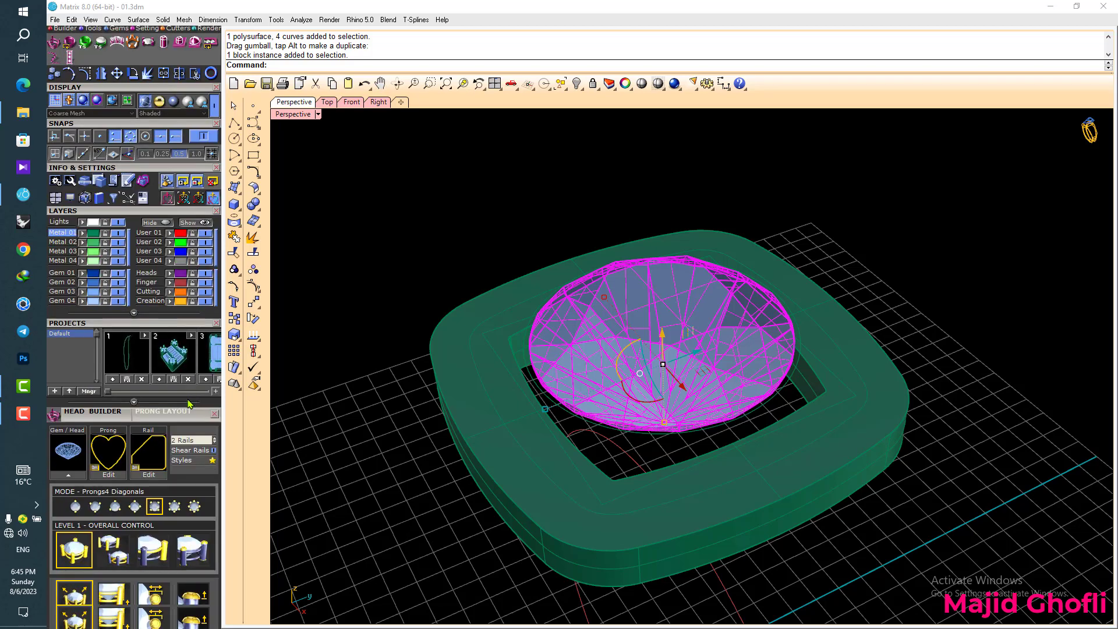
pyautogui.click(70, 449)
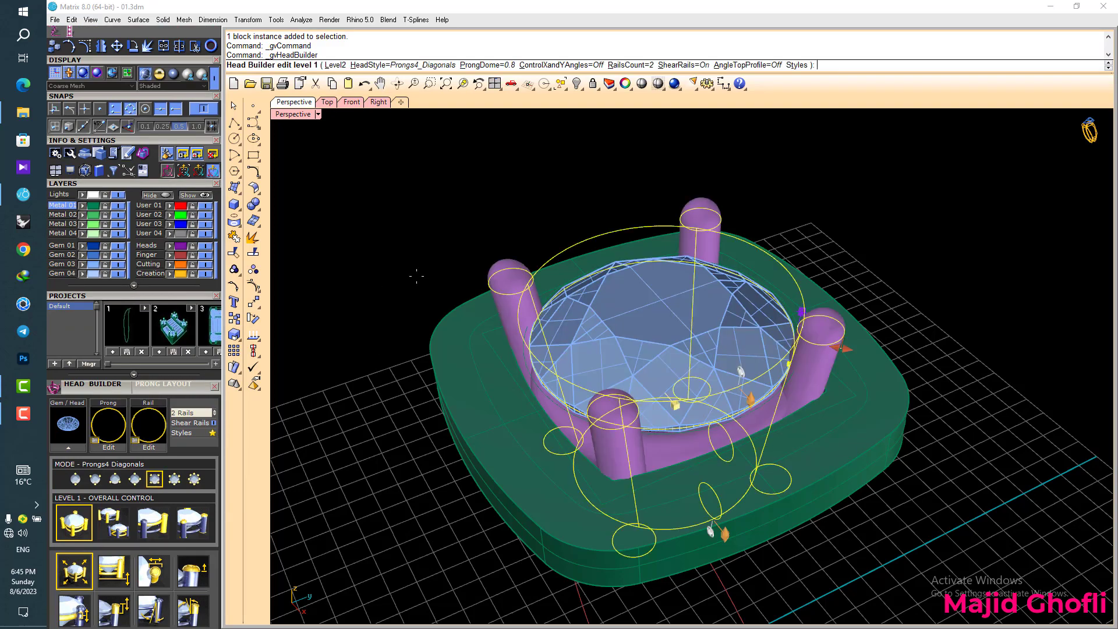
# - Change the head's prong profile to the heart shape Prong_062
pyautogui.scroll(4, 644, 338)
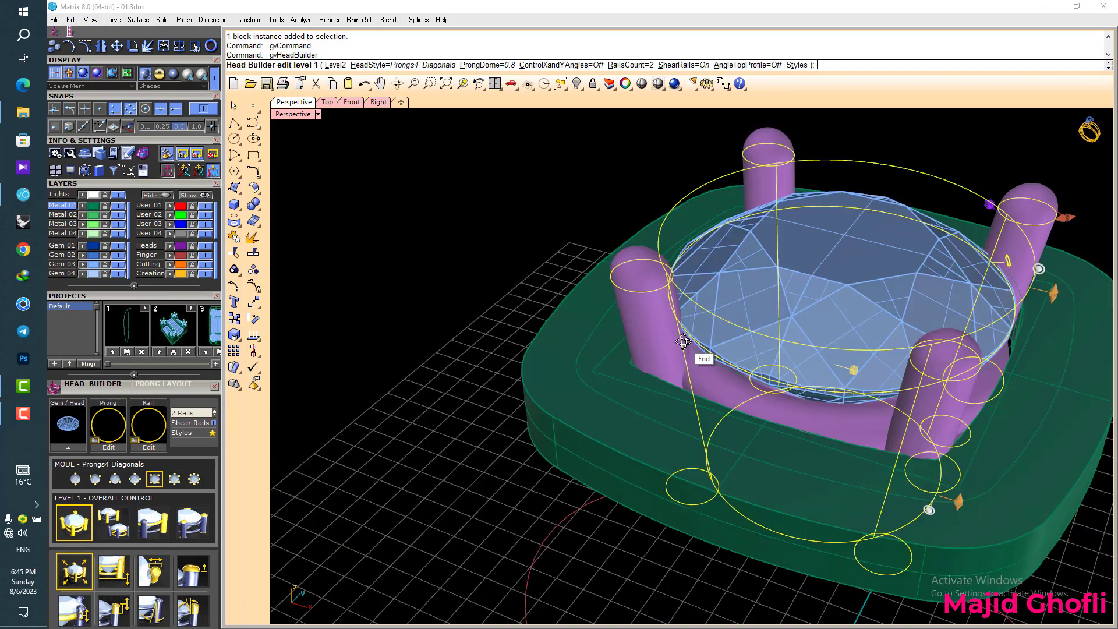
pyautogui.moveTo(644, 338); pyautogui.dragTo(506, 333, button='right')
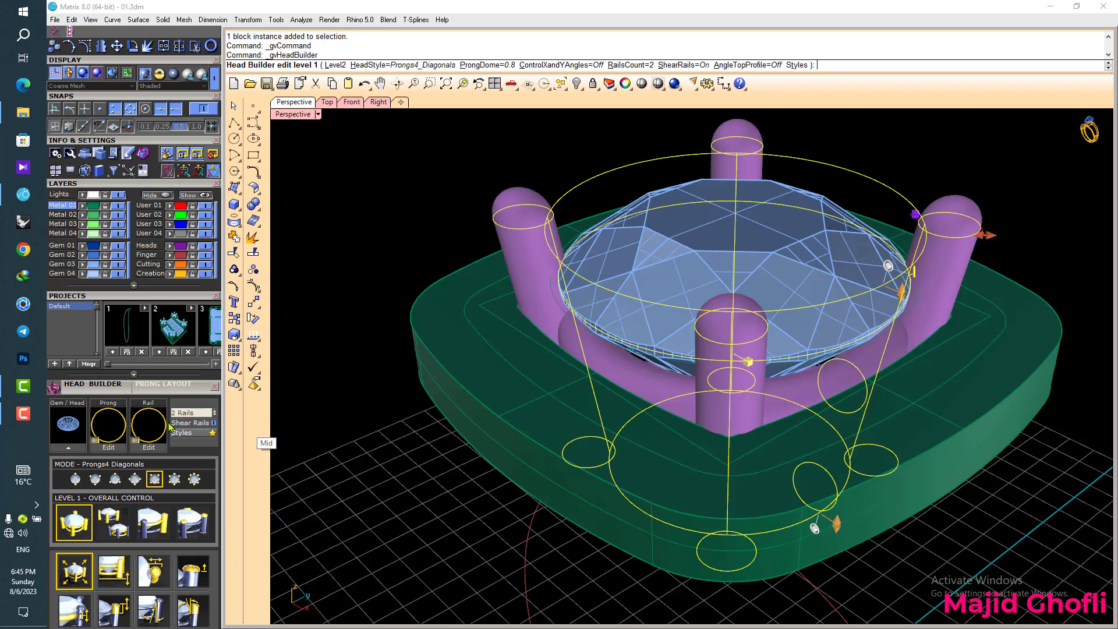
pyautogui.click(116, 424)
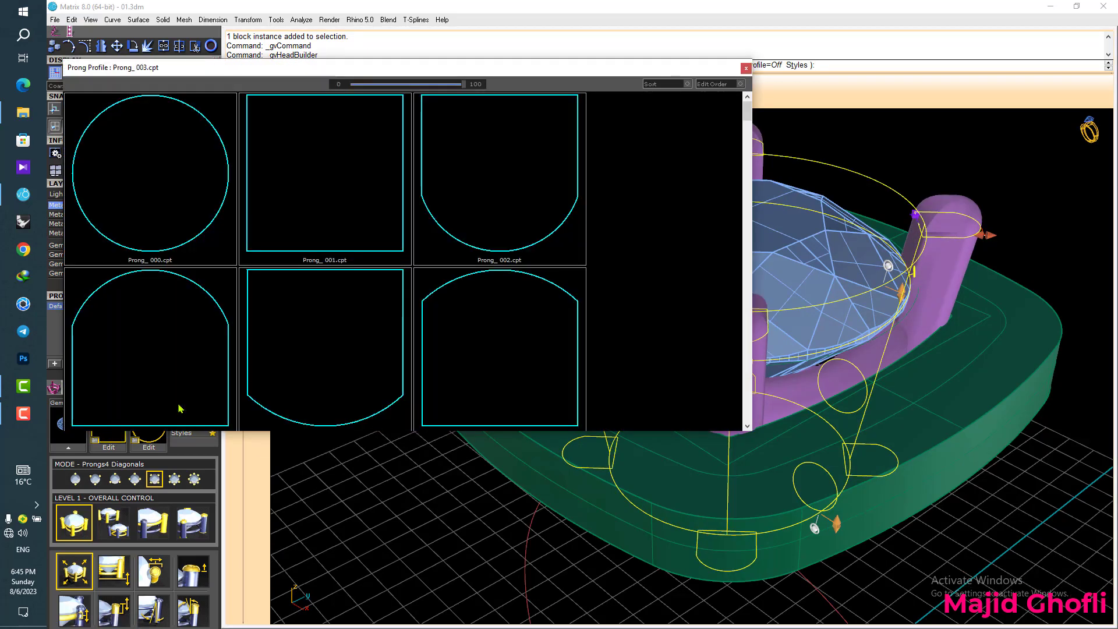
pyautogui.scroll(-7, 524, 306)
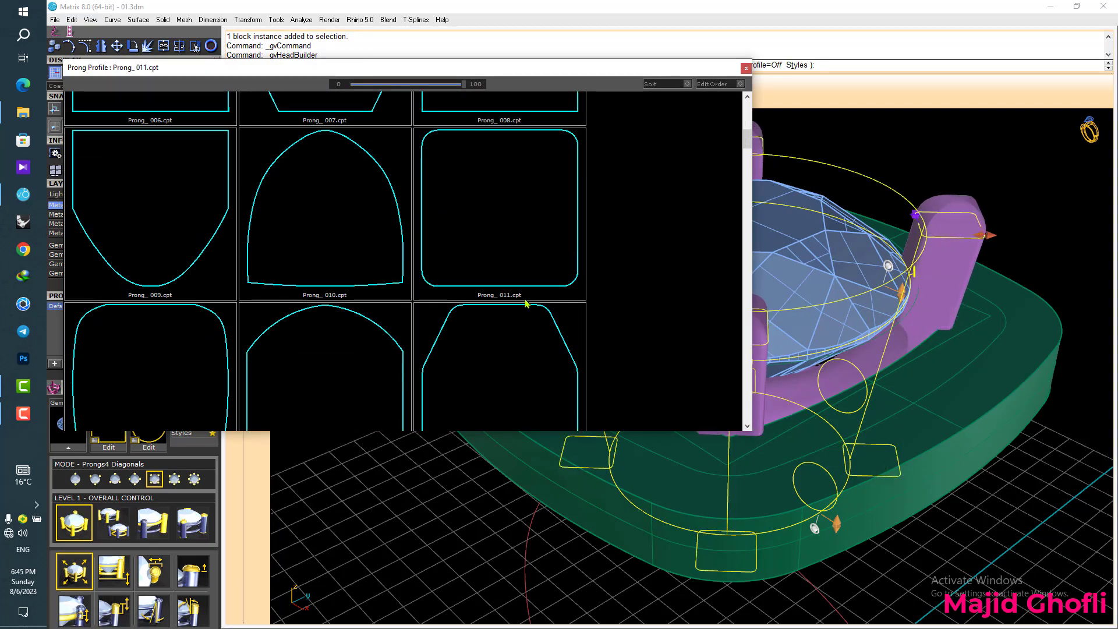
pyautogui.scroll(-10, 525, 303)
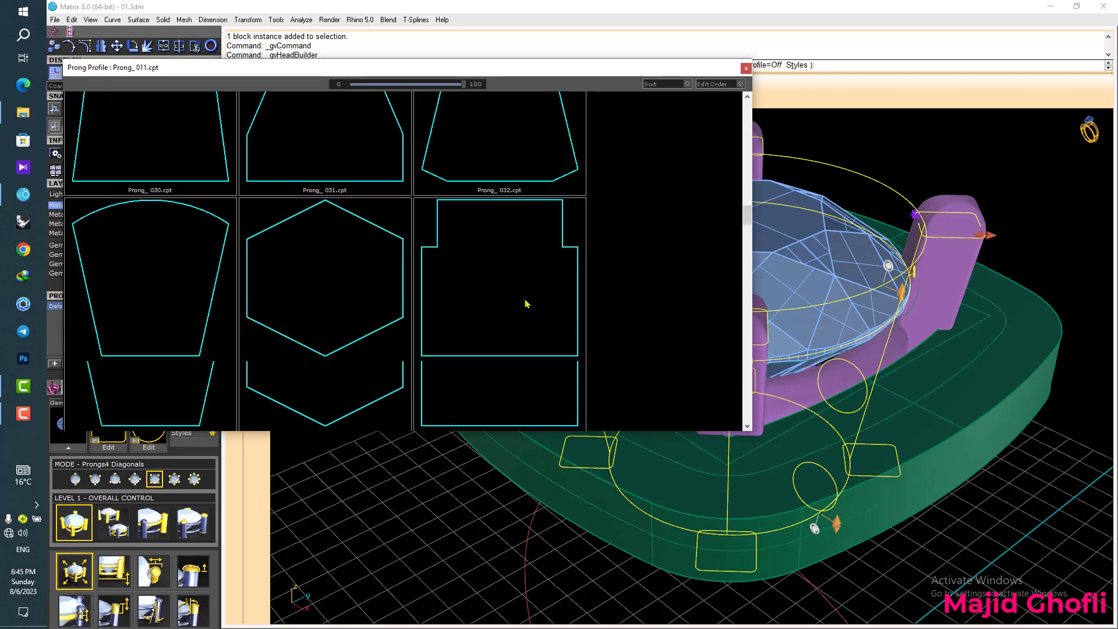
pyautogui.scroll(-6, 526, 303)
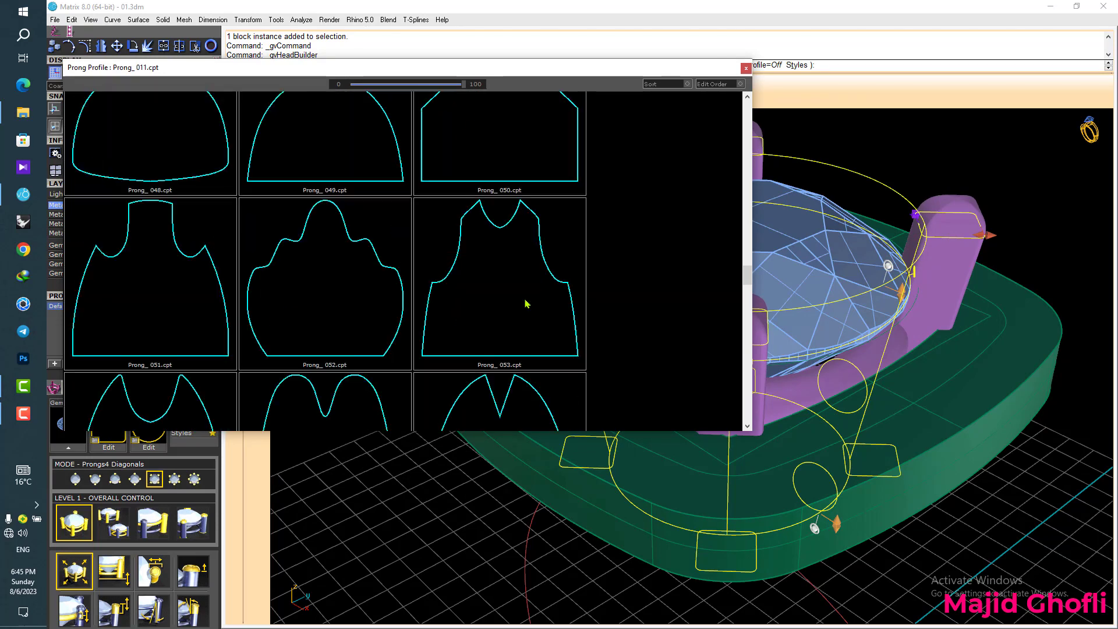
pyautogui.scroll(-4, 526, 304)
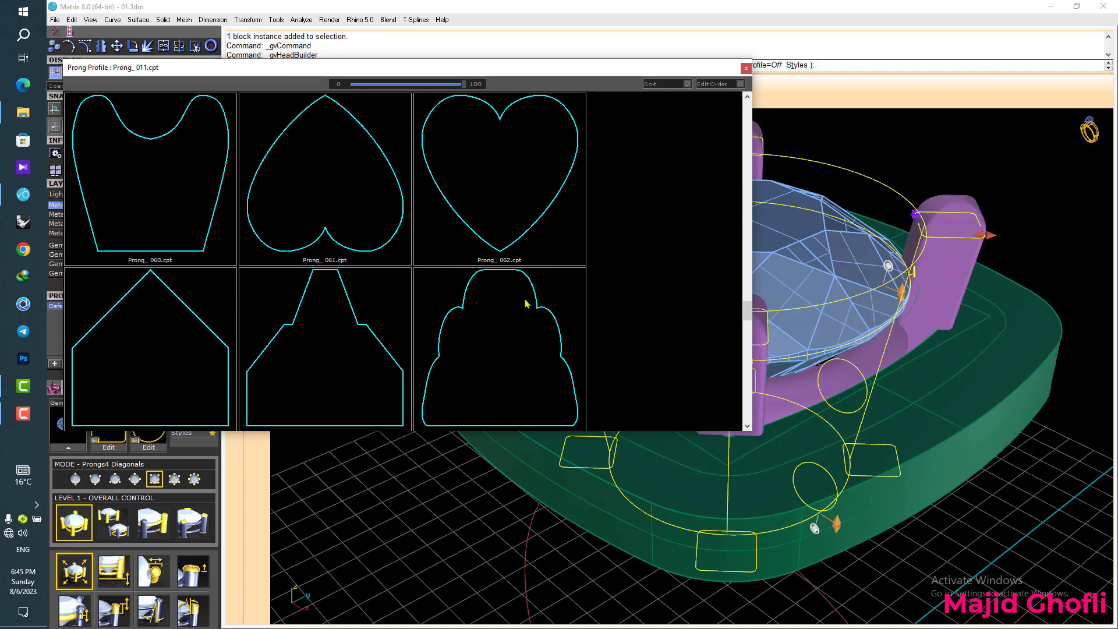
pyautogui.click(481, 221)
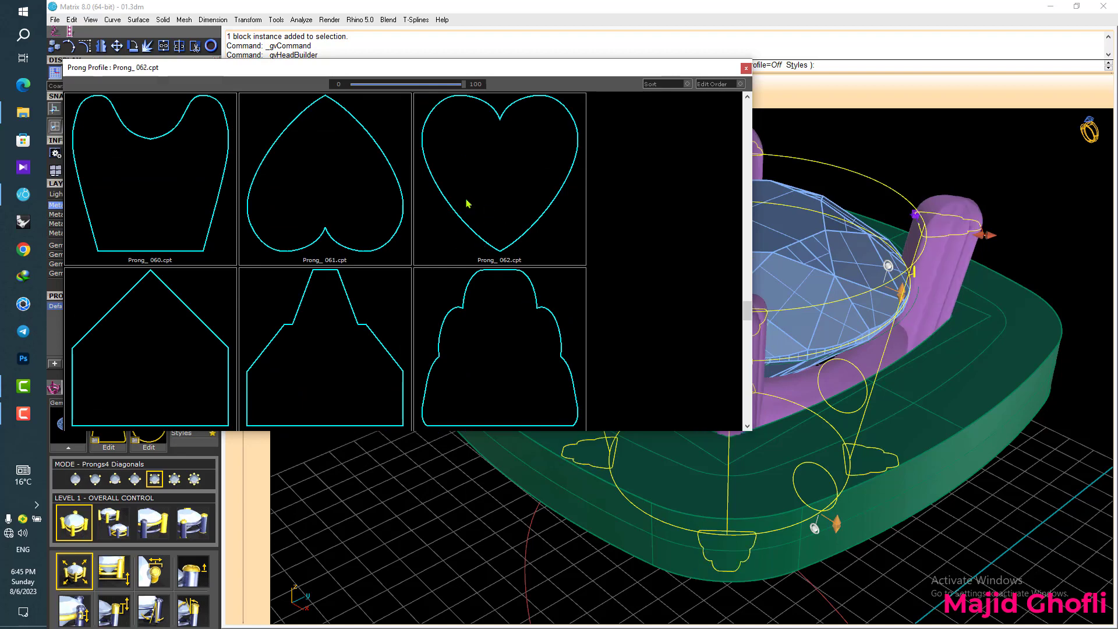
pyautogui.doubleClick(502, 223)
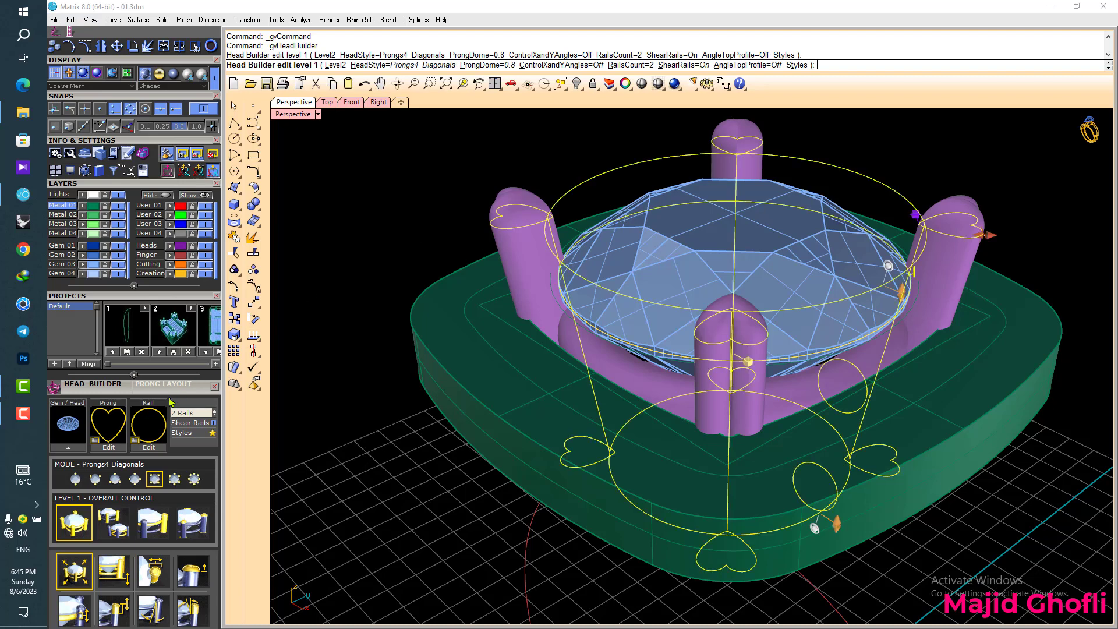
# - Change the head's rail profile to the rounded square with one large chamfered corner
pyautogui.click(151, 428)
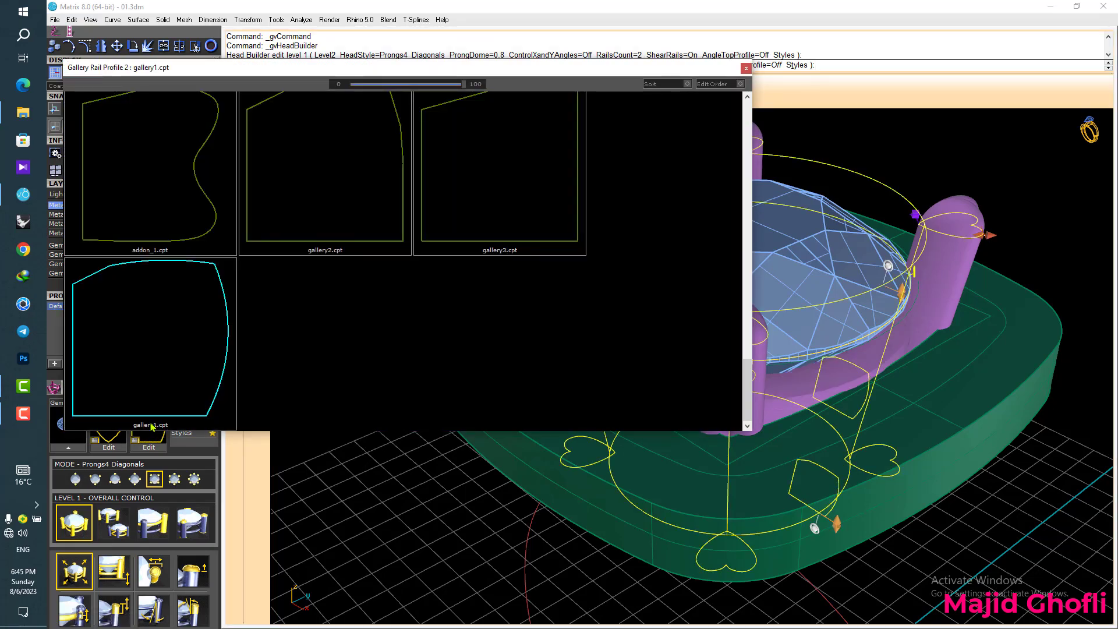
pyautogui.scroll(-1, 544, 326)
pyautogui.scroll(3, 544, 326)
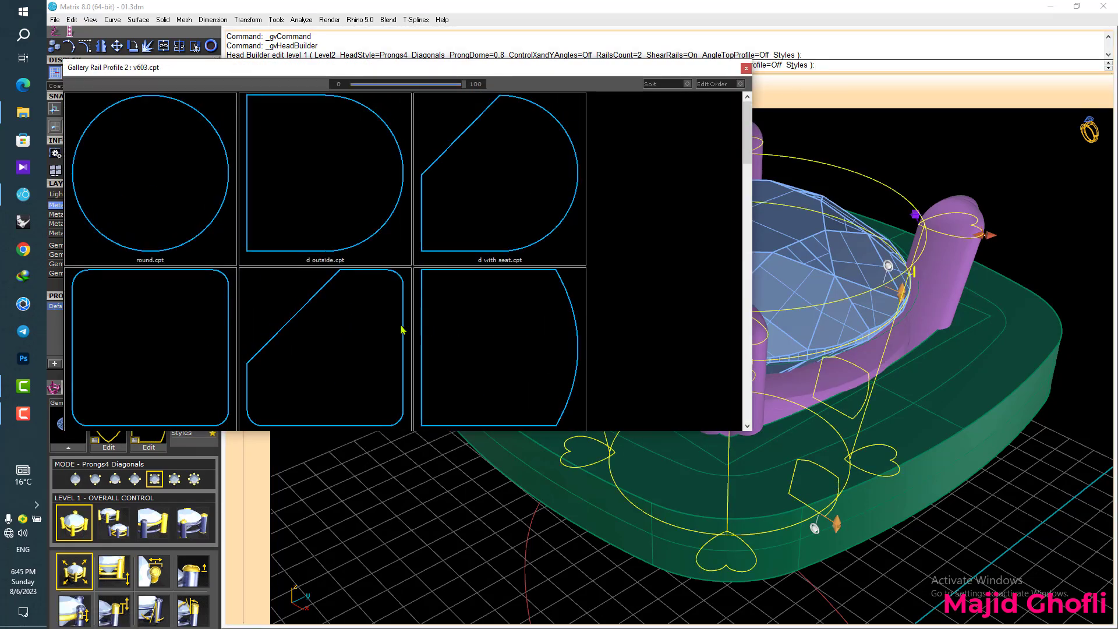
pyautogui.doubleClick(338, 324)
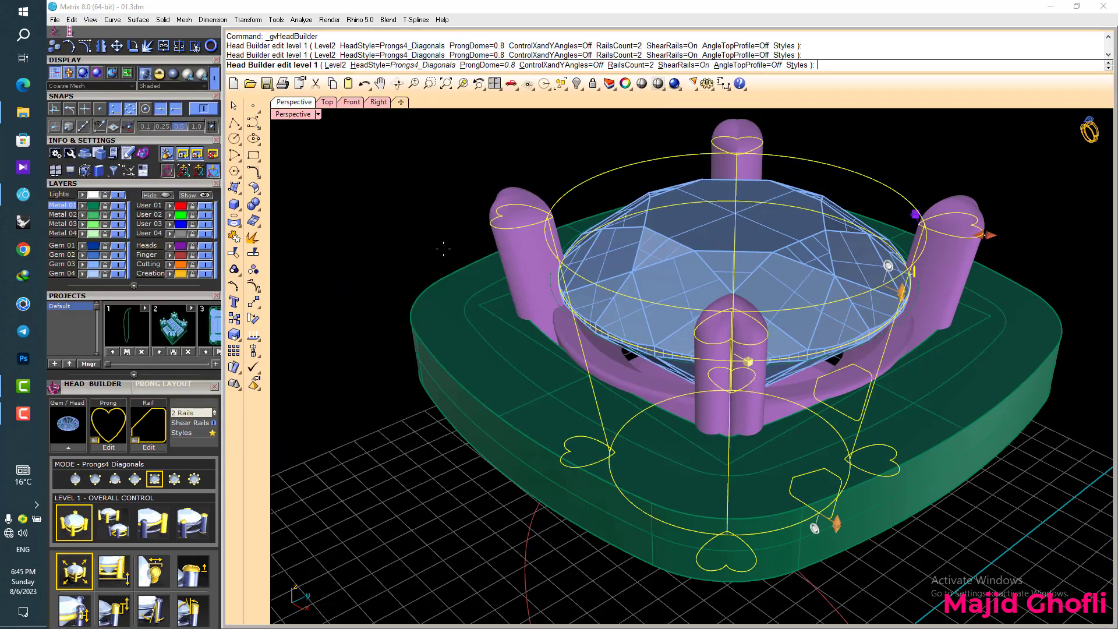
pyautogui.moveTo(484, 240); pyautogui.dragTo(526, 261, button='right')
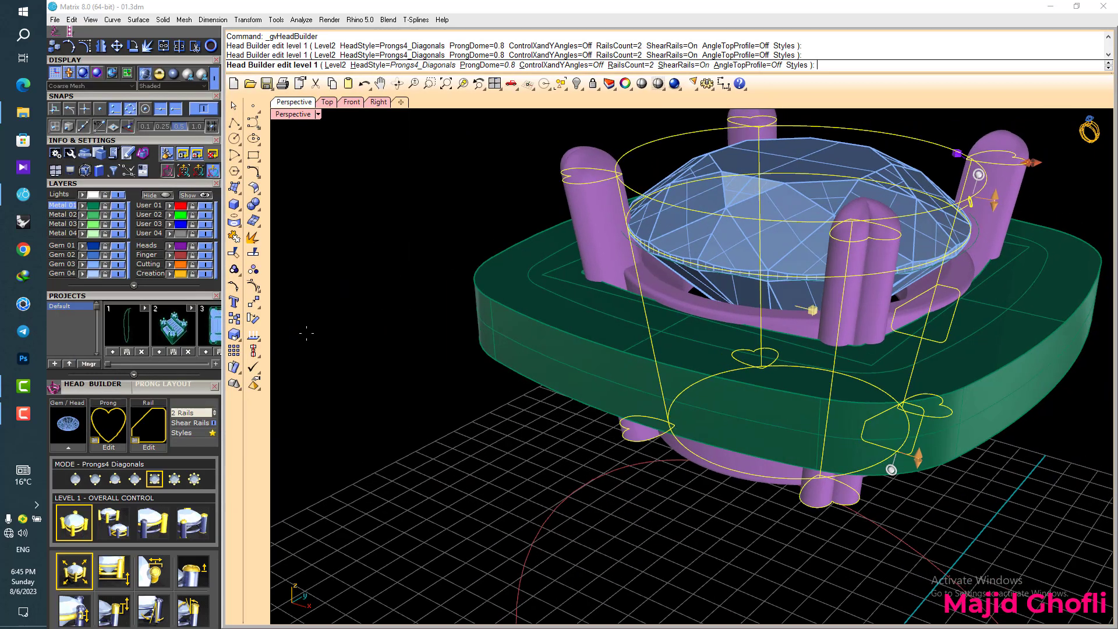
pyautogui.scroll(-3, 179, 317)
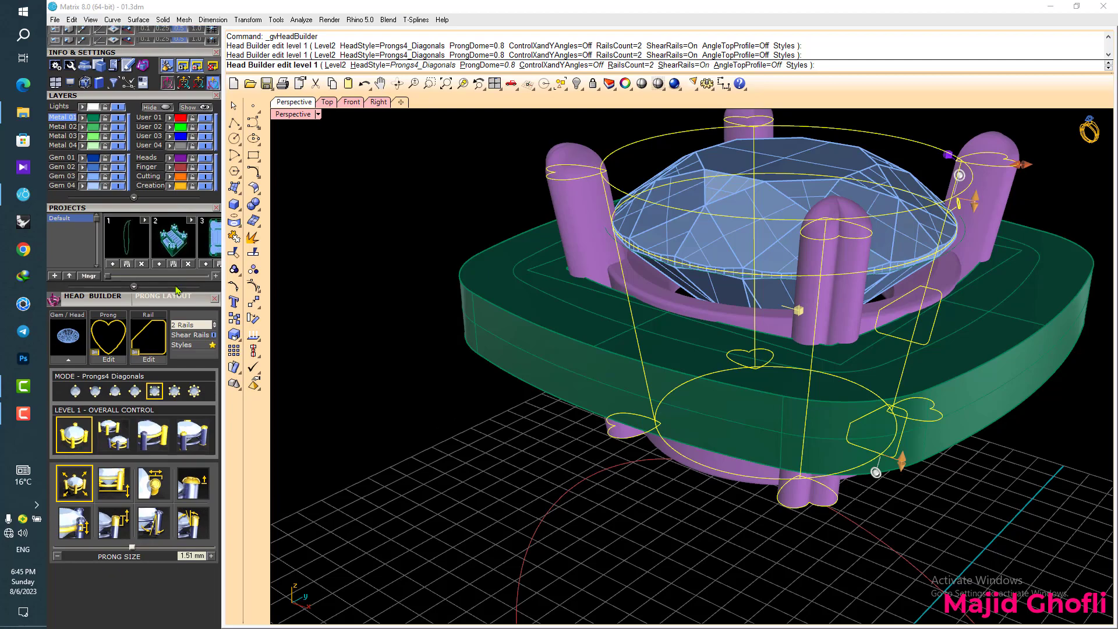
# - Reduce the head's prong size to 1.00 mm
pyautogui.moveTo(540, 335); pyautogui.dragTo(471, 393, button='right')
pyautogui.moveTo(1018, 234); pyautogui.dragTo(930, 251, button='right')
pyautogui.moveTo(848, 287); pyautogui.dragTo(805, 296, button='right')
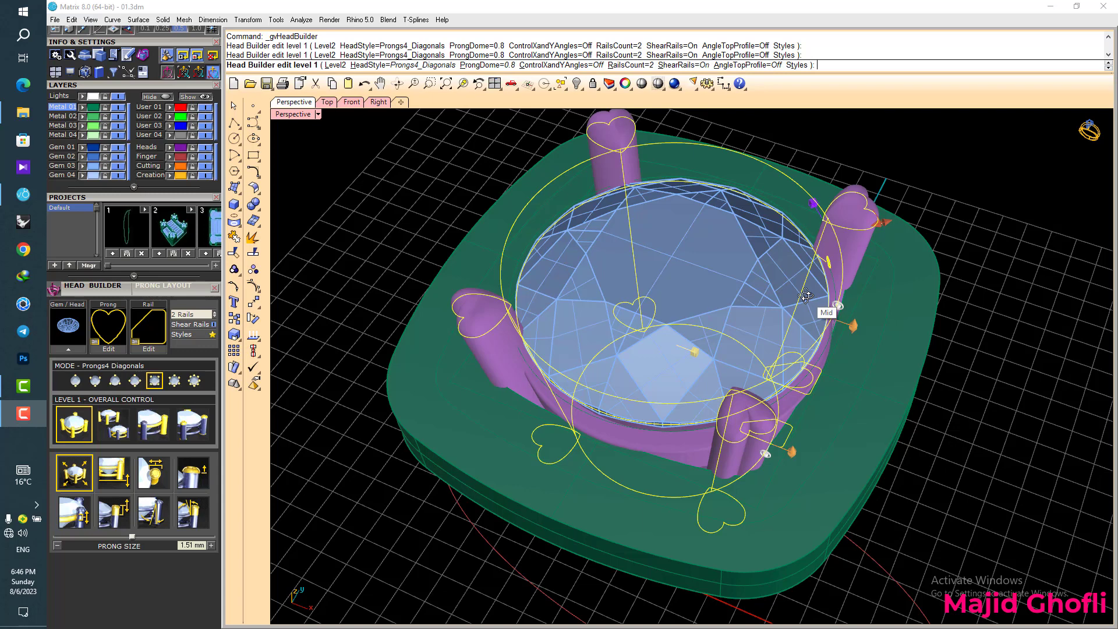
pyautogui.moveTo(751, 340); pyautogui.dragTo(753, 319, button='right')
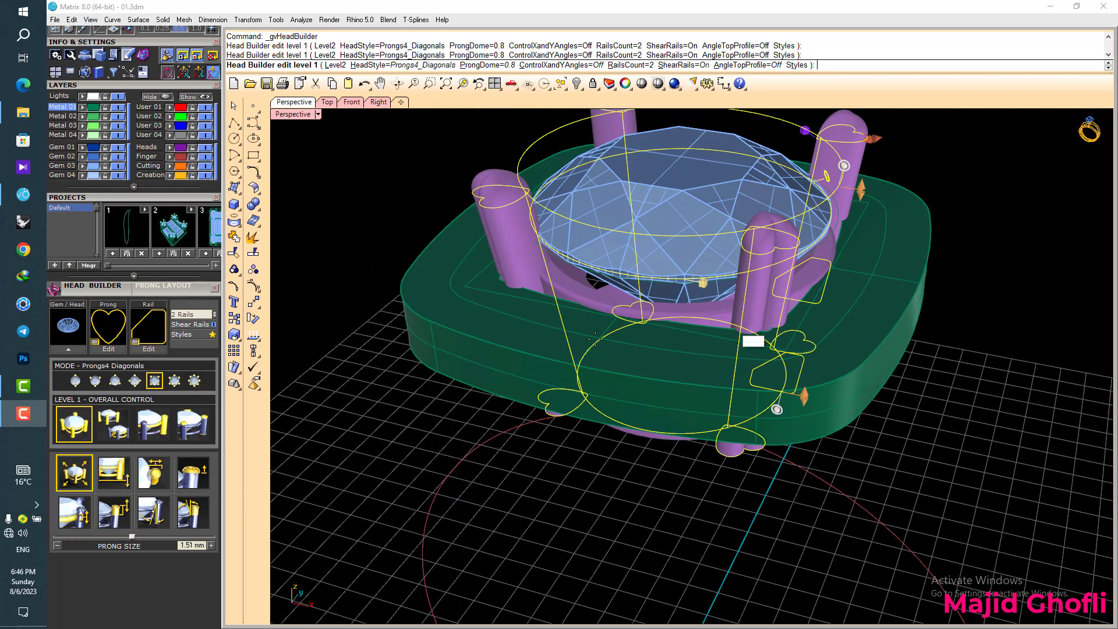
pyautogui.click(69, 478)
pyautogui.write('1.1')
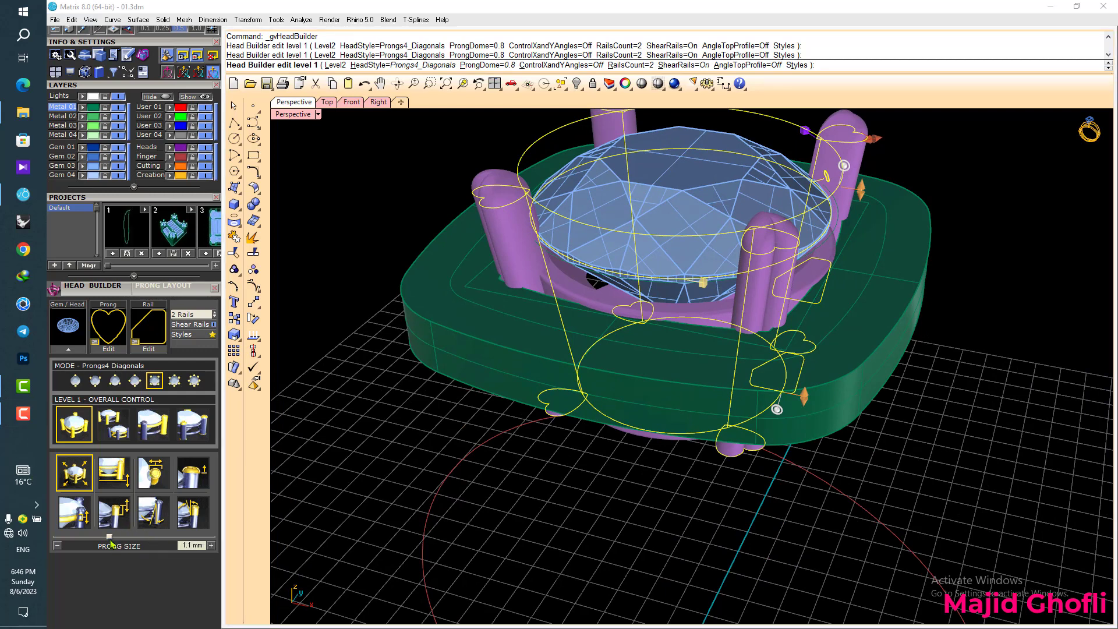
pyautogui.moveTo(110, 539)
pyautogui.mouseDown()
pyautogui.moveTo(122, 538)
pyautogui.moveTo(108, 535)
pyautogui.mouseUp()
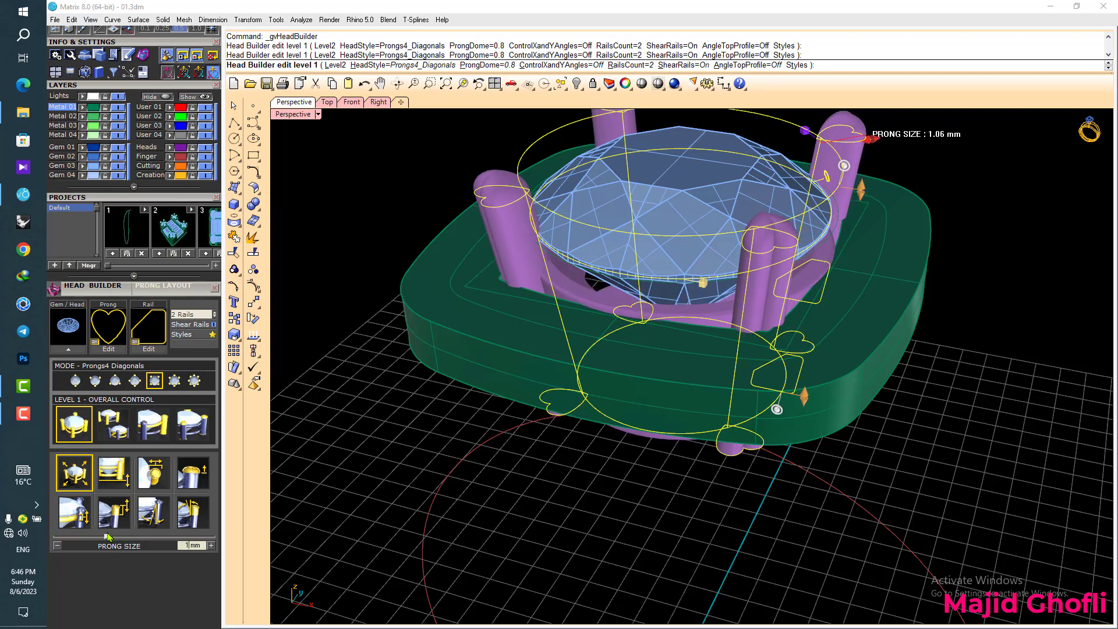
pyautogui.moveTo(107, 536); pyautogui.dragTo(107, 535)
# - Set the head drop to -2.42 mm and the prong nudge to 0.01 mm, checking the prongs against the gem
pyautogui.click(116, 478)
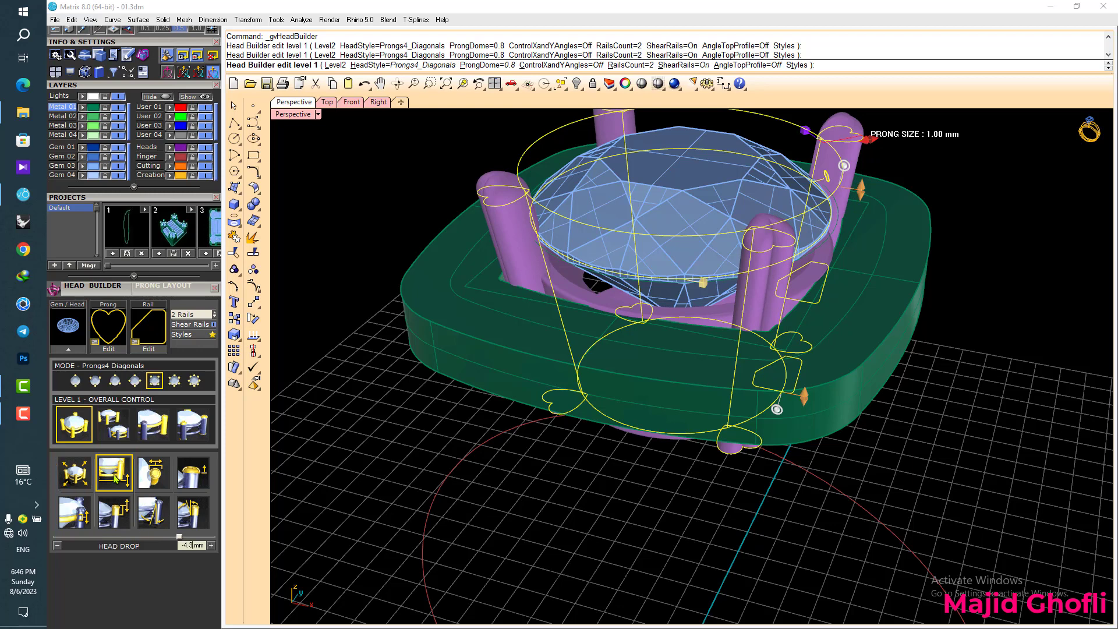
pyautogui.moveTo(180, 537); pyautogui.dragTo(170, 536)
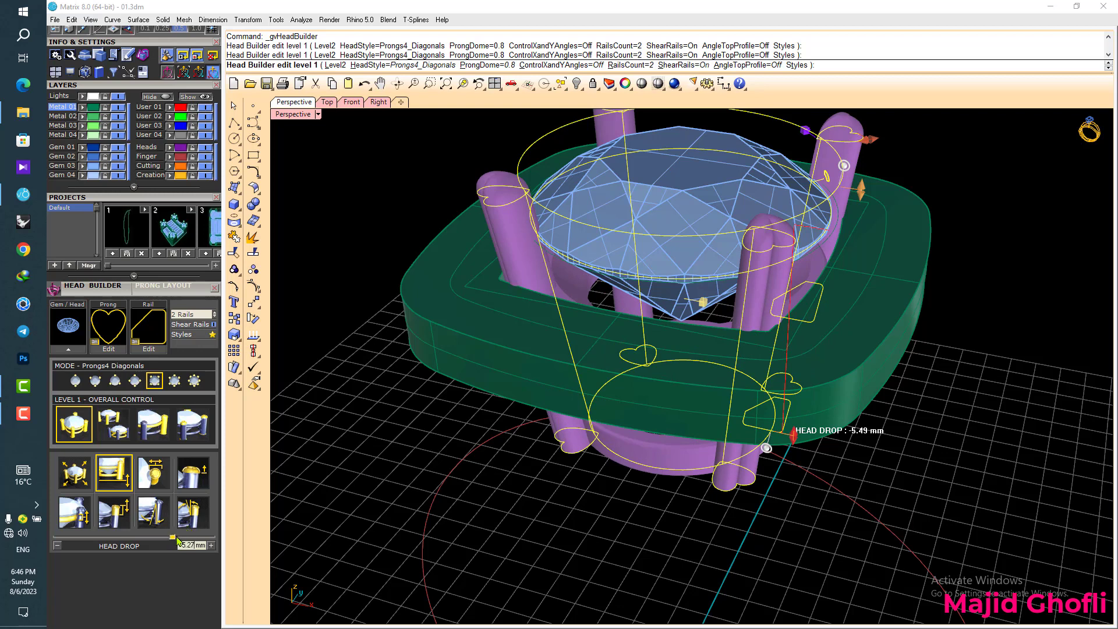
pyautogui.moveTo(177, 539); pyautogui.dragTo(196, 536)
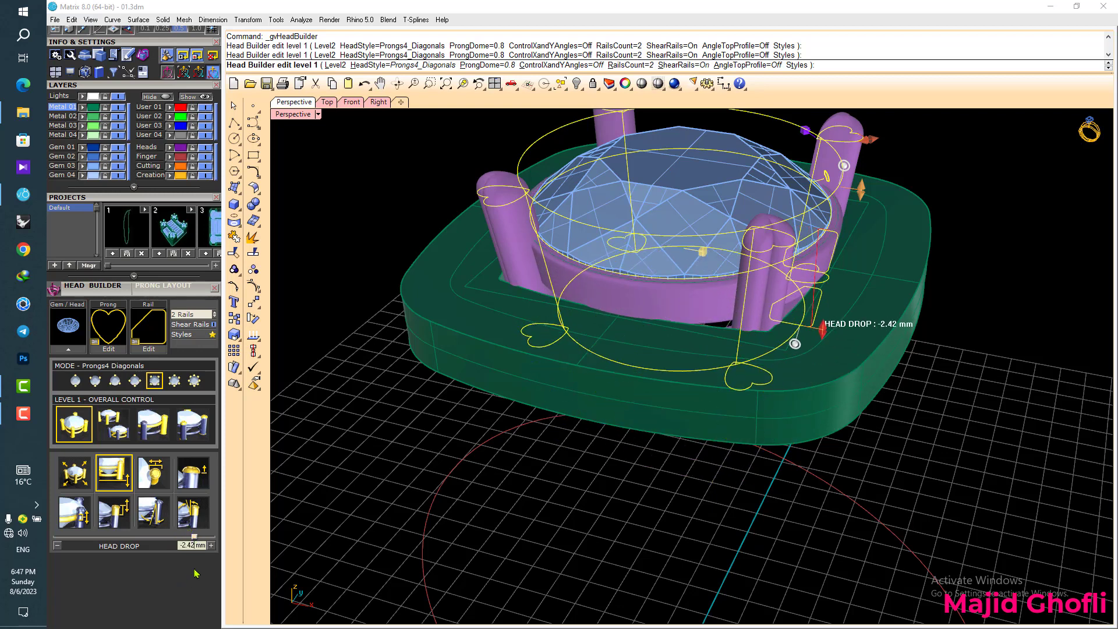
pyautogui.click(163, 476)
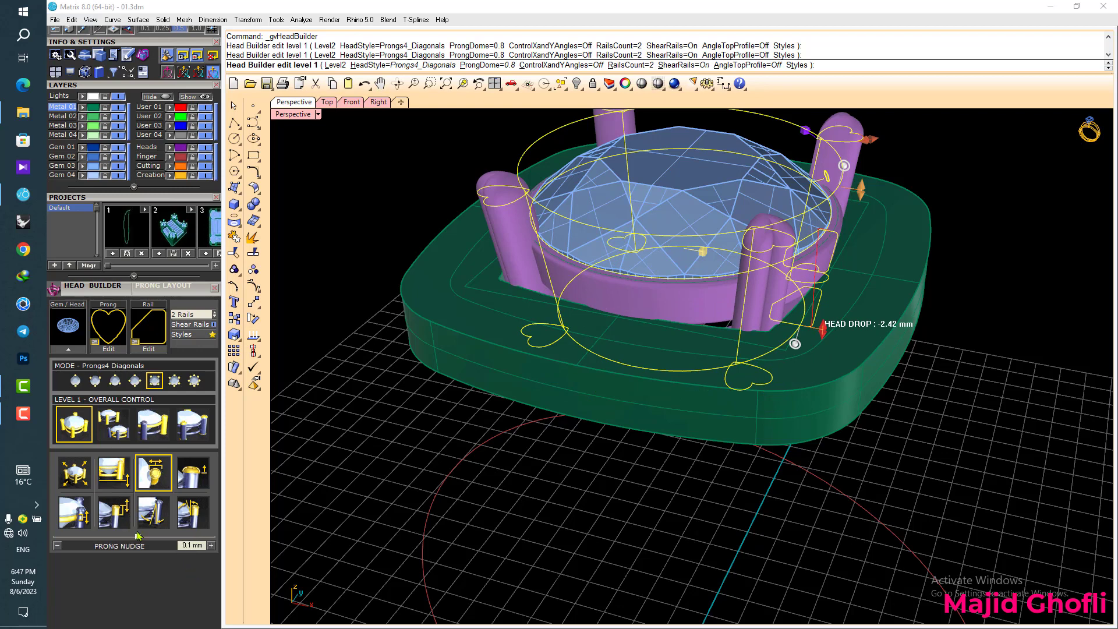
pyautogui.moveTo(139, 537); pyautogui.dragTo(136, 532)
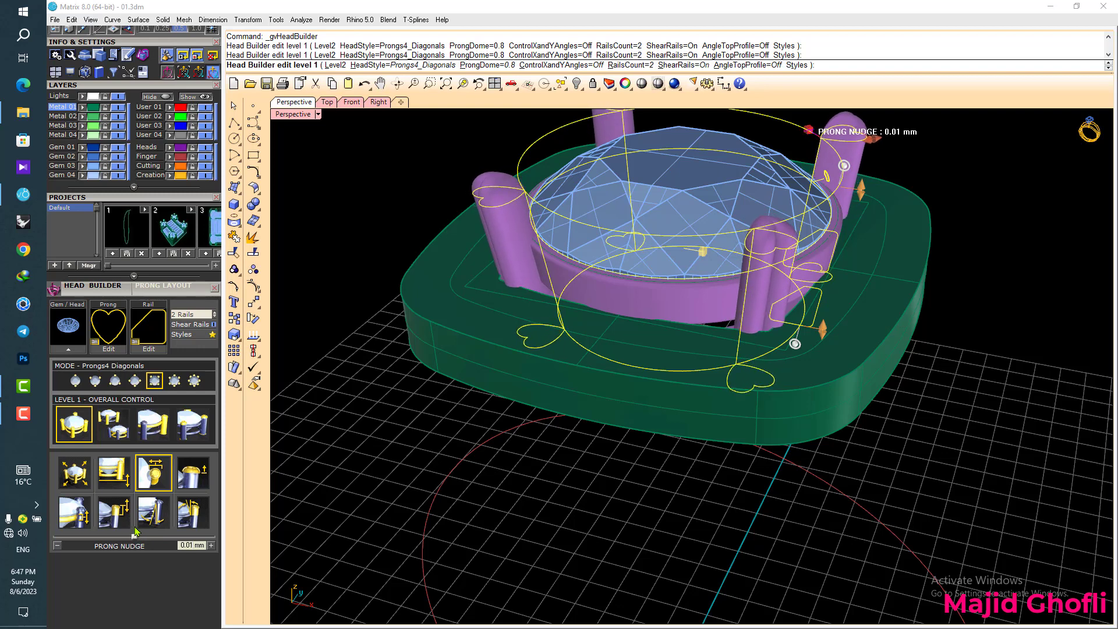
pyautogui.scroll(4, 582, 324)
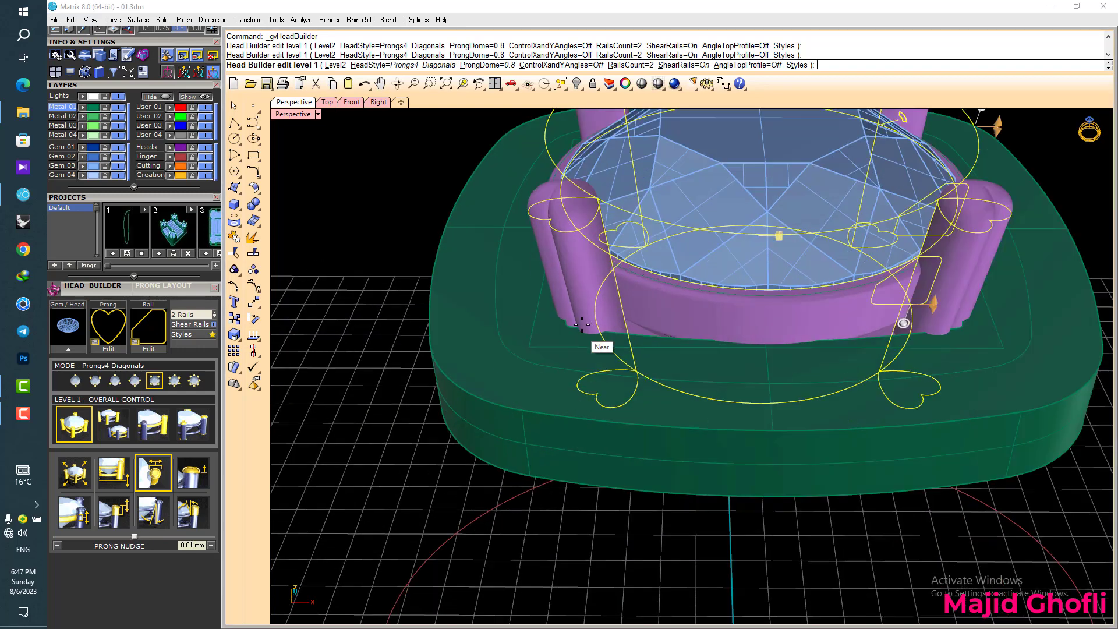
pyautogui.scroll(3, 582, 324)
pyautogui.scroll(-3, 581, 324)
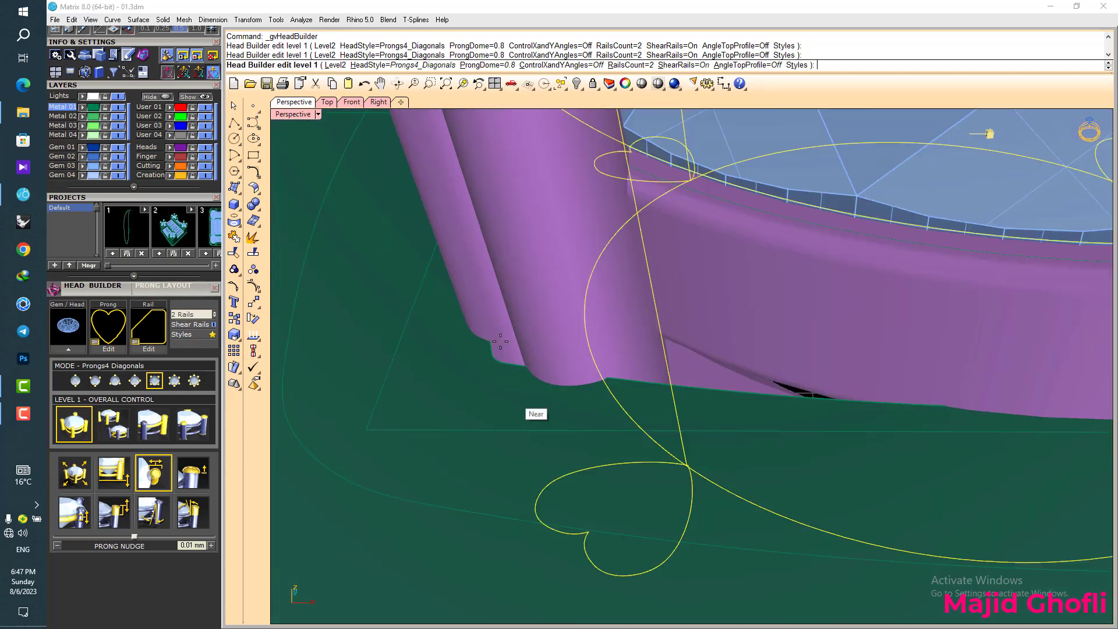
pyautogui.scroll(-6, 516, 347)
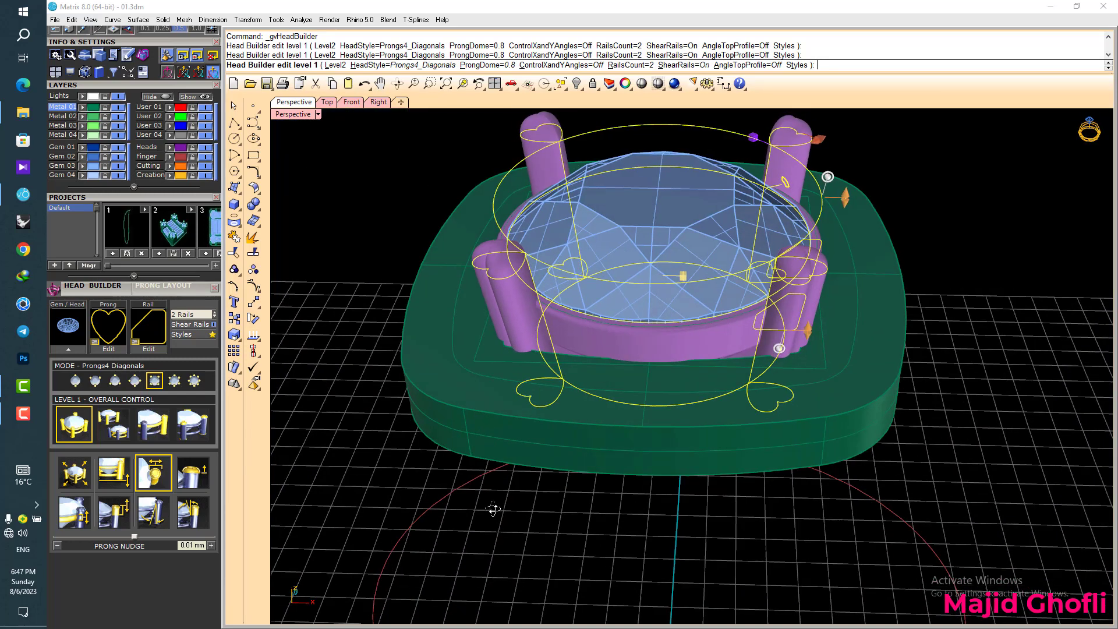
pyautogui.scroll(3, 507, 344)
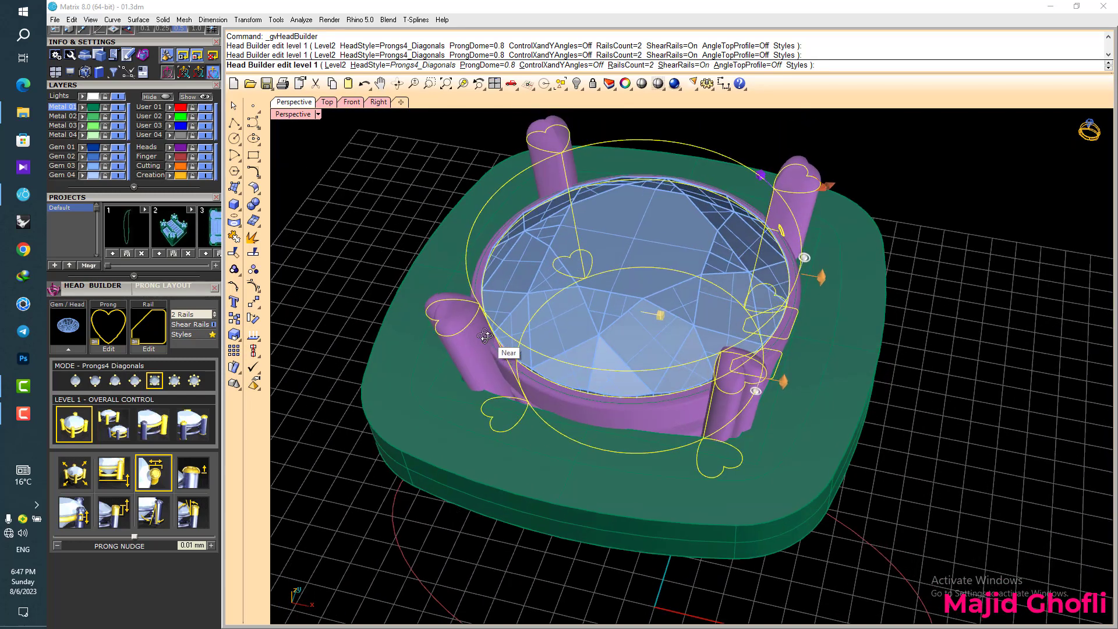
# - Set the prong dome to 0.96 and the rail drop to -0.97 mm
pyautogui.click(198, 473)
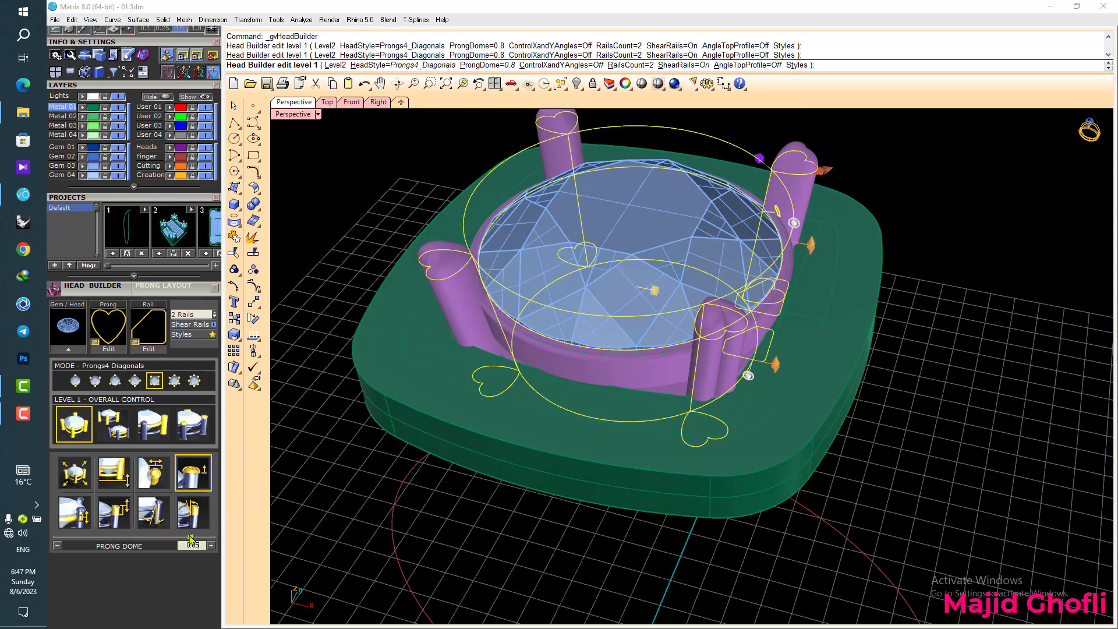
pyautogui.moveTo(174, 537); pyautogui.dragTo(163, 538)
pyautogui.moveTo(436, 500); pyautogui.dragTo(454, 423, button='right')
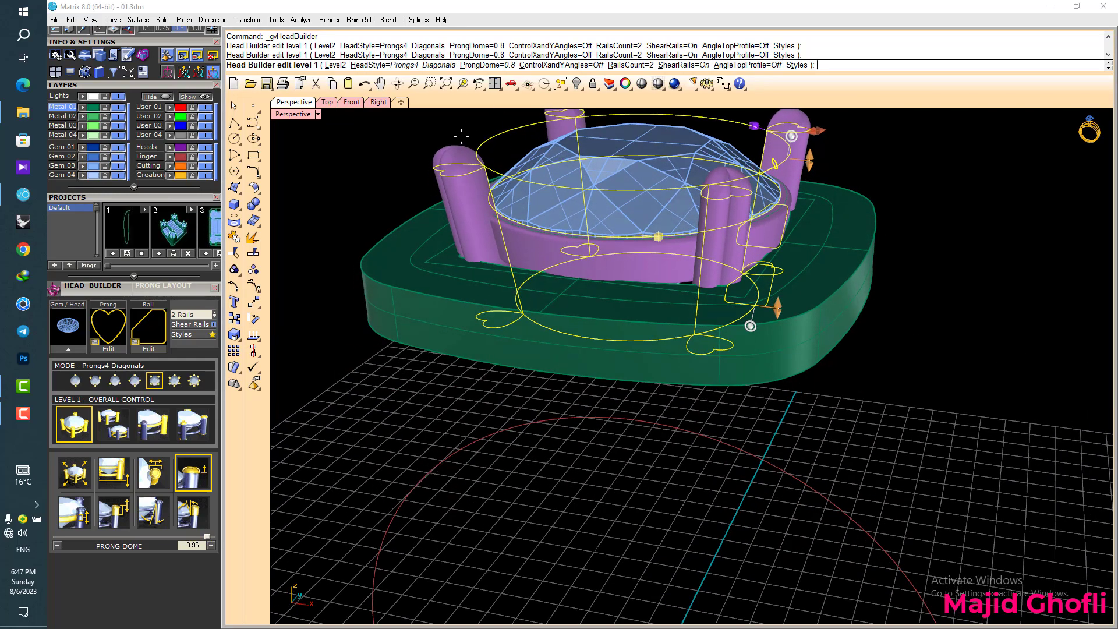
pyautogui.scroll(3, 461, 138)
pyautogui.click(78, 522)
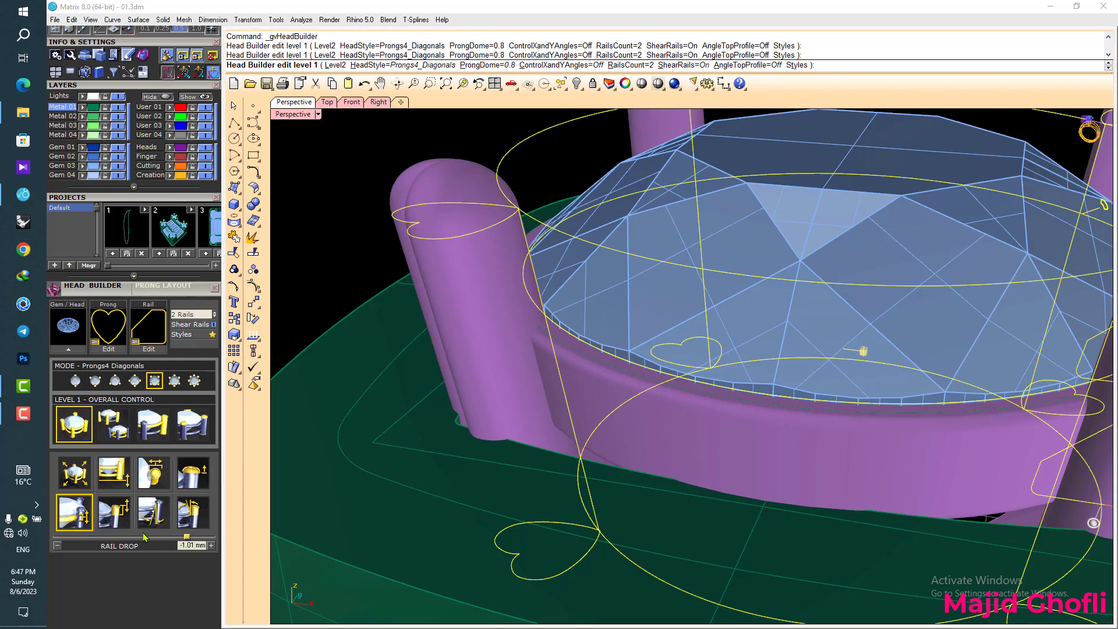
pyautogui.moveTo(191, 543); pyautogui.dragTo(189, 535)
# - Set the prongs' height above the girdle to 1.74 mm and the head angle X to 14 degrees
pyautogui.click(113, 521)
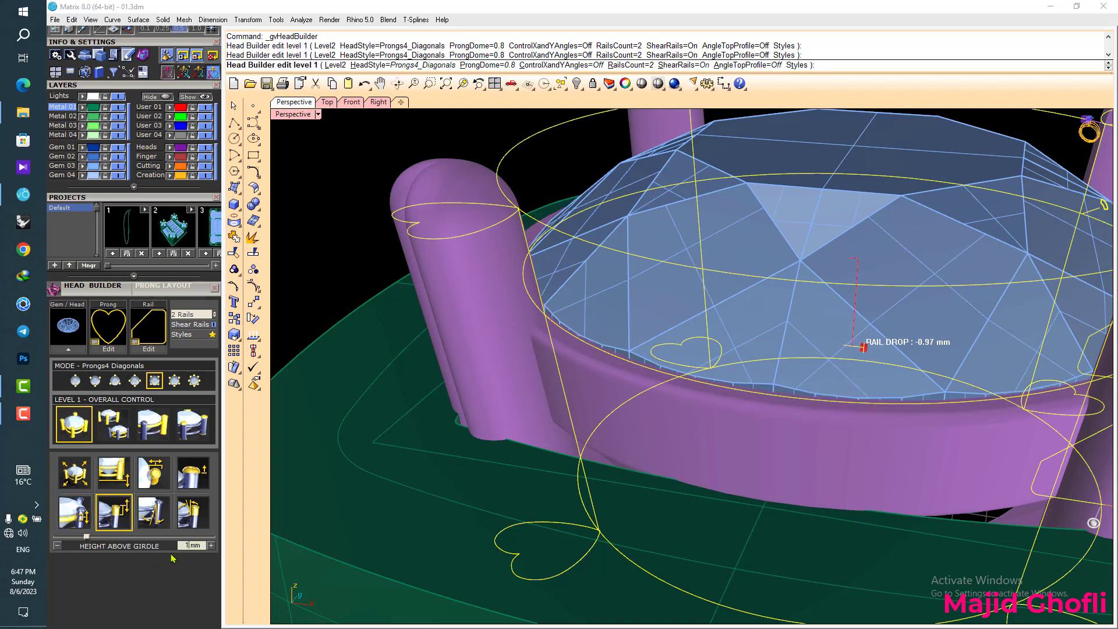
pyautogui.moveTo(88, 538); pyautogui.dragTo(111, 539)
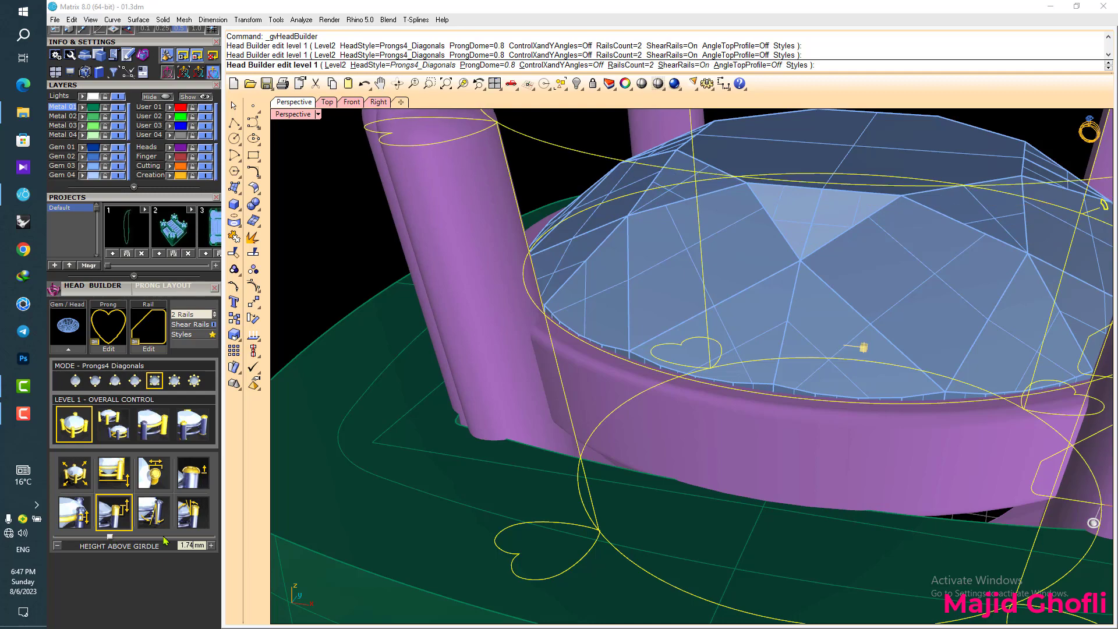
pyautogui.scroll(-6, 598, 406)
pyautogui.moveTo(926, 433)
pyautogui.mouseDown(button='right')
pyautogui.moveTo(913, 439)
pyautogui.moveTo(913, 426)
pyautogui.mouseUp(button='right')
pyautogui.click(155, 516)
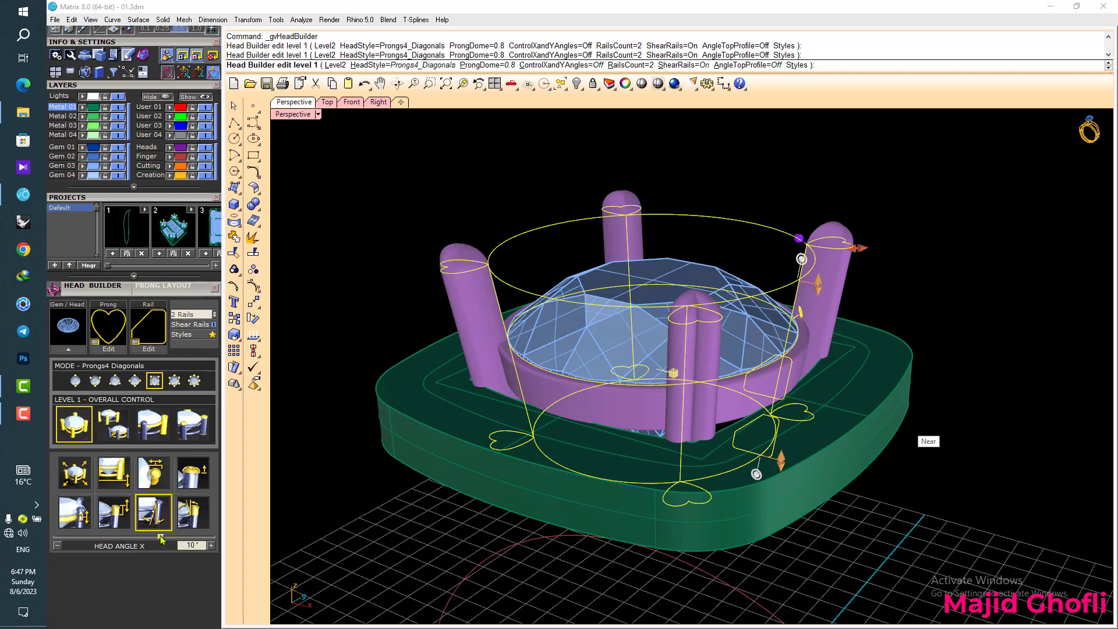
pyautogui.moveTo(161, 539)
pyautogui.mouseDown()
pyautogui.moveTo(188, 542)
pyautogui.moveTo(173, 533)
pyautogui.mouseUp()
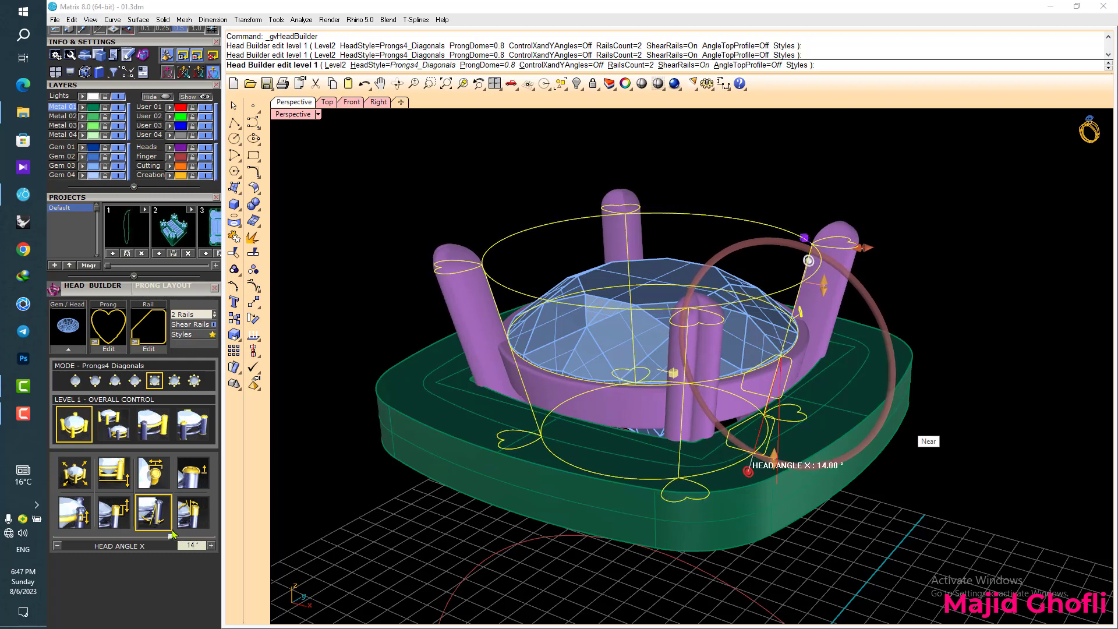
# - Set the head drop to -2.05 mm and finish building the head
pyautogui.moveTo(403, 344); pyautogui.dragTo(381, 306, button='right')
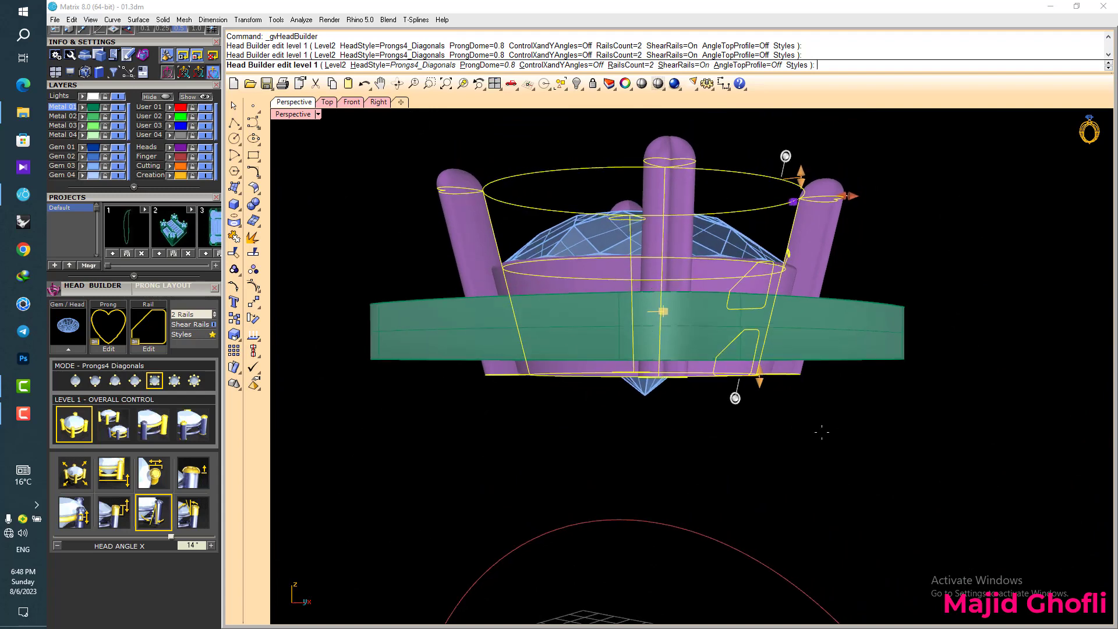
pyautogui.moveTo(759, 376); pyautogui.dragTo(757, 370)
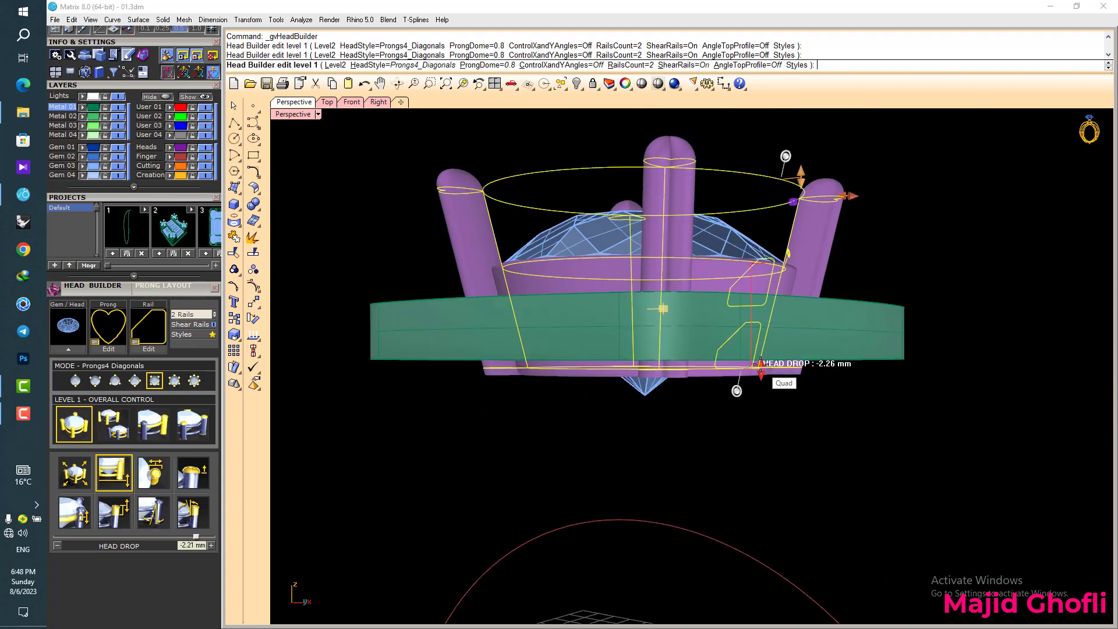
pyautogui.moveTo(759, 356); pyautogui.dragTo(732, 479, button='right')
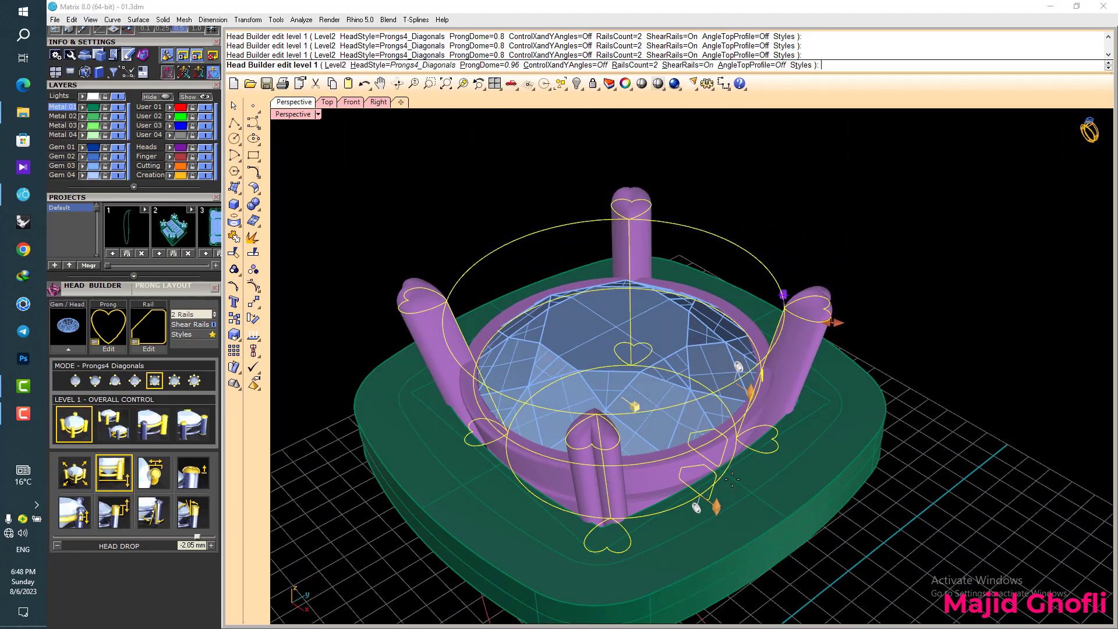
pyautogui.rightClick(830, 206)
pyautogui.moveTo(658, 312); pyautogui.dragTo(758, 361, button='right')
pyautogui.scroll(-6, 741, 338)
pyautogui.scroll(8, 713, 466)
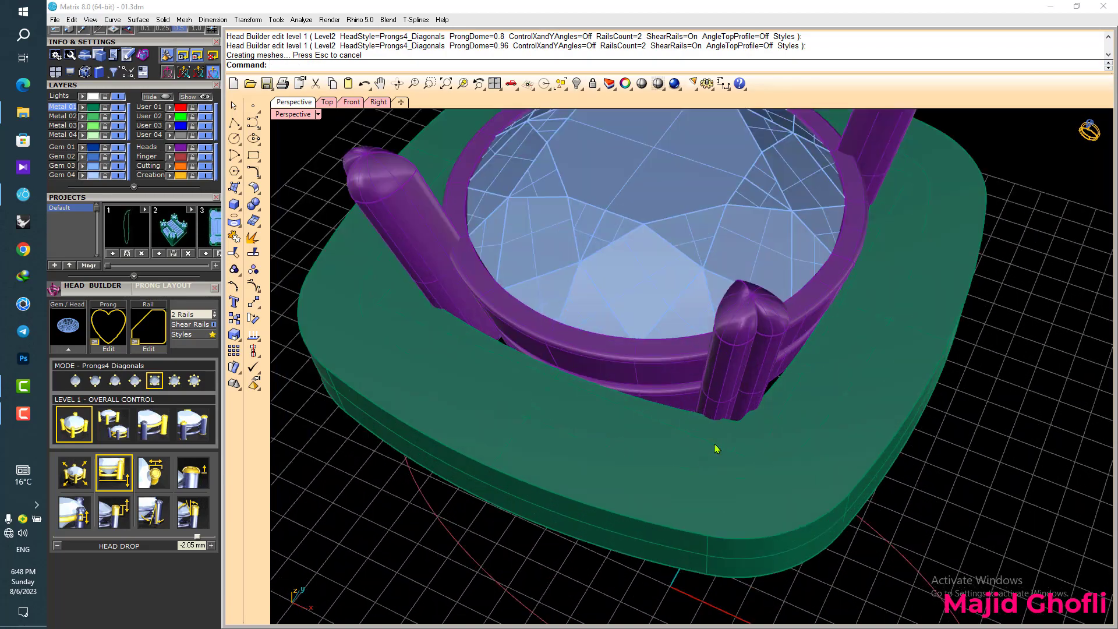
pyautogui.moveTo(692, 437); pyautogui.dragTo(735, 430, button='right')
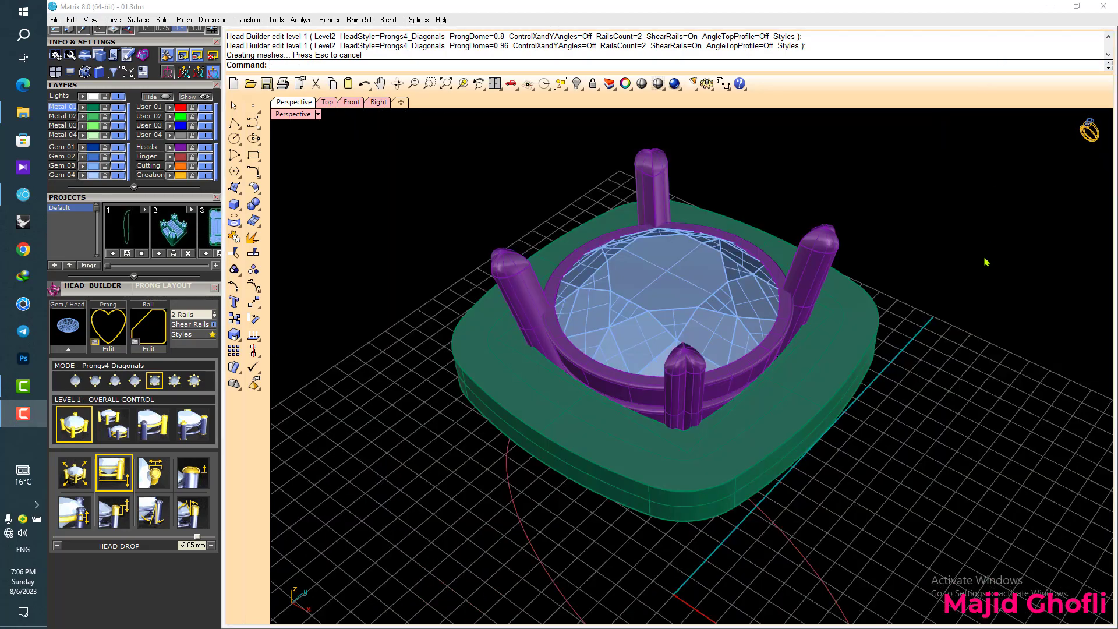
# - Move the round diamond slightly upward between the prongs
pyautogui.moveTo(987, 295); pyautogui.dragTo(838, 305, button='right')
pyautogui.click(526, 399)
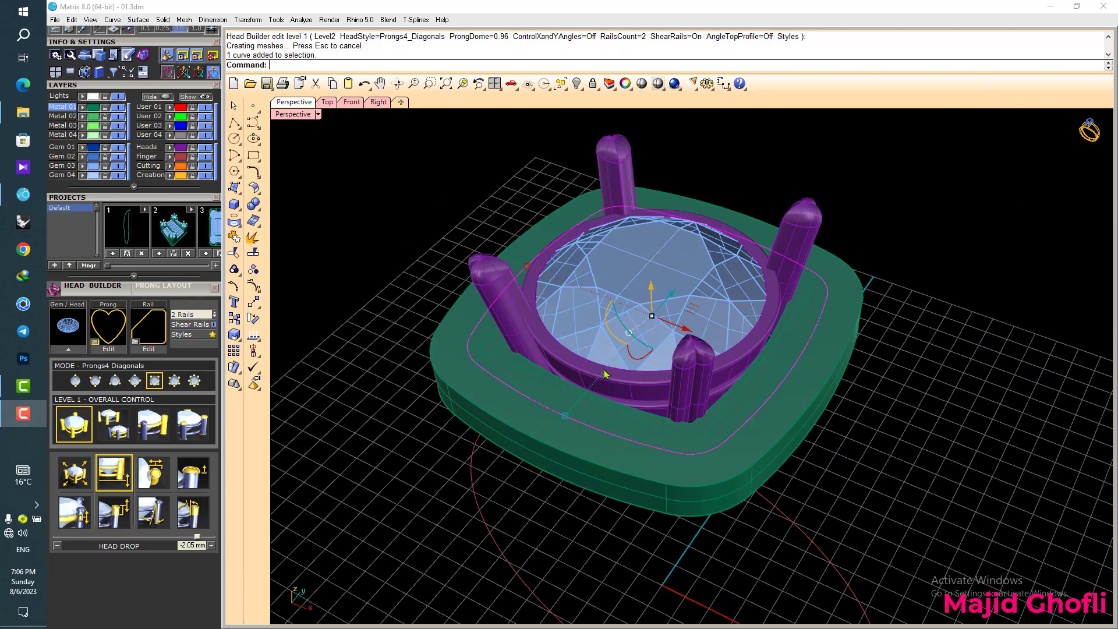
pyautogui.scroll(-2, 604, 374)
pyautogui.scroll(3, 609, 296)
pyautogui.click(605, 287)
pyautogui.scroll(2, 611, 288)
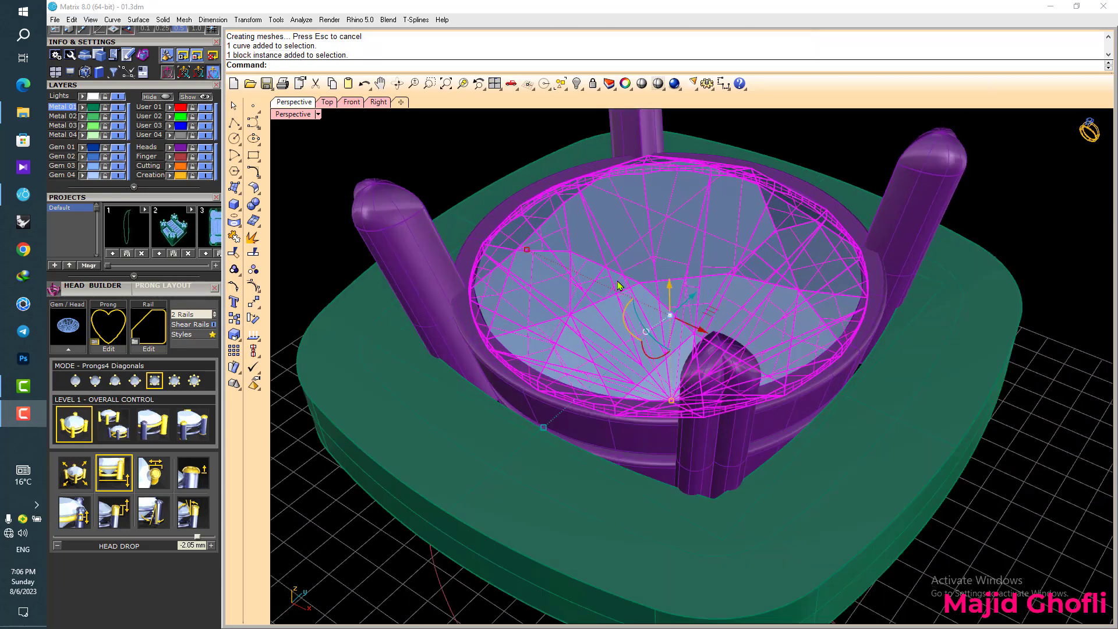
pyautogui.scroll(2, 619, 285)
pyautogui.moveTo(691, 300); pyautogui.dragTo(684, 277)
pyautogui.scroll(-4, 684, 277)
pyautogui.scroll(2, 461, 231)
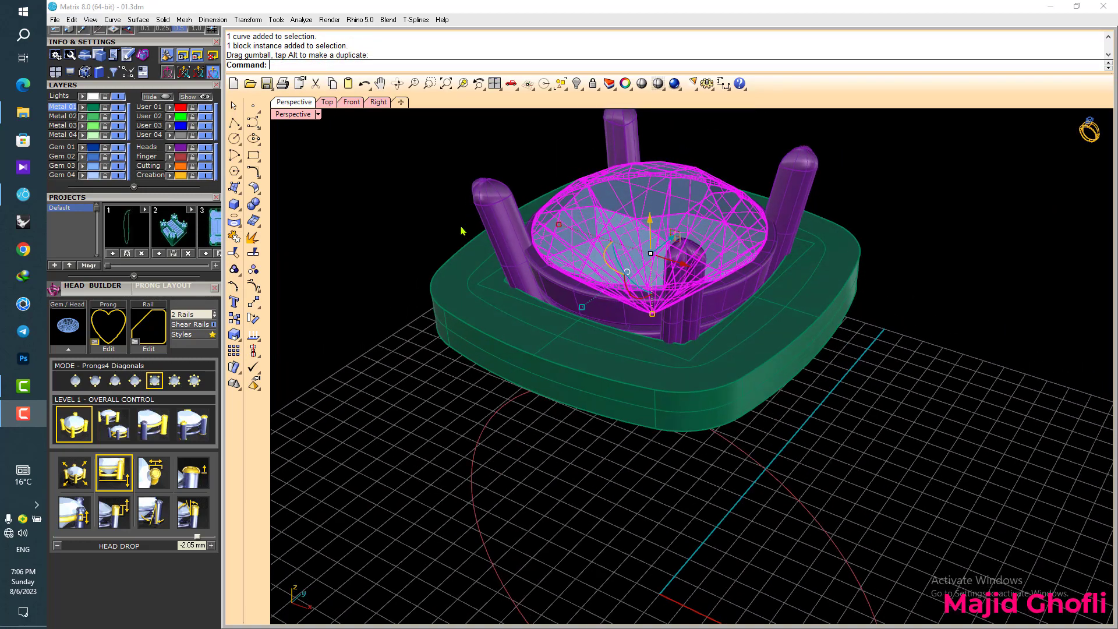
# - Create a Gem Cutter for the round diamond
pyautogui.press('F6')
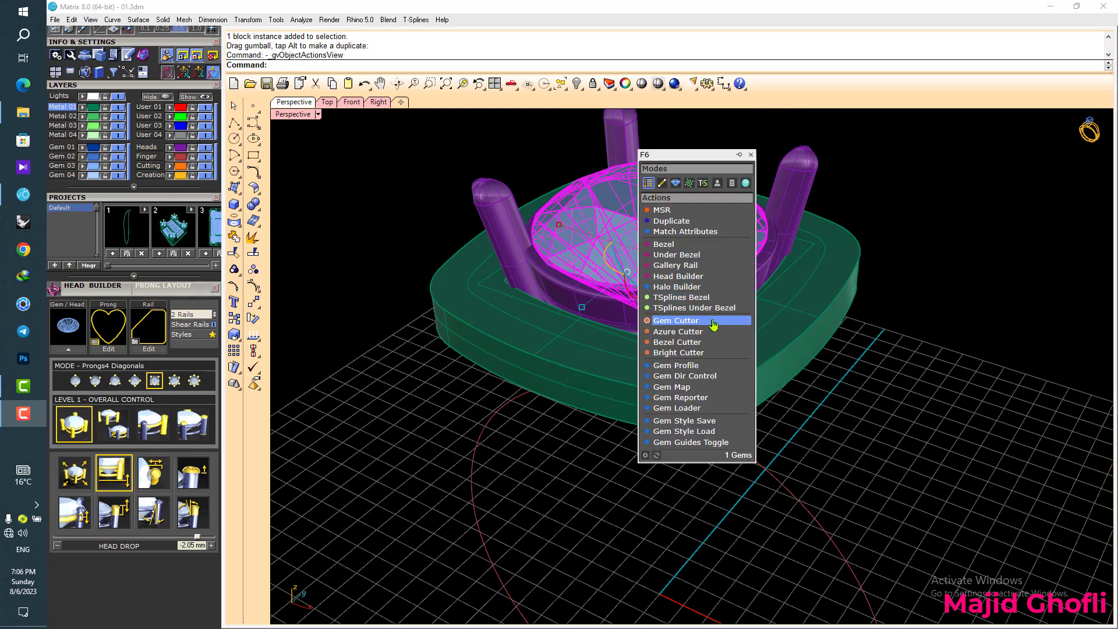
pyautogui.click(675, 321)
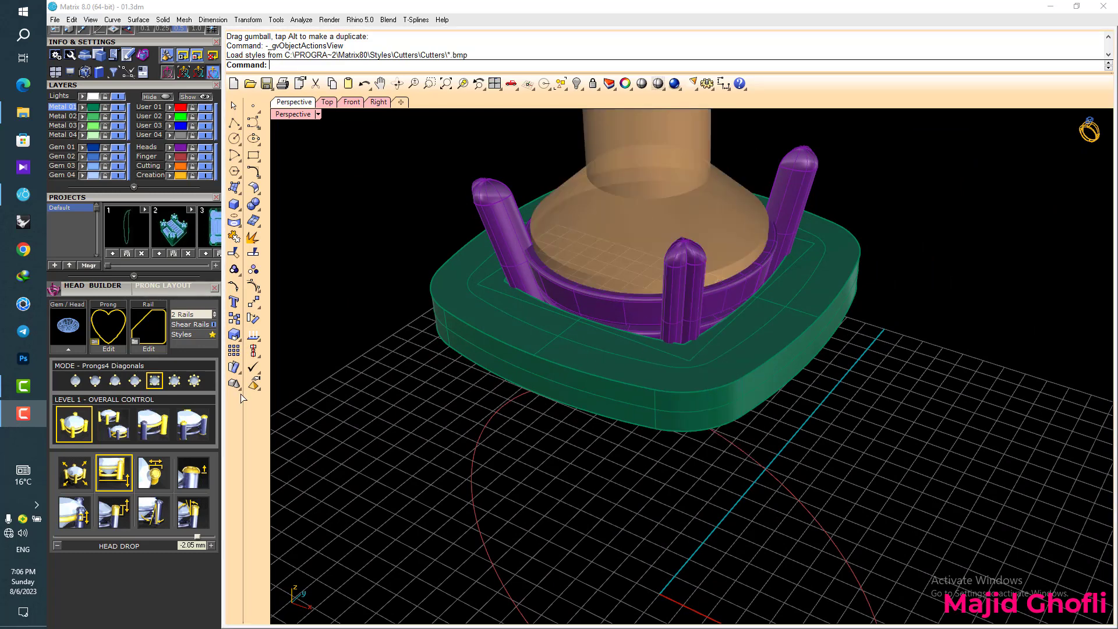
# - Check the lower depth and girdle scale of the round diamond's gem cutter and finish building it
pyautogui.click(446, 362)
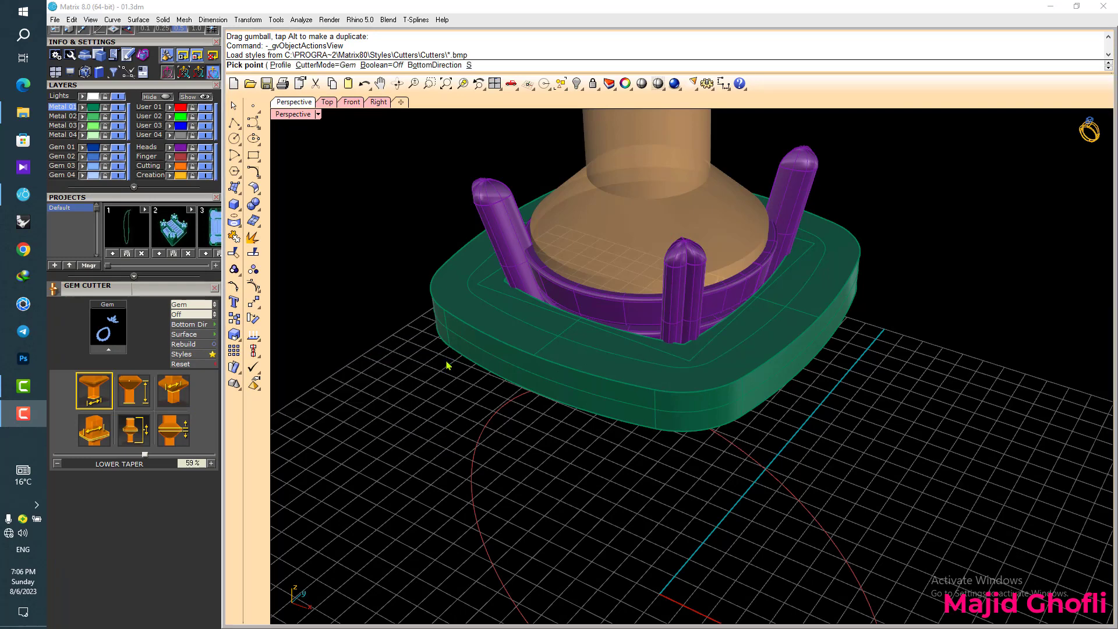
pyautogui.click(143, 401)
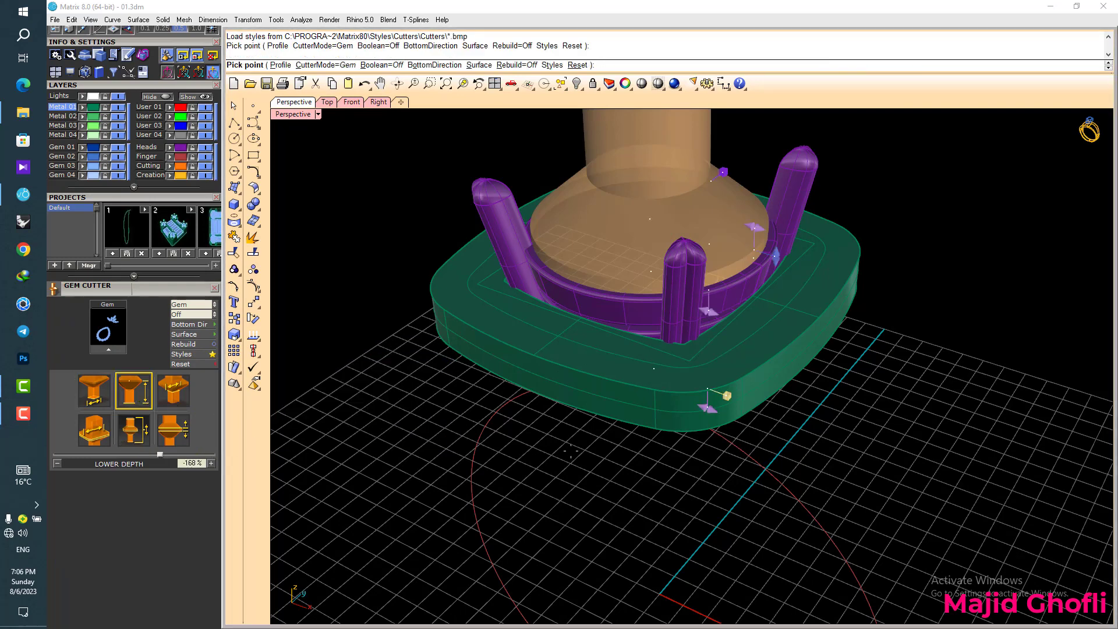
pyautogui.moveTo(568, 473); pyautogui.dragTo(595, 271, button='right')
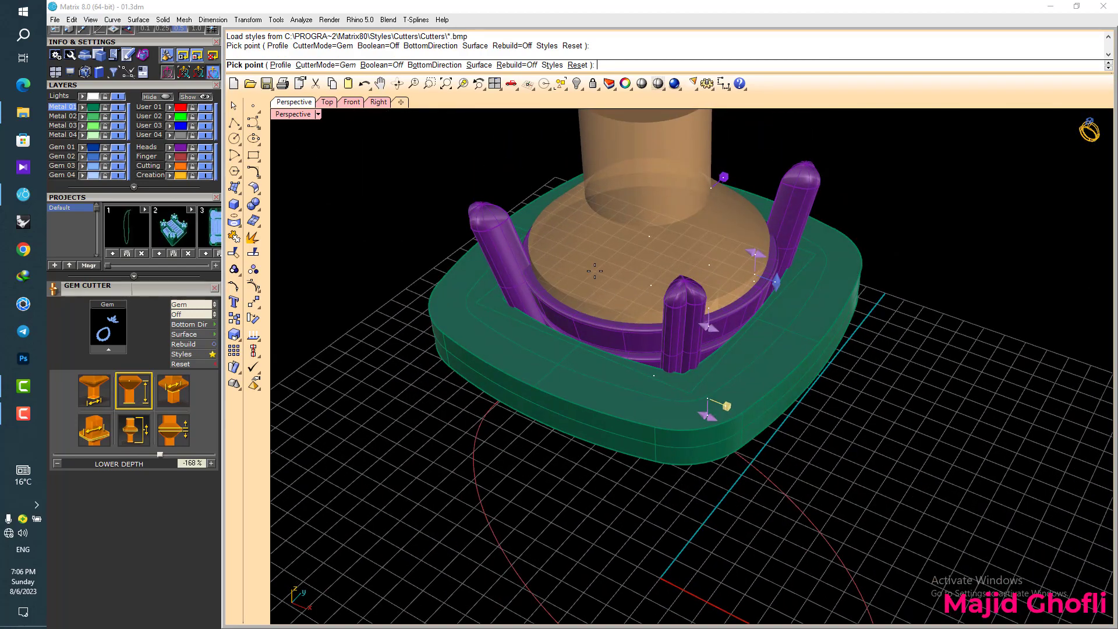
pyautogui.click(174, 431)
pyautogui.click(100, 431)
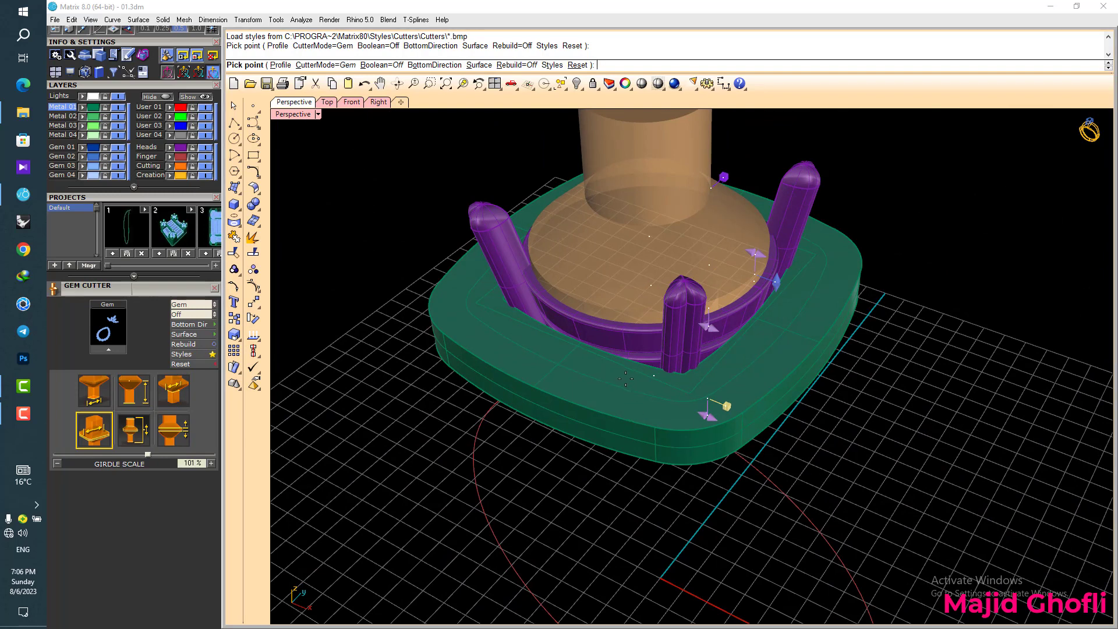
pyautogui.press('Return')
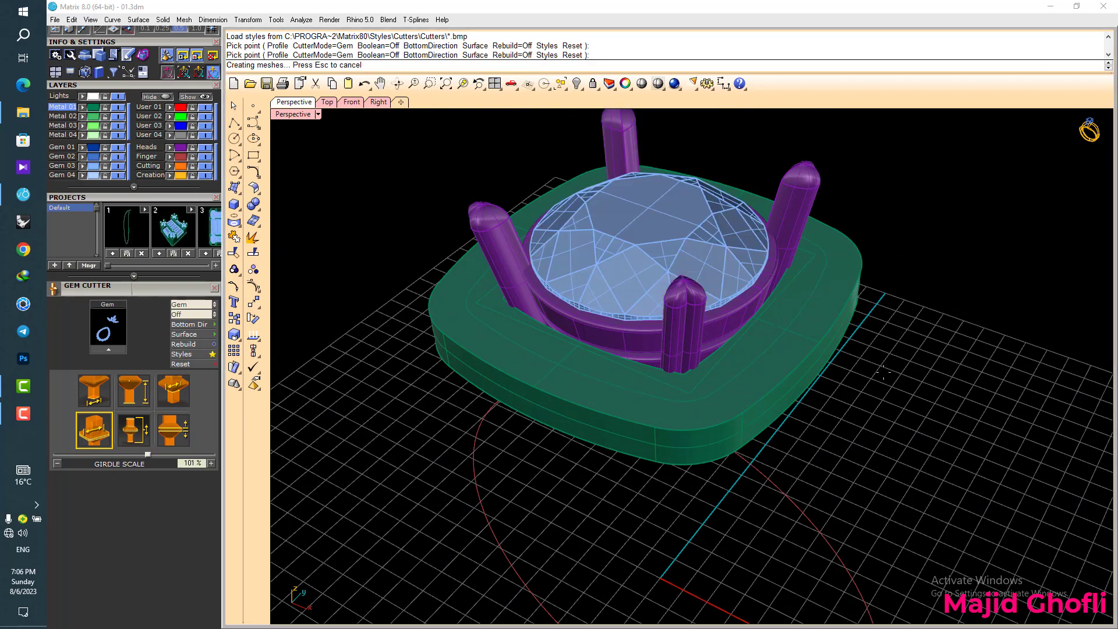
# - Boolean-subtract the gem cutter from the four-prong head to cut the seat for the round diamond
pyautogui.keyDown('shift'); pyautogui.moveTo(749, 384); pyautogui.dragTo(779, 394, button='right'); pyautogui.keyUp('shift')
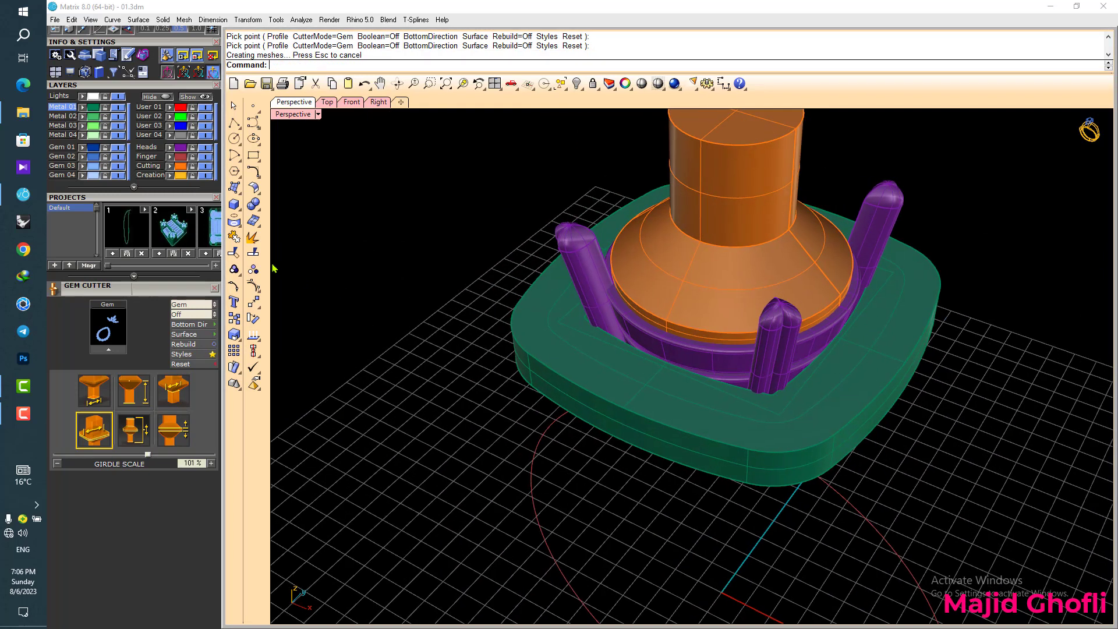
pyautogui.click(256, 208)
pyautogui.click(287, 212)
pyautogui.click(687, 347)
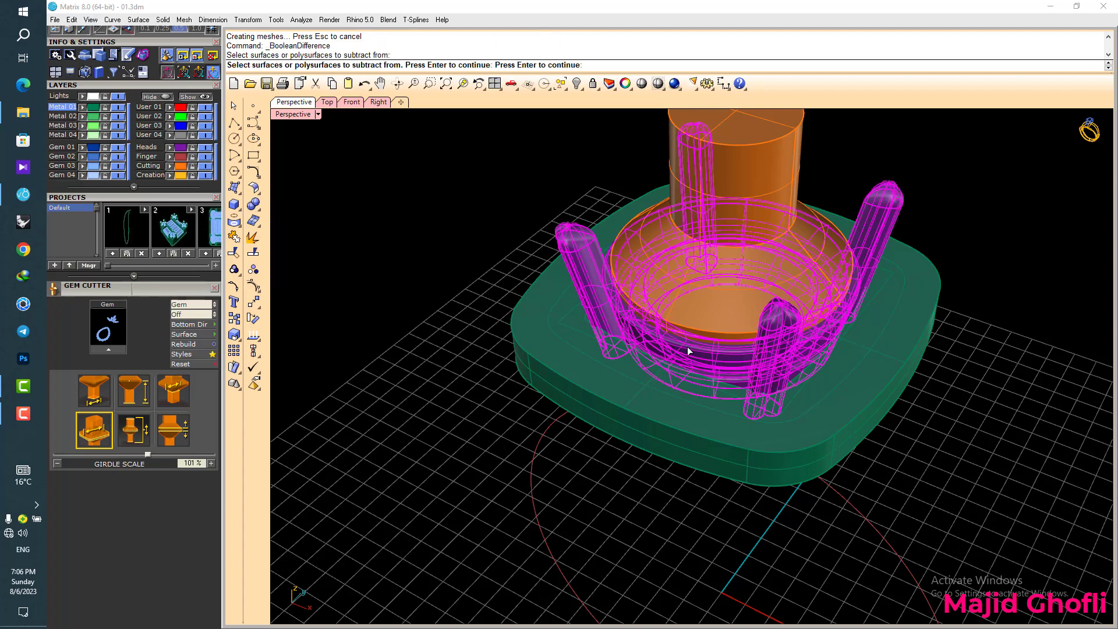
pyautogui.press('Return')
pyautogui.click(695, 298)
pyautogui.press('Return')
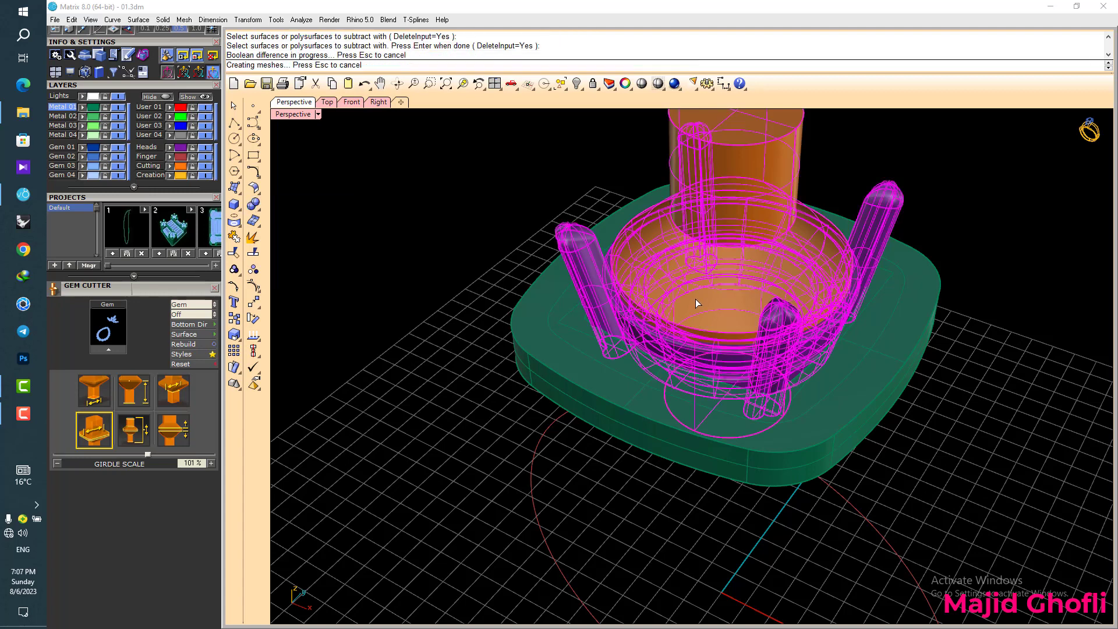
# - Hide the Gem 03 layer to examine the seat cut in the head, and show the layer again
pyautogui.click(117, 166)
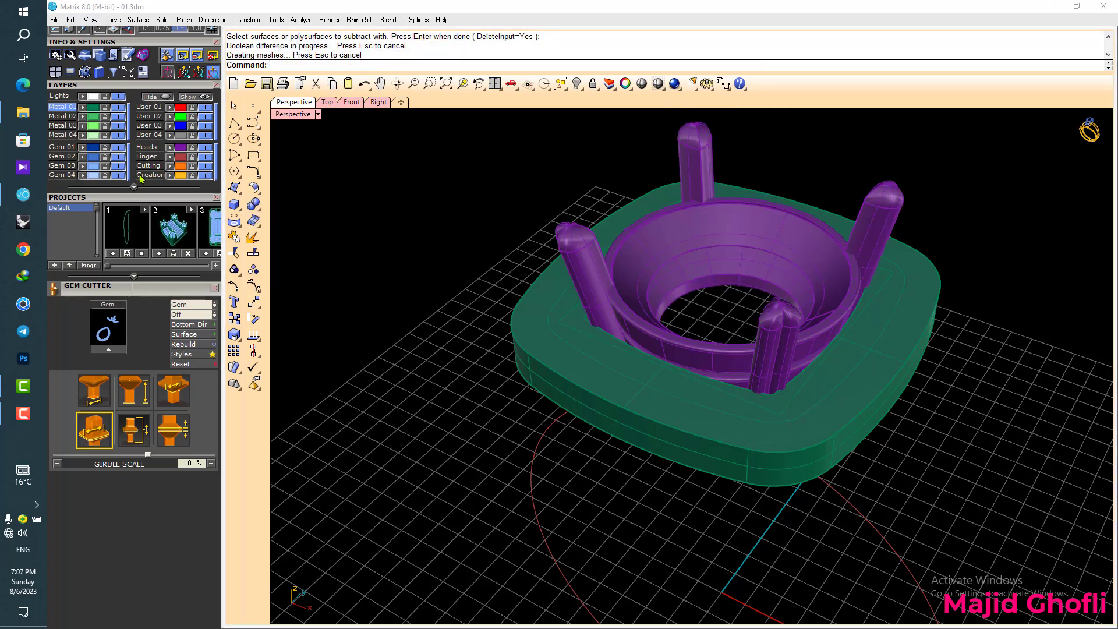
pyautogui.moveTo(836, 315); pyautogui.dragTo(722, 273, button='right')
pyautogui.click(118, 168)
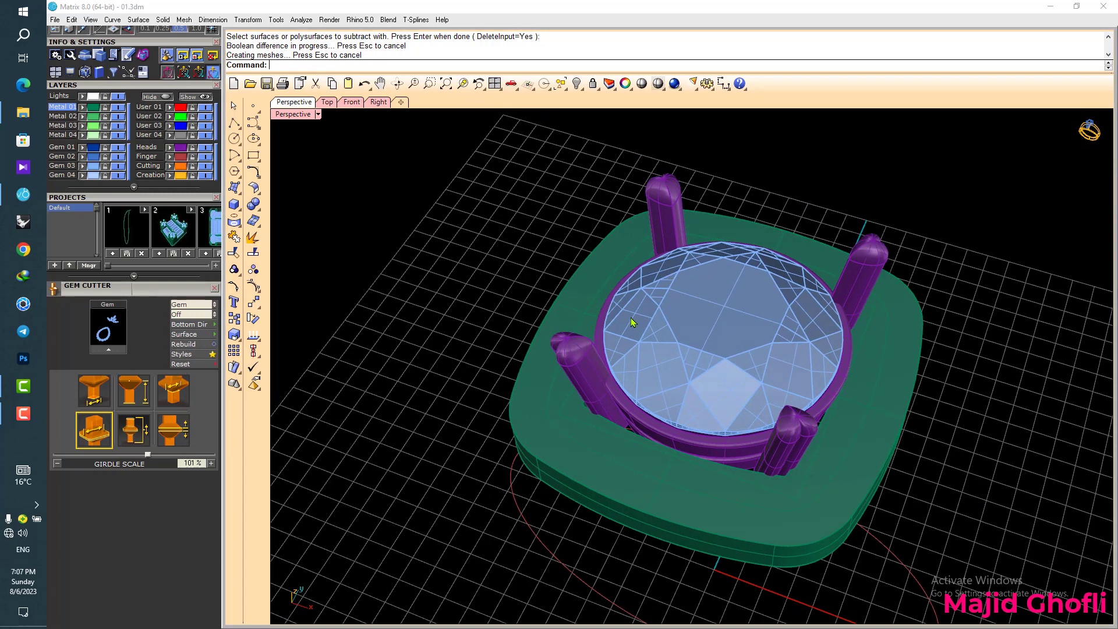
# - Start Gem on Curve on the cushion curve on the band's top face and orient the gems to the band's surface
pyautogui.click(599, 295)
pyautogui.press('F6')
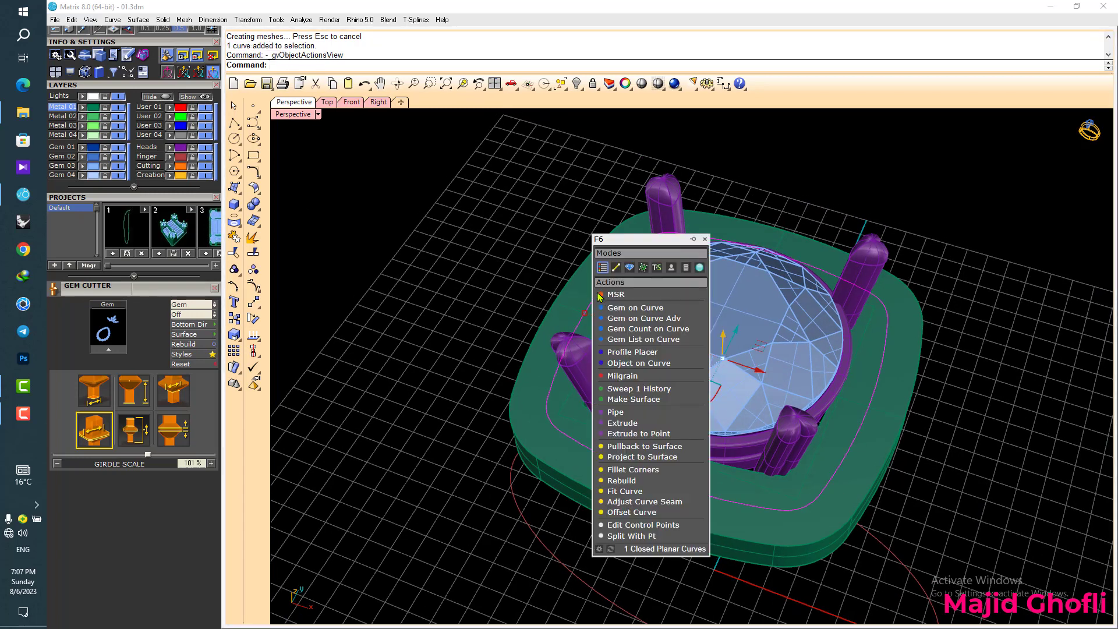
pyautogui.click(635, 319)
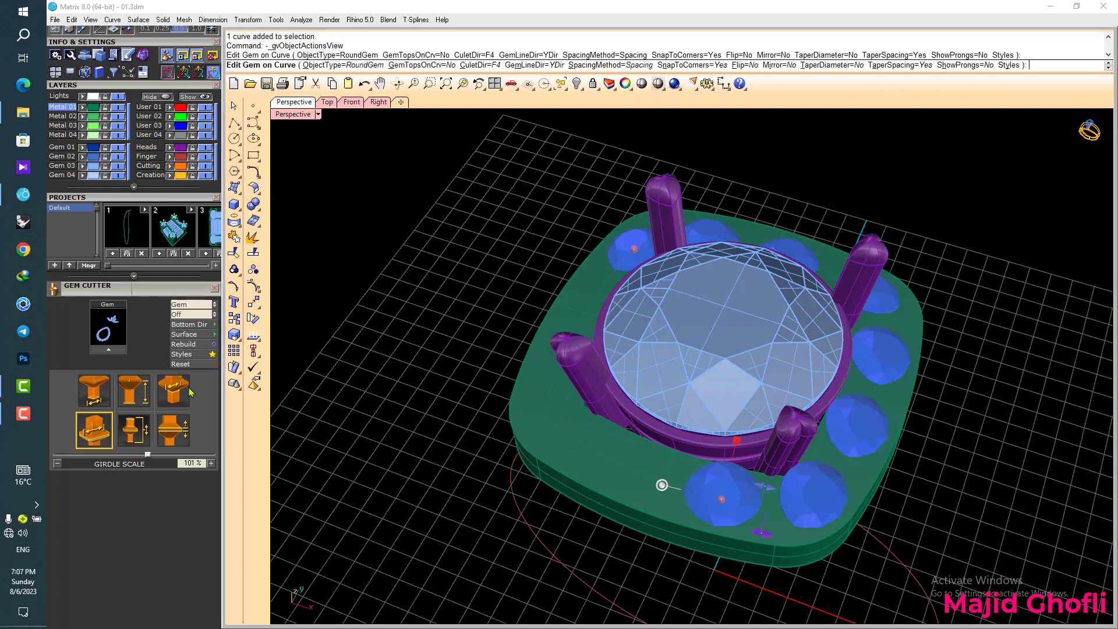
pyautogui.click(199, 306)
pyautogui.click(199, 305)
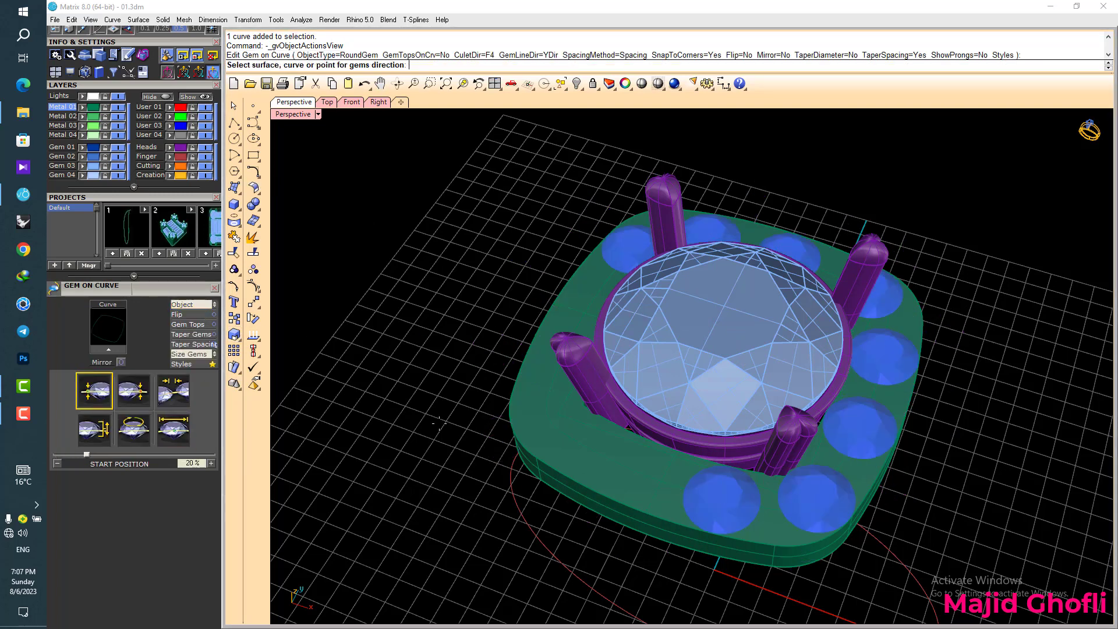
pyautogui.click(563, 456)
pyautogui.moveTo(563, 456); pyautogui.dragTo(328, 172, button='right')
# - In the Top view, set the gems' start size to 1.8 mm and their spacing to 0.15 mm
pyautogui.doubleClick(298, 117)
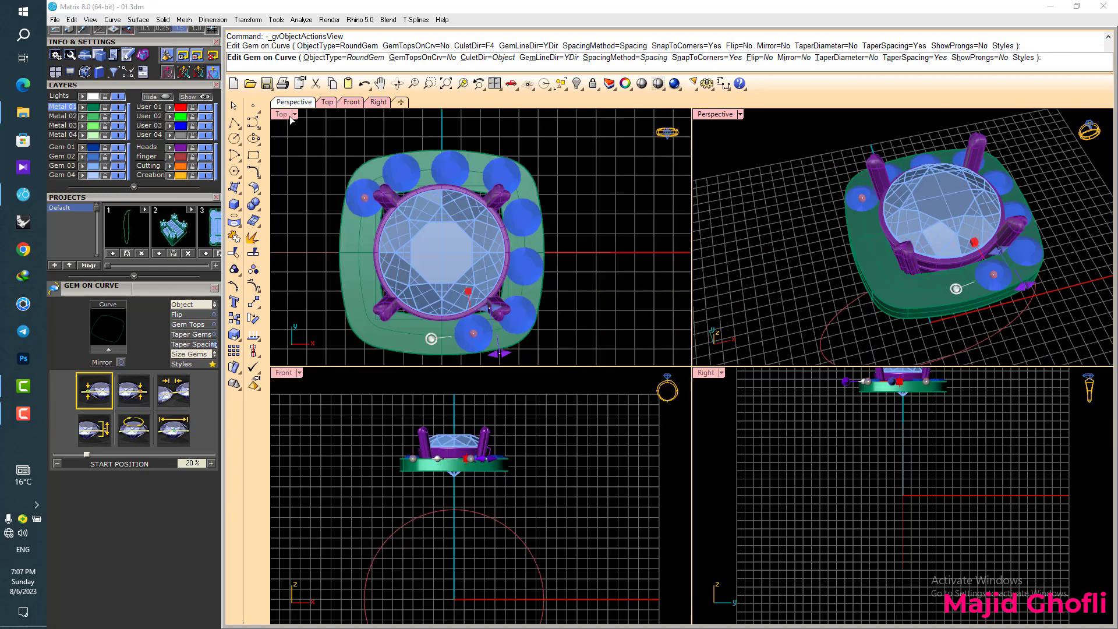
pyautogui.doubleClick(298, 116)
pyautogui.moveTo(497, 241); pyautogui.dragTo(504, 227, button='right')
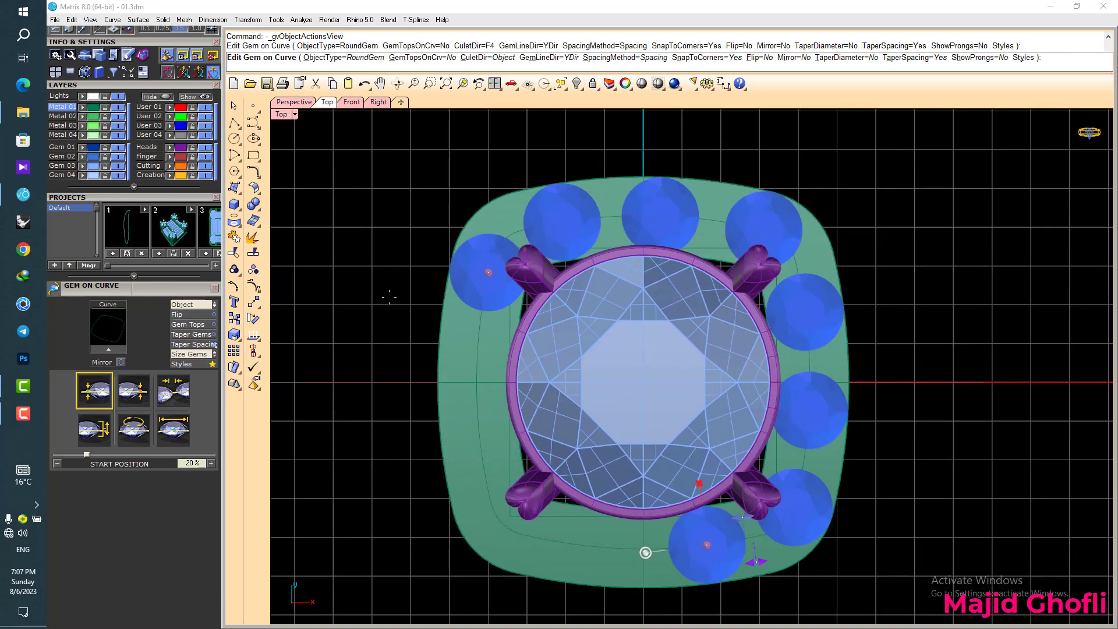
pyautogui.click(174, 428)
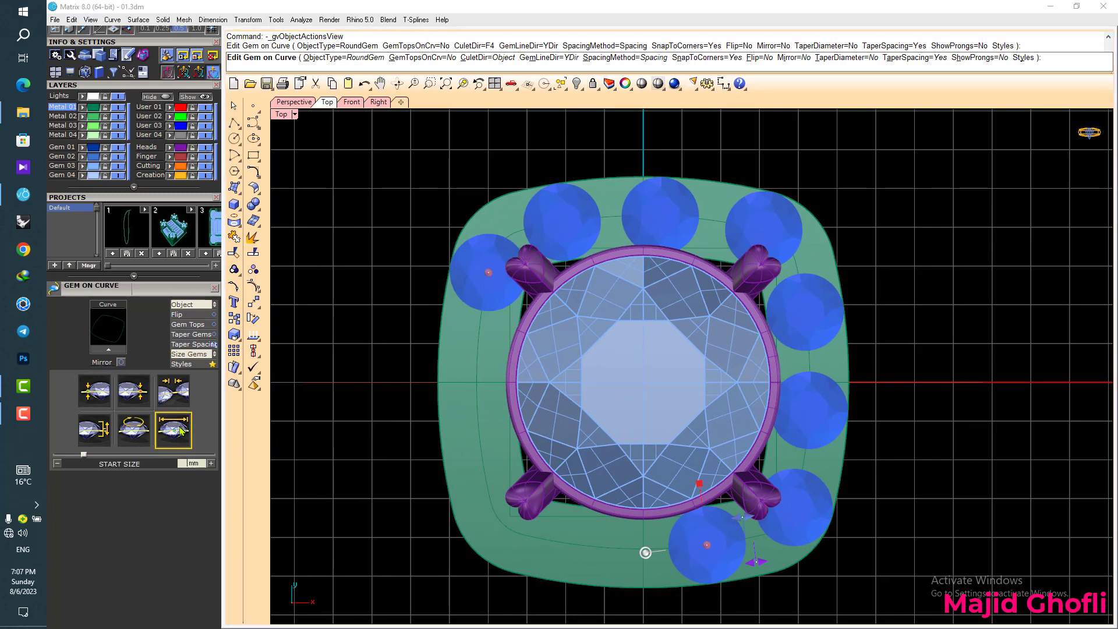
pyautogui.press('Return')
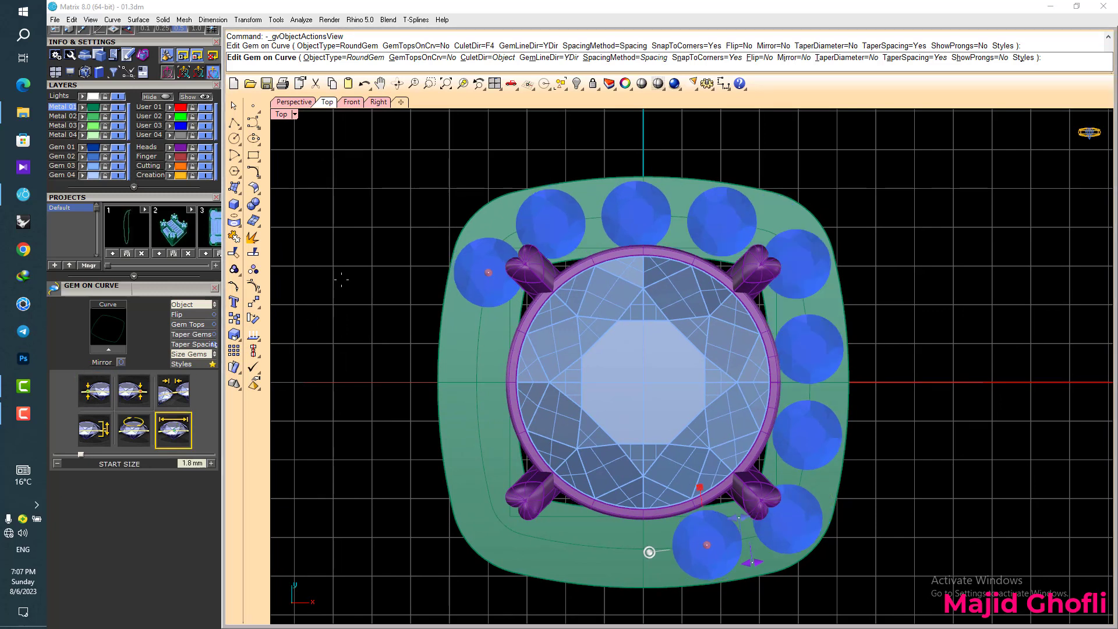
pyautogui.click(186, 395)
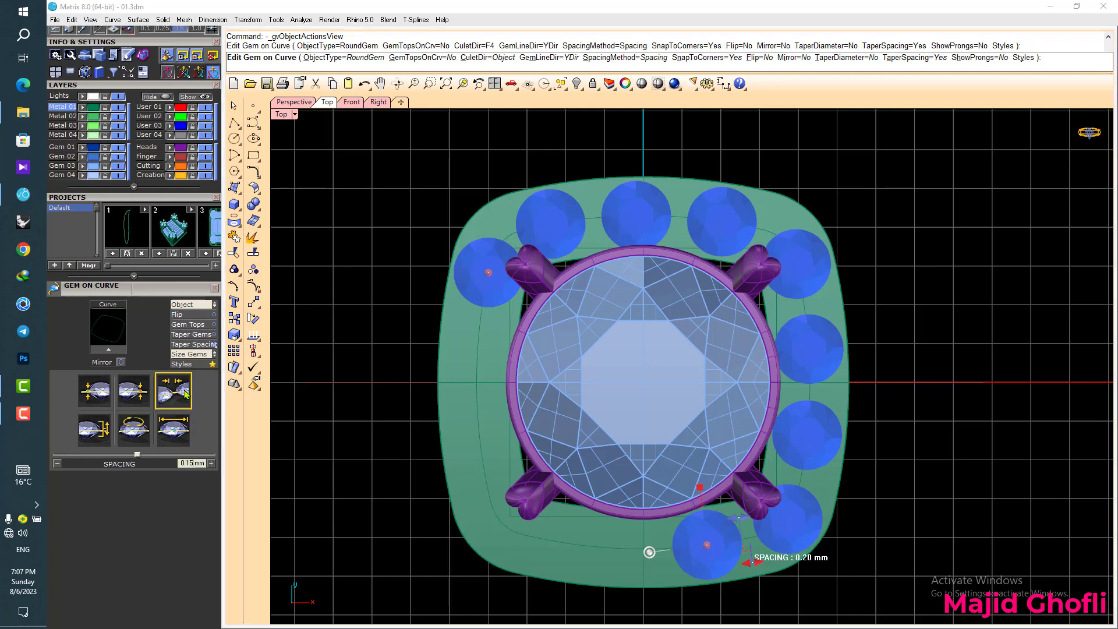
pyautogui.press('Return')
# - Place the gem row's end at 64.4% and its start at 14.4%, centred on the curve's upper and lower midpoints
pyautogui.moveTo(490, 274); pyautogui.dragTo(643, 207)
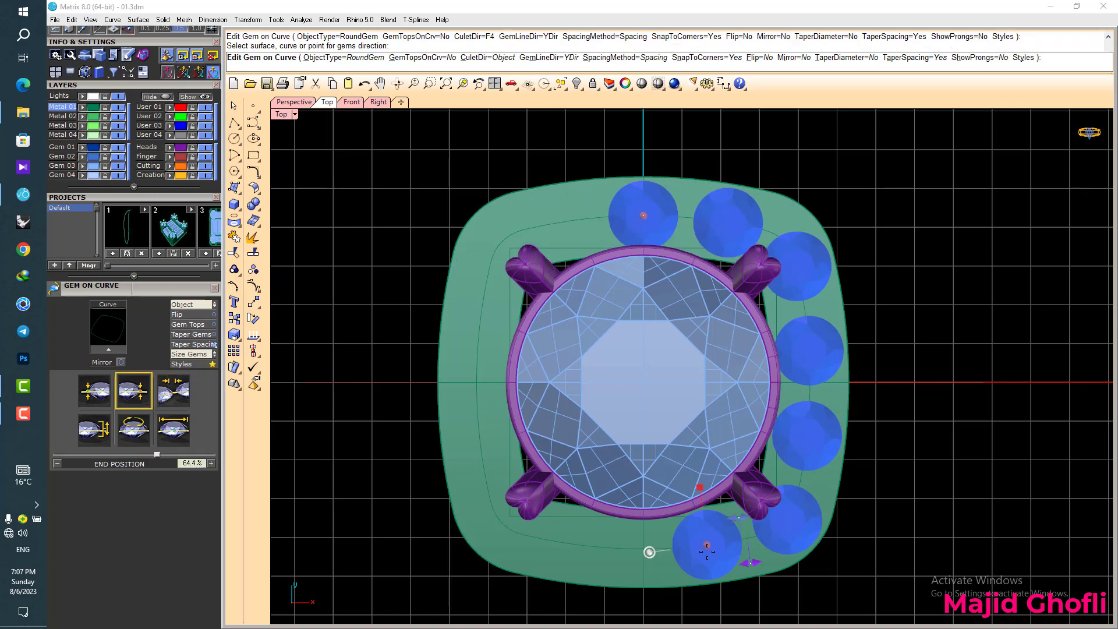
pyautogui.moveTo(706, 546); pyautogui.dragTo(643, 551)
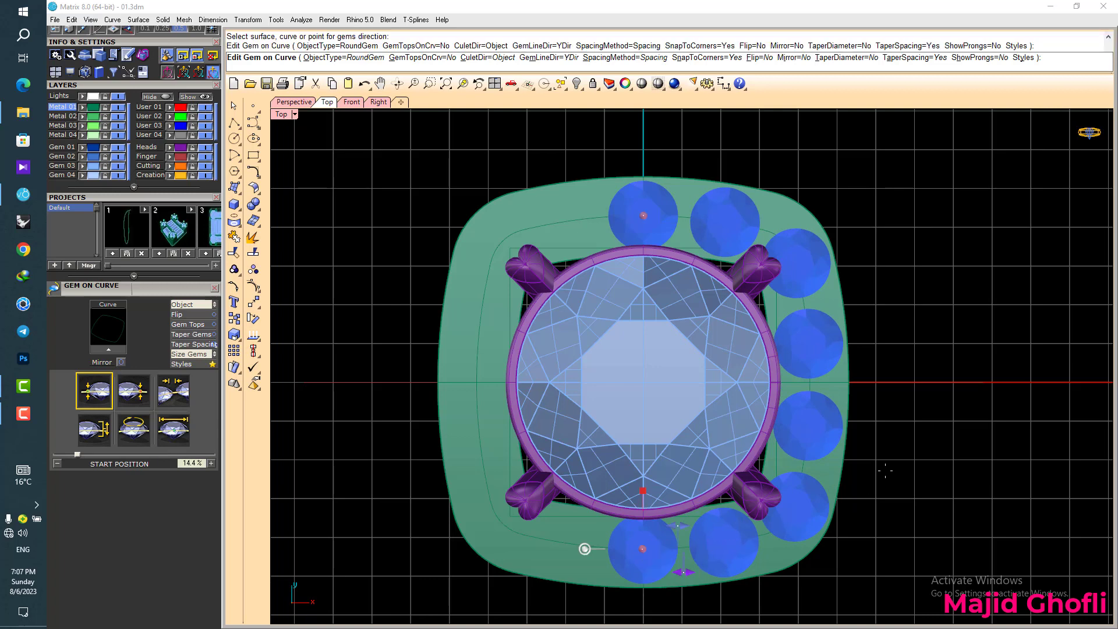
pyautogui.scroll(6, 630, 581)
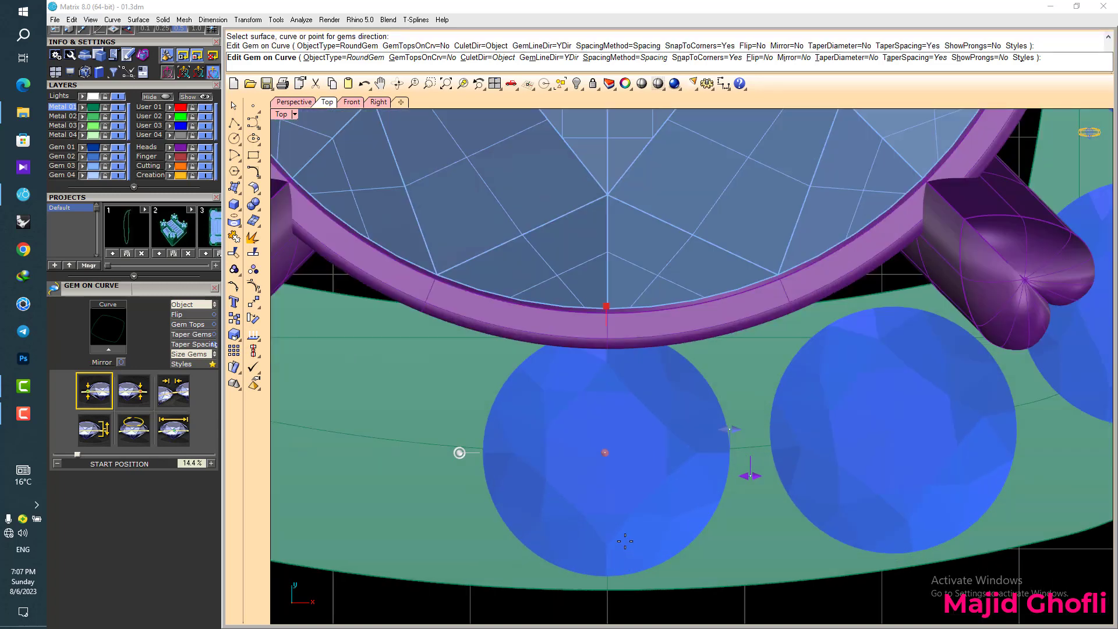
pyautogui.moveTo(602, 418); pyautogui.dragTo(605, 418)
pyautogui.scroll(-6, 612, 408)
pyautogui.scroll(-6, 613, 404)
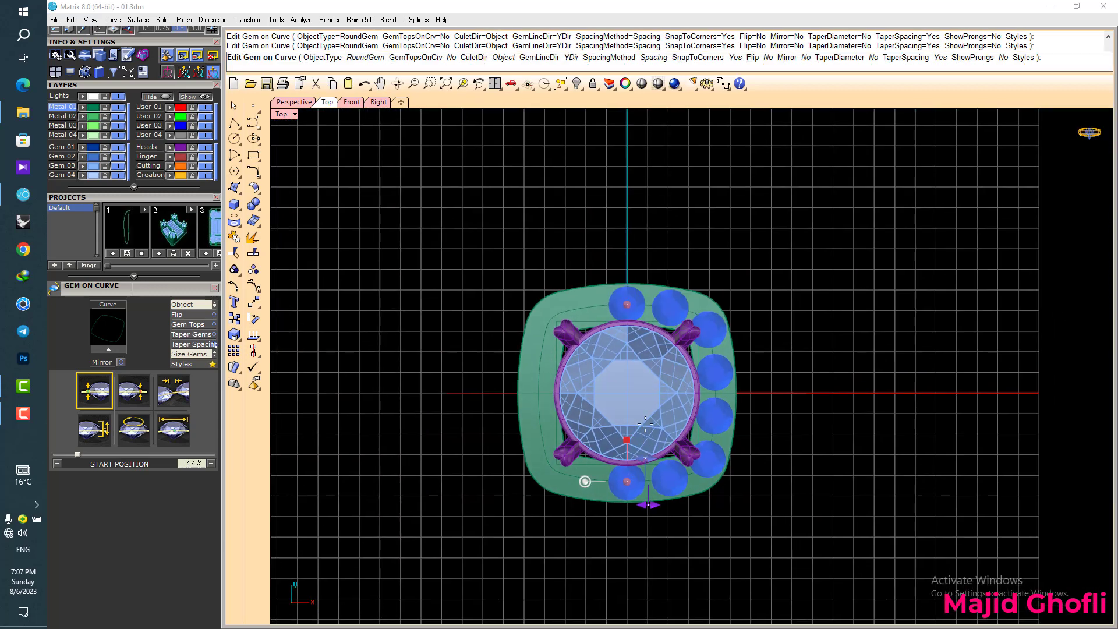
# - Try extending the gem row around the curve with a start position of about 71.1%, and return the start to 14.4%
pyautogui.moveTo(634, 488); pyautogui.dragTo(569, 232)
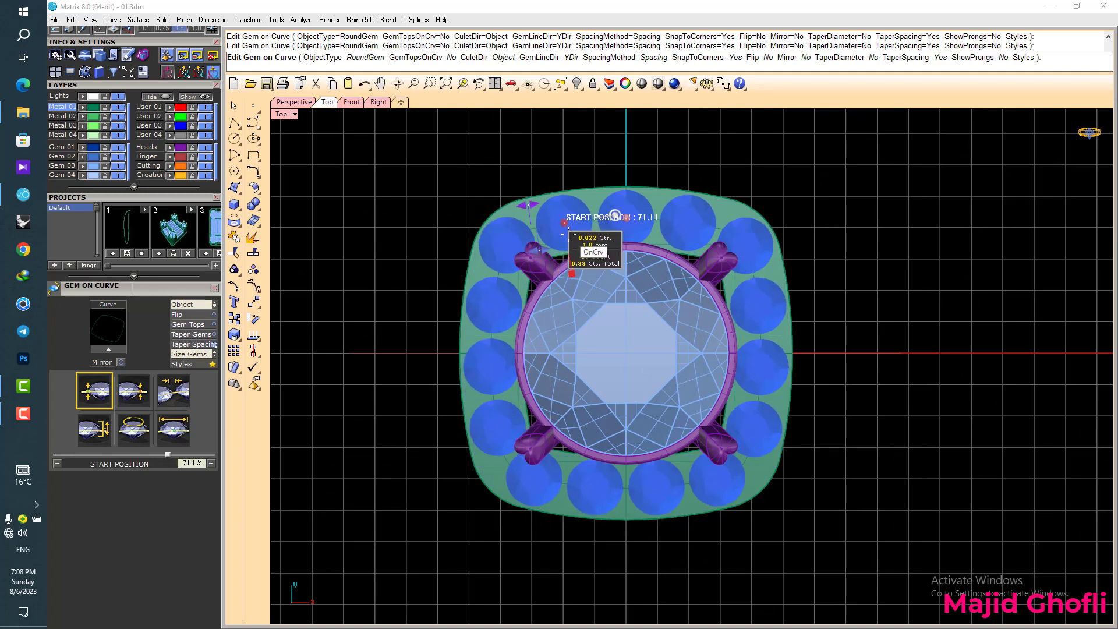
pyautogui.moveTo(570, 232); pyautogui.dragTo(529, 301)
pyautogui.moveTo(539, 417); pyautogui.dragTo(574, 488)
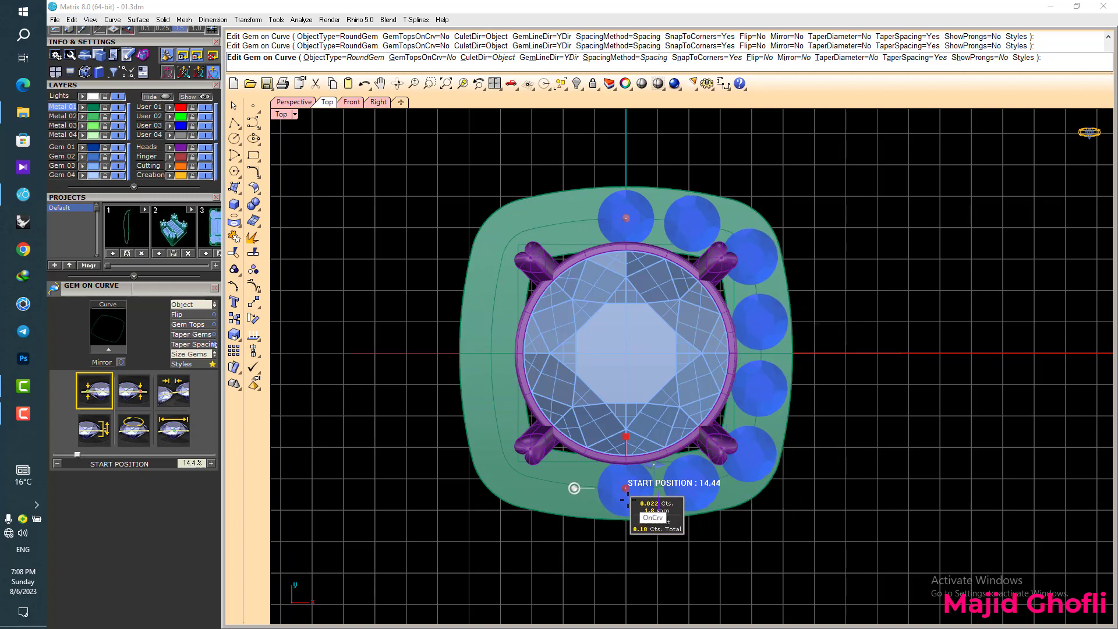
# - Finish Gem on Curve to create the row of round gems along the right half of the cushion curve
pyautogui.moveTo(905, 415); pyautogui.dragTo(917, 397, button='right')
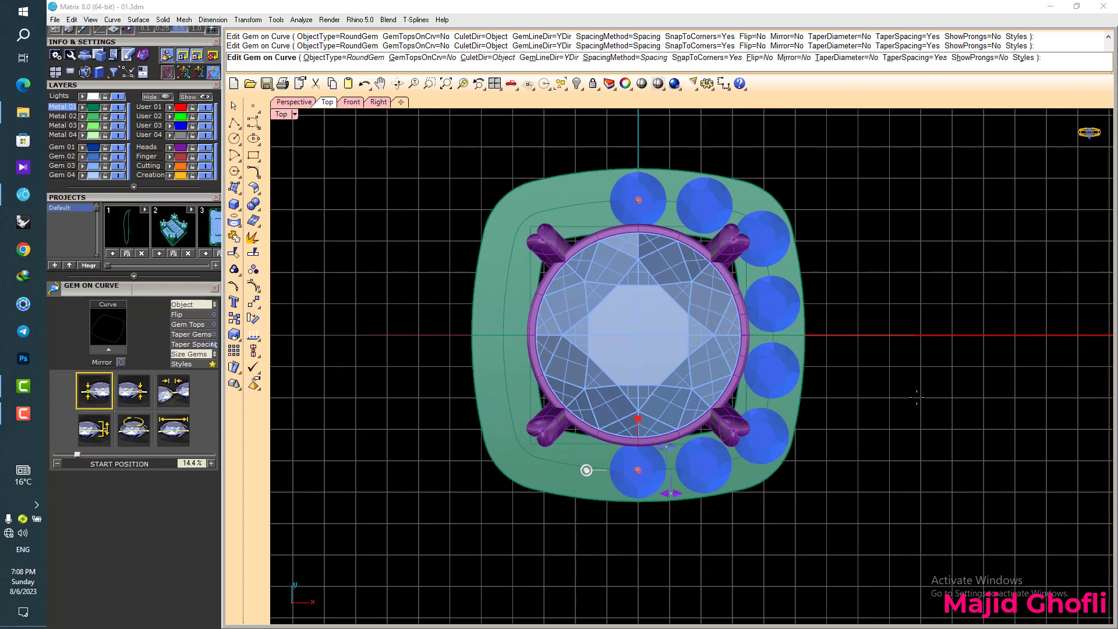
pyautogui.rightClick(813, 369)
pyautogui.scroll(5, 797, 358)
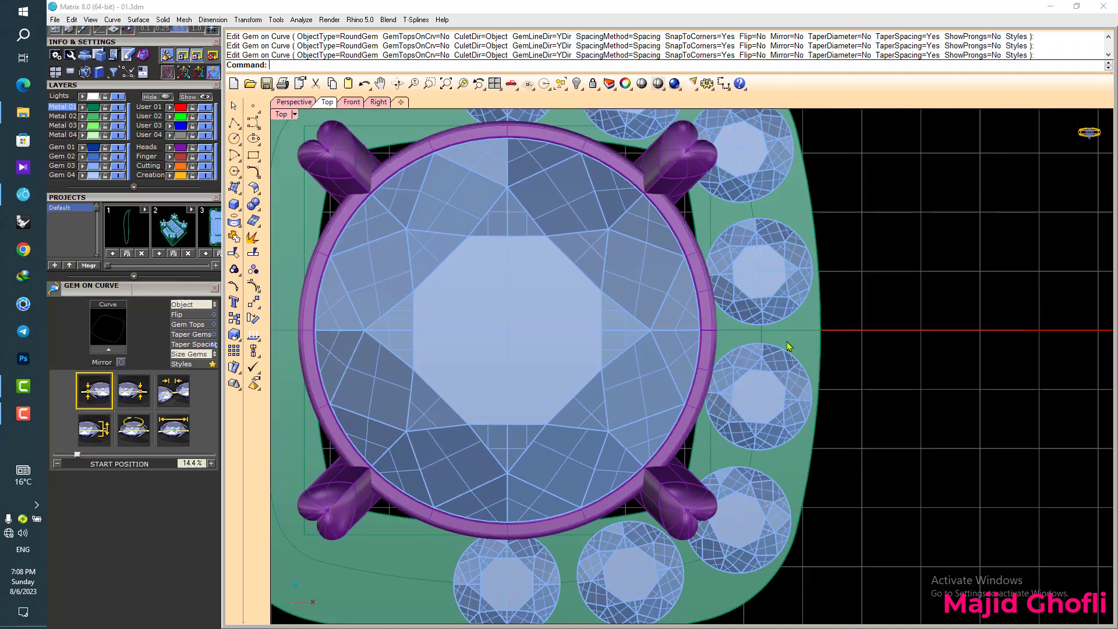
pyautogui.scroll(-3, 793, 399)
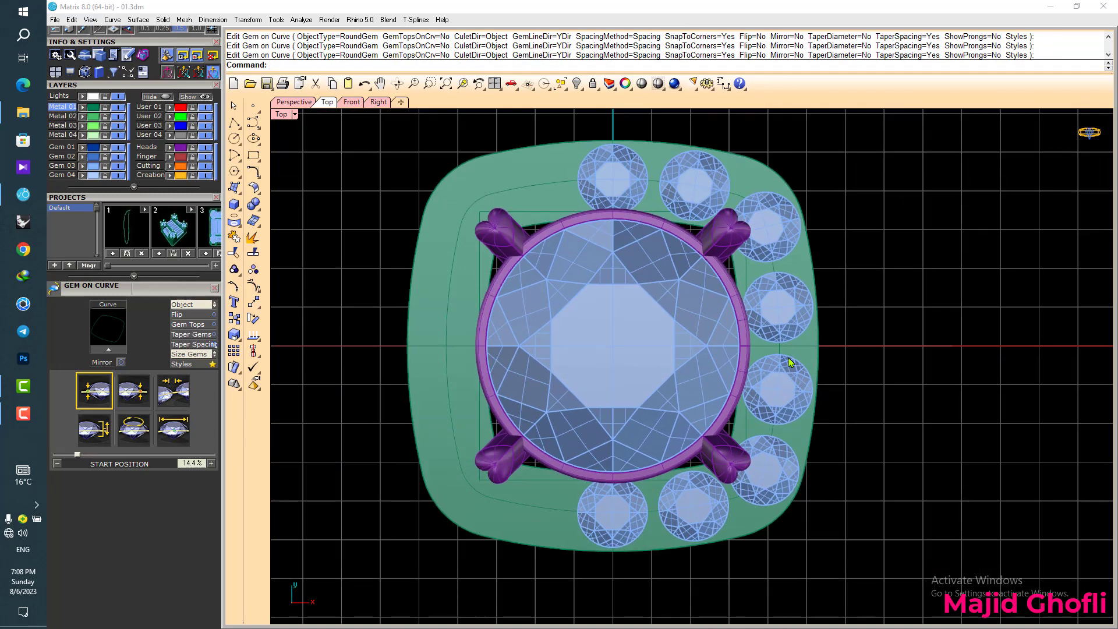
# - Remove the four lower small gems from their group and delete them
pyautogui.click(789, 397)
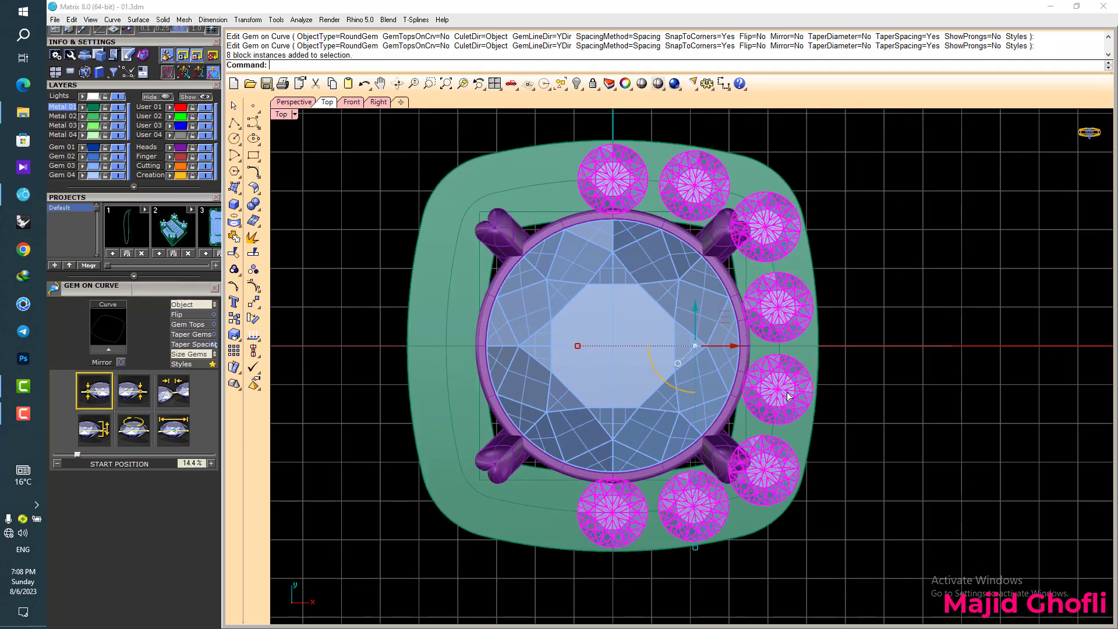
pyautogui.click(233, 269)
pyautogui.click(305, 275)
pyautogui.click(615, 518)
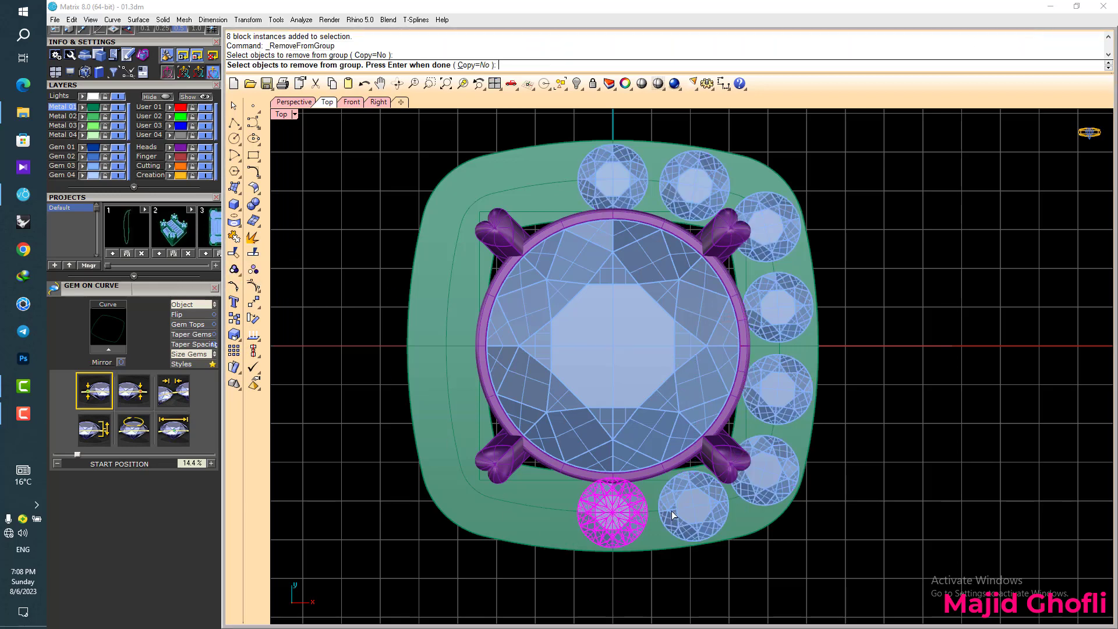
pyautogui.click(690, 508)
pyautogui.click(766, 473)
pyautogui.click(787, 407)
pyautogui.rightClick(921, 402)
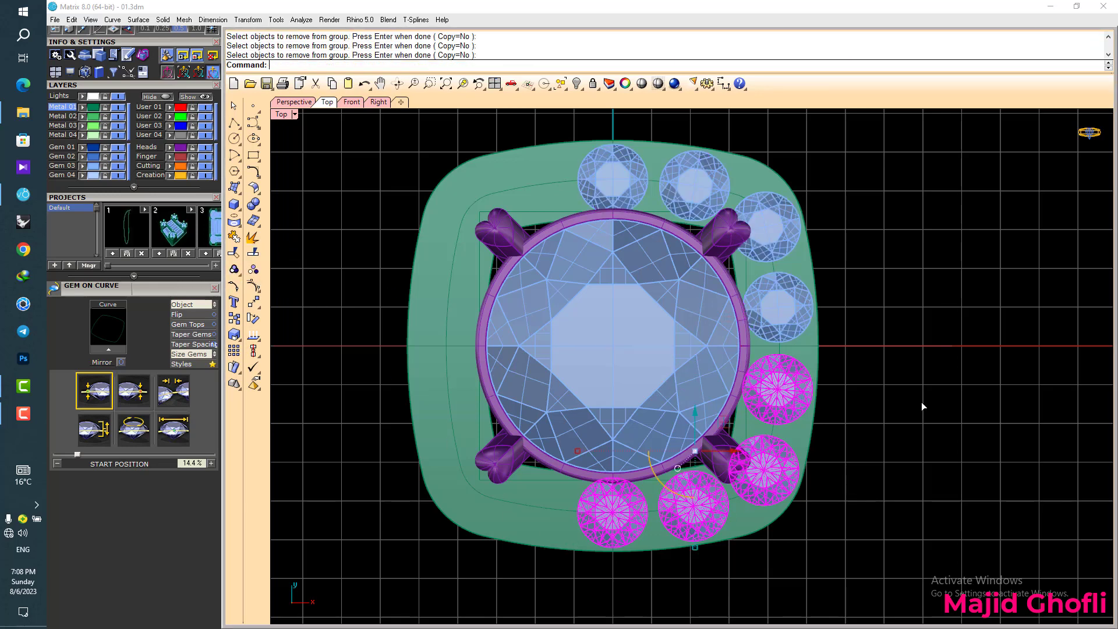
pyautogui.press('Delete')
# - Mirror the remaining group of four small gems across the X axis to fill the lower right quarter
pyautogui.moveTo(831, 271); pyautogui.dragTo(839, 305, button='right')
pyautogui.scroll(2, 697, 215)
pyautogui.click(698, 219)
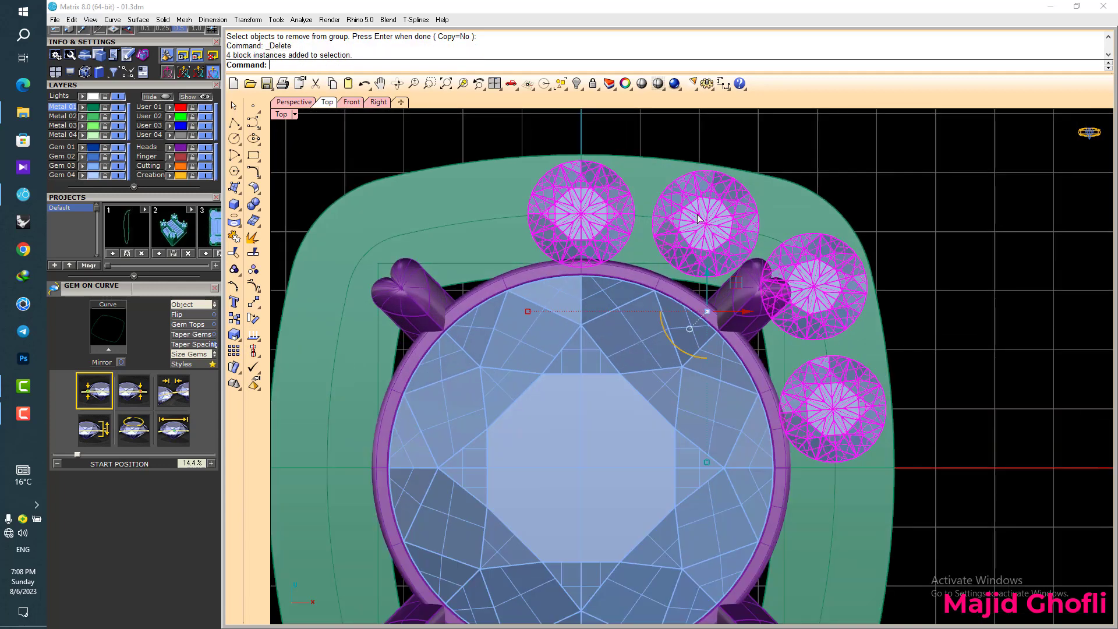
pyautogui.scroll(-1, 699, 221)
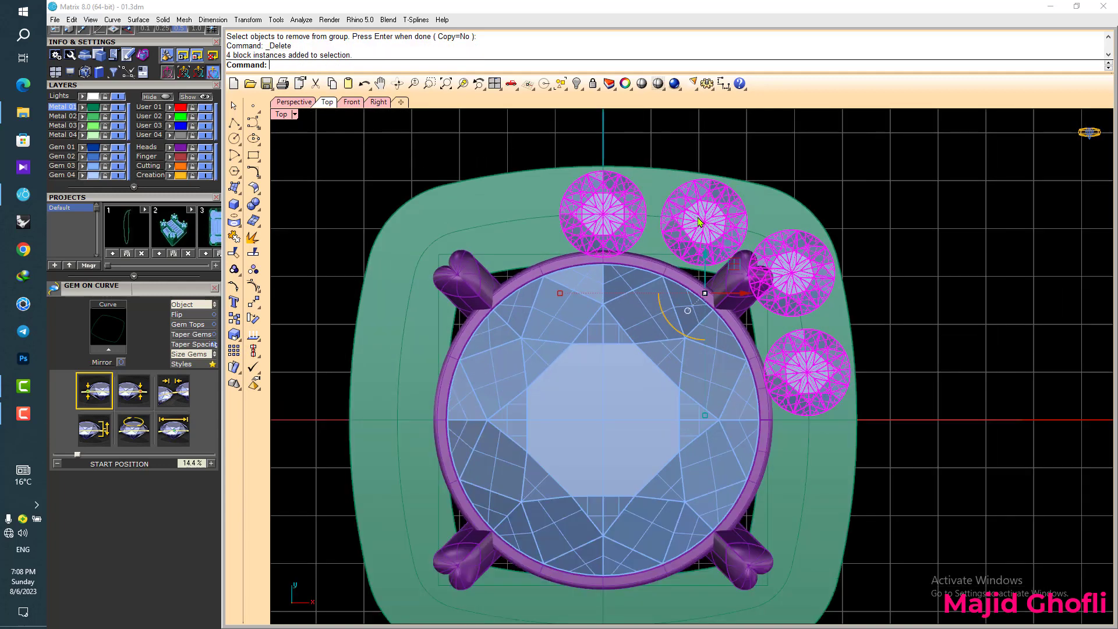
pyautogui.press('F4')
pyautogui.moveTo(846, 433); pyautogui.dragTo(831, 303, button='right')
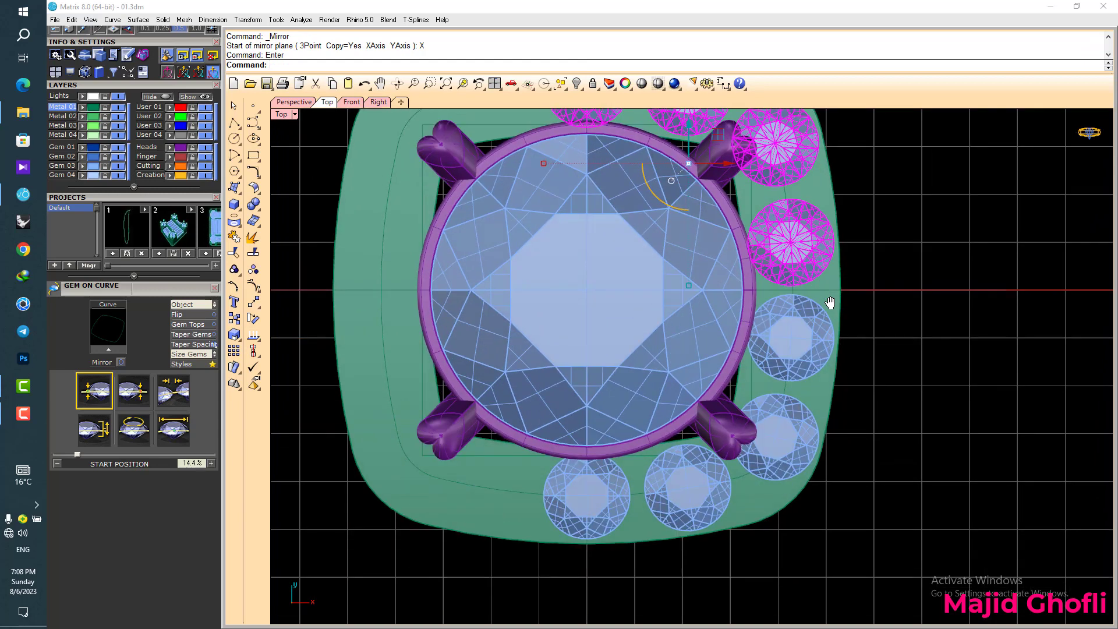
pyautogui.scroll(-1, 900, 345)
pyautogui.moveTo(893, 350); pyautogui.dragTo(880, 399, button='right')
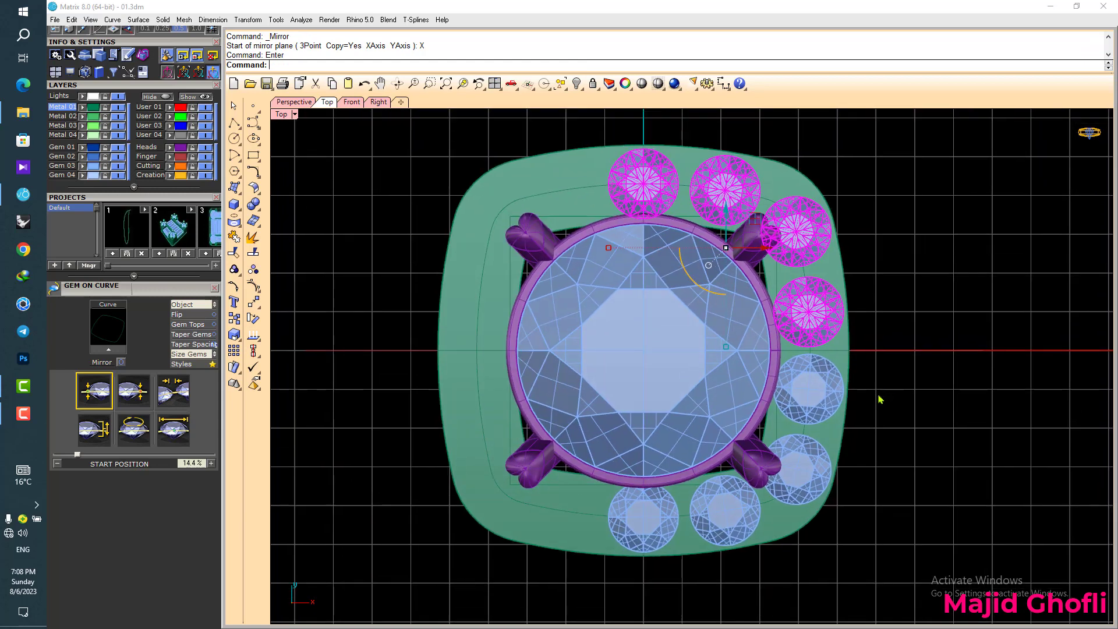
pyautogui.click(336, 271)
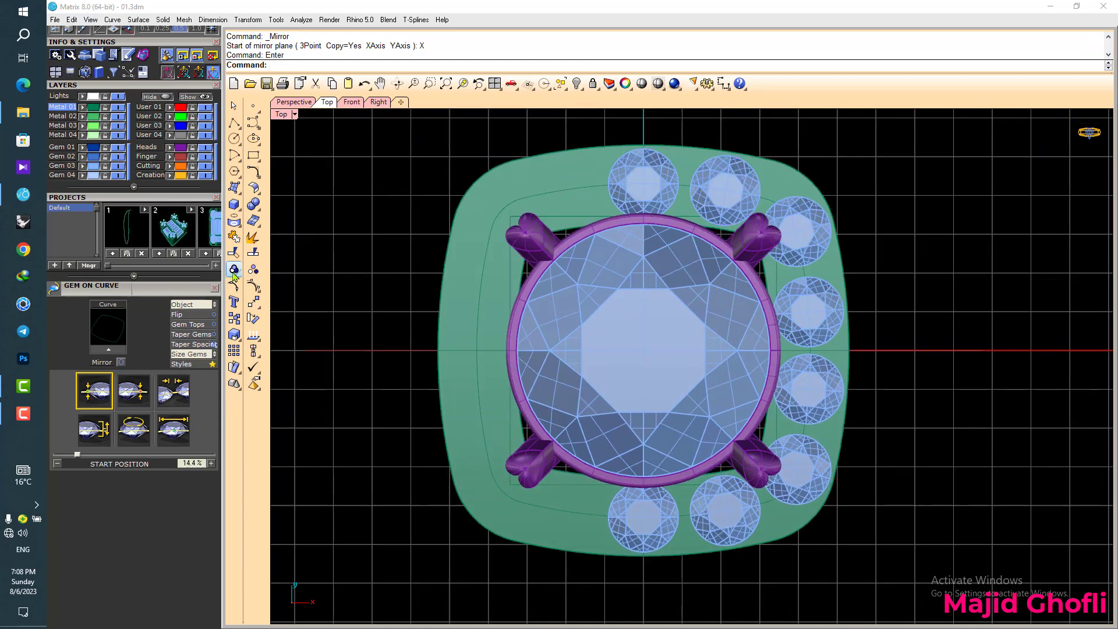
# - Remove the six small gems on the right side from their group and mirror them across the Y axis
pyautogui.click(304, 278)
pyautogui.click(725, 189)
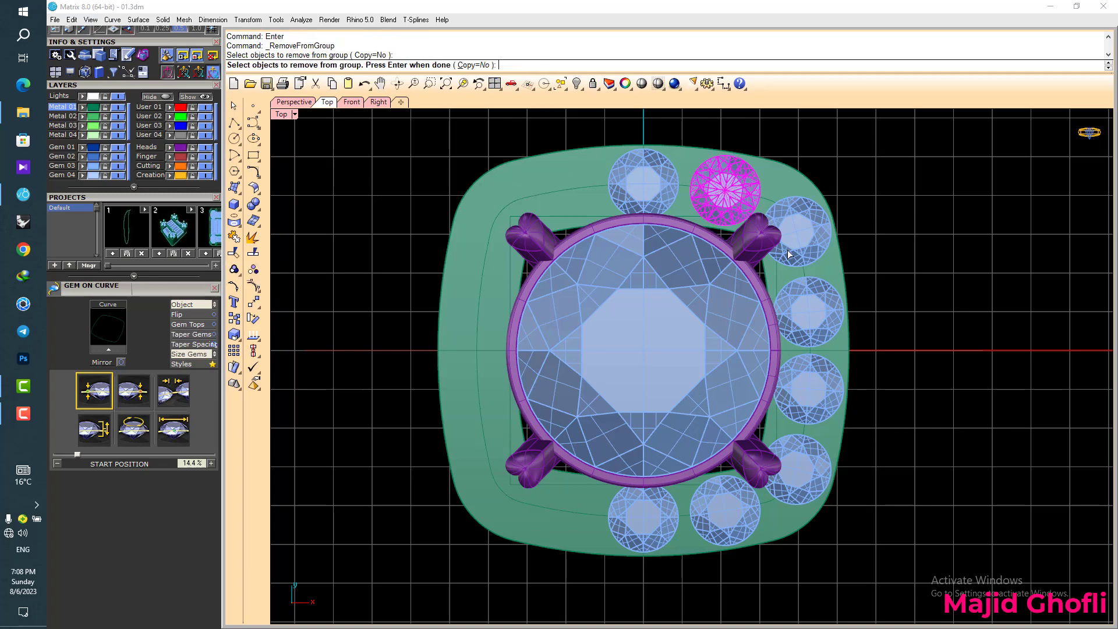
pyautogui.click(796, 232)
pyautogui.click(815, 314)
pyautogui.click(821, 410)
pyautogui.click(798, 466)
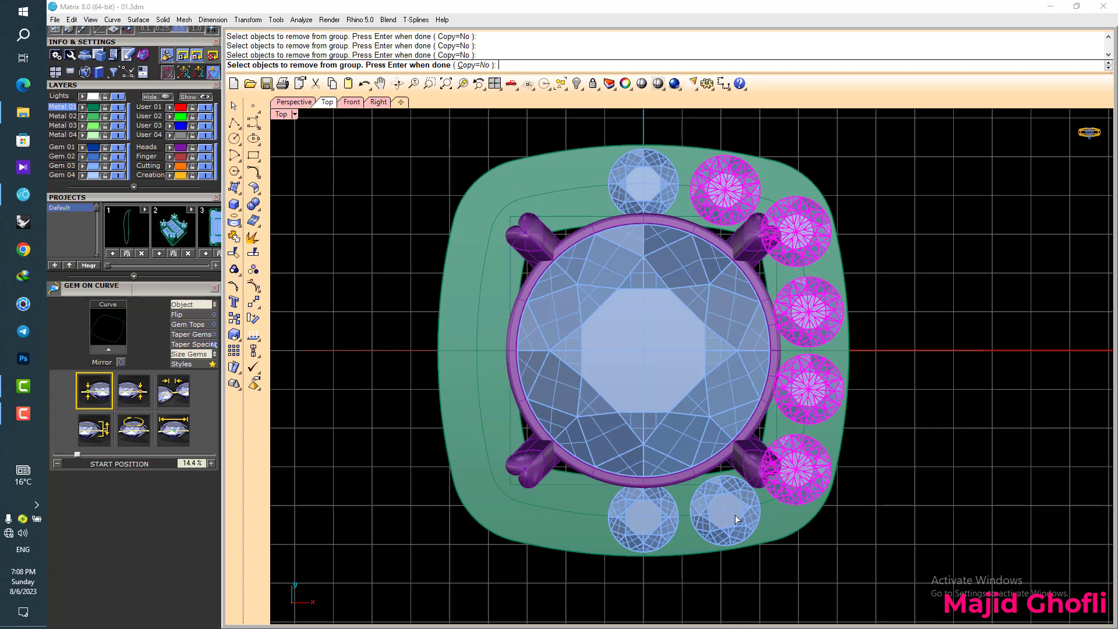
pyautogui.rightClick(919, 483)
pyautogui.press('F4')
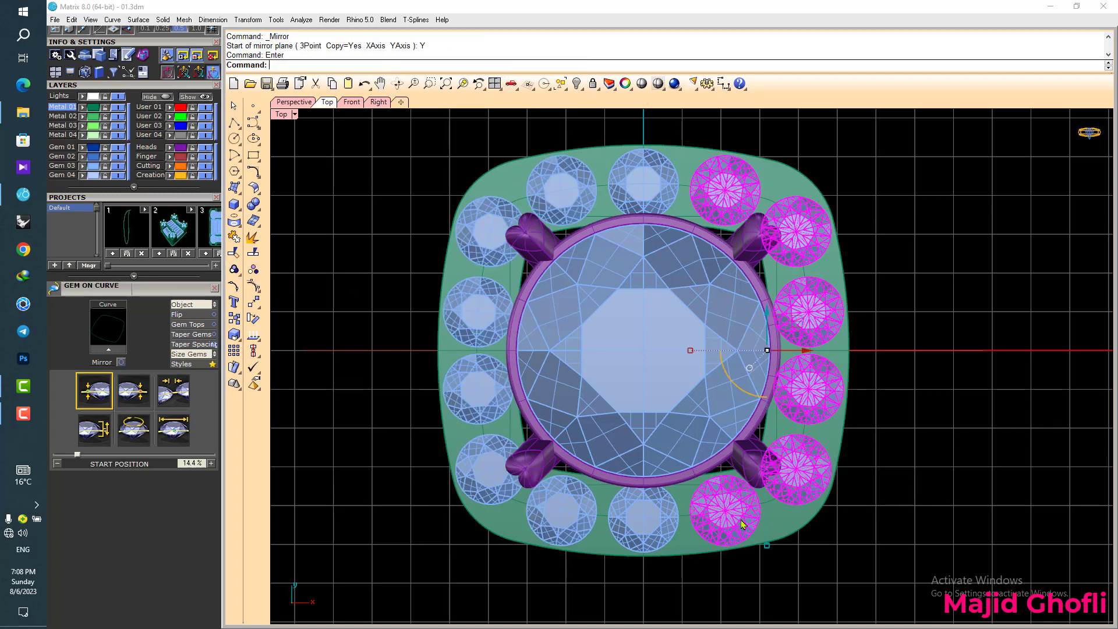
# - Select all gems on the Gem 03 layer except the large center stone and group them
pyautogui.click(69, 166)
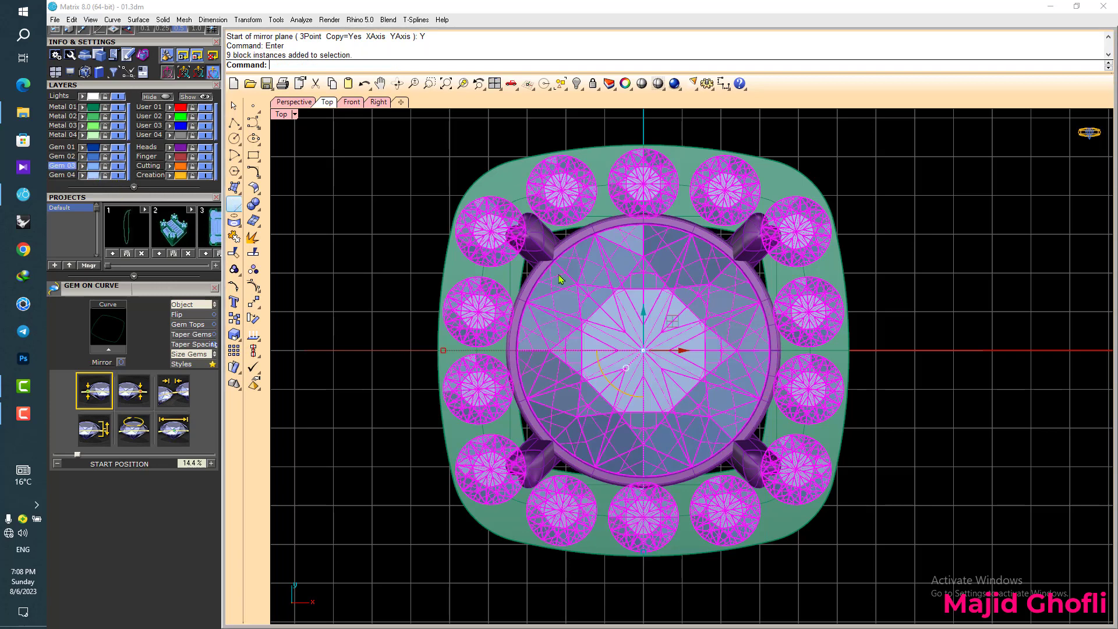
pyautogui.keyDown('ctrl'); pyautogui.click(561, 279); pyautogui.keyUp('ctrl')
pyautogui.moveTo(964, 358); pyautogui.dragTo(955, 362, button='right')
pyautogui.hotkey('ctrl', 'g')
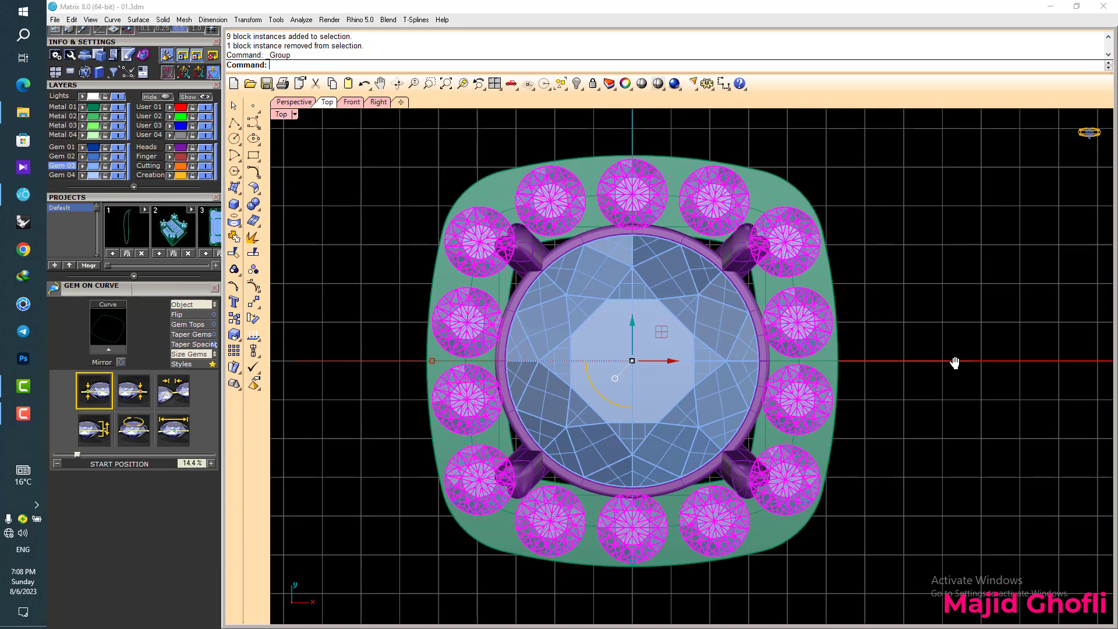
pyautogui.moveTo(916, 317); pyautogui.dragTo(945, 333, button='right')
pyautogui.click(977, 321)
# - Start Prong Adder with two shared prongs on the small gem group and set the large prong diameter to 0.75 mm
pyautogui.click(823, 241)
pyautogui.press('F6')
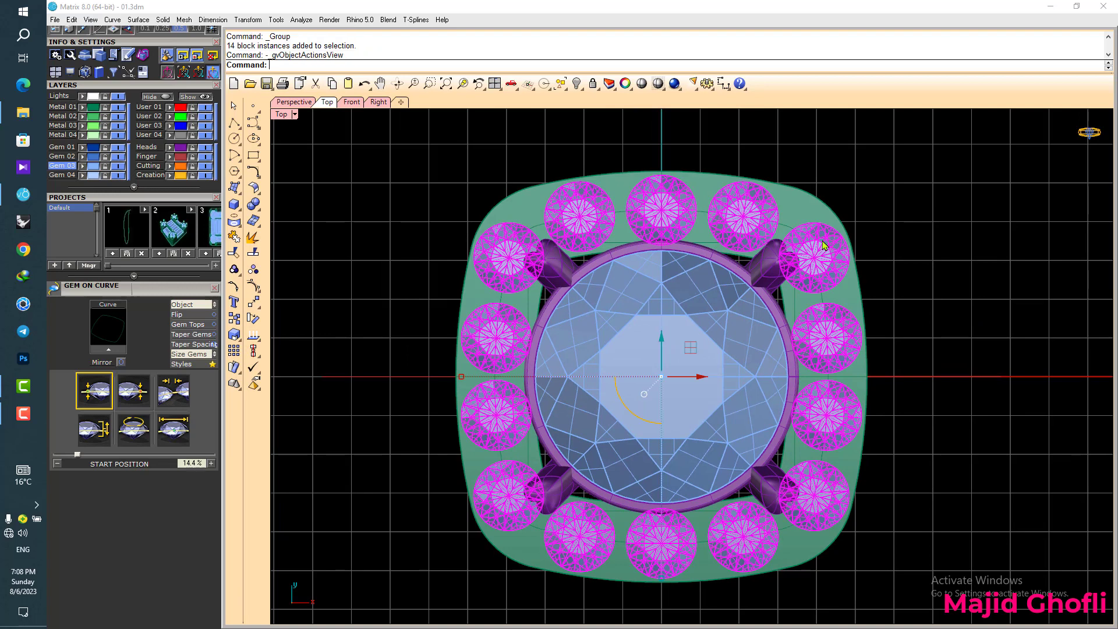
pyautogui.click(869, 288)
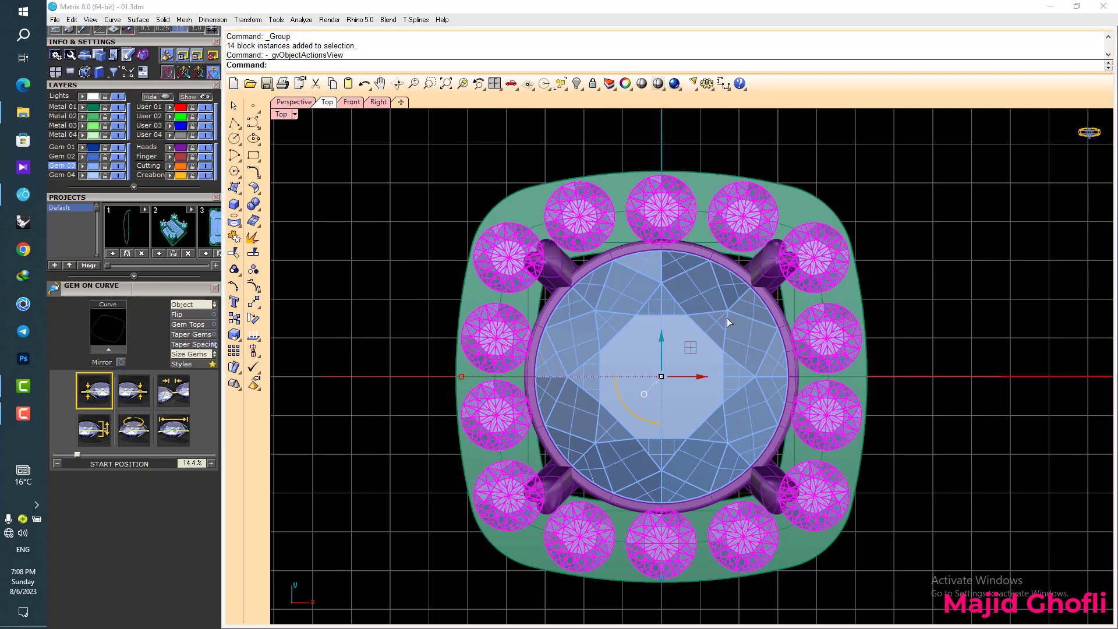
pyautogui.click(94, 436)
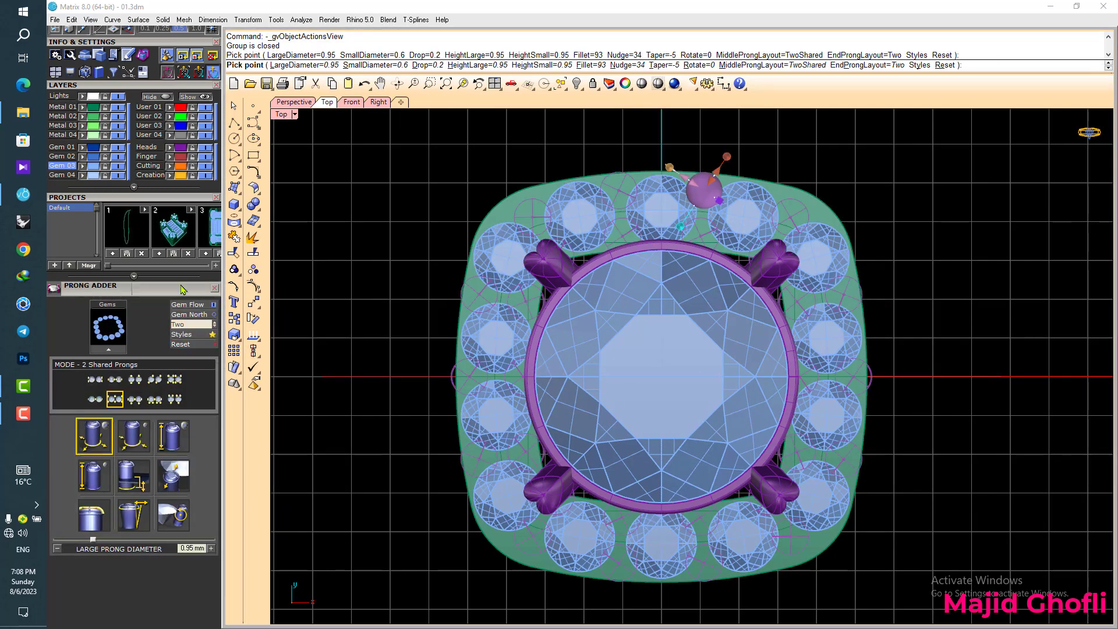
pyautogui.scroll(-2, 124, 351)
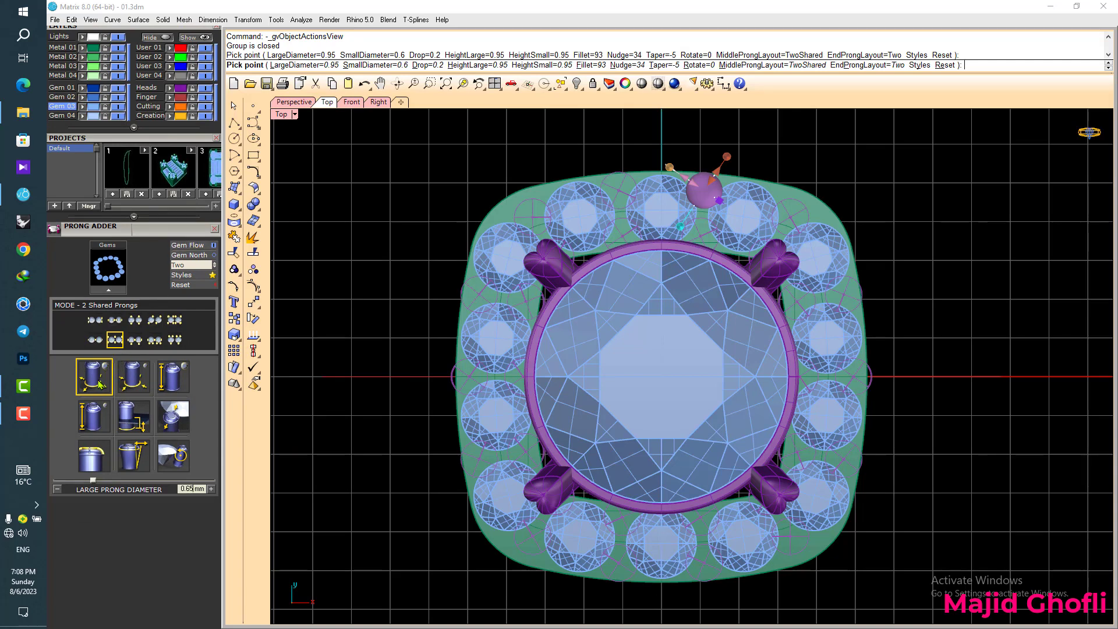
pyautogui.press('Return')
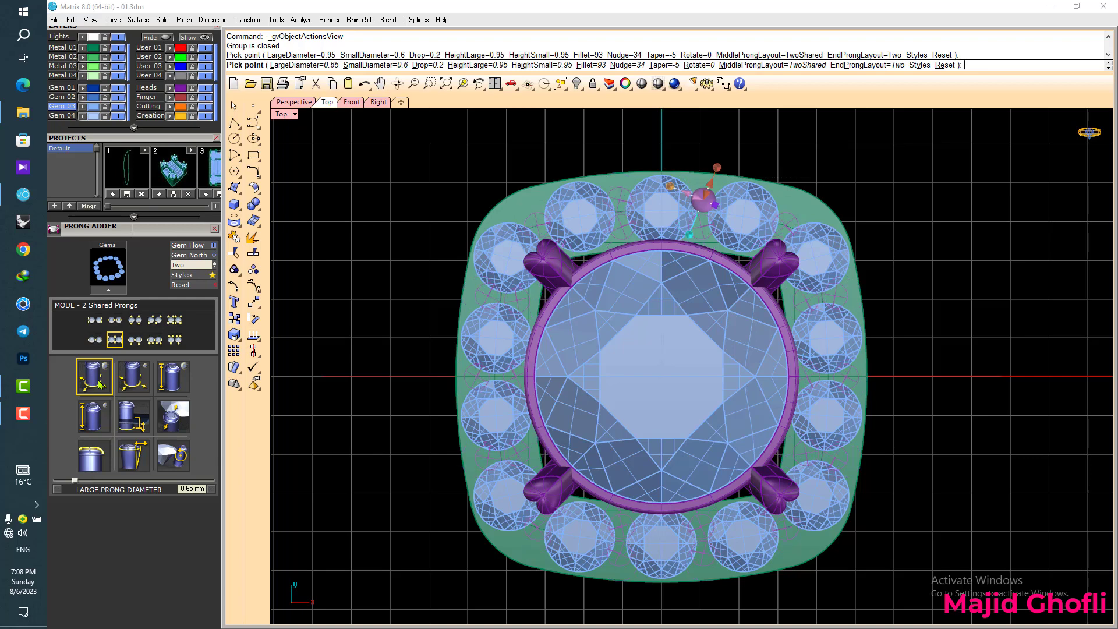
pyautogui.write('5')
pyautogui.press('Return')
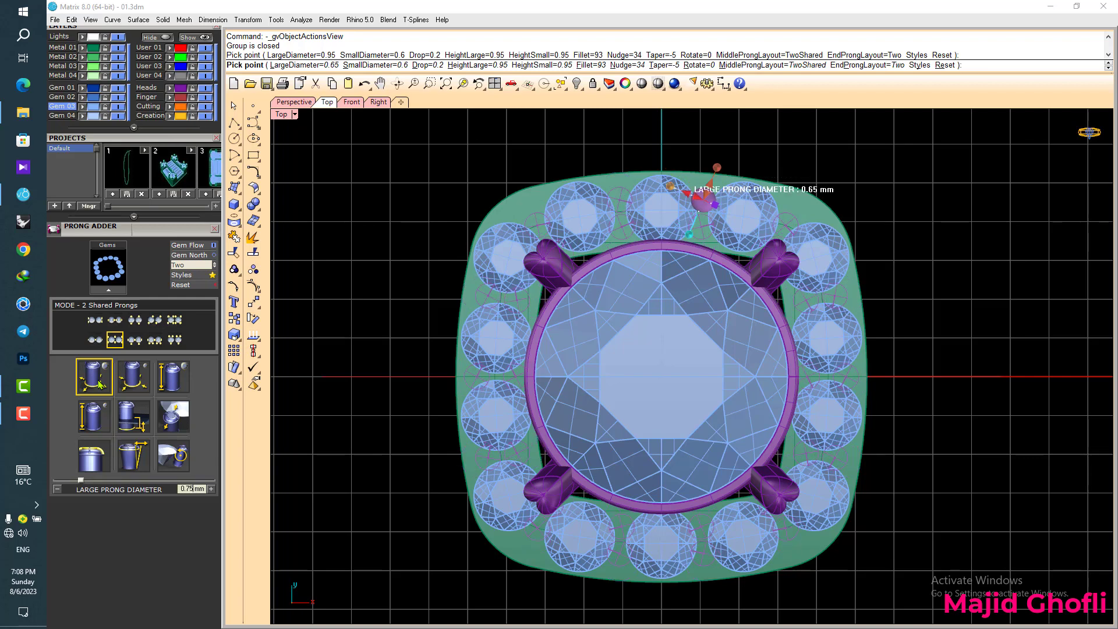
# - Set the large prong height to 0.8 mm for the shared prongs
pyautogui.click(132, 379)
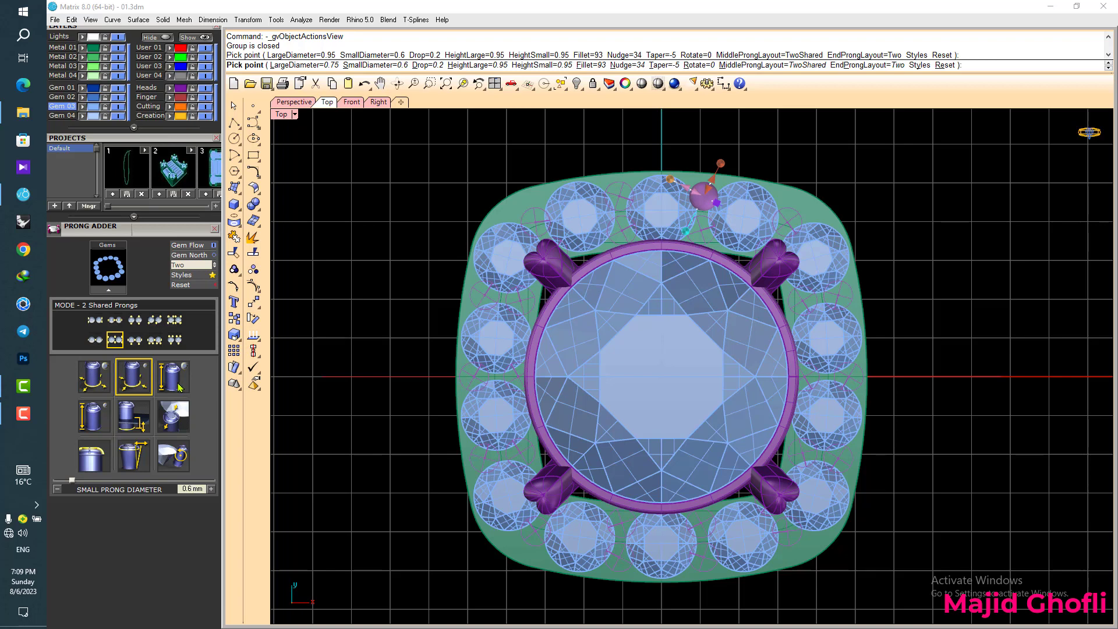
pyautogui.click(180, 388)
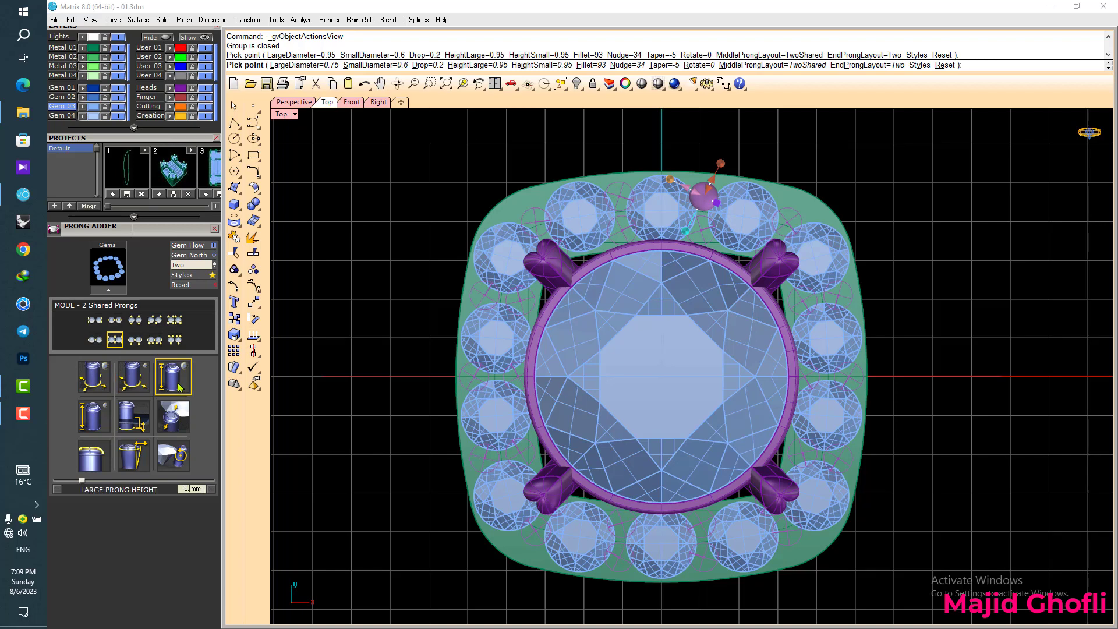
pyautogui.press('Return')
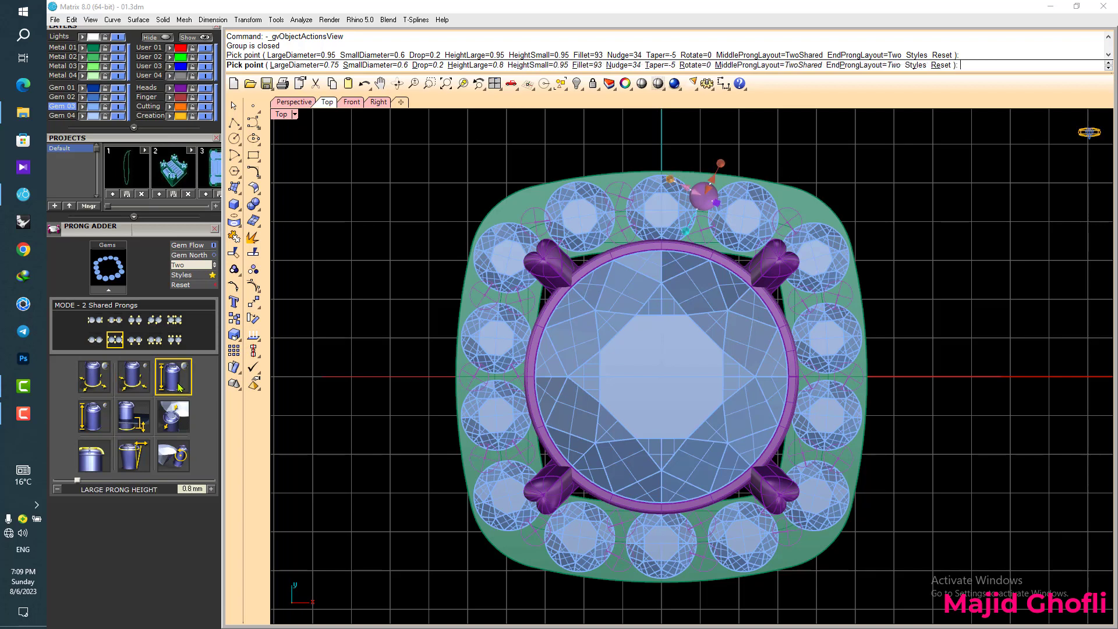
pyautogui.moveTo(513, 424); pyautogui.dragTo(490, 373, button='right')
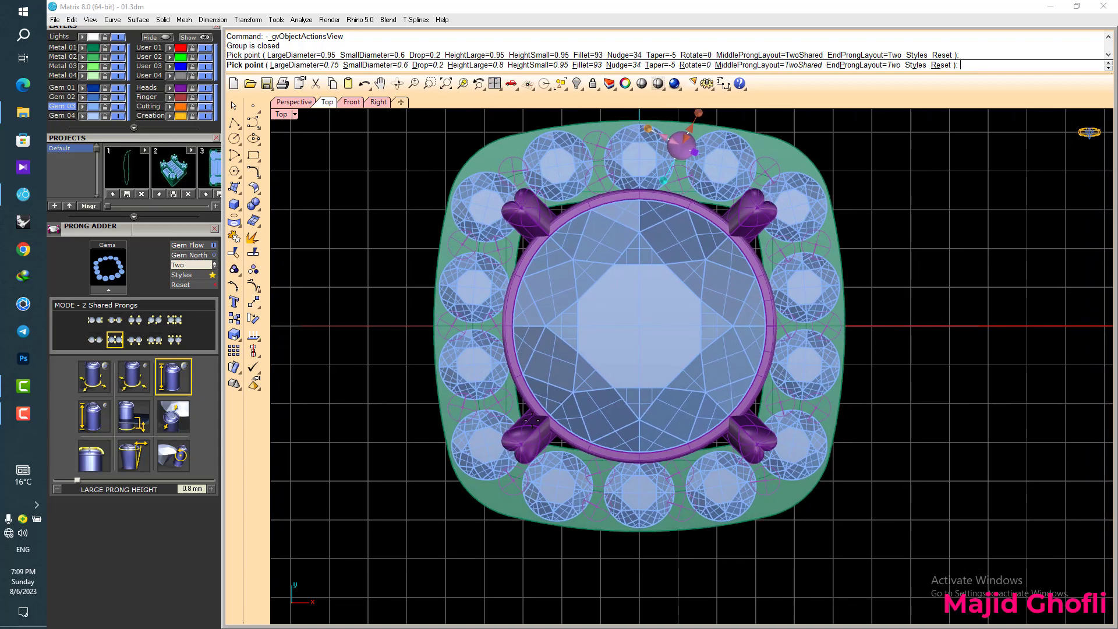
pyautogui.moveTo(555, 436); pyautogui.dragTo(566, 376, button='right')
pyautogui.moveTo(728, 397); pyautogui.dragTo(741, 445, button='right')
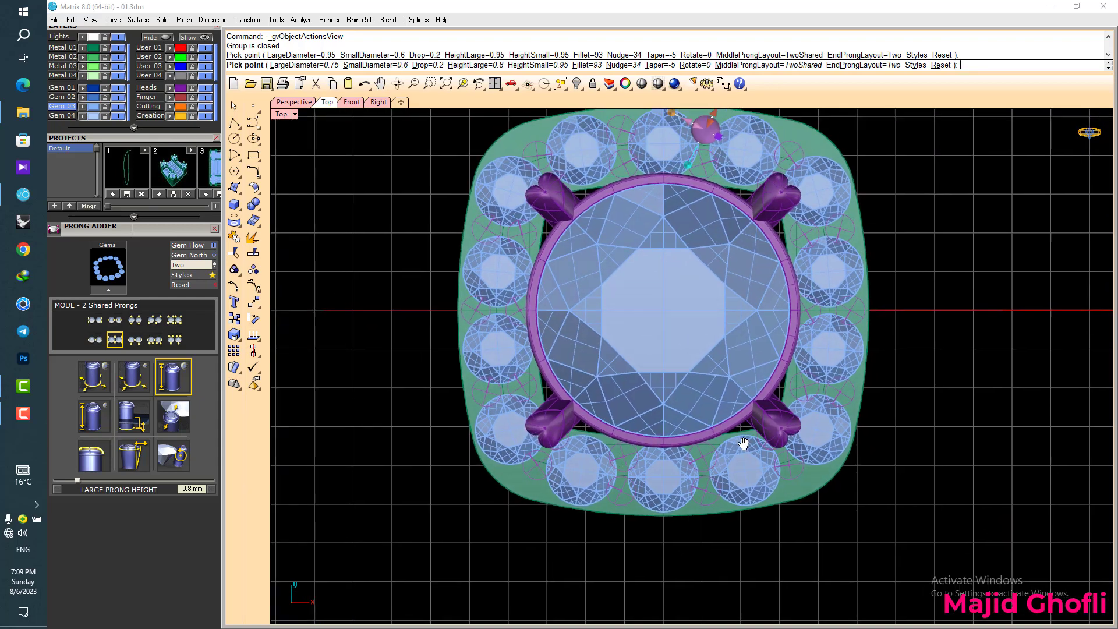
pyautogui.moveTo(782, 284); pyautogui.dragTo(788, 341, button='right')
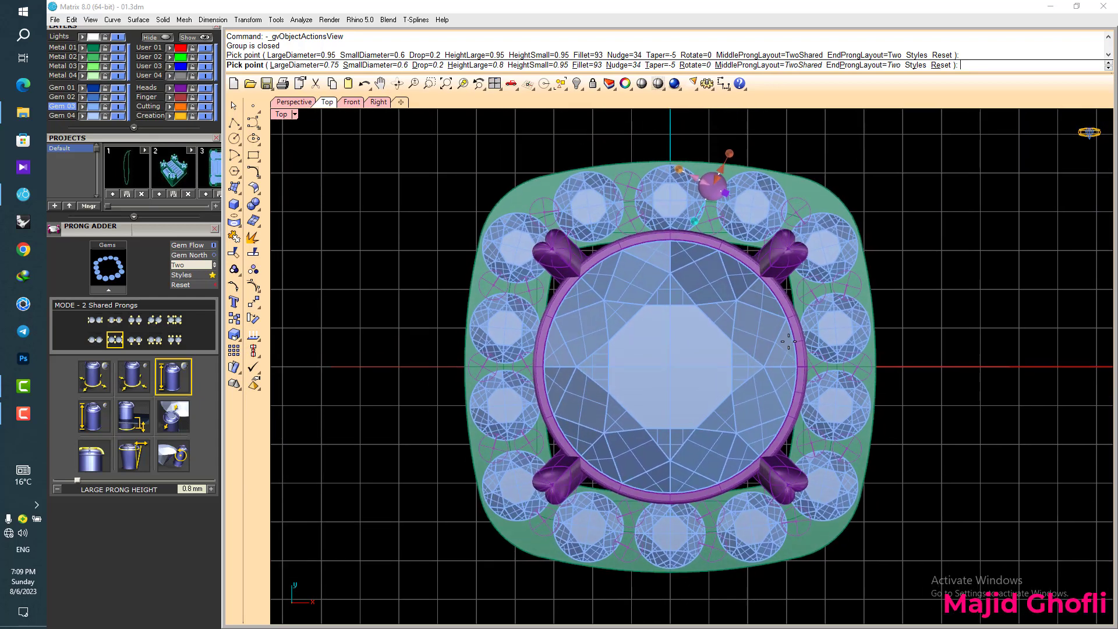
# - Set the prong nudge to 35% and create the shared prongs around the ring of small gems
pyautogui.click(174, 429)
pyautogui.moveTo(109, 482); pyautogui.dragTo(111, 485)
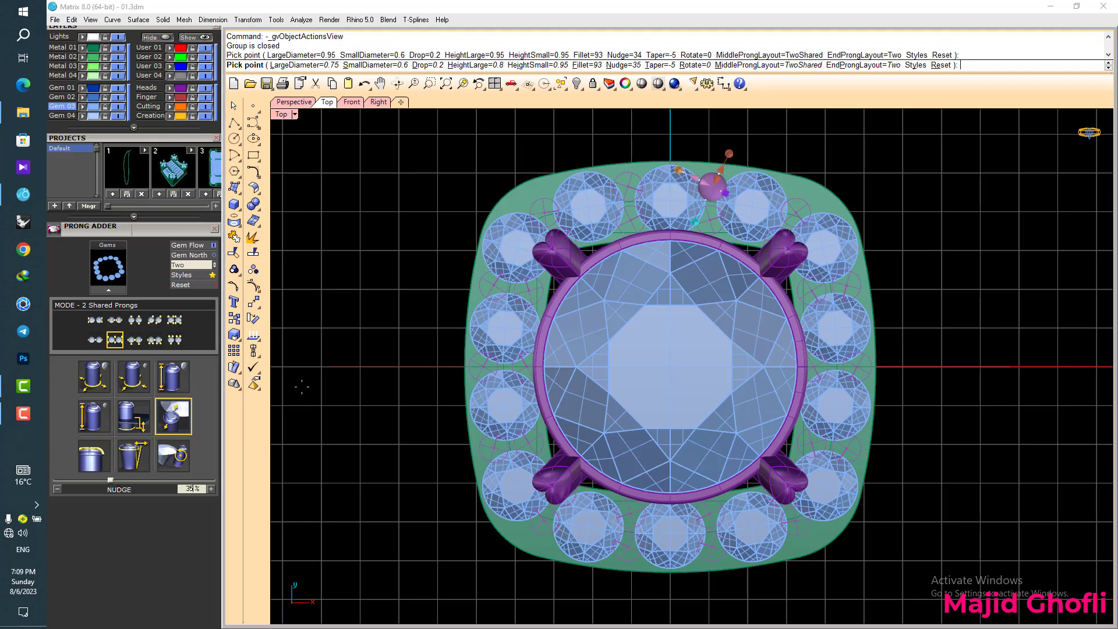
pyautogui.moveTo(395, 368); pyautogui.dragTo(383, 373, button='right')
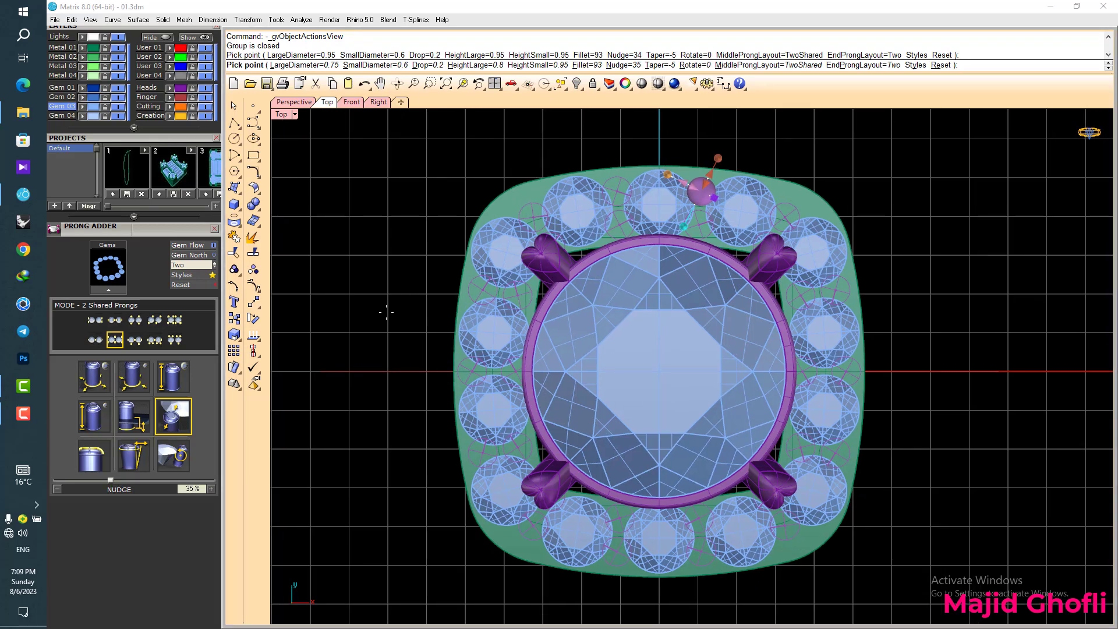
pyautogui.rightClick(386, 312)
pyautogui.scroll(-2, 492, 247)
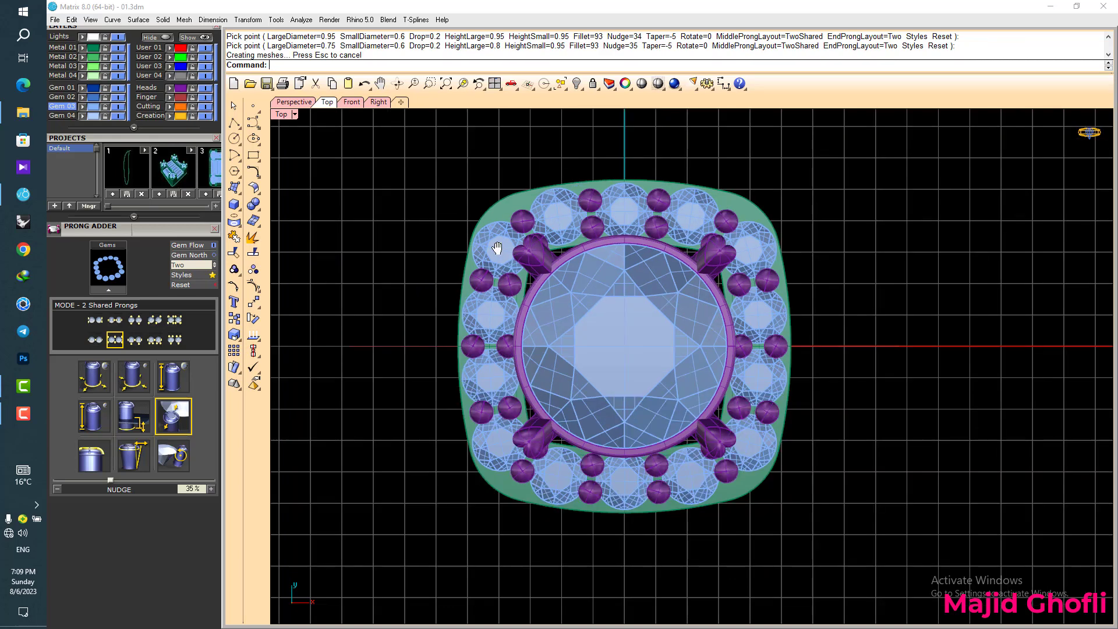
# - Create Gem Cutter solids for the grouped small gems, long enough to pass through the underside of the cushion base
pyautogui.moveTo(497, 249); pyautogui.dragTo(580, 282, button='right')
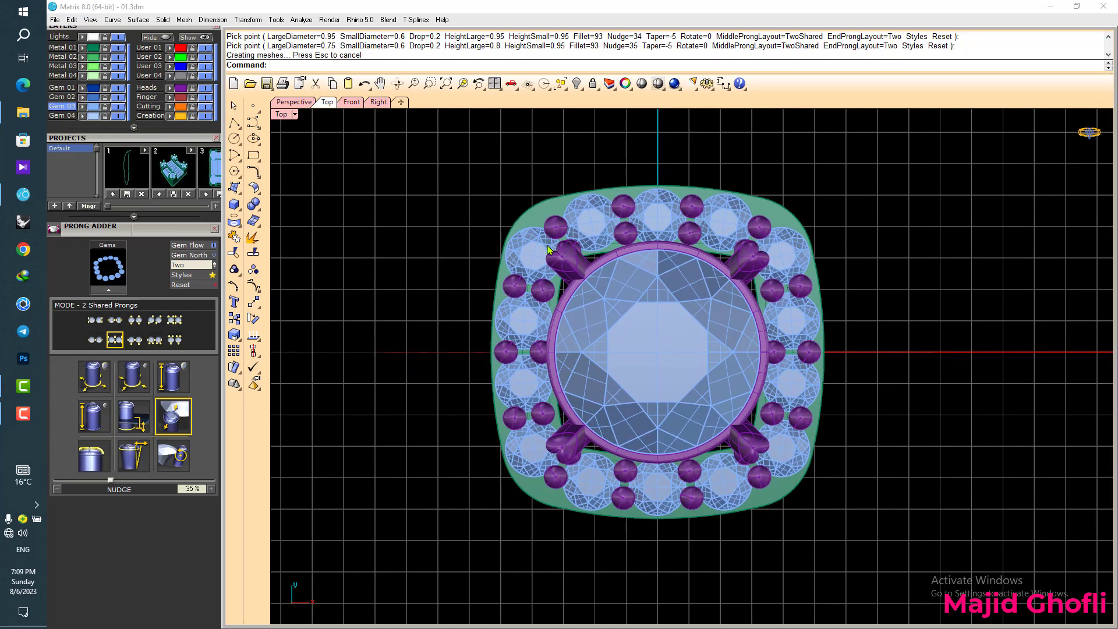
pyautogui.doubleClick(286, 115)
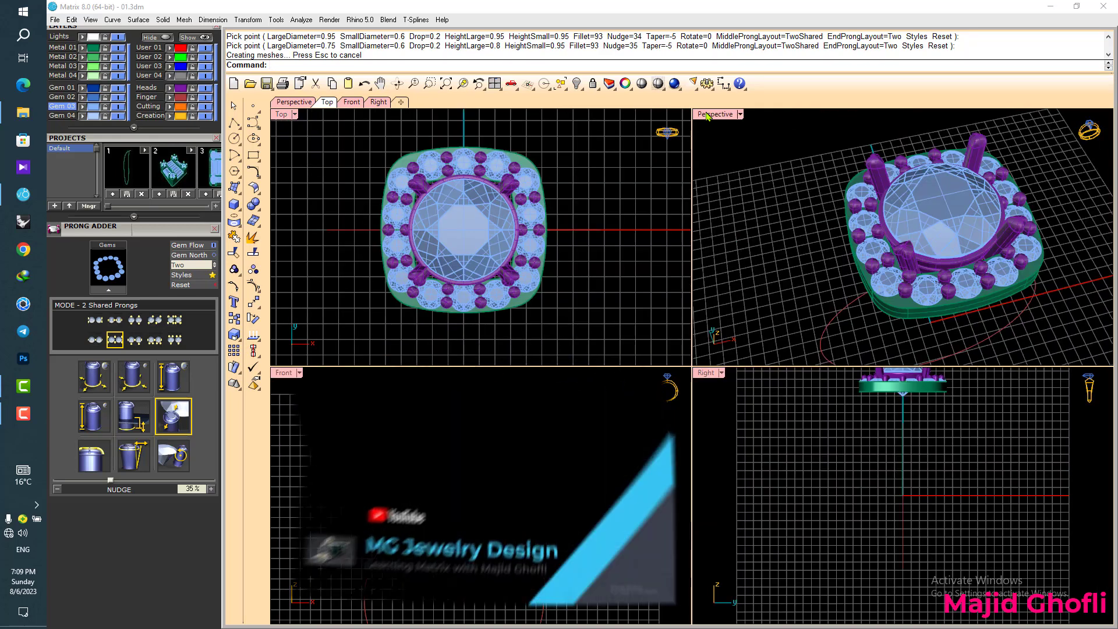
pyautogui.doubleClick(706, 116)
pyautogui.moveTo(753, 332); pyautogui.dragTo(627, 335, button='right')
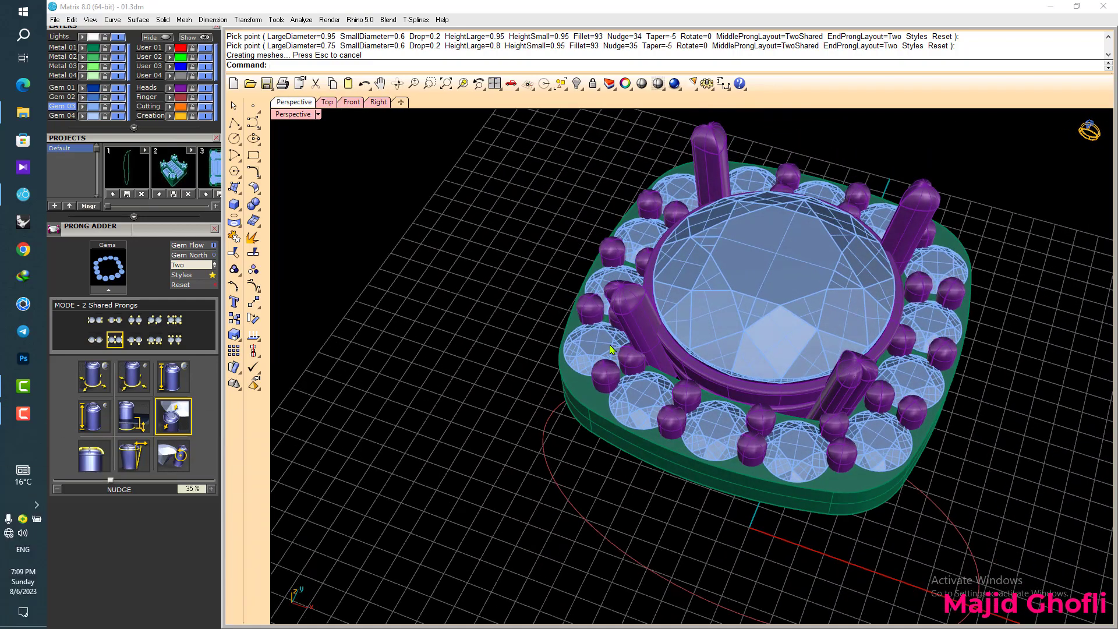
pyautogui.scroll(5, 610, 349)
pyautogui.click(584, 334)
pyautogui.scroll(-5, 578, 333)
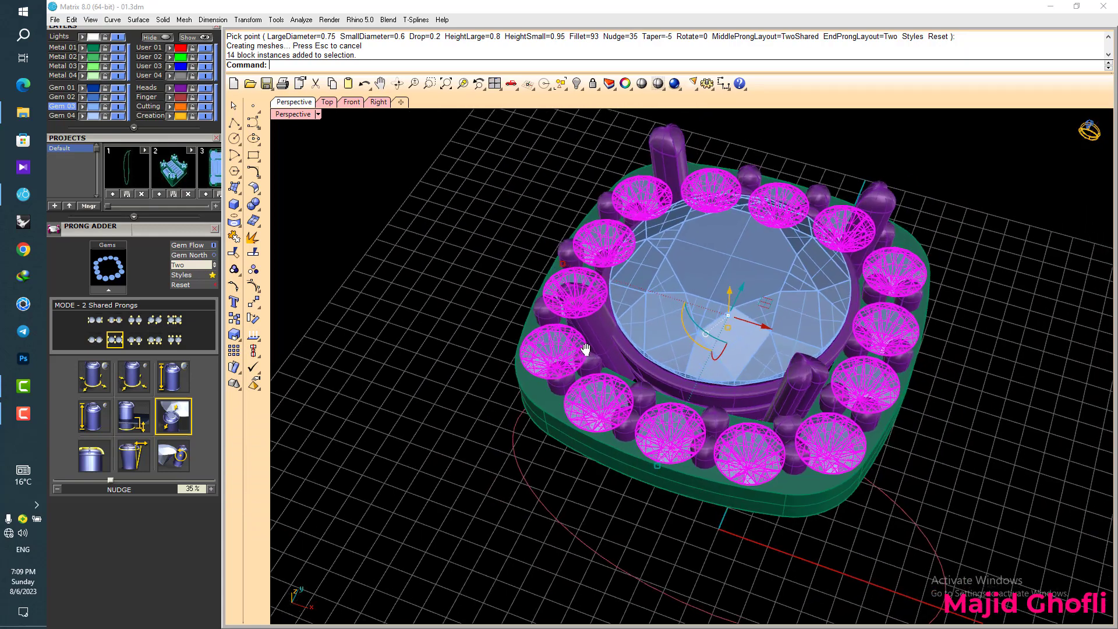
pyautogui.press('F6')
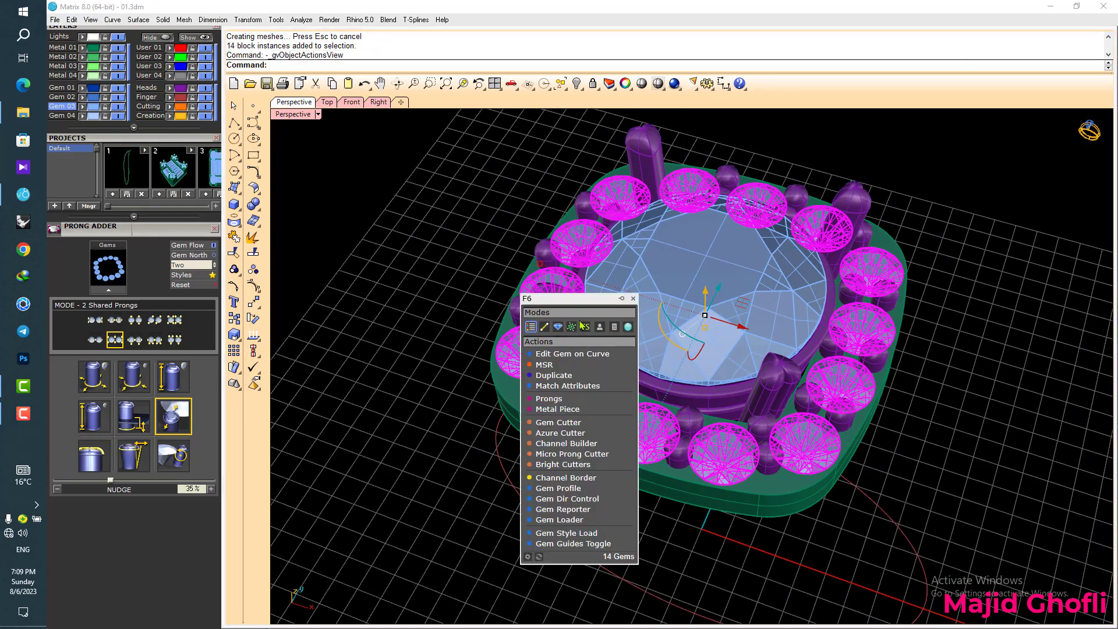
pyautogui.click(570, 424)
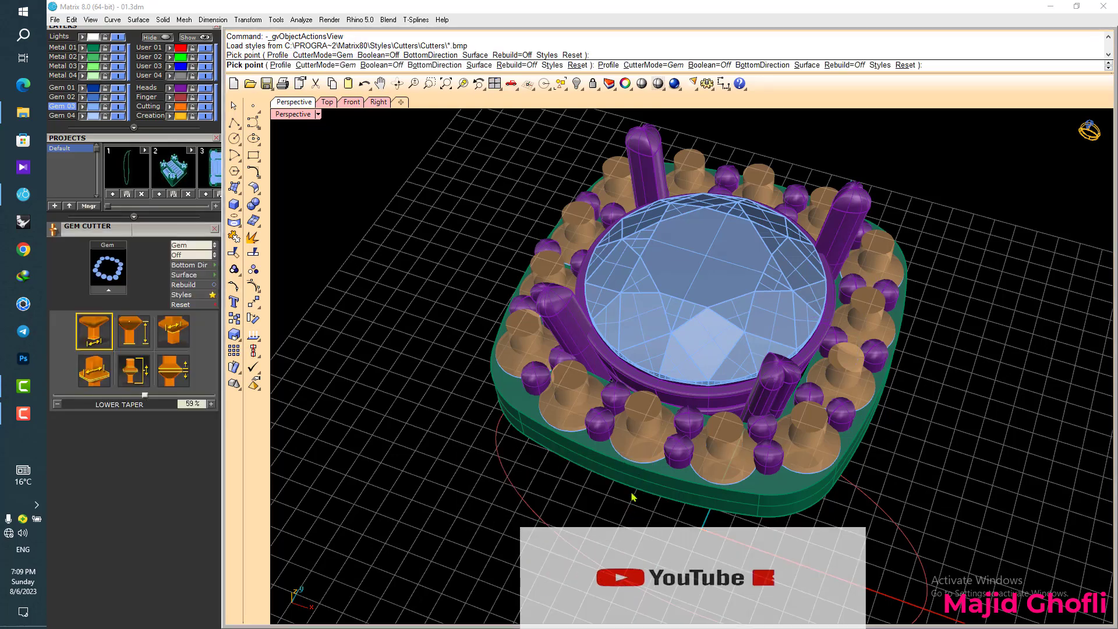
pyautogui.moveTo(609, 547); pyautogui.dragTo(590, 503, button='right')
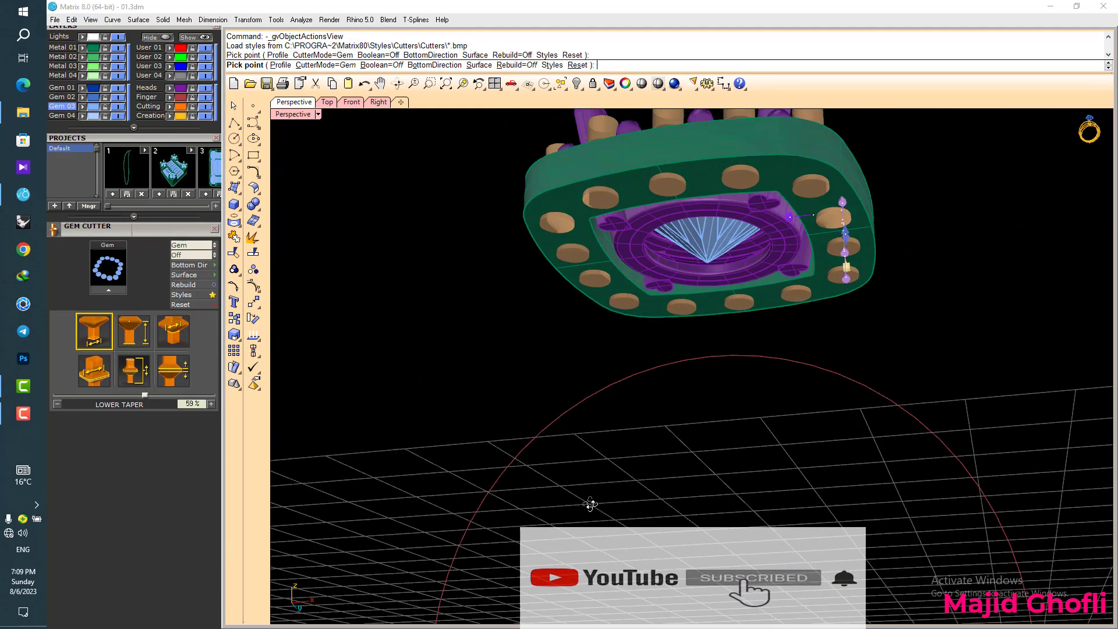
pyautogui.scroll(5, 677, 257)
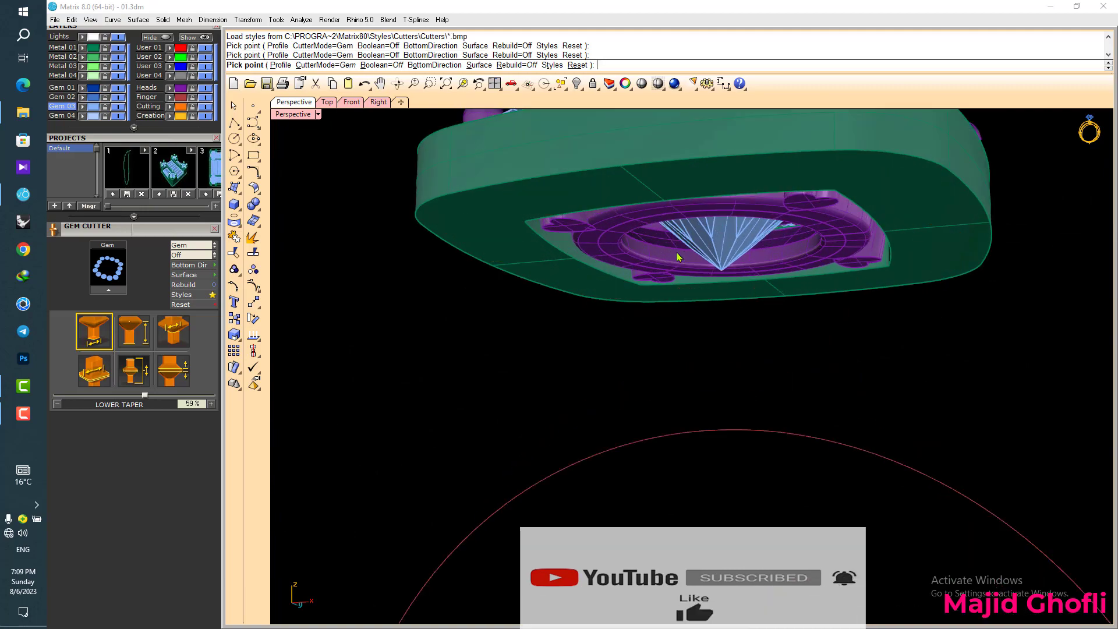
pyautogui.rightClick(666, 308)
pyautogui.moveTo(668, 270); pyautogui.dragTo(571, 329, button='right')
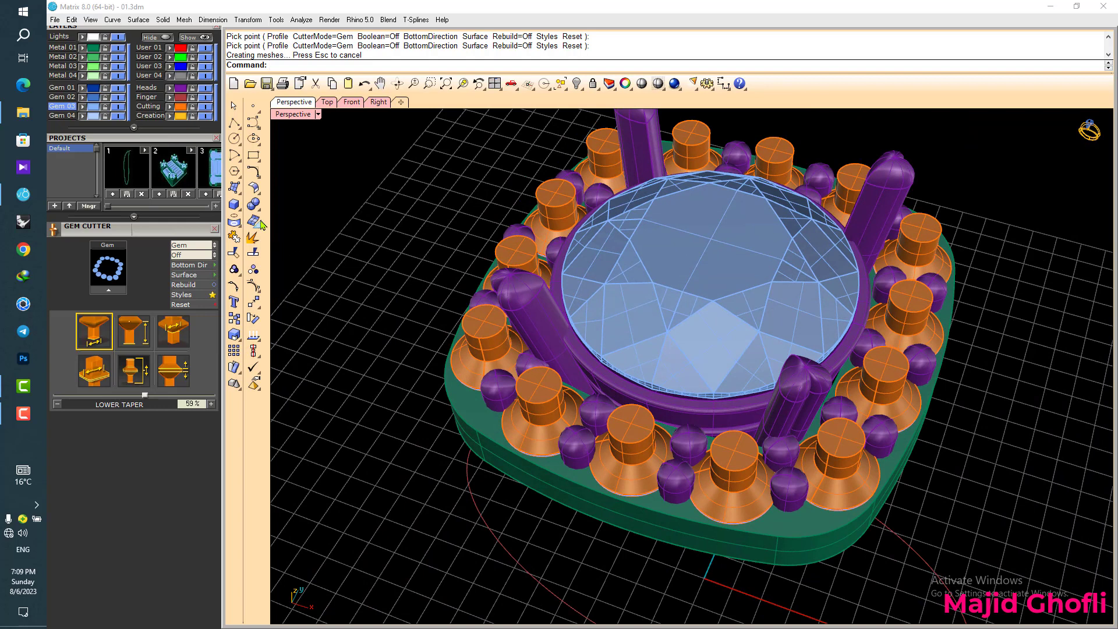
# - Subtract the gem cutters from the small prongs and the green cushion base with Boolean Difference
pyautogui.click(256, 206)
pyautogui.click(286, 210)
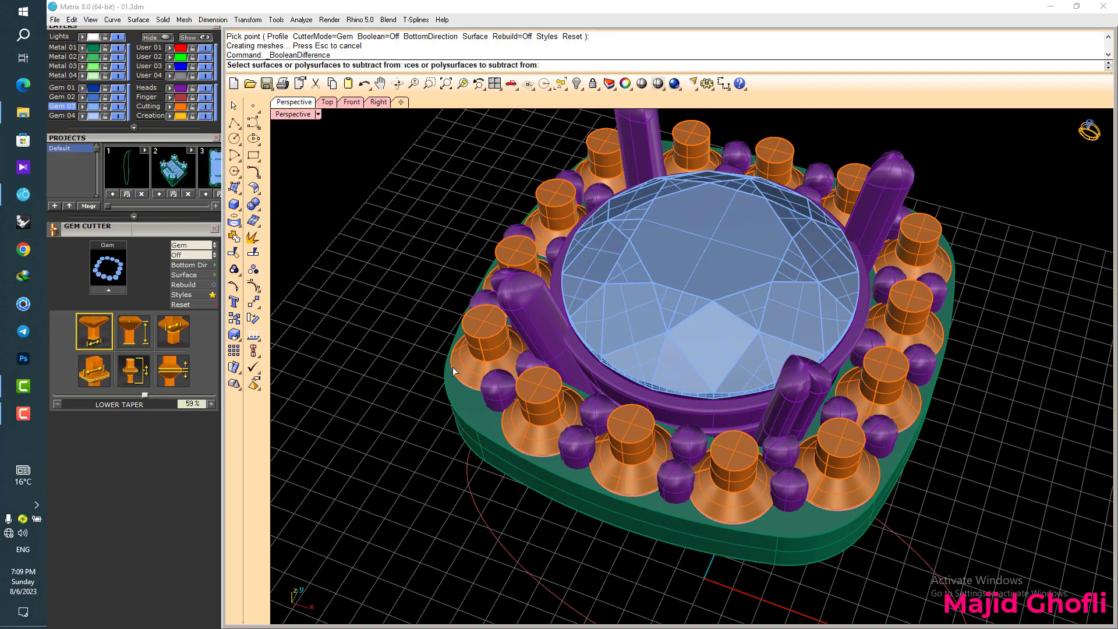
pyautogui.click(499, 398)
pyautogui.click(481, 423)
pyautogui.rightClick(495, 425)
pyautogui.click(517, 421)
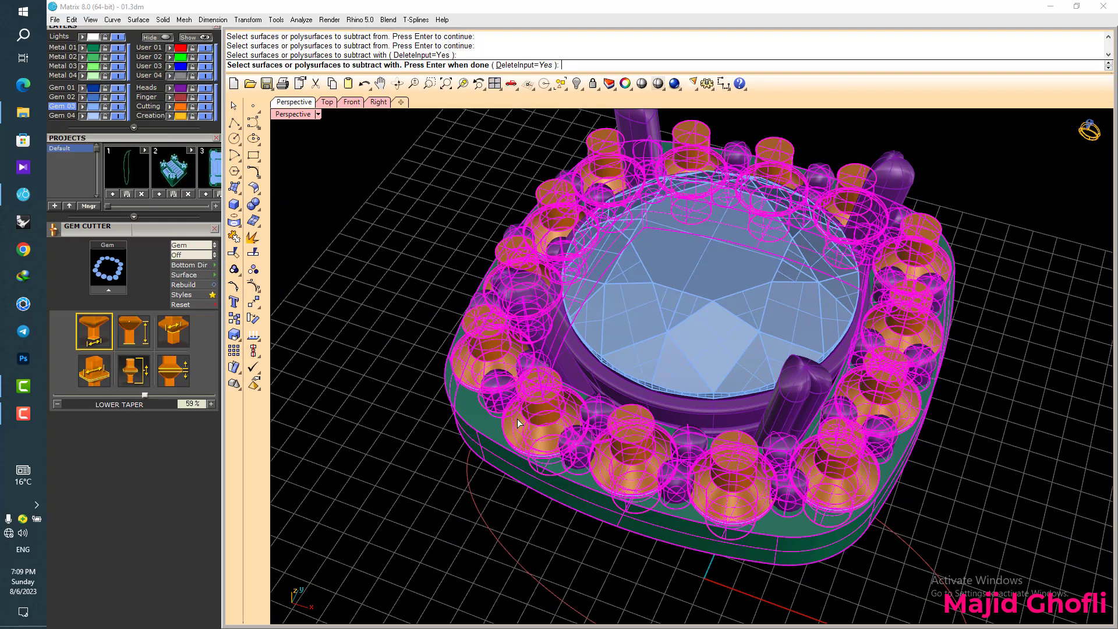
pyautogui.rightClick(519, 423)
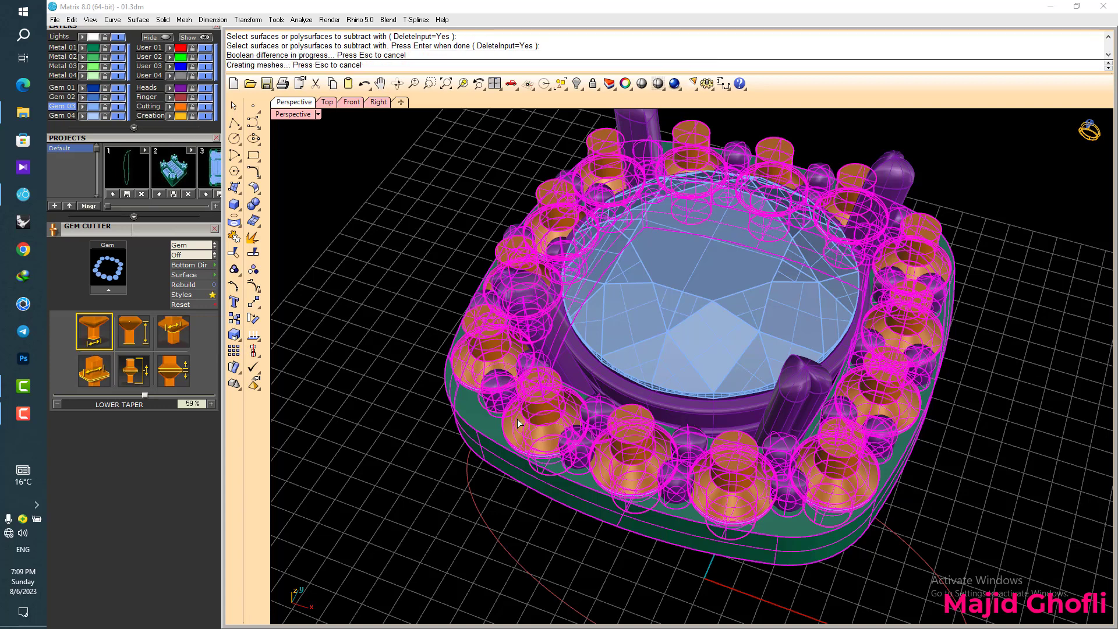
# - Inspect the cut cushion base from below and the whole head assembly in the Front view
pyautogui.moveTo(622, 432); pyautogui.dragTo(340, 147, button='right')
pyautogui.doubleClick(285, 115)
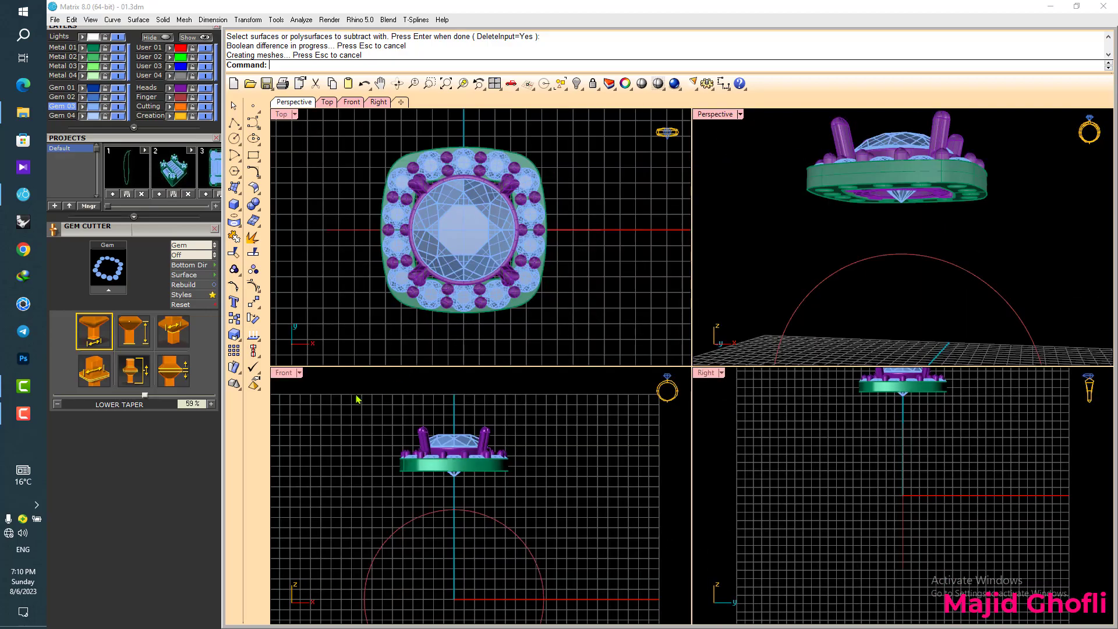
pyautogui.doubleClick(285, 373)
pyautogui.scroll(3, 613, 376)
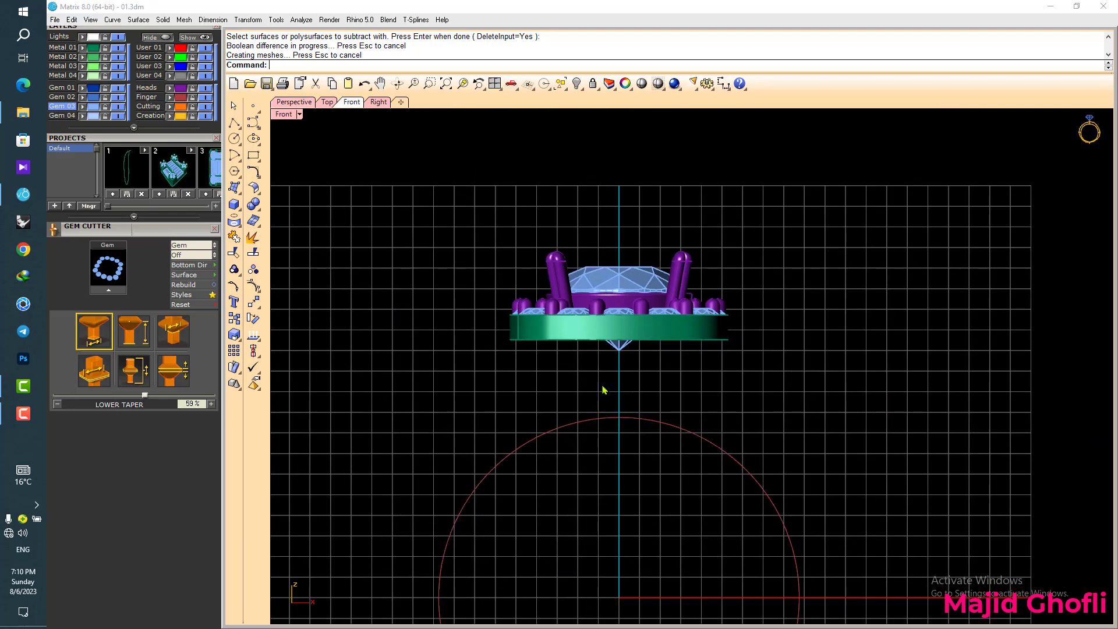
pyautogui.scroll(2, 605, 375)
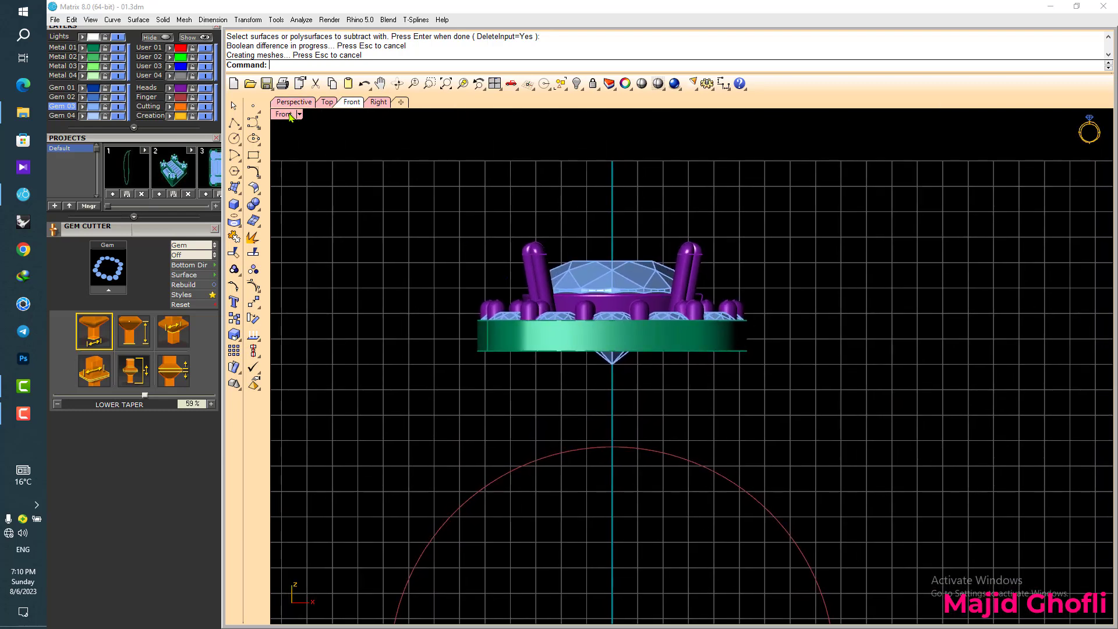
# - Draw a curved arc in the Front view from the cushion base's lower right corner to the finger circle
pyautogui.doubleClick(285, 114)
pyautogui.doubleClick(715, 115)
pyautogui.scroll(-3, 567, 329)
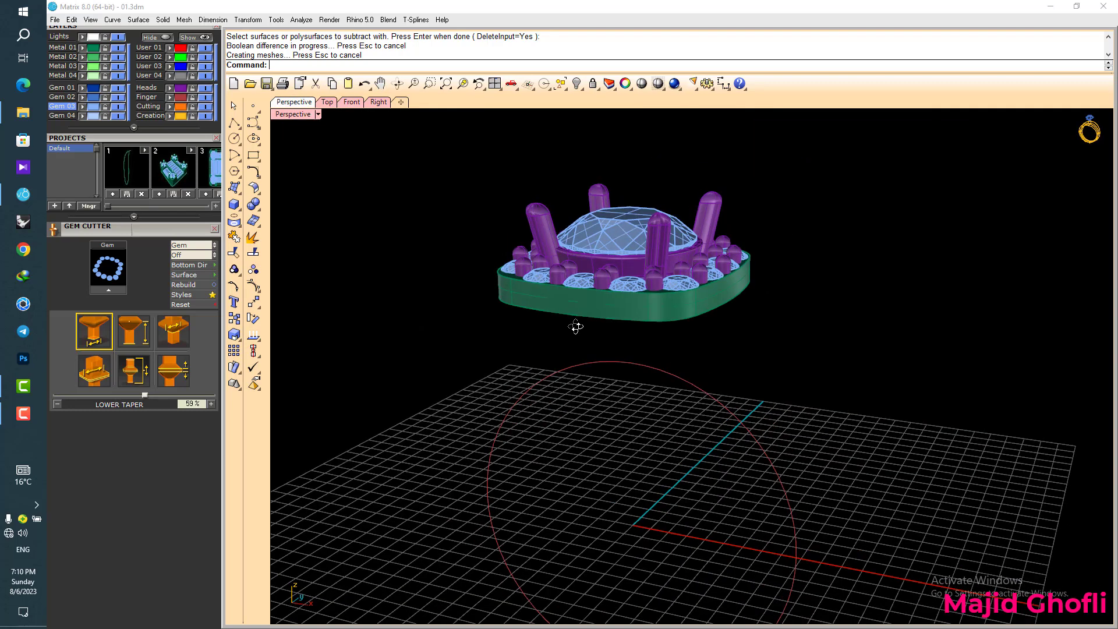
pyautogui.doubleClick(305, 115)
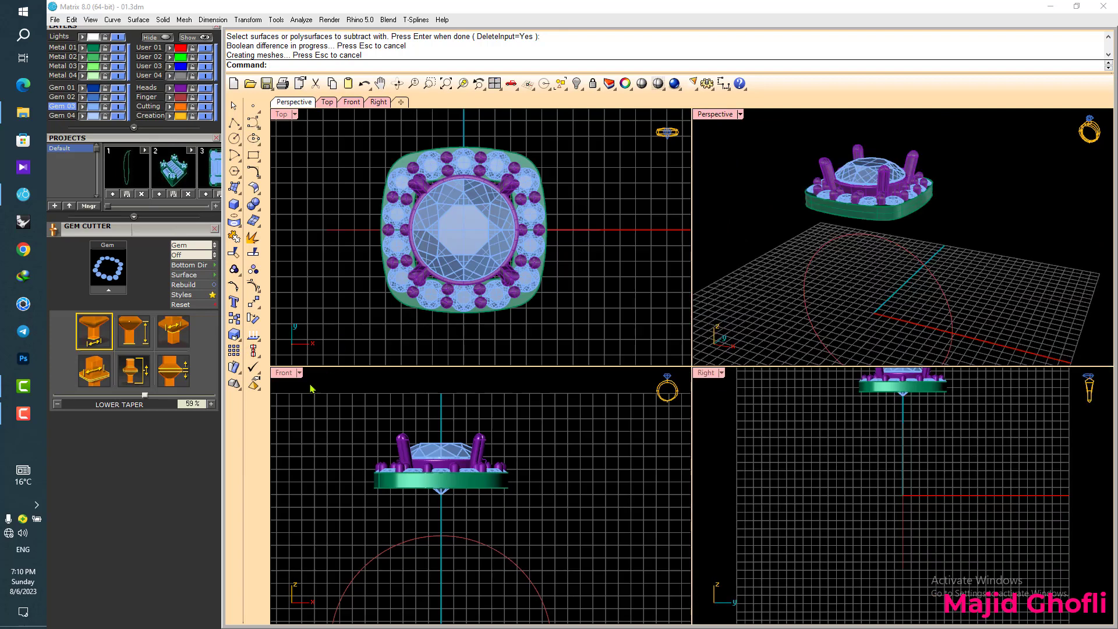
pyautogui.doubleClick(284, 373)
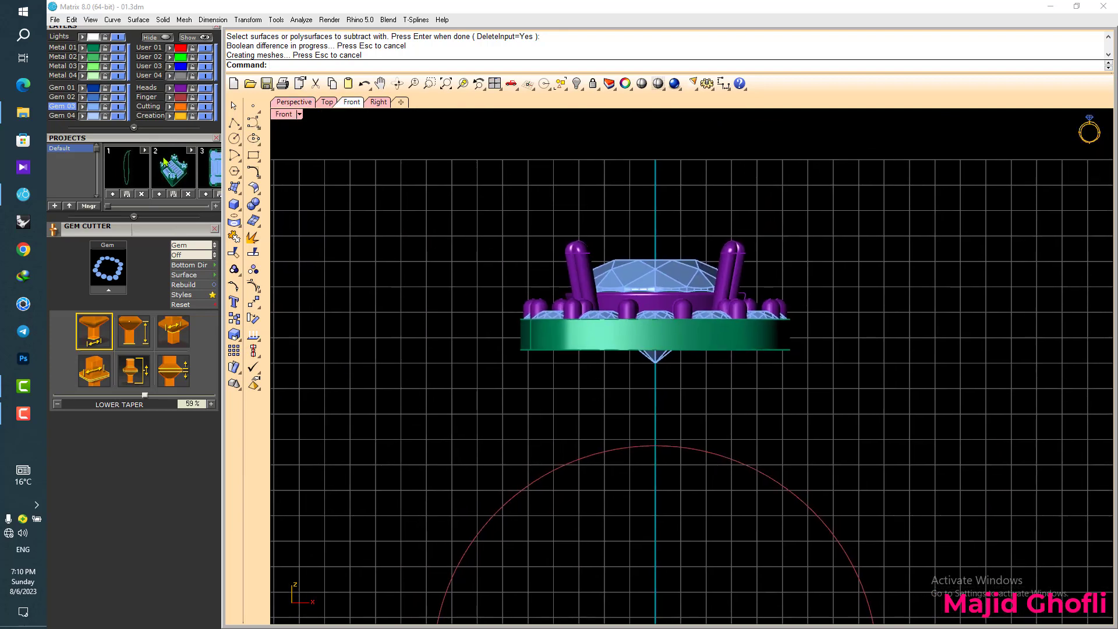
pyautogui.moveTo(170, 136); pyautogui.dragTo(157, 401)
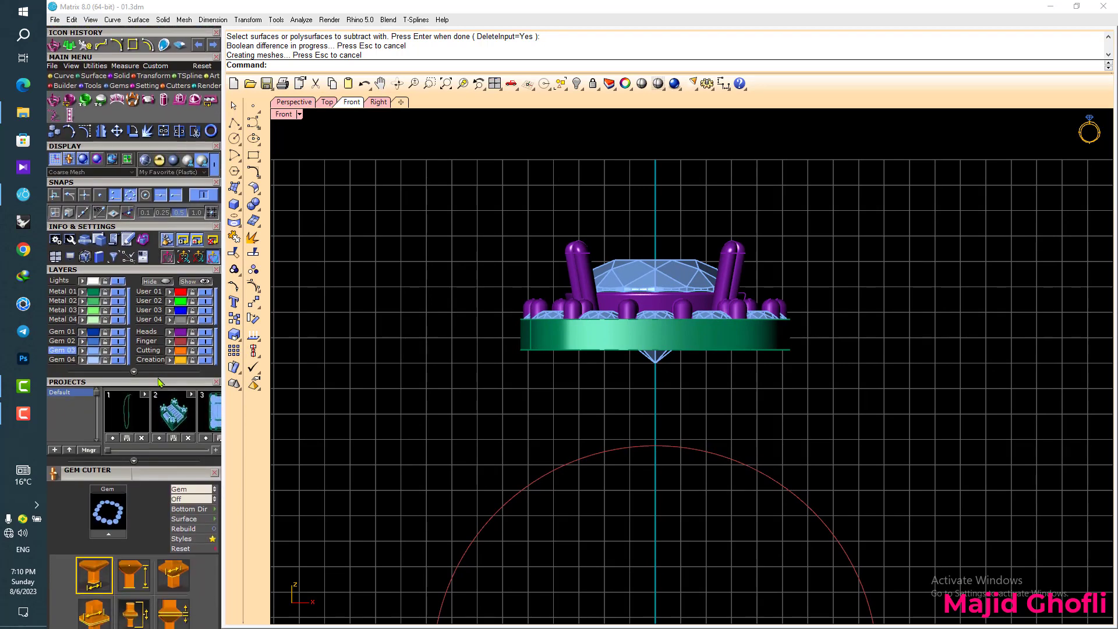
pyautogui.click(124, 46)
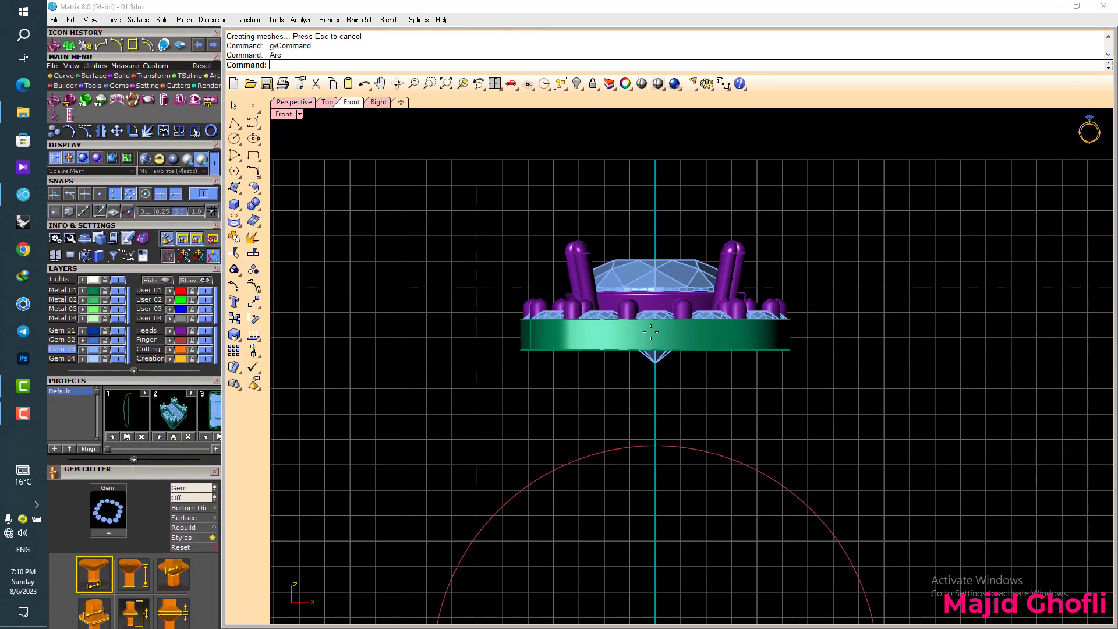
pyautogui.click(790, 349)
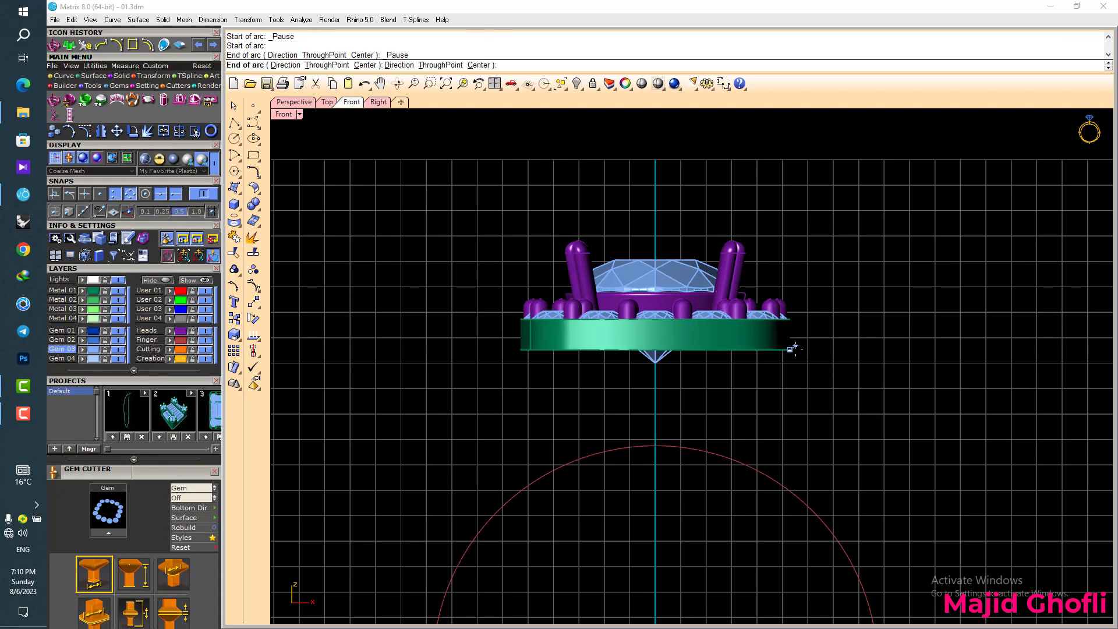
pyautogui.click(744, 464)
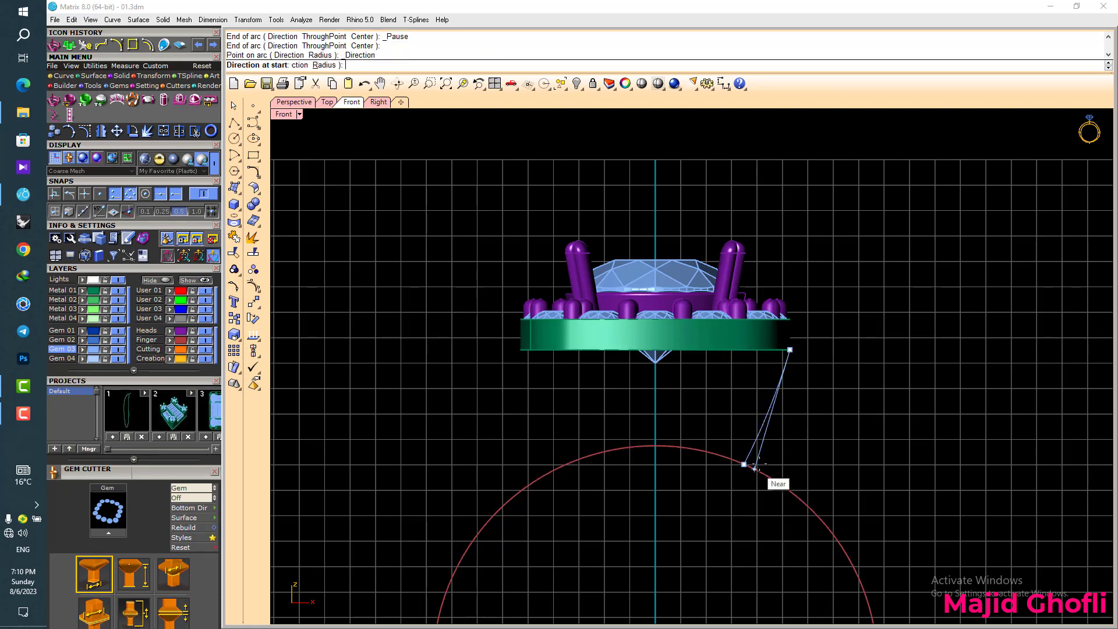
pyautogui.click(776, 454)
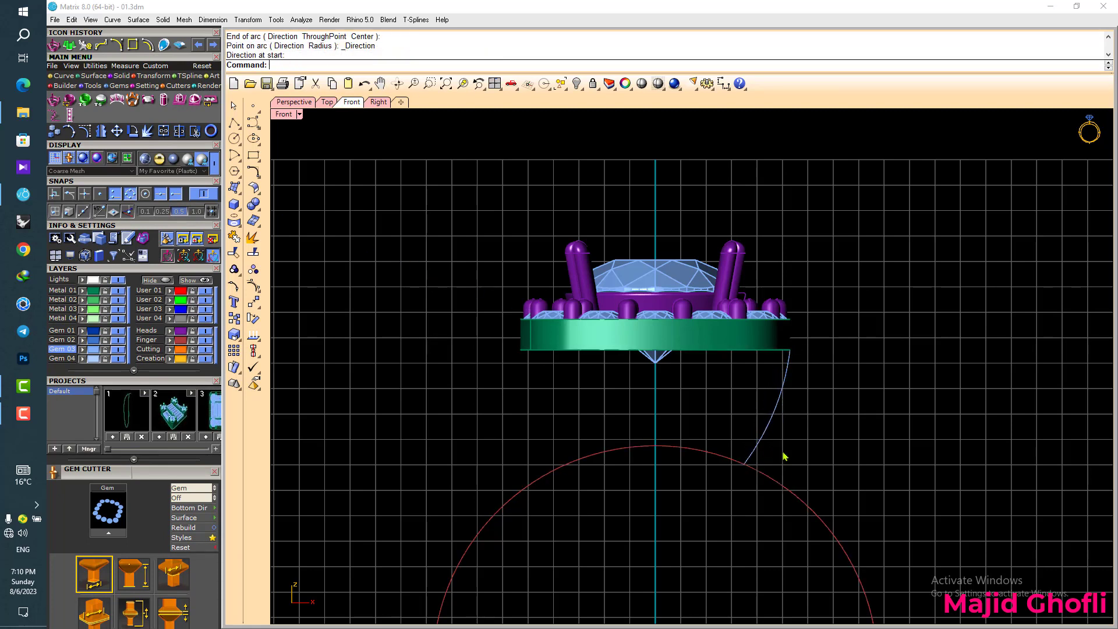
pyautogui.moveTo(784, 457); pyautogui.dragTo(798, 412, button='right')
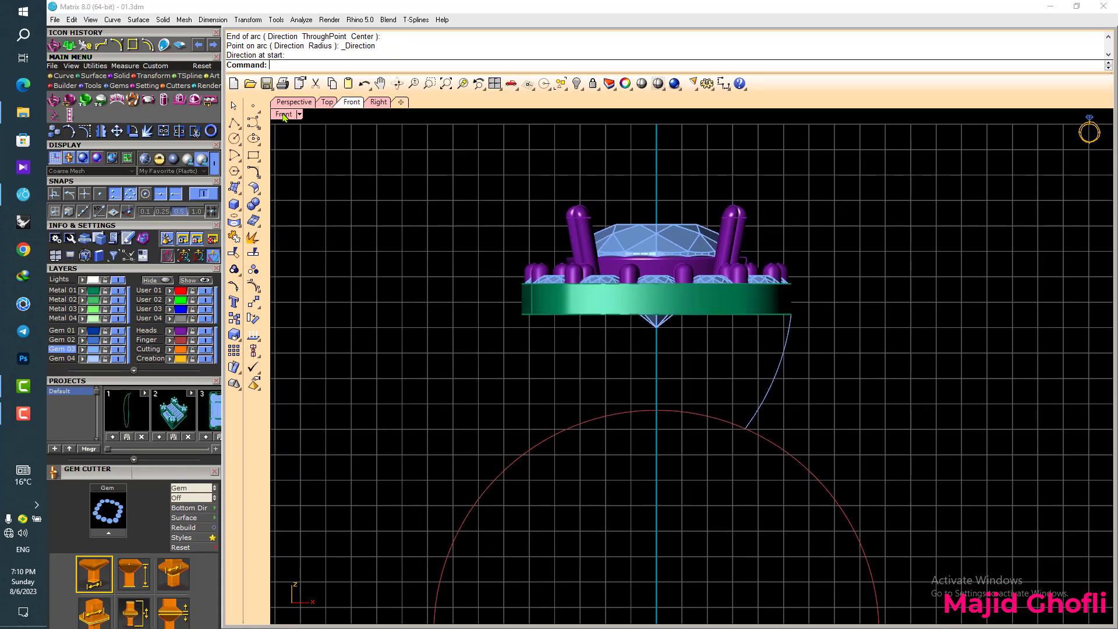
# - Sweep the arc along the cushion base's lower outer edge with a one-rail Freeform sweep, without simplifying the cross section
pyautogui.doubleClick(284, 115)
pyautogui.doubleClick(724, 115)
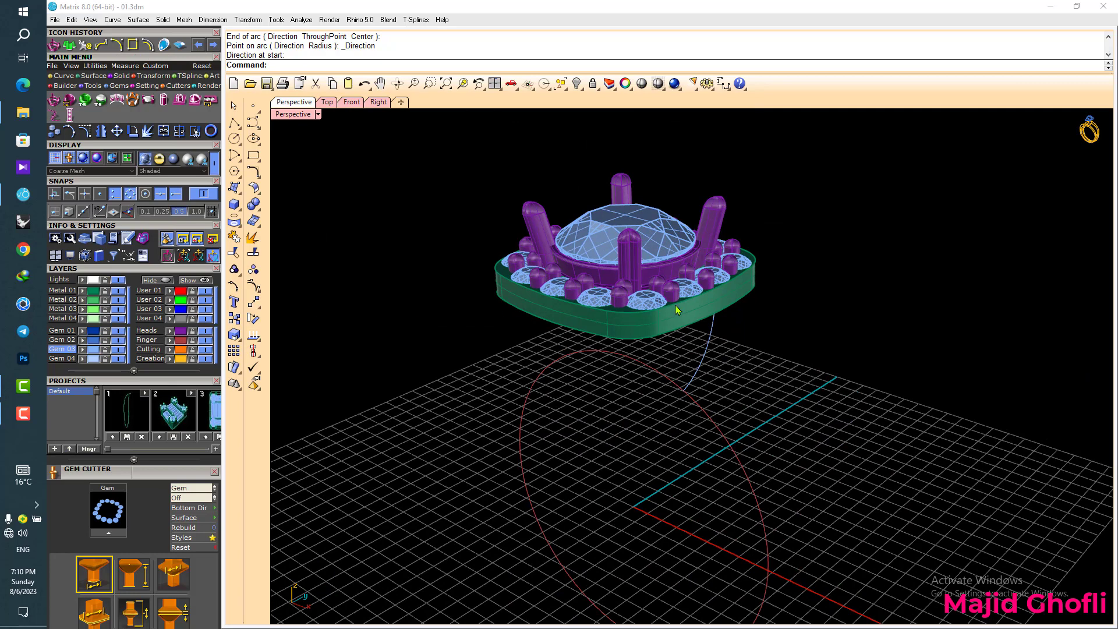
pyautogui.scroll(2, 677, 310)
pyautogui.click(64, 76)
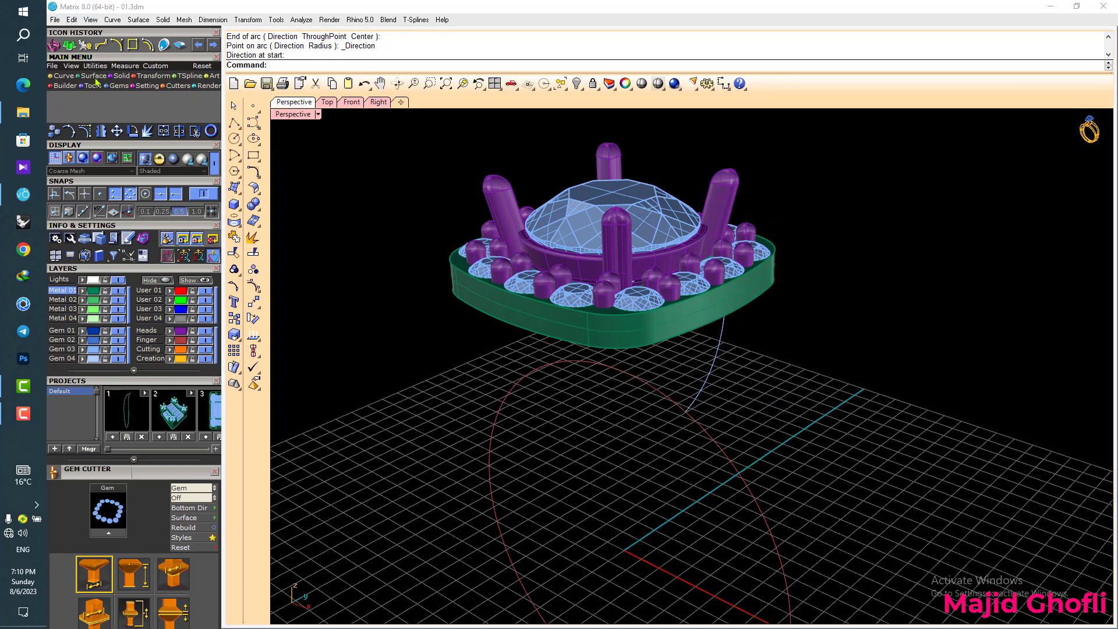
pyautogui.click(54, 102)
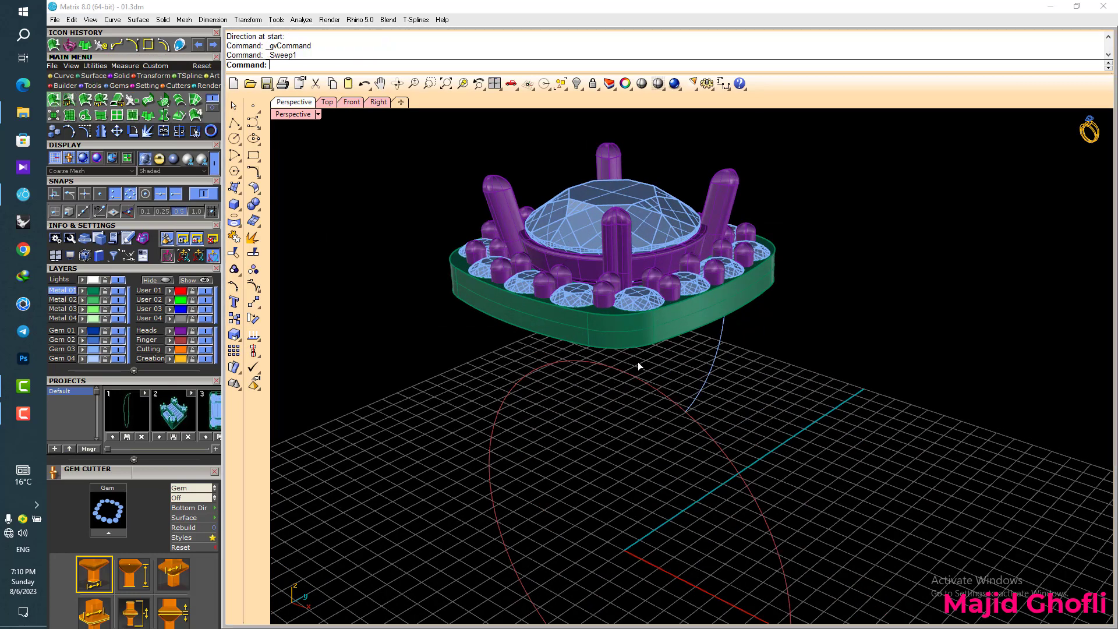
pyautogui.click(691, 336)
pyautogui.click(740, 364)
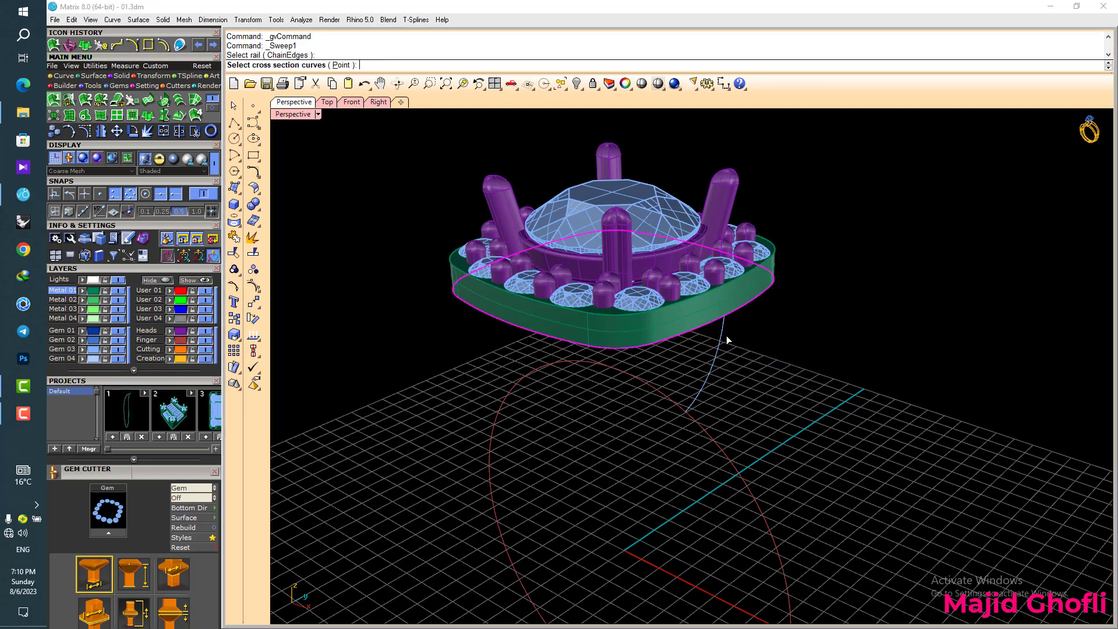
pyautogui.click(720, 333)
pyautogui.press('Return')
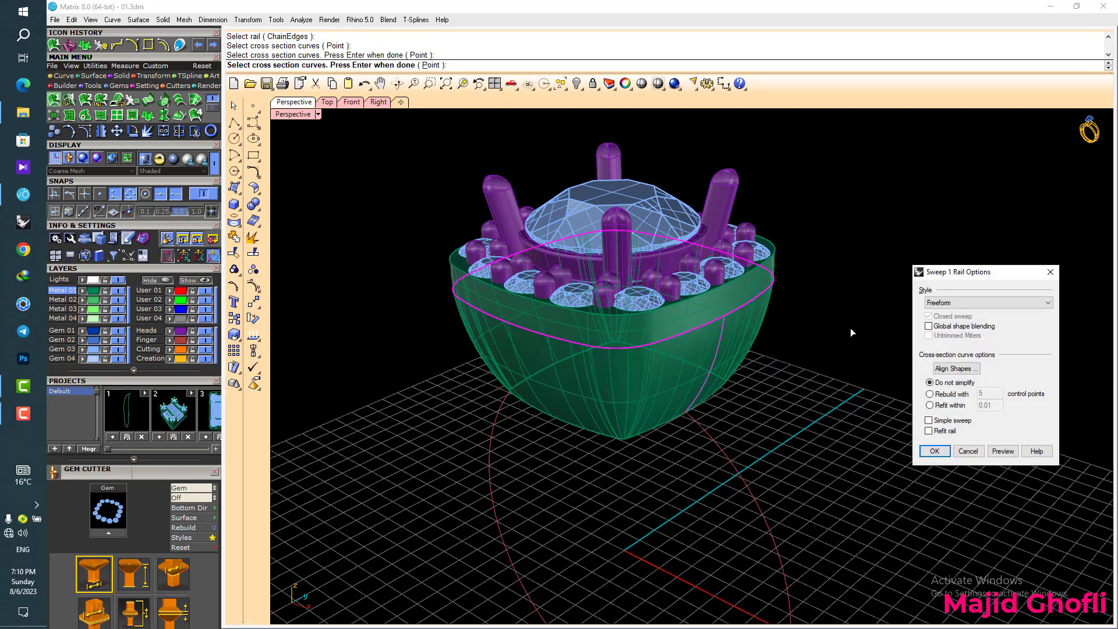
pyautogui.click(933, 451)
# - Offset the swept surface inward by 0.8 as a solid, flipping the direction
pyautogui.moveTo(649, 429); pyautogui.dragTo(636, 379, button='right')
pyautogui.click(637, 379)
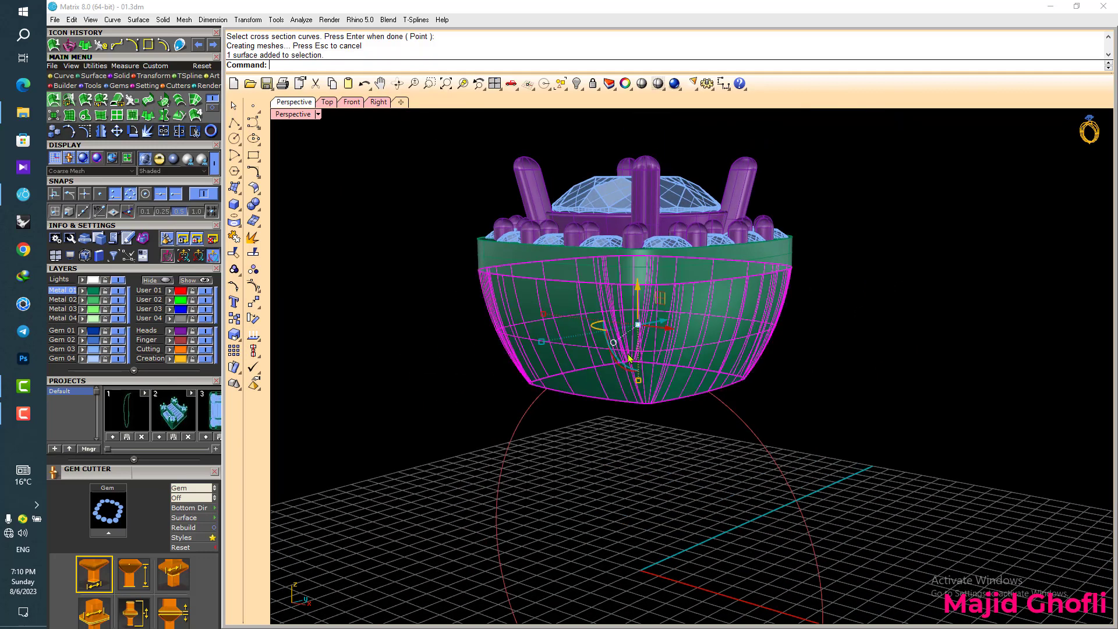
pyautogui.click(120, 77)
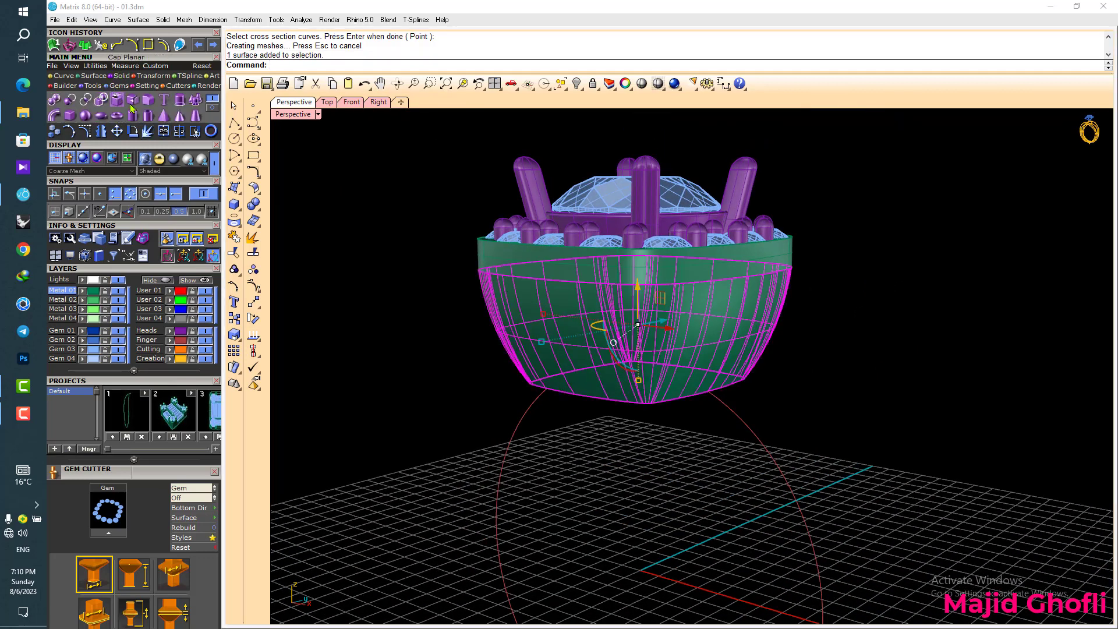
pyautogui.click(94, 77)
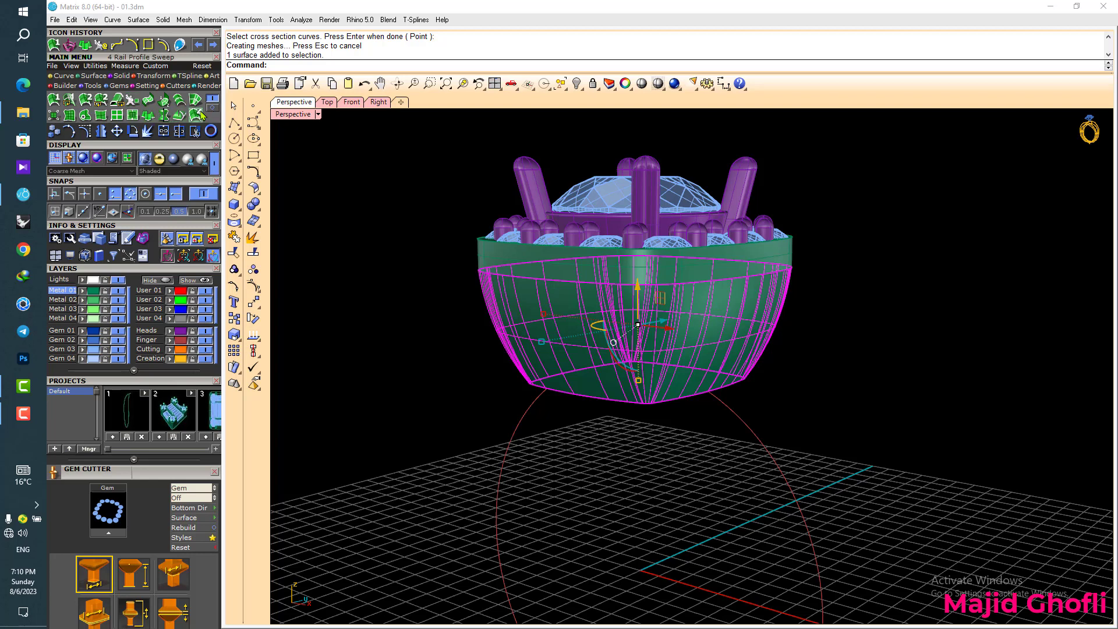
pyautogui.click(212, 109)
pyautogui.click(115, 101)
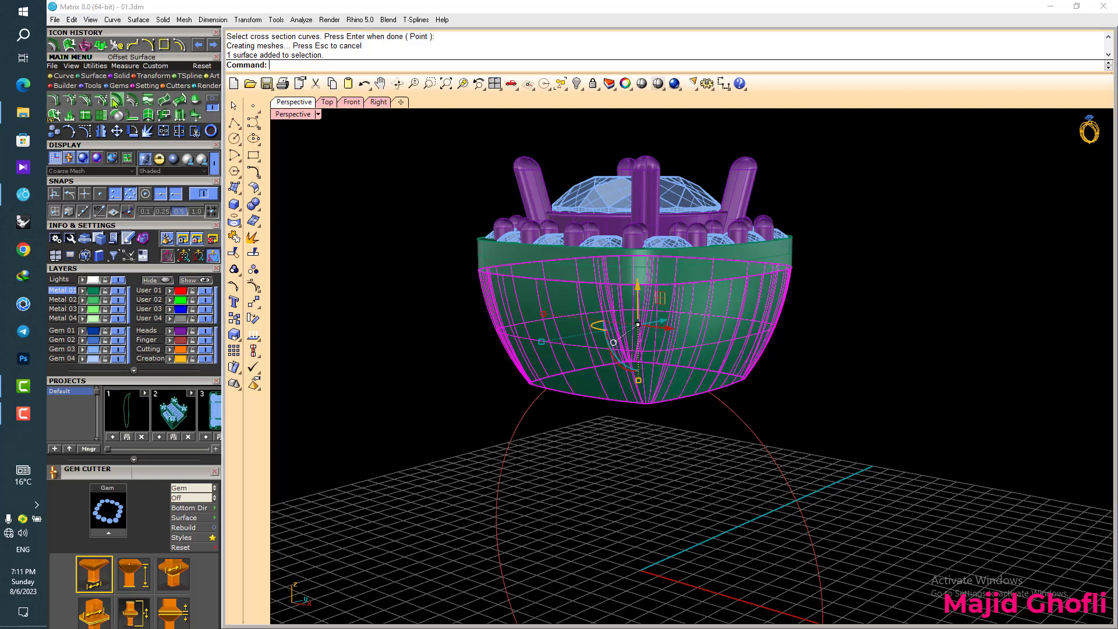
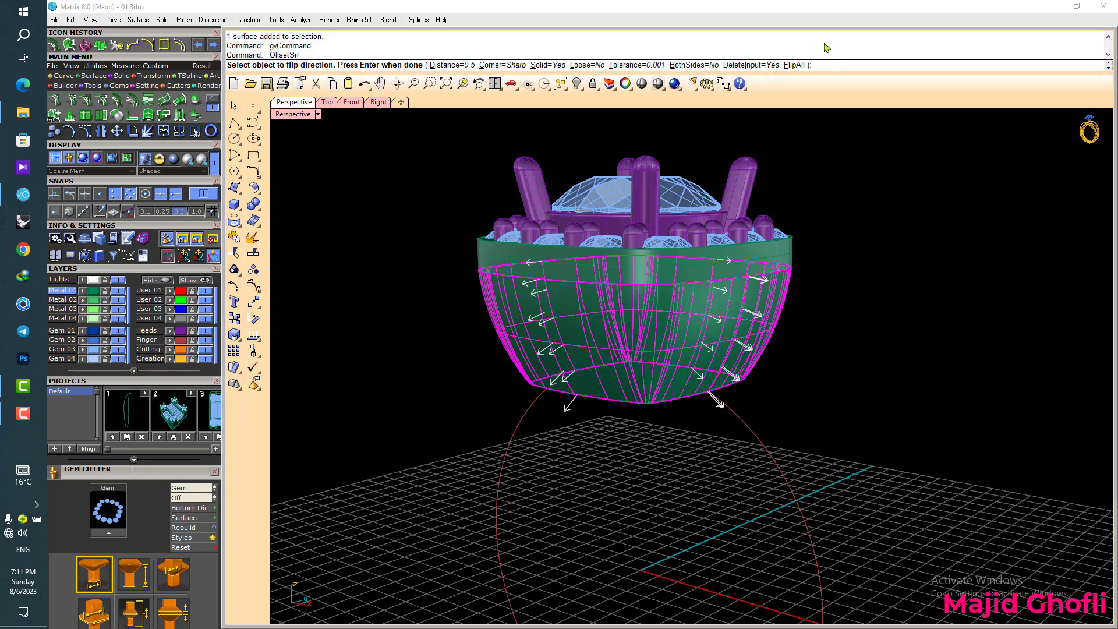
pyautogui.click(795, 66)
pyautogui.moveTo(849, 254); pyautogui.dragTo(822, 269, button='right')
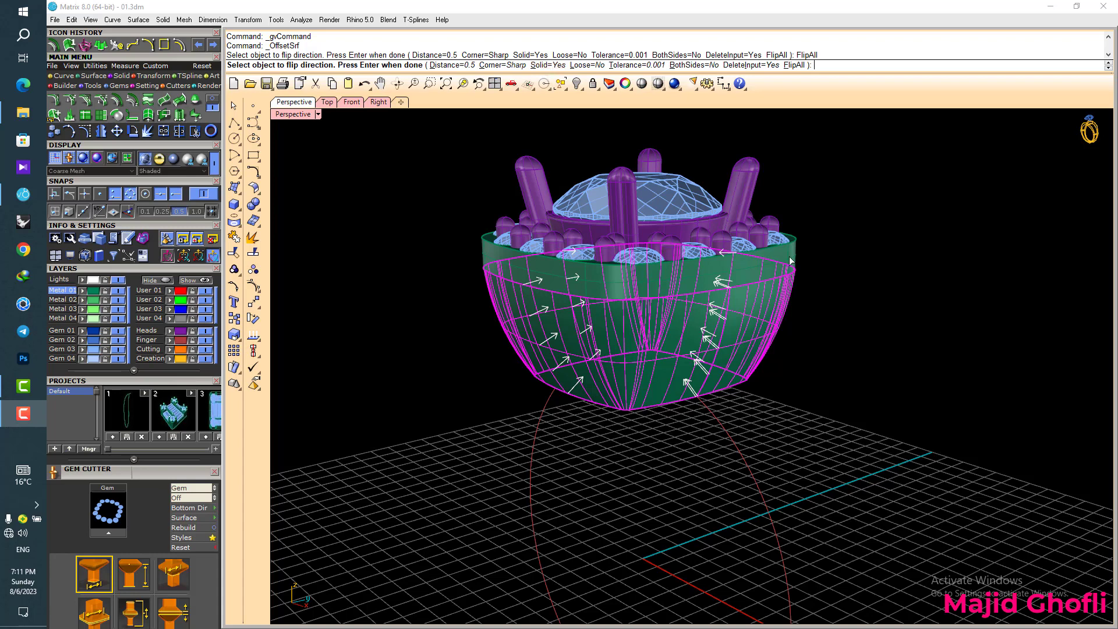
pyautogui.press('Return')
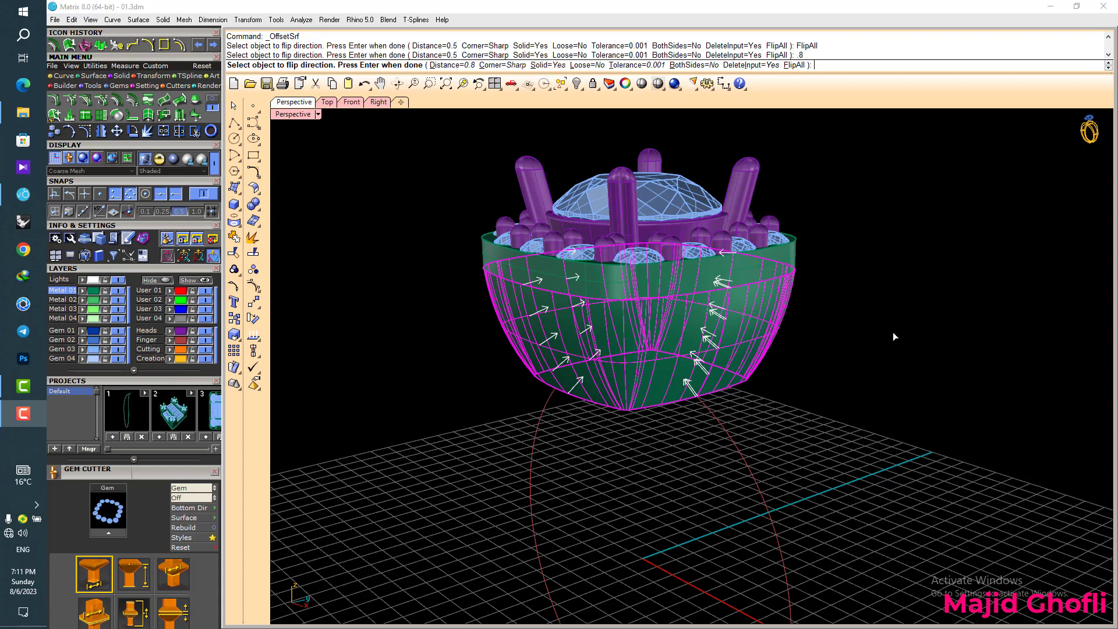
pyautogui.press('Return')
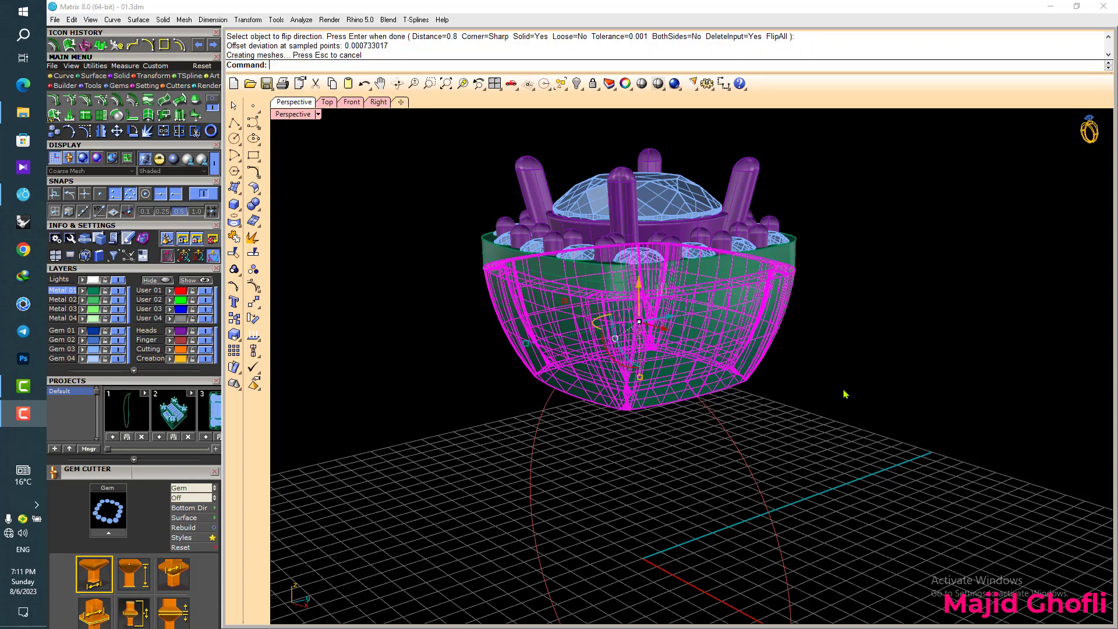
# - Undo the surface offset and the one-rail sweep
pyautogui.moveTo(708, 439); pyautogui.dragTo(753, 213, button='right')
pyautogui.hotkey('ctrl', 'z')
pyautogui.hotkey('ctrl', 'z')
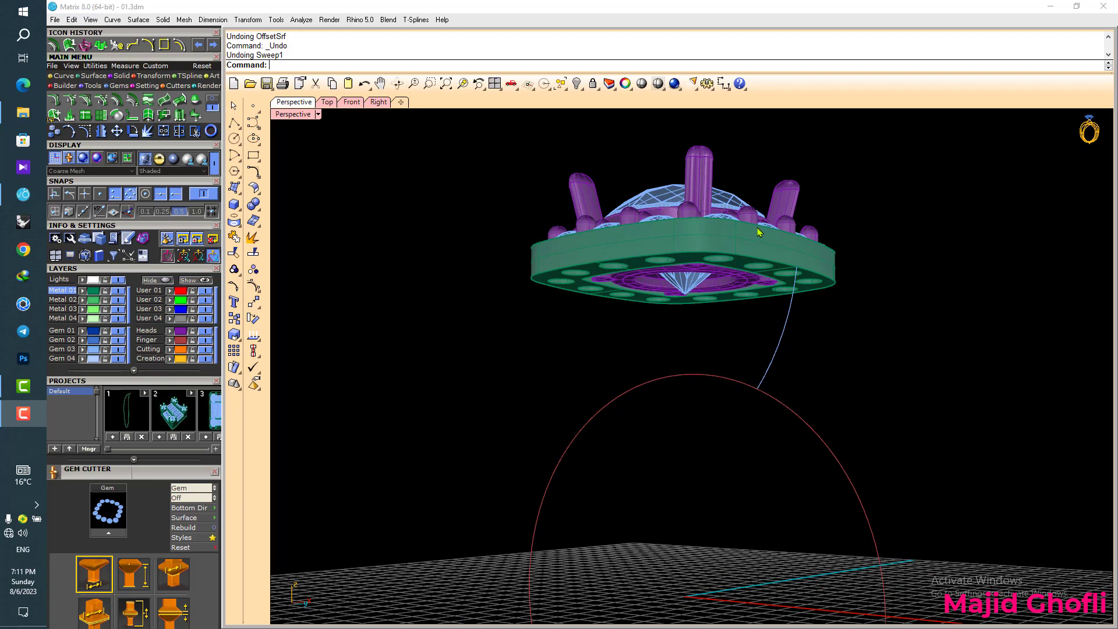
# - Move the cushion outline curve down onto the finger circle and scale it down to meet the arc's lower end
pyautogui.click(671, 223)
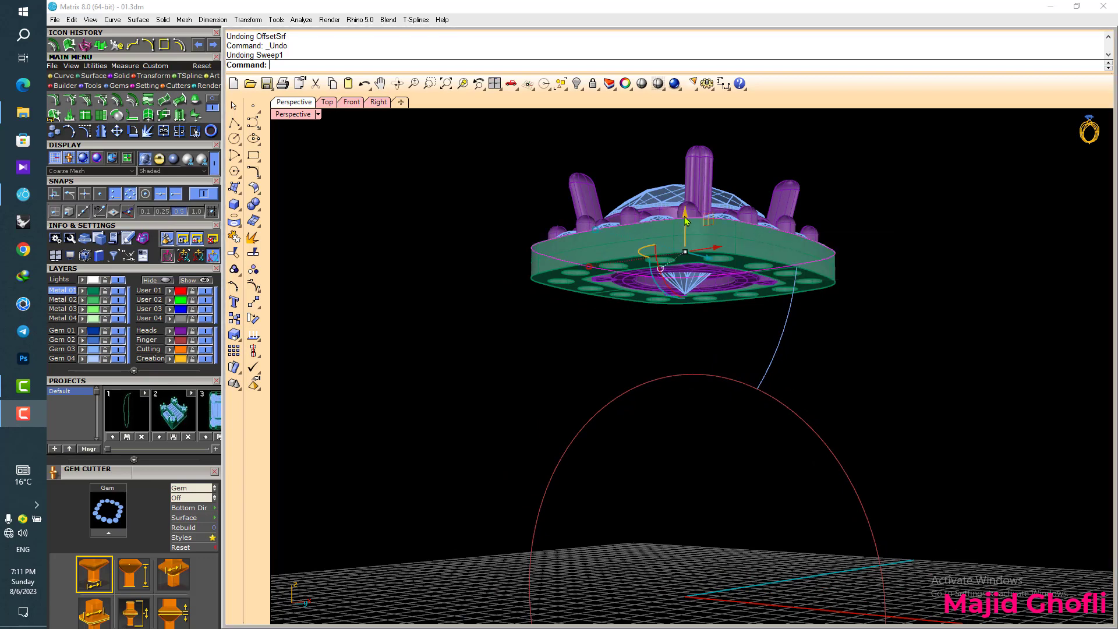
pyautogui.moveTo(685, 225); pyautogui.dragTo(685, 399)
pyautogui.scroll(3, 585, 415)
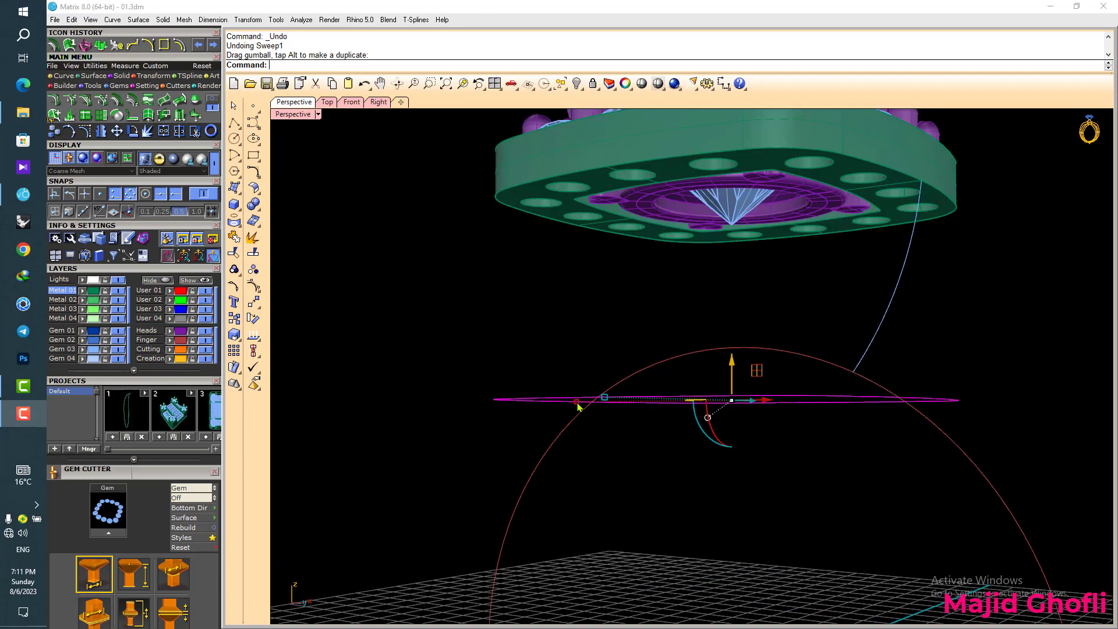
pyautogui.moveTo(577, 404); pyautogui.dragTo(651, 404)
pyautogui.moveTo(674, 368); pyautogui.dragTo(545, 277, button='right')
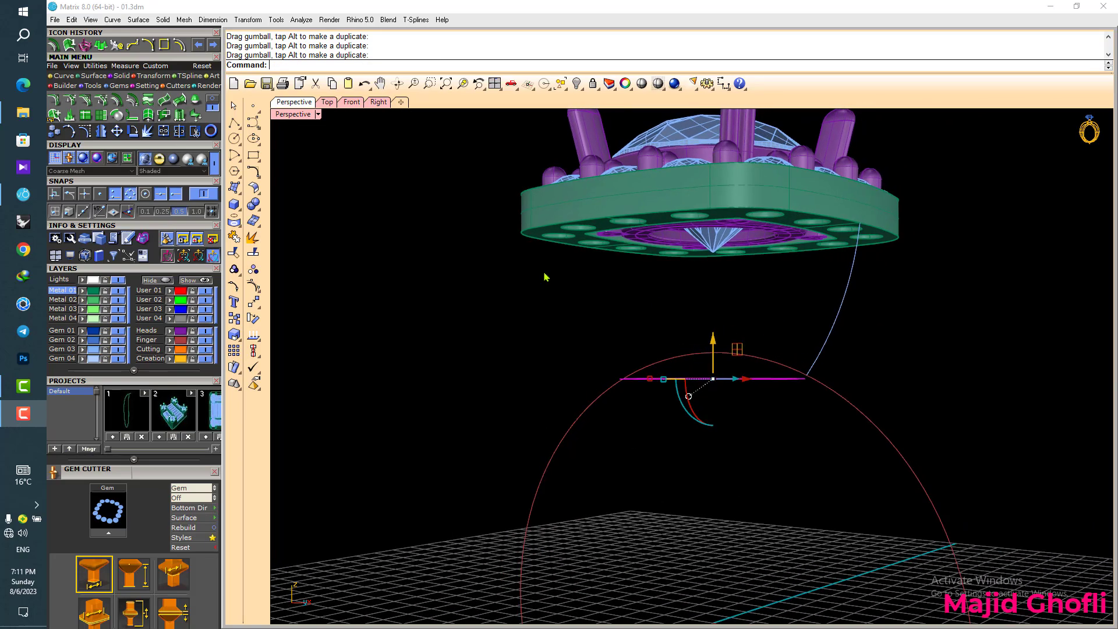
# - Duplicate the lower outer edge of the cushion base as a curve with DupEdge
pyautogui.click(72, 77)
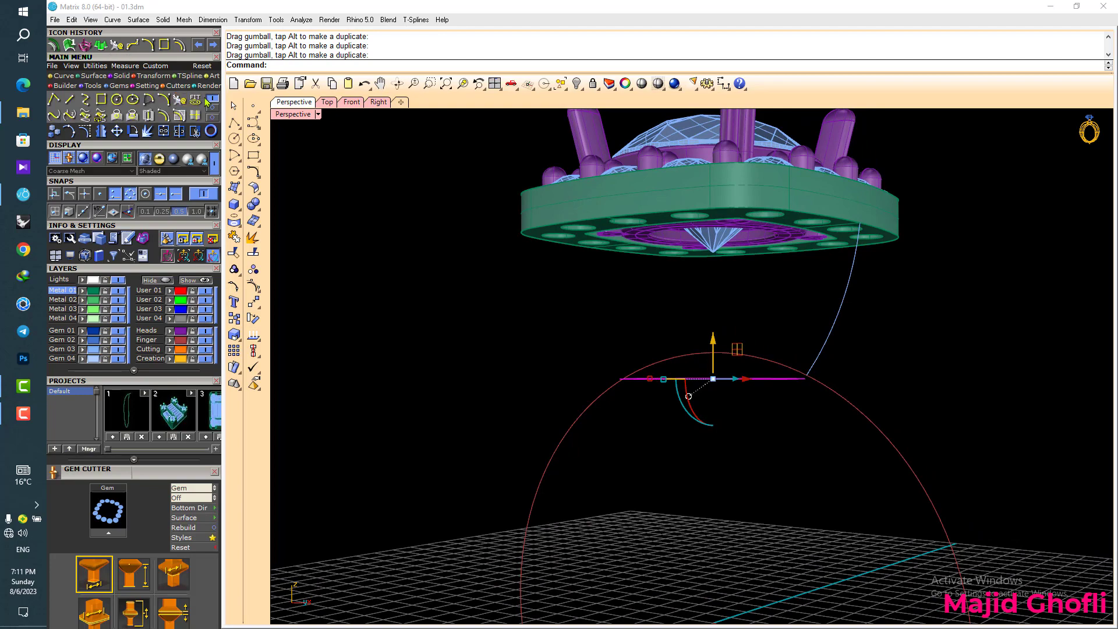
pyautogui.click(181, 115)
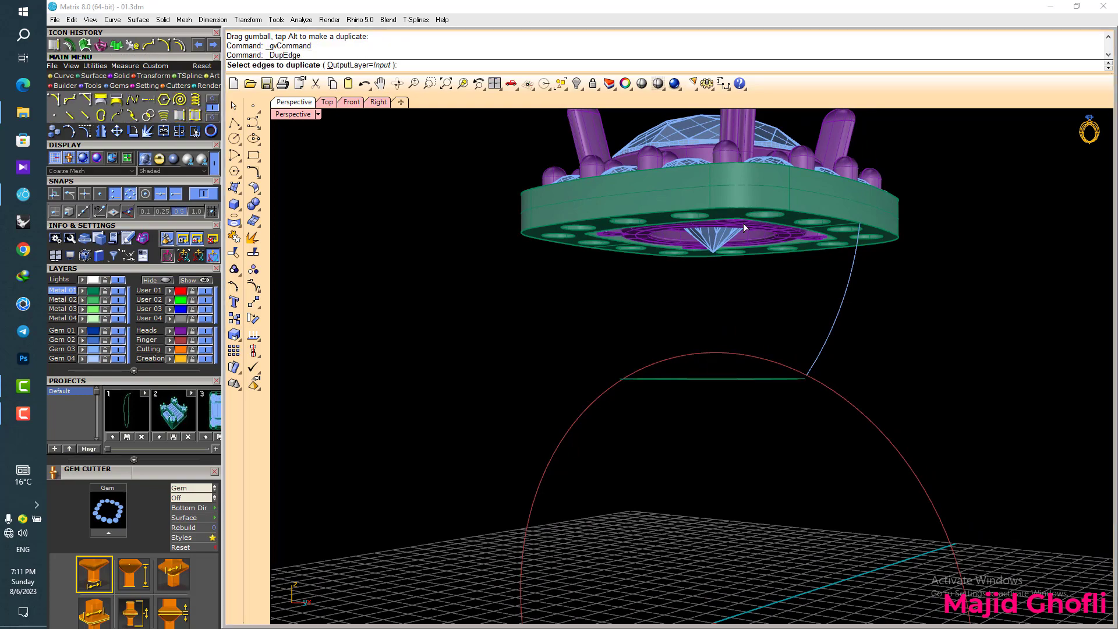
pyautogui.click(735, 209)
pyautogui.rightClick(921, 269)
pyautogui.moveTo(894, 284); pyautogui.dragTo(769, 372, button='right')
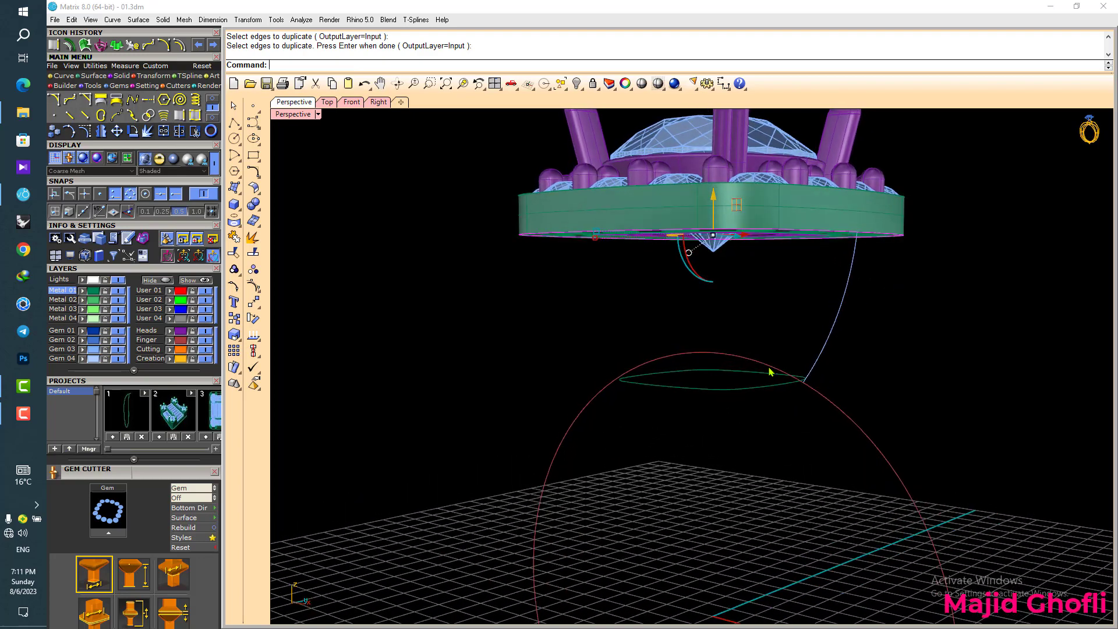
# - Loft a surface between the cushion base's lower edge curve and the small cushion curve at the finger circle
pyautogui.click(726, 392)
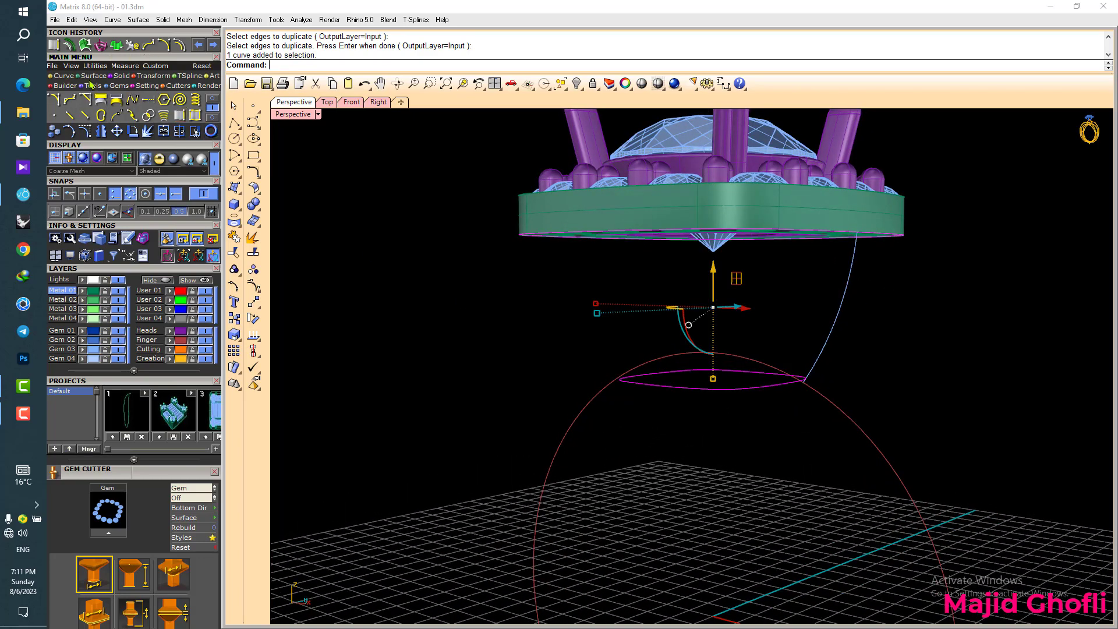
pyautogui.click(93, 85)
pyautogui.click(214, 100)
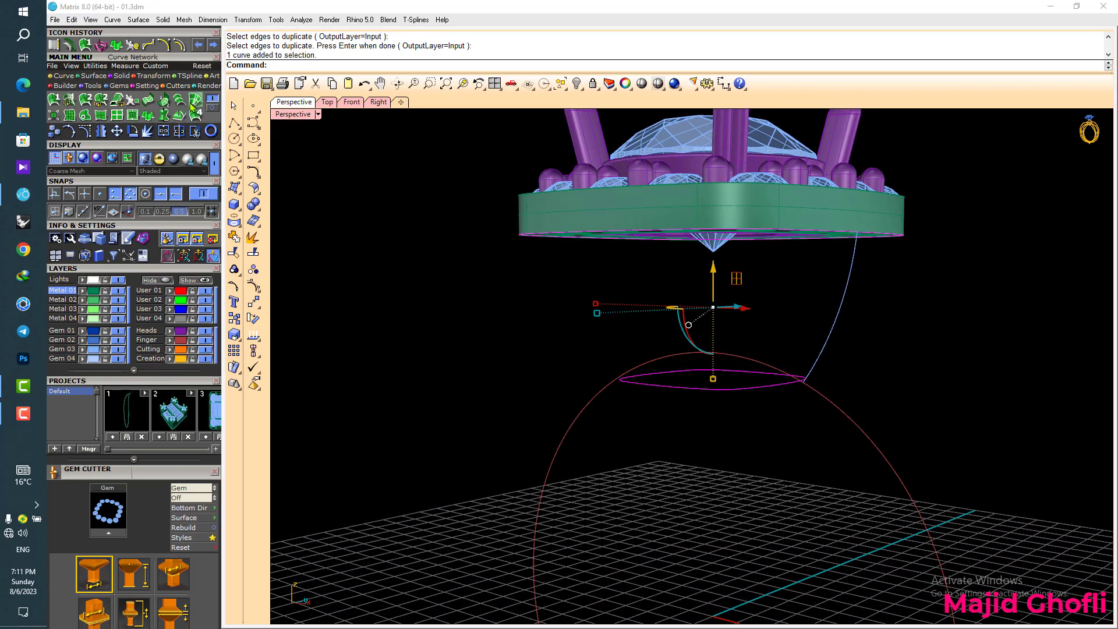
pyautogui.click(181, 103)
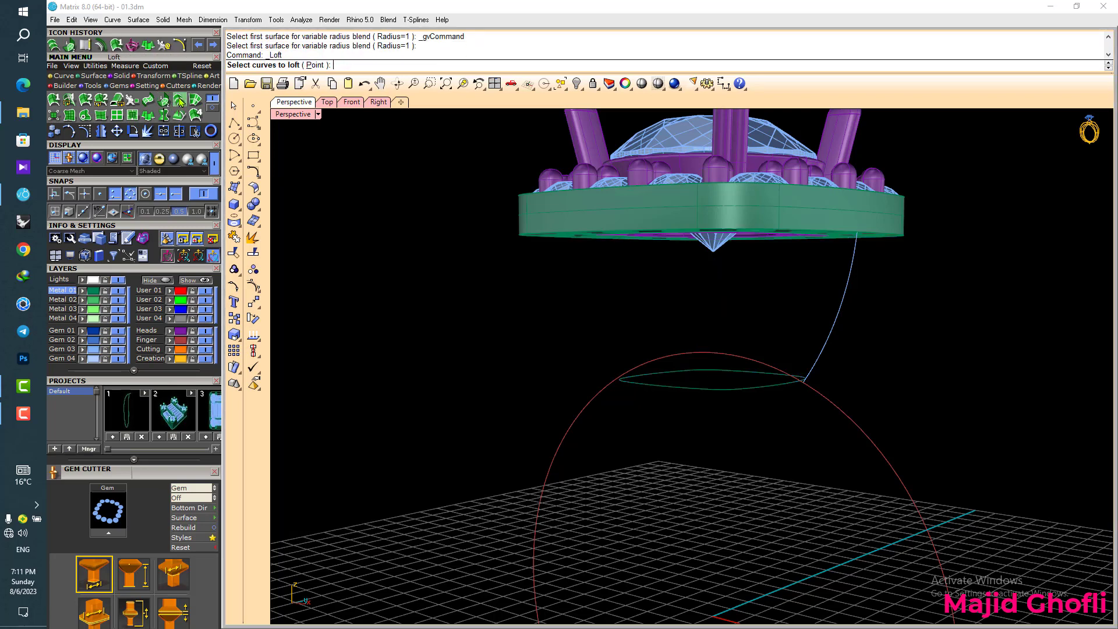
pyautogui.click(662, 386)
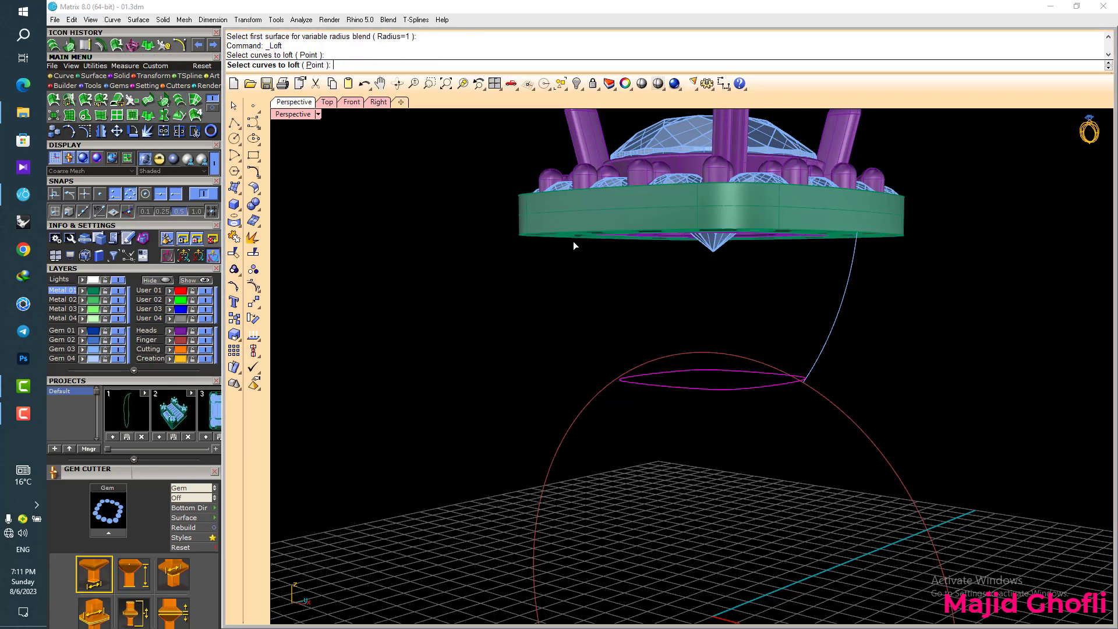
pyautogui.press('Return')
pyautogui.press('Return')
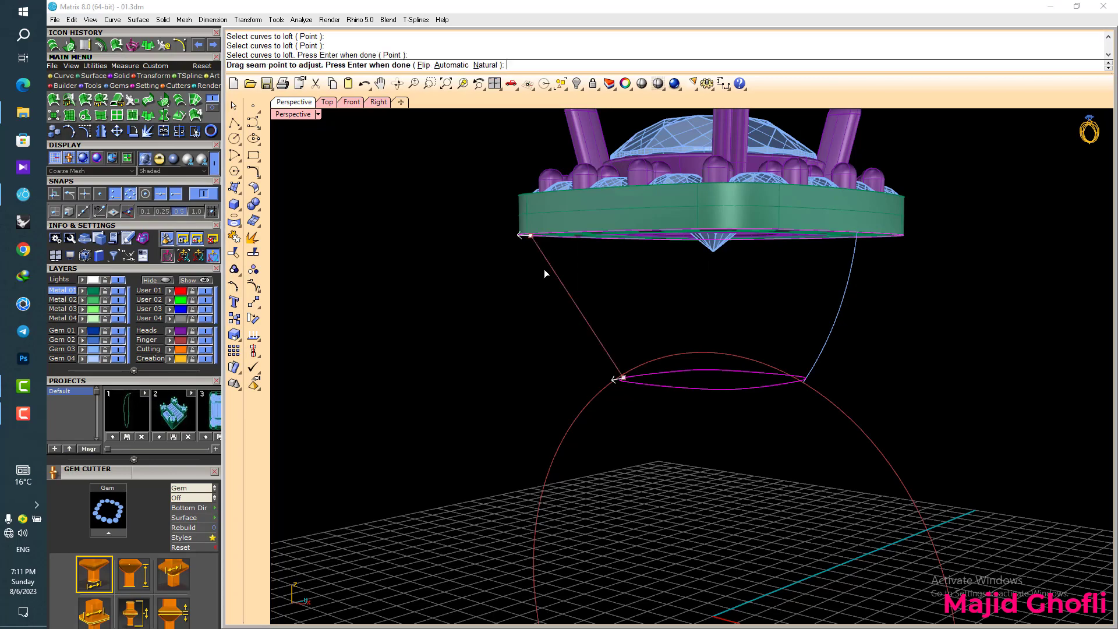
pyautogui.press('Return')
pyautogui.press('Return')
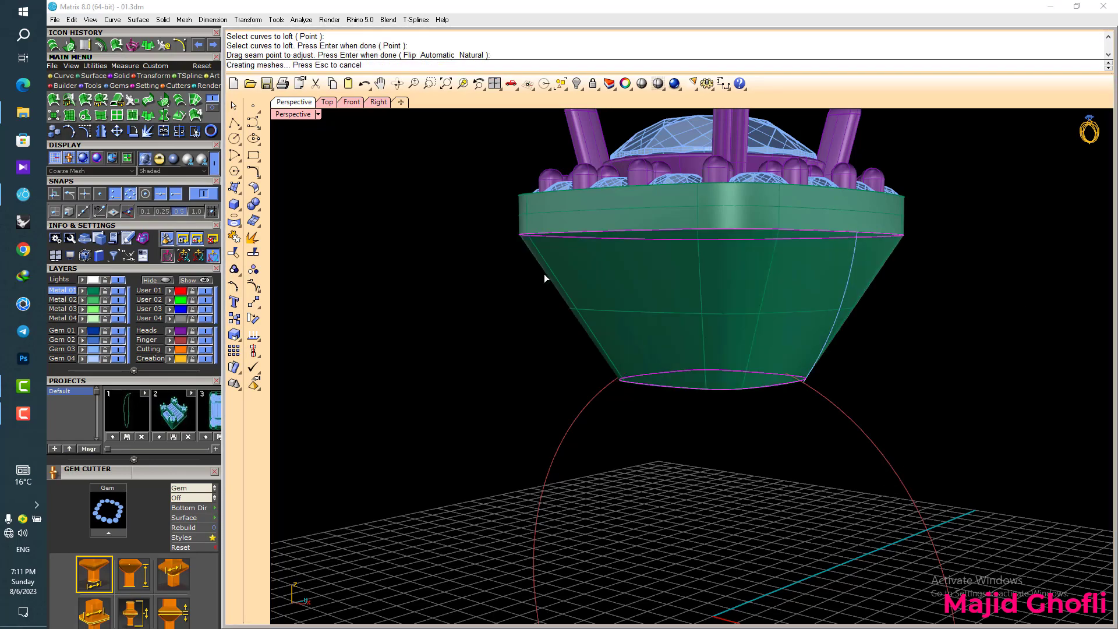
# - Undo the loft between the cushion base's lower edge and the small cushion curve
pyautogui.moveTo(571, 308); pyautogui.dragTo(562, 332, button='right')
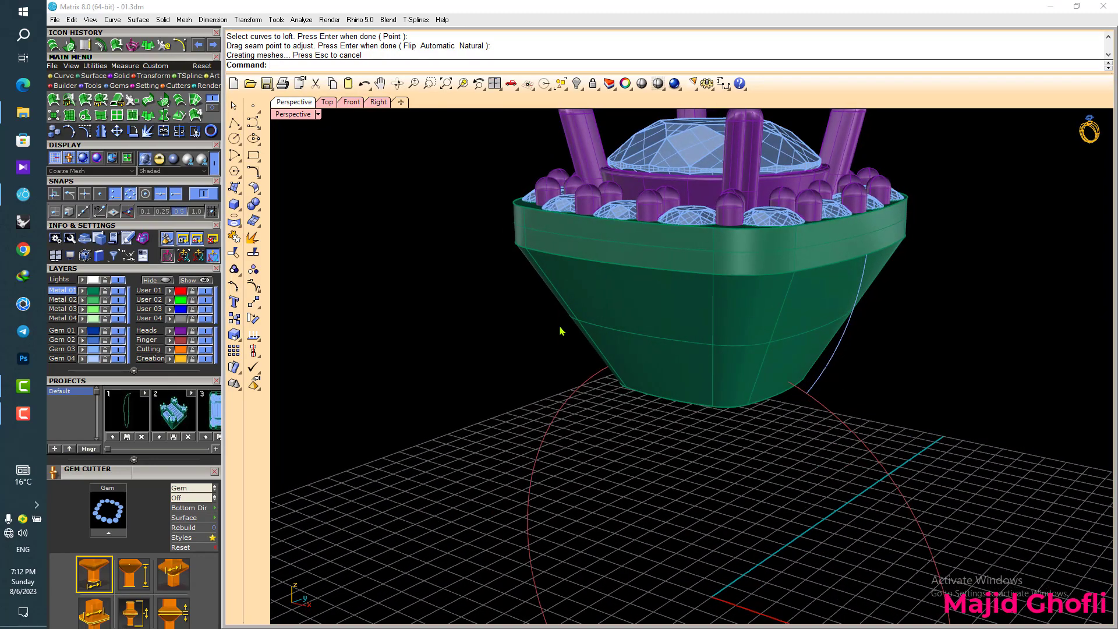
pyautogui.hotkey('ctrl', 'z')
pyautogui.moveTo(681, 369); pyautogui.dragTo(732, 396, button='right')
# - Adjust the height of the small cushion curve and scale it up until its ends meet the finger circle
pyautogui.click(733, 379)
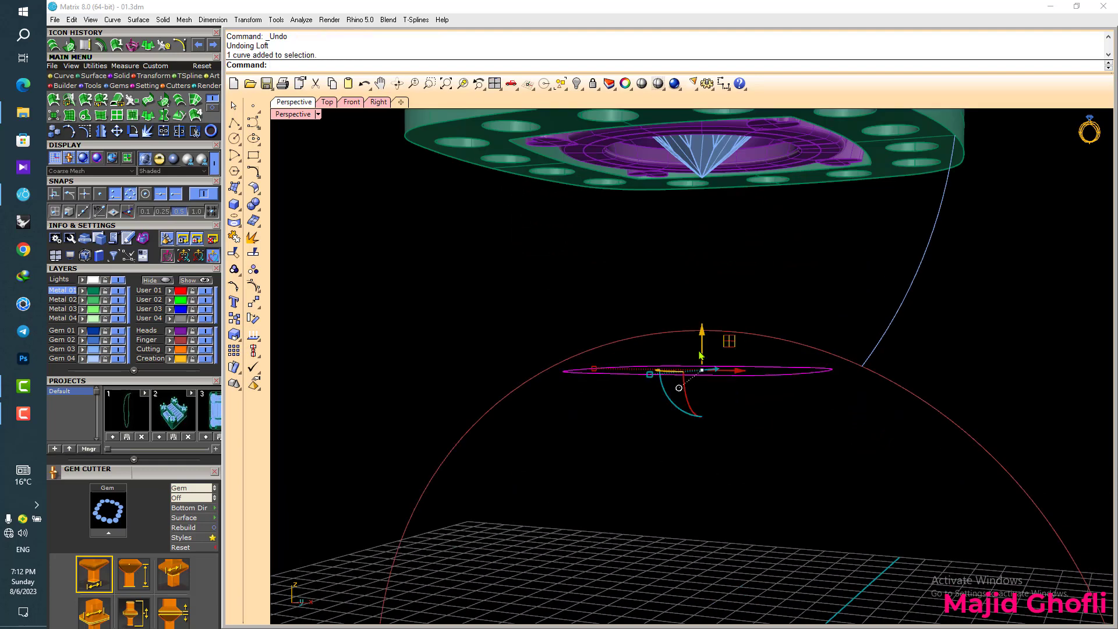
pyautogui.moveTo(701, 344); pyautogui.dragTo(727, 350)
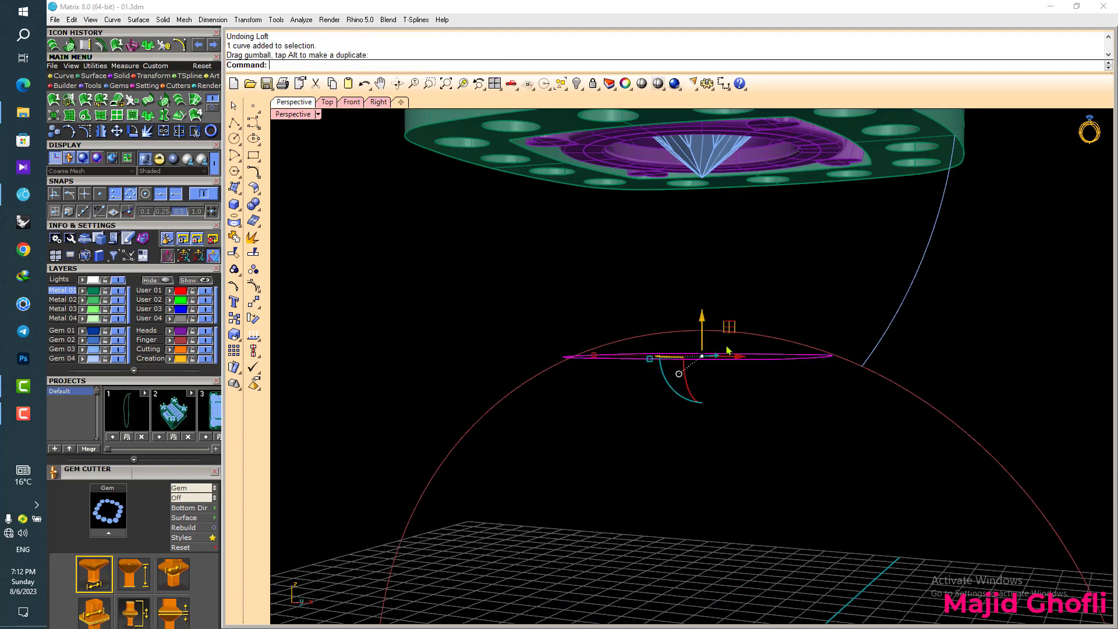
pyautogui.moveTo(735, 310)
pyautogui.mouseDown(button='right')
pyautogui.moveTo(789, 310)
pyautogui.moveTo(745, 327)
pyautogui.mouseUp(button='right')
pyautogui.moveTo(703, 327); pyautogui.dragTo(699, 338)
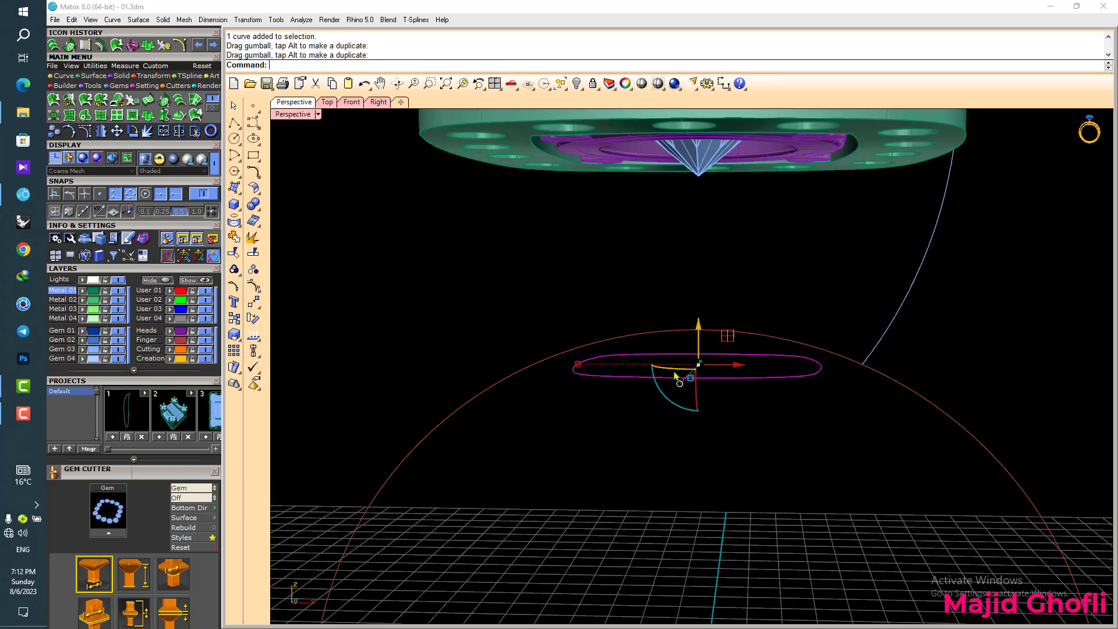
pyautogui.moveTo(580, 367); pyautogui.dragTo(558, 364)
# - Delete the old profile arc between the cushion base and the finger circle
pyautogui.moveTo(868, 416); pyautogui.dragTo(856, 413, button='right')
pyautogui.click(888, 333)
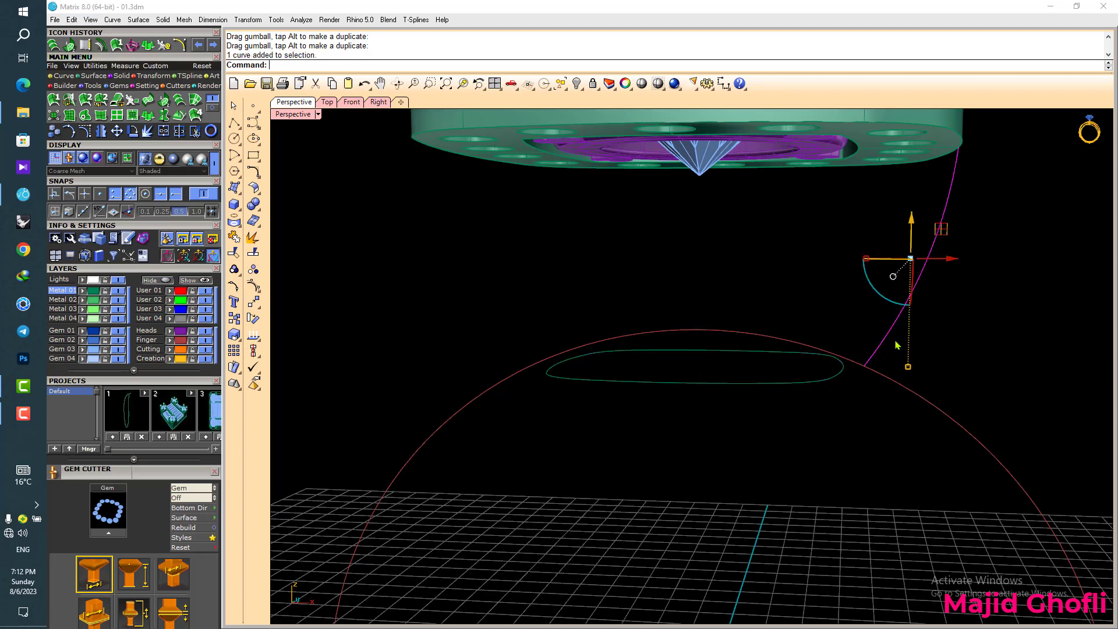
pyautogui.press('Delete')
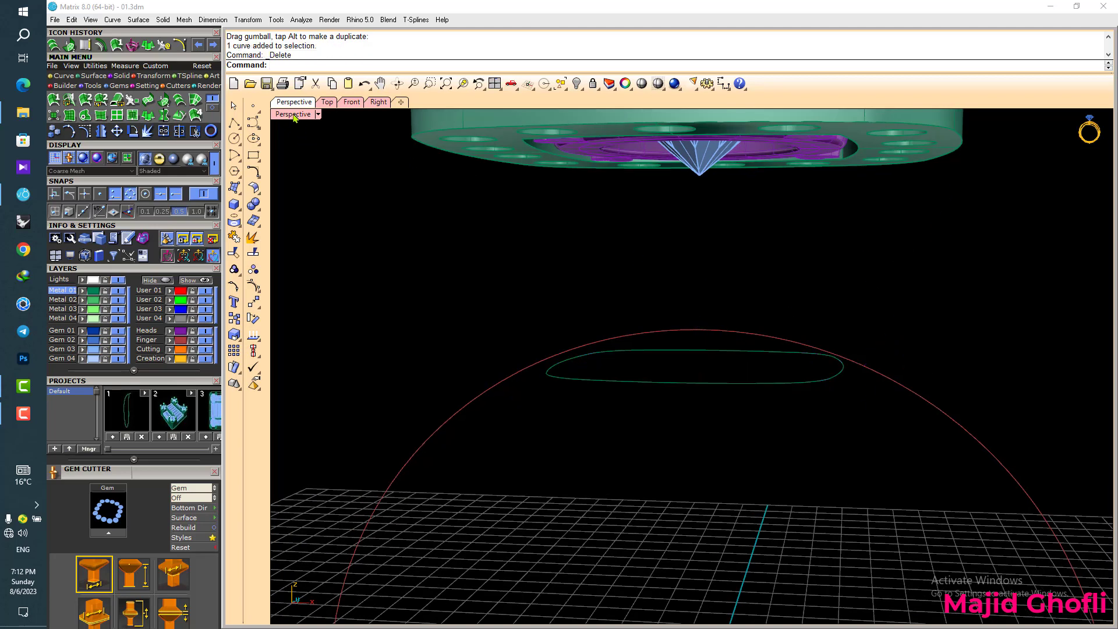
# - In the Front view, move the small cushion curve at the finger circle to the User 01 layer
pyautogui.doubleClick(294, 115)
pyautogui.doubleClick(284, 373)
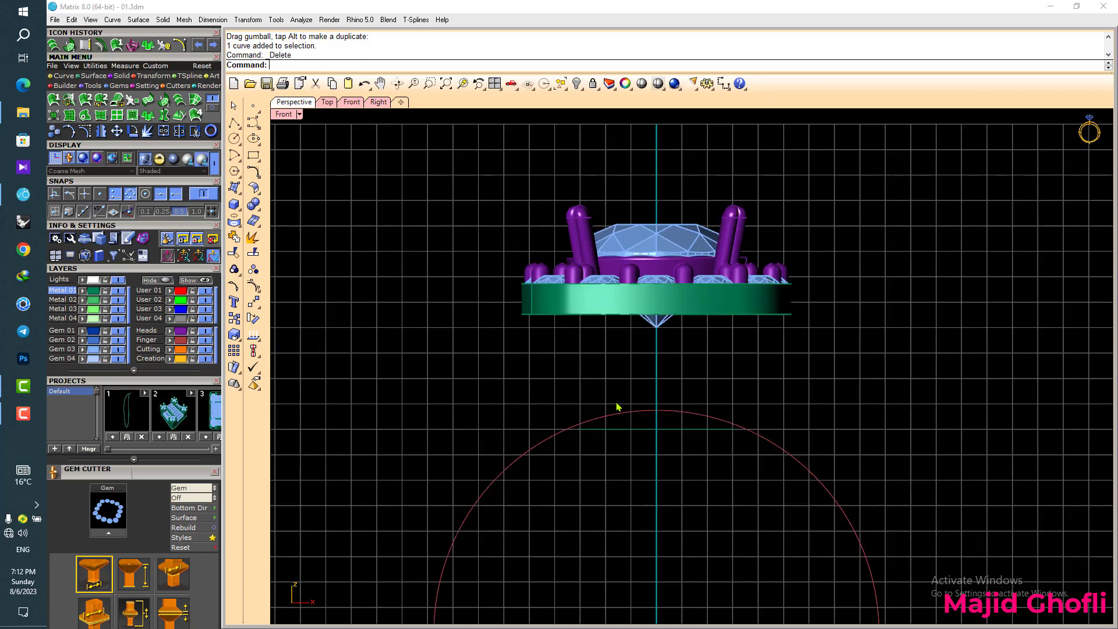
pyautogui.moveTo(540, 502); pyautogui.dragTo(798, 367)
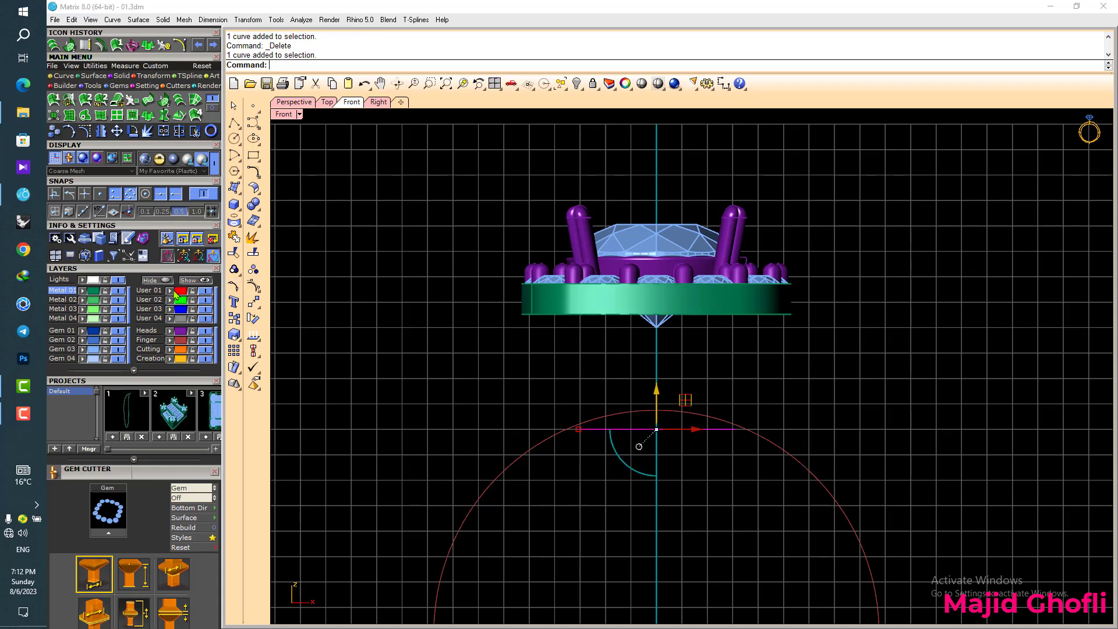
pyautogui.press('Escape')
# - Draw an outward-bulging arc by start, end and direction from the cushion base's lower right corner to the small curve's right end
pyautogui.moveTo(762, 379); pyautogui.dragTo(736, 392, button='right')
pyautogui.scroll(2, 737, 392)
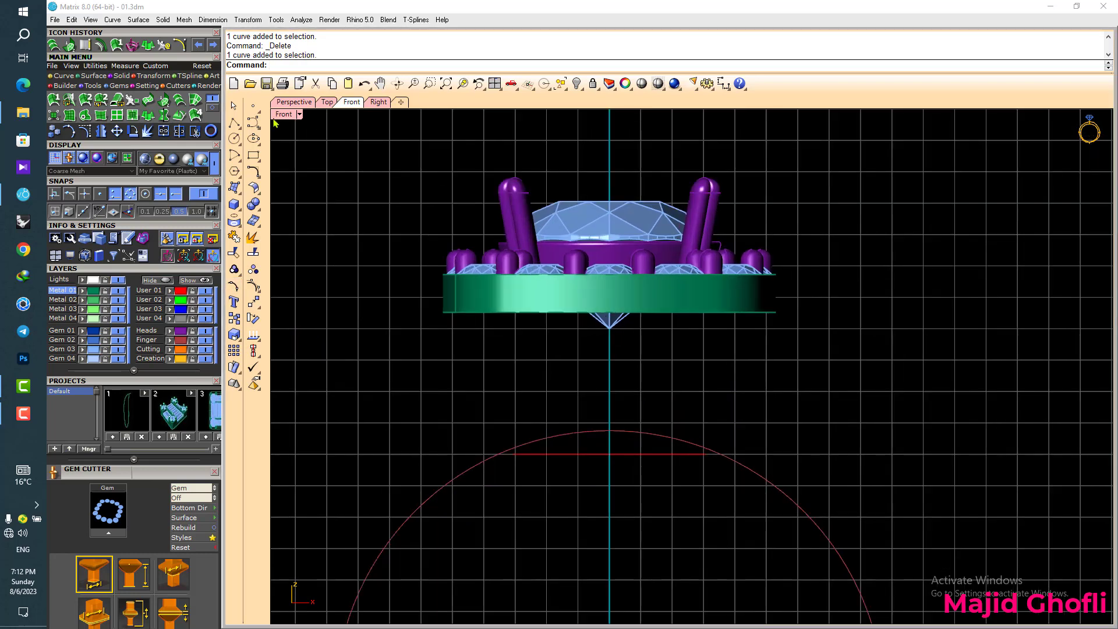
pyautogui.click(181, 45)
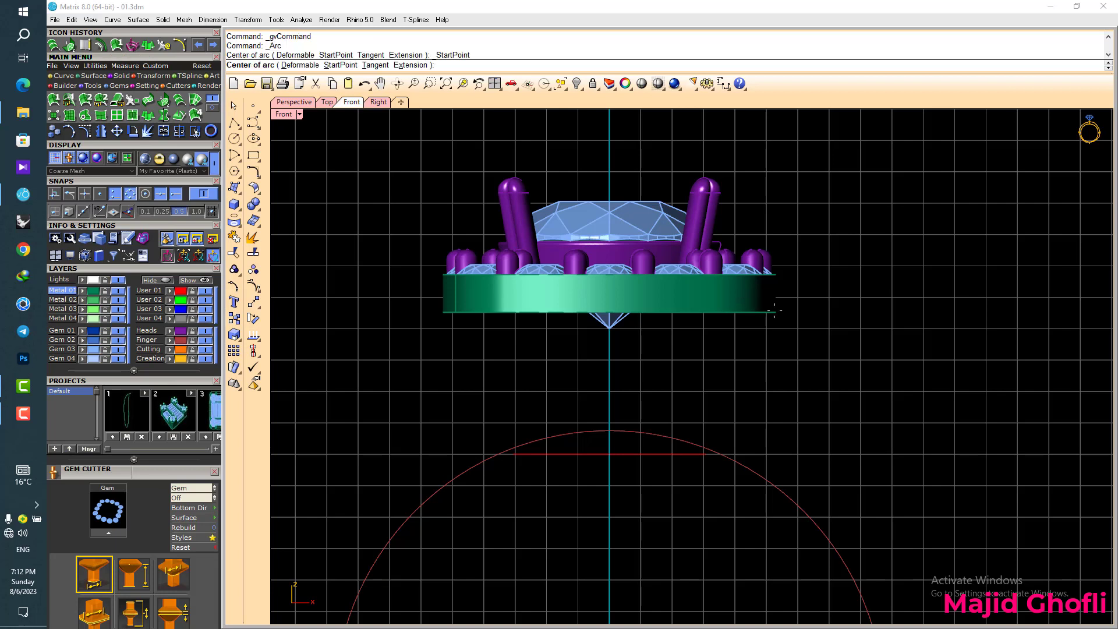
pyautogui.click(775, 313)
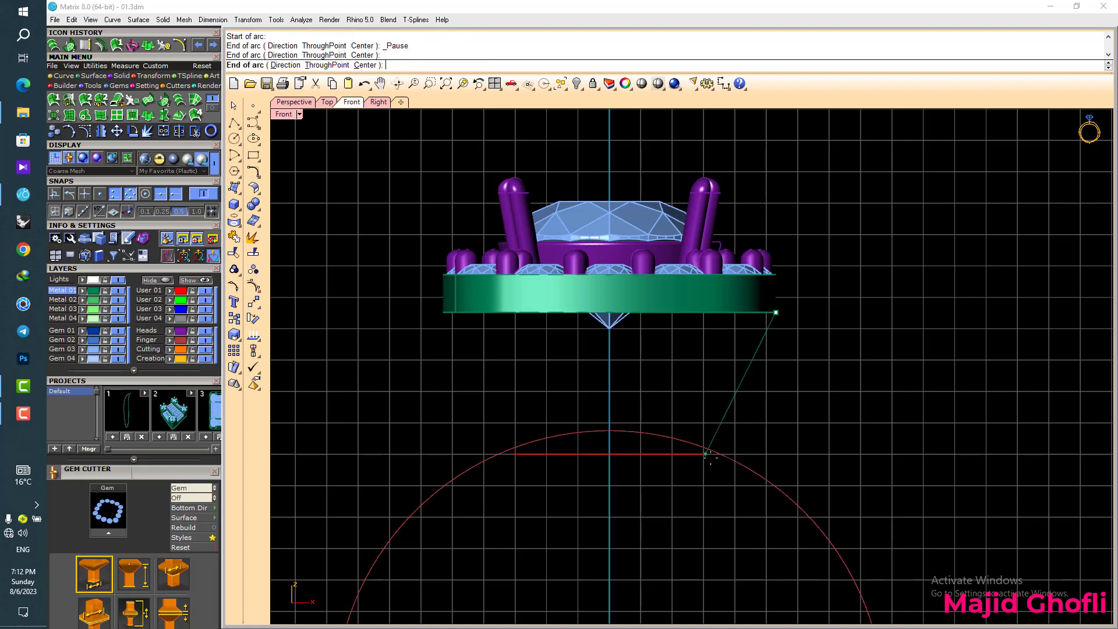
pyautogui.click(707, 454)
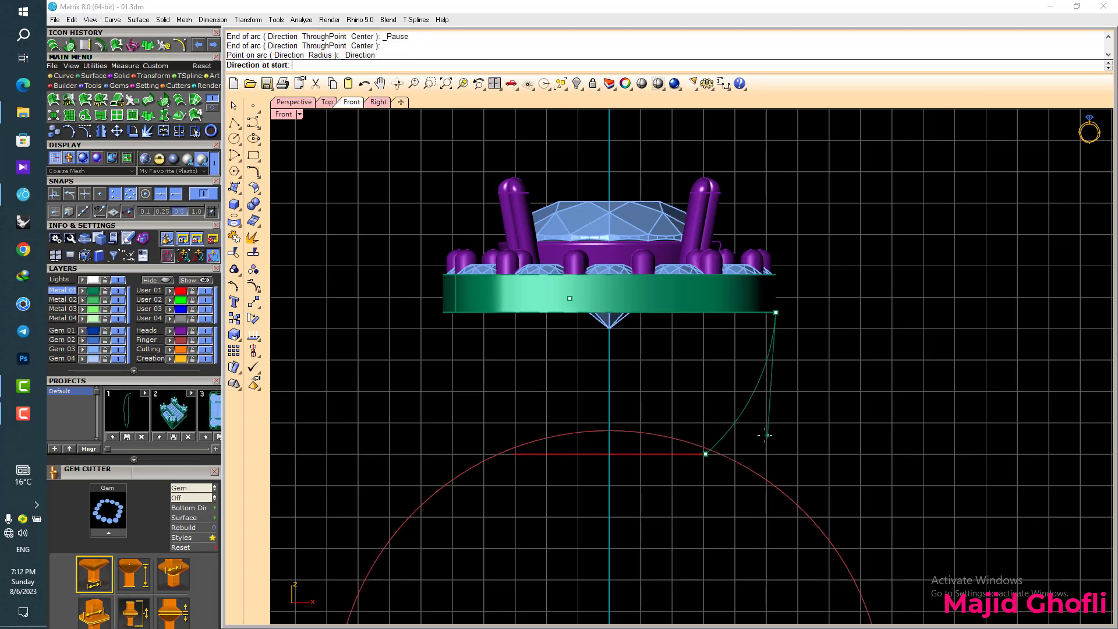
pyautogui.click(766, 436)
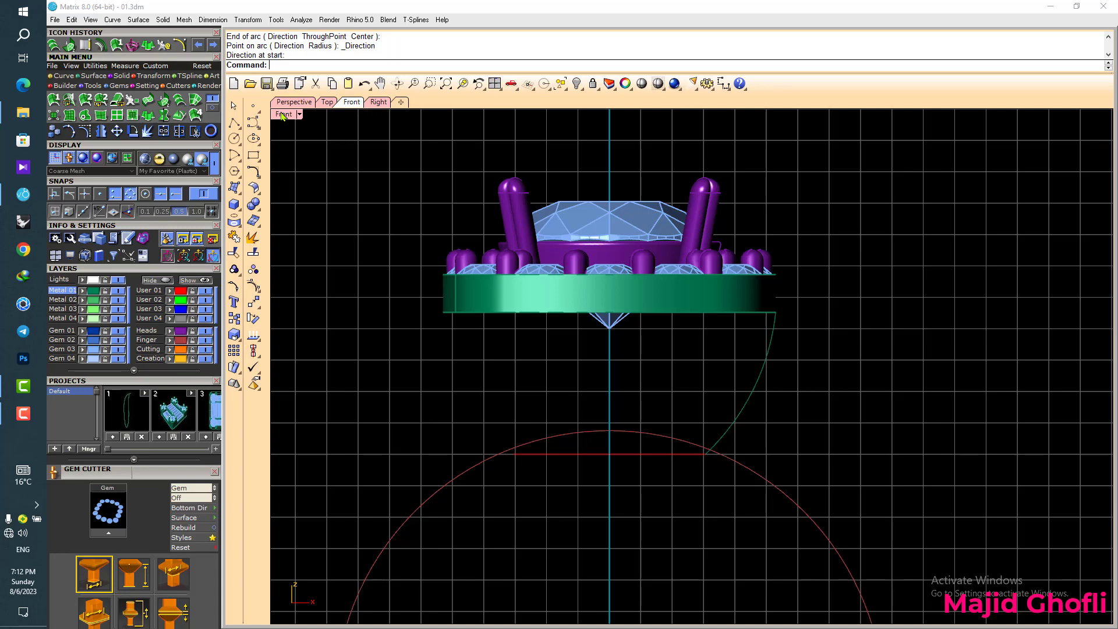
# - In the Perspective view, create a closed two-rail sweep of the arc along the base's lower edge curve and the small cushion curve
pyautogui.doubleClick(282, 116)
pyautogui.doubleClick(728, 114)
pyautogui.scroll(-4, 592, 340)
pyautogui.moveTo(699, 354); pyautogui.dragTo(661, 369, button='right')
pyautogui.click(85, 99)
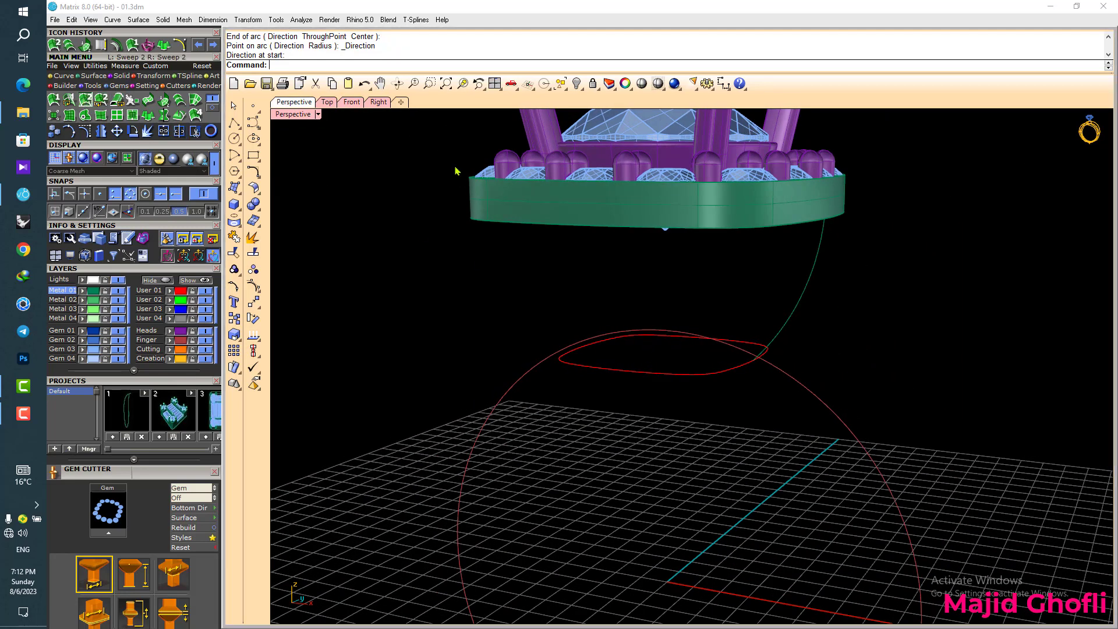
pyautogui.click(711, 232)
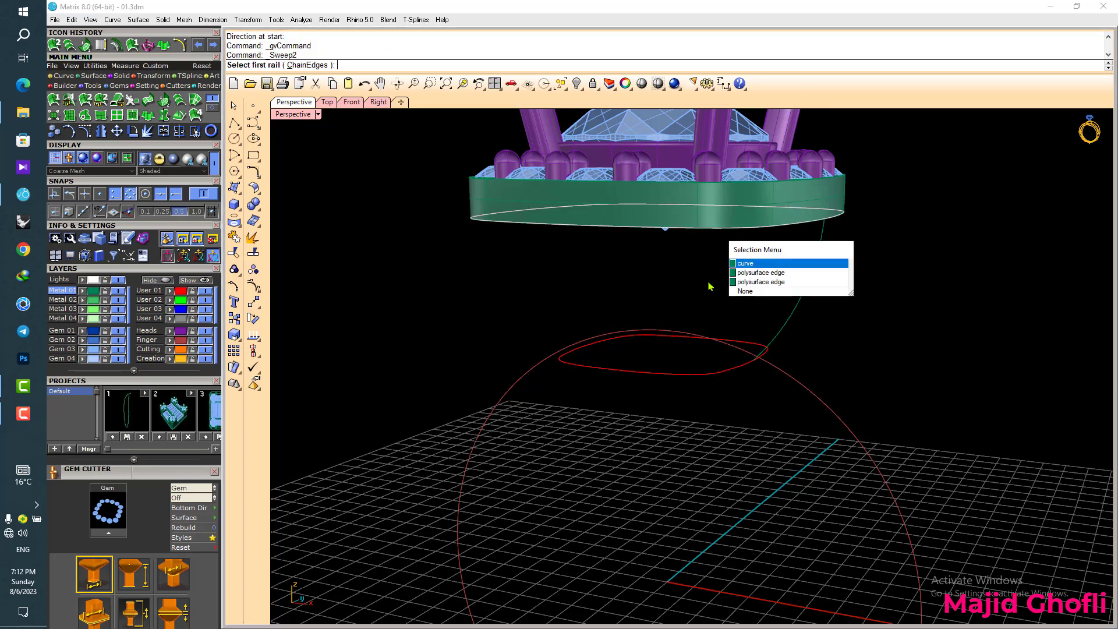
pyautogui.click(751, 257)
pyautogui.click(741, 365)
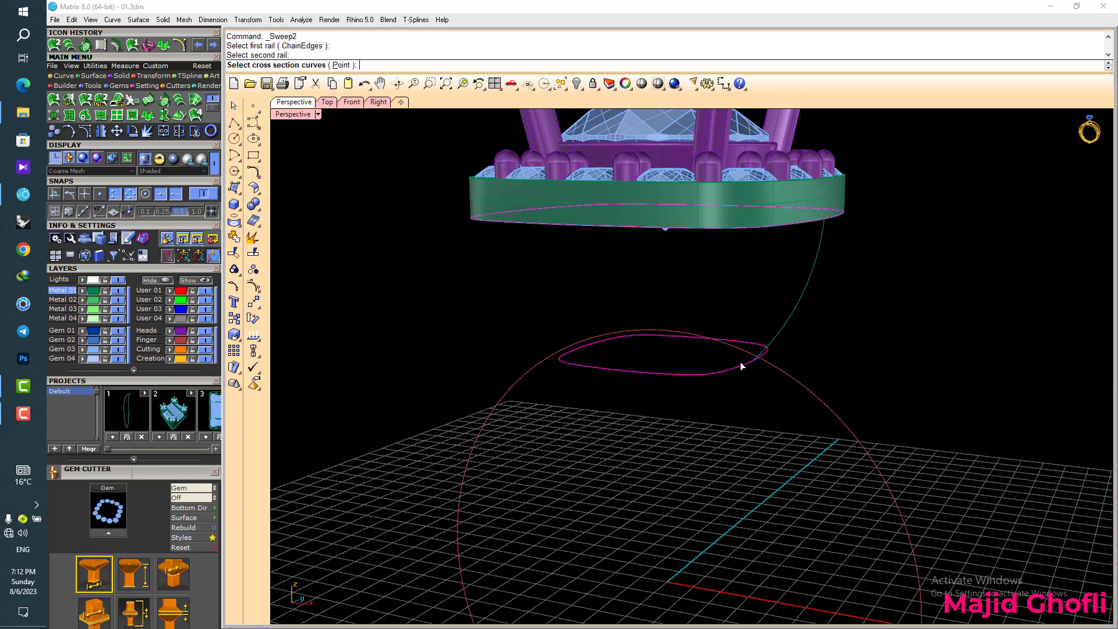
pyautogui.click(806, 289)
pyautogui.press('Return')
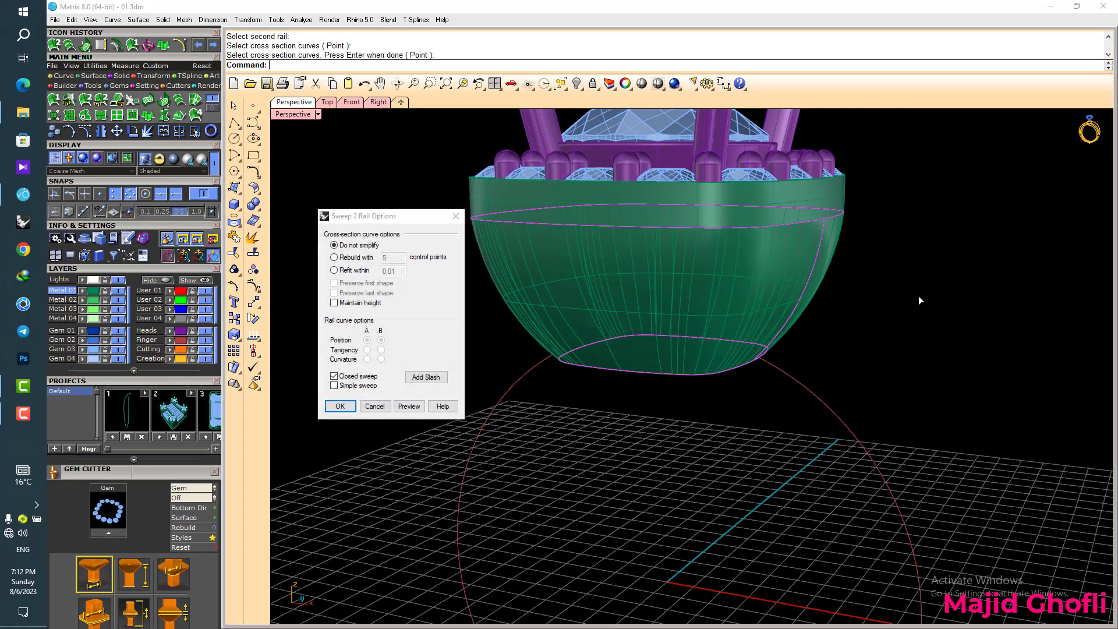
pyautogui.press('Return')
# - Try moving the small cushion curve down to reshape the swept gallery, and undo the move
pyautogui.moveTo(679, 357); pyautogui.dragTo(735, 345, button='right')
pyautogui.moveTo(432, 307); pyautogui.dragTo(891, 448)
pyautogui.moveTo(914, 455); pyautogui.dragTo(851, 452, button='right')
pyautogui.scroll(3, 670, 355)
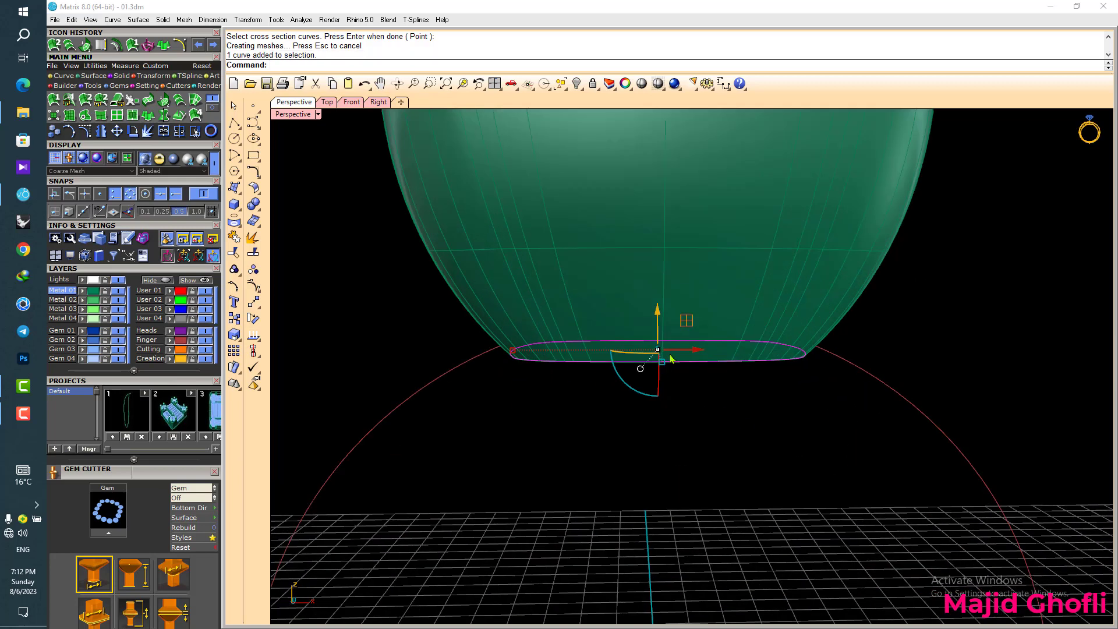
pyautogui.moveTo(661, 321); pyautogui.dragTo(660, 361)
pyautogui.hotkey('ctrl', 'z')
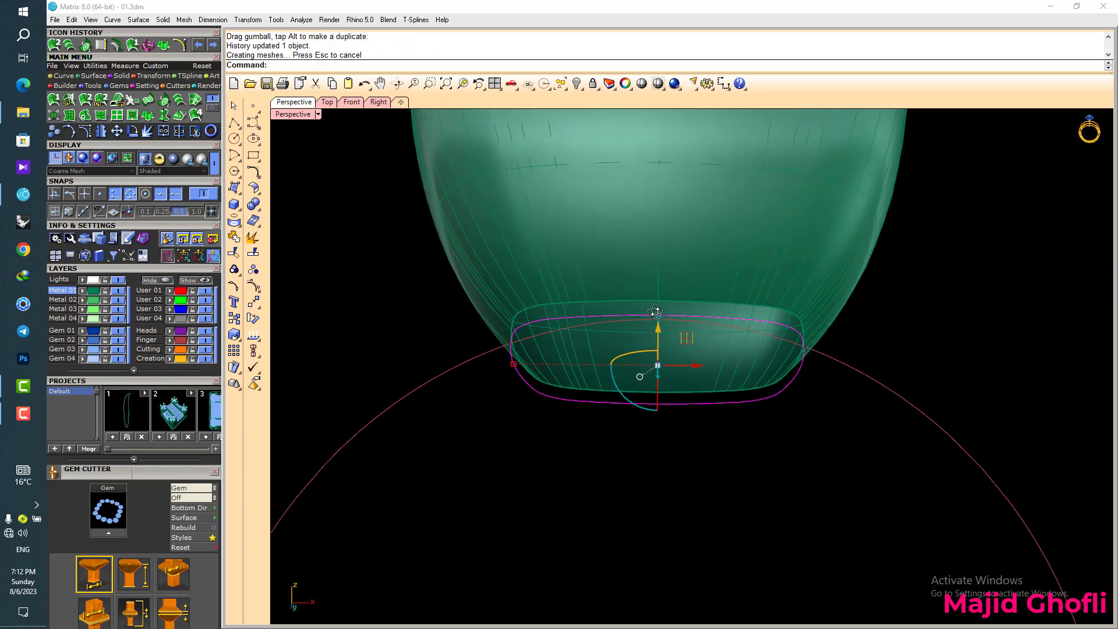
pyautogui.moveTo(656, 315); pyautogui.dragTo(726, 382, button='right')
# - Try a solid 0.8 mm inward offset of the swept gallery surface, and undo it
pyautogui.click(736, 403)
pyautogui.scroll(-2, 730, 380)
pyautogui.click(677, 309)
pyautogui.click(118, 44)
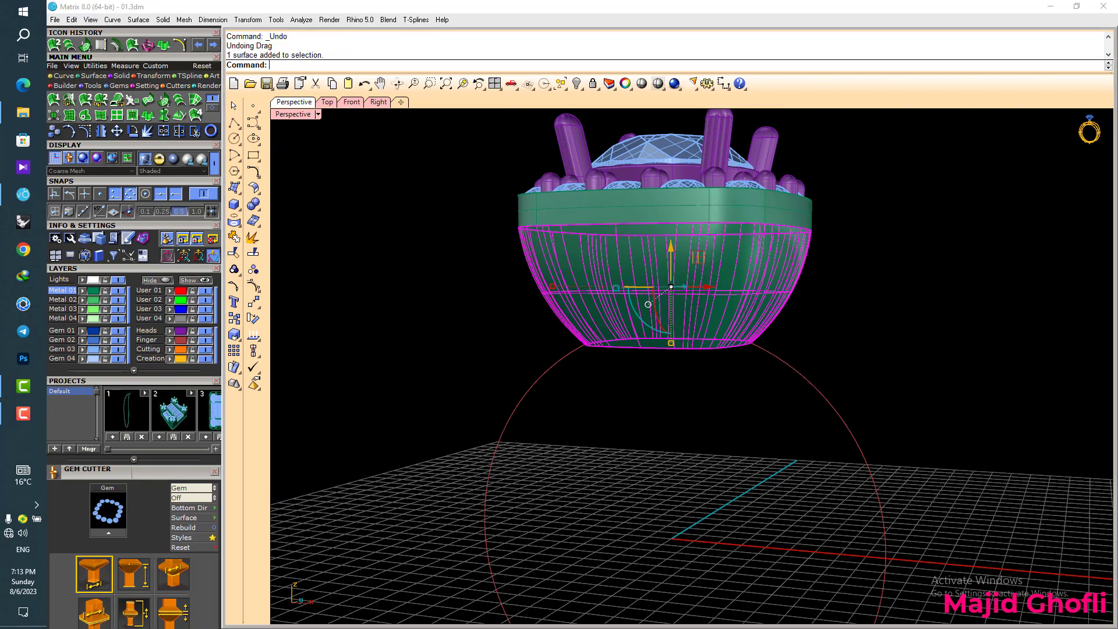
pyautogui.click(796, 65)
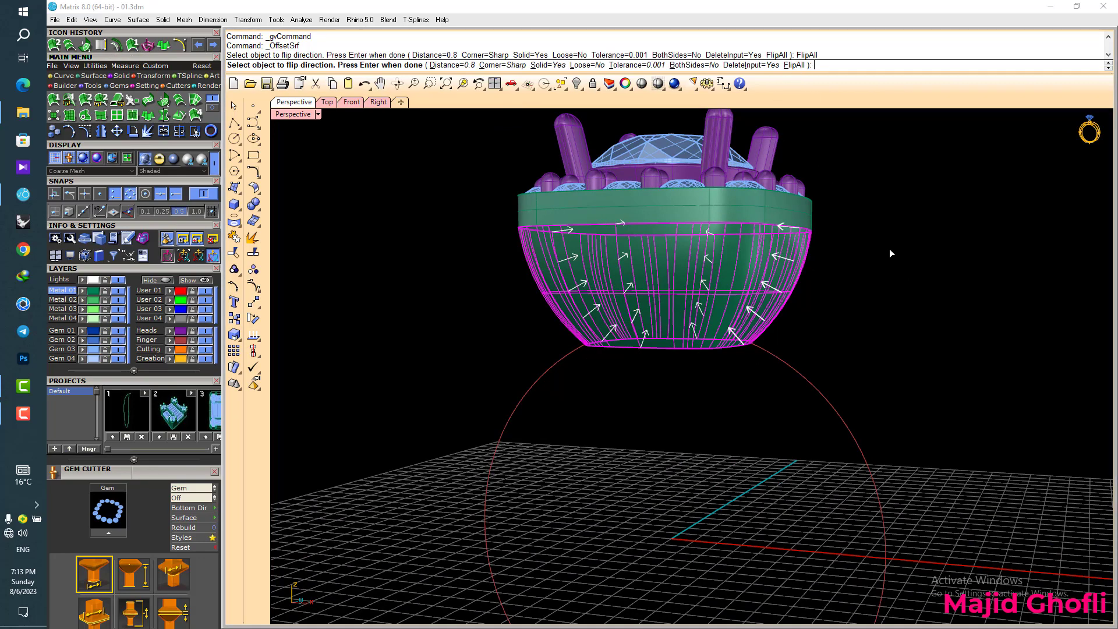
pyautogui.rightClick(889, 249)
pyautogui.moveTo(755, 365)
pyautogui.mouseDown(button='right')
pyautogui.moveTo(789, 357)
pyautogui.moveTo(773, 367)
pyautogui.moveTo(749, 320)
pyautogui.moveTo(744, 350)
pyautogui.mouseUp(button='right')
pyautogui.hotkey('ctrl', 'z')
# - Turn on the profile arc's control points and move its bottom end point slightly down to extend the swept surface
pyautogui.moveTo(728, 421); pyautogui.dragTo(868, 169)
pyautogui.moveTo(868, 169); pyautogui.dragTo(860, 252, button='right')
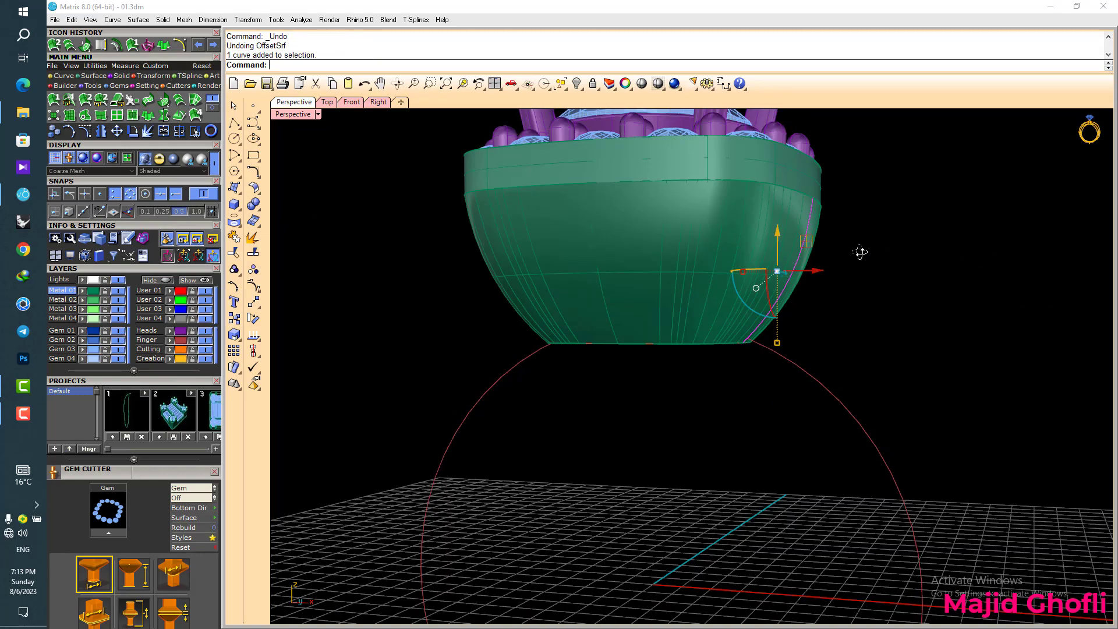
pyautogui.click(100, 135)
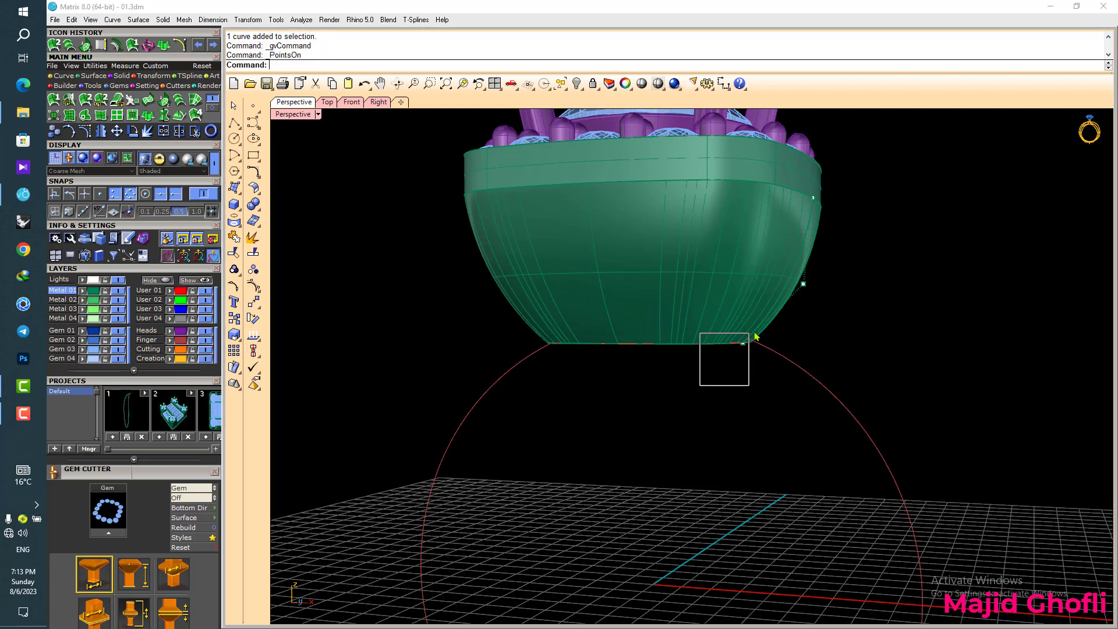
pyautogui.moveTo(754, 337); pyautogui.dragTo(755, 317)
pyautogui.scroll(3, 751, 326)
pyautogui.scroll(-1, 733, 398)
pyautogui.moveTo(733, 395); pyautogui.dragTo(763, 389, button='right')
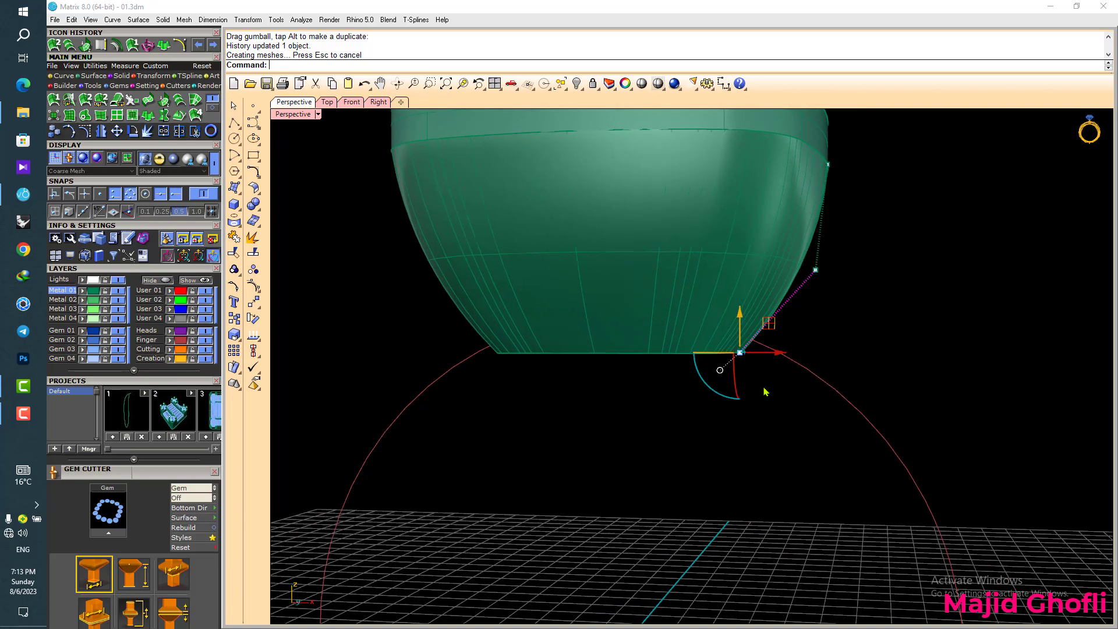
pyautogui.press('Escape')
pyautogui.press('Escape')
# - Offset the swept gallery surface 0.8 mm inward as a solid, deleting the input surface
pyautogui.moveTo(830, 408); pyautogui.dragTo(739, 280, button='right')
pyautogui.click(739, 279)
pyautogui.click(131, 50)
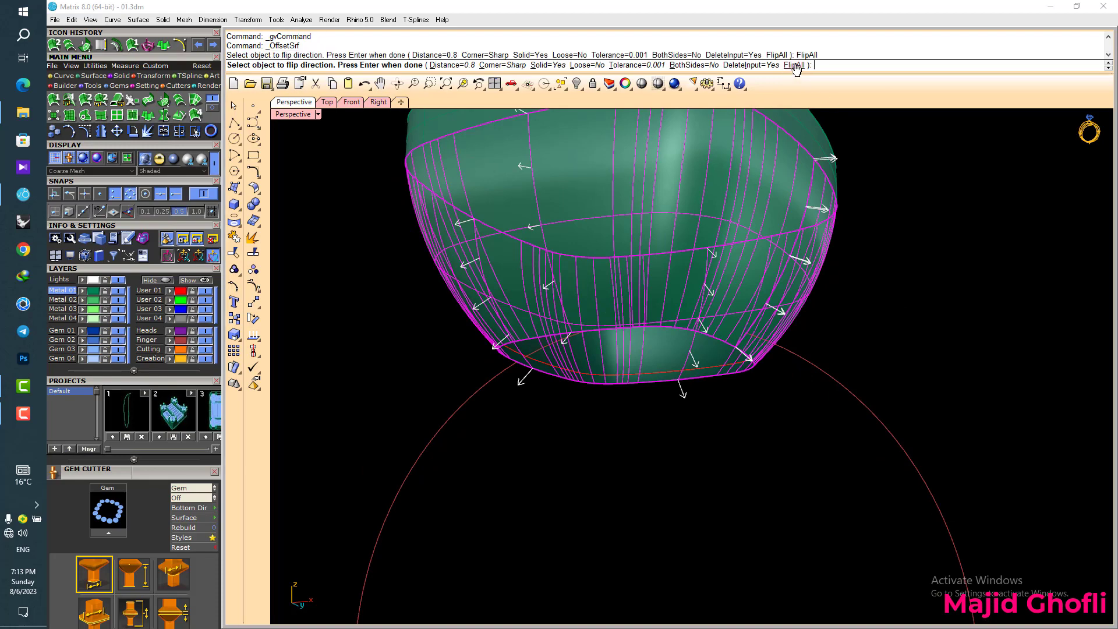
pyautogui.press('Return')
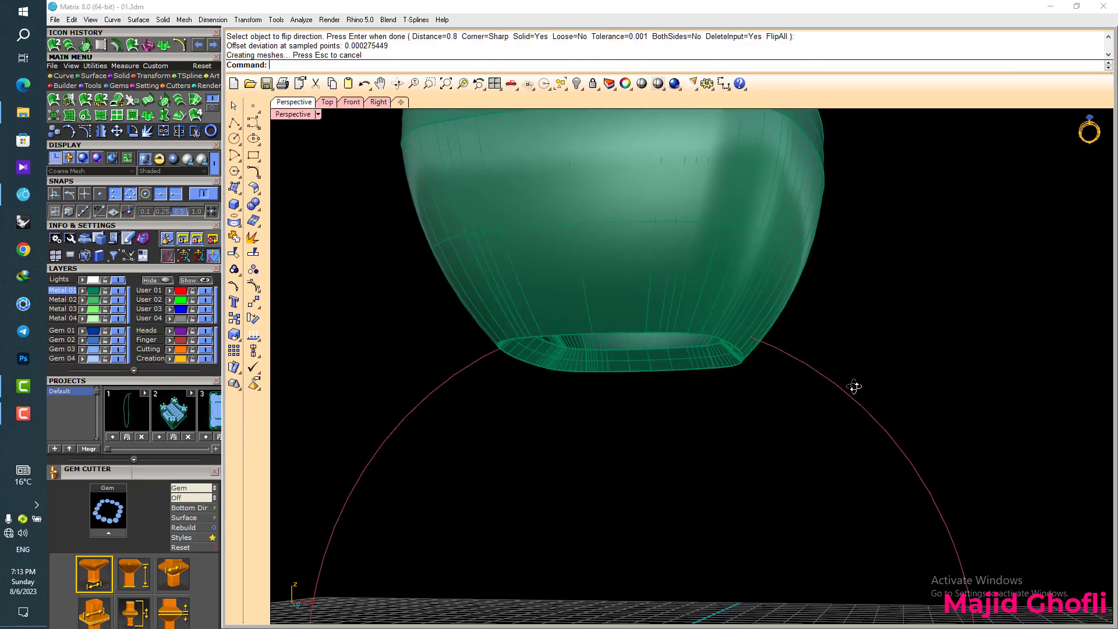
# - Cut the gallery solid to the finger circle with Cut to Finger Rail
pyautogui.click(830, 376)
pyautogui.moveTo(829, 375); pyautogui.dragTo(662, 307, button='right')
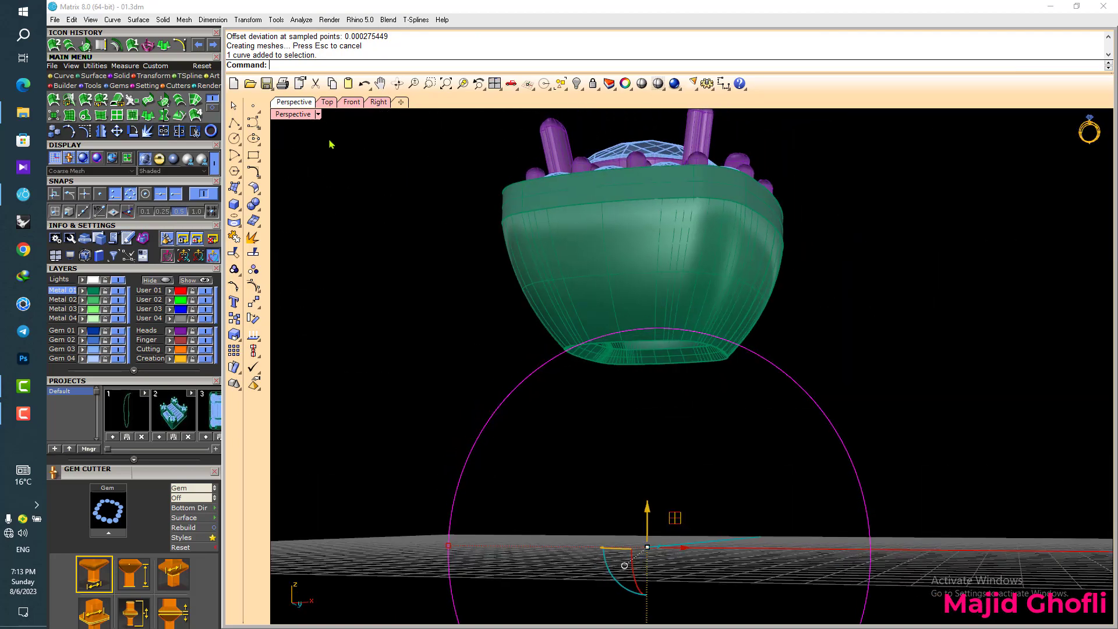
pyautogui.click(176, 85)
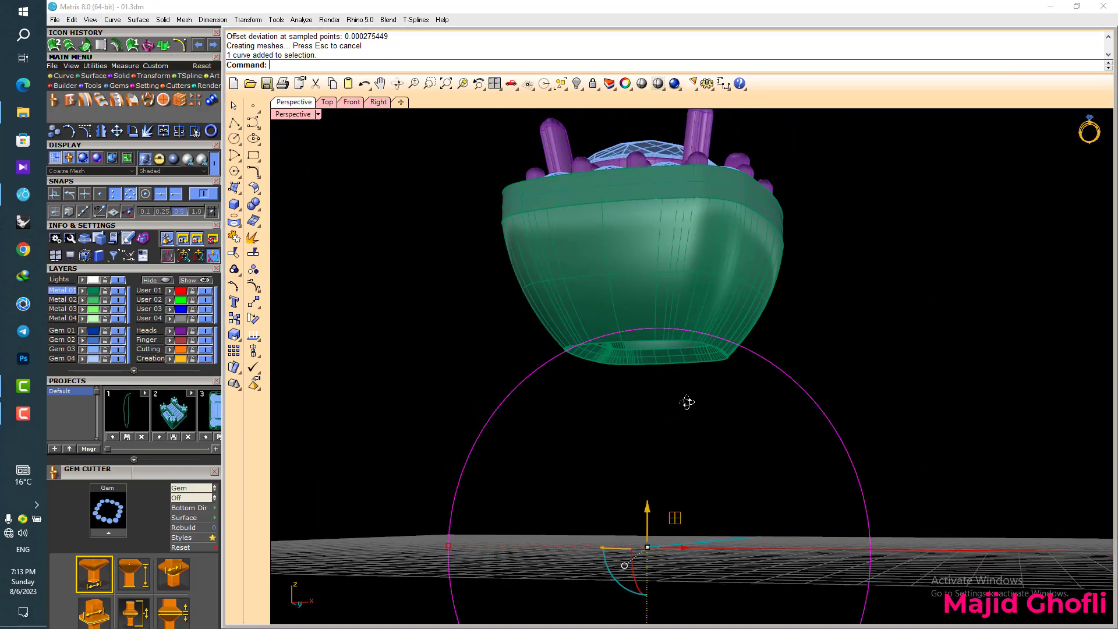
pyautogui.moveTo(686, 401); pyautogui.dragTo(631, 409, button='right')
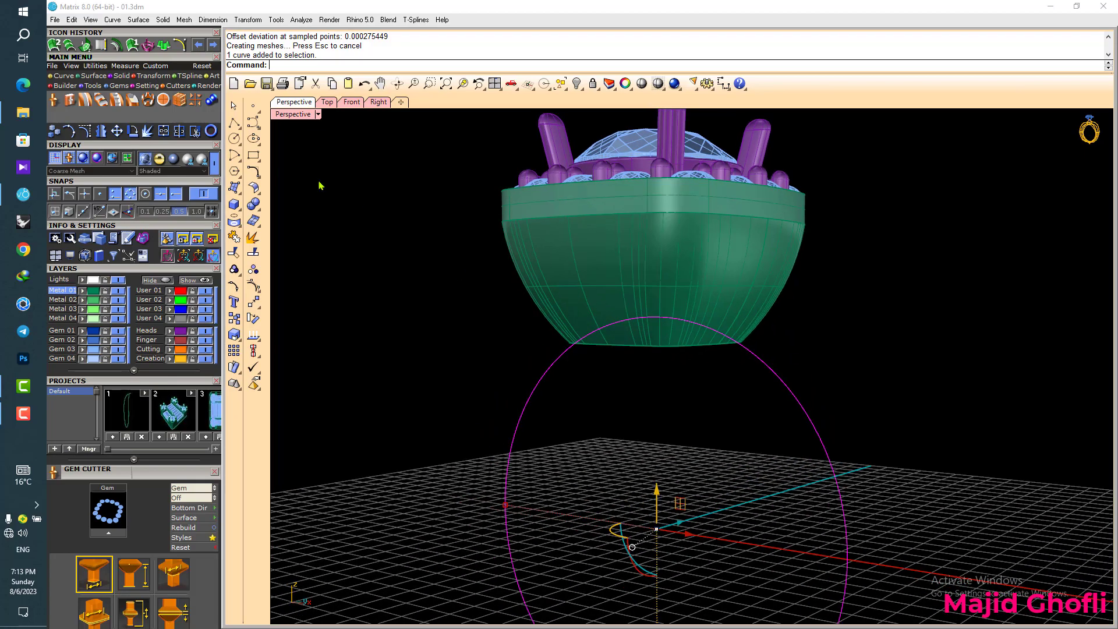
pyautogui.click(174, 100)
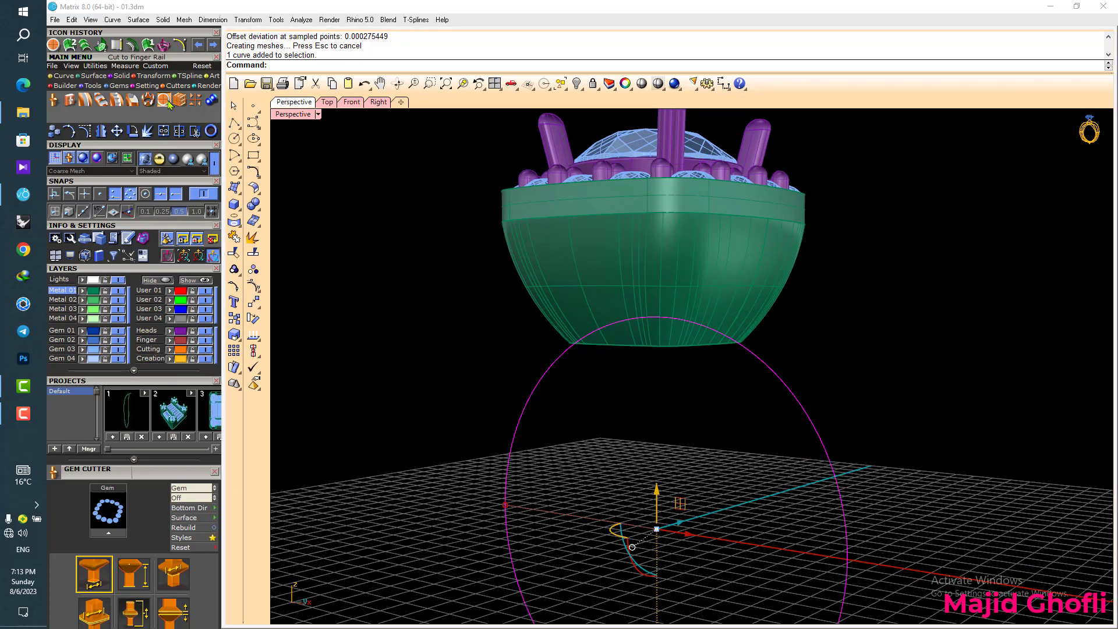
pyautogui.click(621, 298)
pyautogui.press('Return')
pyautogui.moveTo(652, 398)
pyautogui.mouseDown(button='right')
pyautogui.moveTo(689, 320)
pyautogui.moveTo(786, 359)
pyautogui.moveTo(744, 386)
pyautogui.mouseUp(button='right')
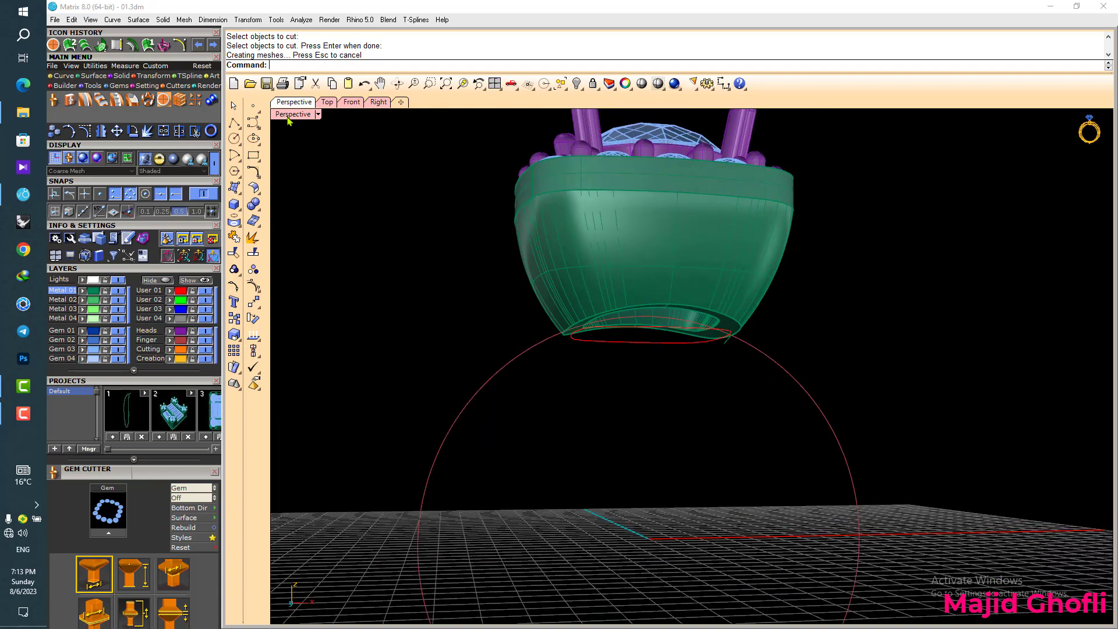
# - Switch the viewport to the Front view and set its display mode to Wireframe
pyautogui.doubleClick(287, 115)
pyautogui.doubleClick(284, 373)
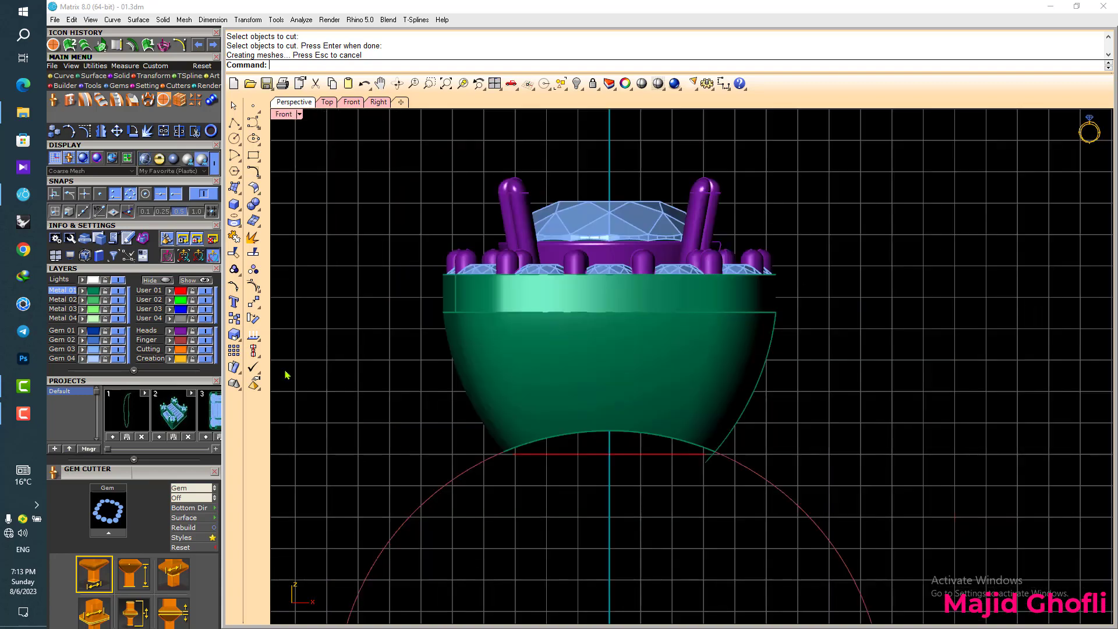
pyautogui.moveTo(431, 385); pyautogui.dragTo(483, 340, button='right')
pyautogui.click(283, 115)
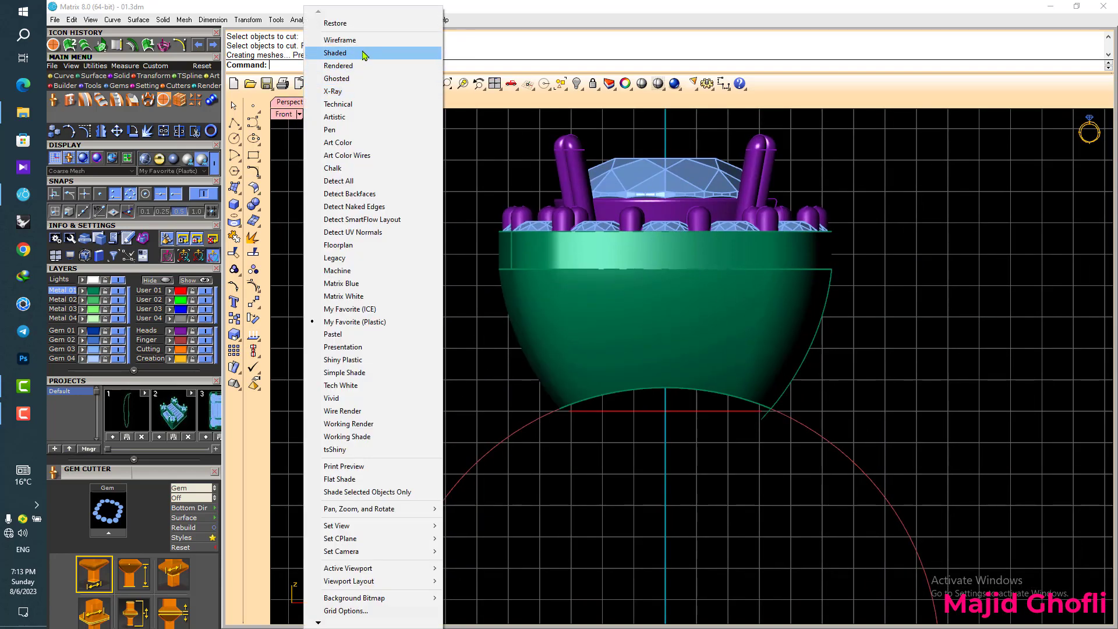
pyautogui.click(339, 40)
pyautogui.scroll(-3, 664, 291)
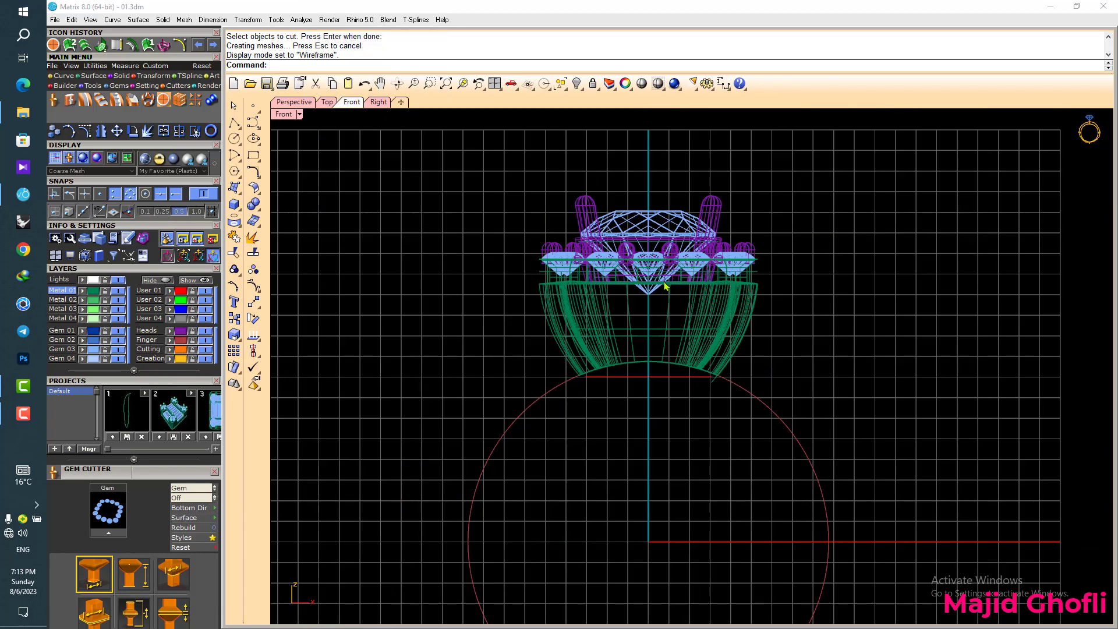
# - Draw an arc from the origin (0) to a point three grid squares up the vertical axis, bulging to the left
pyautogui.click(63, 76)
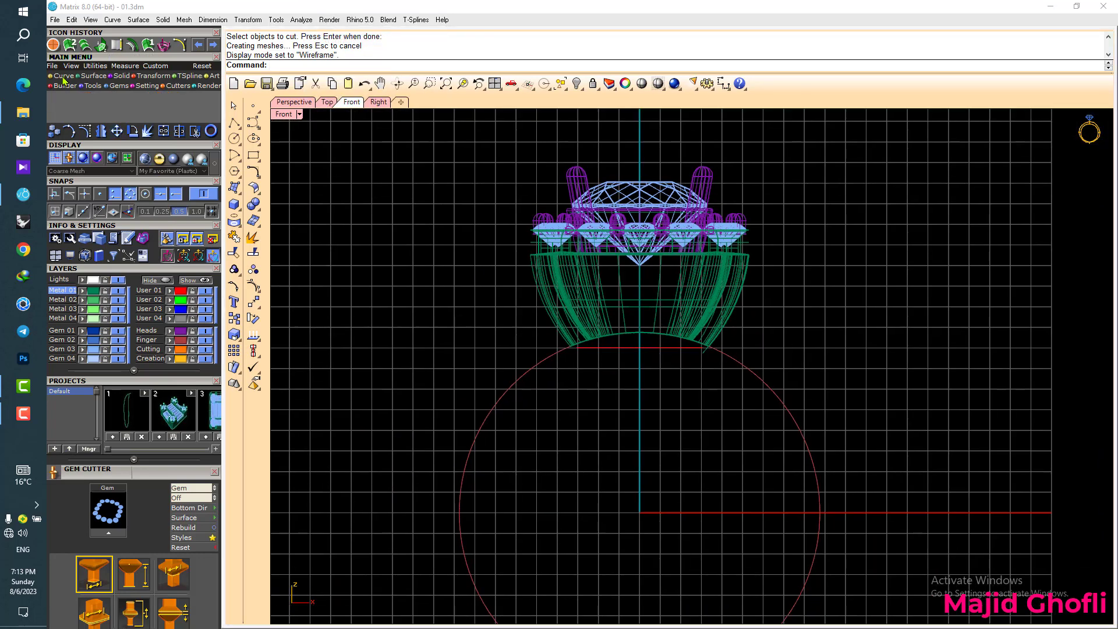
pyautogui.click(210, 109)
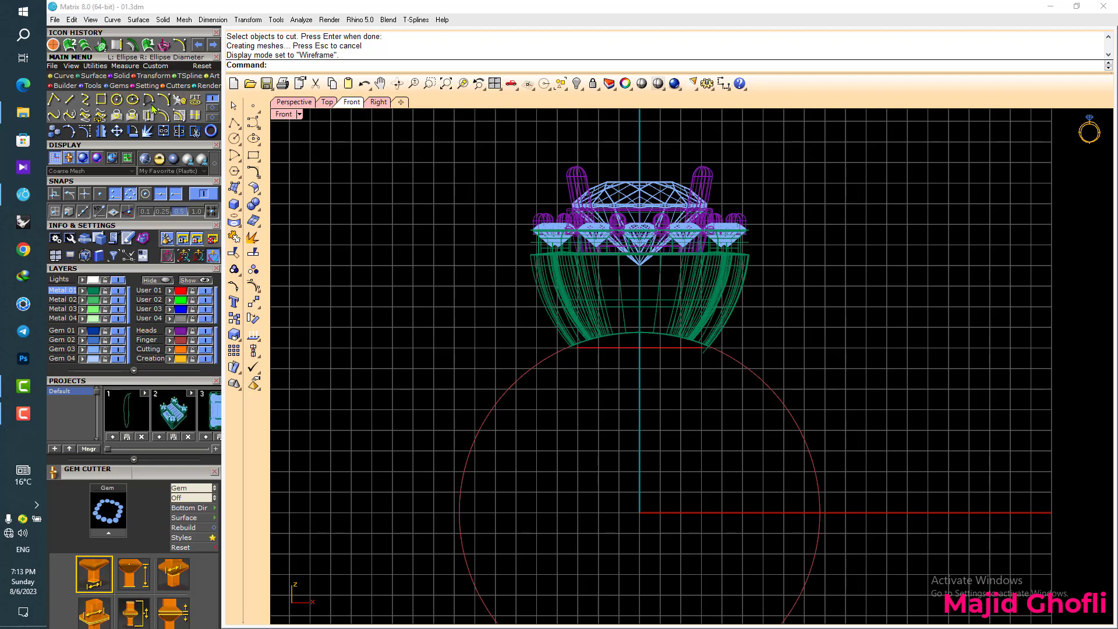
pyautogui.click(168, 100)
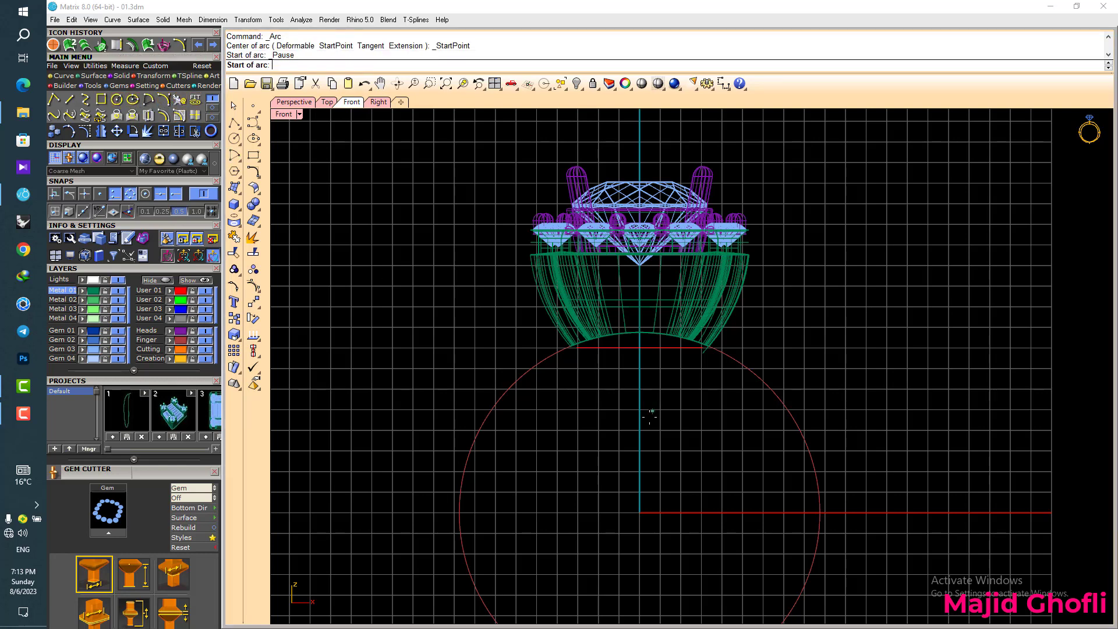
pyautogui.moveTo(649, 407); pyautogui.dragTo(636, 374, button='right')
pyautogui.write('0')
pyautogui.press('Return')
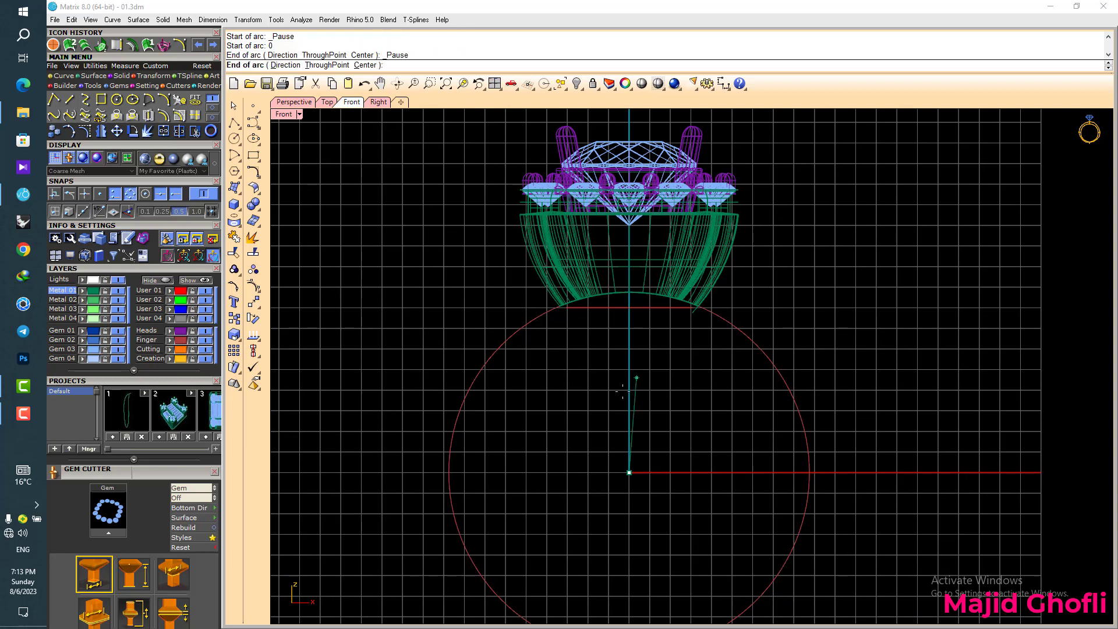
pyautogui.scroll(3, 618, 414)
pyautogui.click(634, 406)
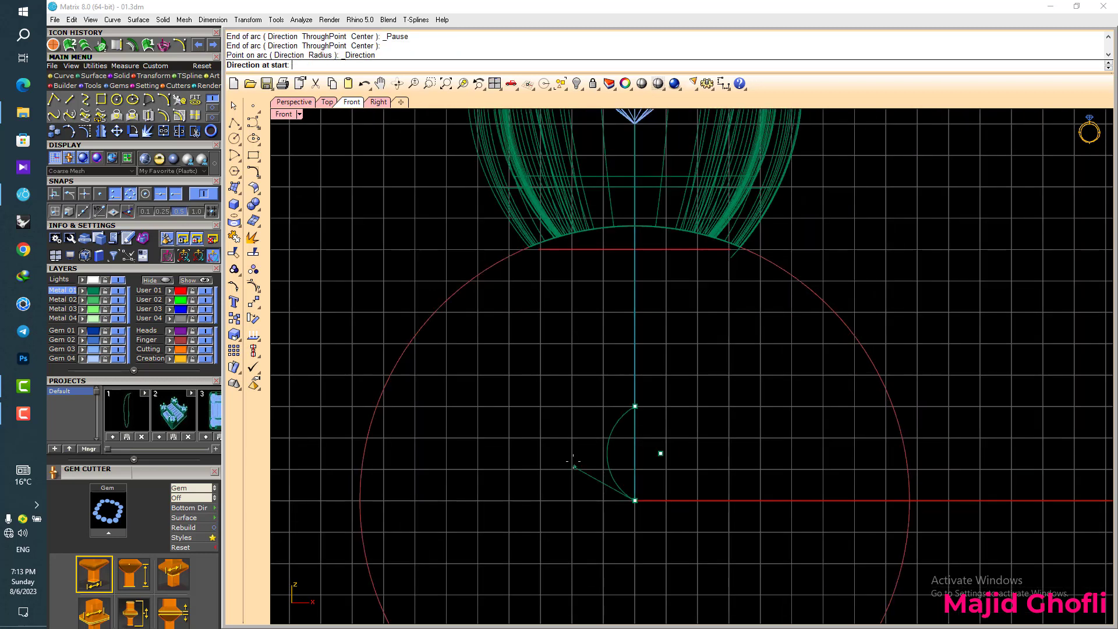
pyautogui.click(547, 472)
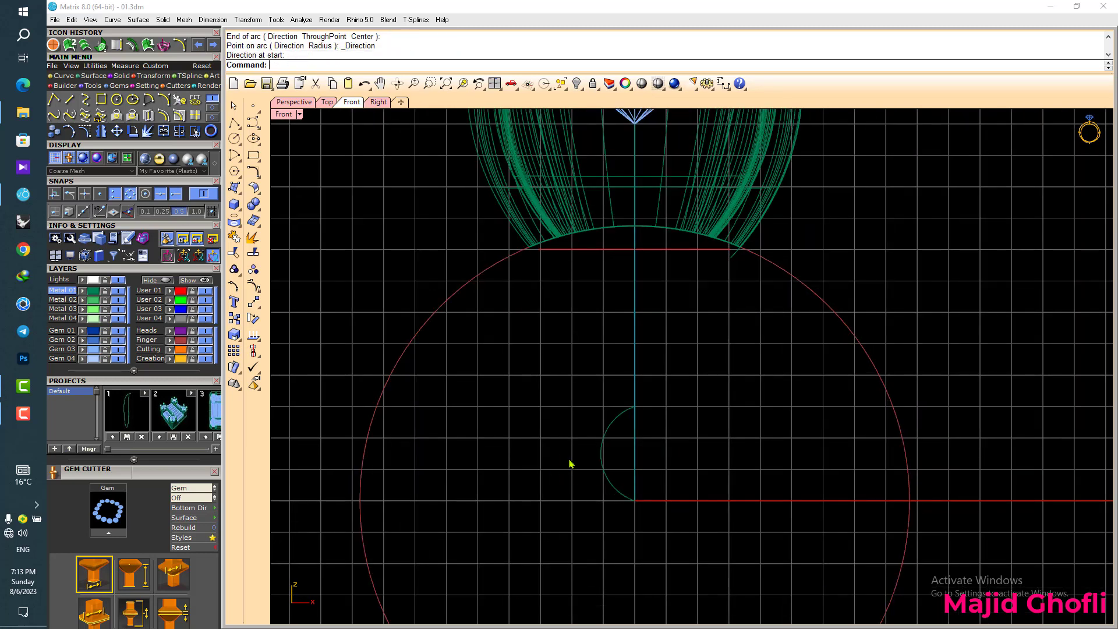
# - Mirror the arc across the Y axis and join both halves into one closed curve
pyautogui.click(611, 428)
pyautogui.hotkey('ctrl', 'm')
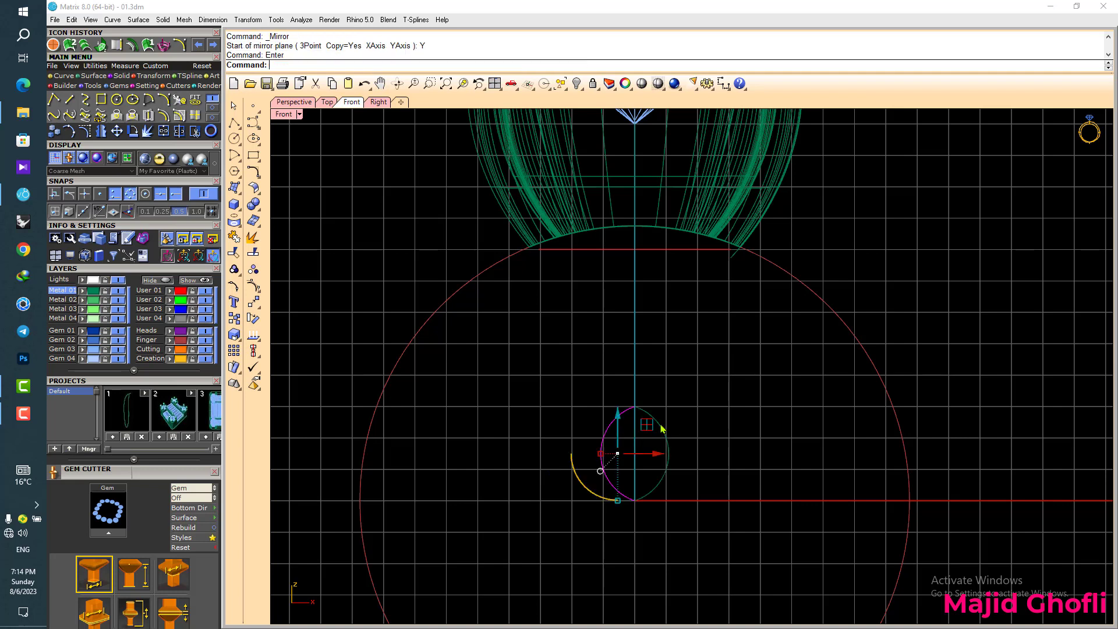
pyautogui.write('y')
pyautogui.press('Return')
pyautogui.hotkey('ctrl', 'j')
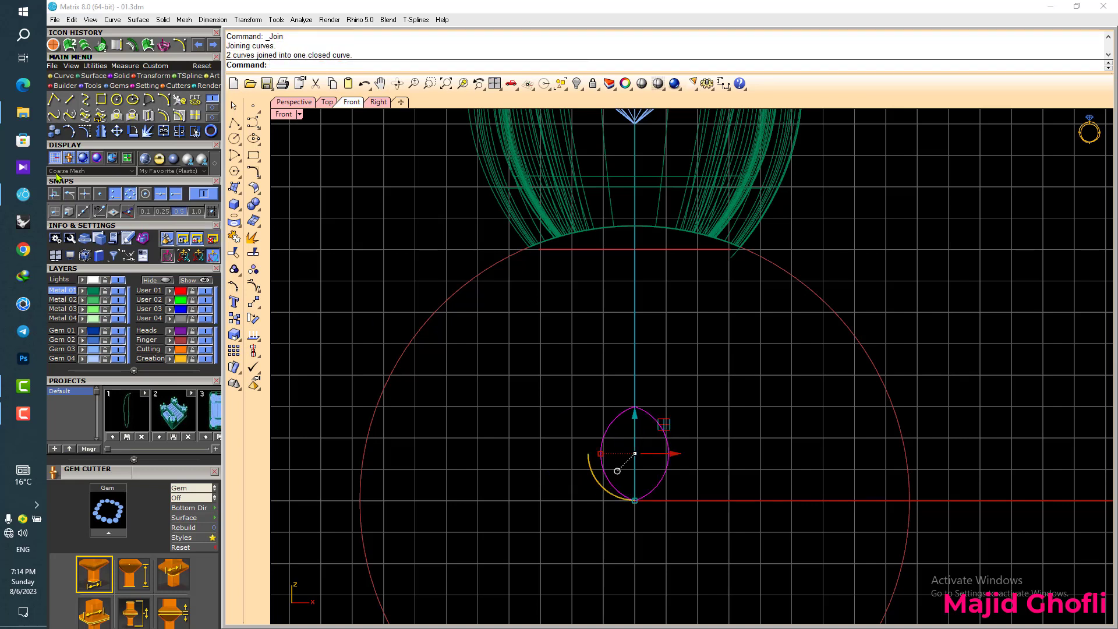
# - Turn on the closed curve's control points and delete the top one to round off its upper end
pyautogui.press('F10')
pyautogui.scroll(3, 640, 392)
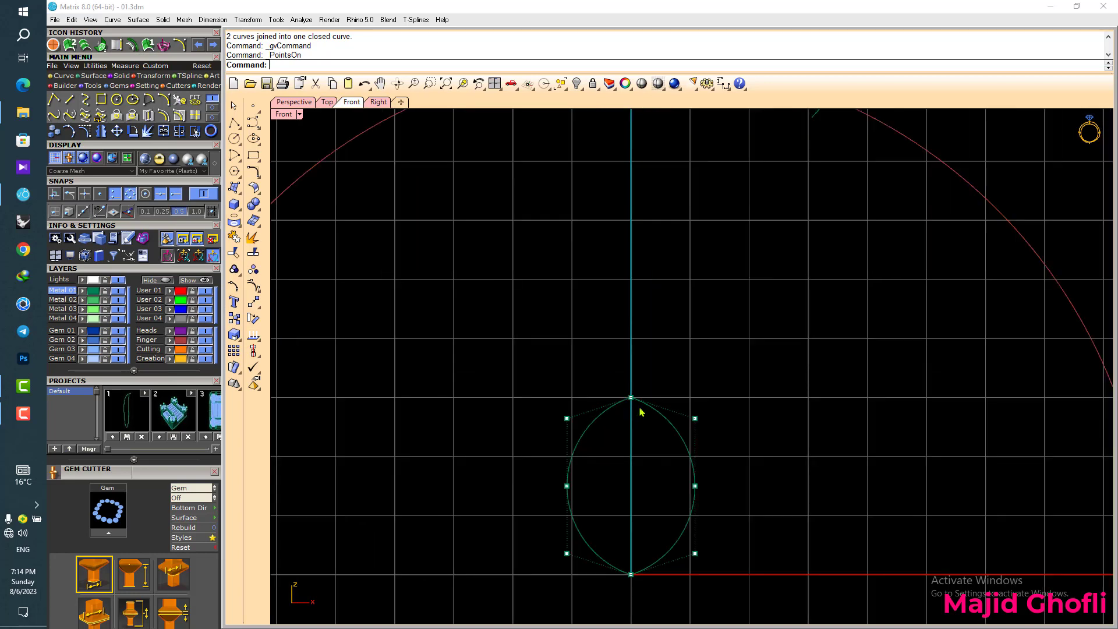
pyautogui.click(646, 420)
pyautogui.press('Delete')
pyautogui.scroll(-2, 647, 419)
pyautogui.moveTo(646, 444); pyautogui.dragTo(637, 357, button='right')
pyautogui.scroll(3, 643, 385)
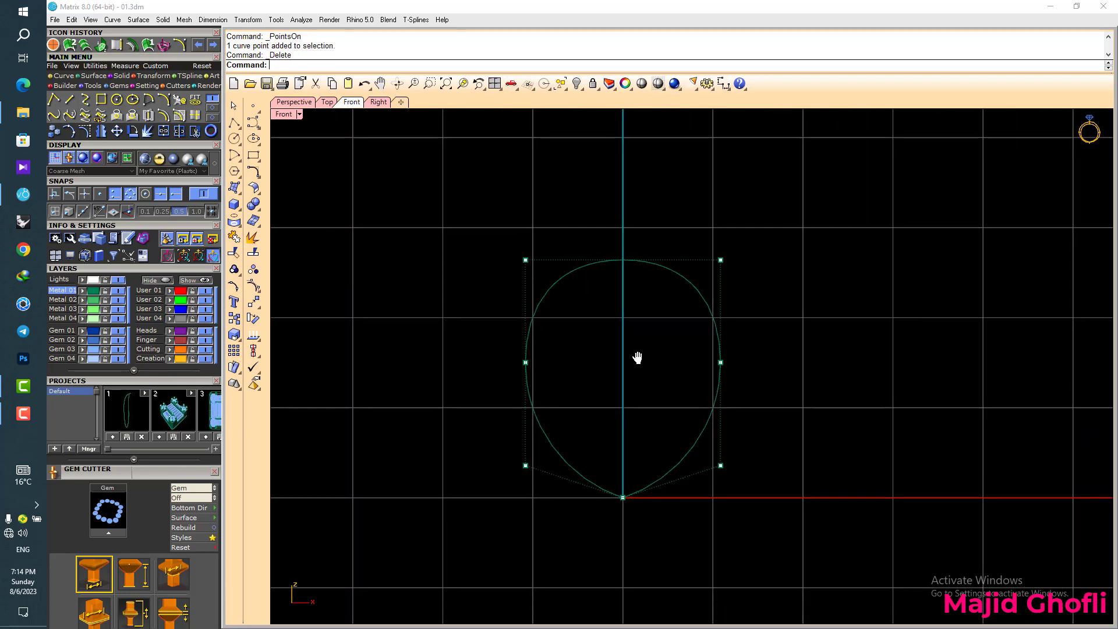
# - Move the teardrop curve straight up into the middle of the gallery, with its top just below the center diamond's tip
pyautogui.scroll(-1, 640, 357)
pyautogui.click(602, 276)
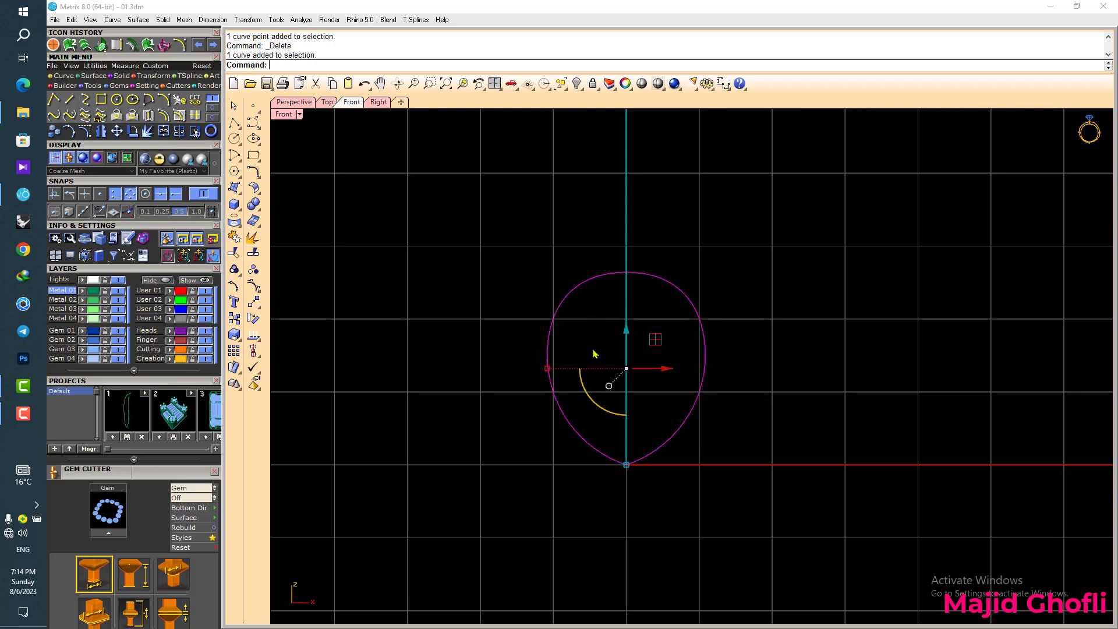
pyautogui.scroll(-4, 596, 373)
pyautogui.moveTo(597, 371); pyautogui.dragTo(598, 312)
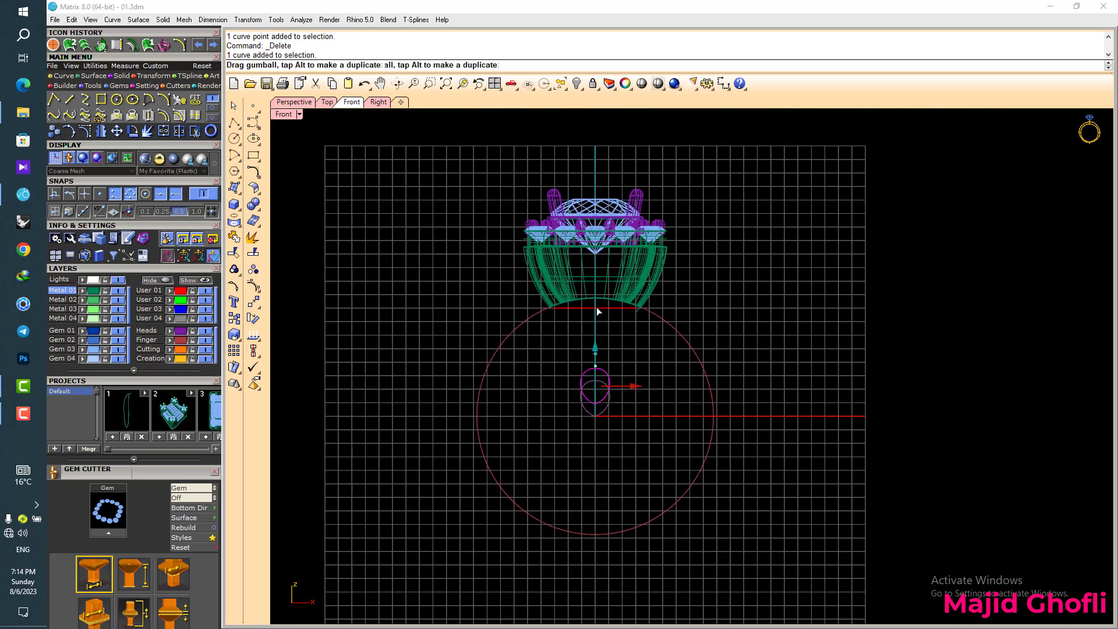
pyautogui.moveTo(600, 253); pyautogui.dragTo(616, 266)
pyautogui.scroll(8, 623, 291)
pyautogui.scroll(-3, 416, 278)
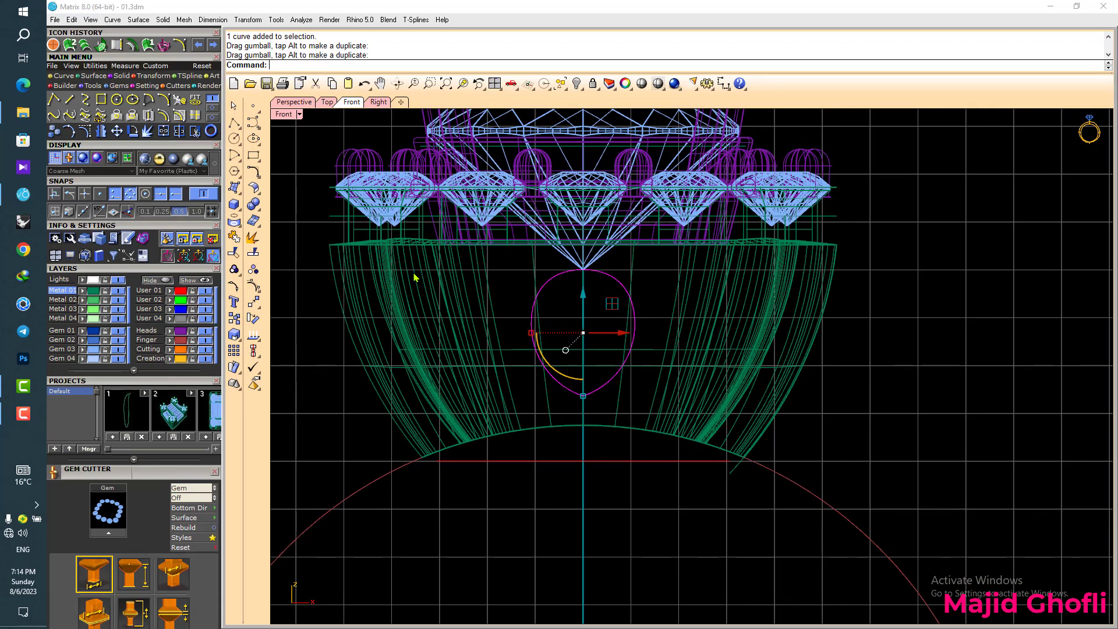
# - On layer User 01, draw a near-vertical arc to the right of the teardrop, curving slightly outward within the gallery's height
pyautogui.click(212, 108)
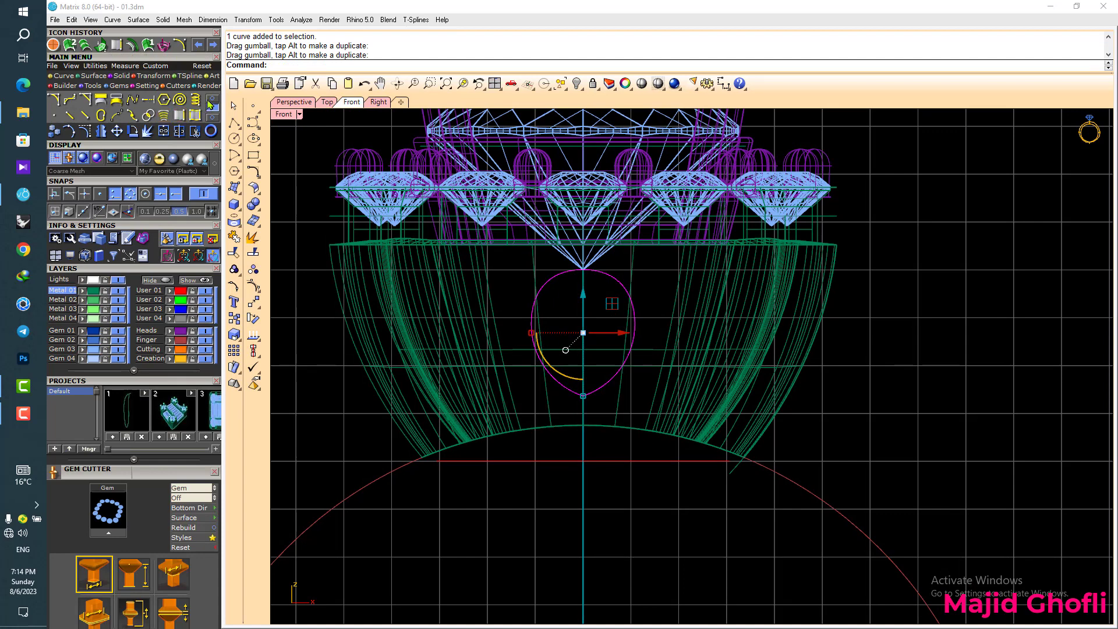
pyautogui.click(212, 99)
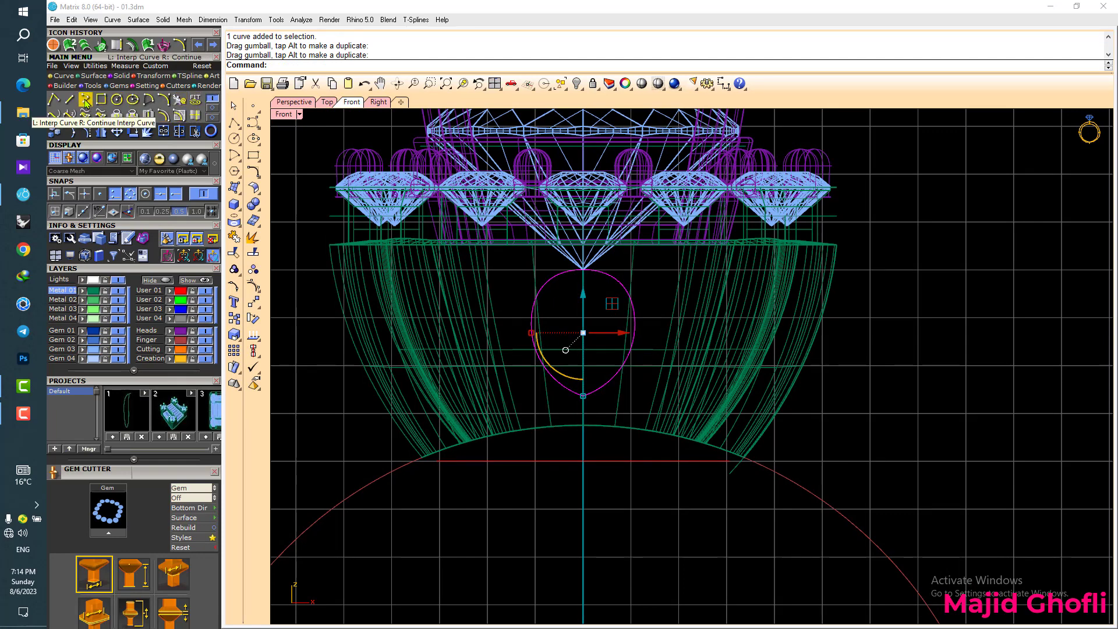
pyautogui.click(164, 100)
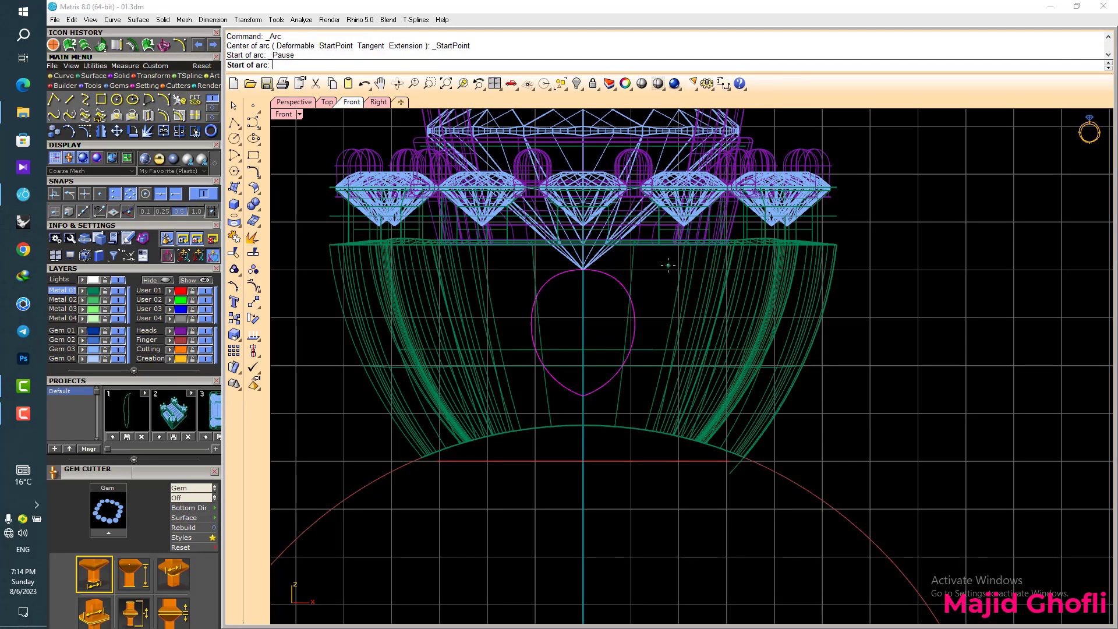
pyautogui.click(668, 265)
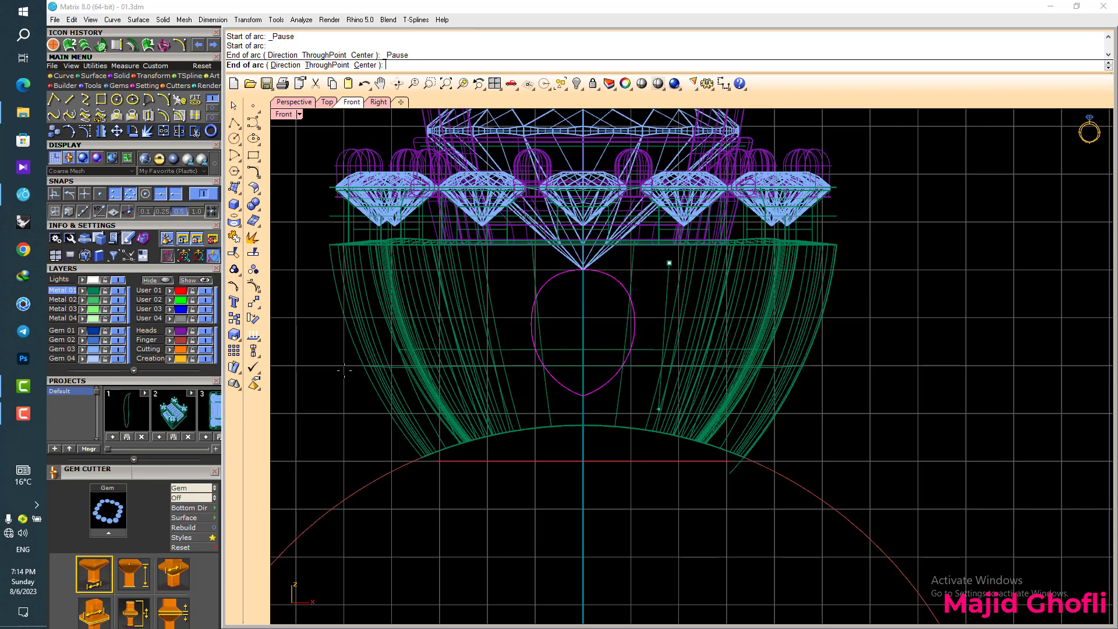
pyautogui.click(379, 375)
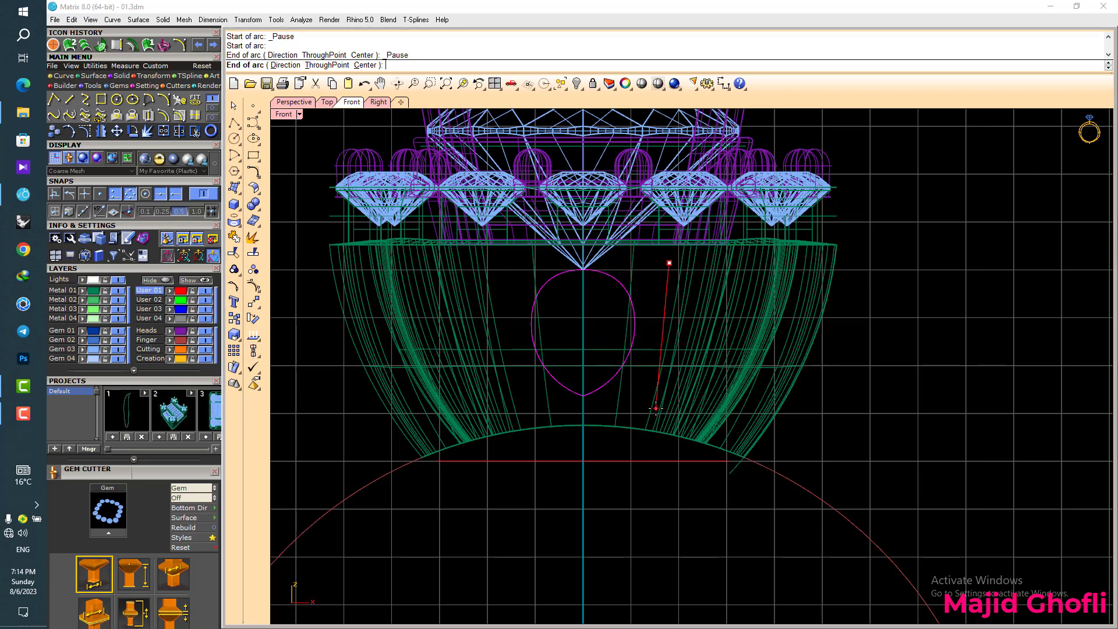
pyautogui.click(655, 409)
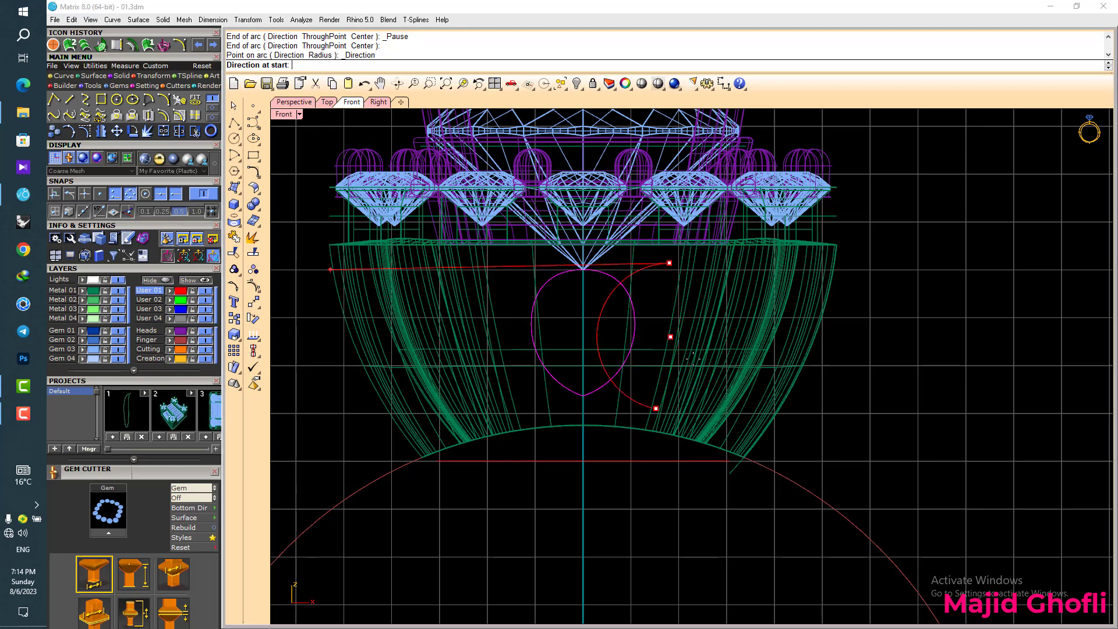
pyautogui.click(694, 368)
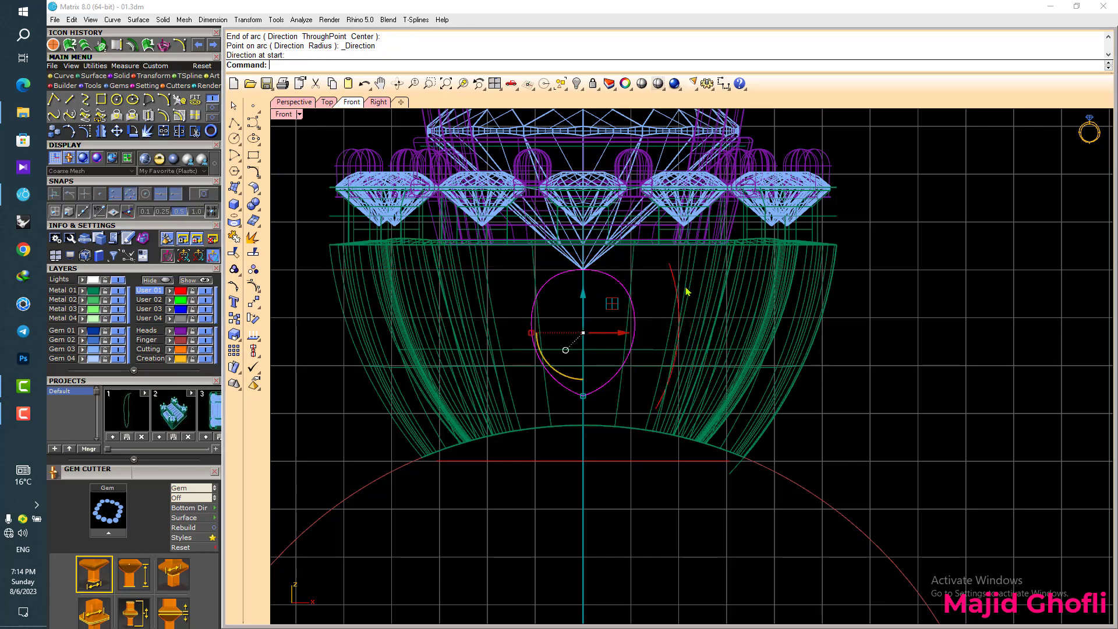
# - Duplicate the red arc horizontally toward the gallery's right wall and begin another arc at the original's upper end
pyautogui.click(676, 280)
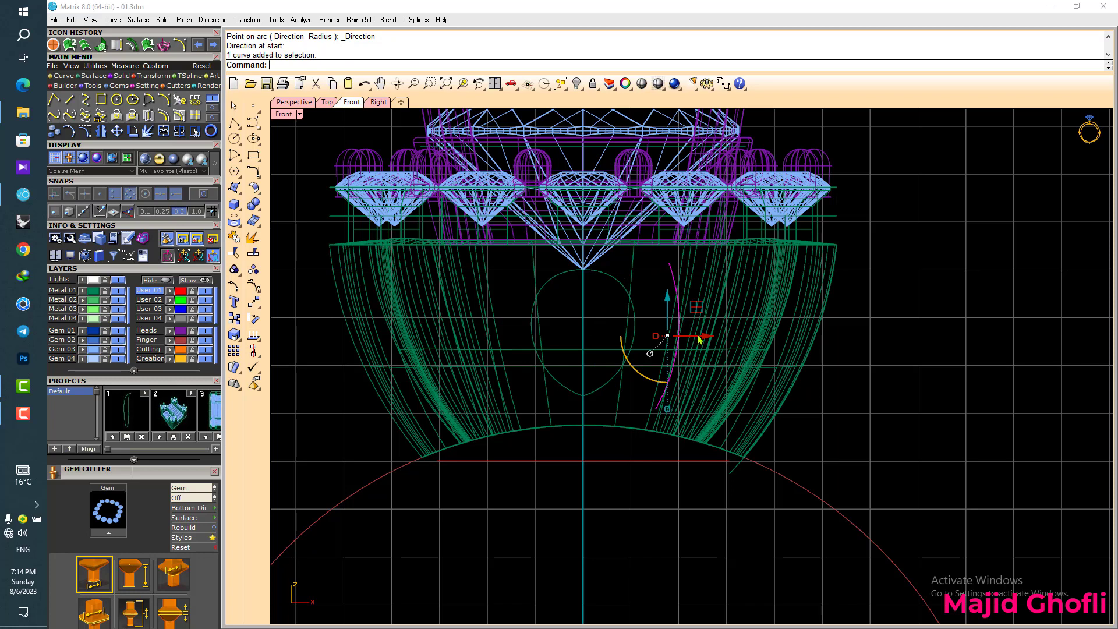
pyautogui.moveTo(699, 339); pyautogui.dragTo(765, 346)
pyautogui.rightClick(673, 266)
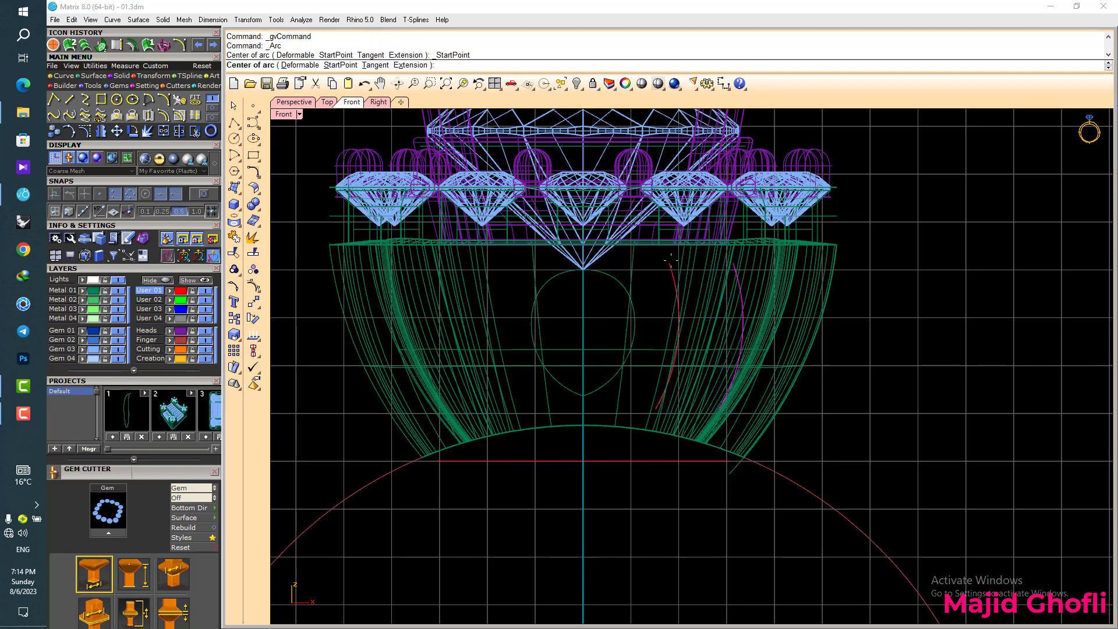
# - Draw a start-end-direction arc joining the upper ends of the two side curves, bulging slightly upward
pyautogui.click(204, 194)
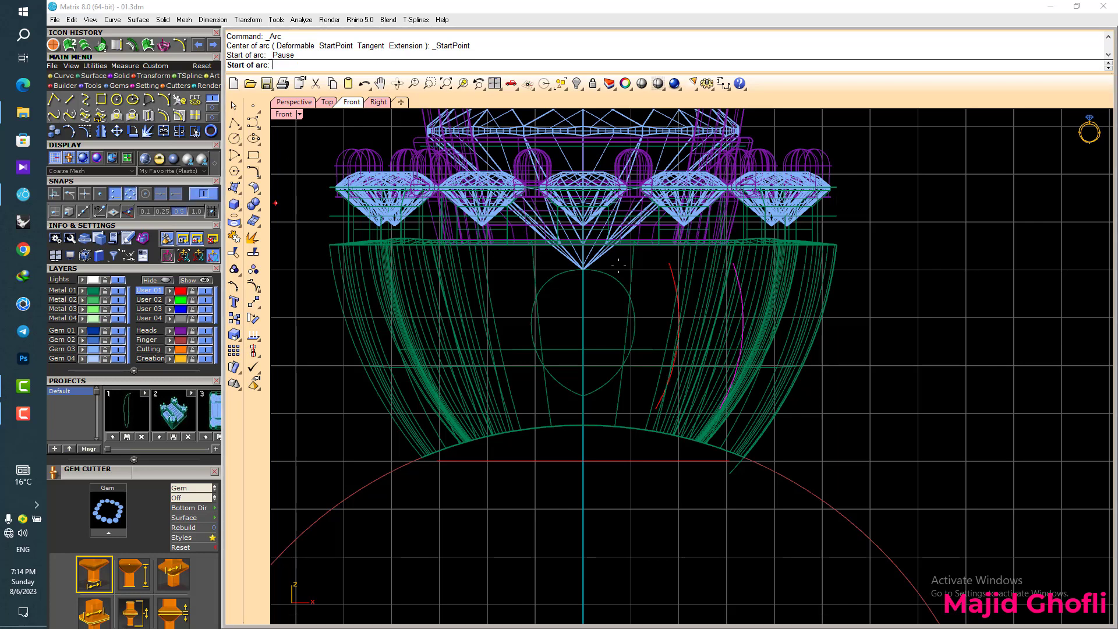
pyautogui.click(669, 263)
pyautogui.click(733, 264)
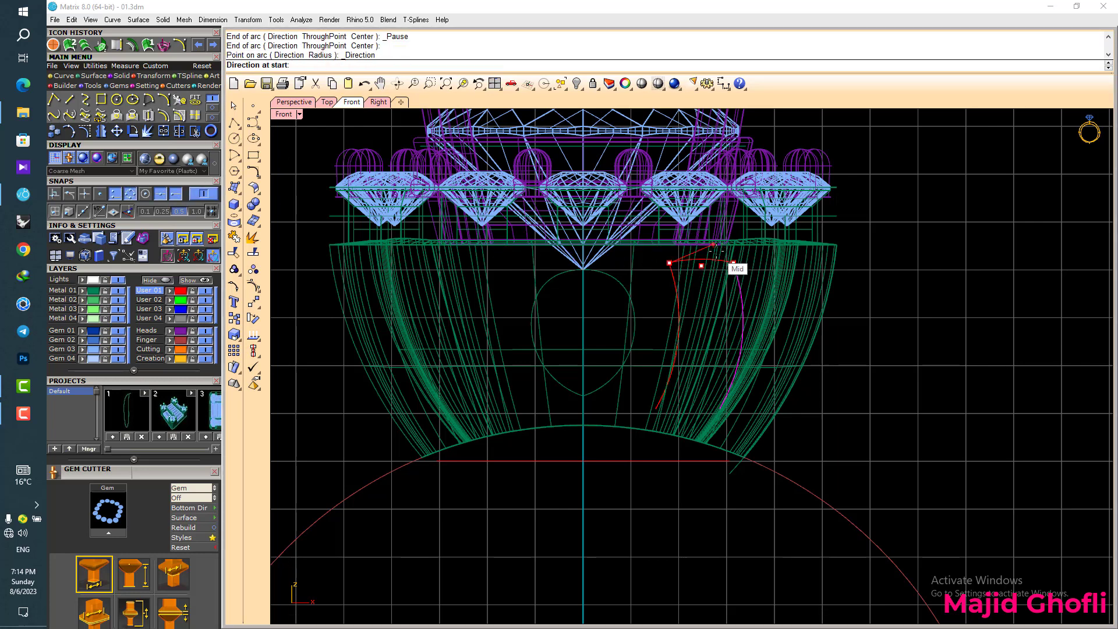
pyautogui.scroll(7, 716, 251)
pyautogui.click(686, 262)
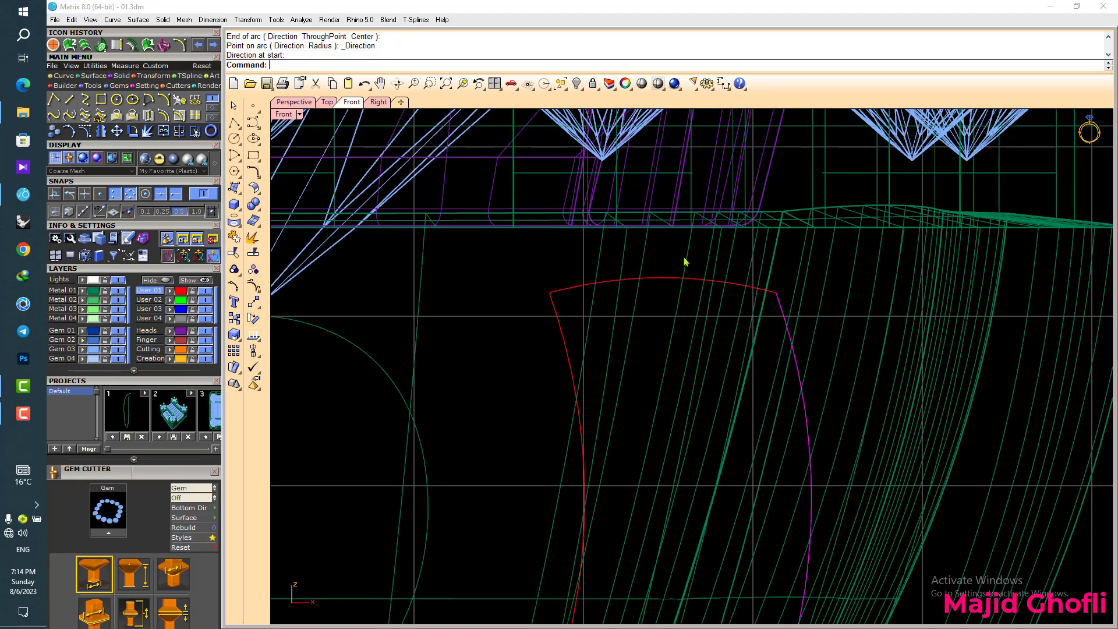
# - Draw a start-end-direction arc joining the lower ends of the two side curves, bulging slightly downward
pyautogui.scroll(-8, 685, 261)
pyautogui.moveTo(678, 335); pyautogui.dragTo(673, 298, button='right')
pyautogui.rightClick(640, 409)
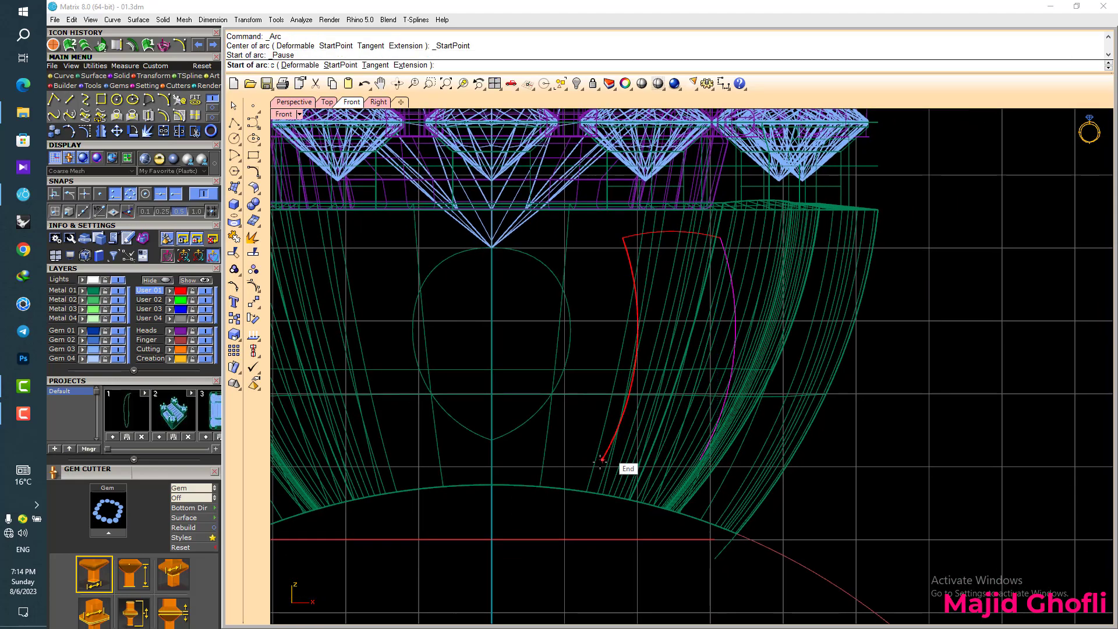
pyautogui.click(601, 459)
pyautogui.click(699, 460)
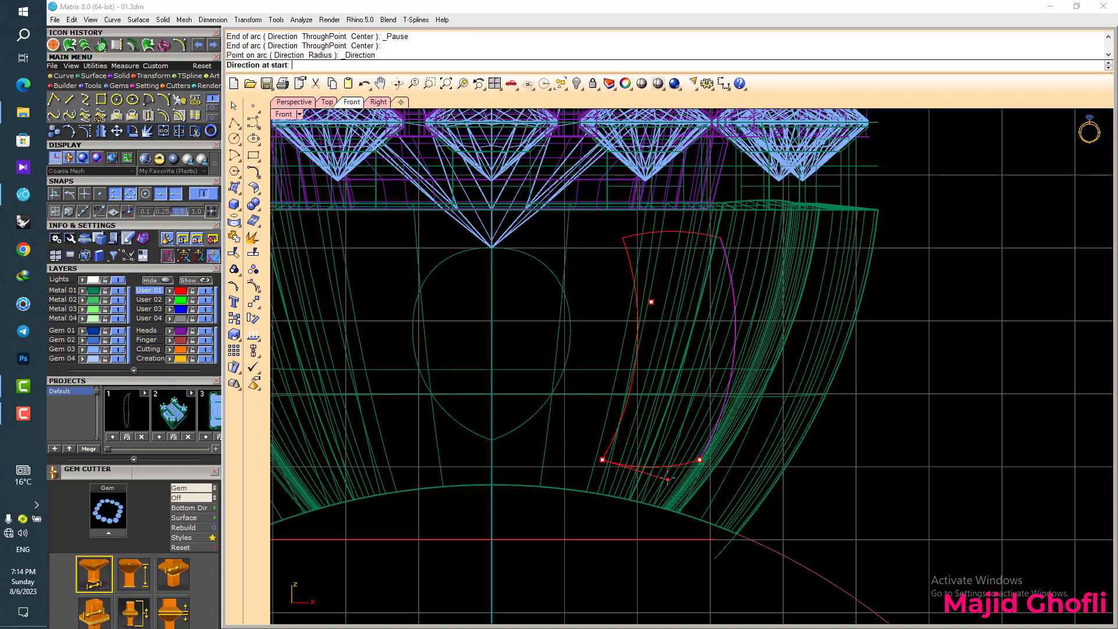
pyautogui.click(669, 469)
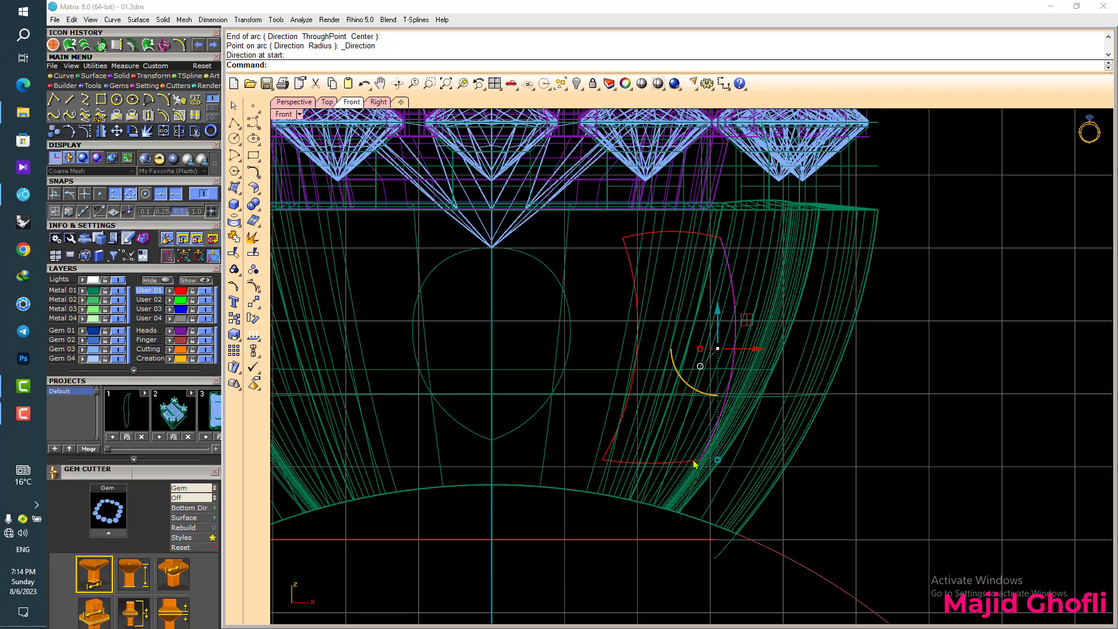
# - Show the control points of the outer side curve and the lower arc, and move their shared corner points down
pyautogui.keyDown('shift'); pyautogui.click(695, 463); pyautogui.keyUp('shift')
pyautogui.keyDown('shift'); pyautogui.click(719, 488); pyautogui.keyUp('shift')
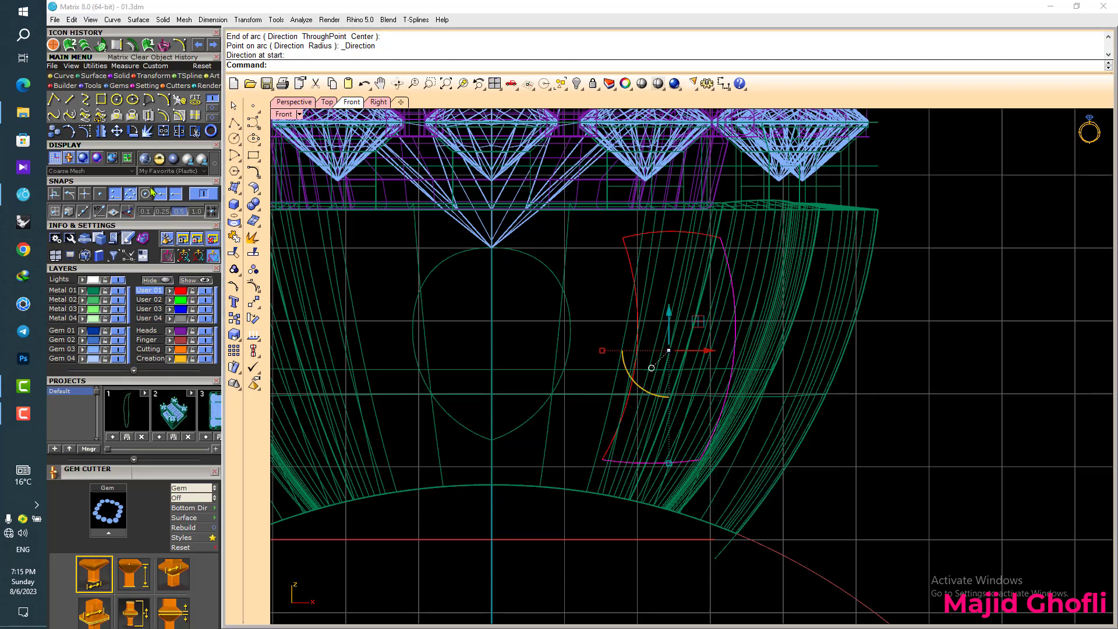
pyautogui.click(85, 130)
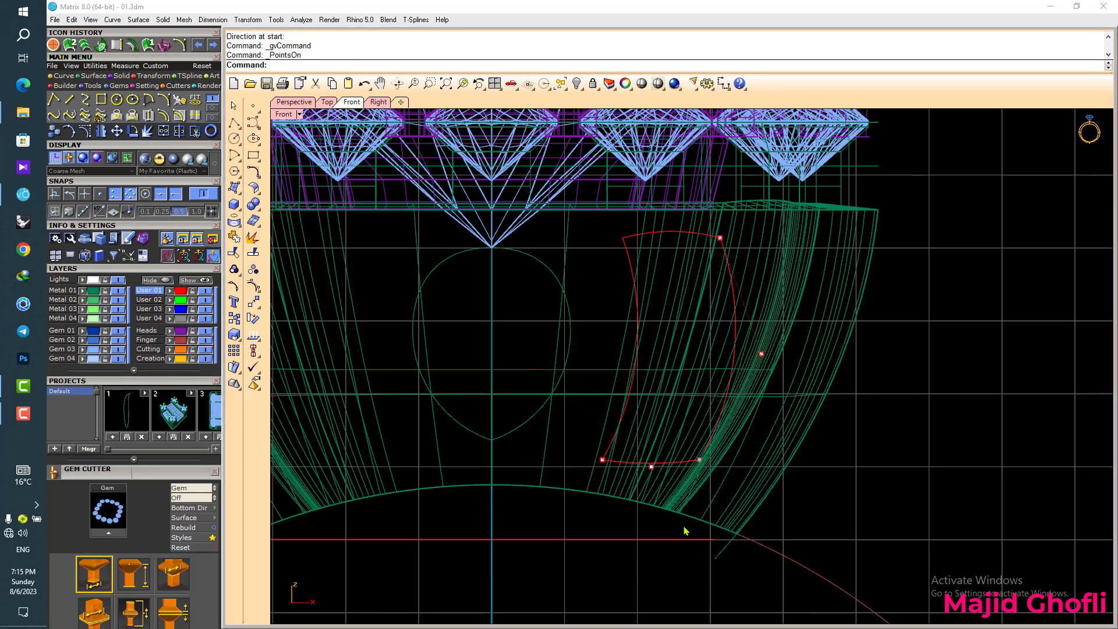
pyautogui.moveTo(685, 530); pyautogui.dragTo(722, 463)
pyautogui.scroll(4, 690, 493)
pyautogui.moveTo(708, 410); pyautogui.dragTo(706, 458)
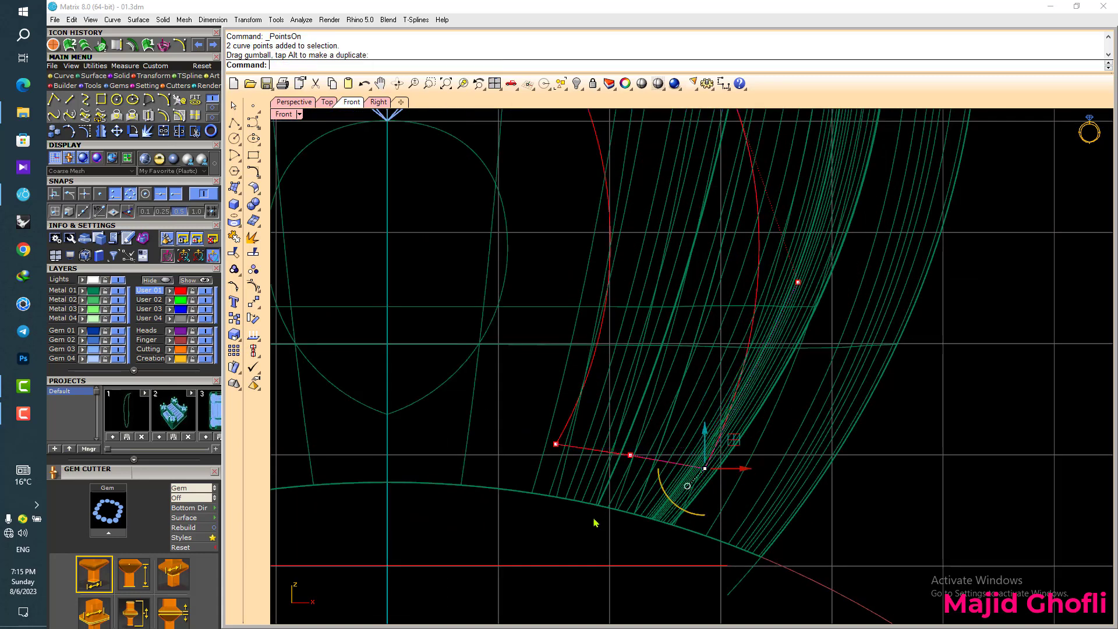
# - Show the inner side curve's control points and move its shared lower corner with the bottom arc upward
pyautogui.moveTo(512, 530); pyautogui.dragTo(574, 434)
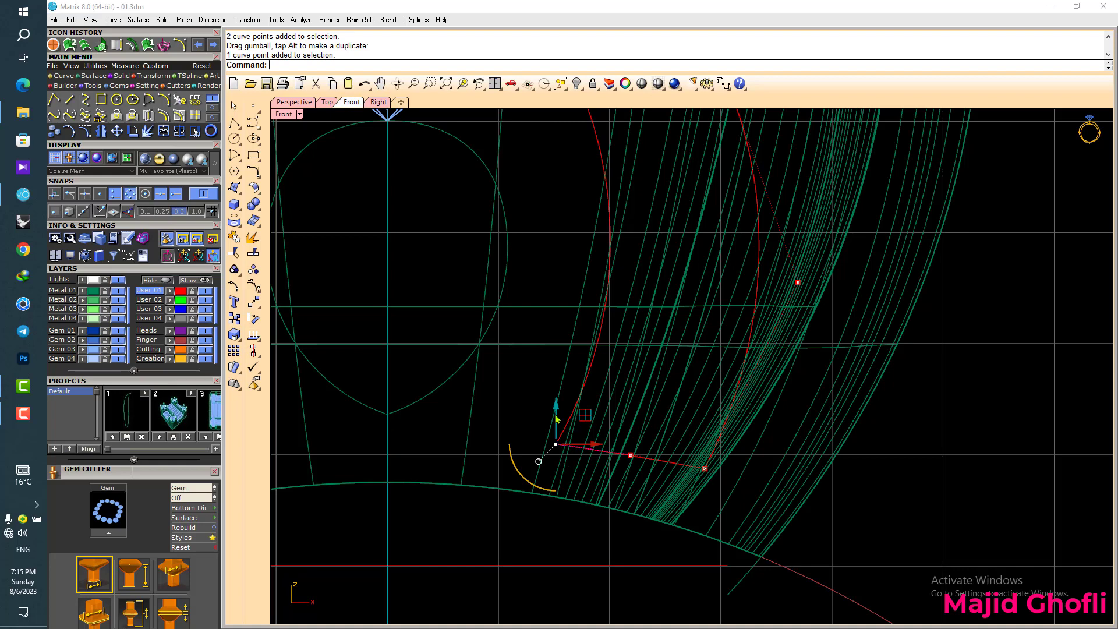
pyautogui.hotkey('ctrl', 'z')
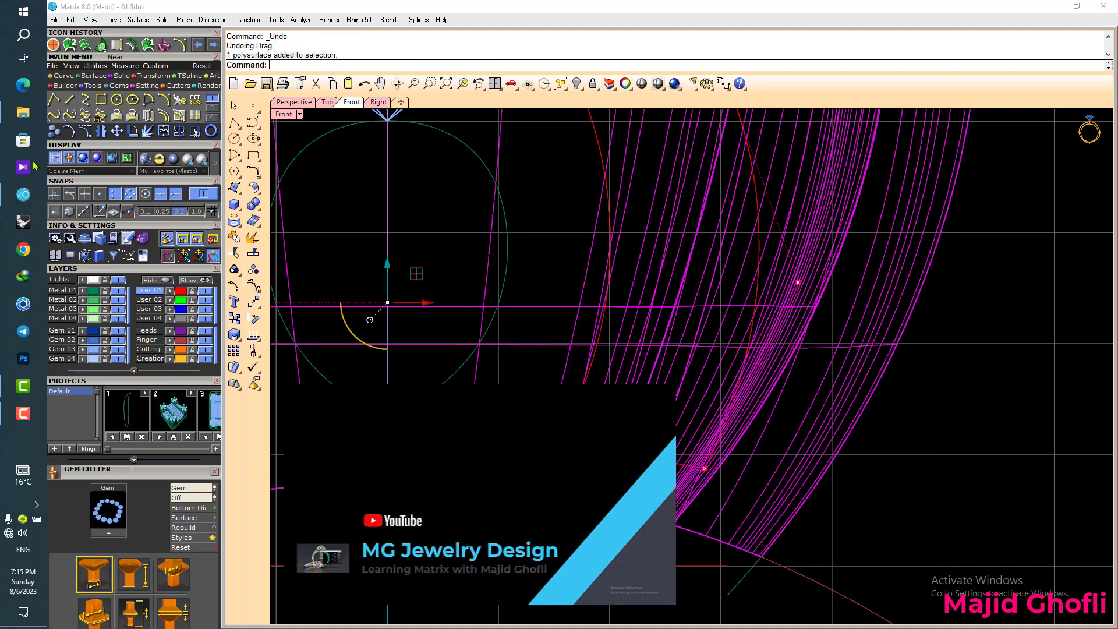
pyautogui.click(596, 366)
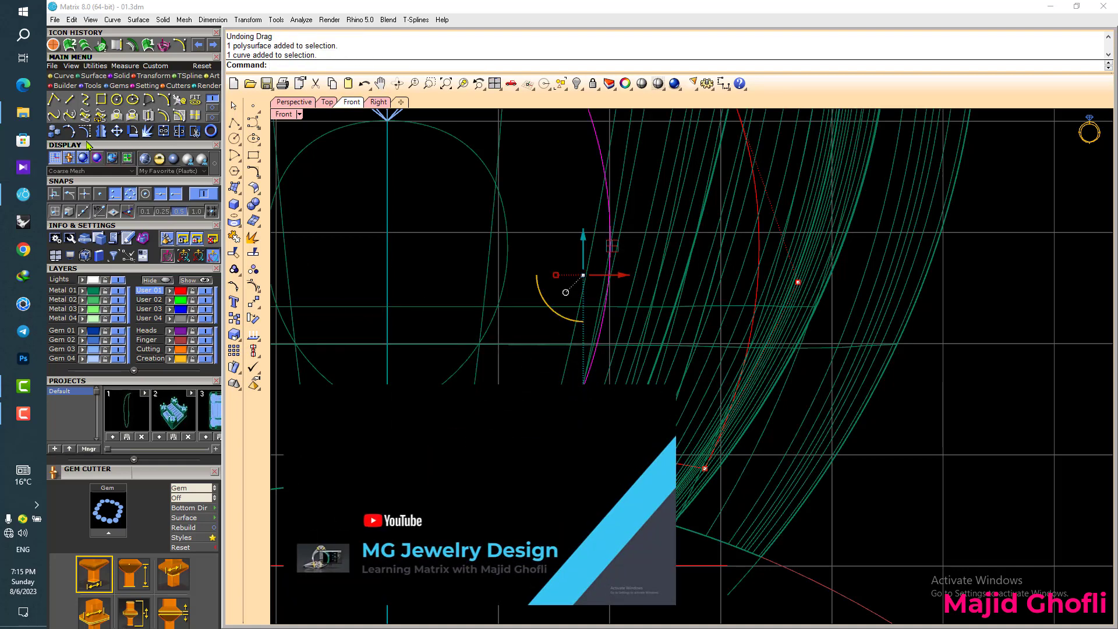
pyautogui.press('F10')
pyautogui.moveTo(527, 522); pyautogui.dragTo(560, 385)
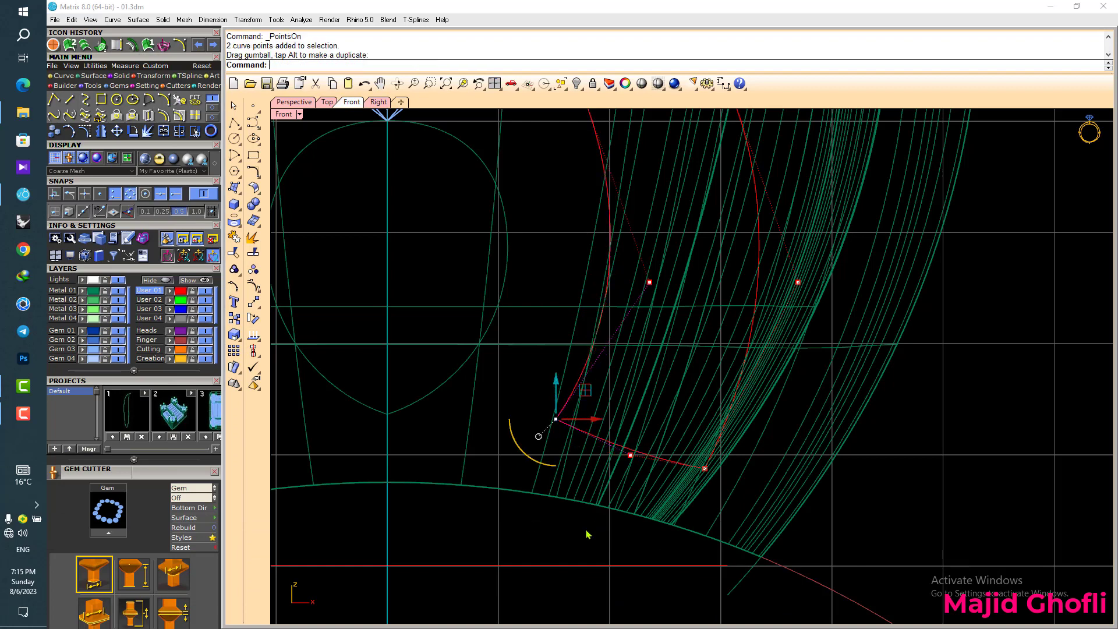
# - Raise the bottom arc's middle control point slightly and hide the control points
pyautogui.moveTo(587, 534); pyautogui.dragTo(660, 423)
pyautogui.scroll(-3, 664, 396)
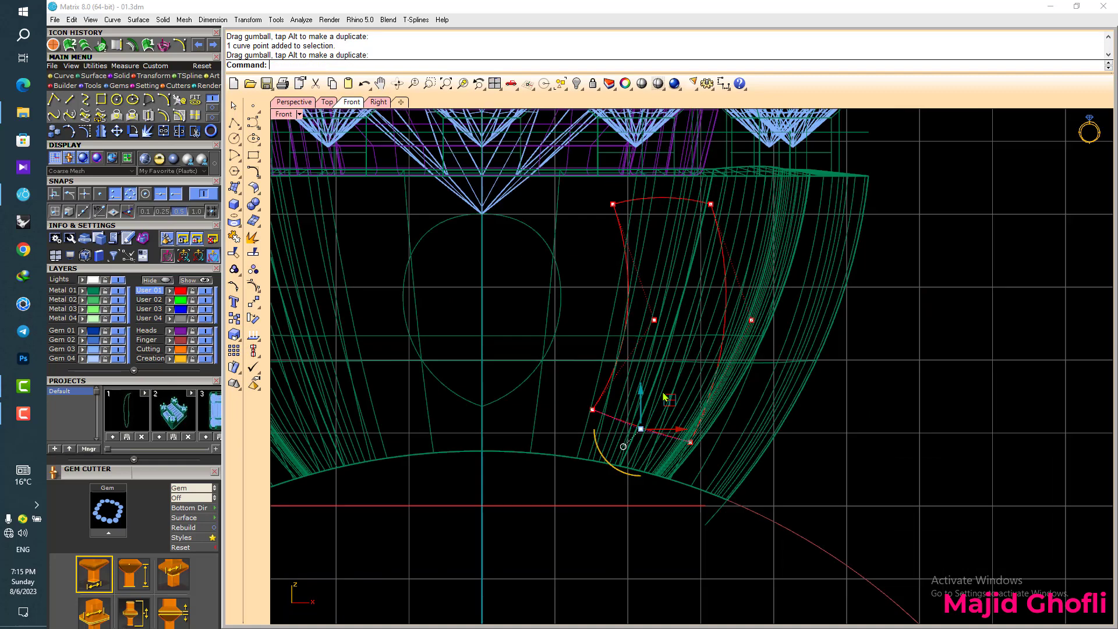
pyautogui.press('Escape')
pyautogui.press('Escape')
# - Join the four window curves into one closed outline and mirror a copy across the Y axis
pyautogui.click(725, 299)
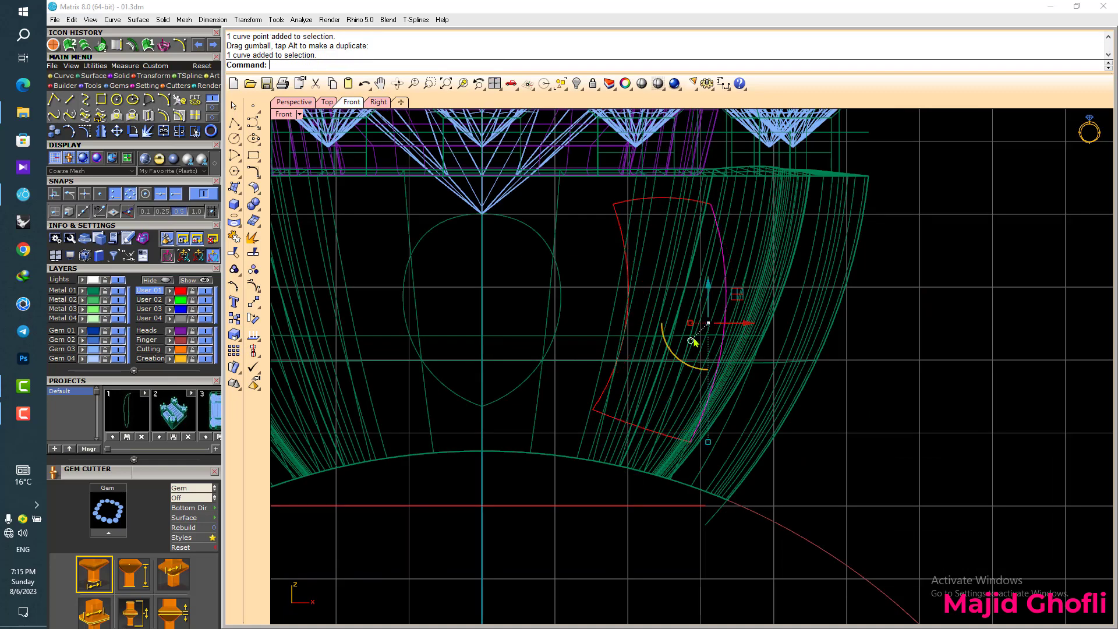
pyautogui.scroll(-4, 693, 339)
pyautogui.moveTo(611, 521); pyautogui.dragTo(754, 234)
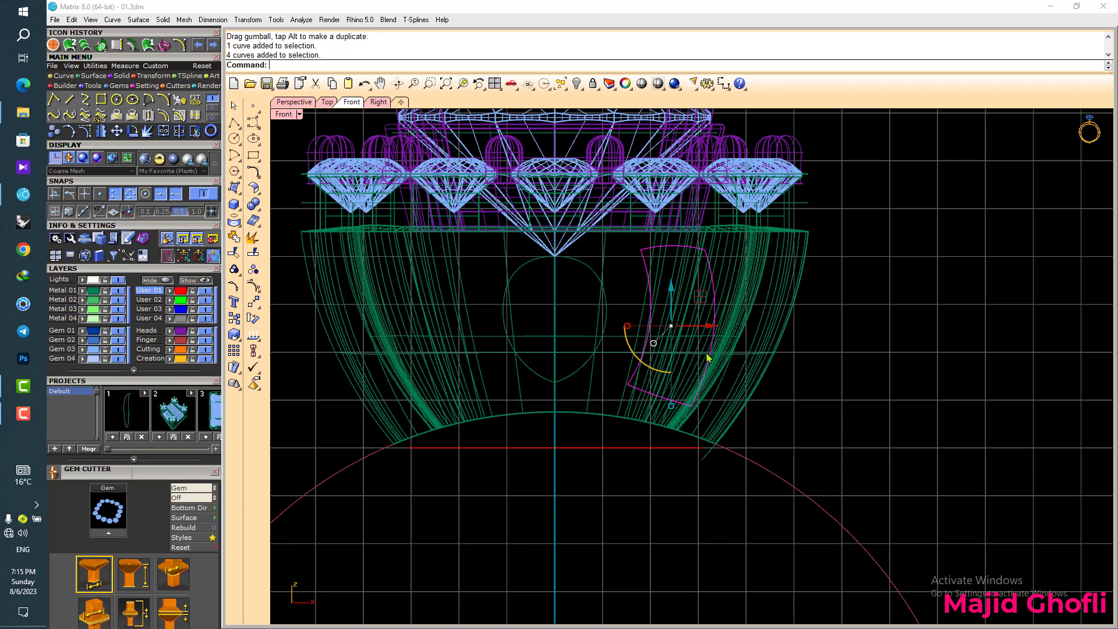
pyautogui.moveTo(709, 358); pyautogui.dragTo(709, 376, button='right')
pyautogui.hotkey('ctrl', 'j')
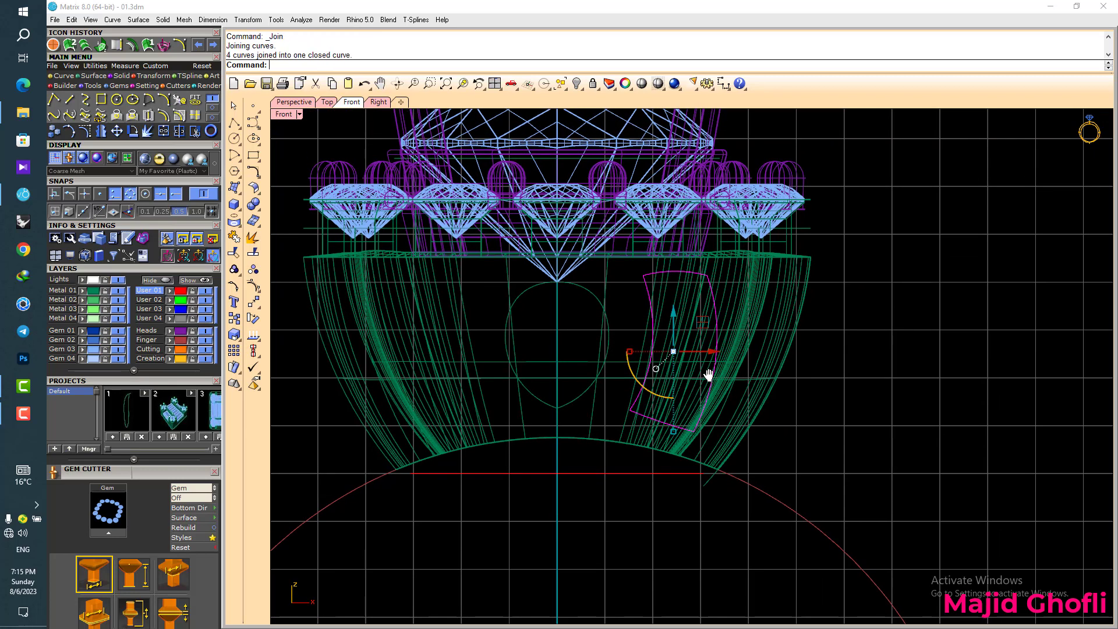
pyautogui.hotkey('ctrl', 'm')
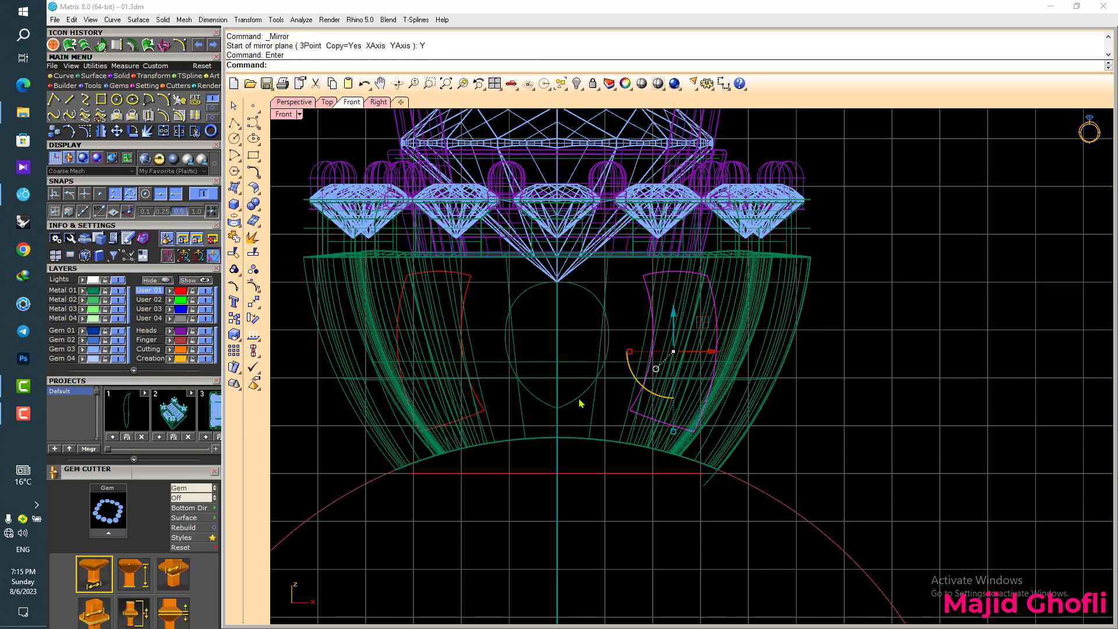
# - Project the two side outlines and the central teardrop outline onto the Front construction plane, deleting the input curves
pyautogui.keyDown('shift'); pyautogui.click(578, 399); pyautogui.keyUp('shift')
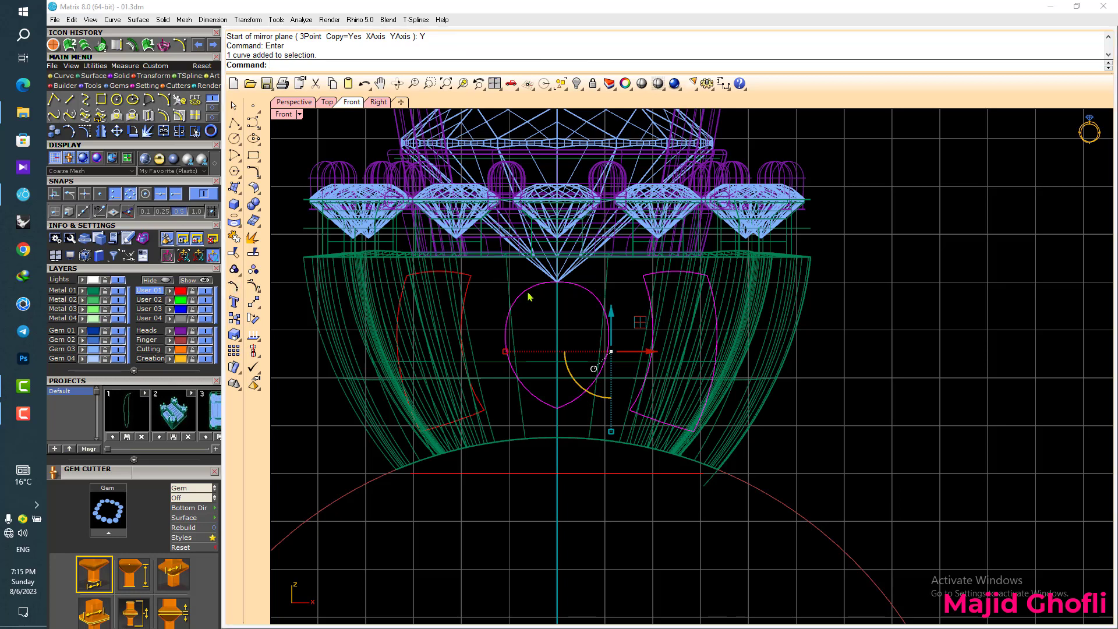
pyautogui.keyDown('shift'); pyautogui.click(471, 280); pyautogui.keyUp('shift')
pyautogui.moveTo(506, 297); pyautogui.dragTo(536, 308, button='right')
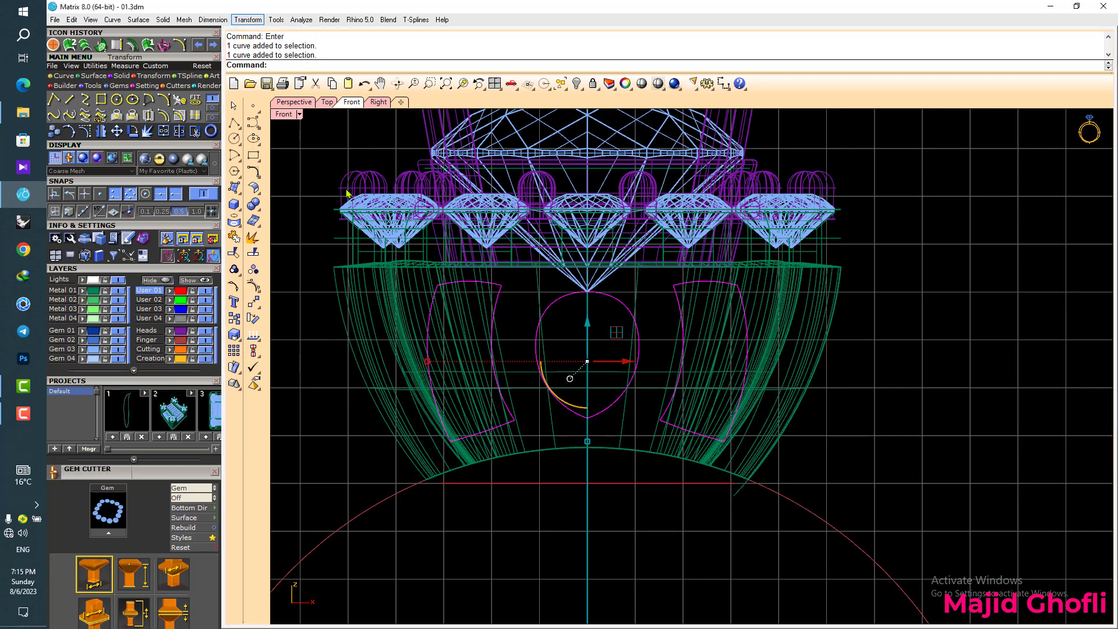
pyautogui.click(540, 173)
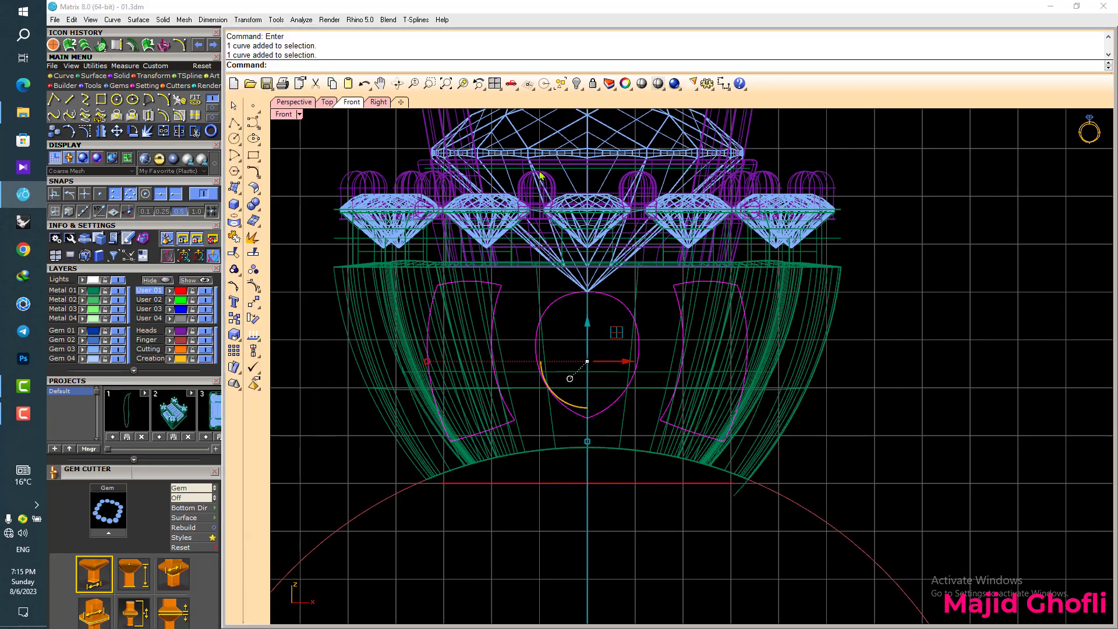
pyautogui.click(248, 24)
pyautogui.click(299, 272)
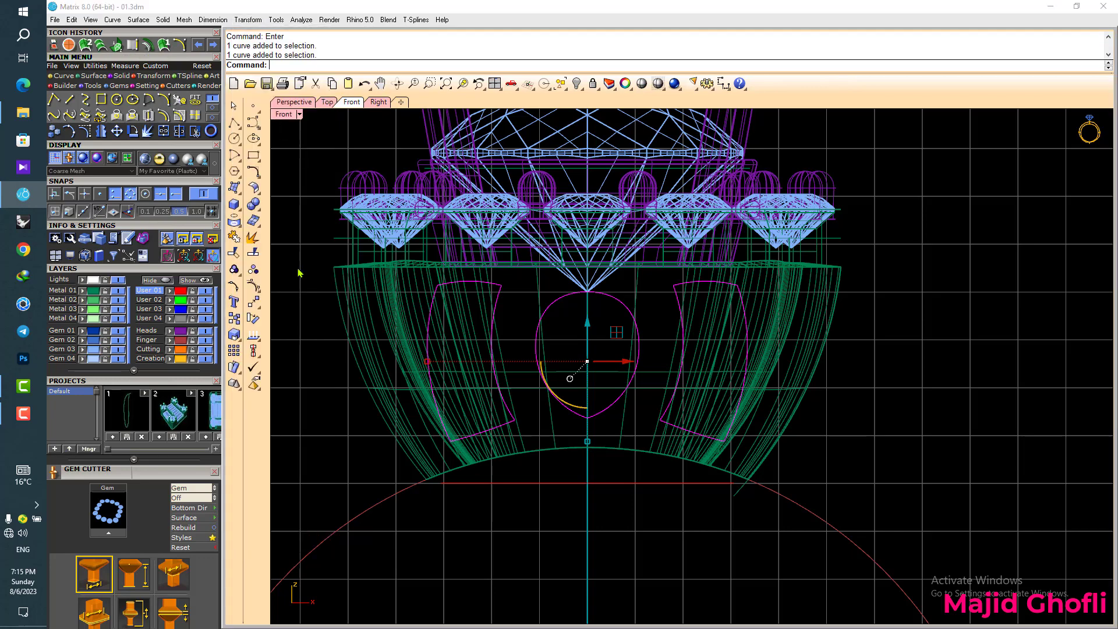
pyautogui.write('y')
pyautogui.press('Return')
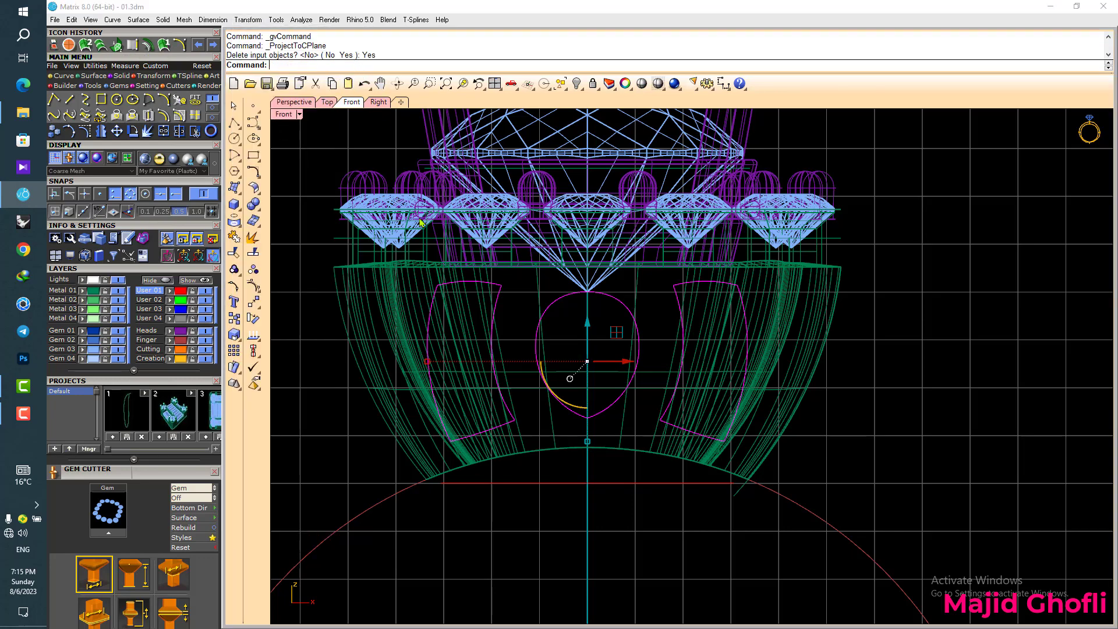
# - Extrude the three outlines straight as solids in both directions, far enough to pass through the whole ring head
pyautogui.doubleClick(281, 116)
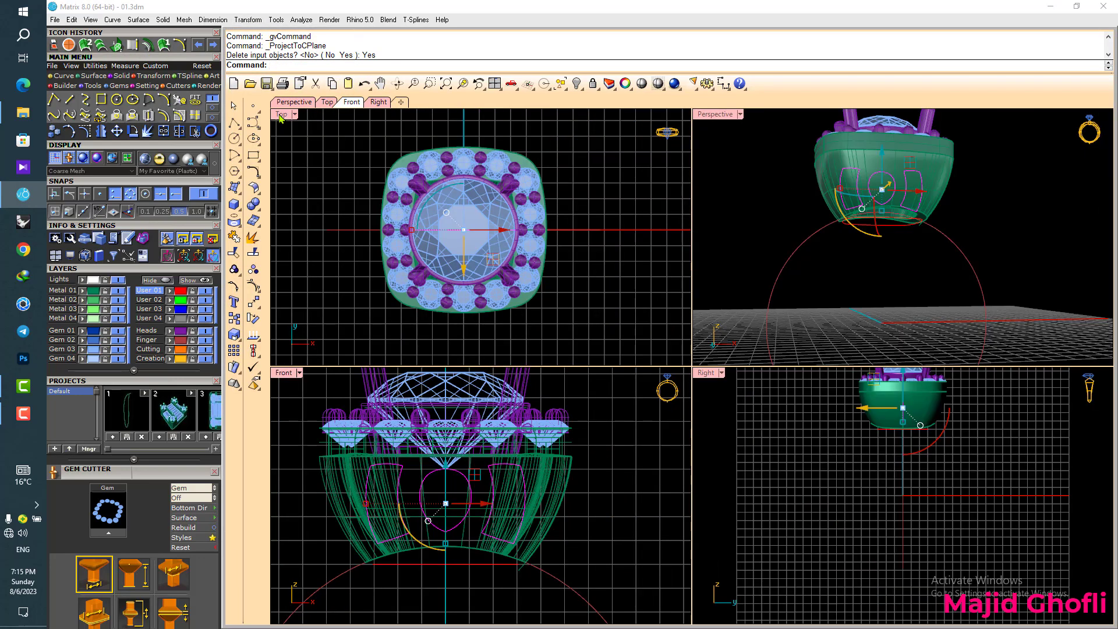
pyautogui.doubleClick(280, 116)
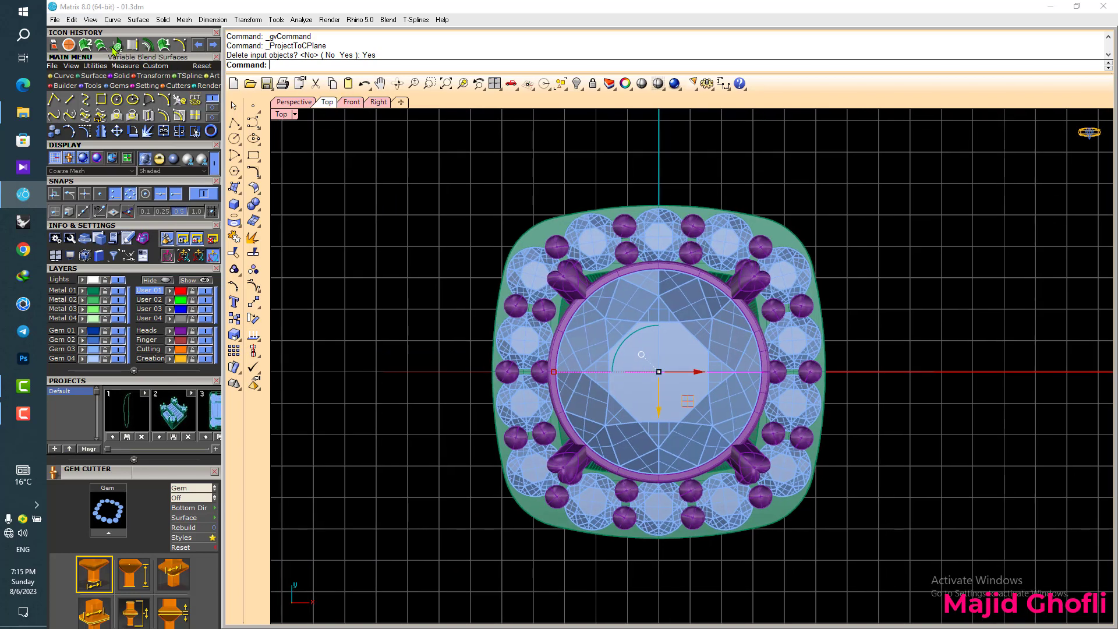
pyautogui.click(93, 76)
pyautogui.click(148, 115)
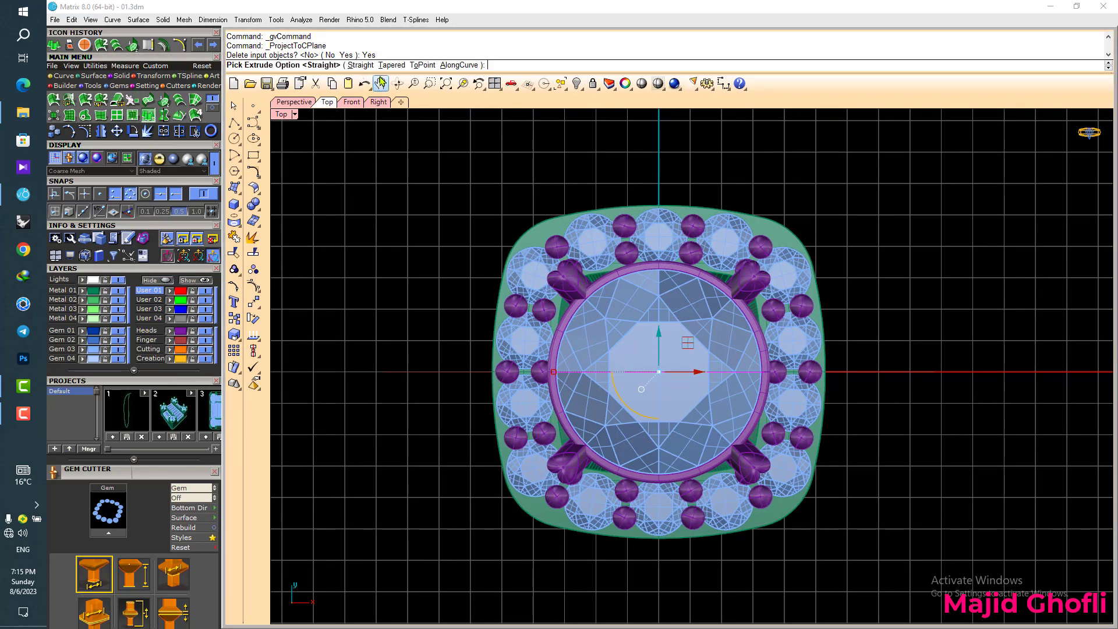
pyautogui.click(361, 65)
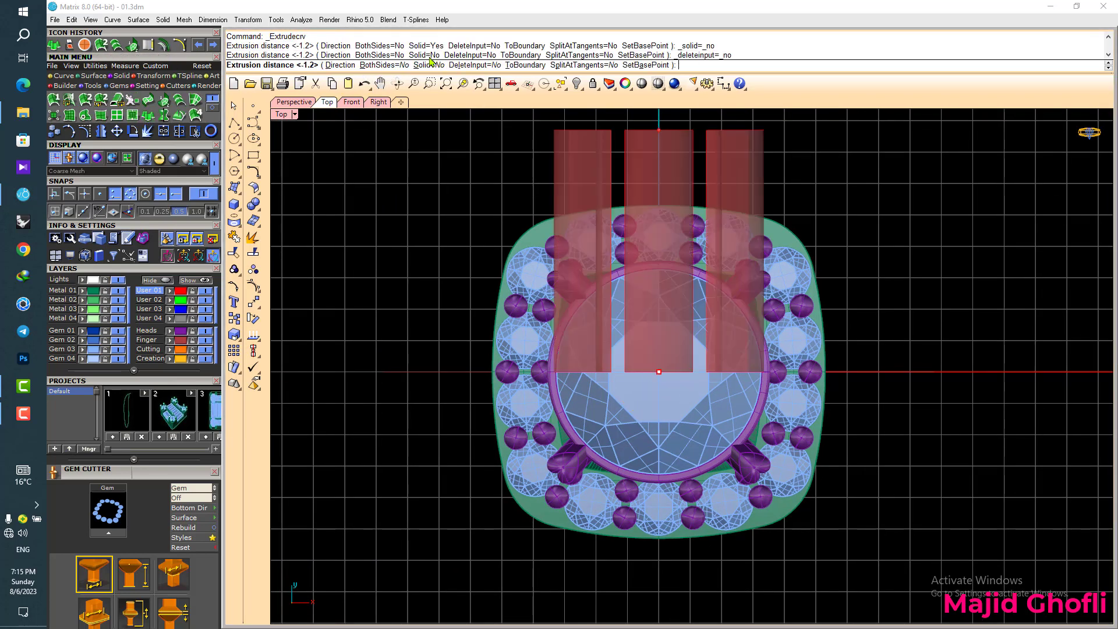
pyautogui.click(428, 64)
pyautogui.click(382, 65)
pyautogui.click(508, 168)
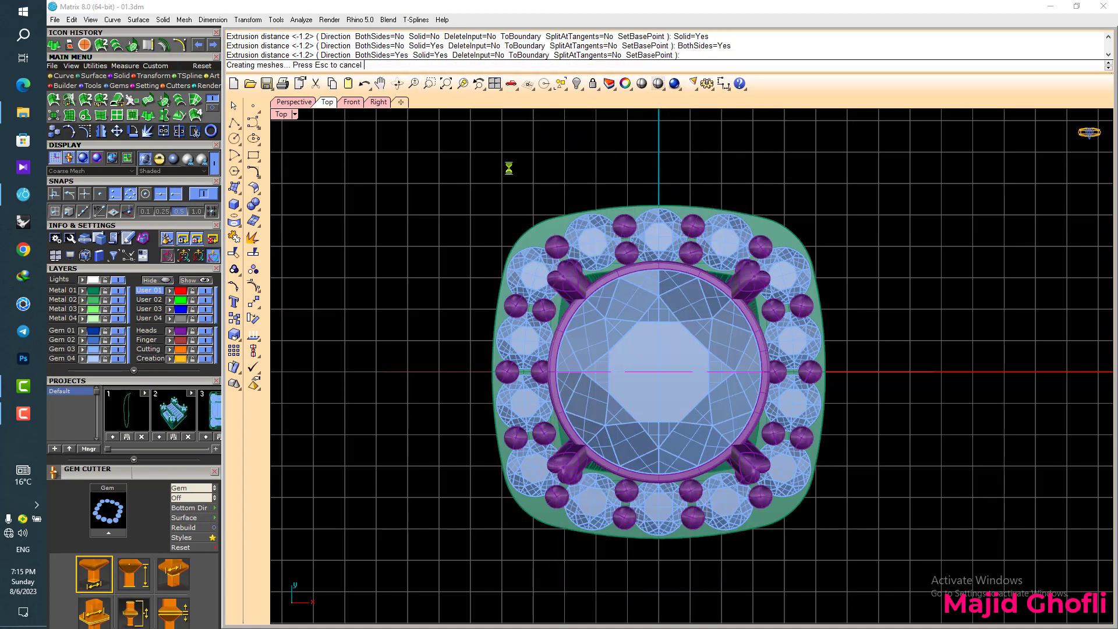
# - Subtract the three extruded solids from the green lower body of the ring head with a Boolean difference
pyautogui.doubleClick(286, 114)
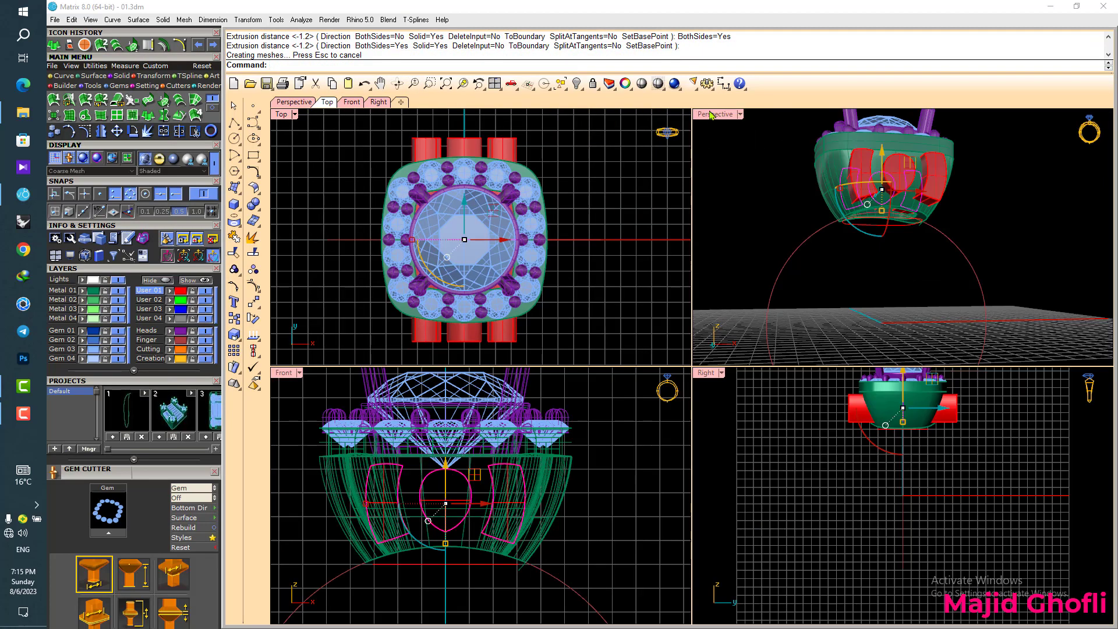
pyautogui.doubleClick(711, 115)
pyautogui.moveTo(793, 217); pyautogui.dragTo(732, 251, button='right')
pyautogui.click(917, 187)
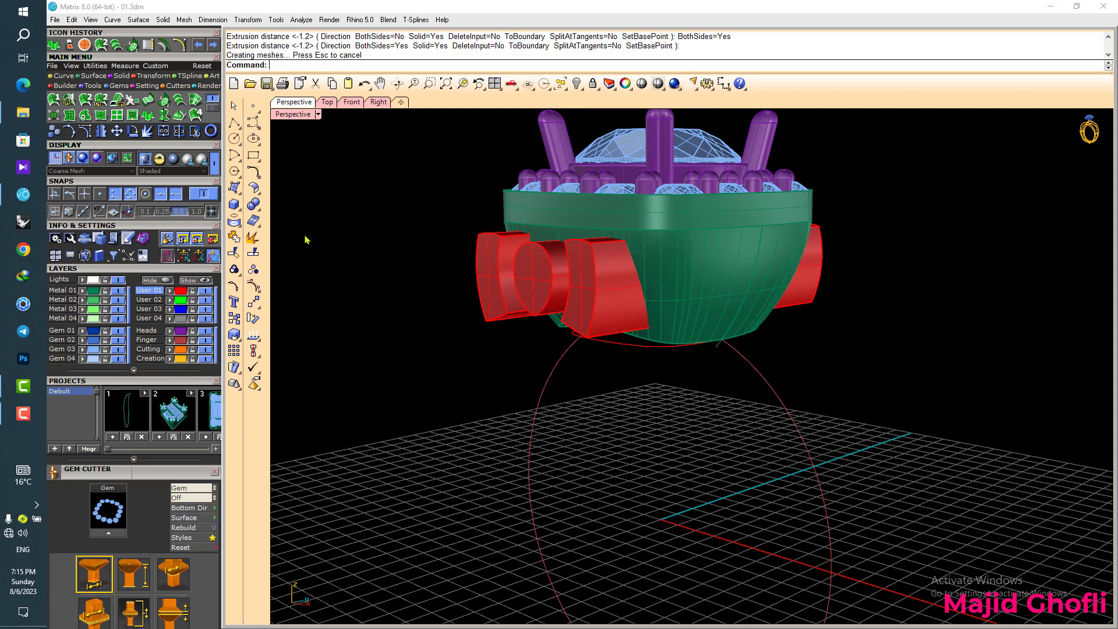
pyautogui.click(251, 203)
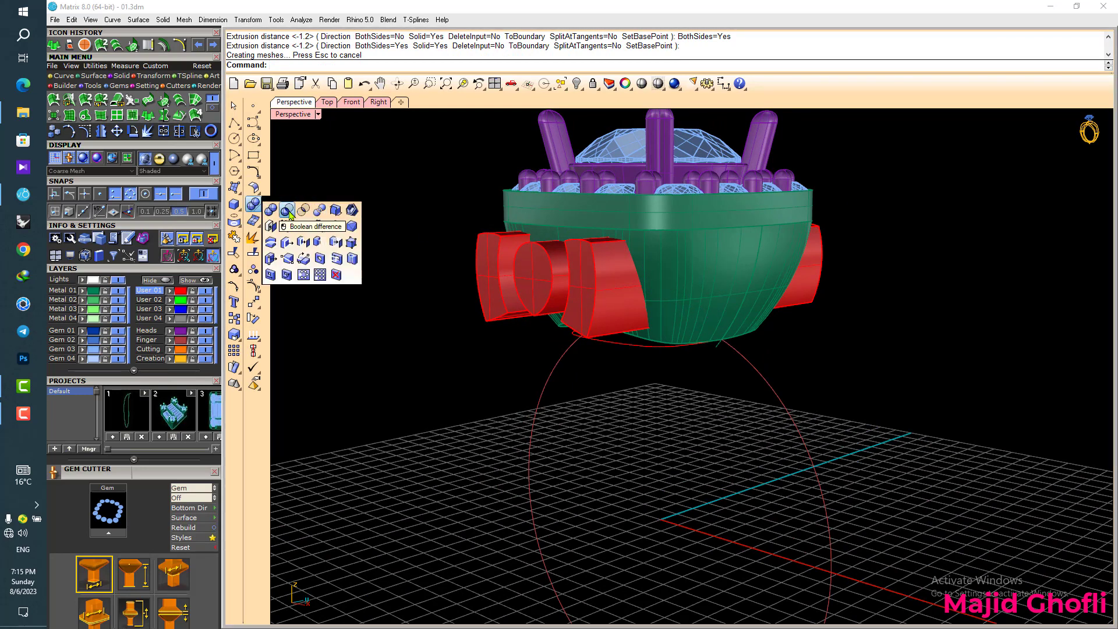
pyautogui.click(290, 215)
pyautogui.click(680, 256)
pyautogui.rightClick(680, 256)
pyautogui.click(614, 277)
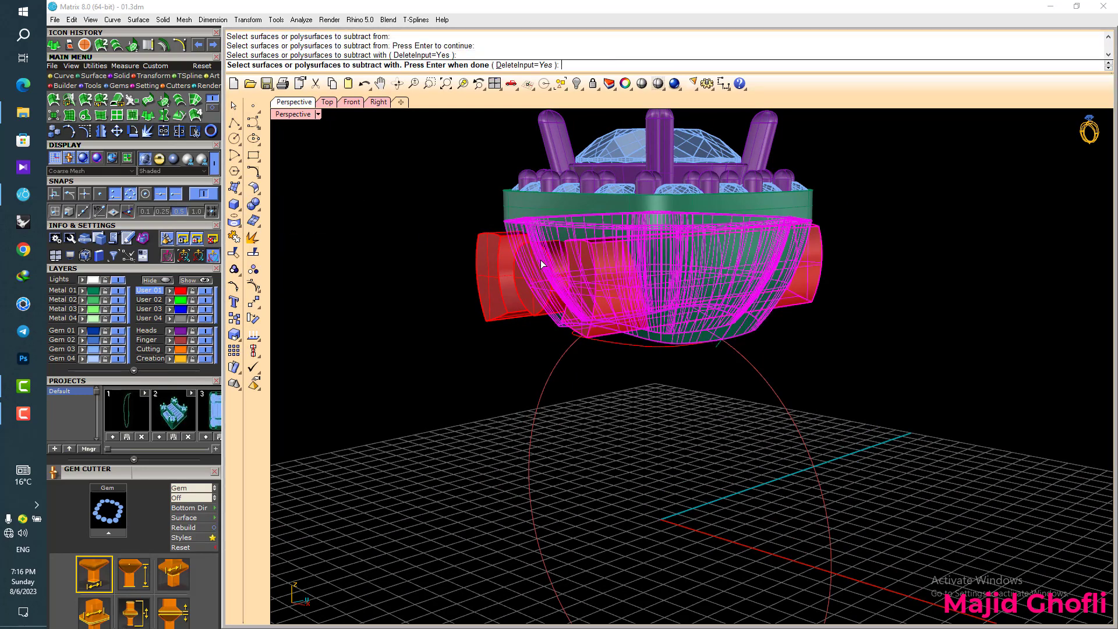
pyautogui.click(540, 260)
pyautogui.click(510, 252)
pyautogui.rightClick(510, 251)
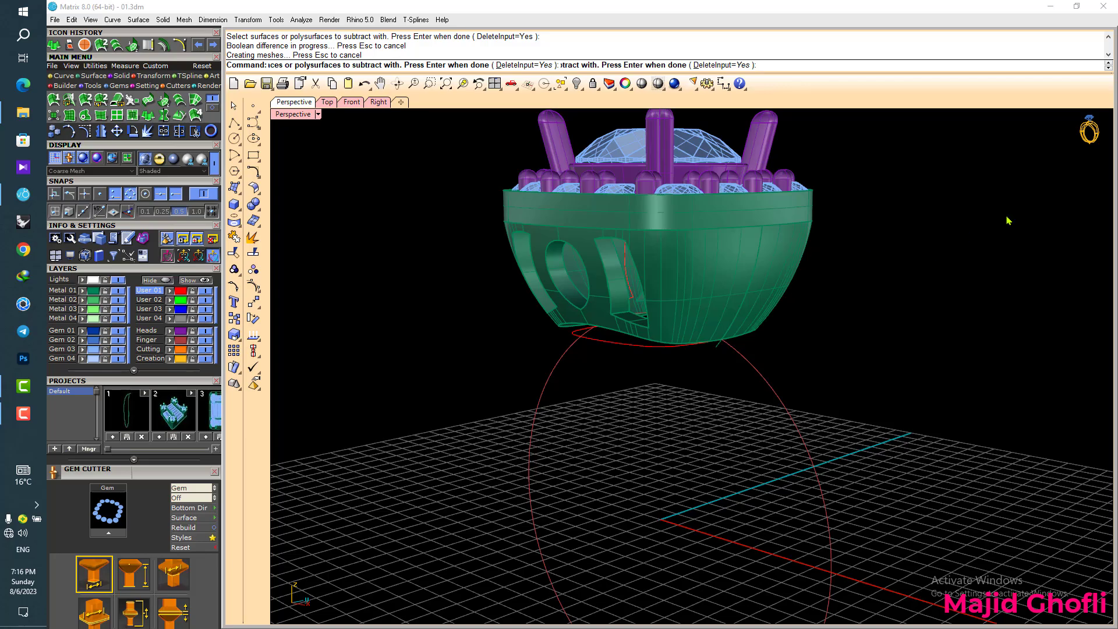
pyautogui.moveTo(961, 326); pyautogui.dragTo(667, 401, button='right')
# - Show the whole ring head and finger circle in an enlarged Front view
pyautogui.doubleClick(294, 115)
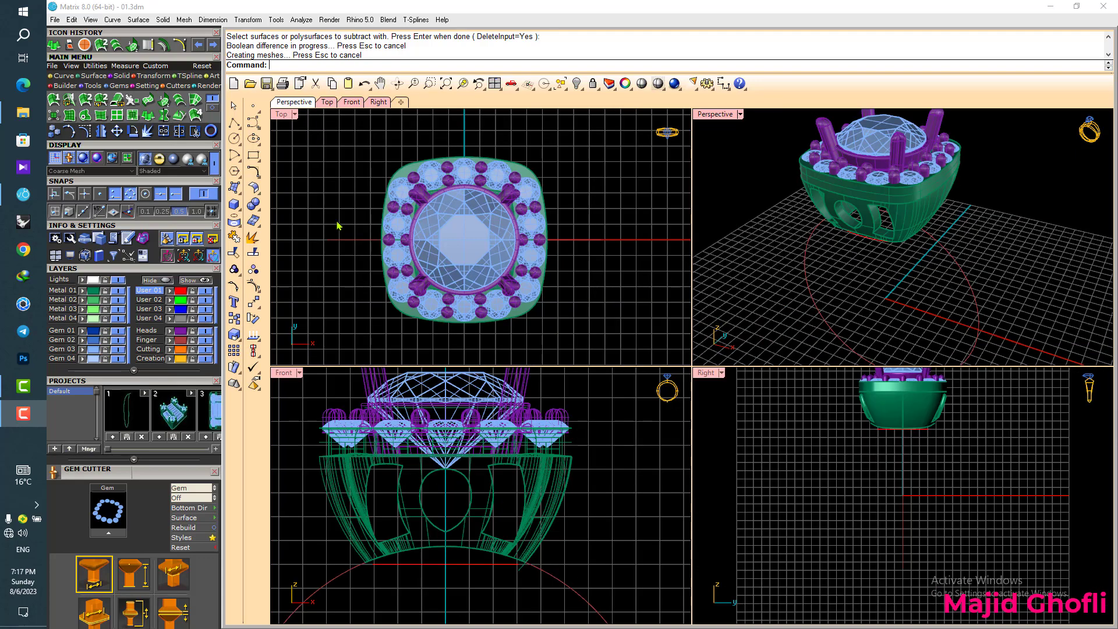
pyautogui.doubleClick(289, 374)
pyautogui.scroll(-12, 709, 233)
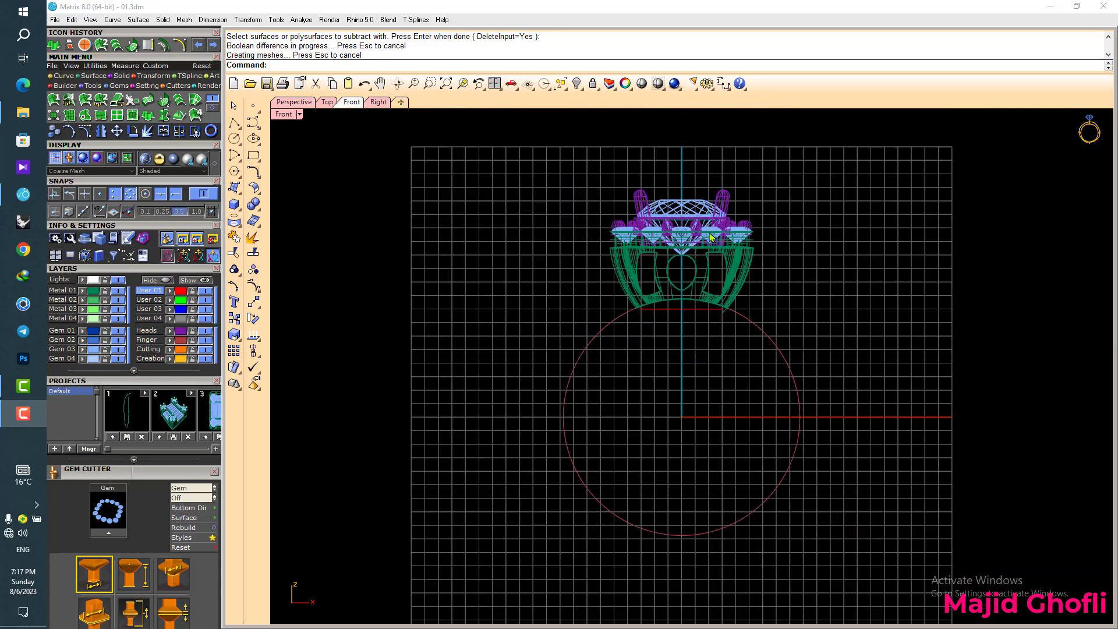
# - Start an interpolated curve inside the green body's right edge and run it down outside the finger circle's upper right
pyautogui.moveTo(806, 337); pyautogui.dragTo(748, 320, button='right')
pyautogui.scroll(5, 669, 305)
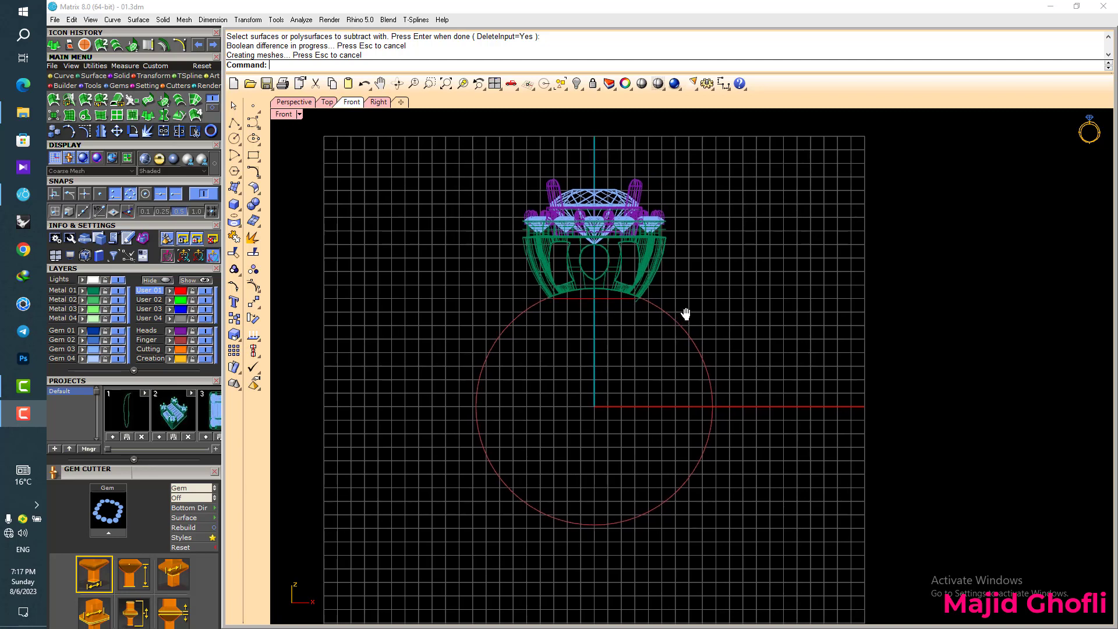
pyautogui.scroll(-2, 658, 302)
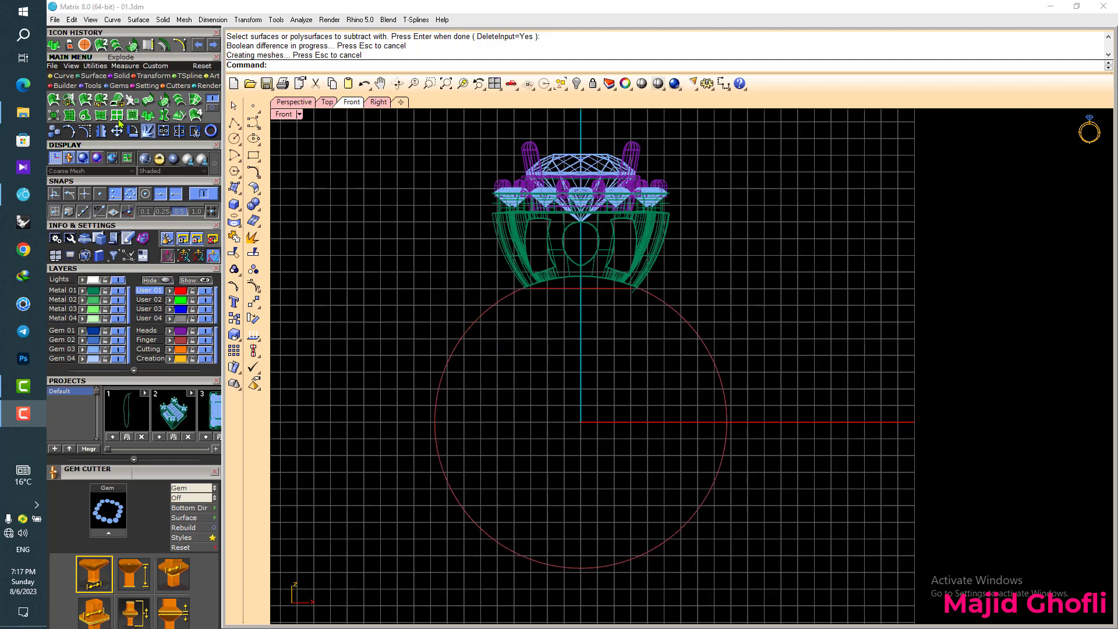
pyautogui.click(60, 76)
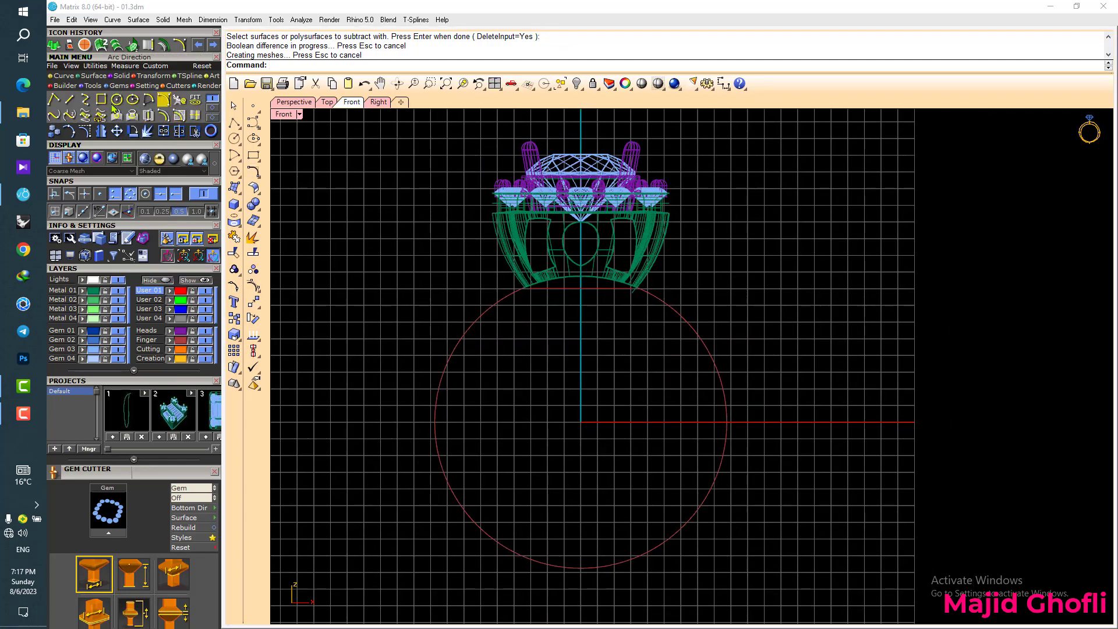
pyautogui.click(88, 99)
pyautogui.scroll(4, 693, 238)
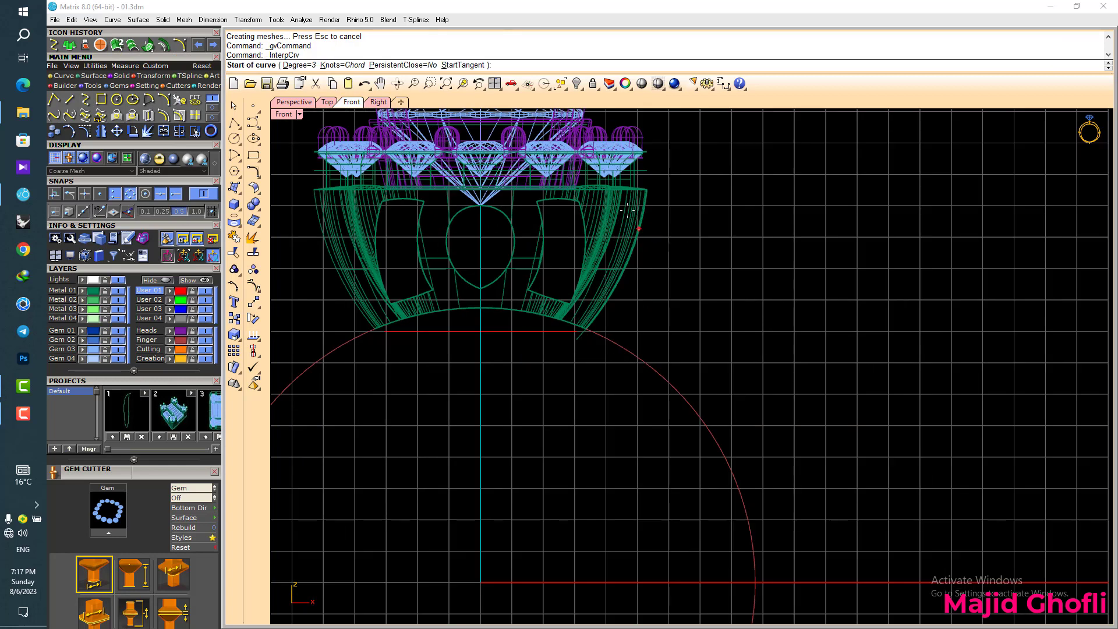
pyautogui.click(204, 194)
pyautogui.click(627, 207)
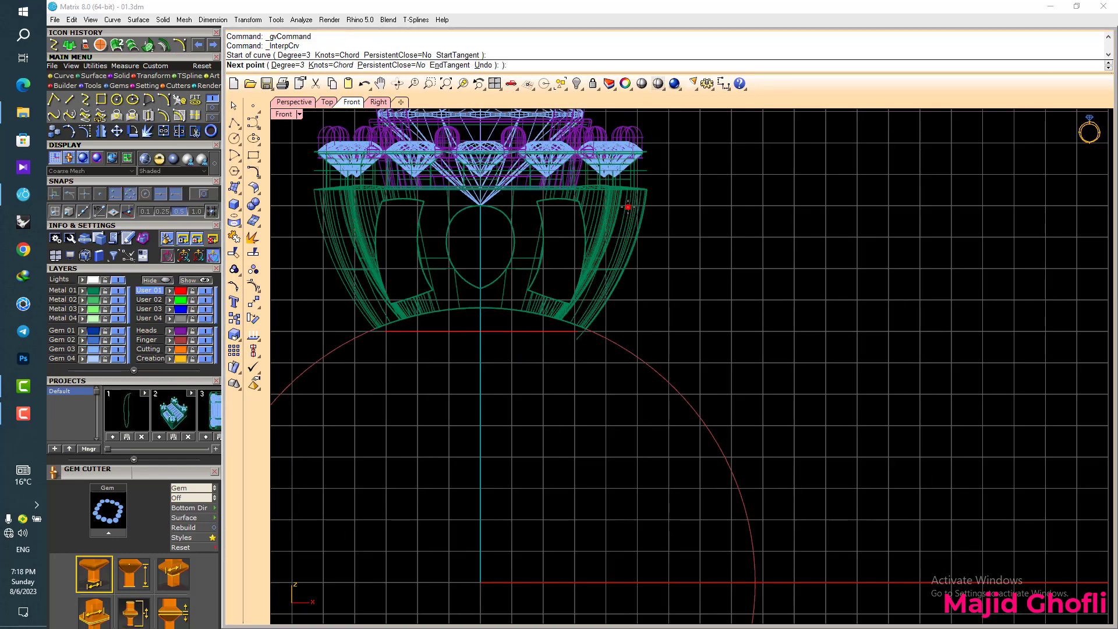
pyautogui.click(649, 247)
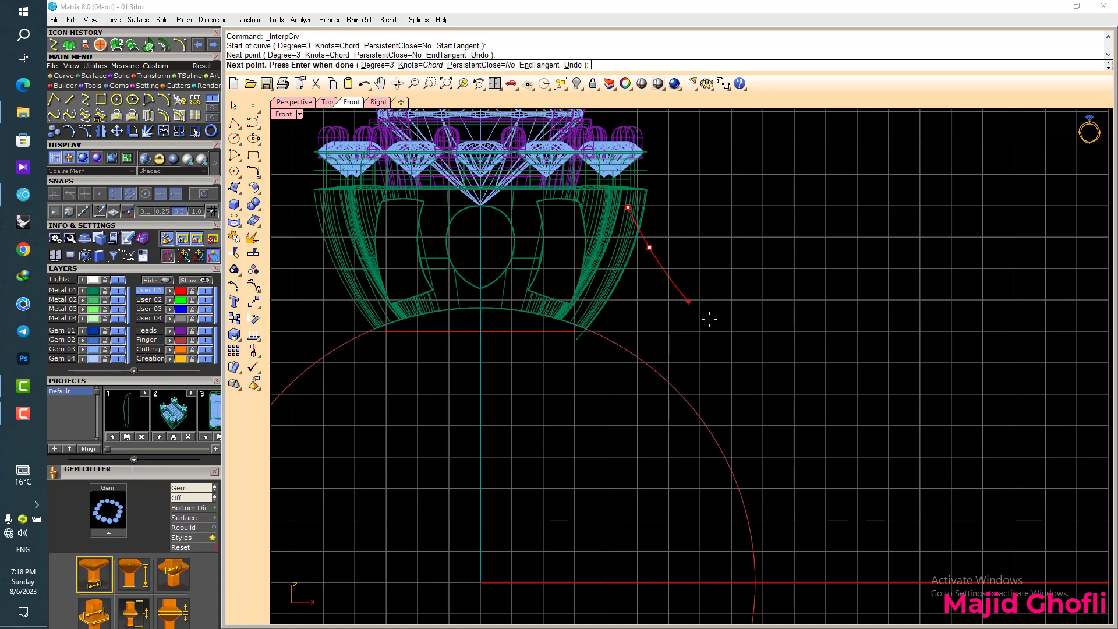
pyautogui.click(712, 331)
pyautogui.scroll(-2, 711, 303)
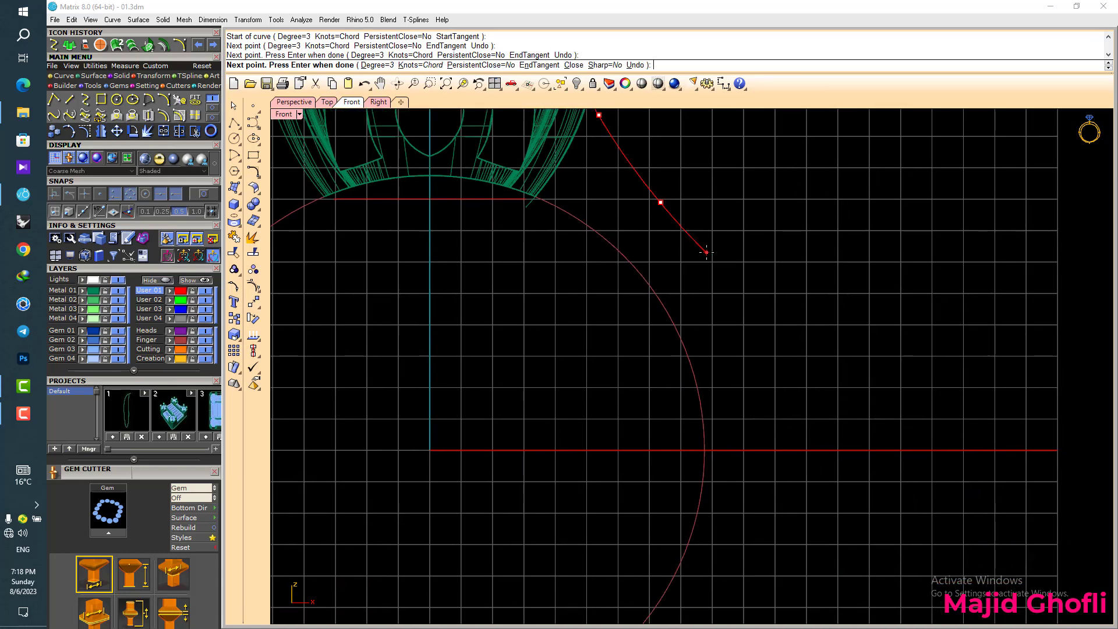
pyautogui.click(711, 280)
pyautogui.moveTo(745, 404); pyautogui.dragTo(736, 324, button='right')
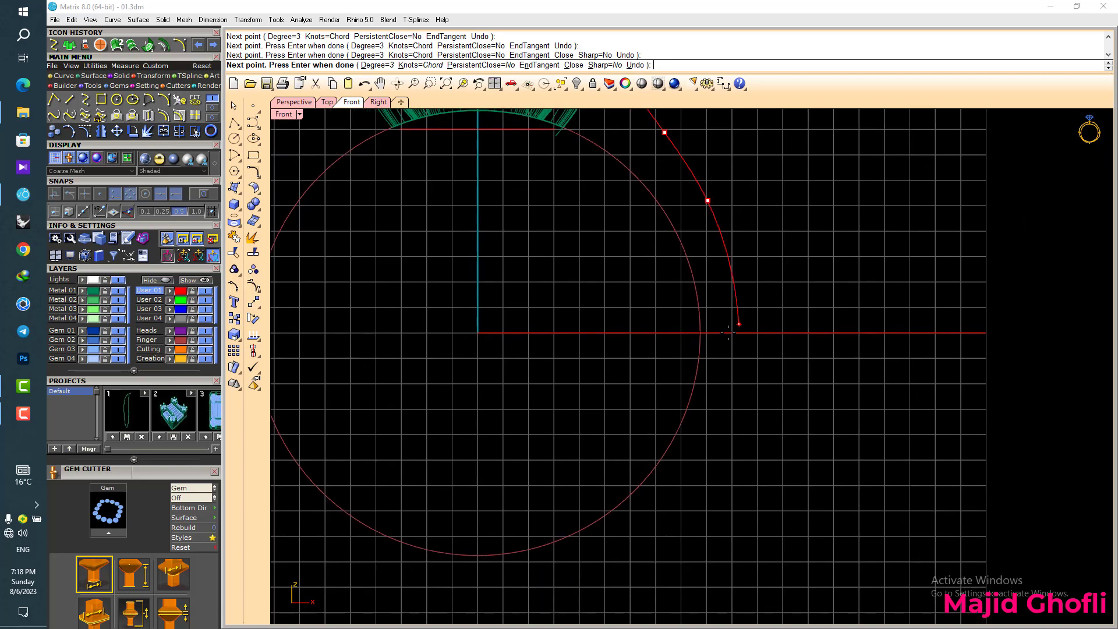
# - Continue the curve around the finger circle's lower right and end it on the vertical axis just below the circle
pyautogui.click(733, 339)
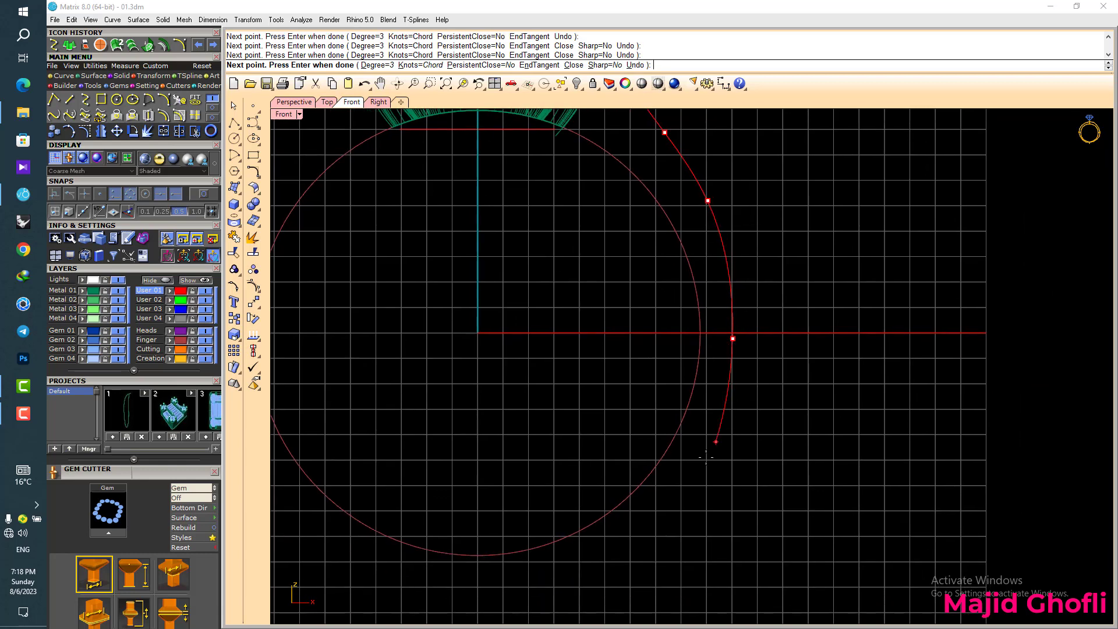
pyautogui.click(698, 463)
pyautogui.moveTo(696, 462); pyautogui.dragTo(797, 362, button='right')
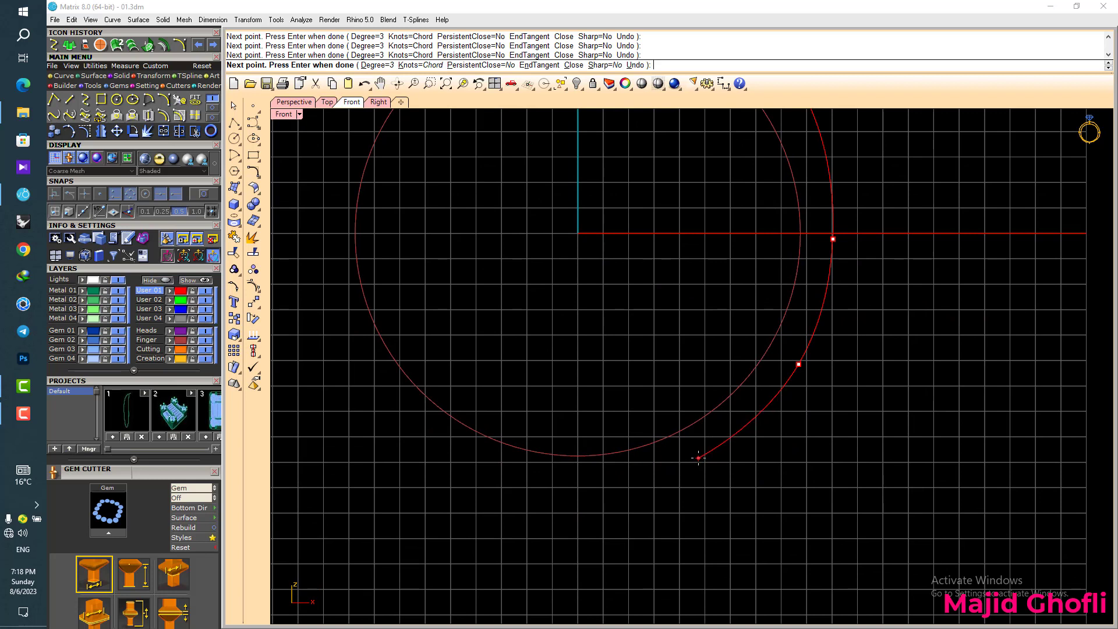
pyautogui.click(698, 457)
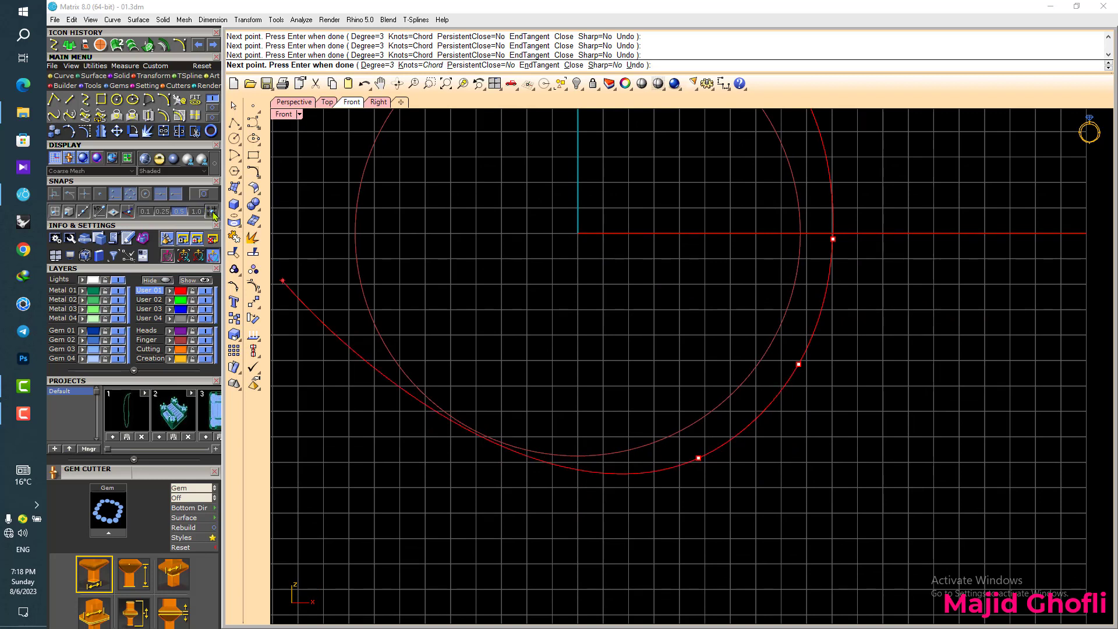
pyautogui.press('F9')
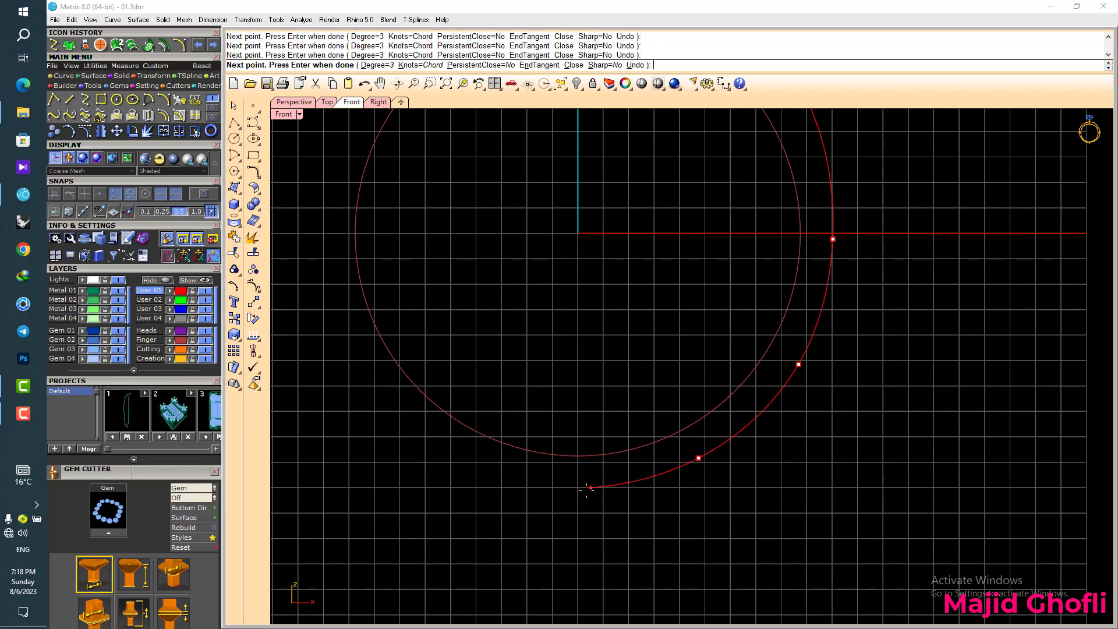
pyautogui.click(579, 488)
pyautogui.scroll(-2, 591, 492)
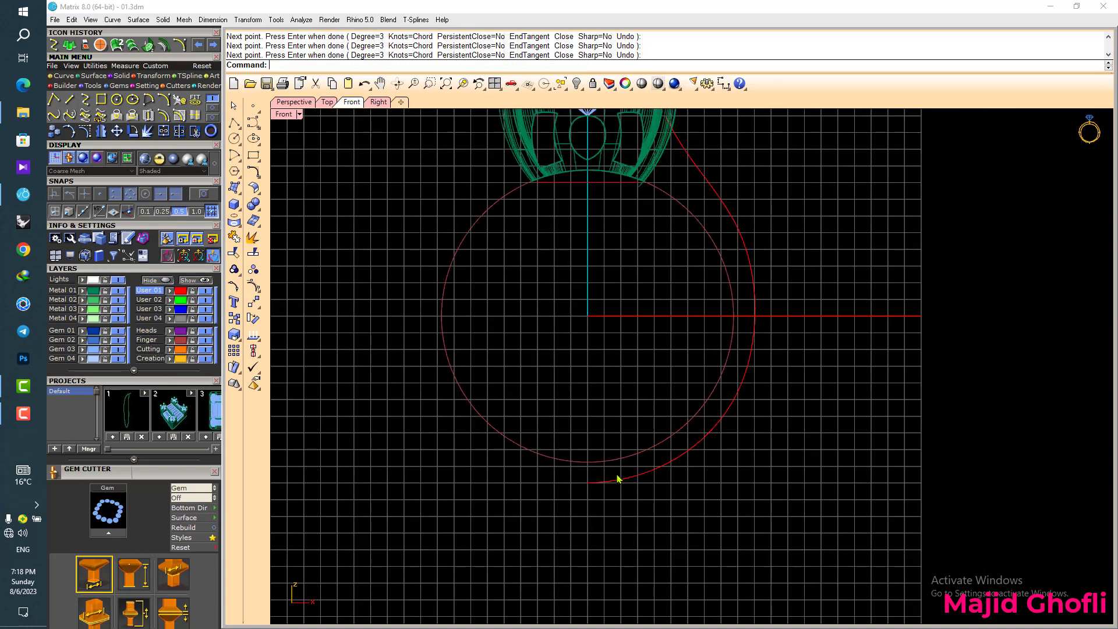
pyautogui.press('Return')
pyautogui.scroll(-3, 722, 313)
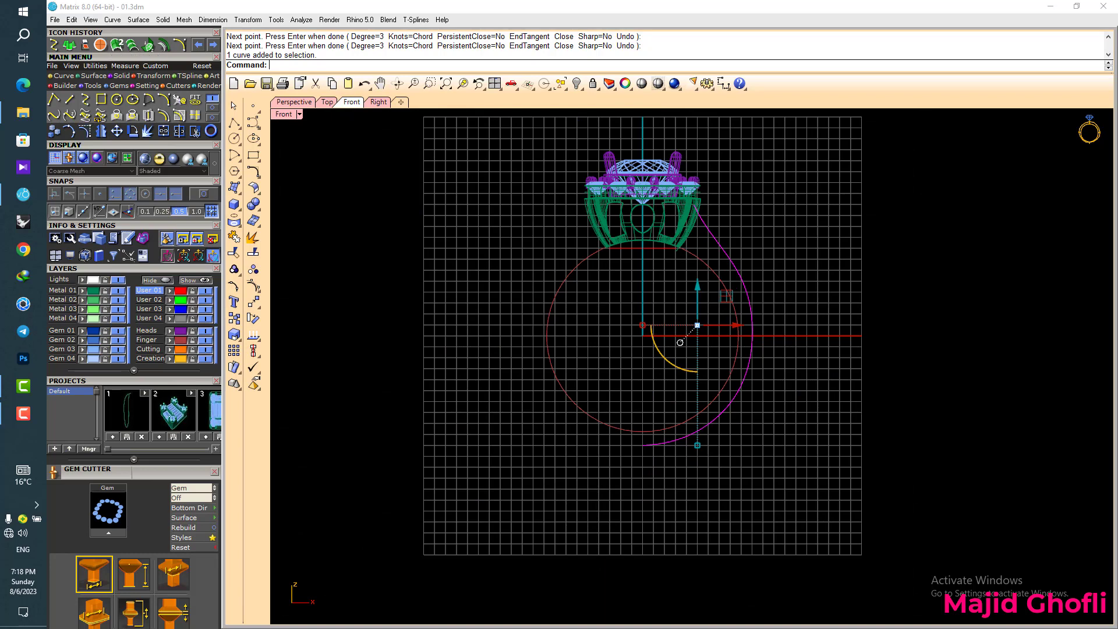
# - Show the curve's control points and lower the second and third points from its upper end slightly
pyautogui.click(86, 131)
pyautogui.scroll(5, 709, 224)
pyautogui.scroll(3, 709, 225)
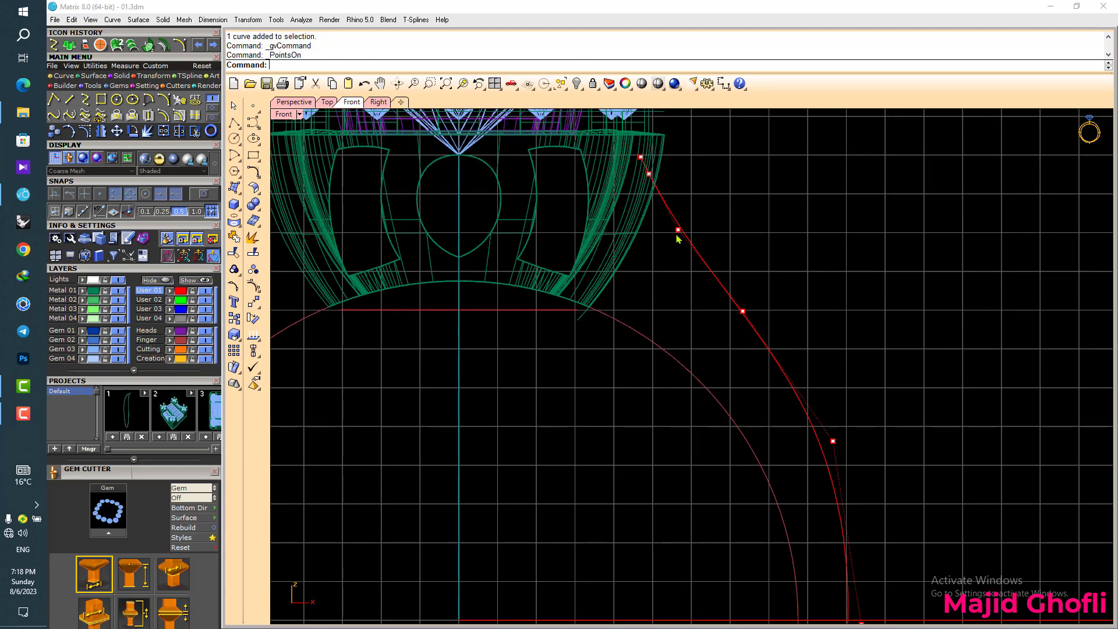
pyautogui.click(678, 230)
pyautogui.moveTo(686, 205); pyautogui.dragTo(686, 213)
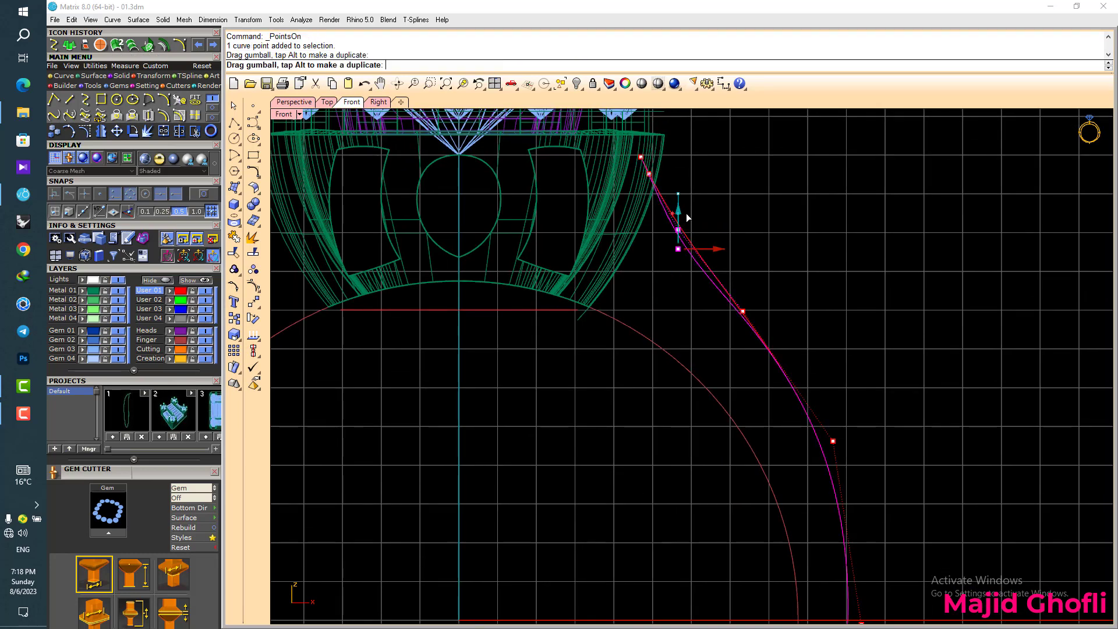
pyautogui.hotkey('ctrl', 'z')
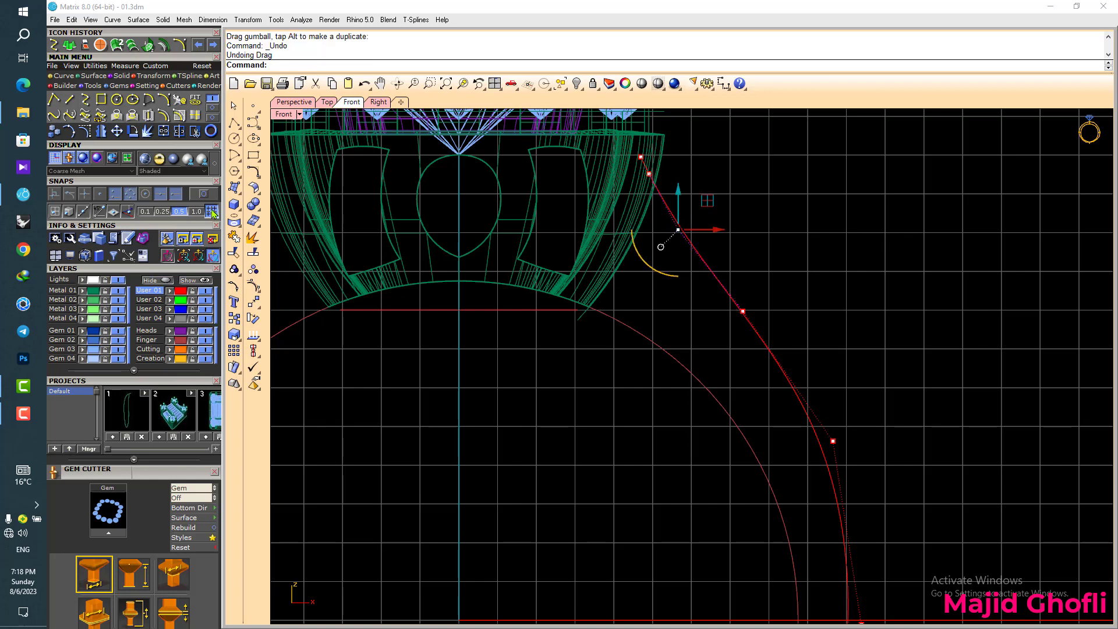
pyautogui.moveTo(679, 191); pyautogui.dragTo(679, 196)
pyautogui.click(649, 173)
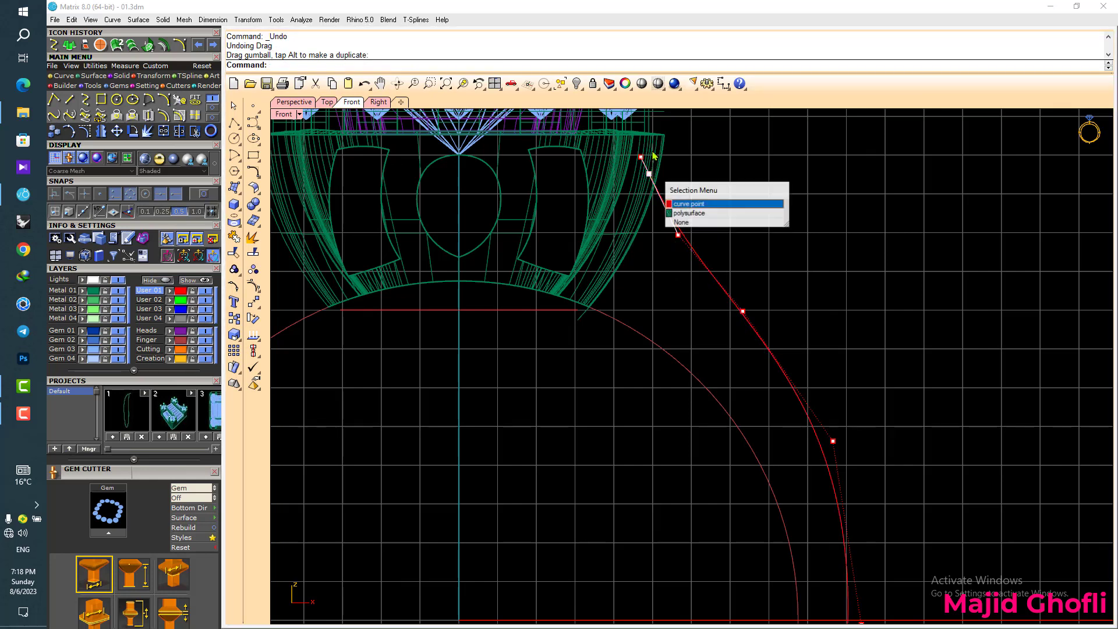
pyautogui.click(651, 150)
pyautogui.moveTo(647, 139); pyautogui.dragTo(649, 148)
# - Move the curve's outermost control point near the horizontal axis slightly outward
pyautogui.scroll(-2, 802, 257)
pyautogui.moveTo(802, 255); pyautogui.dragTo(752, 218, button='right')
pyautogui.scroll(-4, 752, 218)
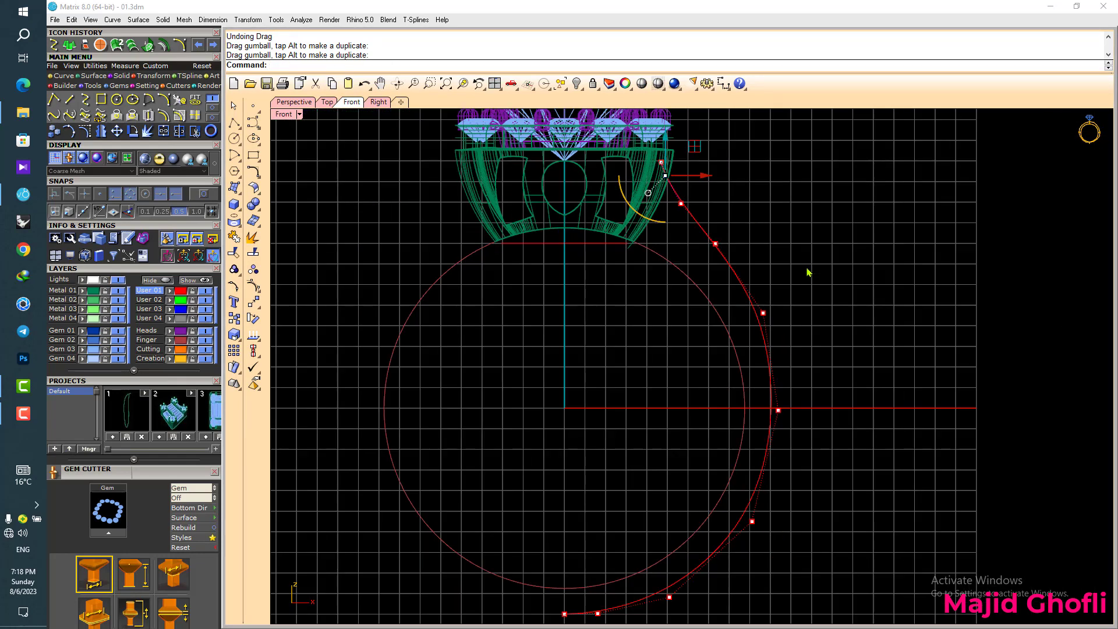
pyautogui.moveTo(807, 269); pyautogui.dragTo(761, 227, button='right')
pyautogui.scroll(3, 741, 375)
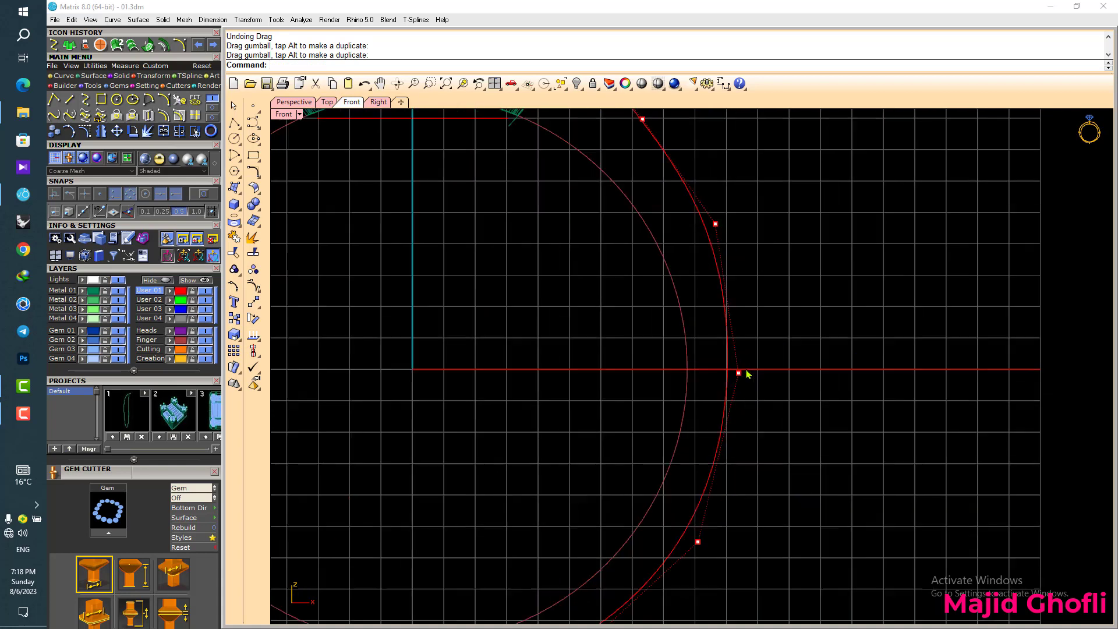
pyautogui.click(739, 375)
pyautogui.moveTo(752, 375); pyautogui.dragTo(756, 372)
pyautogui.click(784, 261)
# - Hide the control points and mirror the shank curve across the Y axis to the other side of the ring
pyautogui.scroll(-4, 746, 277)
pyautogui.moveTo(746, 322); pyautogui.dragTo(749, 302, button='right')
pyautogui.scroll(-4, 749, 302)
pyautogui.press('Escape')
pyautogui.click(725, 239)
pyautogui.moveTo(726, 243); pyautogui.dragTo(739, 286, button='right')
pyautogui.press('F5')
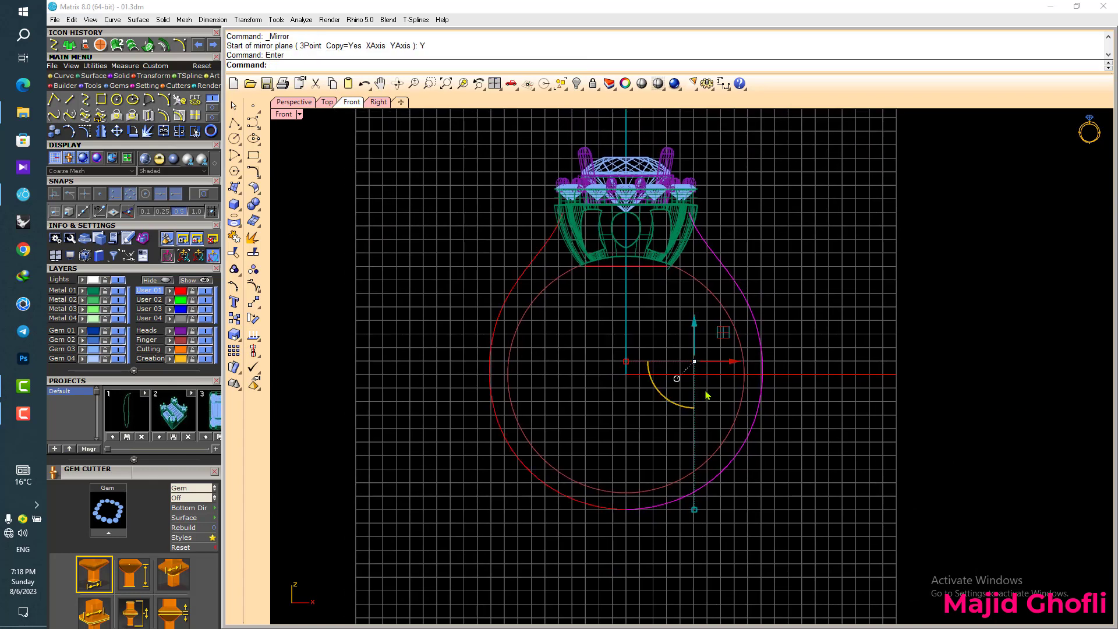
# - Join the two mirrored shank curves where they meet below the finger circle
pyautogui.moveTo(706, 395); pyautogui.dragTo(690, 361, button='right')
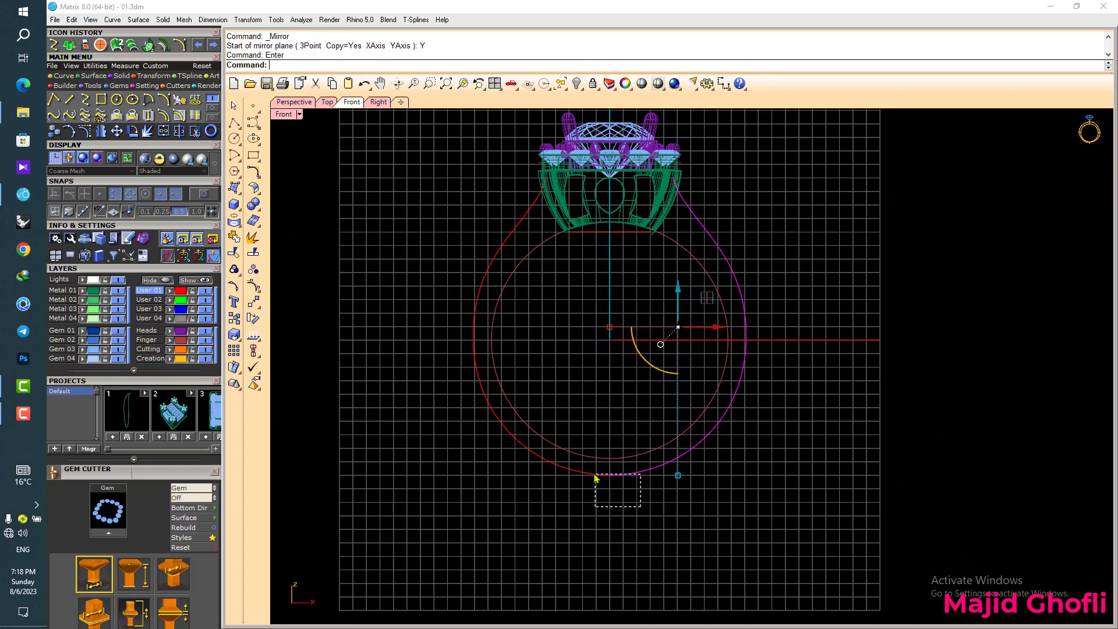
pyautogui.moveTo(595, 476); pyautogui.dragTo(594, 475)
pyautogui.moveTo(739, 483); pyautogui.dragTo(728, 492, button='right')
pyautogui.hotkey('ctrl', 'j')
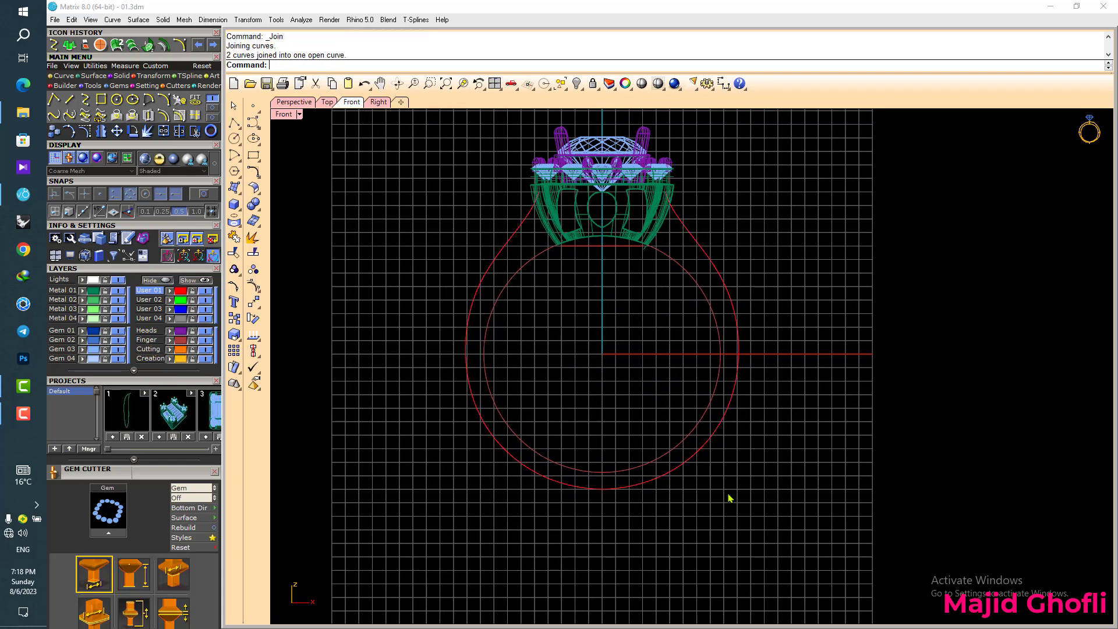
# - Draw an arc from the shank curve's upper right end to the finger circle, hiding the Metal 01 layer and setting its start direction
pyautogui.scroll(4, 641, 211)
pyautogui.scroll(3, 669, 197)
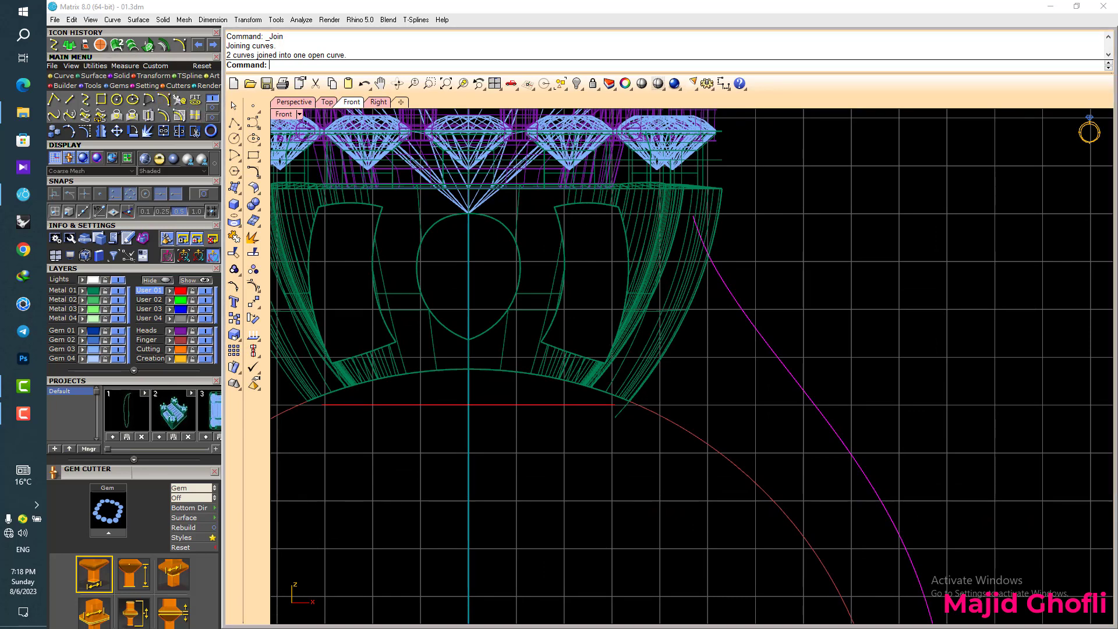
pyautogui.click(166, 101)
pyautogui.click(203, 193)
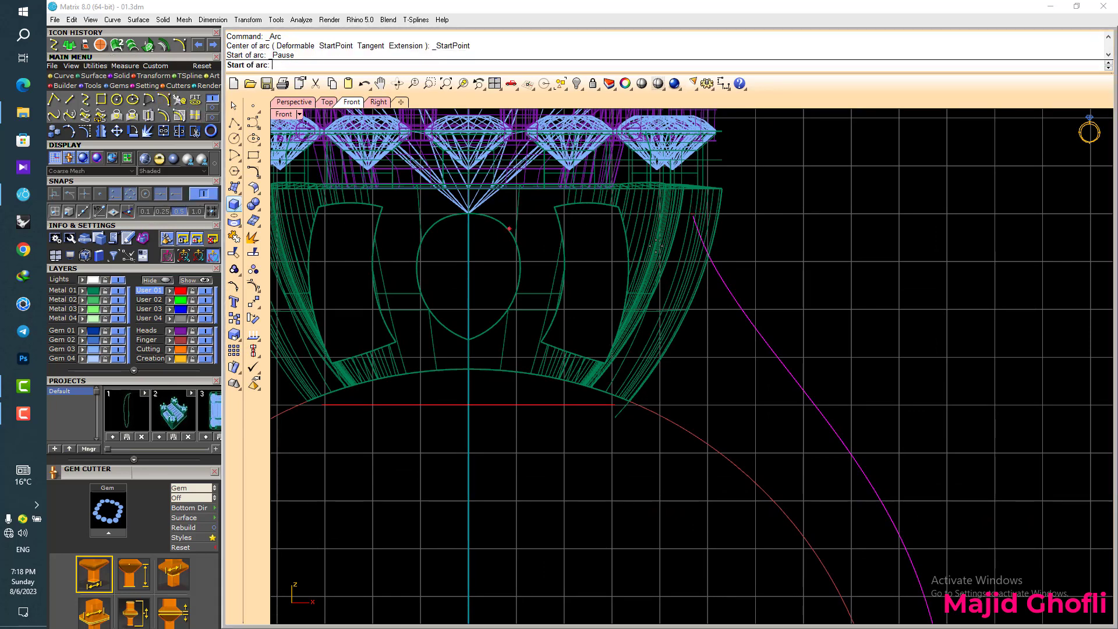
pyautogui.click(693, 216)
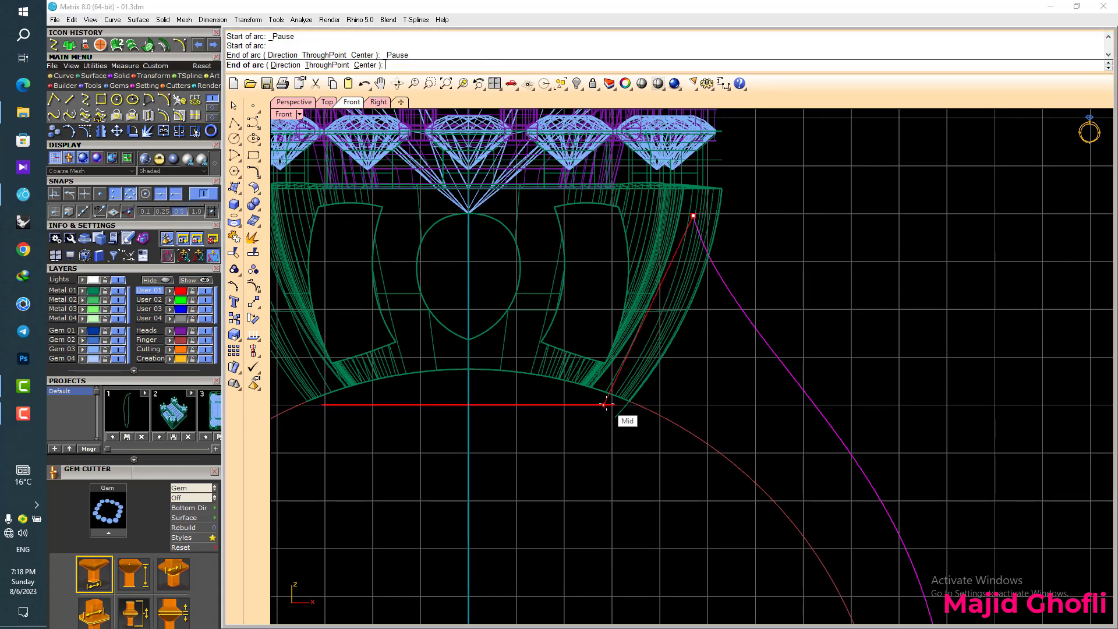
pyautogui.click(118, 291)
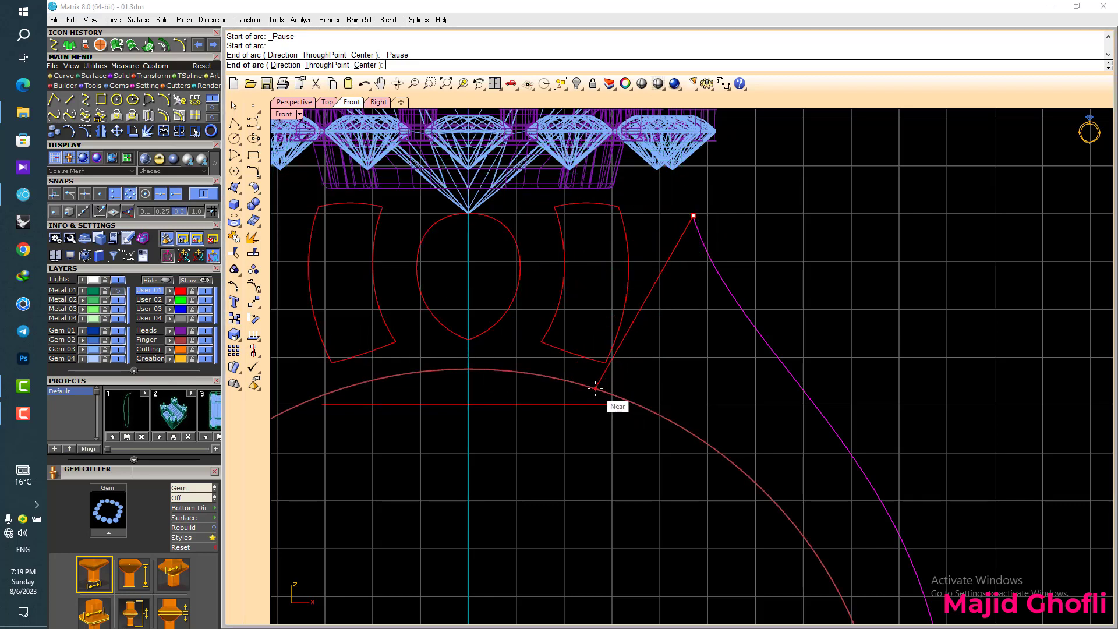
pyautogui.click(595, 388)
pyautogui.click(645, 377)
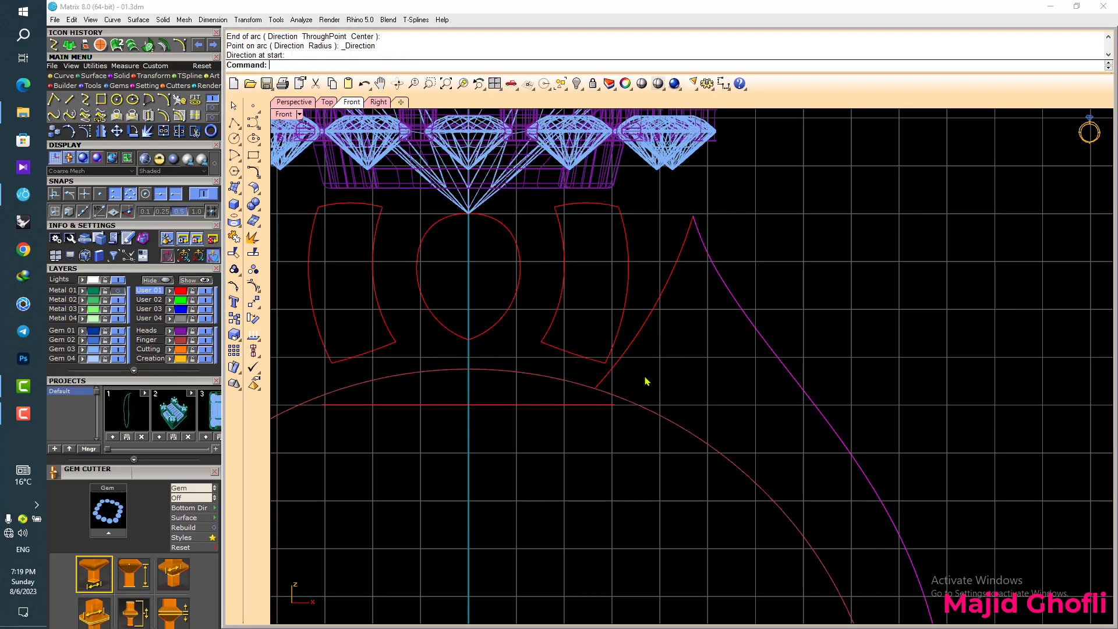
# - Mirror the new arc across the Y axis onto the left side of the shank
pyautogui.scroll(-3, 643, 353)
pyautogui.write('y')
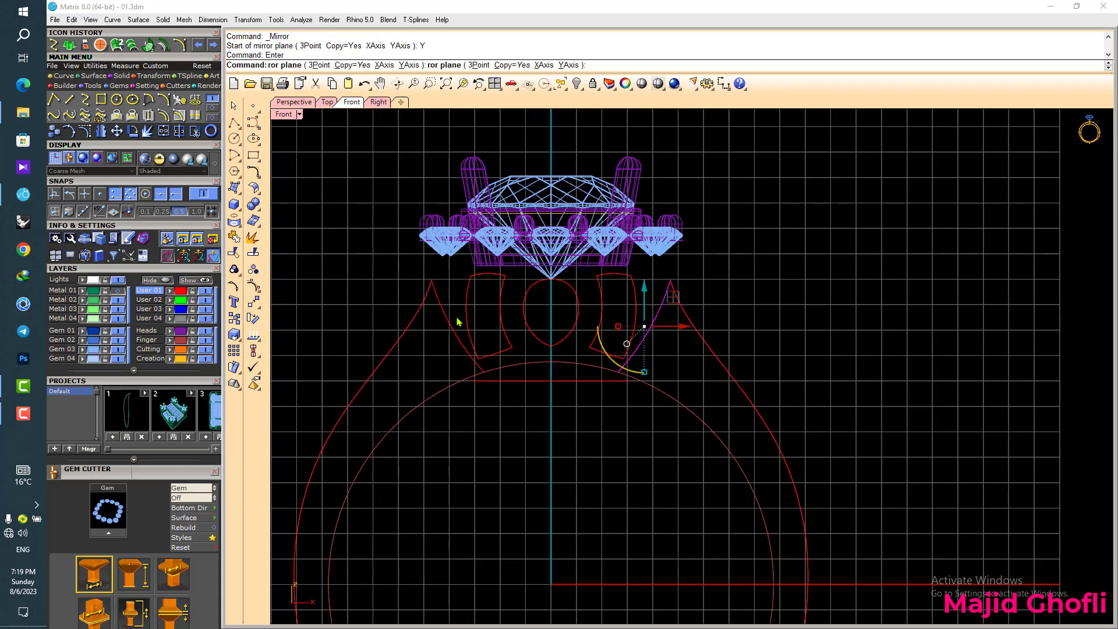
pyautogui.press('Return')
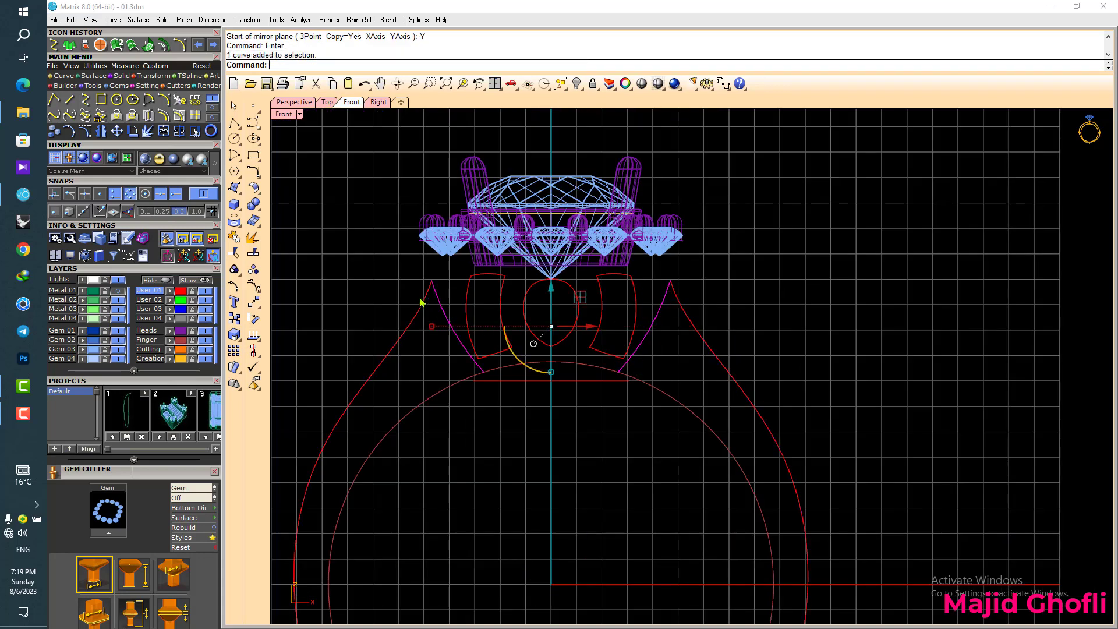
# - Trim away the top segment of the finger circle between the two arcs
pyautogui.keyDown('shift'); pyautogui.click(684, 309); pyautogui.keyUp('shift')
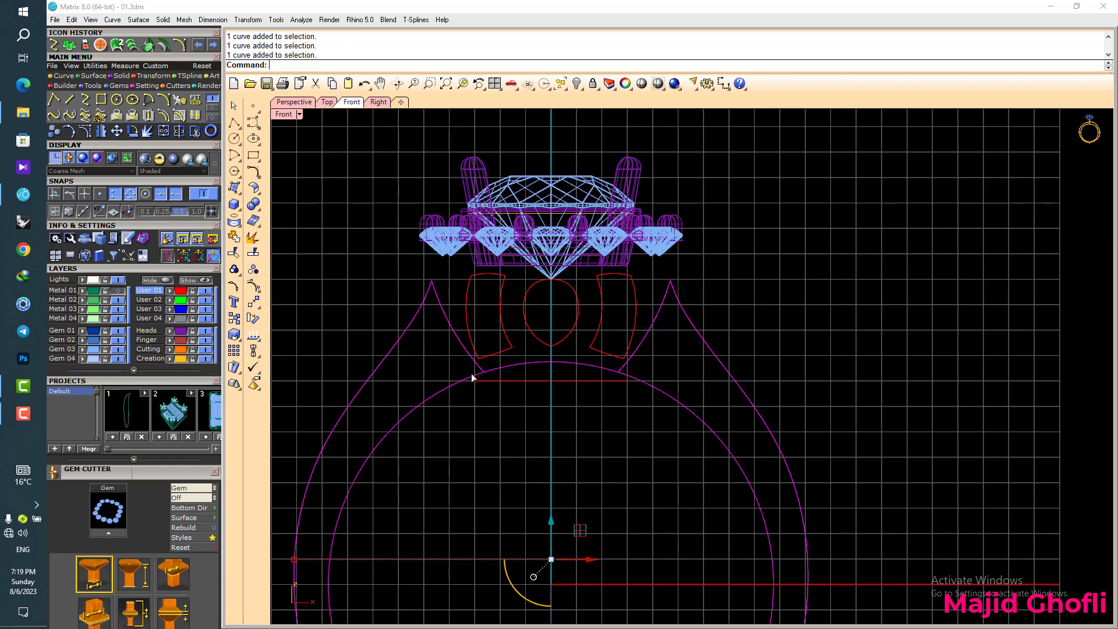
pyautogui.click(195, 133)
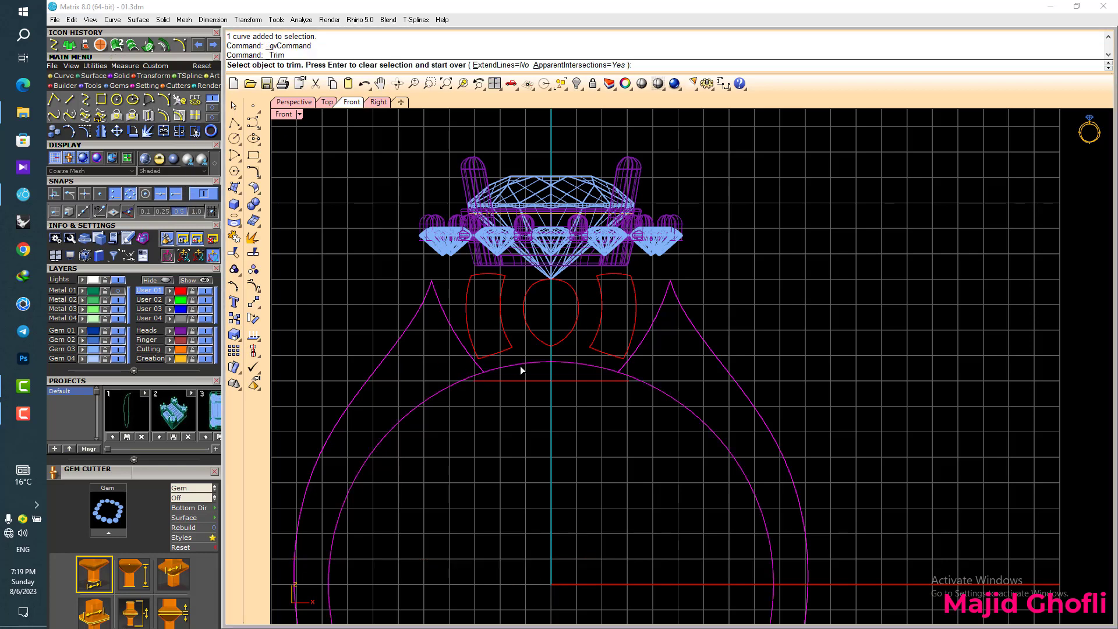
pyautogui.scroll(-3, 617, 326)
pyautogui.press('Return')
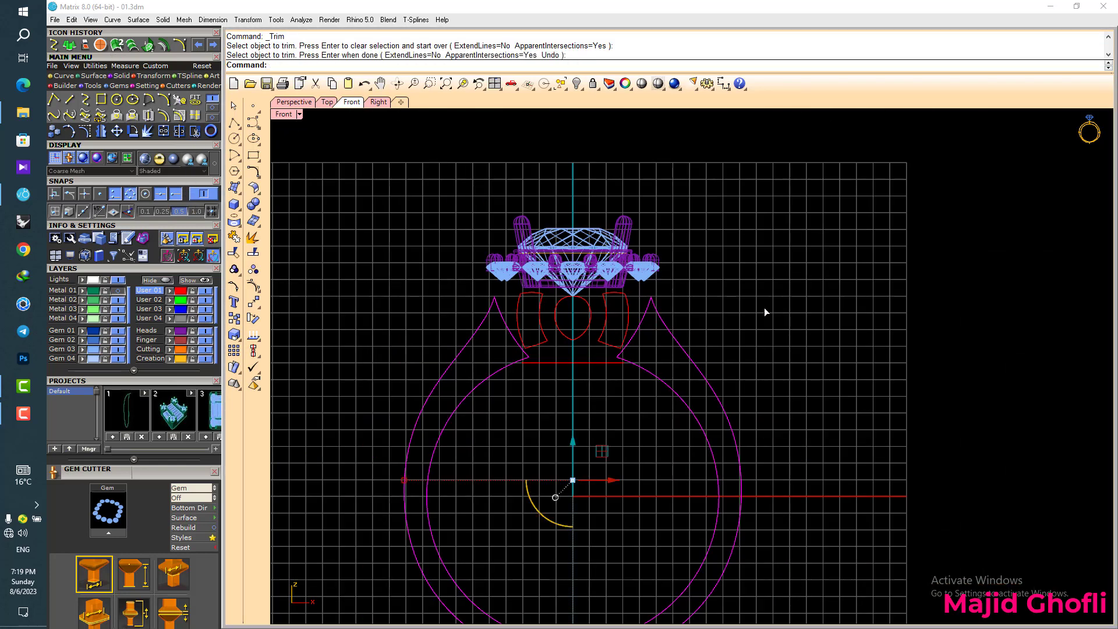
# - Join the four shank curves into one closed outline and project it onto the construction plane, deleting the input objects
pyautogui.hotkey('ctrl', 'j')
pyautogui.click(247, 21)
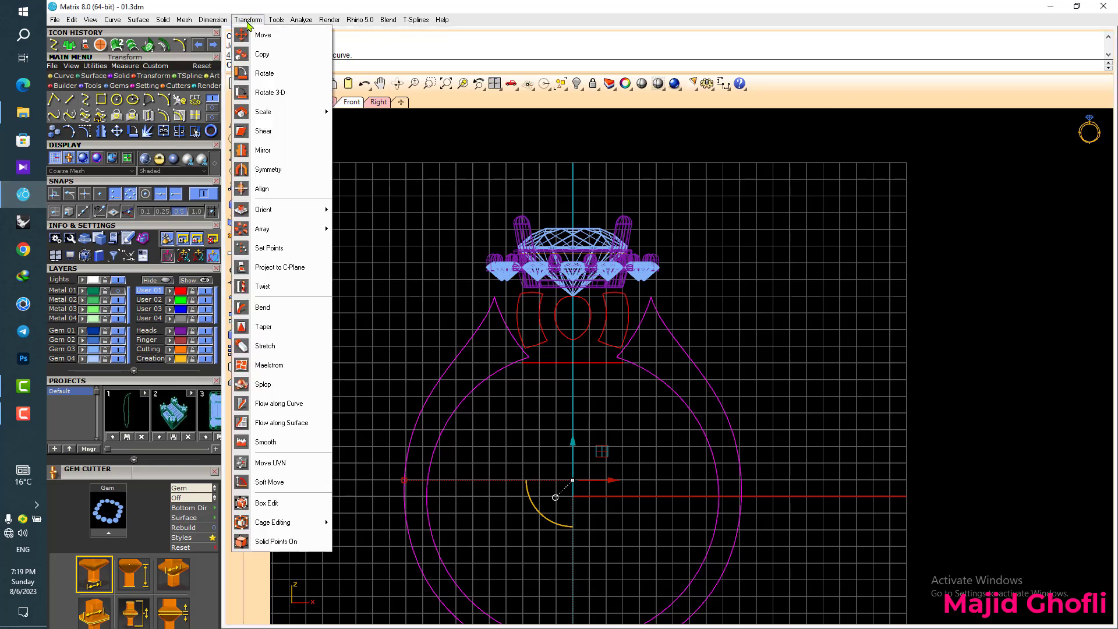
pyautogui.click(285, 270)
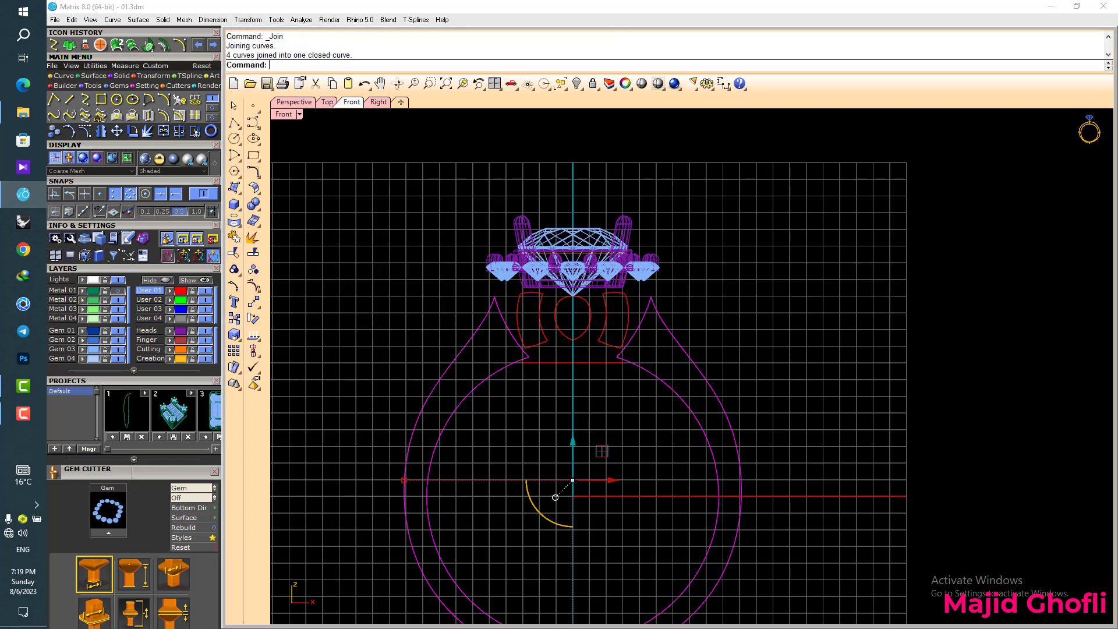
pyautogui.click(356, 66)
pyautogui.moveTo(685, 265); pyautogui.dragTo(674, 274, button='right')
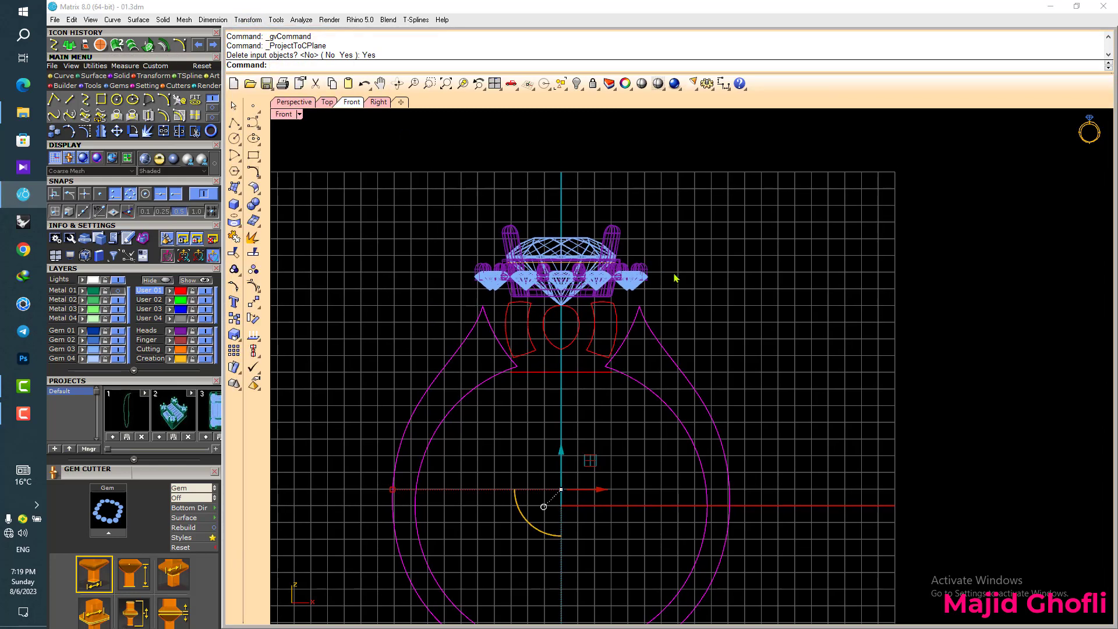
pyautogui.hotkey('ctrl', 'j')
pyautogui.moveTo(685, 332); pyautogui.dragTo(682, 296, button='right')
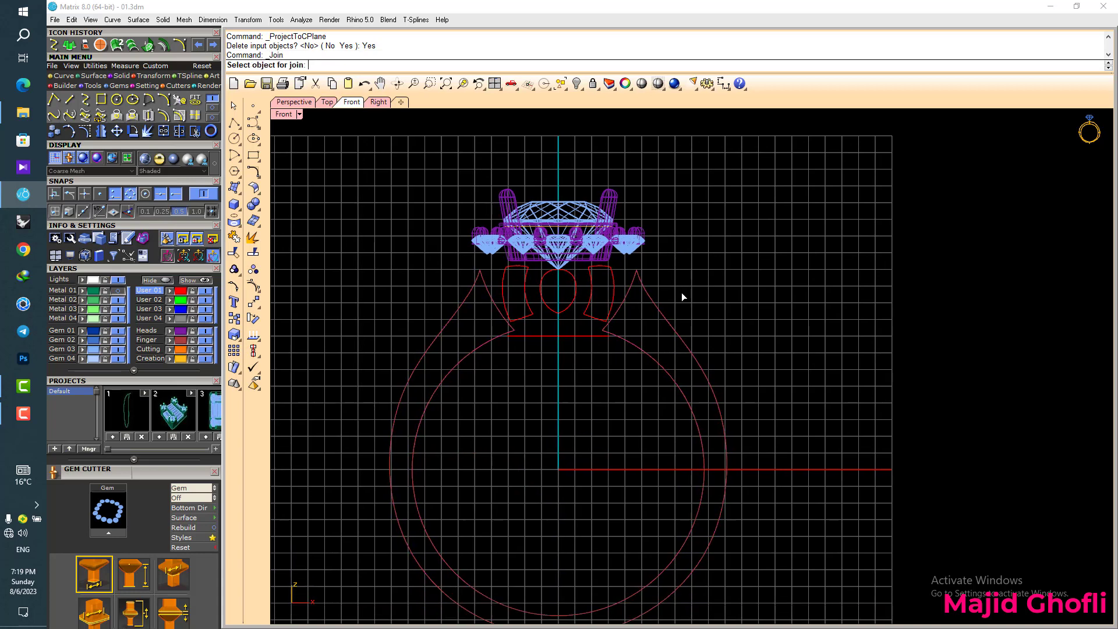
# - Put the closed shank outline on the User 02 layer and show the Metal 01 layer again
pyautogui.click(656, 296)
pyautogui.press('Return')
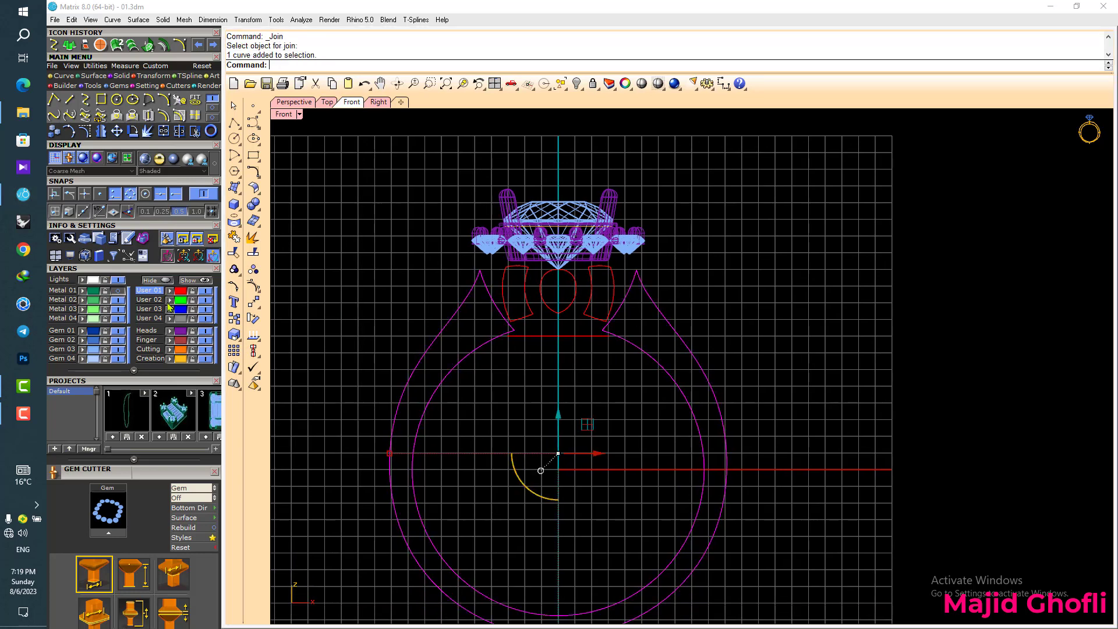
pyautogui.click(165, 300)
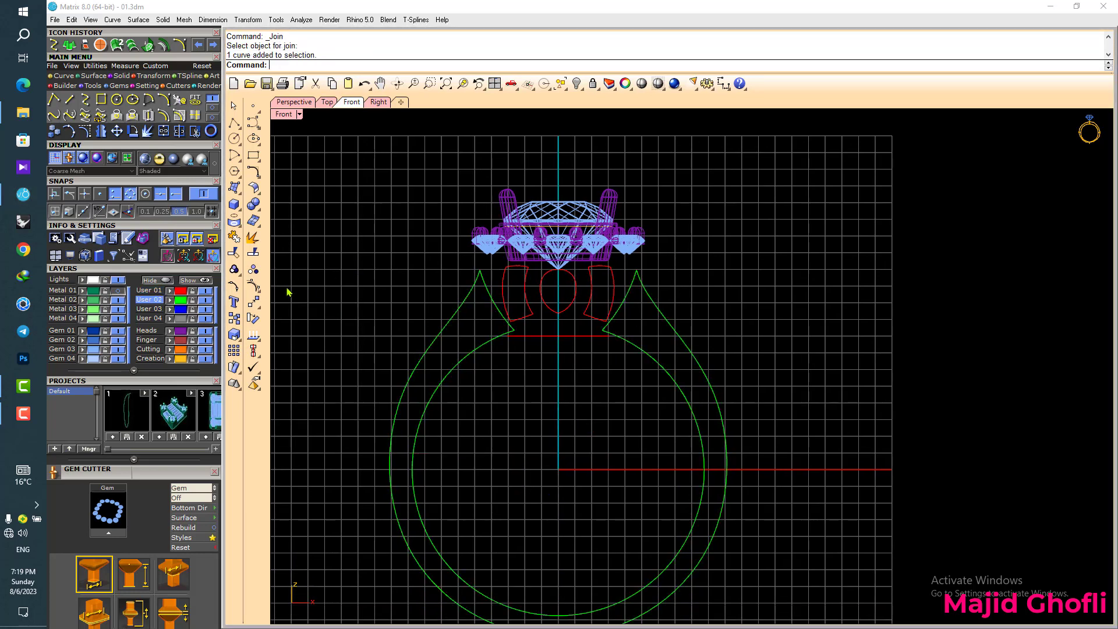
pyautogui.click(121, 291)
# - Extrude the closed shank outline in the Perspective view as a solid to both sides with distance 2
pyautogui.click(667, 315)
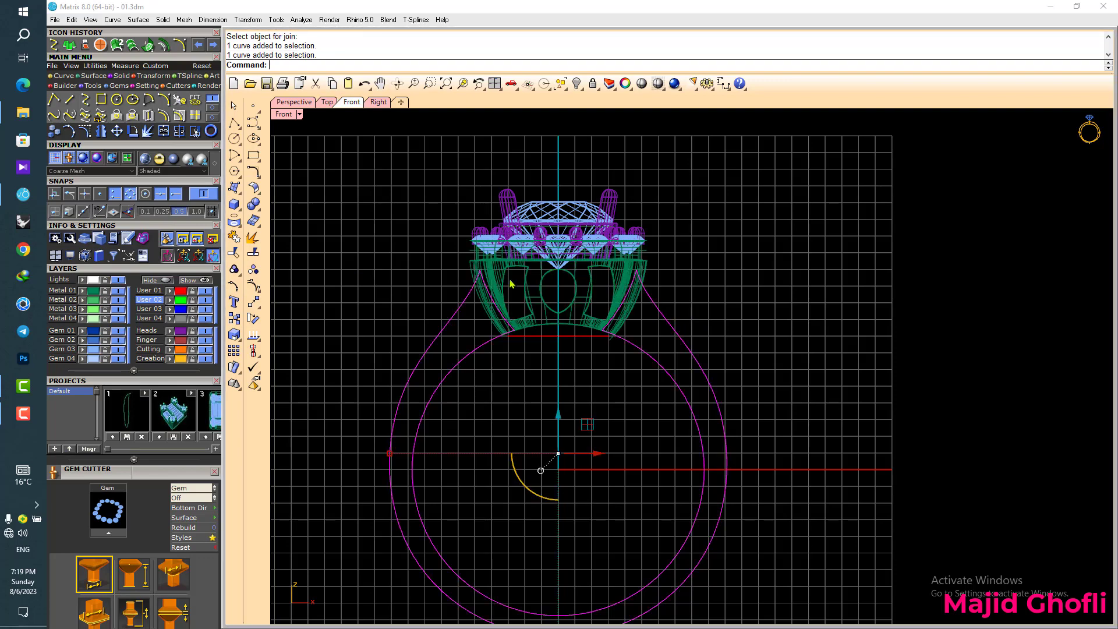
pyautogui.doubleClick(292, 115)
pyautogui.doubleClick(730, 116)
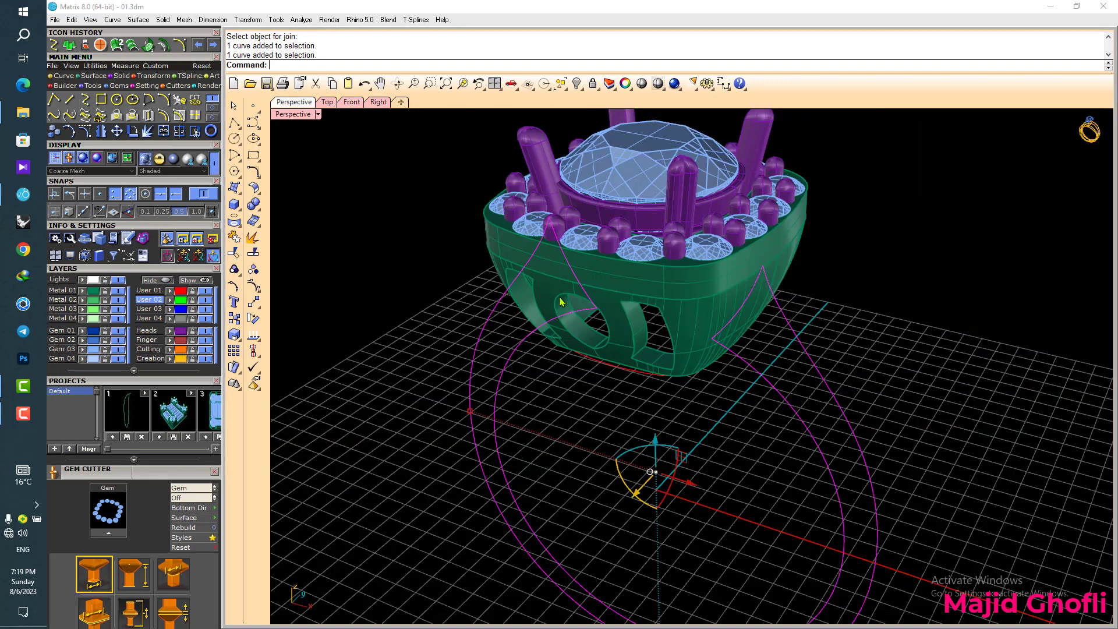
pyautogui.scroll(-5, 560, 302)
pyautogui.moveTo(615, 318); pyautogui.dragTo(649, 366, button='right')
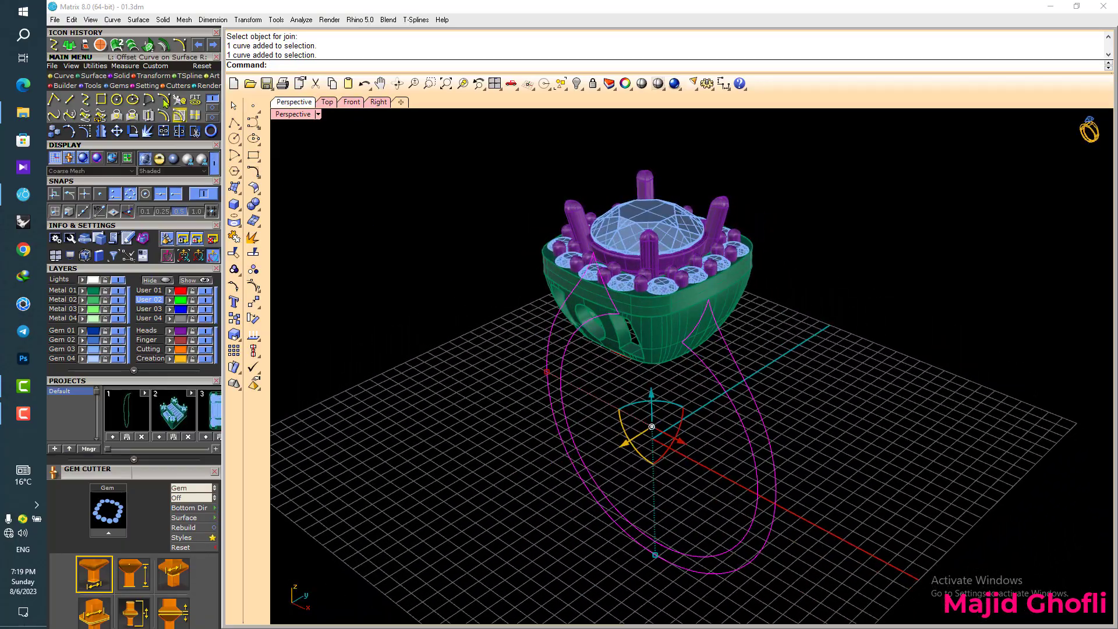
pyautogui.click(96, 78)
pyautogui.click(148, 115)
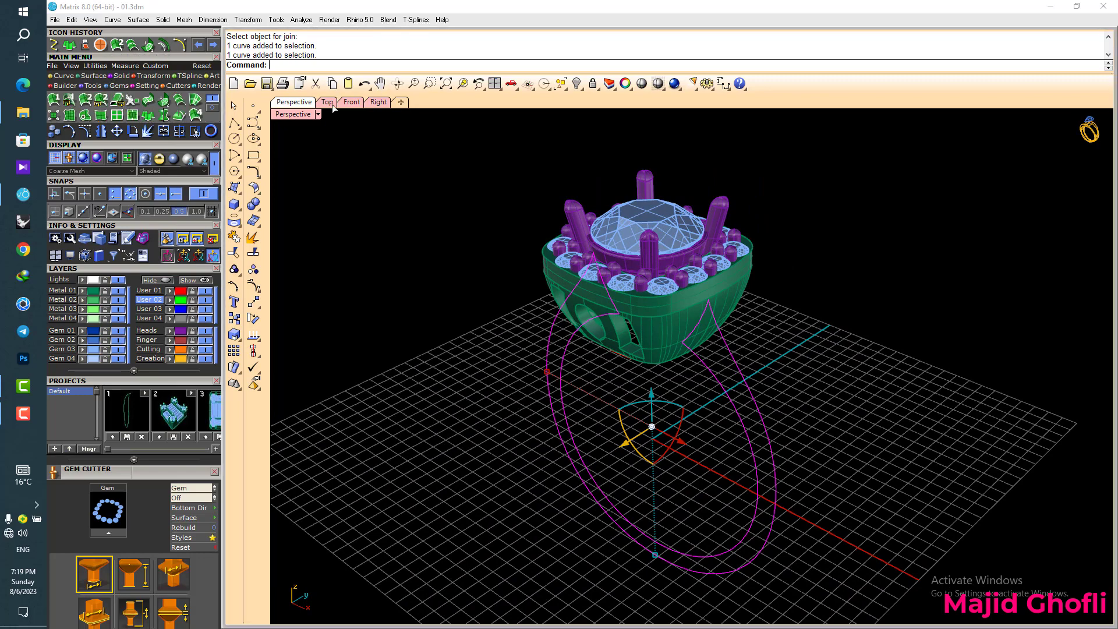
pyautogui.click(432, 64)
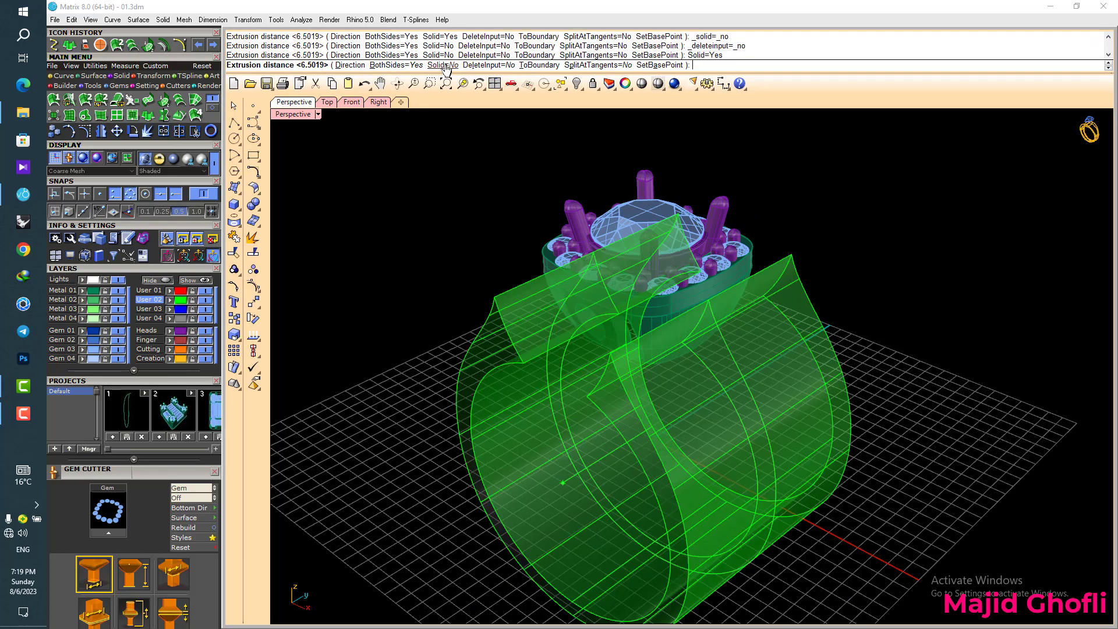
pyautogui.click(432, 65)
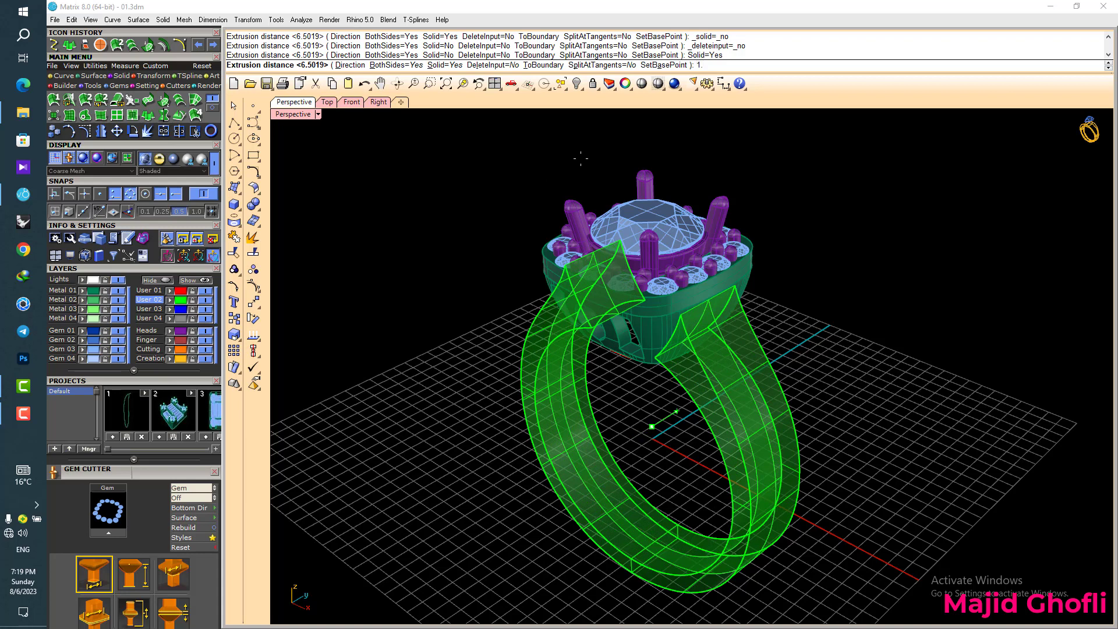
pyautogui.write('2')
pyautogui.press('Return')
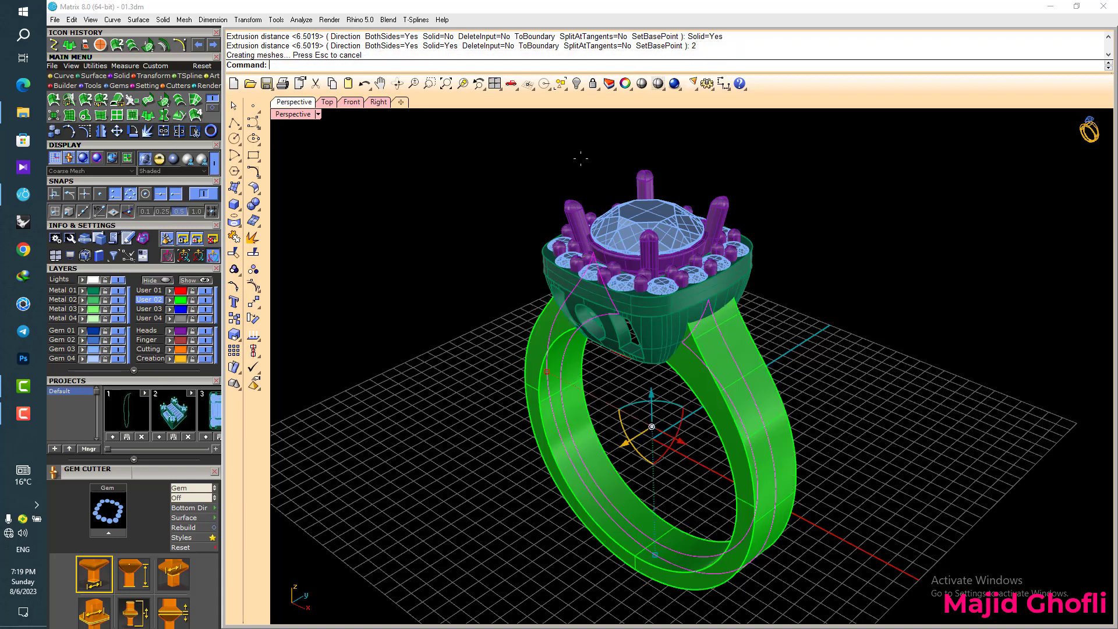
pyautogui.moveTo(851, 447); pyautogui.dragTo(683, 442, button='right')
pyautogui.press('Escape')
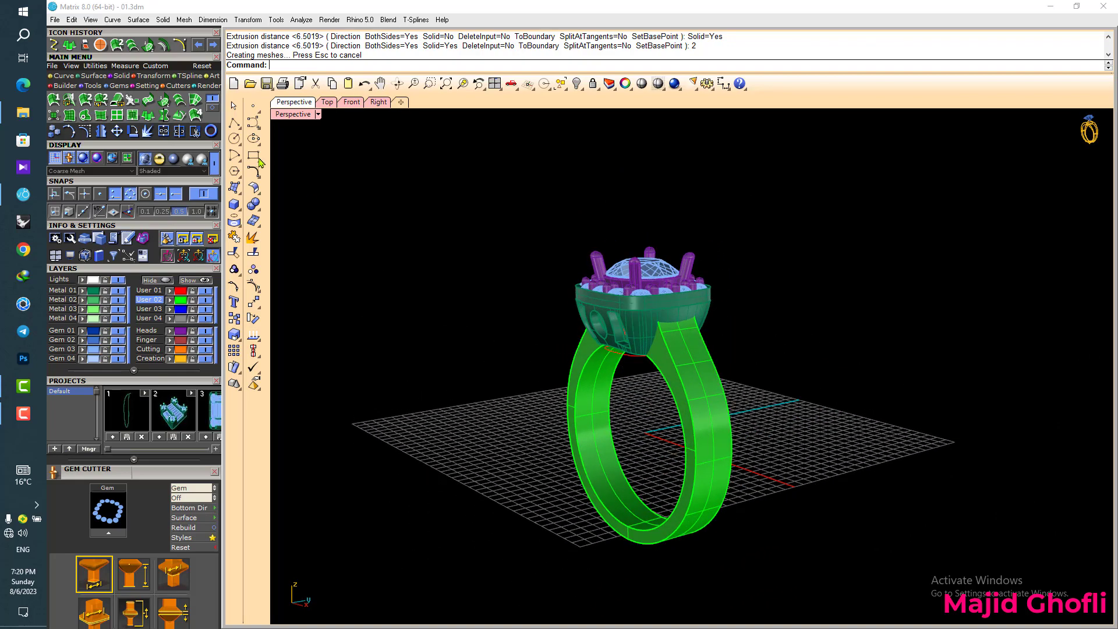
# - Extract the lengthwise isocurve along the middle of the shank's outer face and put it on the User 03 layer
pyautogui.click(68, 76)
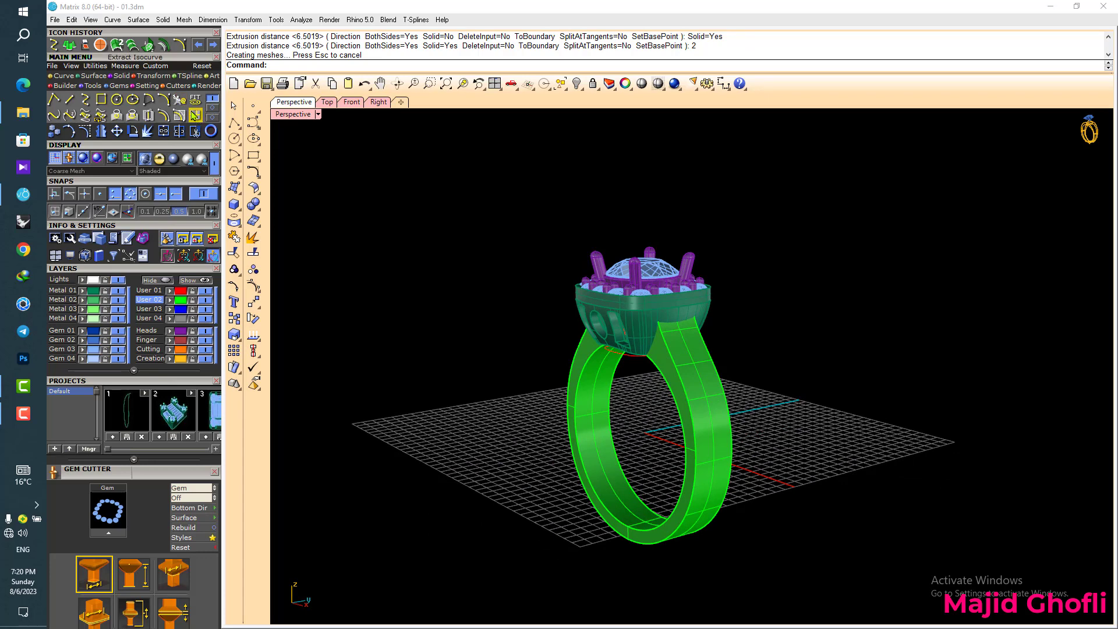
pyautogui.click(199, 116)
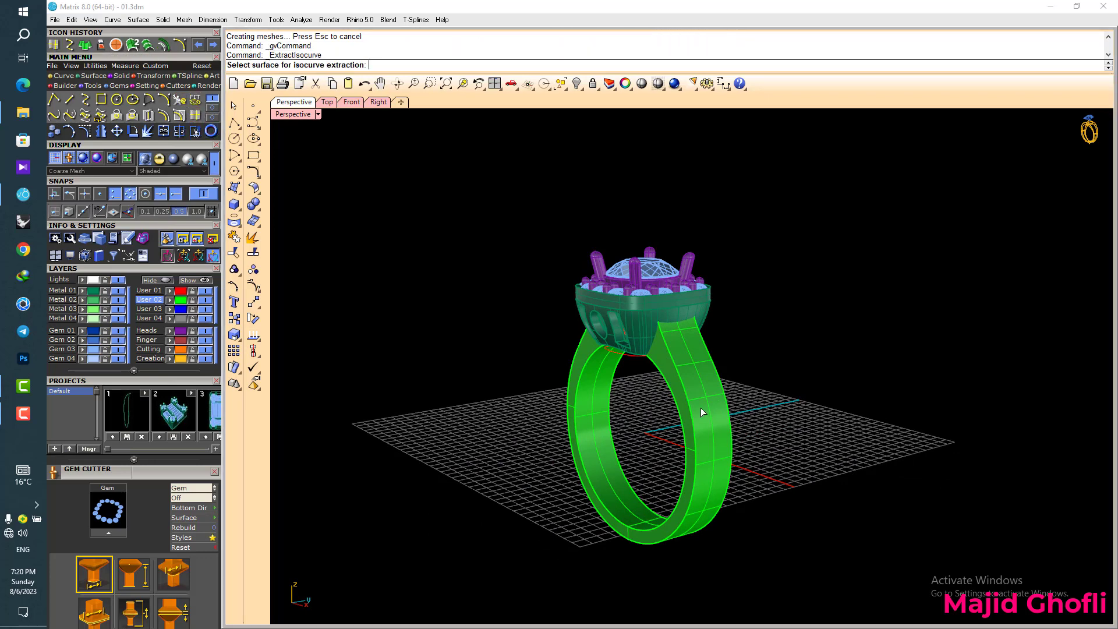
pyautogui.scroll(2, 708, 389)
pyautogui.click(707, 388)
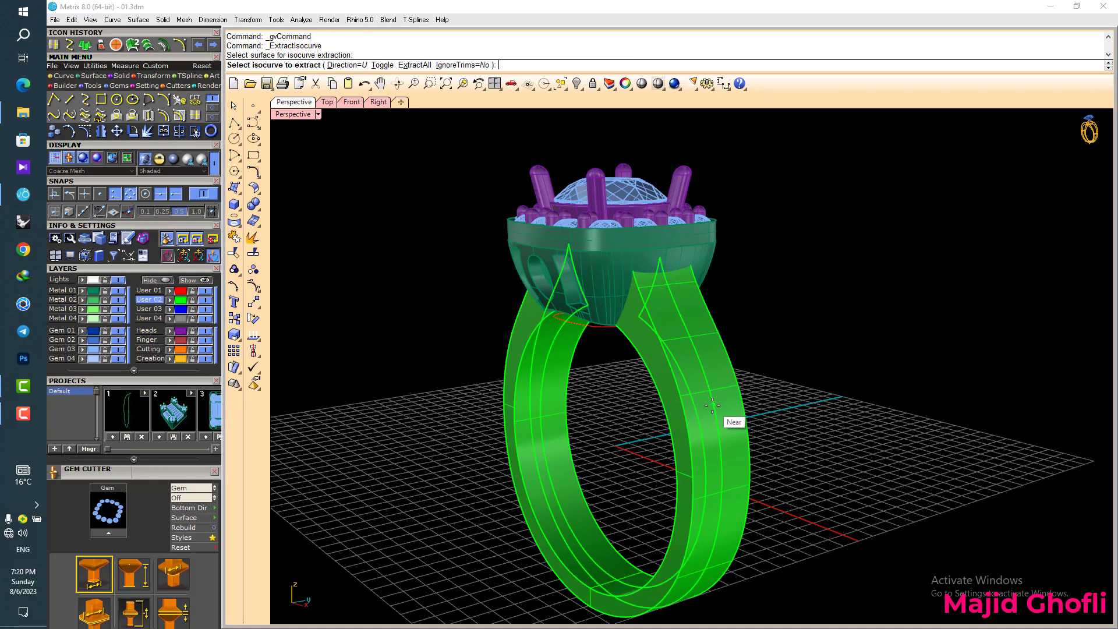
pyautogui.click(658, 255)
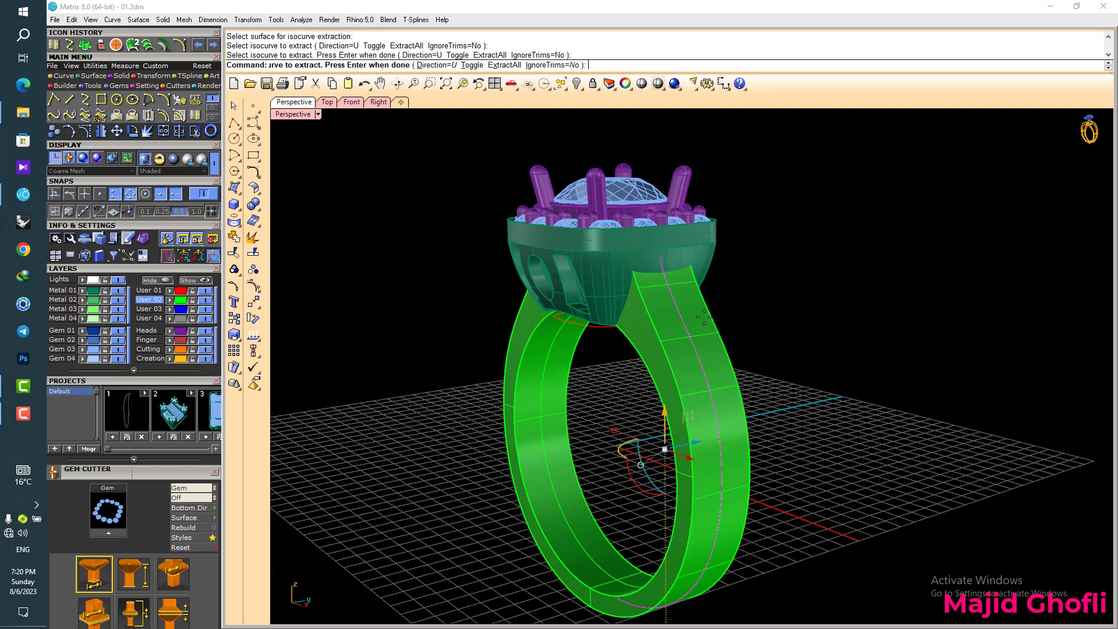
pyautogui.press('Return')
pyautogui.scroll(-3, 514, 304)
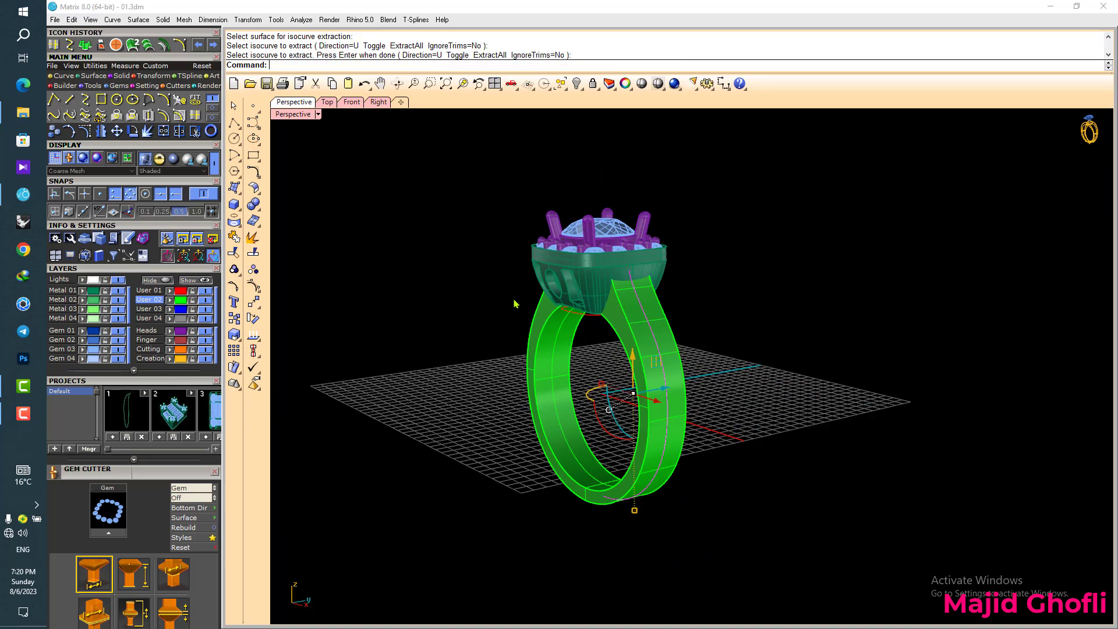
pyautogui.click(154, 309)
# - Start Gem on Curve and load the extracted isocurve to place a row of round gems along the shank
pyautogui.scroll(4, 658, 347)
pyautogui.moveTo(685, 312); pyautogui.dragTo(587, 308, button='right')
pyautogui.click(119, 86)
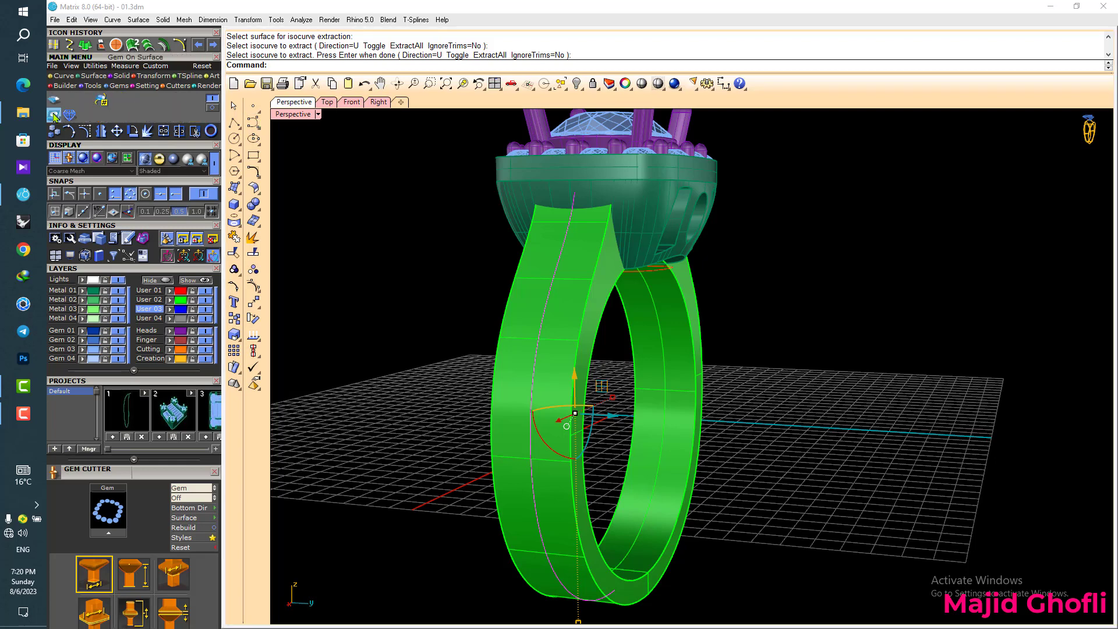
pyautogui.click(69, 99)
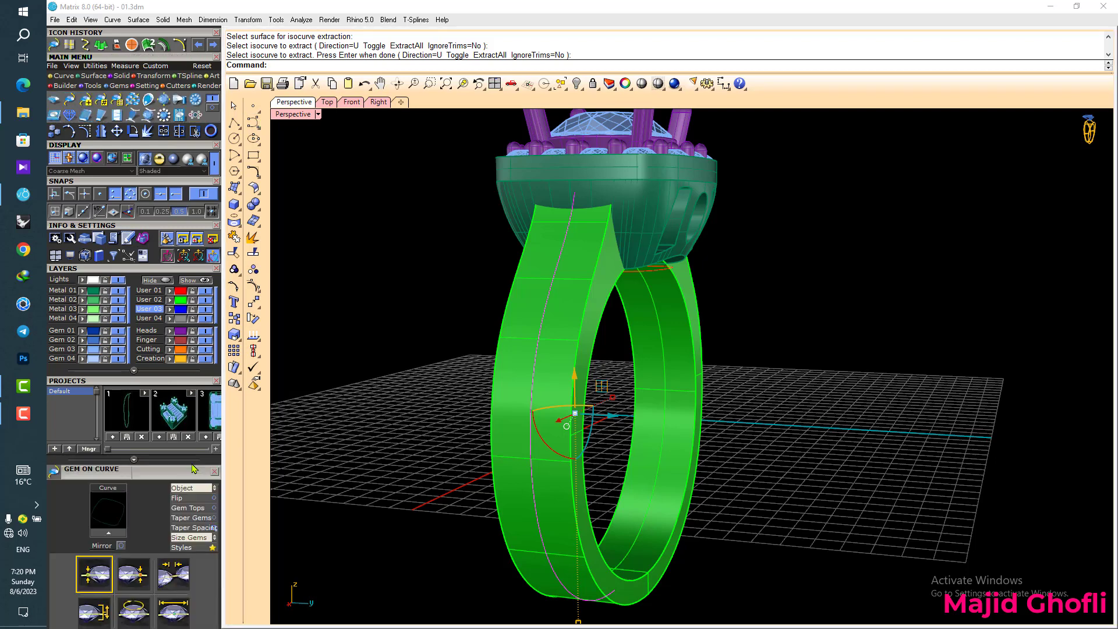
pyautogui.moveTo(192, 464); pyautogui.dragTo(182, 377)
pyautogui.click(109, 442)
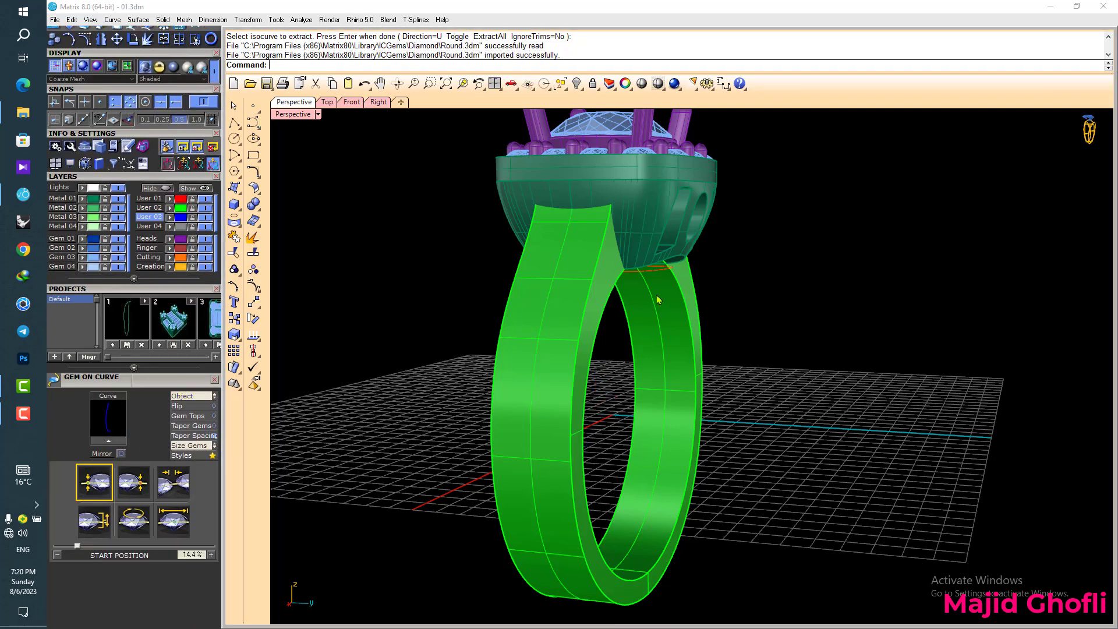
pyautogui.moveTo(778, 312); pyautogui.dragTo(836, 315, button='right')
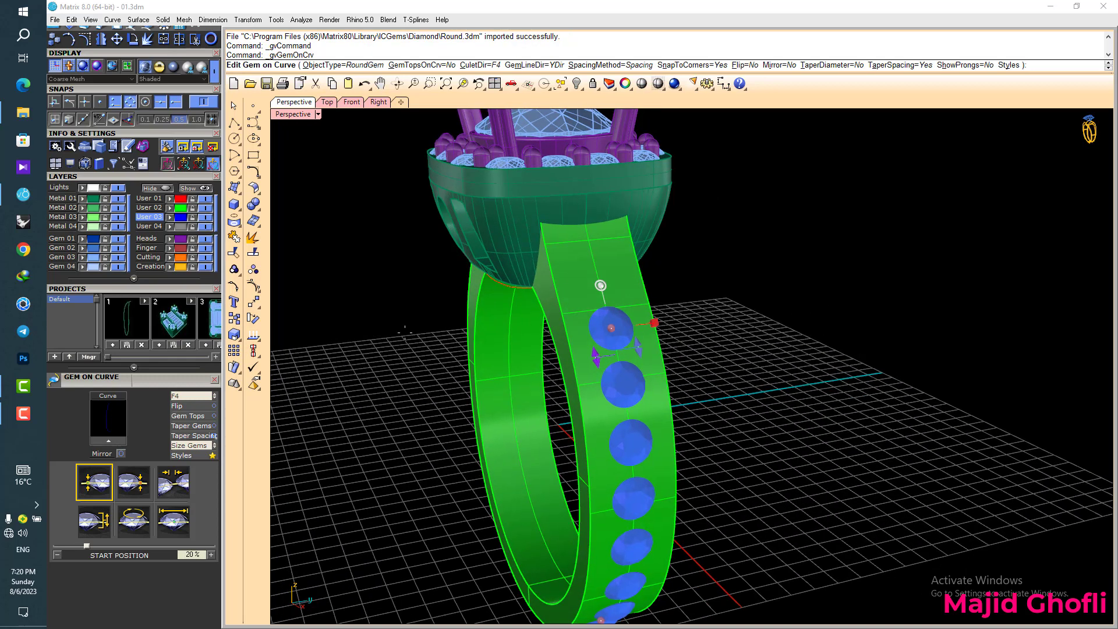
# - Set the gems' culet direction to Object and pick the shank's outer surface as the direction reference
pyautogui.click(184, 490)
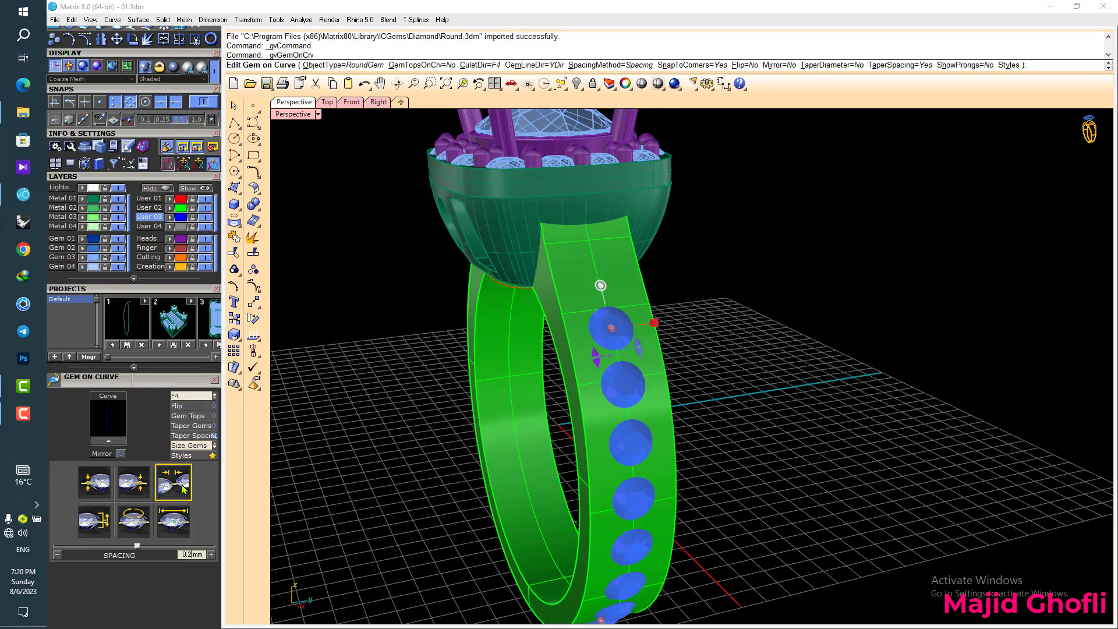
pyautogui.click(197, 397)
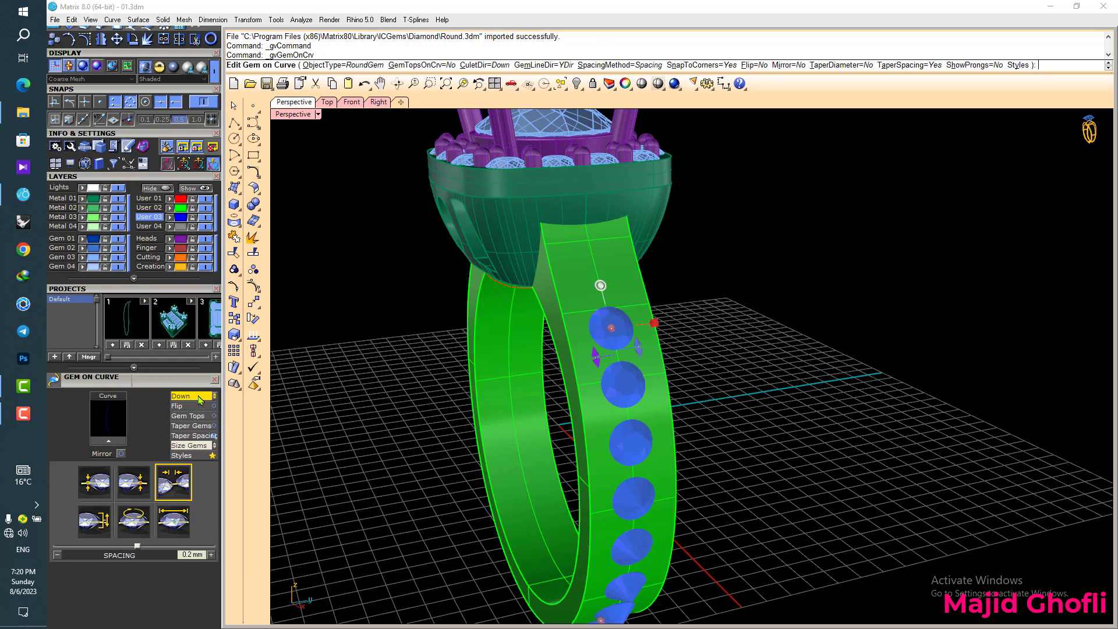
pyautogui.click(197, 396)
pyautogui.click(638, 283)
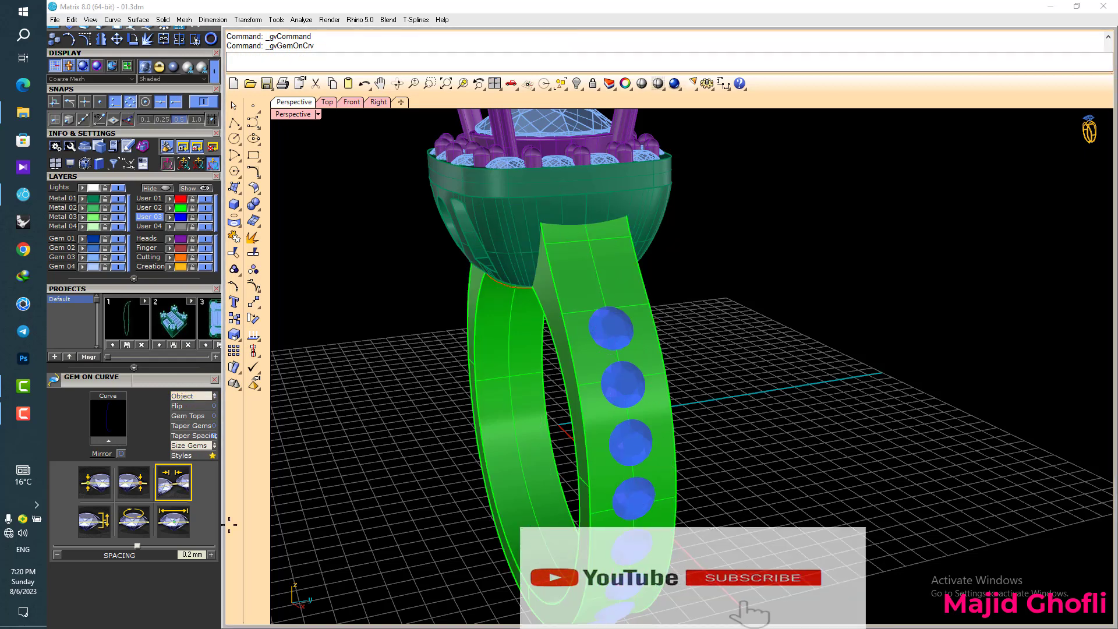
# - Set the gems' start size to 2.4 mm and edit the spacing between them
pyautogui.click(173, 520)
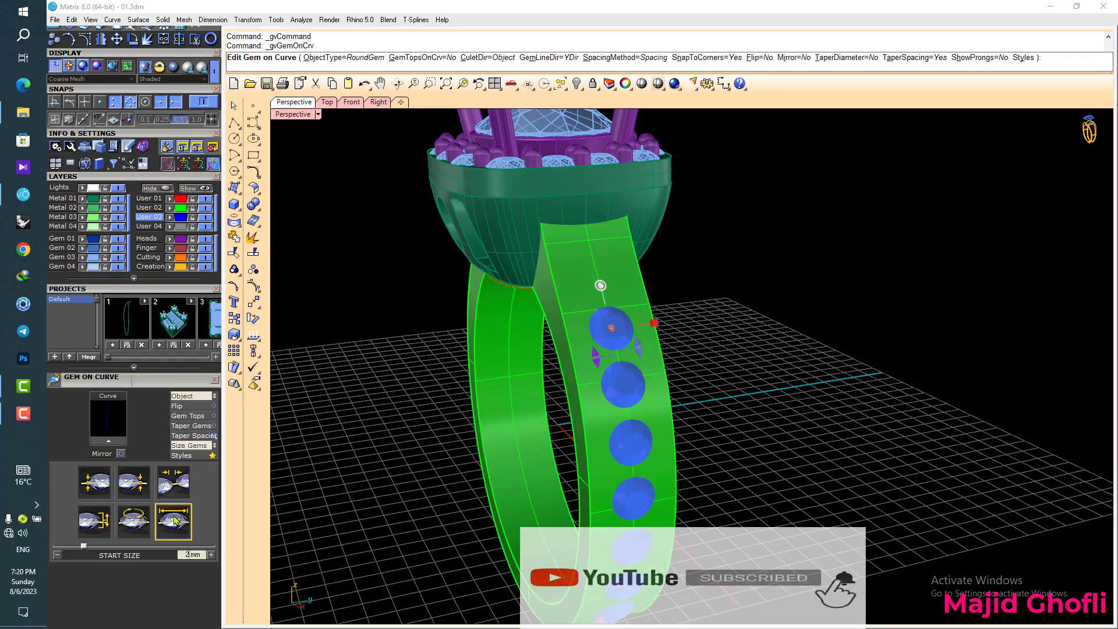
pyautogui.press('Return')
pyautogui.click(174, 486)
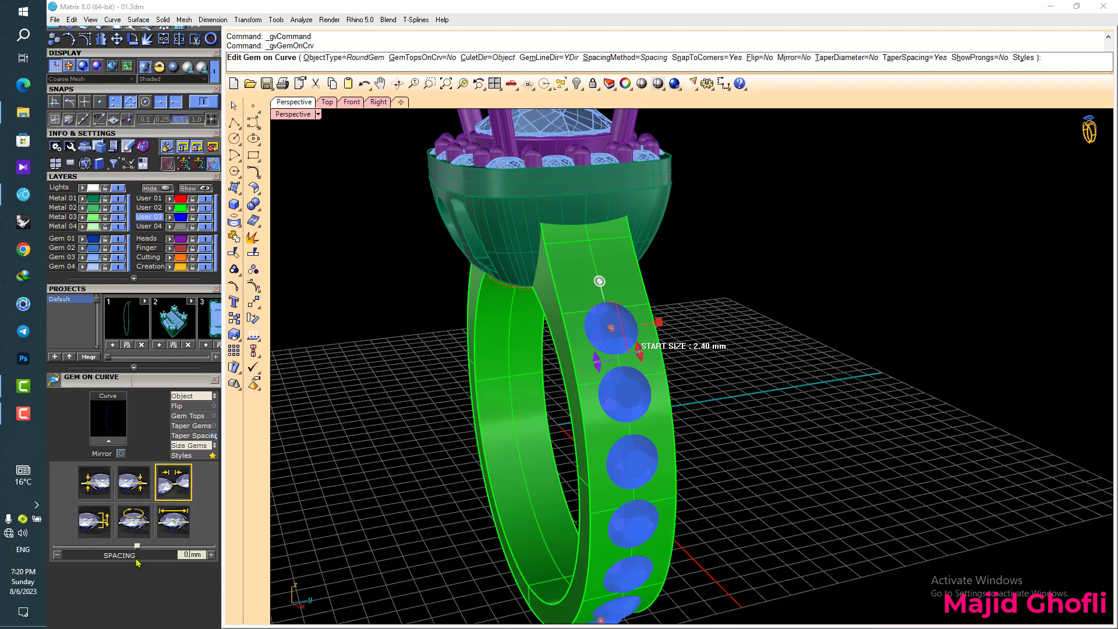
# - Shift the gem row's start position to about 10.2% and its end position to about 37.6%, and accept the gems
pyautogui.moveTo(610, 328); pyautogui.dragTo(600, 269)
pyautogui.scroll(-5, 600, 269)
pyautogui.moveTo(629, 442); pyautogui.dragTo(623, 399, button='right')
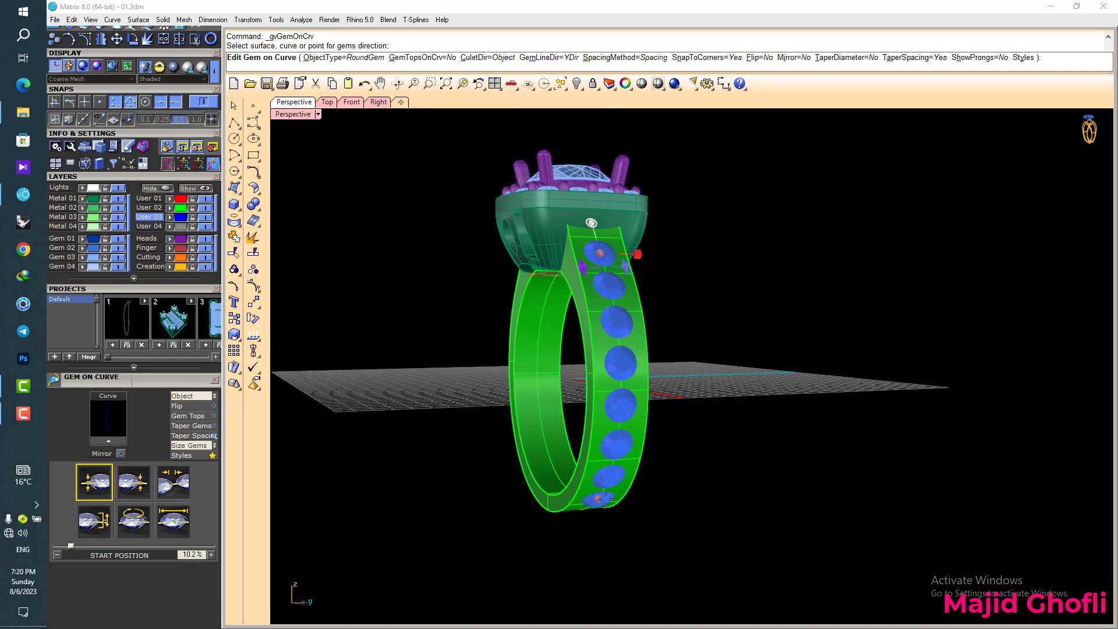
pyautogui.moveTo(606, 499); pyautogui.dragTo(620, 350)
pyautogui.moveTo(619, 350); pyautogui.dragTo(394, 185, button='right')
pyautogui.rightClick(662, 369)
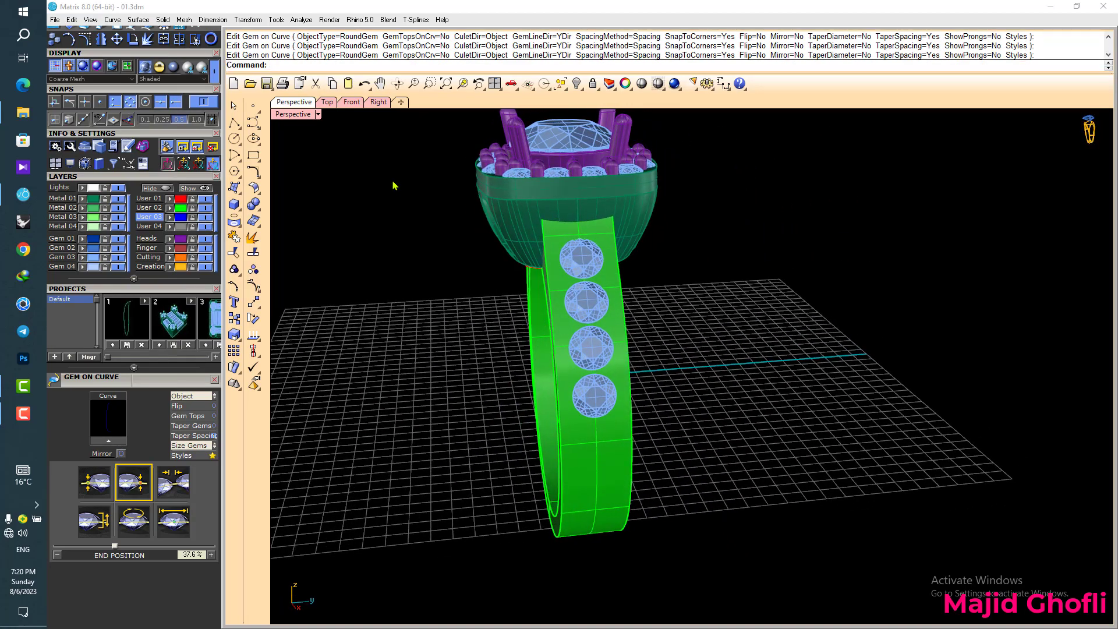
# - Show the ring in the Right view and set the display mode to Wireframe
pyautogui.doubleClick(305, 114)
pyautogui.doubleClick(704, 373)
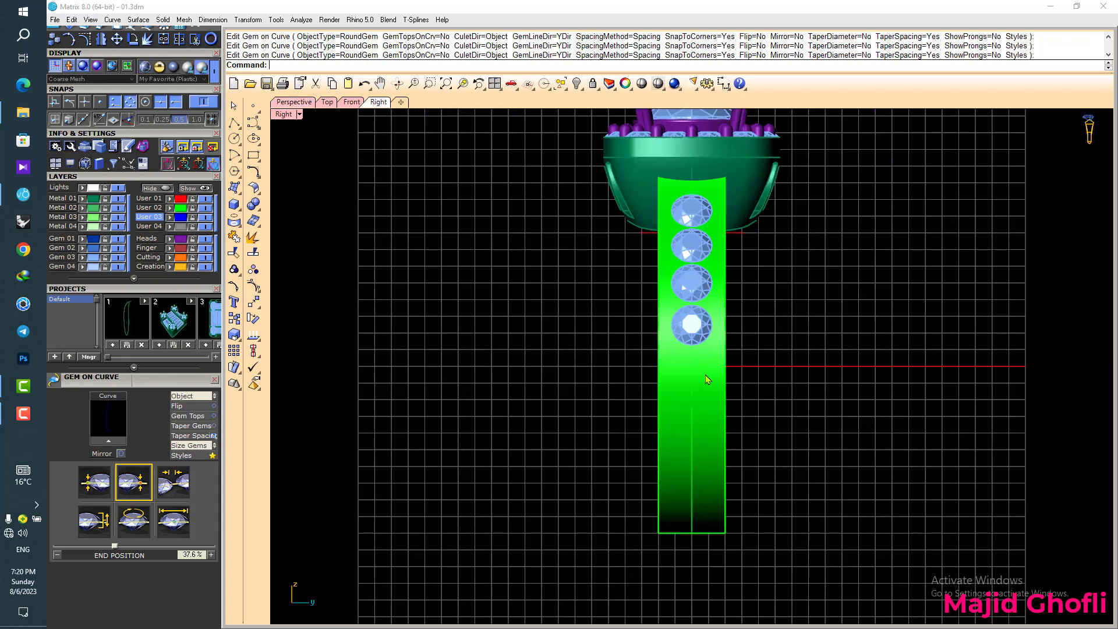
pyautogui.click(294, 114)
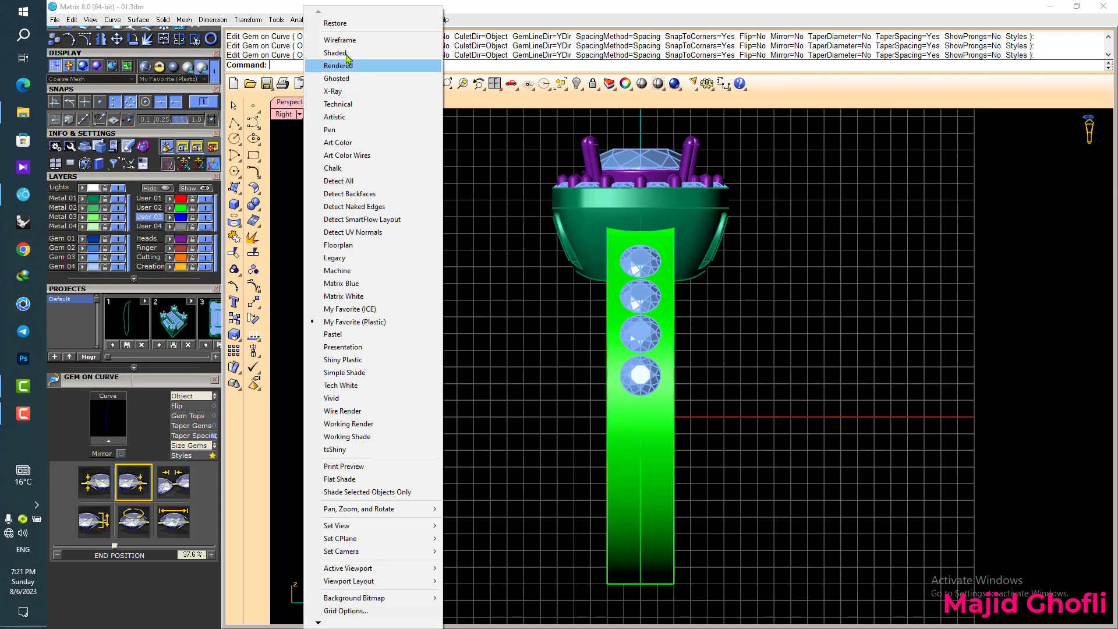
pyautogui.click(354, 42)
pyautogui.moveTo(661, 288); pyautogui.dragTo(623, 285, button='right')
pyautogui.scroll(-3, 623, 286)
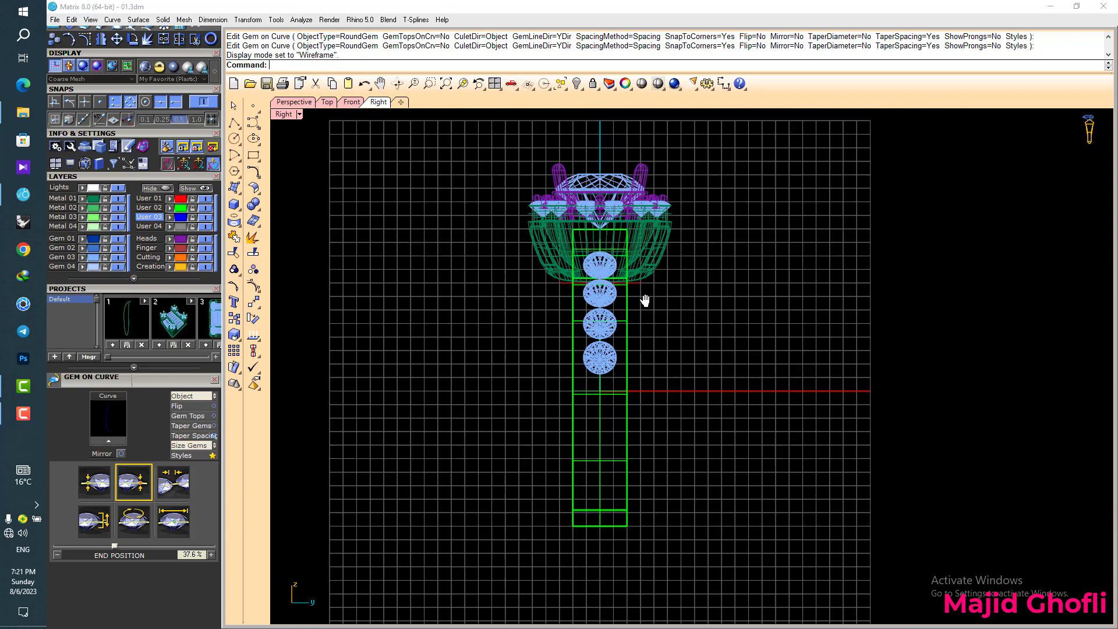
# - Draw a slightly inward-slanting line along the shank's full height in the Right view and mirror it across the vertical axis
pyautogui.moveTo(95, 53); pyautogui.dragTo(140, 166)
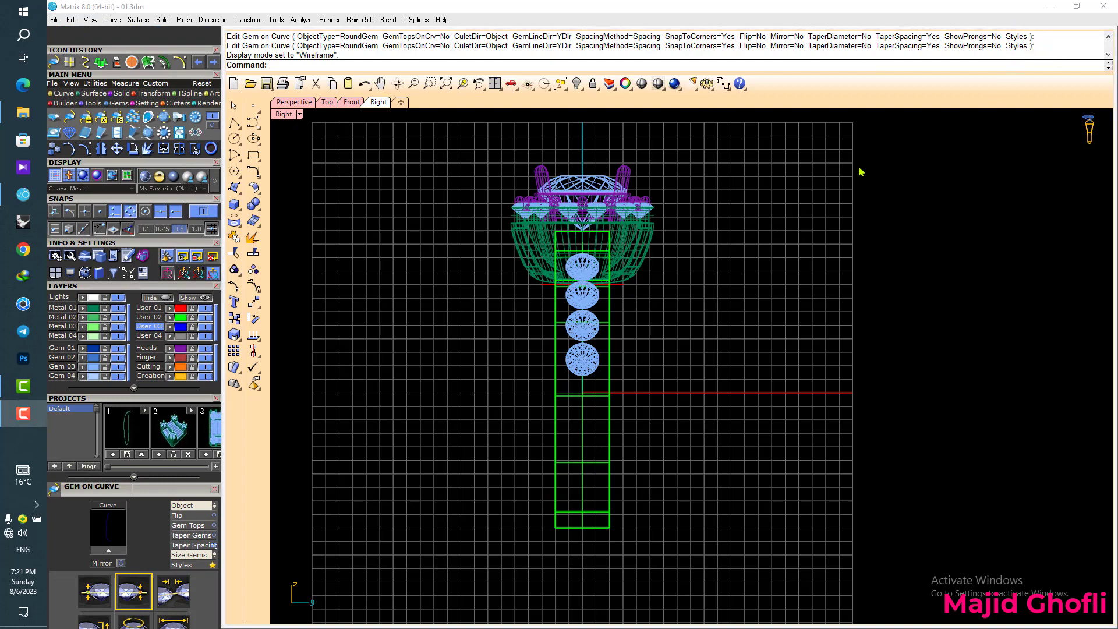
pyautogui.moveTo(814, 184); pyautogui.dragTo(830, 192, button='right')
pyautogui.click(61, 93)
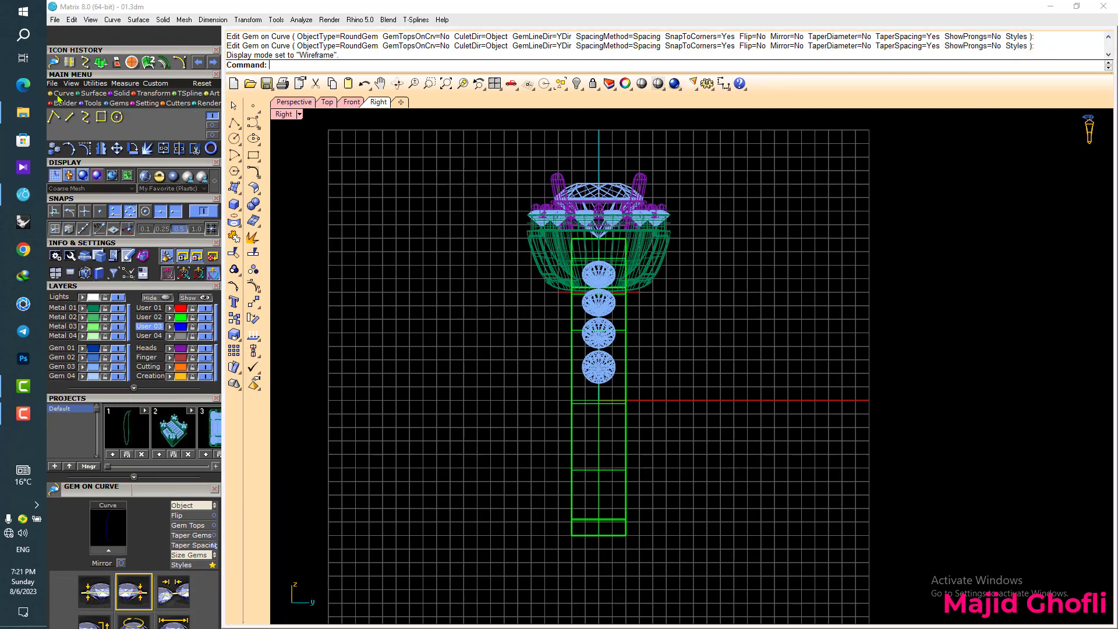
pyautogui.click(68, 117)
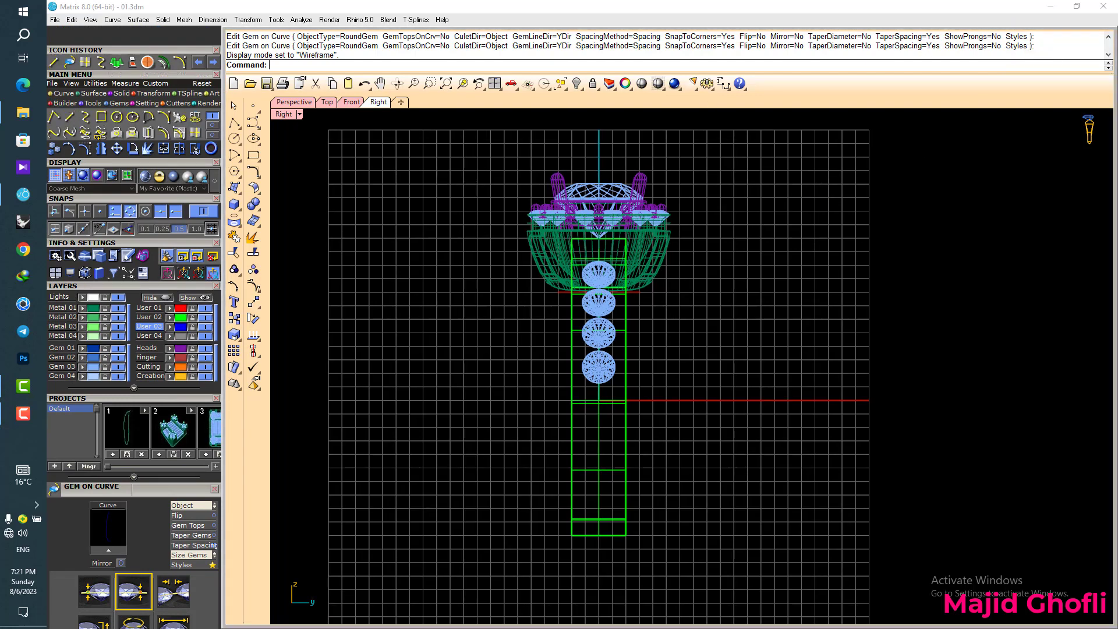
pyautogui.click(624, 158)
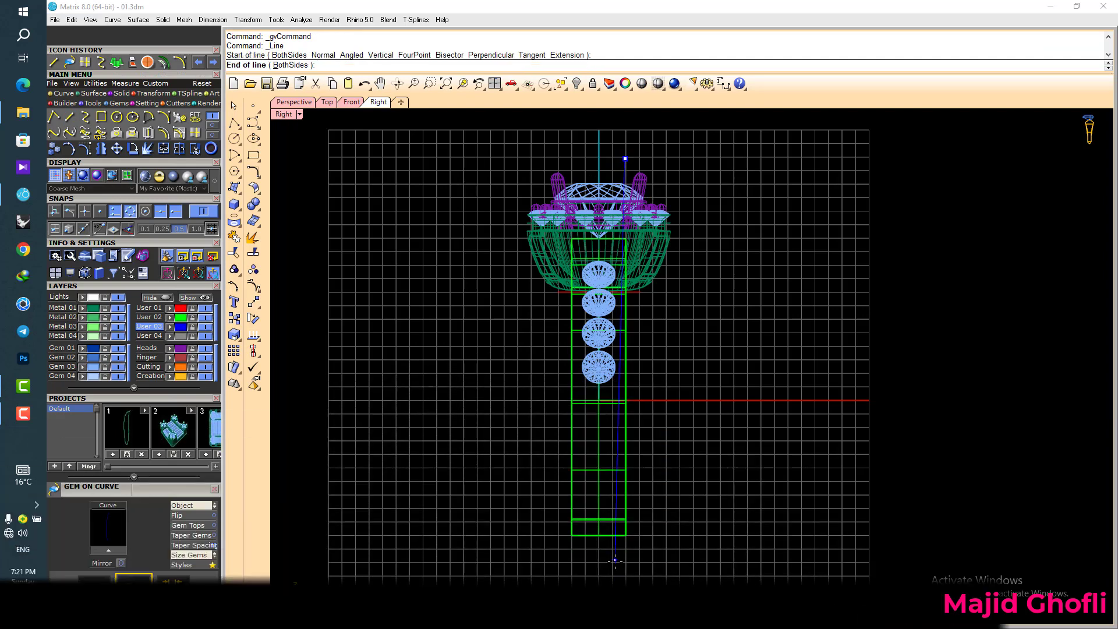
pyautogui.click(618, 563)
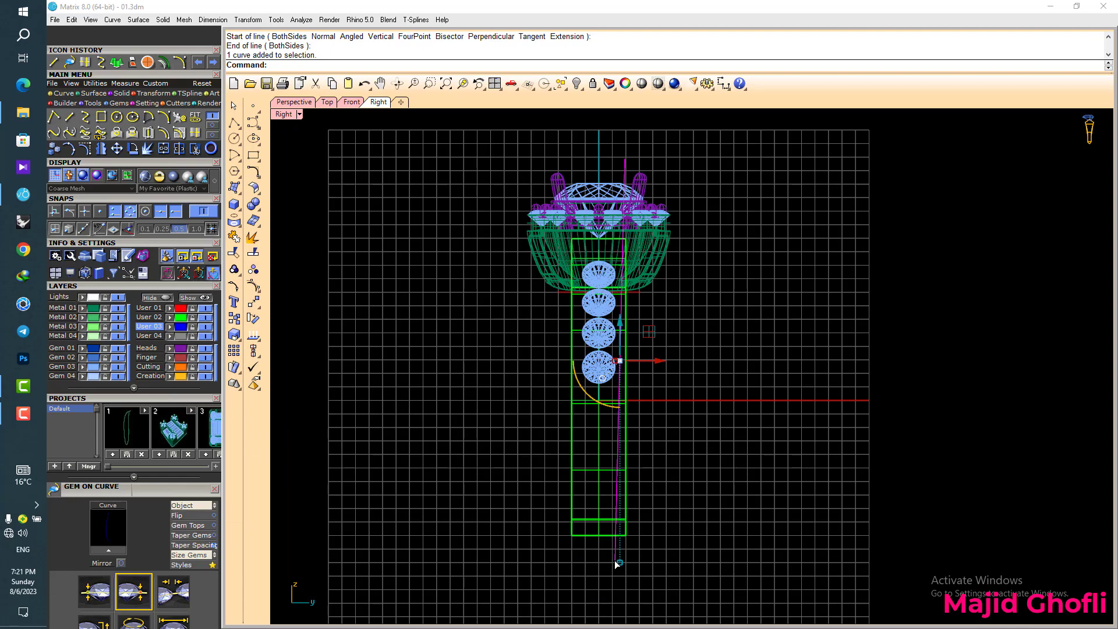
pyautogui.press('F8')
pyautogui.moveTo(666, 577); pyautogui.dragTo(551, 546)
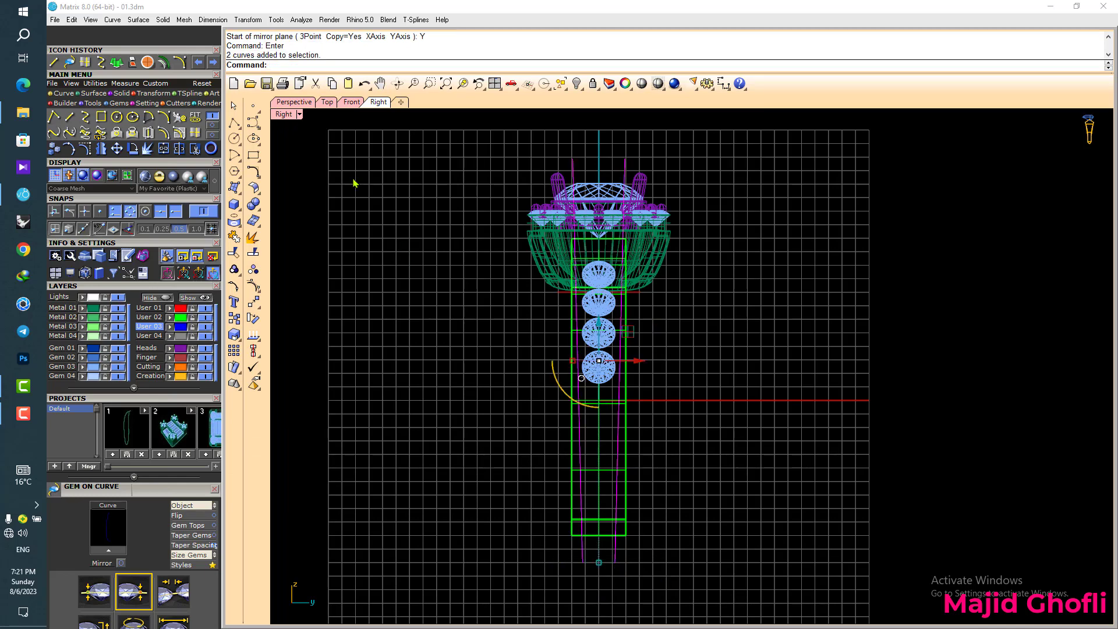
# - Extrude the two slanted lines to both sides as open surfaces that extend past the whole ring
pyautogui.doubleClick(291, 116)
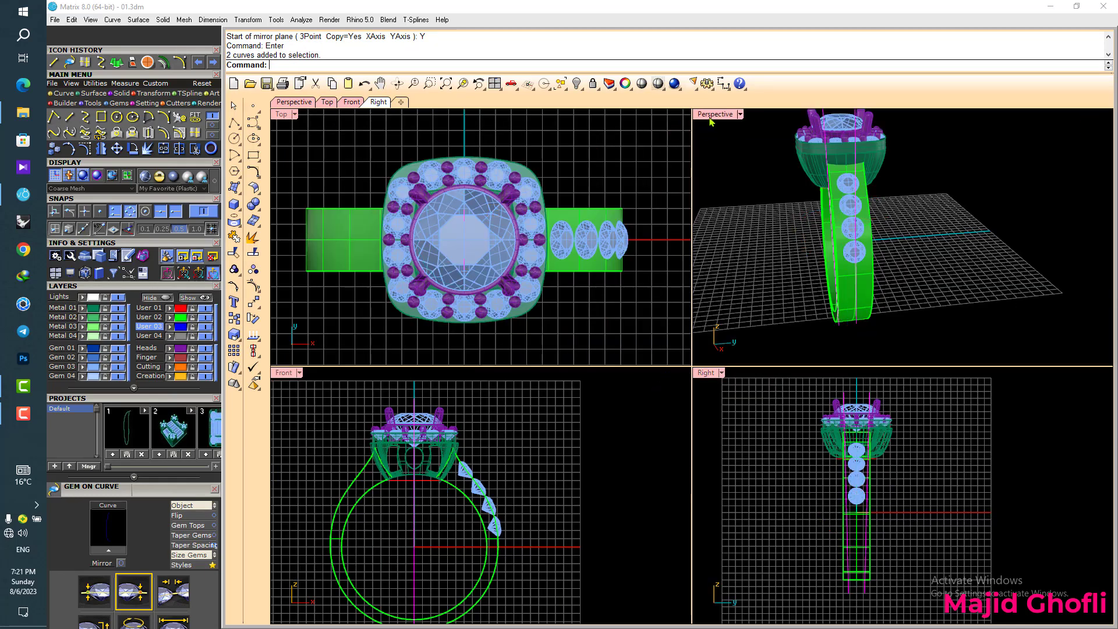
pyautogui.doubleClick(714, 115)
pyautogui.moveTo(669, 244); pyautogui.dragTo(612, 237, button='right')
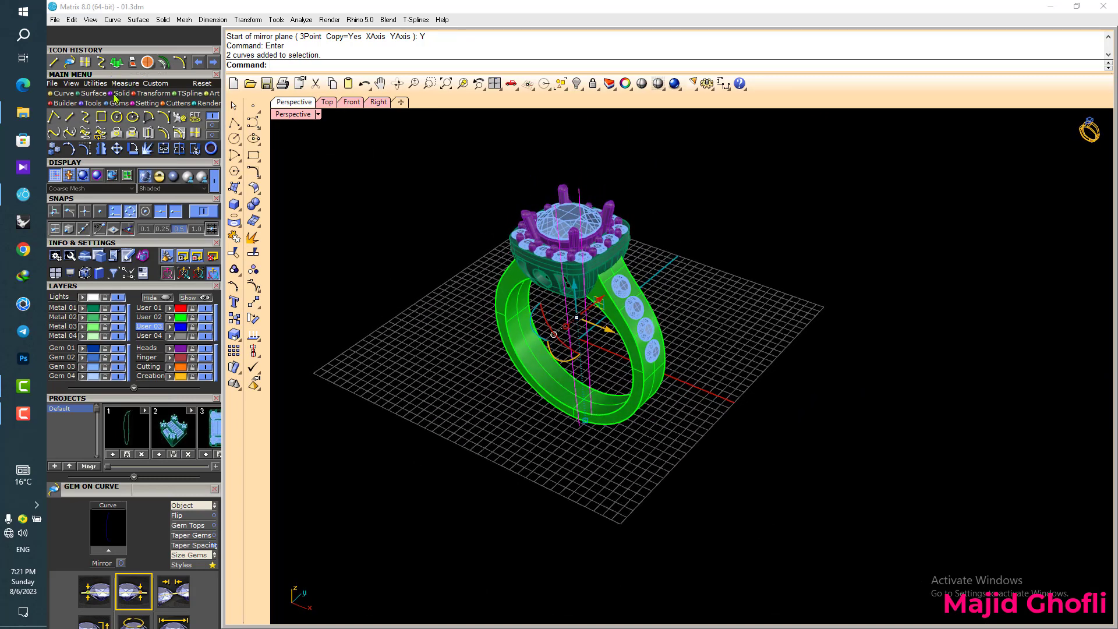
pyautogui.click(117, 65)
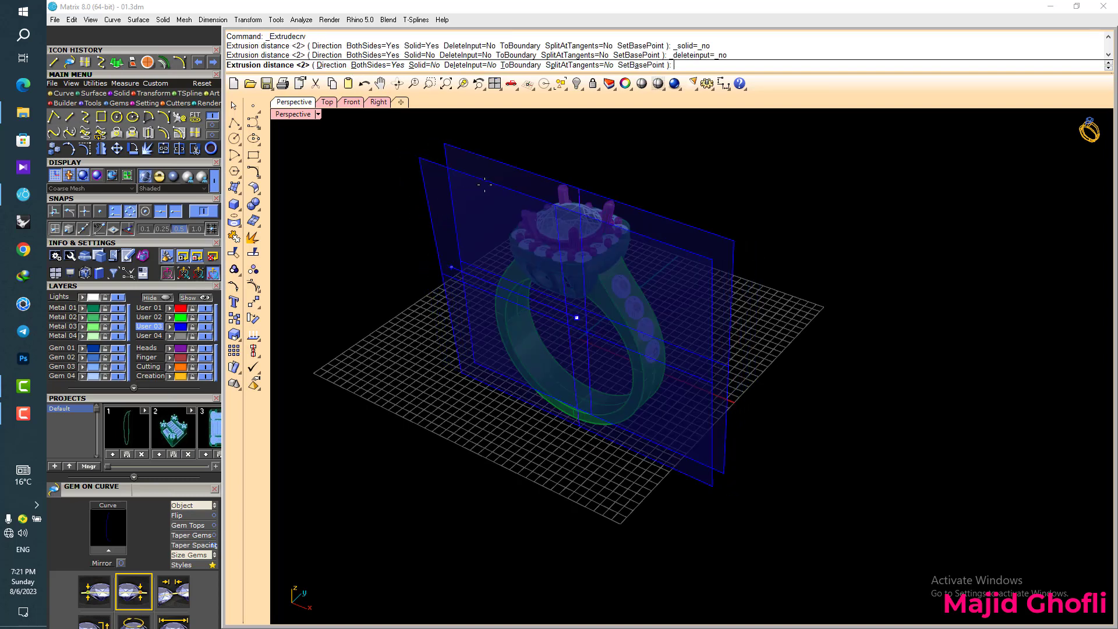
pyautogui.click(494, 194)
pyautogui.click(821, 196)
pyautogui.moveTo(793, 265); pyautogui.dragTo(780, 263, button='right')
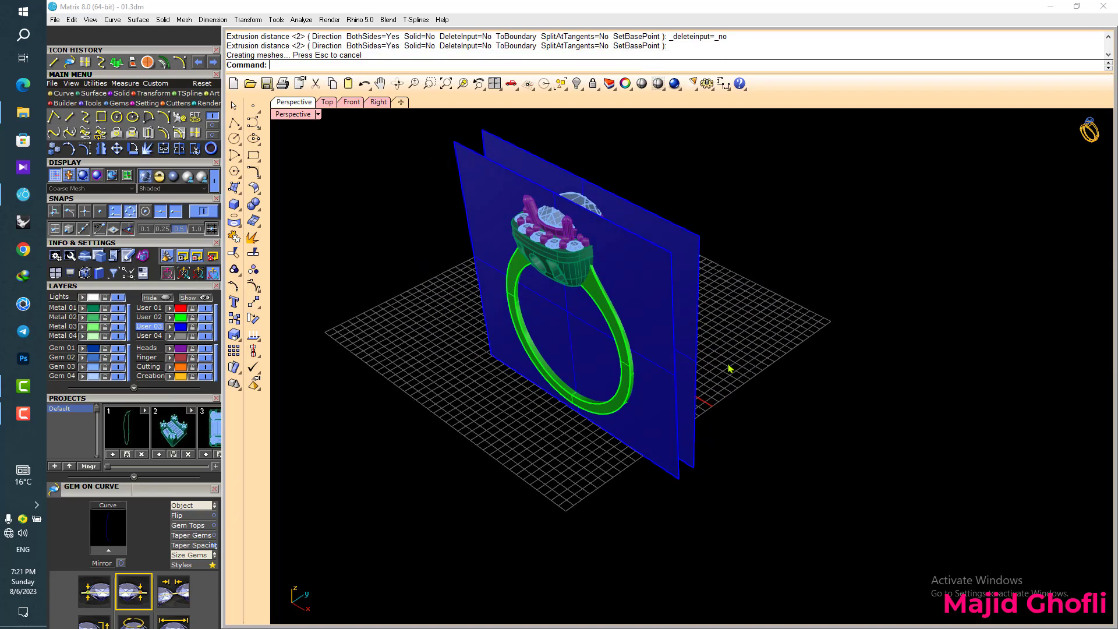
# - Boolean split the shank with the two extruded surfaces as cutters
pyautogui.scroll(2, 728, 367)
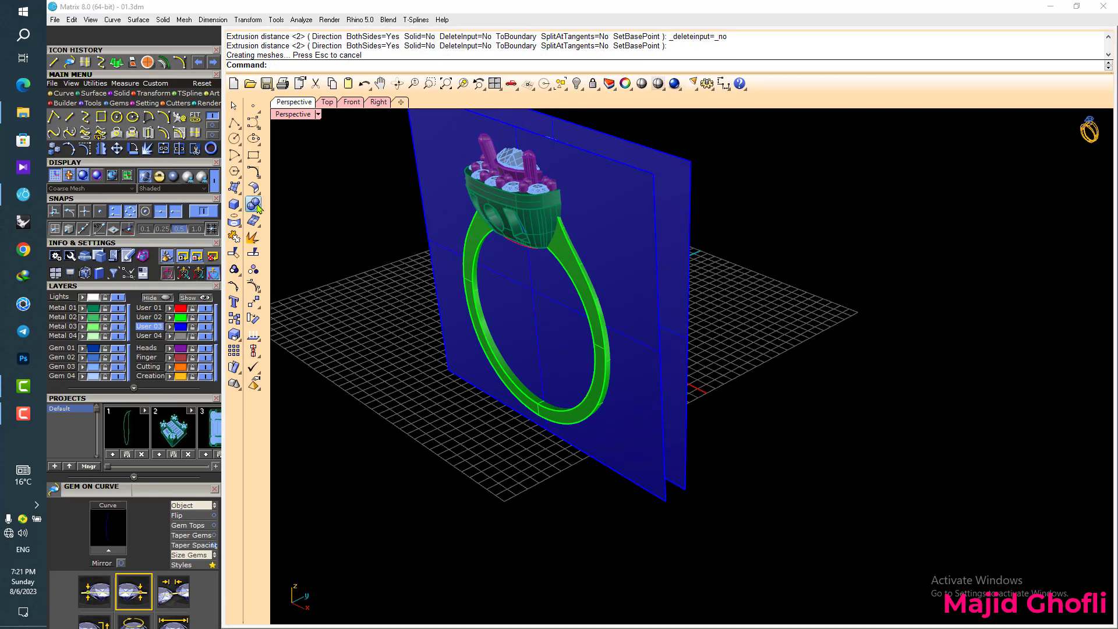
pyautogui.click(256, 204)
pyautogui.click(319, 211)
pyautogui.click(555, 300)
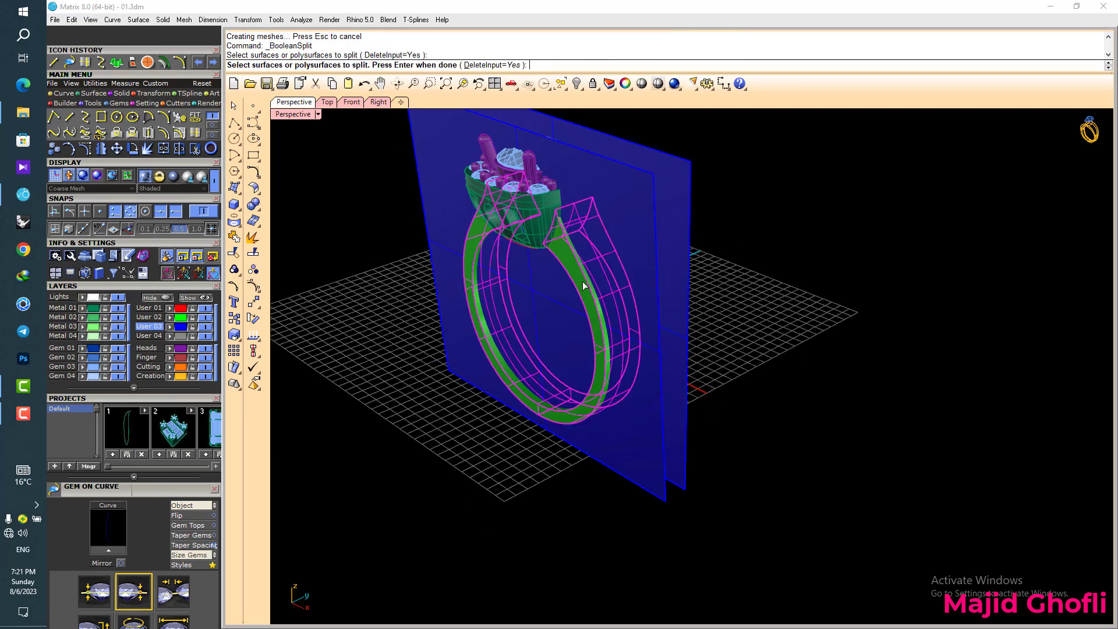
pyautogui.press('Return')
pyautogui.click(648, 233)
pyautogui.click(661, 202)
pyautogui.press('Return')
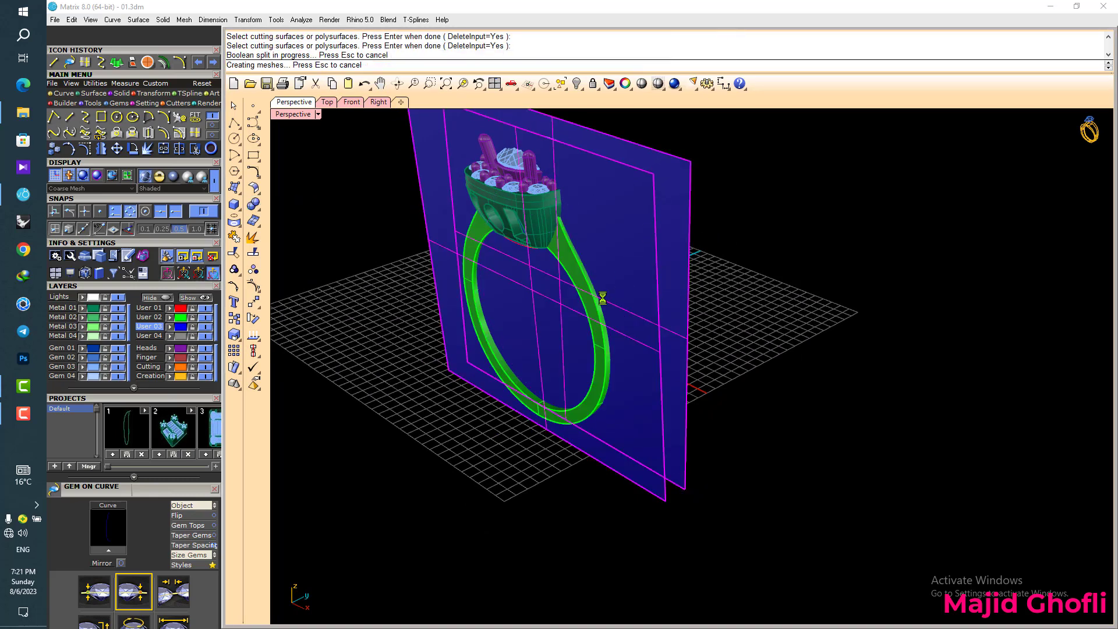
# - Delete the two slices cut off the shank's sides and both cutting surfaces
pyautogui.scroll(2, 592, 309)
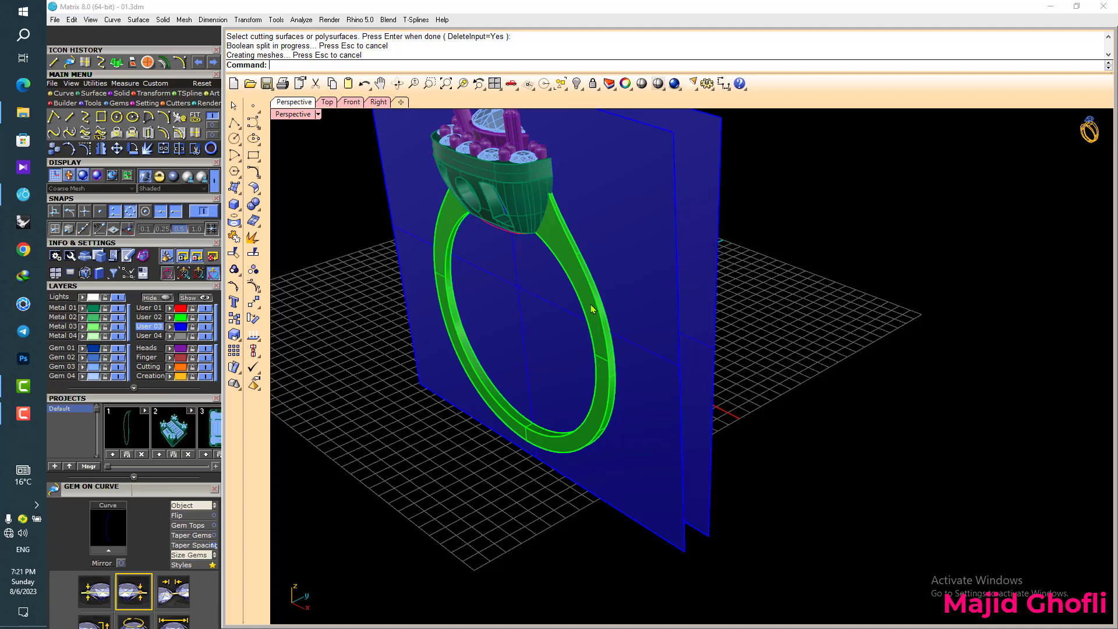
pyautogui.click(593, 309)
pyautogui.press('Delete')
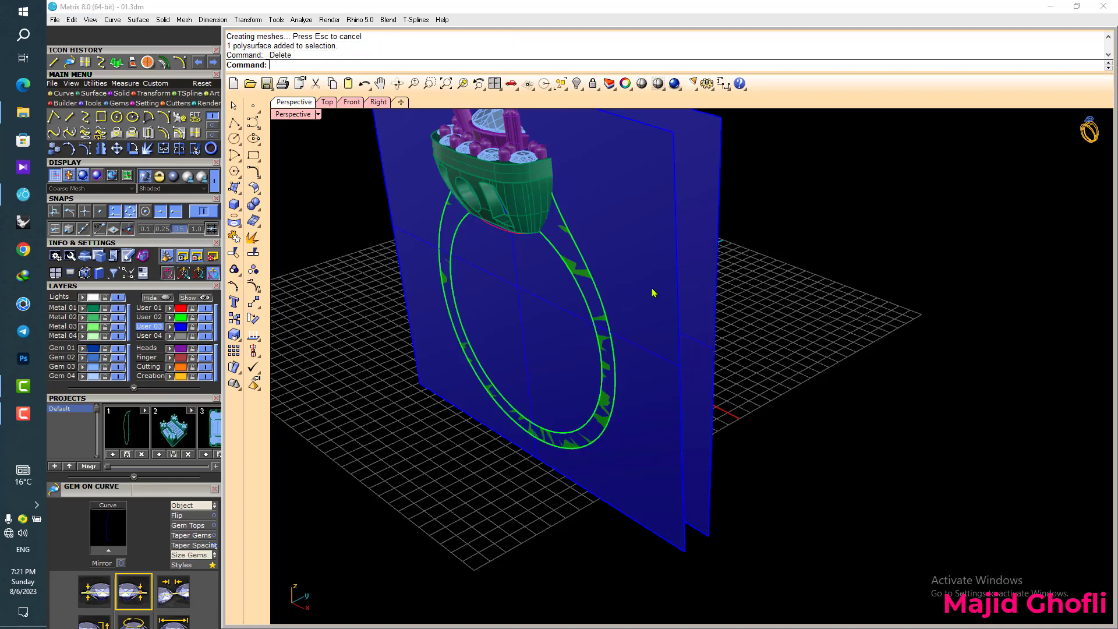
pyautogui.click(661, 269)
pyautogui.press('Delete')
pyautogui.click(686, 237)
pyautogui.press('Delete')
pyautogui.click(629, 251)
pyautogui.press('Delete')
# - Move the two slanted guide lines to the Creation layer and turn that layer off
pyautogui.moveTo(717, 349); pyautogui.dragTo(585, 471, button='right')
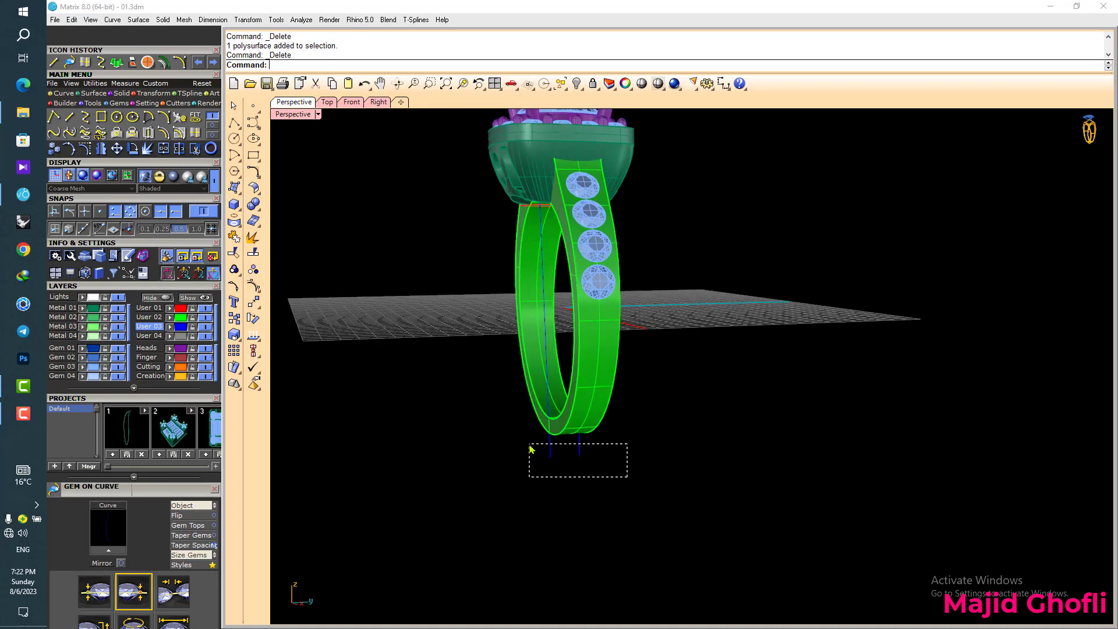
pyautogui.moveTo(531, 449); pyautogui.dragTo(531, 448)
pyautogui.click(170, 377)
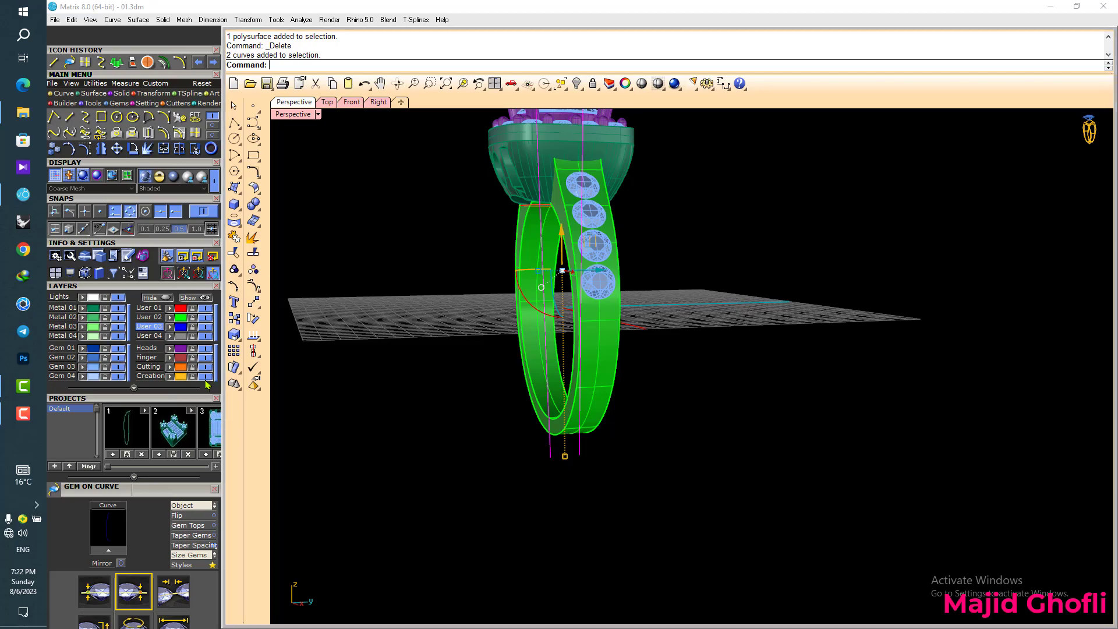
pyautogui.click(204, 378)
# - Add two shared prongs between the four shank gems with a 0.85 mm large prong diameter and a 43% nudge
pyautogui.moveTo(523, 353); pyautogui.dragTo(612, 348, button='right')
pyautogui.keyDown('shift'); pyautogui.moveTo(669, 264); pyautogui.dragTo(665, 300, button='right'); pyautogui.keyUp('shift')
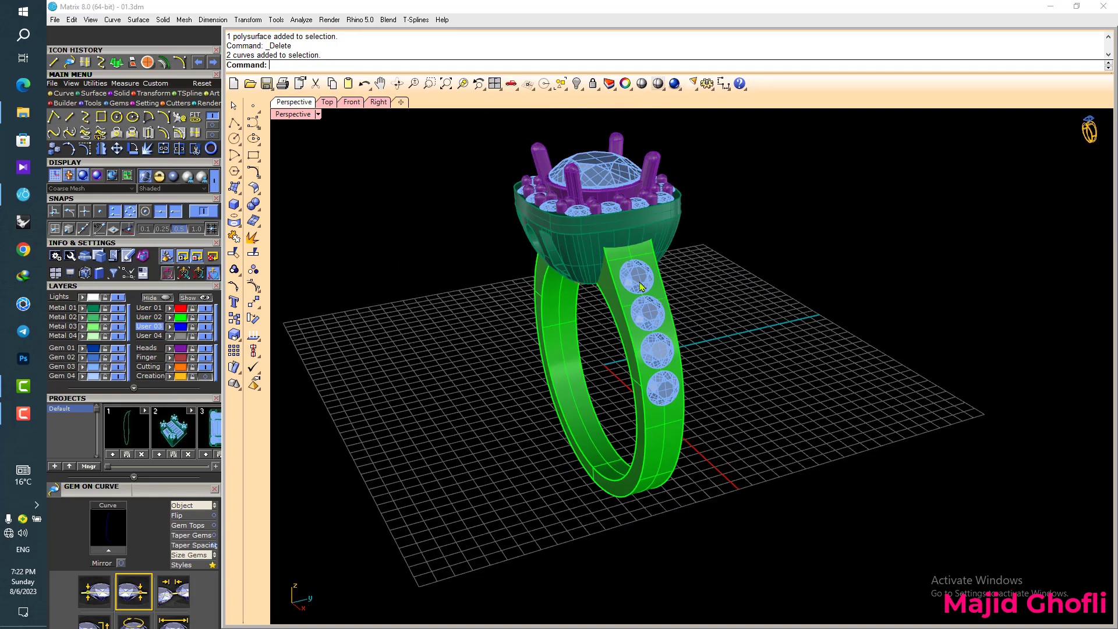
pyautogui.scroll(2, 643, 280)
pyautogui.click(639, 283)
pyautogui.press('F6')
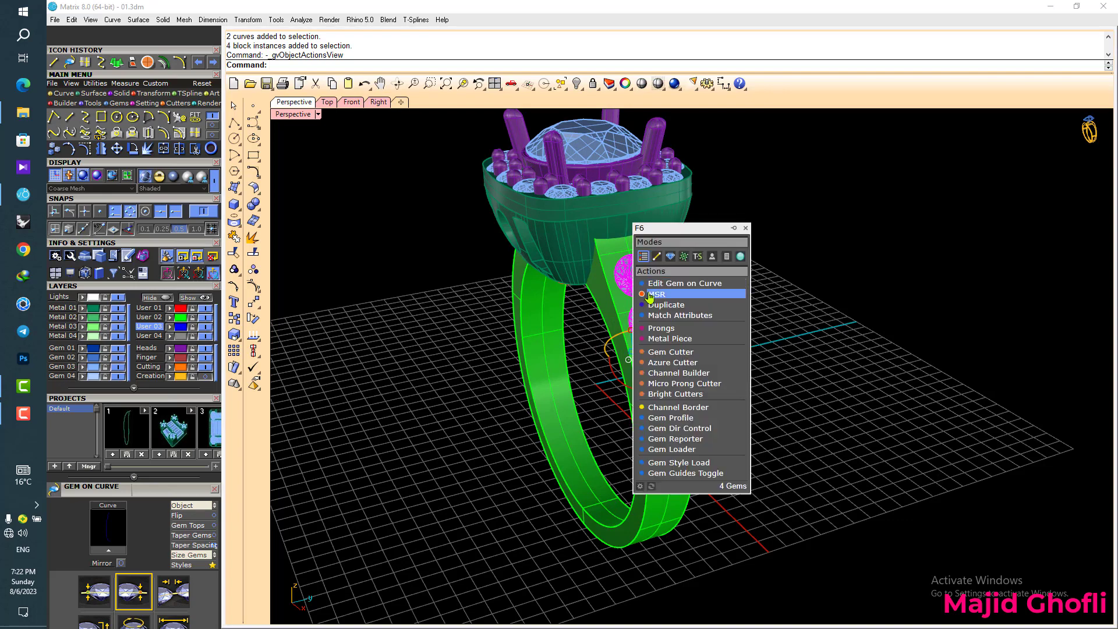
pyautogui.click(661, 327)
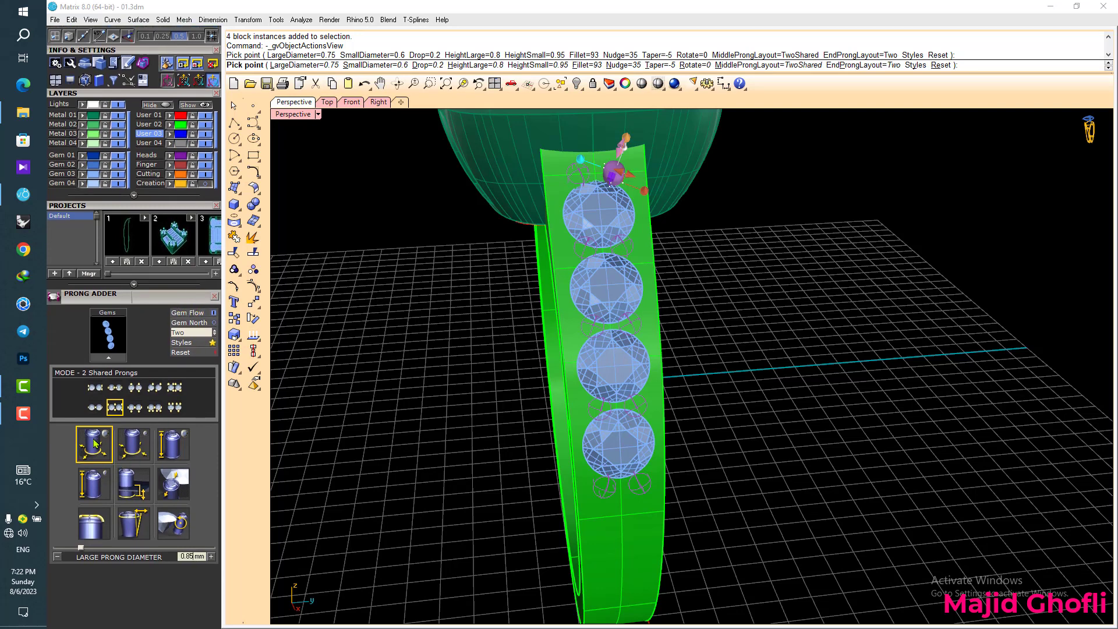
pyautogui.press('Return')
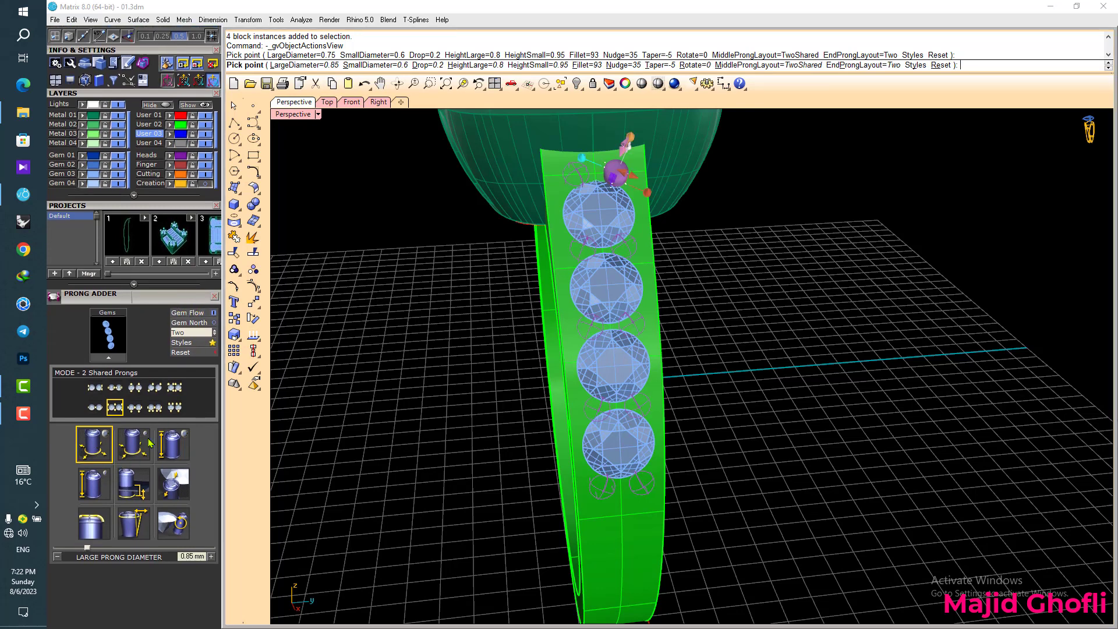
pyautogui.click(168, 489)
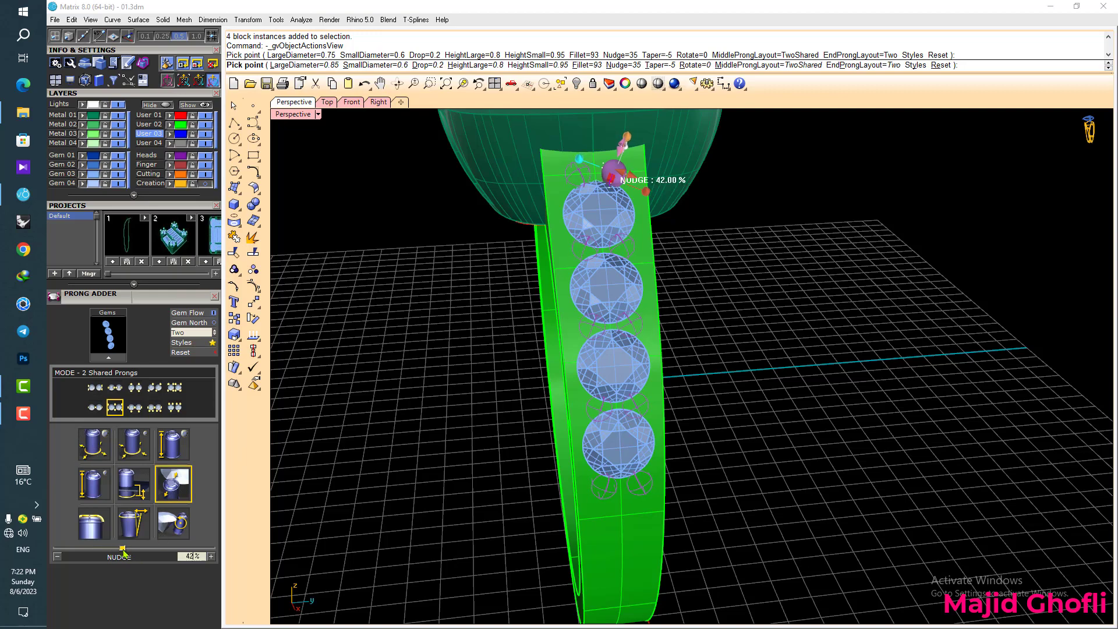
pyautogui.rightClick(703, 355)
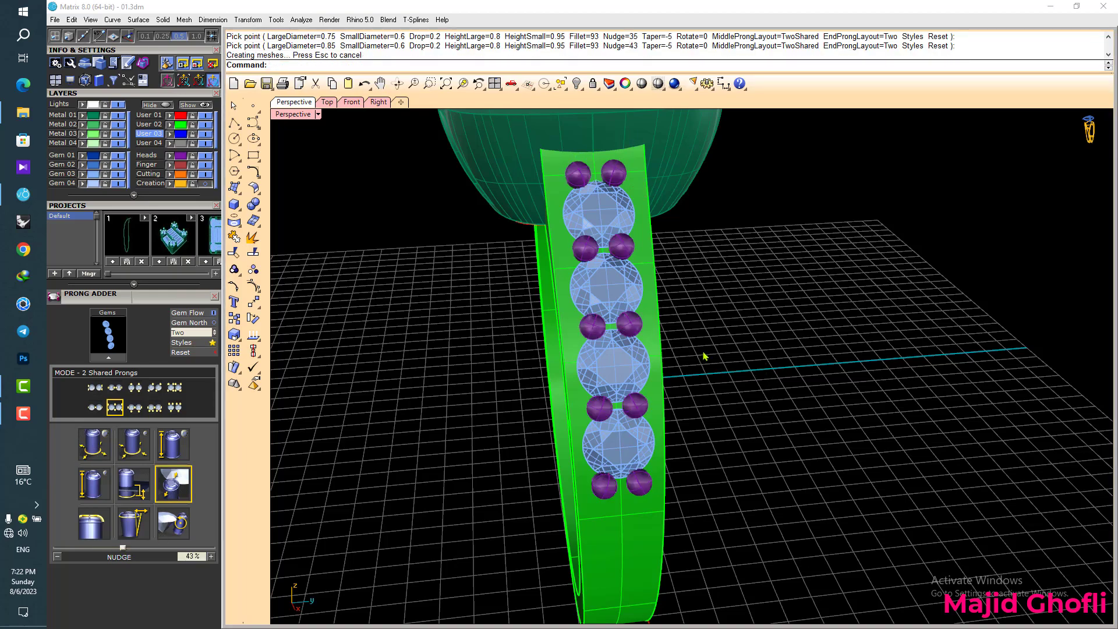
# - Edit the shank gems' prongs and set the large prong height to 0.9 mm
pyautogui.moveTo(704, 355)
pyautogui.mouseDown(button='right')
pyautogui.moveTo(789, 321)
pyautogui.moveTo(720, 342)
pyautogui.mouseUp(button='right')
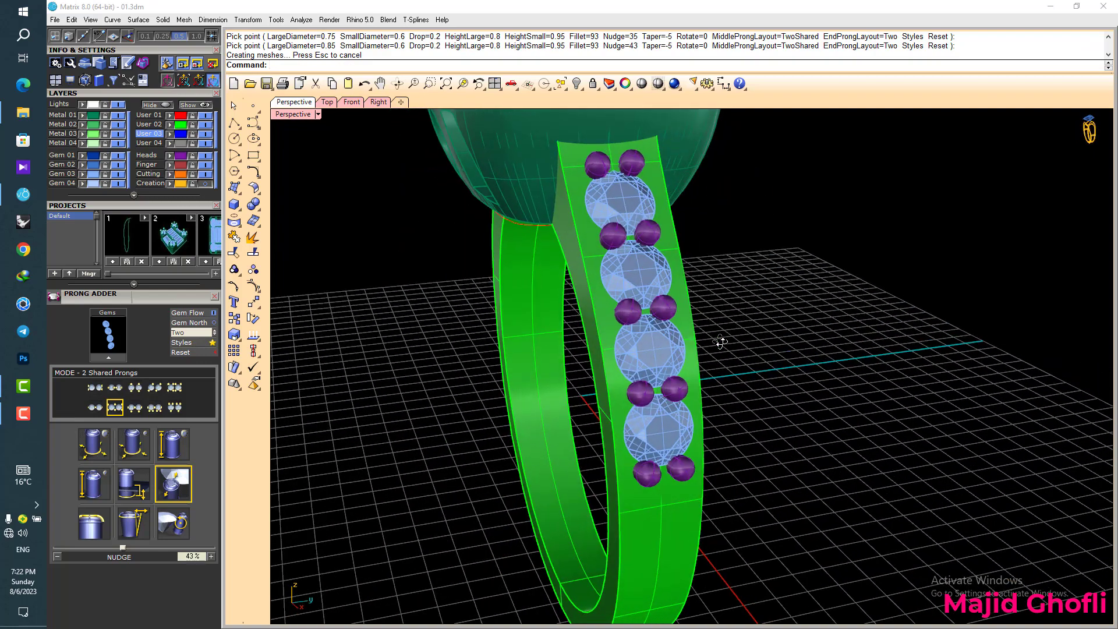
pyautogui.click(670, 309)
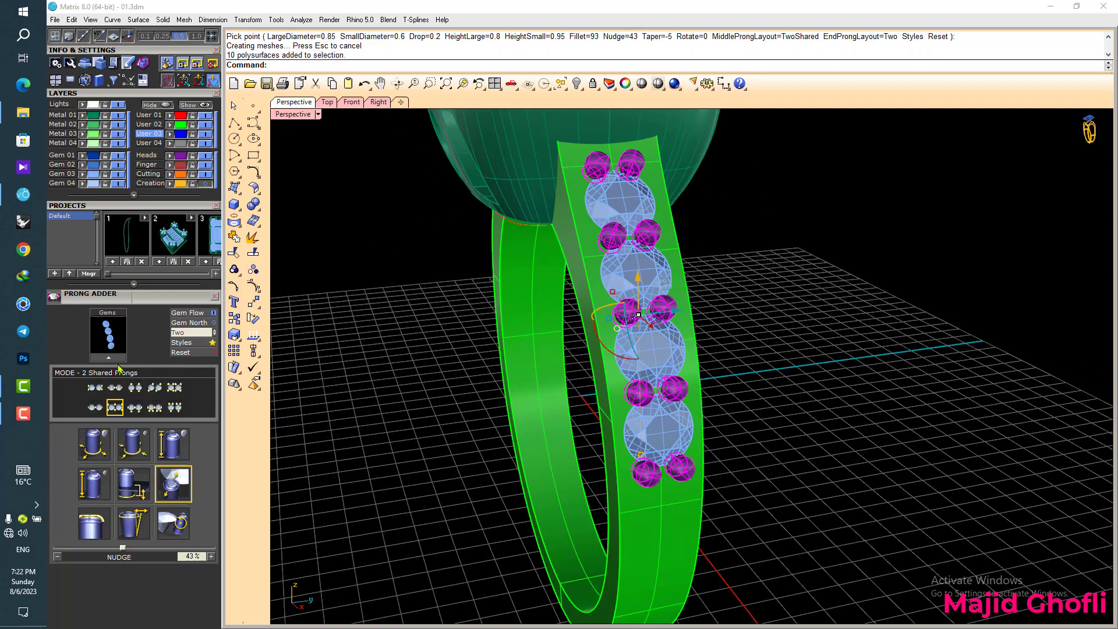
pyautogui.click(94, 444)
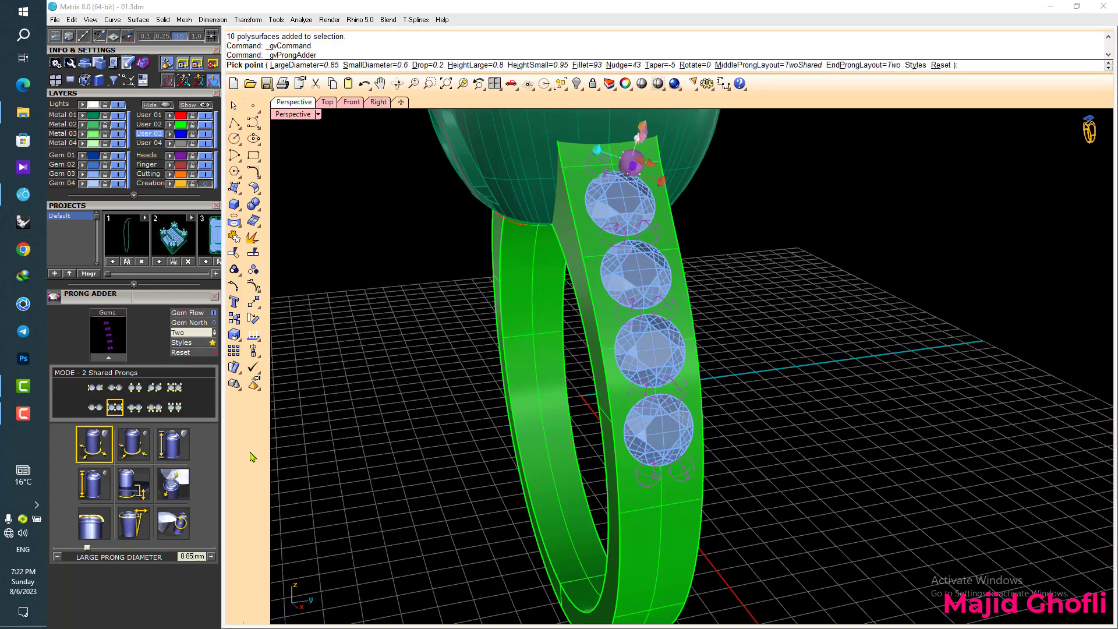
pyautogui.click(172, 448)
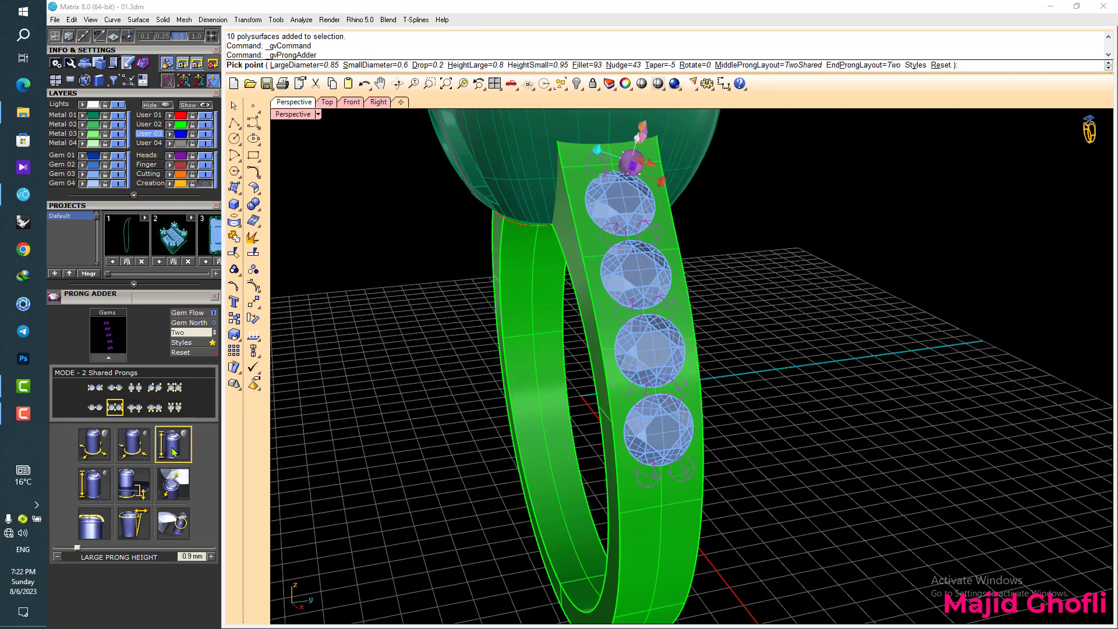
pyautogui.press('Return')
pyautogui.moveTo(832, 272); pyautogui.dragTo(892, 262, button='right')
pyautogui.rightClick(891, 262)
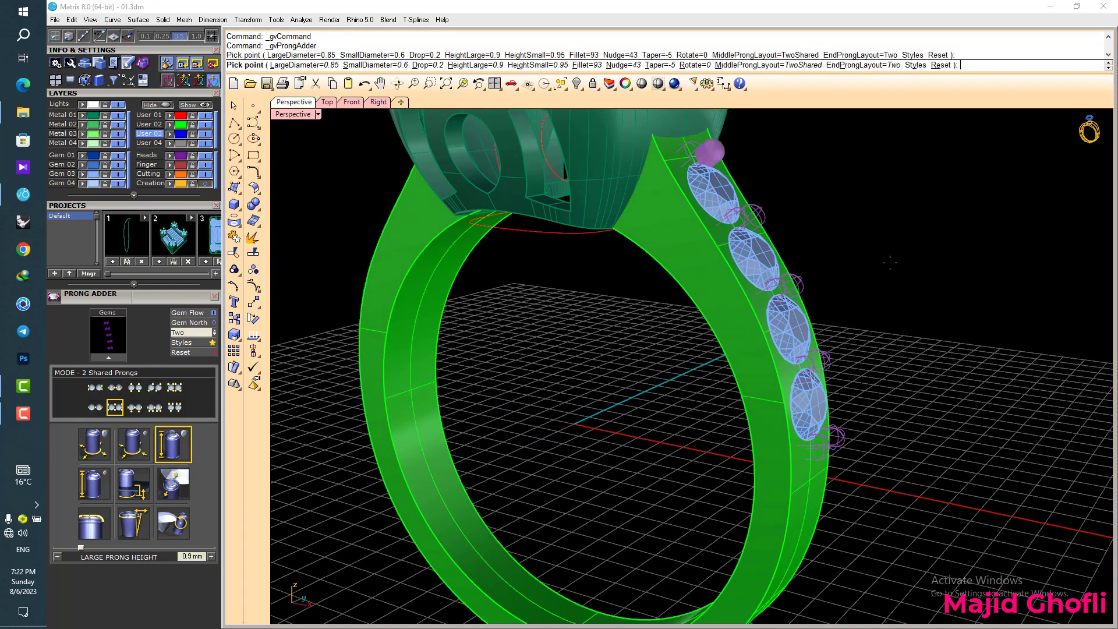
pyautogui.moveTo(805, 306); pyautogui.dragTo(781, 308, button='right')
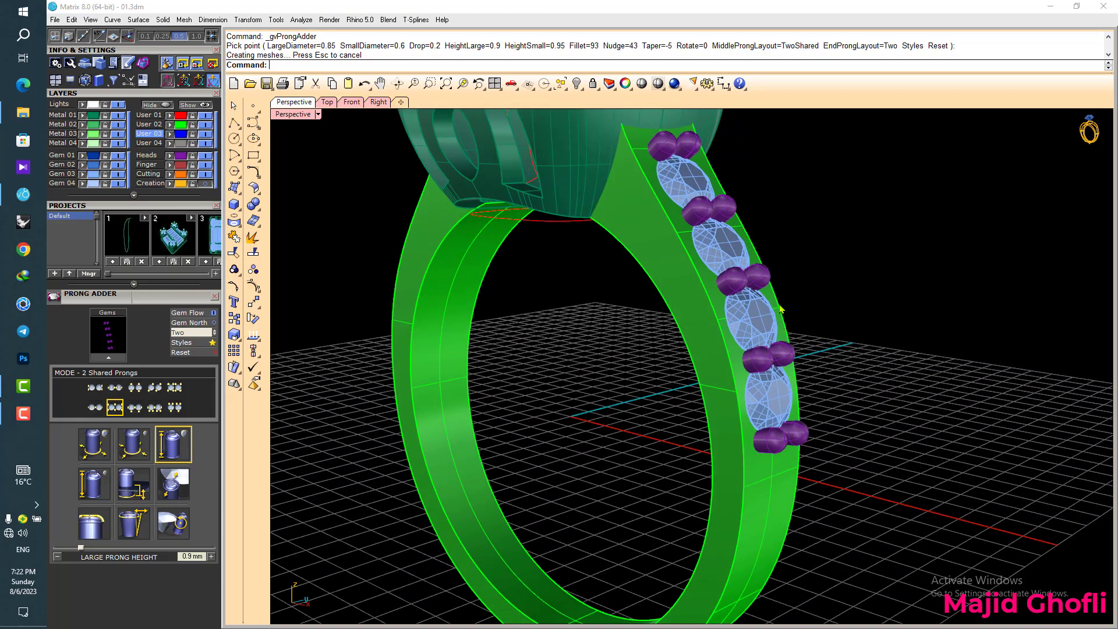
pyautogui.scroll(-2, 574, 294)
# - In the Front view, draw a slanted line from the origin (0) down past the shank's base, then mirror and join it into a V
pyautogui.doubleClick(307, 116)
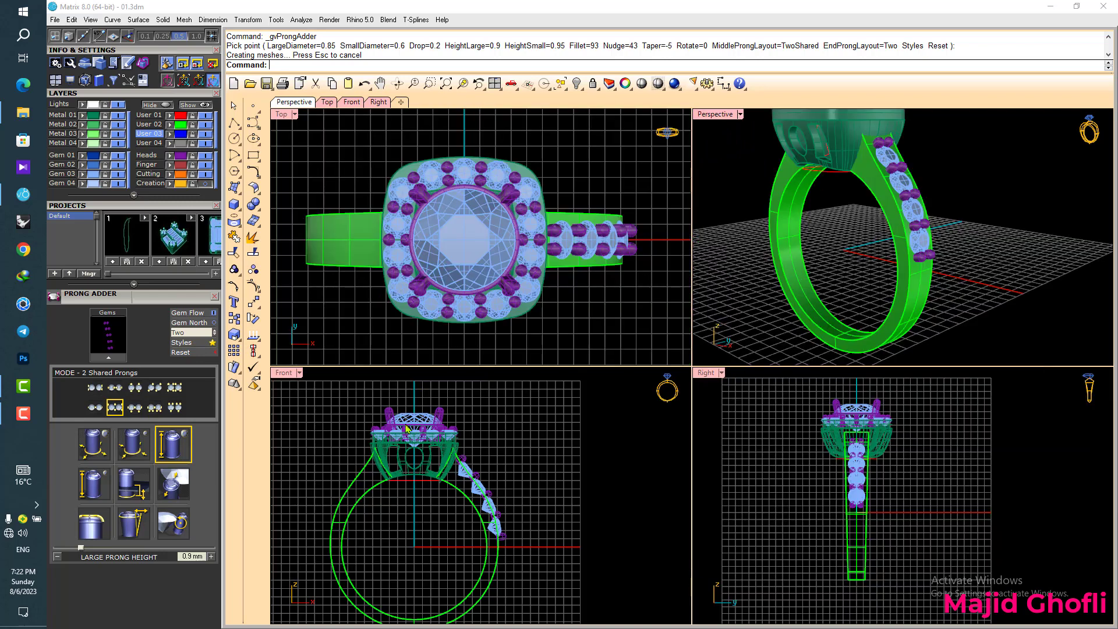
pyautogui.doubleClick(286, 373)
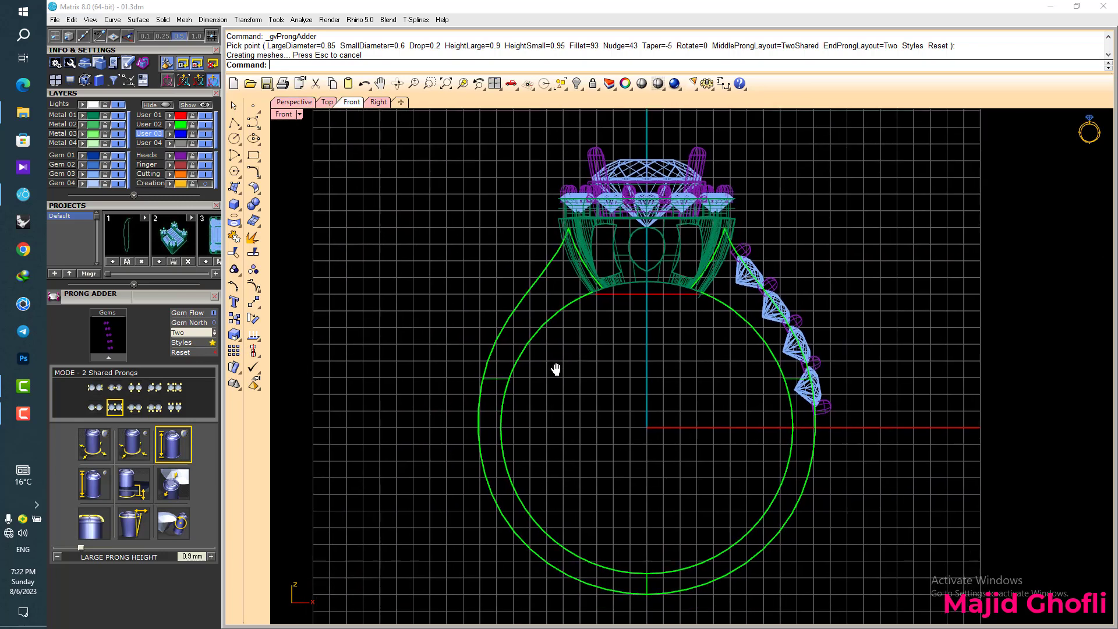
pyautogui.moveTo(186, 97); pyautogui.dragTo(192, 253)
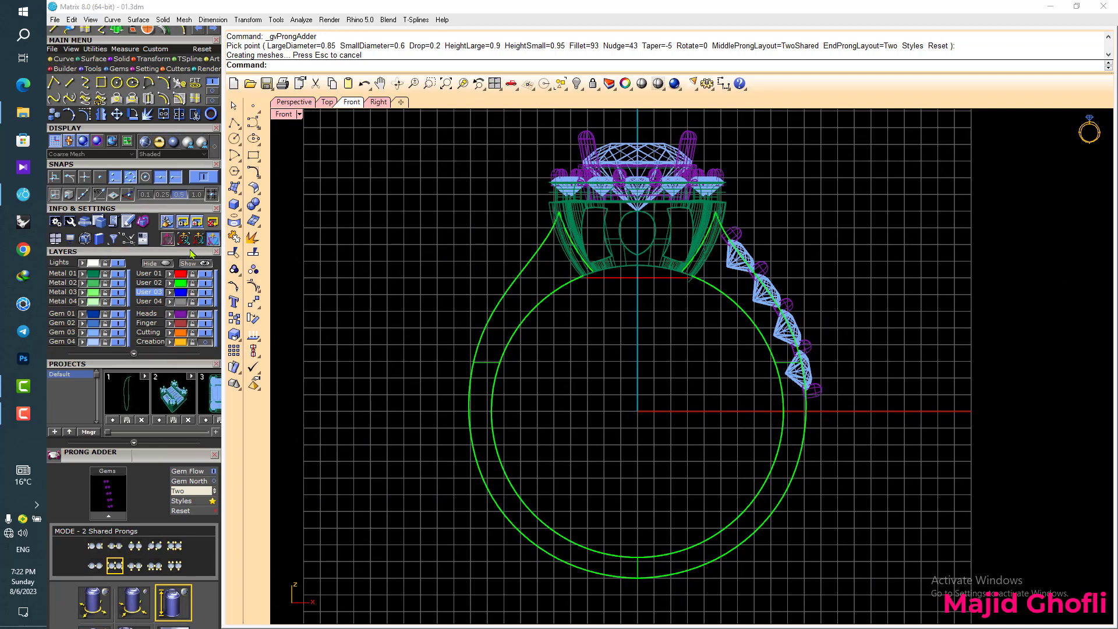
pyautogui.click(69, 82)
pyautogui.write('0')
pyautogui.press('Return')
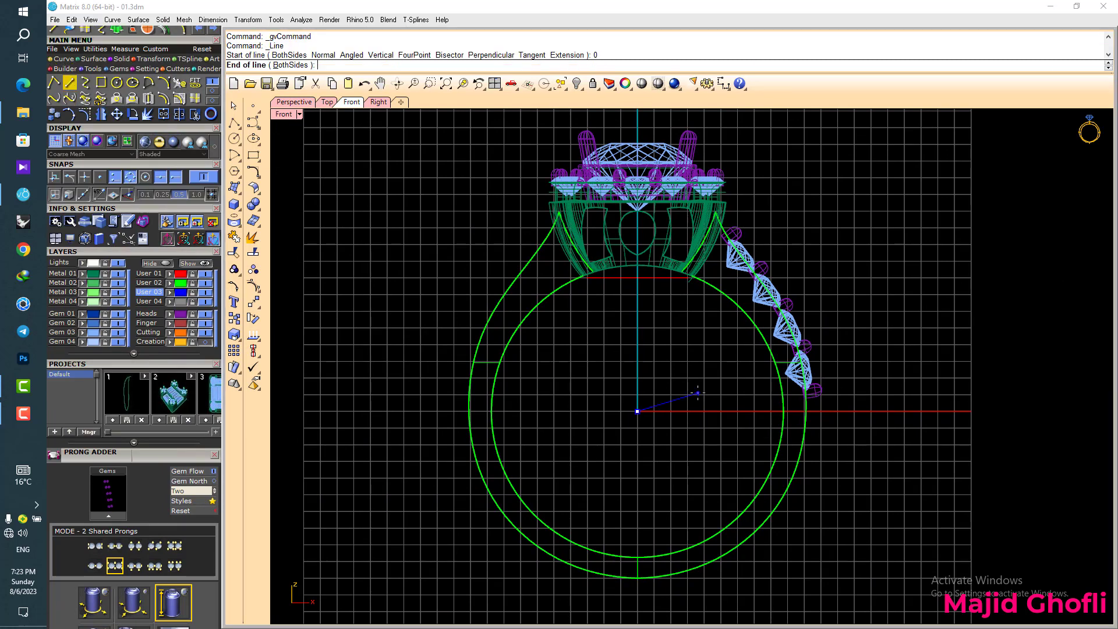
pyautogui.click(746, 596)
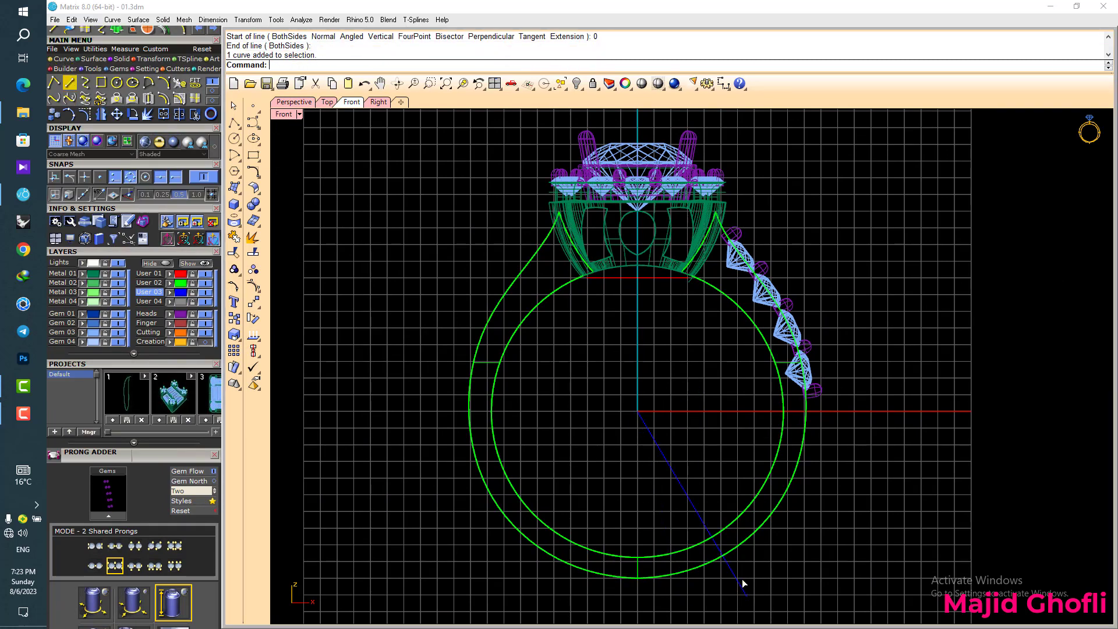
pyautogui.press('F6')
pyautogui.moveTo(691, 379); pyautogui.dragTo(585, 443)
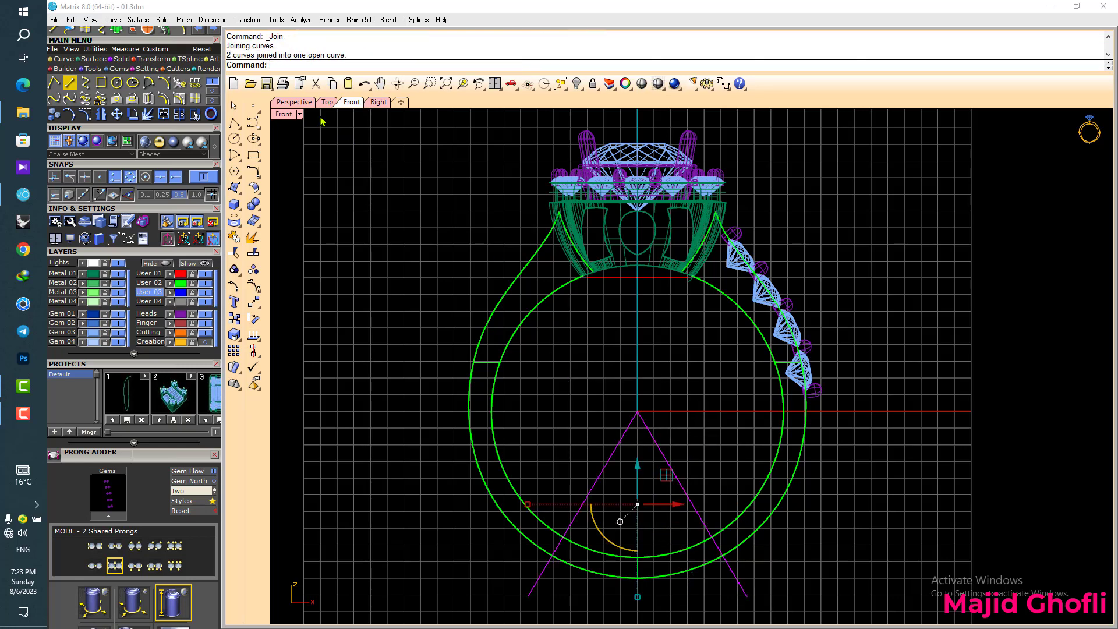
# - Extrude the V-shaped curve straight to both sides so the surface extends past the shank's full width
pyautogui.doubleClick(285, 114)
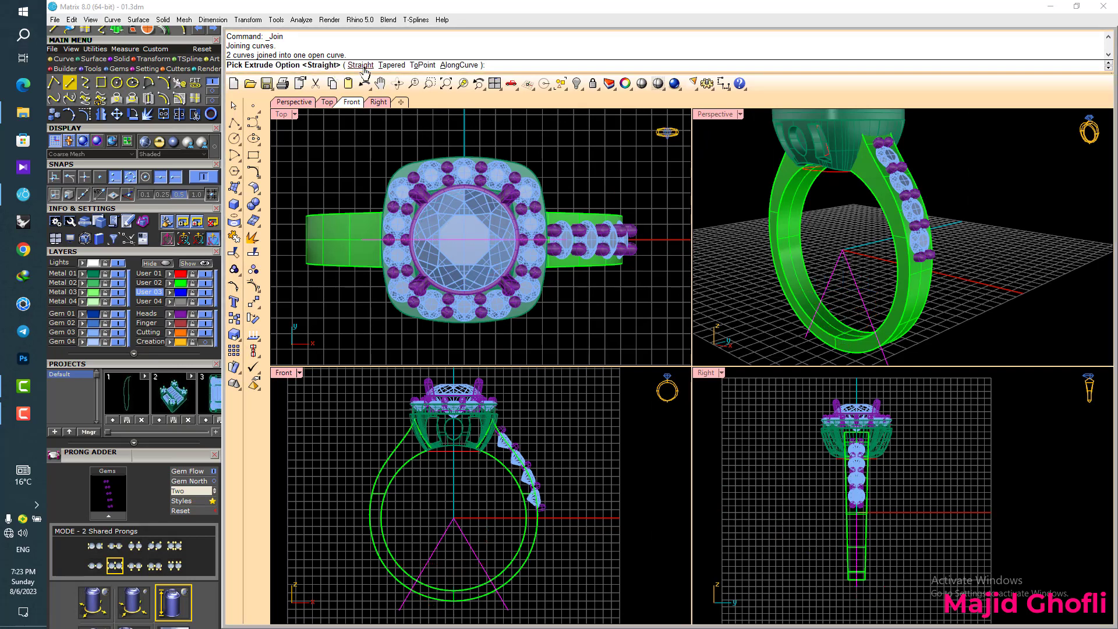
pyautogui.click(362, 66)
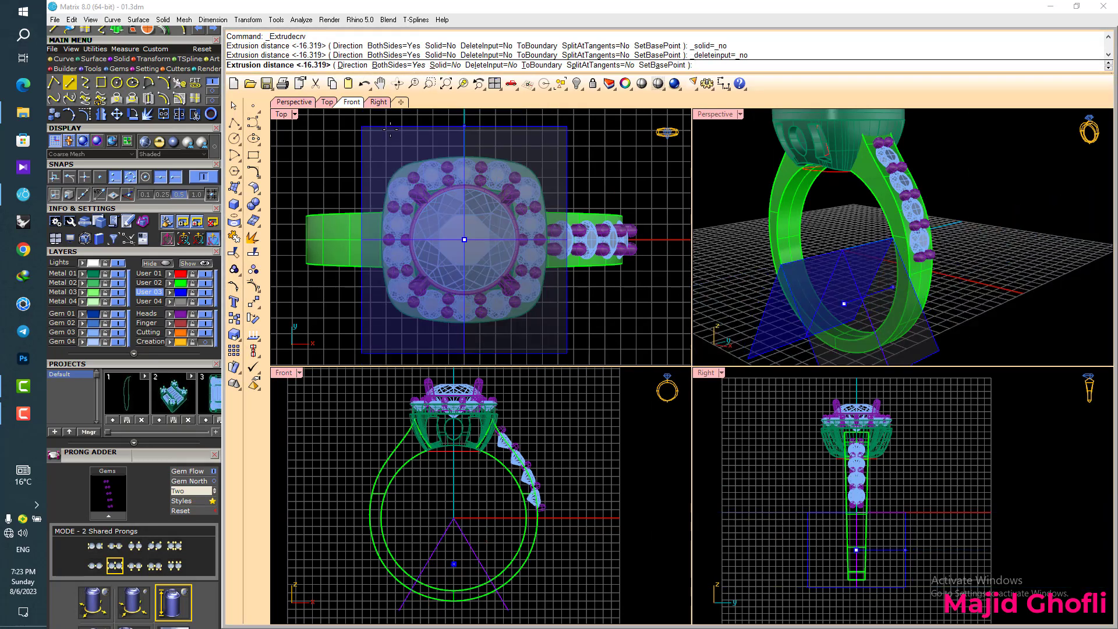
pyautogui.click(487, 135)
# - Boolean split the shank with the extruded V-shaped surface
pyautogui.doubleClick(732, 119)
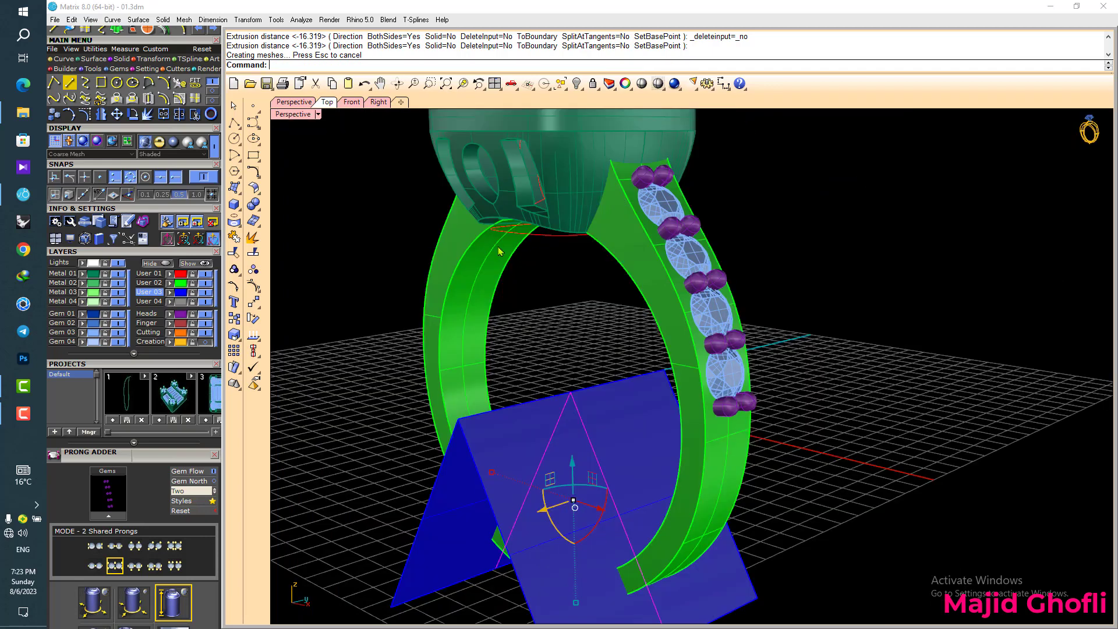
pyautogui.scroll(-5, 477, 255)
pyautogui.click(424, 259)
pyautogui.moveTo(450, 290); pyautogui.dragTo(474, 337, button='right')
pyautogui.keyDown('shift'); pyautogui.moveTo(474, 337); pyautogui.dragTo(567, 320, button='right'); pyautogui.keyUp('shift')
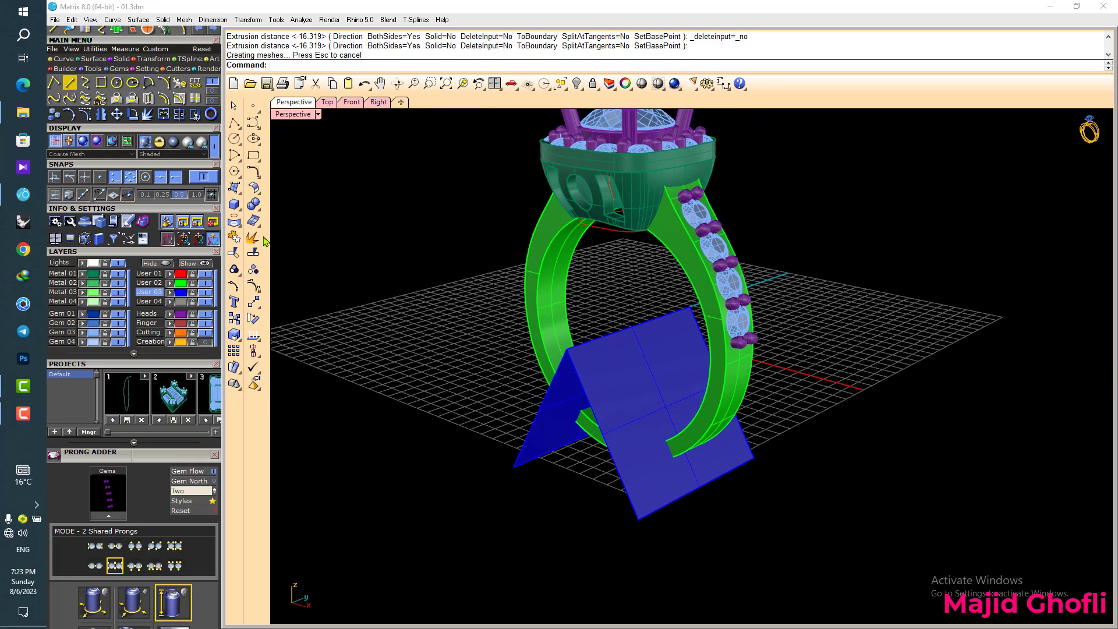
pyautogui.click(253, 209)
pyautogui.click(319, 209)
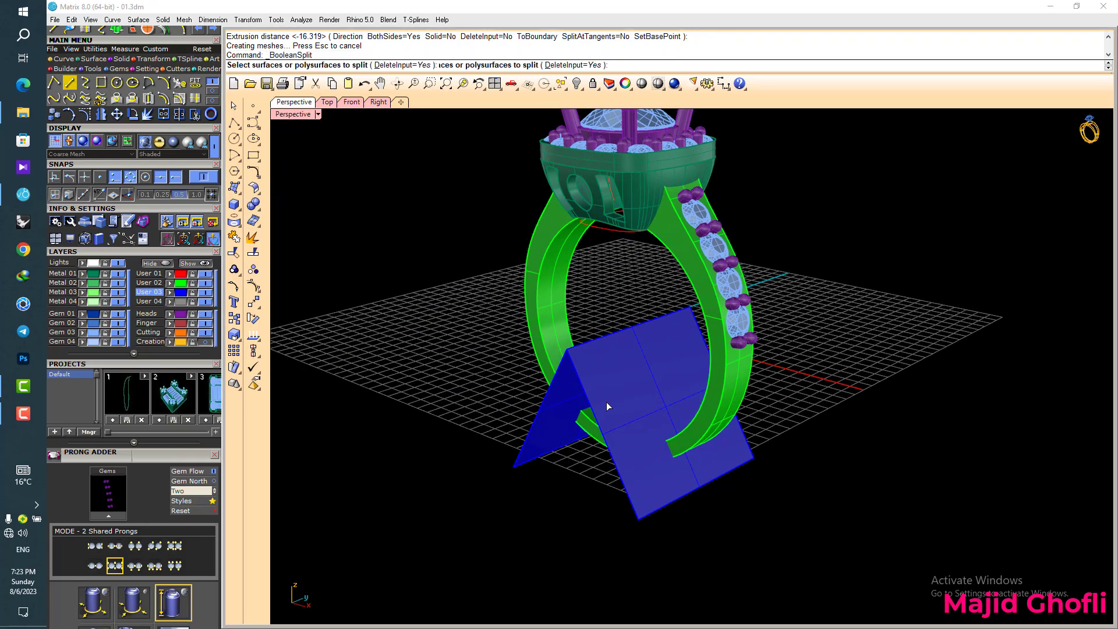
pyautogui.click(708, 408)
pyautogui.rightClick(708, 407)
pyautogui.click(659, 365)
pyautogui.rightClick(659, 365)
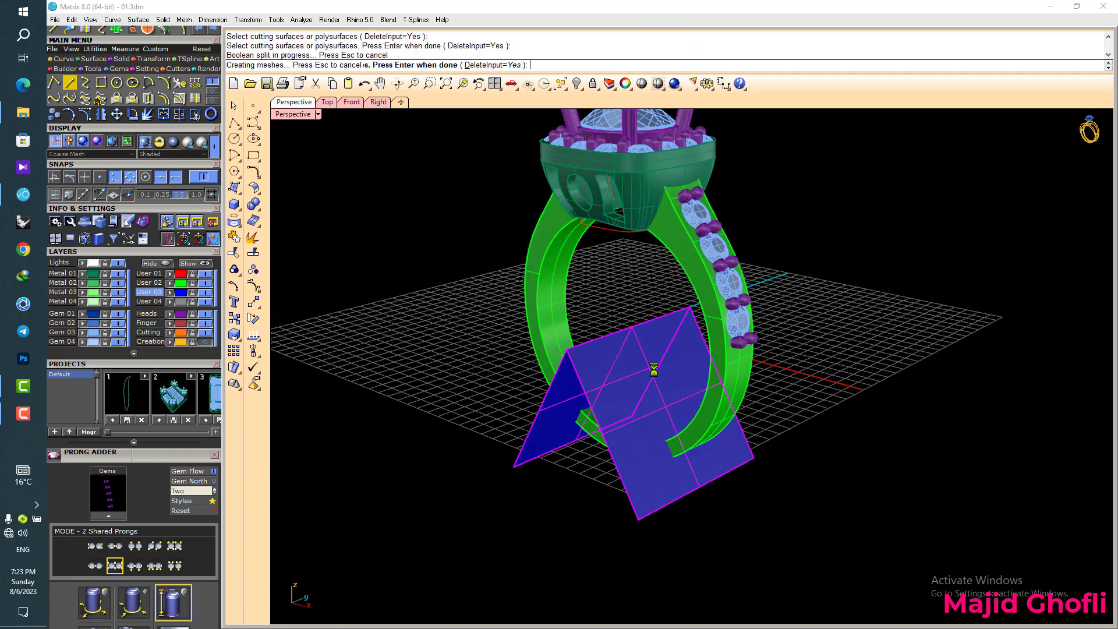
# - Delete the side shank segment without gems, along with the V-shaped cutting surface and its curve
pyautogui.moveTo(654, 369)
pyautogui.mouseDown(button='right')
pyautogui.moveTo(641, 385)
pyautogui.moveTo(671, 379)
pyautogui.mouseUp(button='right')
pyautogui.moveTo(574, 300); pyautogui.dragTo(442, 325)
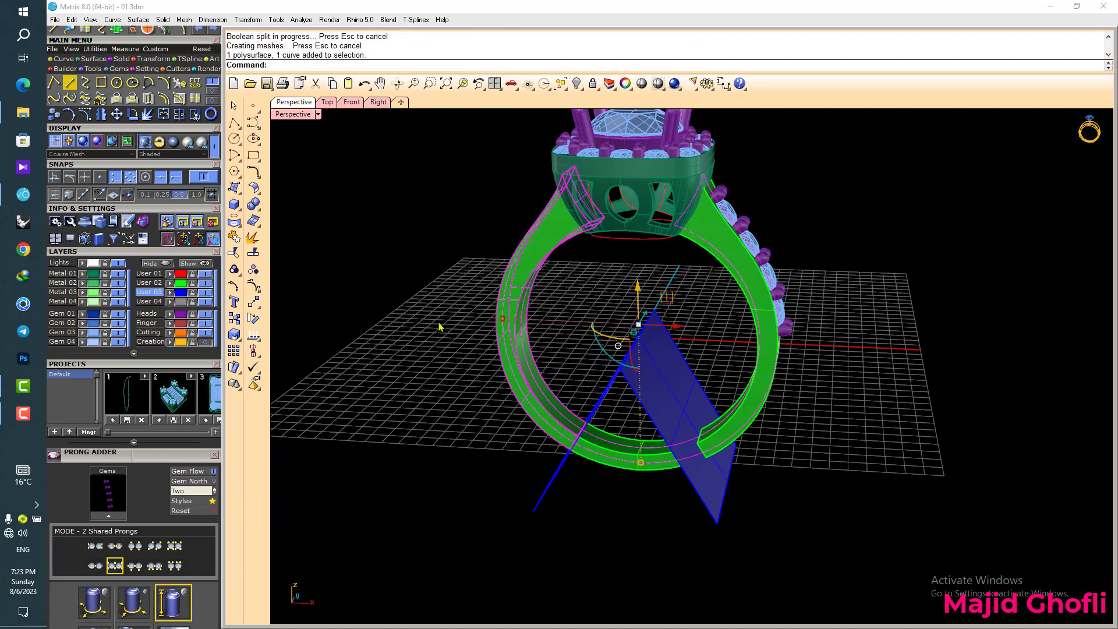
pyautogui.press('Delete')
pyautogui.moveTo(585, 368); pyautogui.dragTo(508, 382)
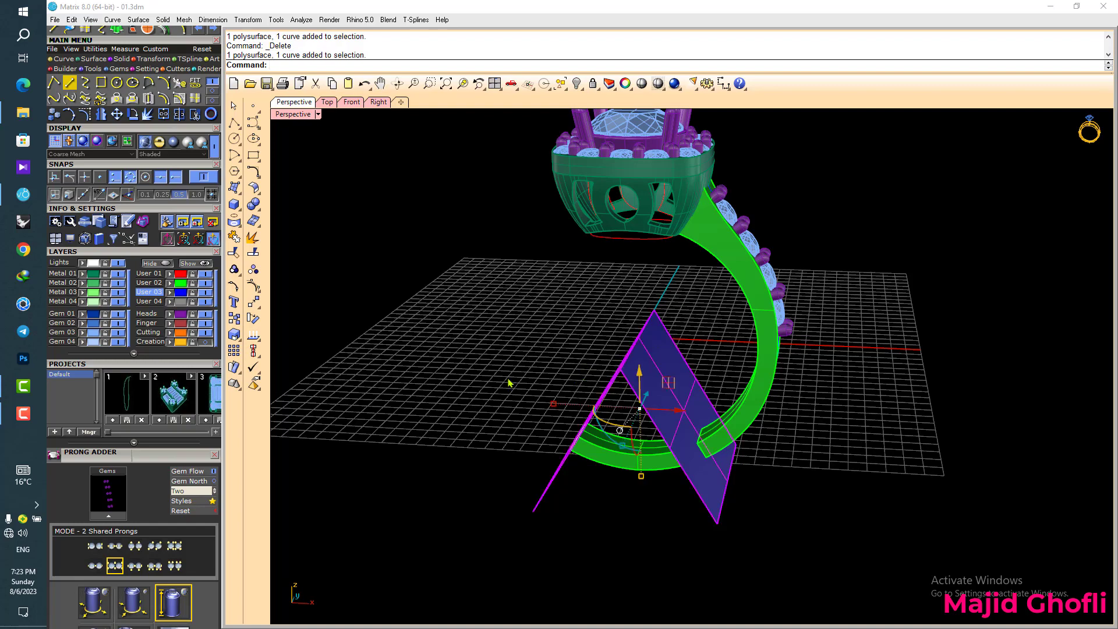
pyautogui.press('Delete')
# - Move the shank's bottom segment to the Metal 01 layer and turn that layer off
pyautogui.moveTo(496, 379); pyautogui.dragTo(717, 486, button='right')
pyautogui.scroll(2, 705, 472)
pyautogui.click(665, 470)
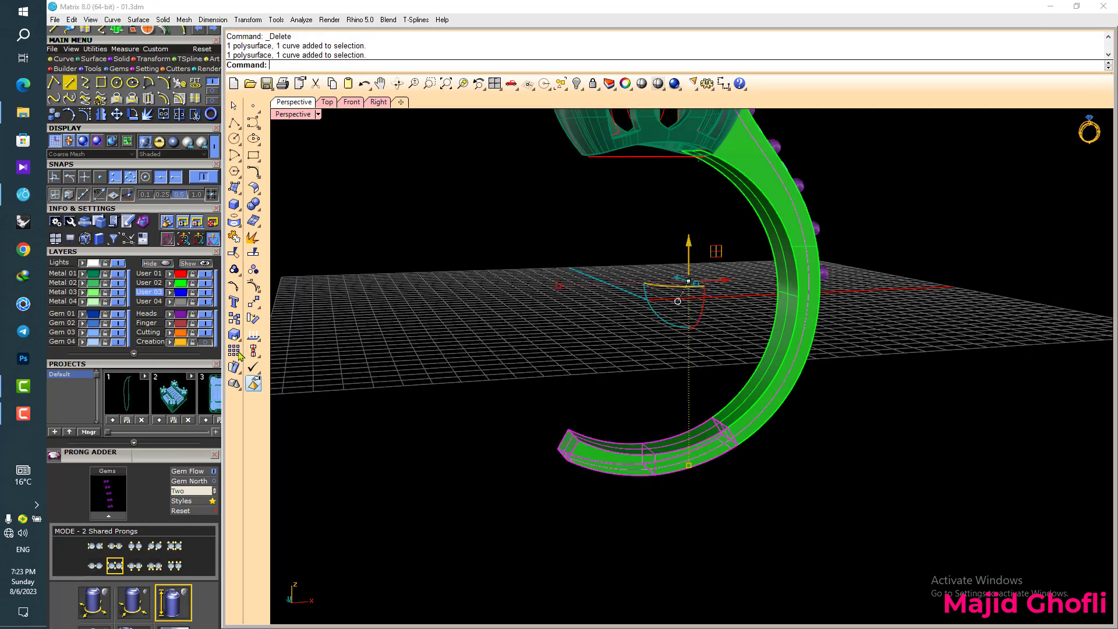
pyautogui.click(81, 276)
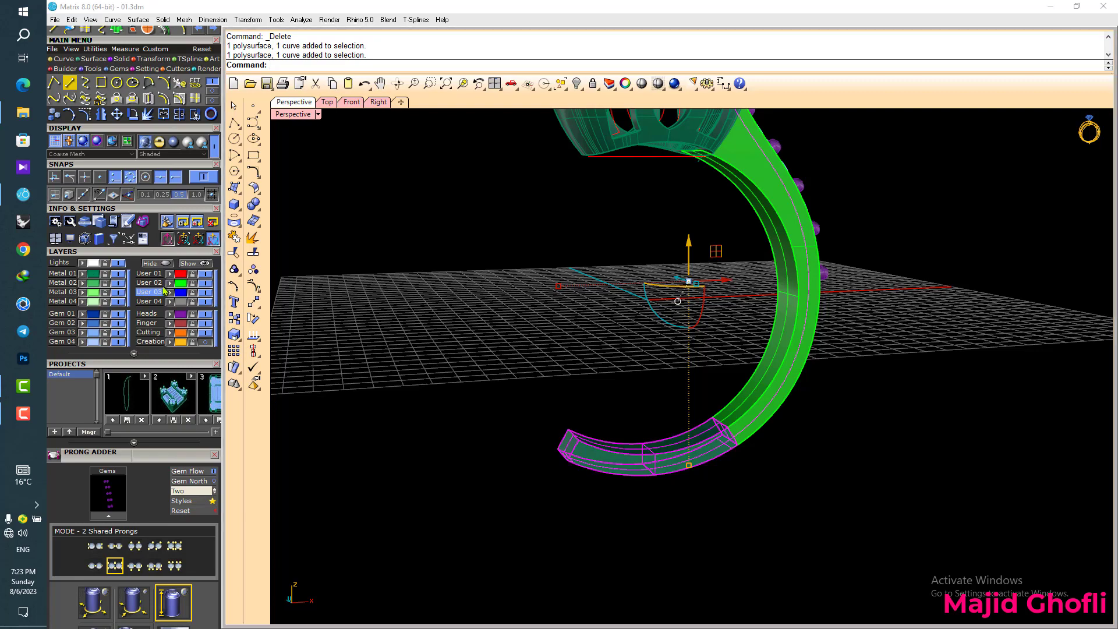
pyautogui.click(118, 275)
# - Shell the remaining shank segment to a 0.8 mm thickness, removing its inner finger-side face and lower end face
pyautogui.moveTo(564, 407); pyautogui.dragTo(499, 256, button='right')
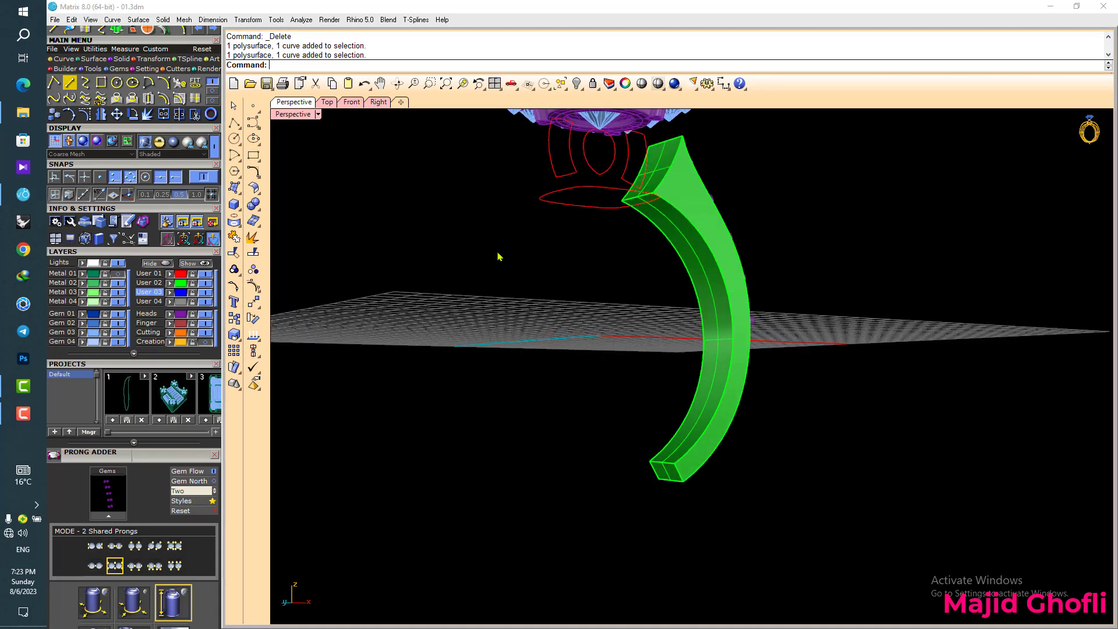
pyautogui.click(122, 60)
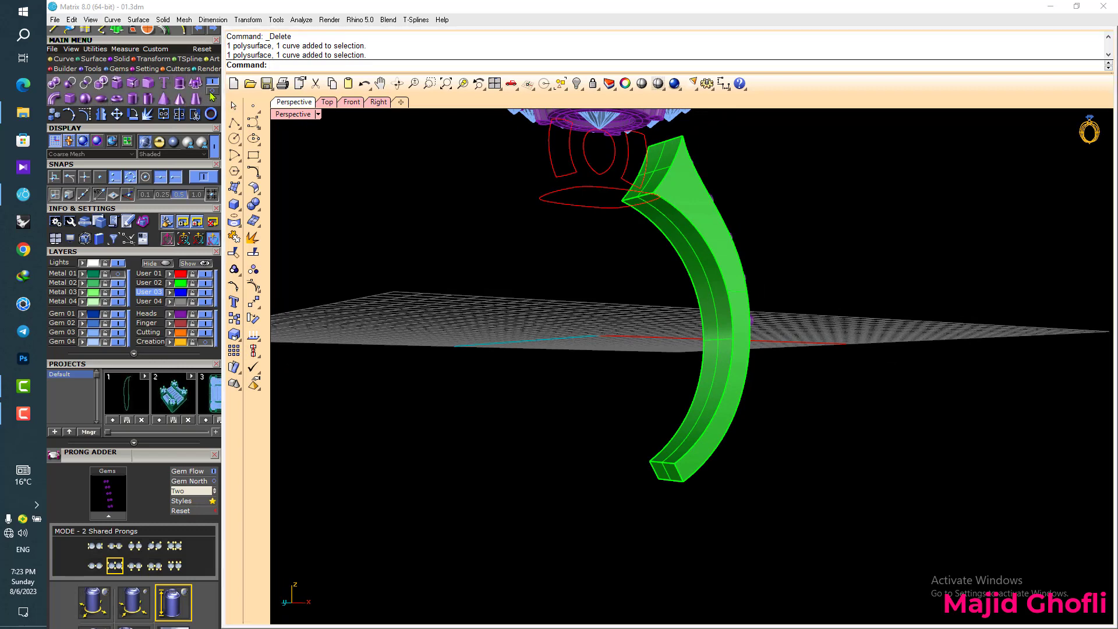
pyautogui.click(212, 91)
pyautogui.click(180, 84)
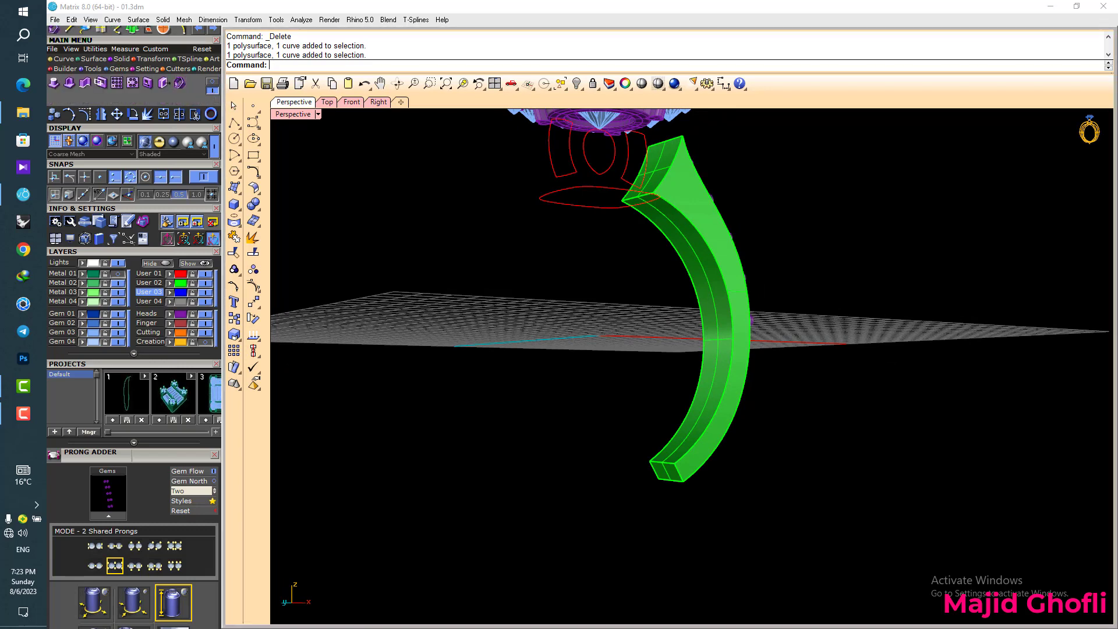
pyautogui.moveTo(502, 258); pyautogui.dragTo(683, 314, button='right')
pyautogui.scroll(2, 690, 313)
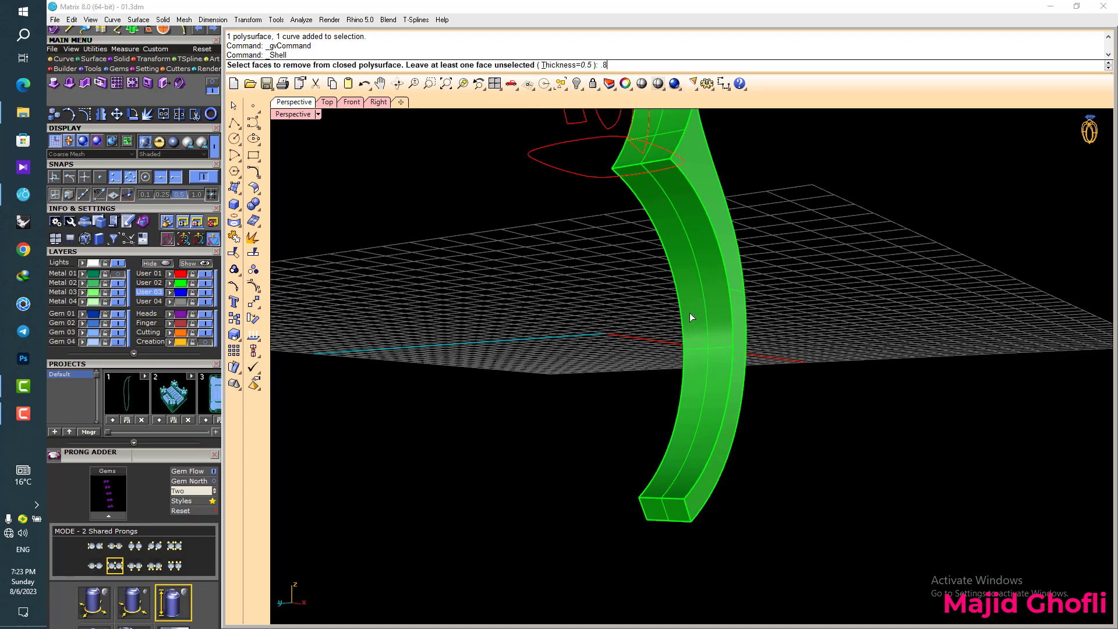
pyautogui.write('.8')
pyautogui.press('Return')
pyautogui.click(664, 510)
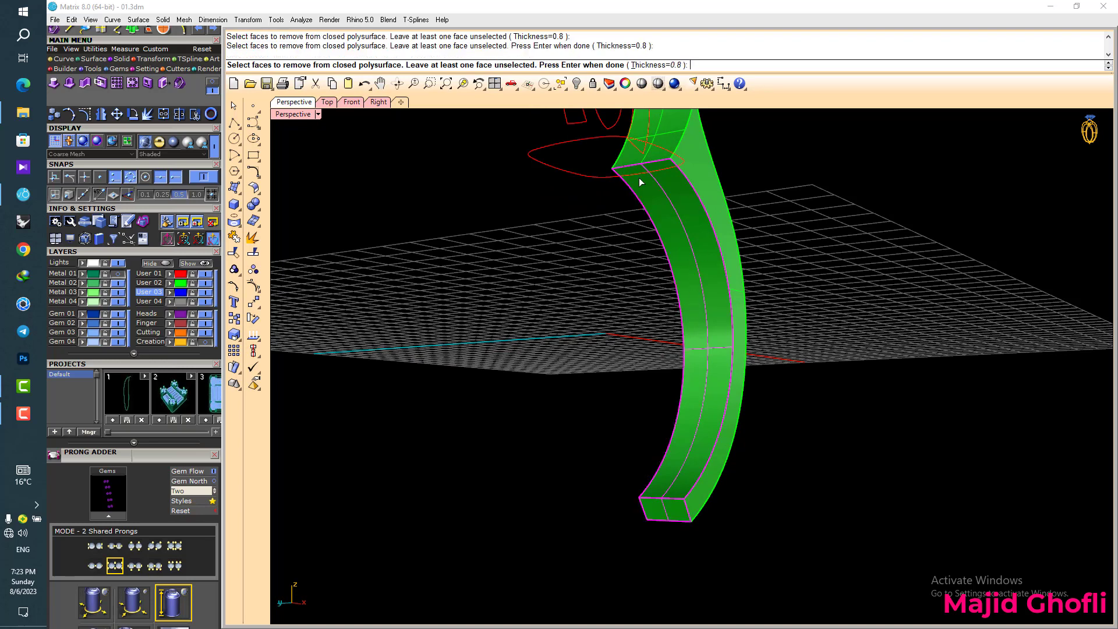
pyautogui.press('Return')
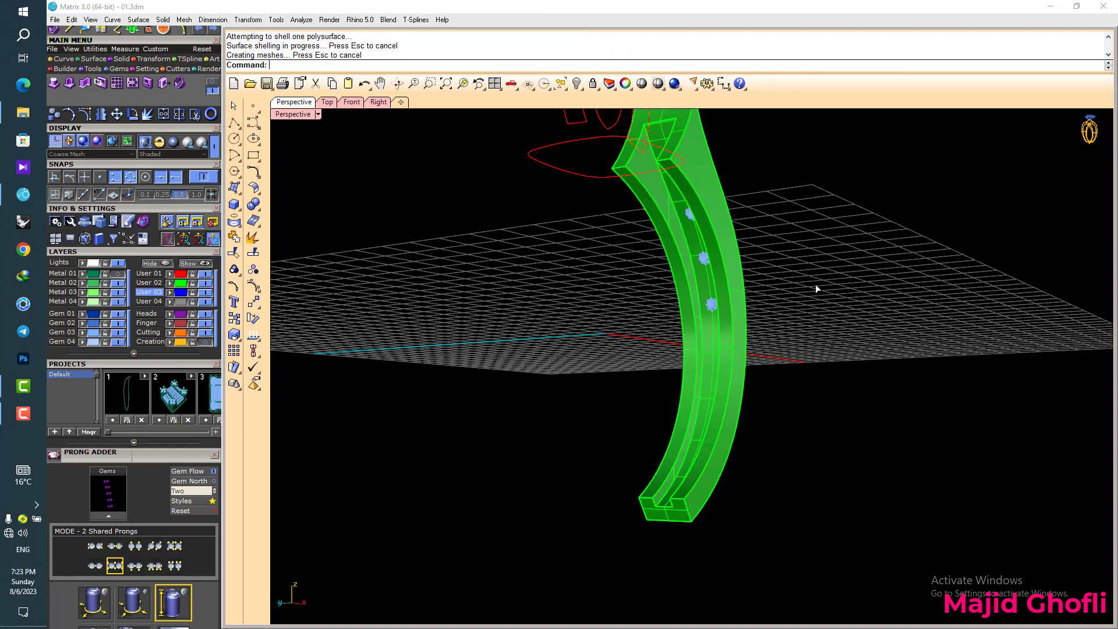
# - Create gem cutters for the four shank gems with the default Gem Cutter settings
pyautogui.moveTo(815, 287); pyautogui.dragTo(726, 283, button='right')
pyautogui.click(726, 283)
pyautogui.scroll(2, 717, 274)
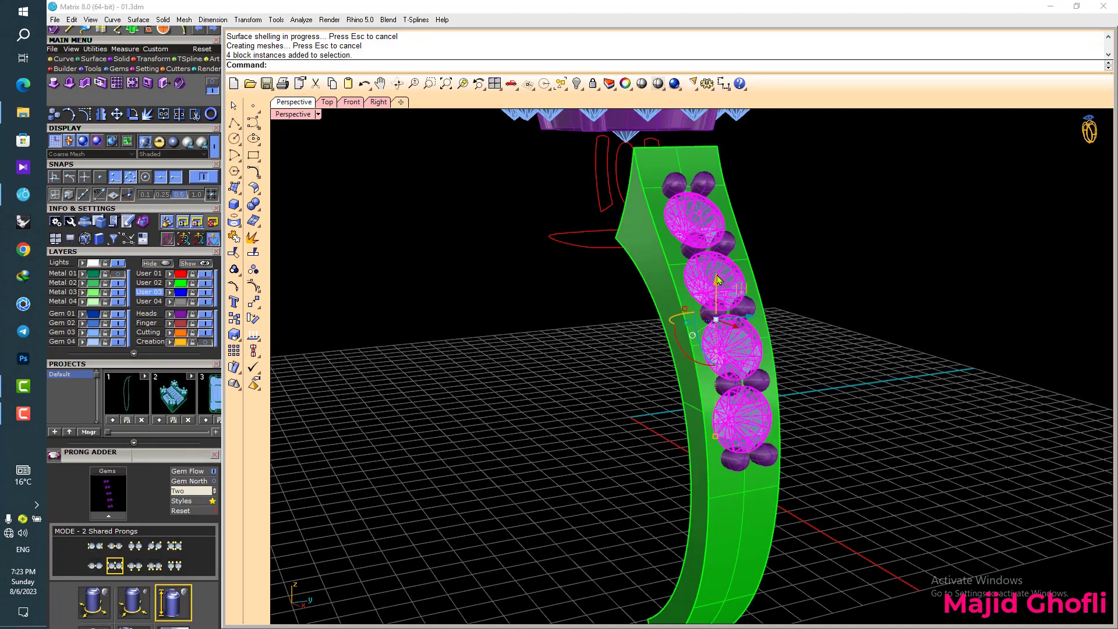
pyautogui.rightClick(725, 291)
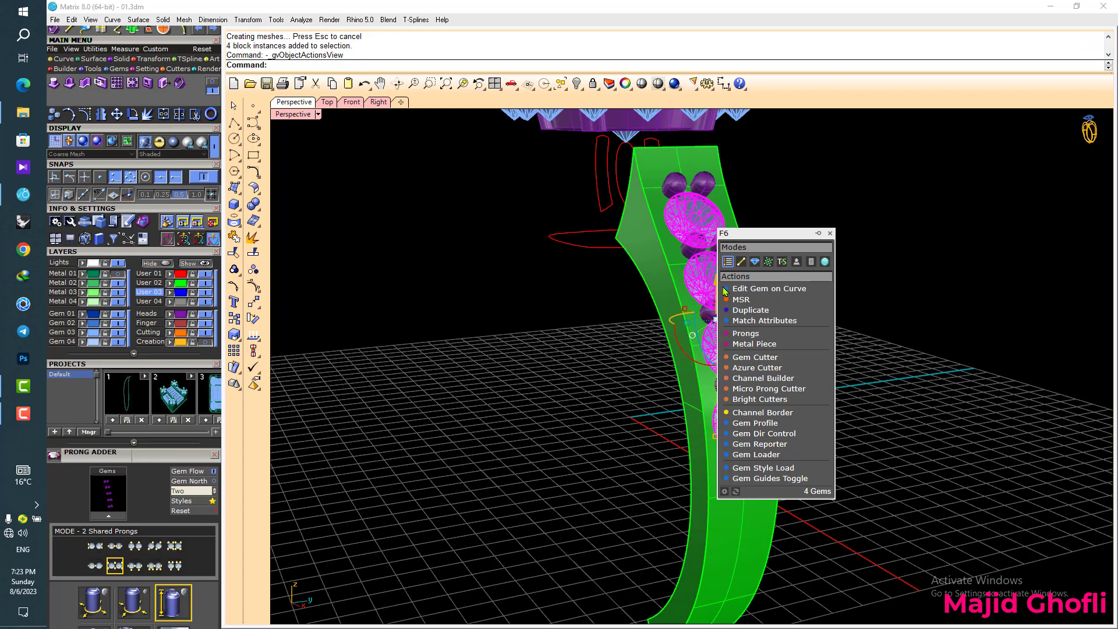
pyautogui.click(766, 364)
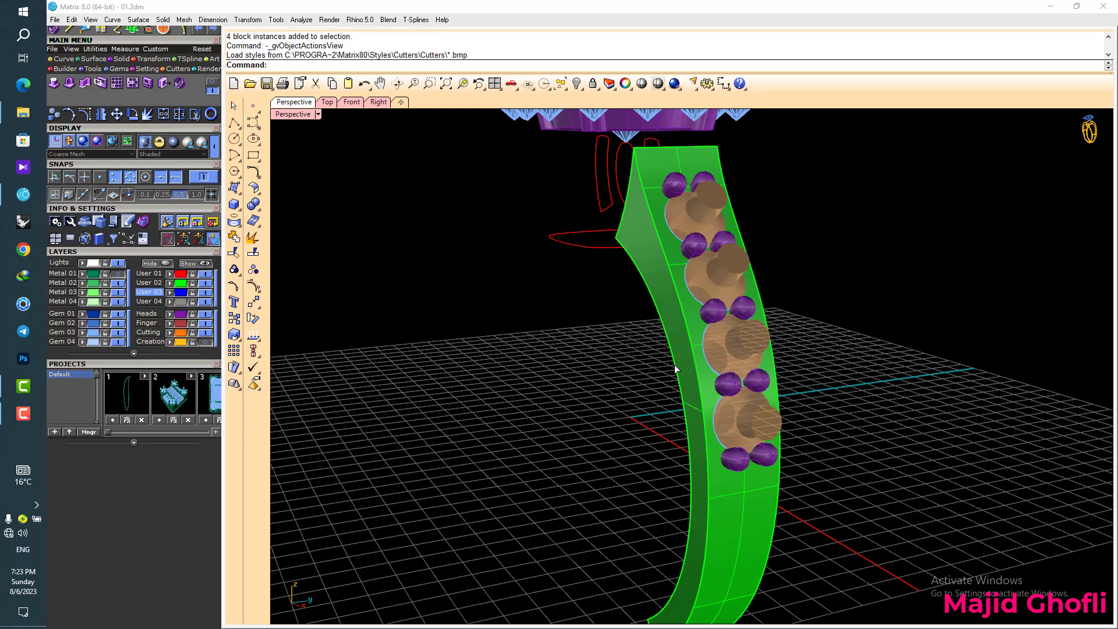
pyautogui.click(821, 337)
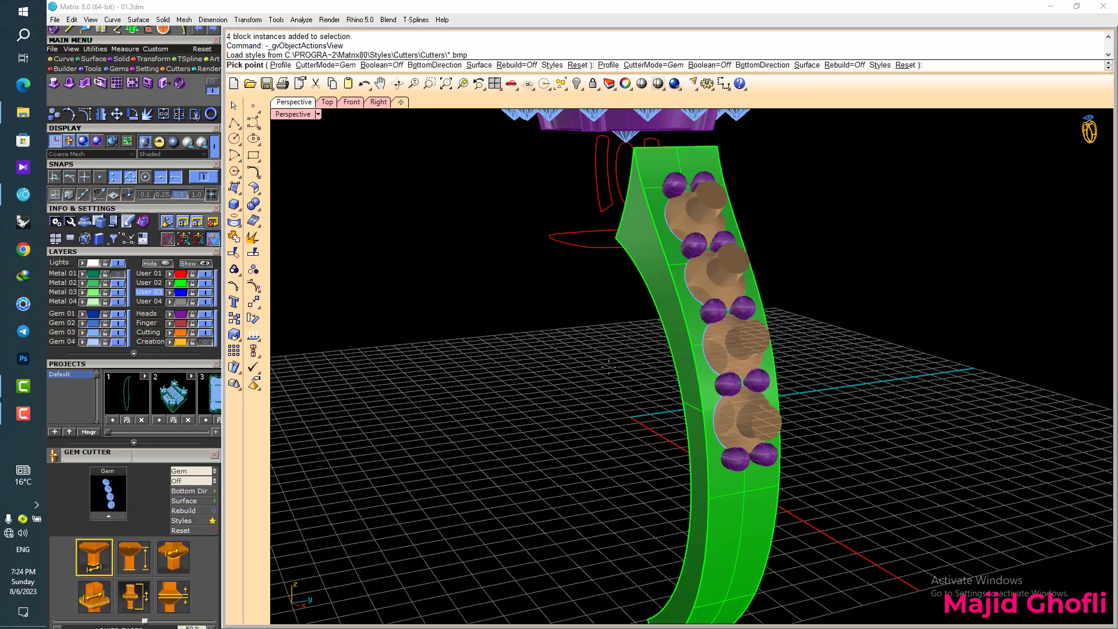
# - Boolean subtract the four gem cutters from the shelled shank segment and its prongs
pyautogui.moveTo(564, 348); pyautogui.dragTo(821, 288, button='right')
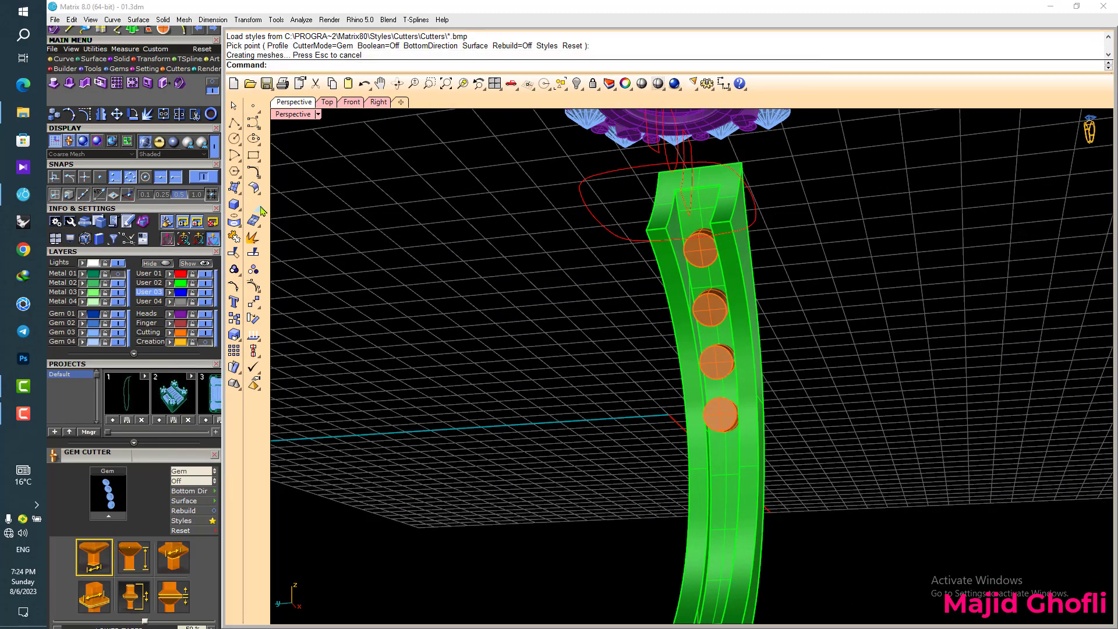
pyautogui.click(254, 204)
pyautogui.click(287, 210)
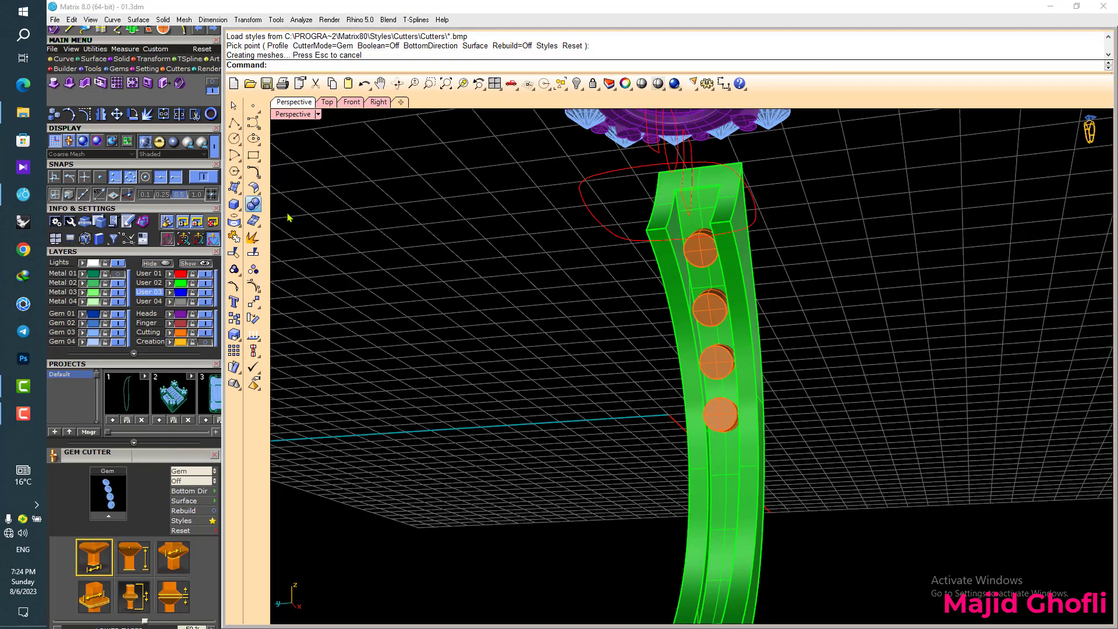
pyautogui.click(694, 251)
pyautogui.moveTo(823, 284); pyautogui.dragTo(737, 243, button='right')
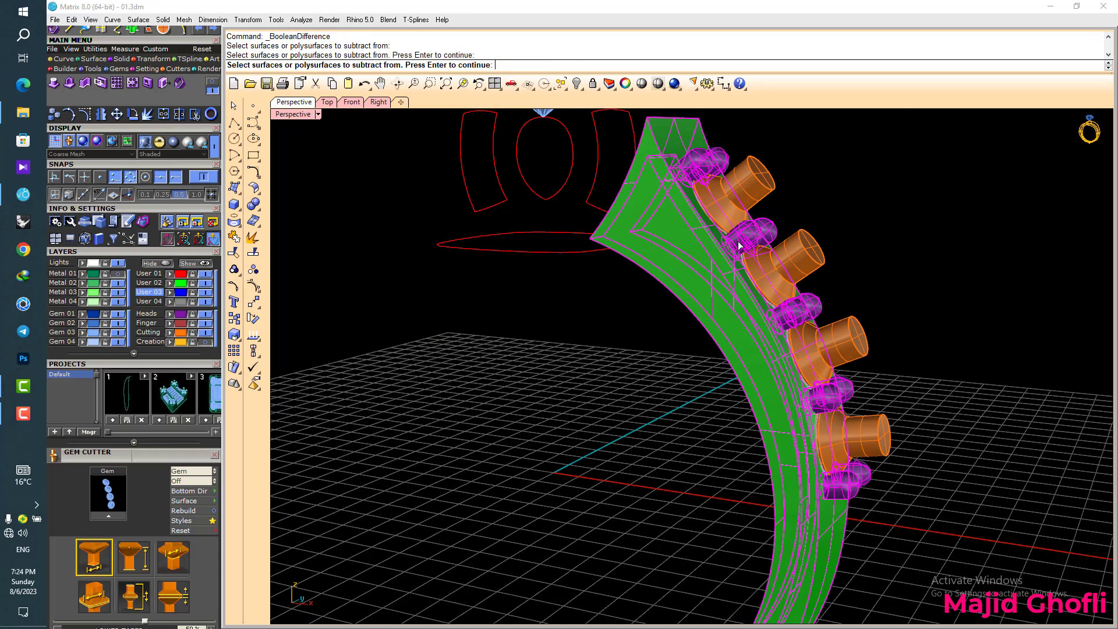
pyautogui.press('Return')
pyautogui.click(735, 210)
pyautogui.press('Return')
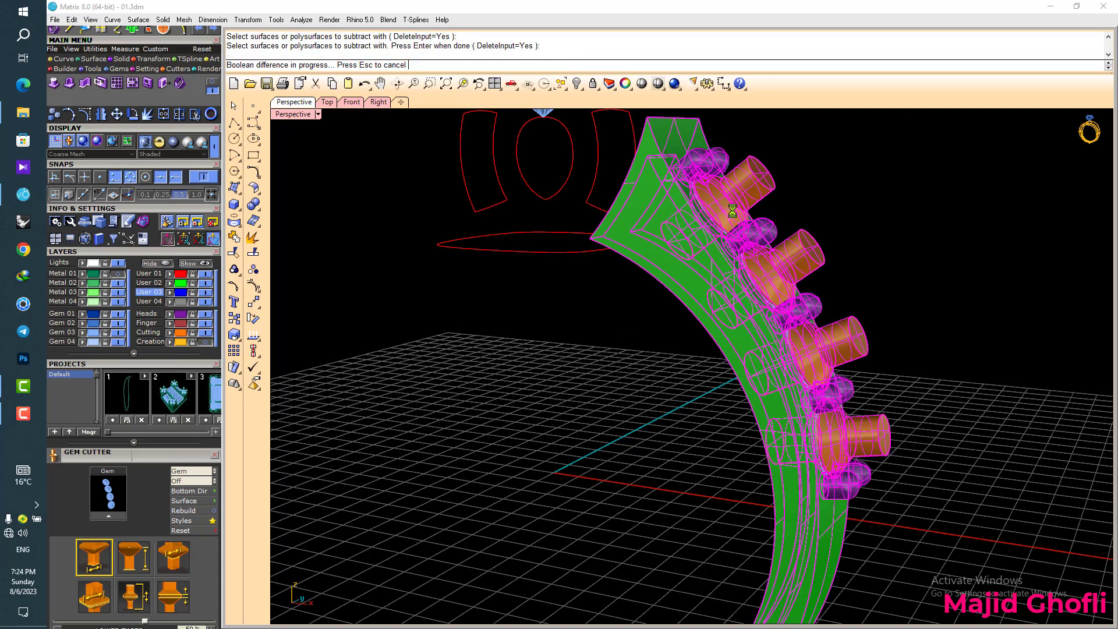
# - Fillet the two long outer edges of the gem-set shank segment with a 0.2 mm radius
pyautogui.moveTo(772, 236); pyautogui.dragTo(634, 386, button='right')
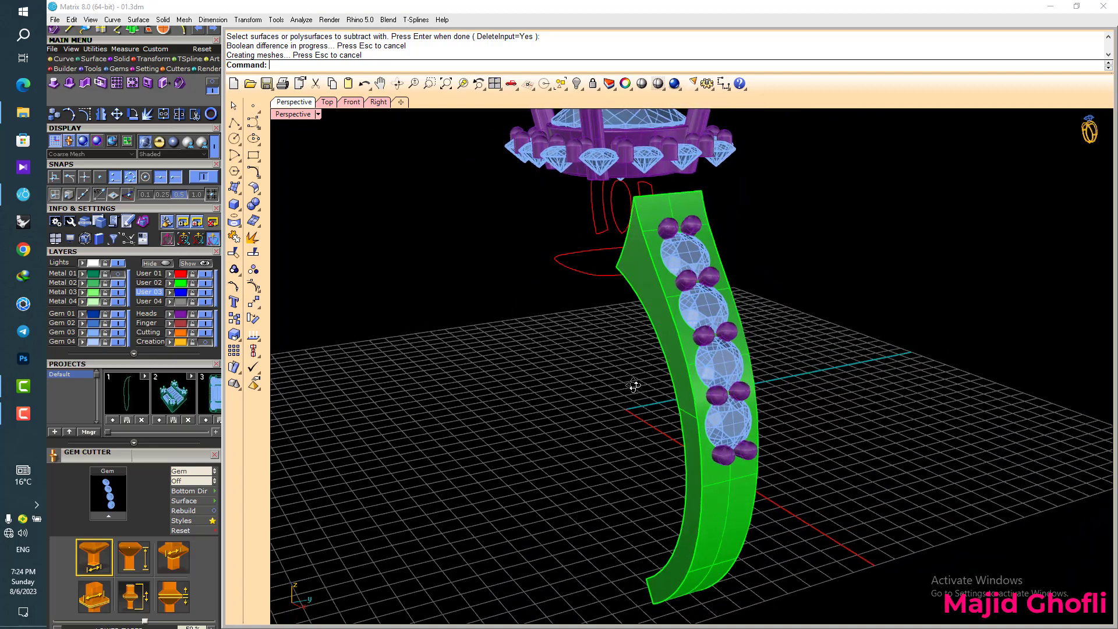
pyautogui.click(254, 204)
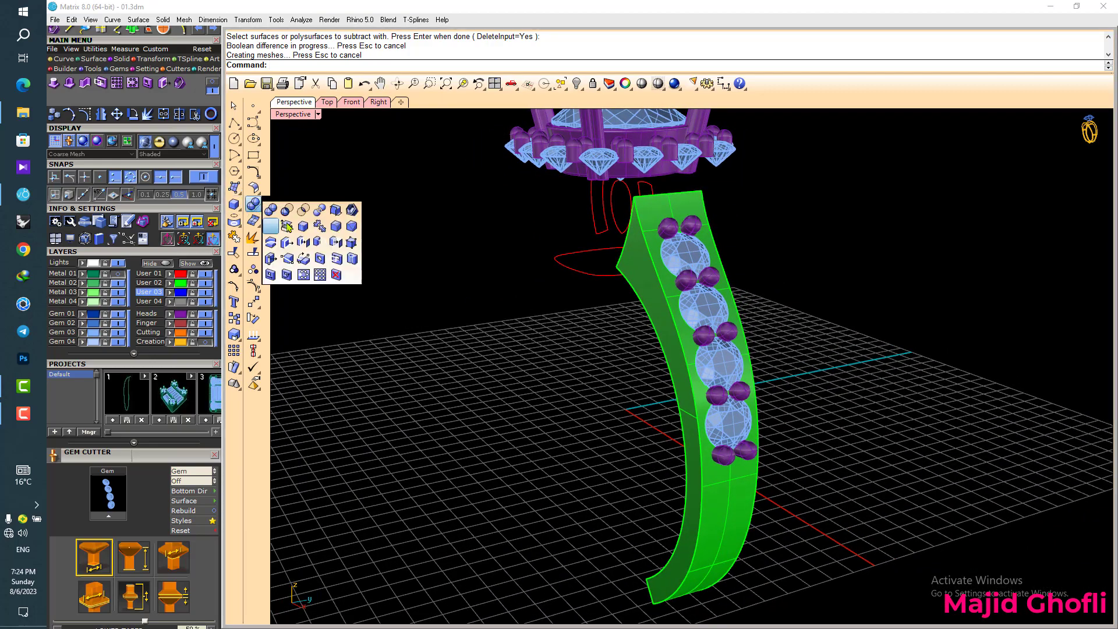
pyautogui.click(335, 228)
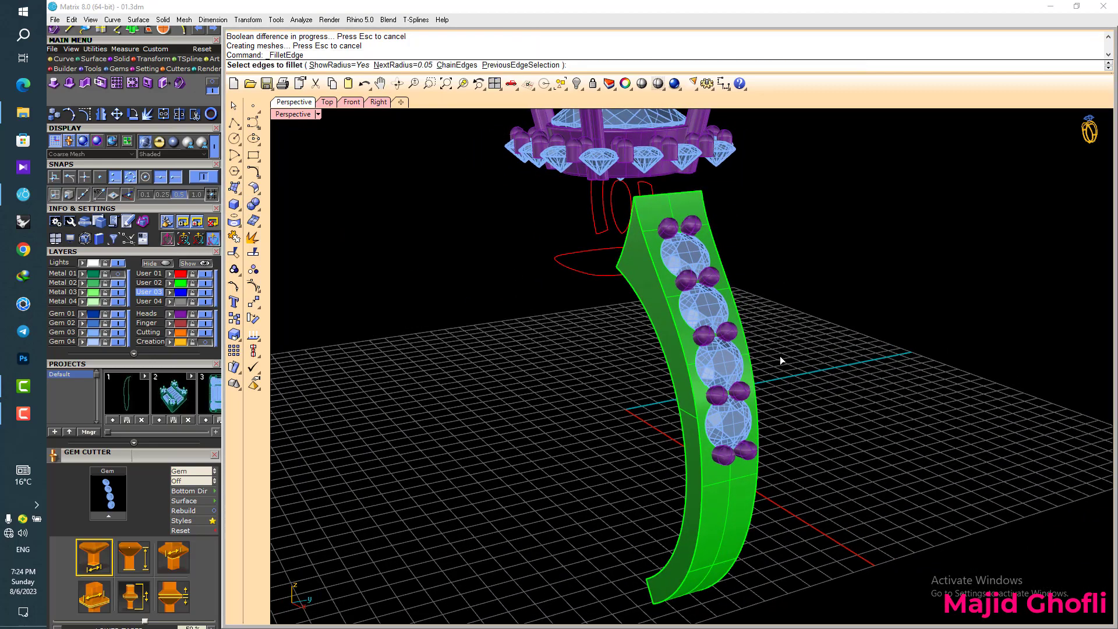
pyautogui.write('.2')
pyautogui.press('Return')
pyautogui.click(684, 356)
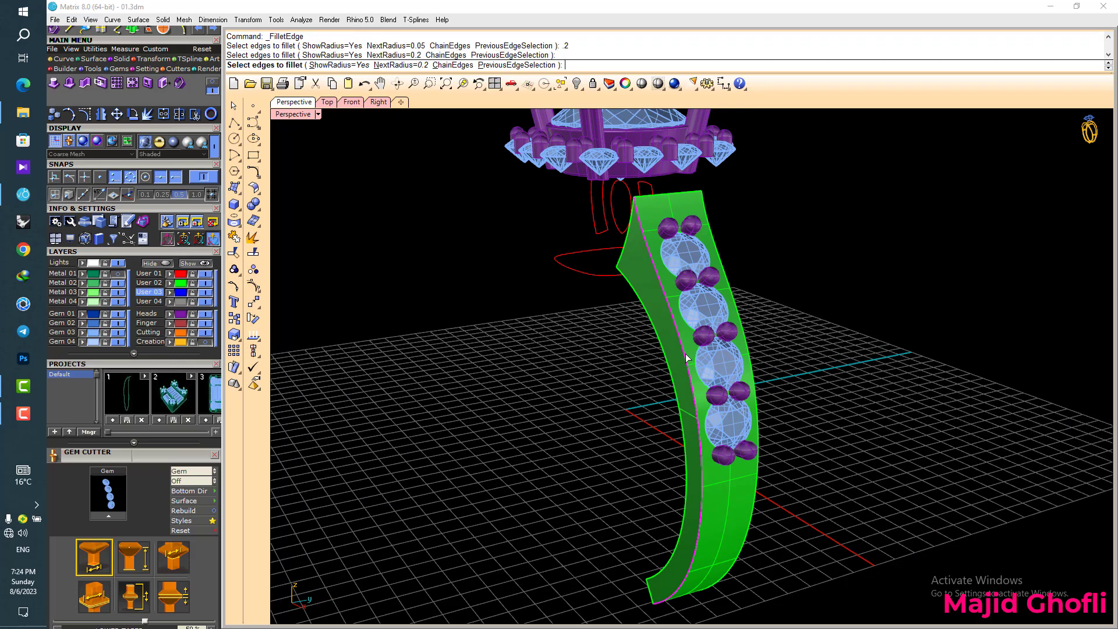
pyautogui.press('Return')
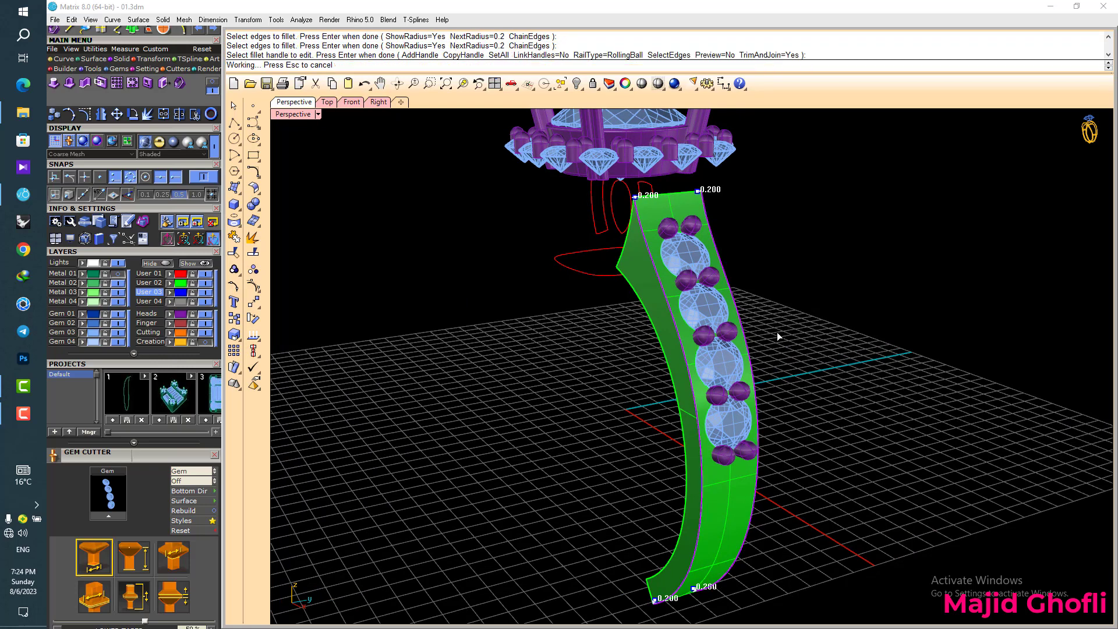
pyautogui.press('Return')
# - Fillet the two long inner finger-side edges of the gem-set shank segment with a 0.2 mm radius
pyautogui.moveTo(774, 405); pyautogui.dragTo(813, 368, button='right')
pyautogui.press('Return')
pyautogui.scroll(2, 768, 358)
pyautogui.click(778, 353)
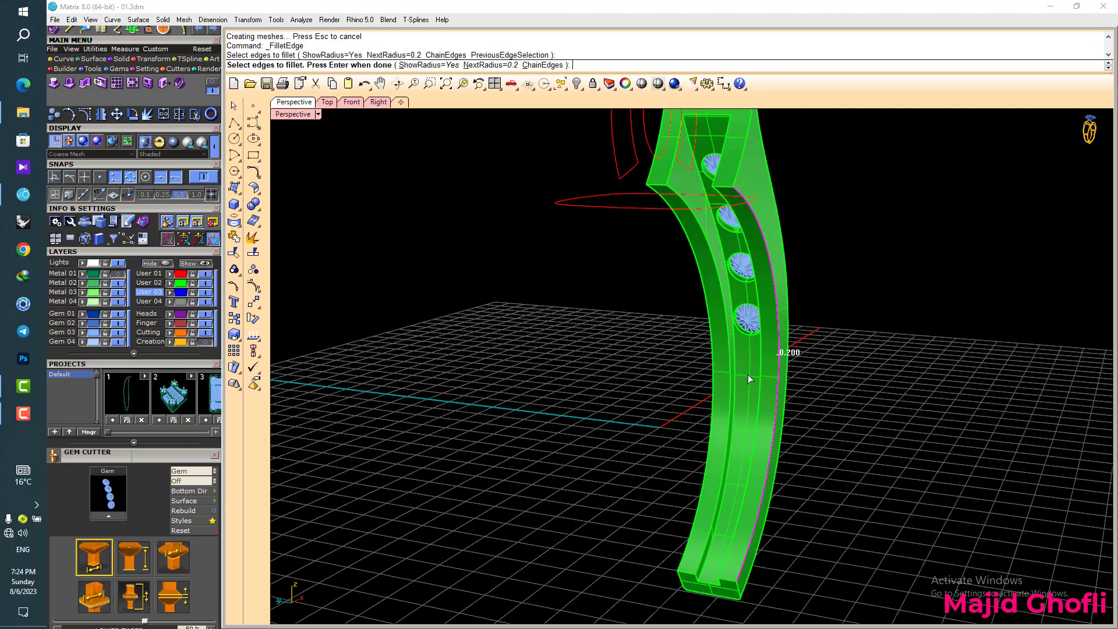
pyautogui.click(716, 363)
pyautogui.press('Return')
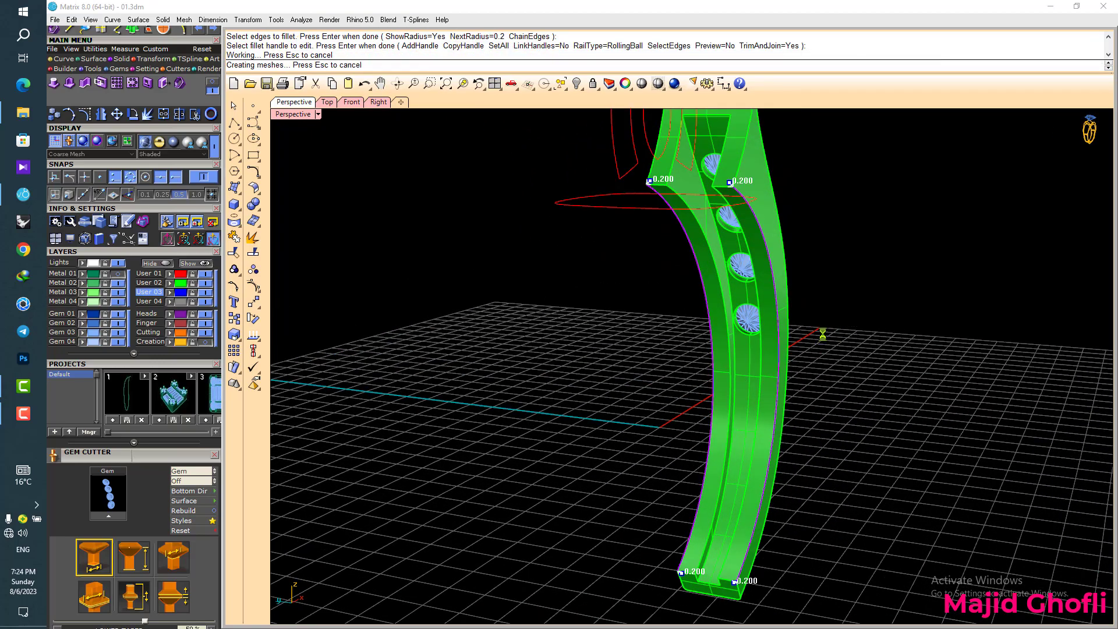
# - Turn the Metal 01 layer back on and fillet the bottom segment's two long inner edges with a 0.2 mm radius
pyautogui.scroll(-3, 749, 291)
pyautogui.moveTo(748, 297); pyautogui.dragTo(219, 367, button='right')
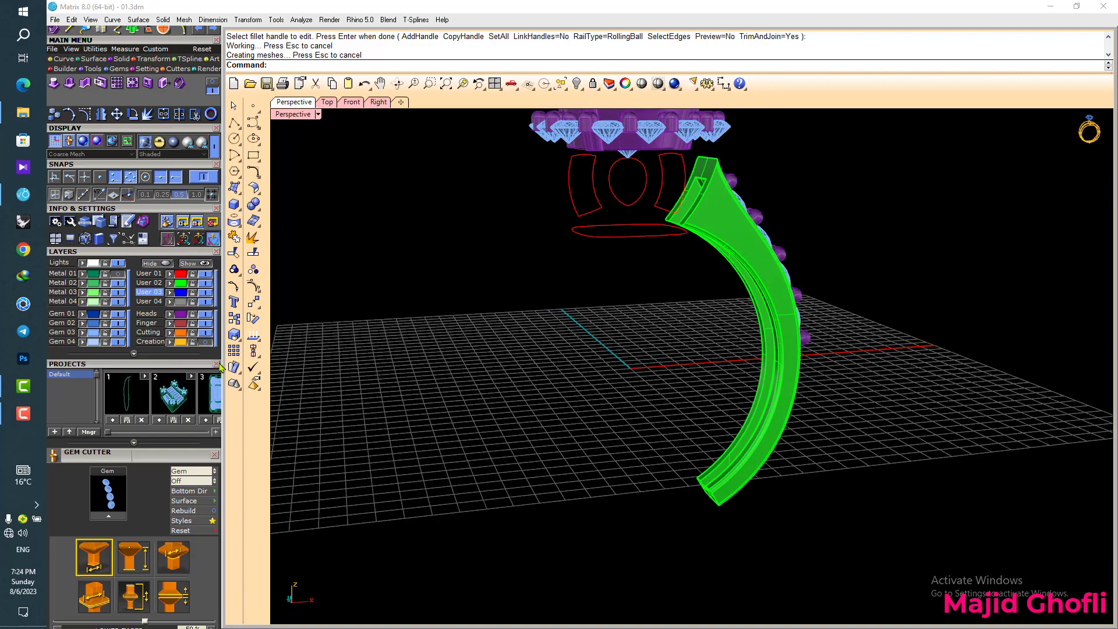
pyautogui.scroll(3, 687, 524)
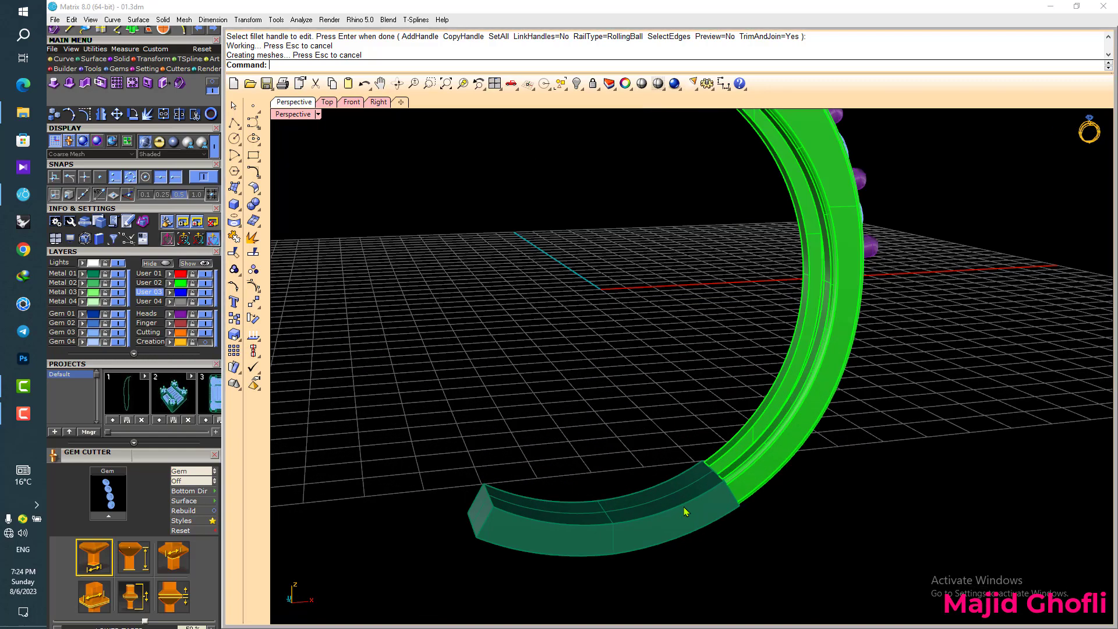
pyautogui.press('Return')
pyautogui.click(673, 494)
pyautogui.press('Return')
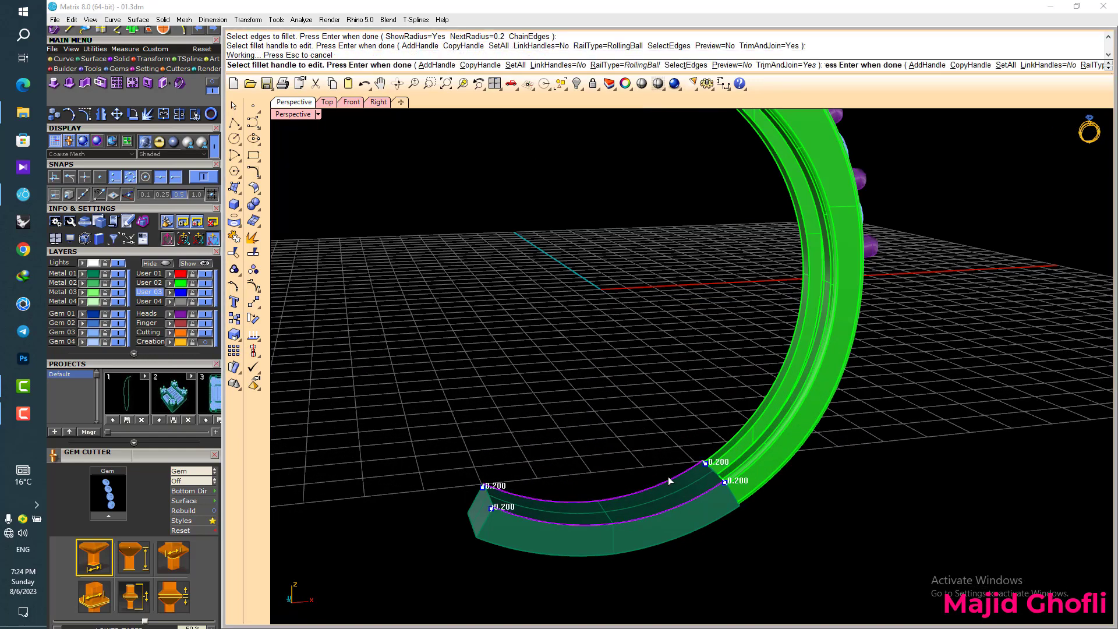
pyautogui.press('Return')
# - Fillet the two long outer edges of the ring's bottom segment with a 0.2 mm radius
pyautogui.moveTo(767, 515); pyautogui.dragTo(658, 454, button='right')
pyautogui.press('Return')
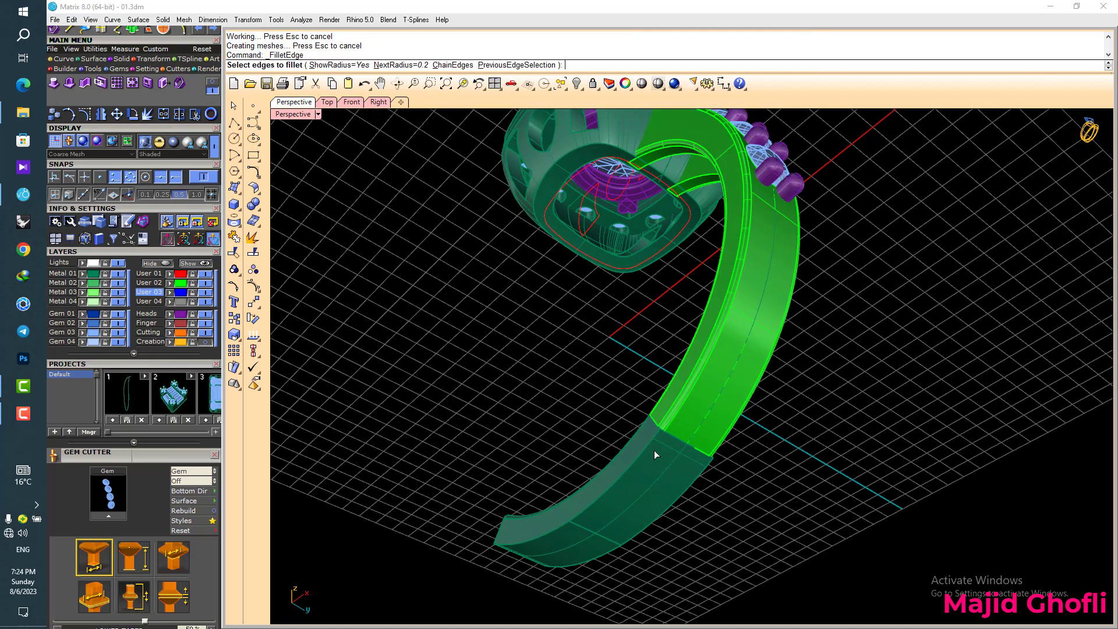
pyautogui.click(647, 448)
pyautogui.click(700, 472)
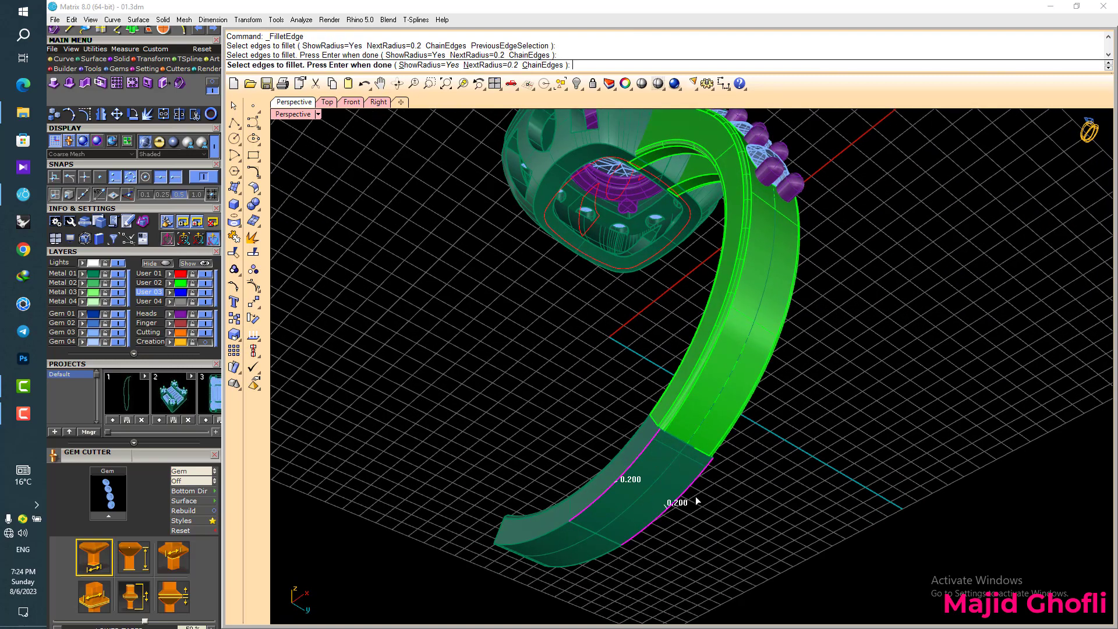
pyautogui.click(606, 543)
pyautogui.press('Return')
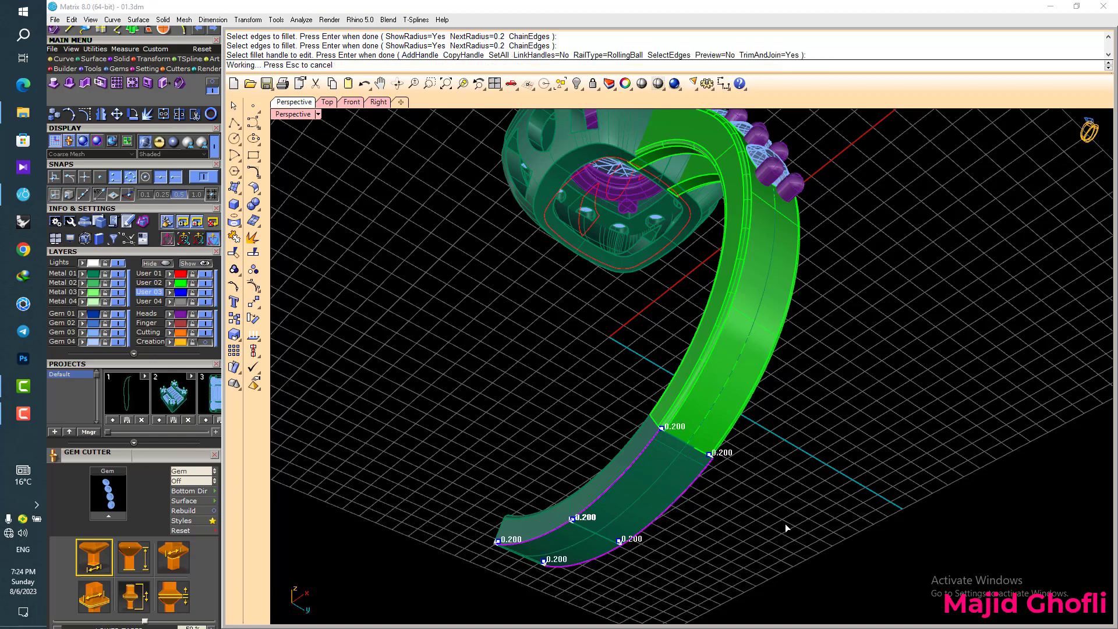
pyautogui.press('Return')
# - Duplicate all inner edges of the opening on the halo head's underside and join them into one closed curve
pyautogui.moveTo(764, 463); pyautogui.dragTo(440, 356, button='right')
pyautogui.moveTo(582, 331); pyautogui.dragTo(668, 217, button='right')
pyautogui.scroll(5, 668, 218)
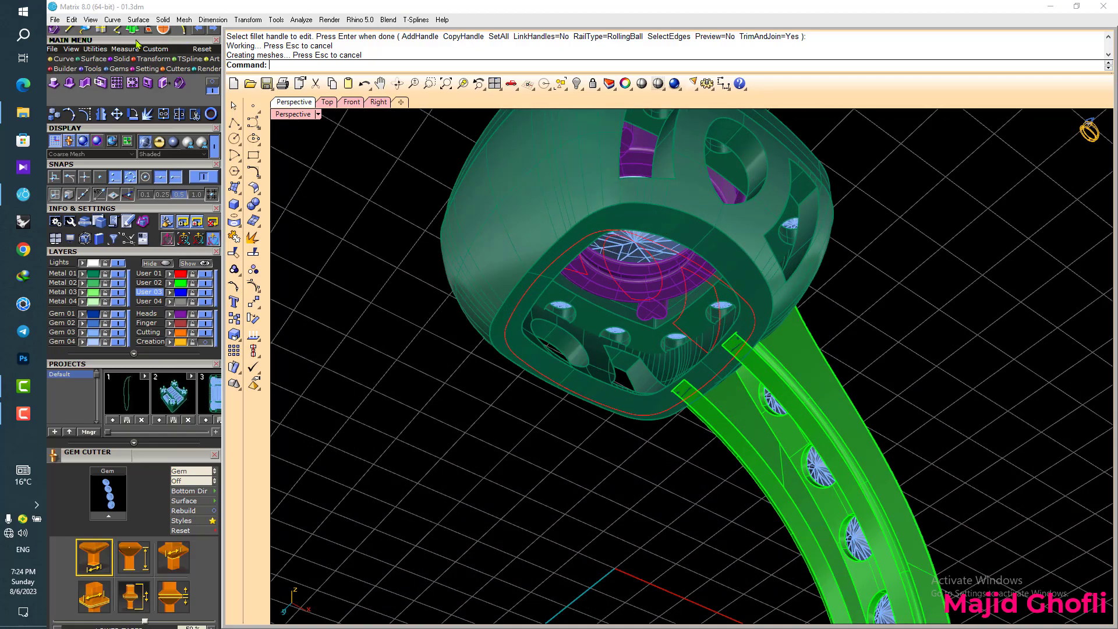
pyautogui.moveTo(138, 45); pyautogui.dragTo(139, 81)
pyautogui.click(66, 97)
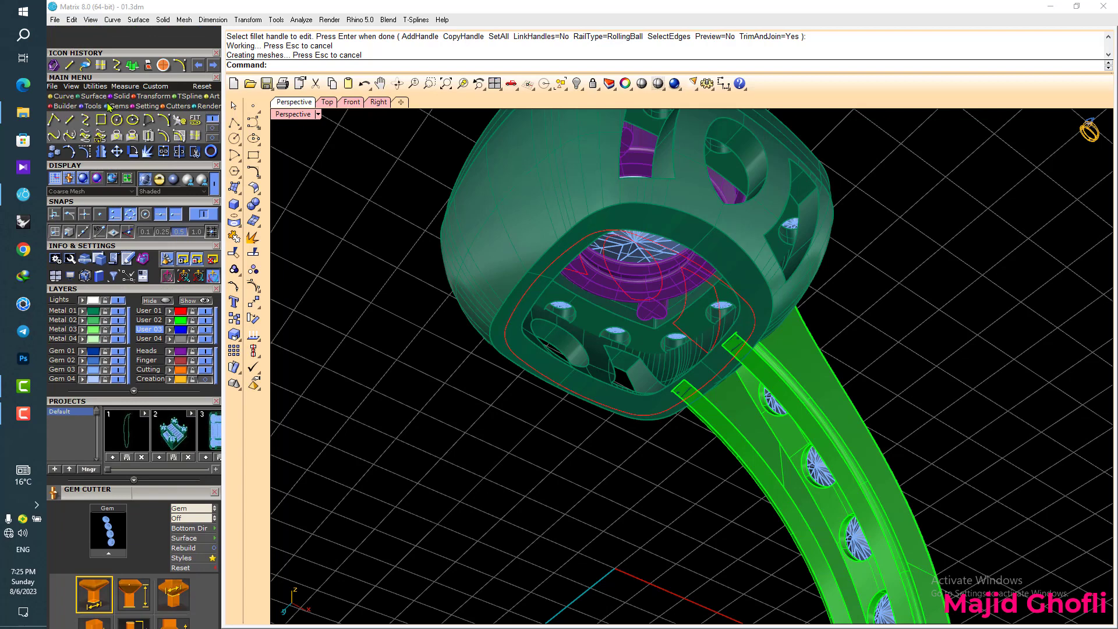
pyautogui.click(210, 132)
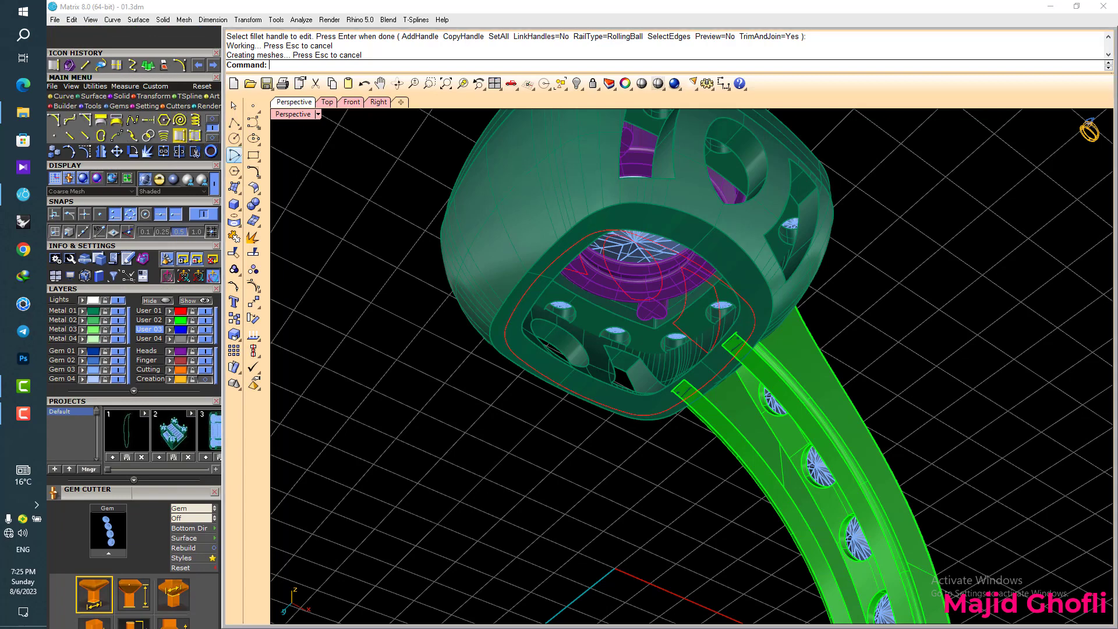
pyautogui.click(180, 136)
pyautogui.click(685, 251)
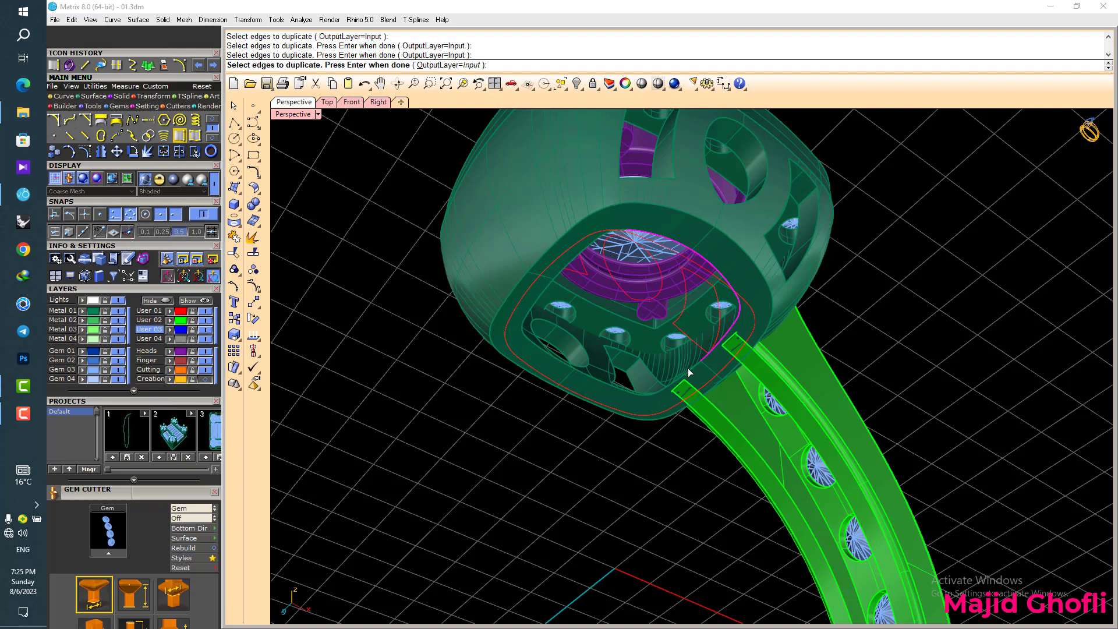
pyautogui.click(597, 380)
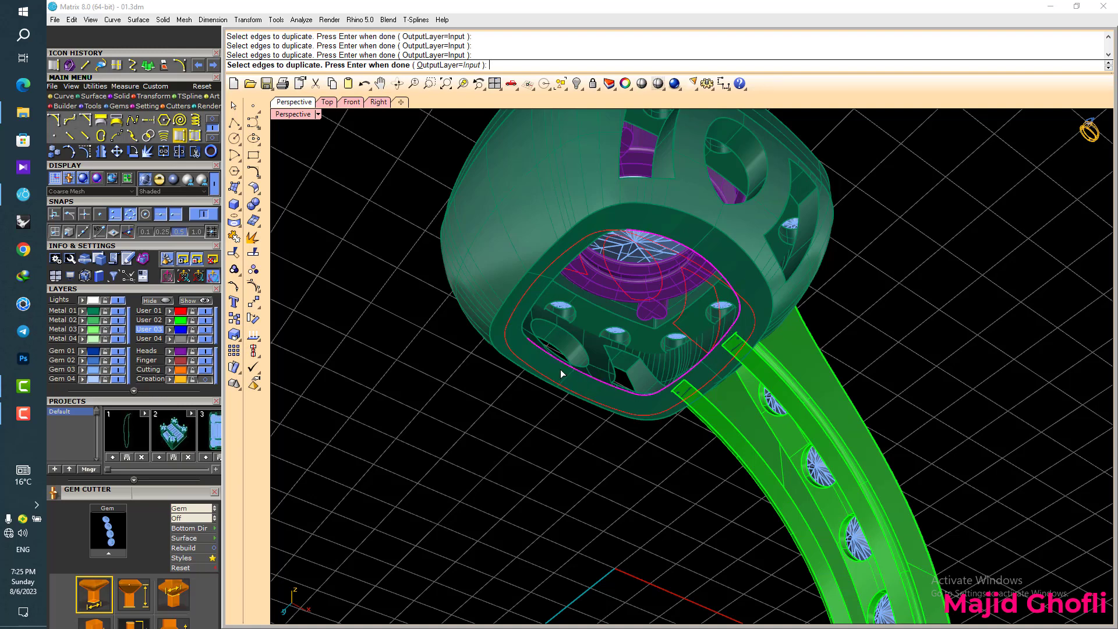
pyautogui.click(524, 323)
pyautogui.click(565, 352)
pyautogui.press('Return')
pyautogui.hotkey('ctrl', 'j')
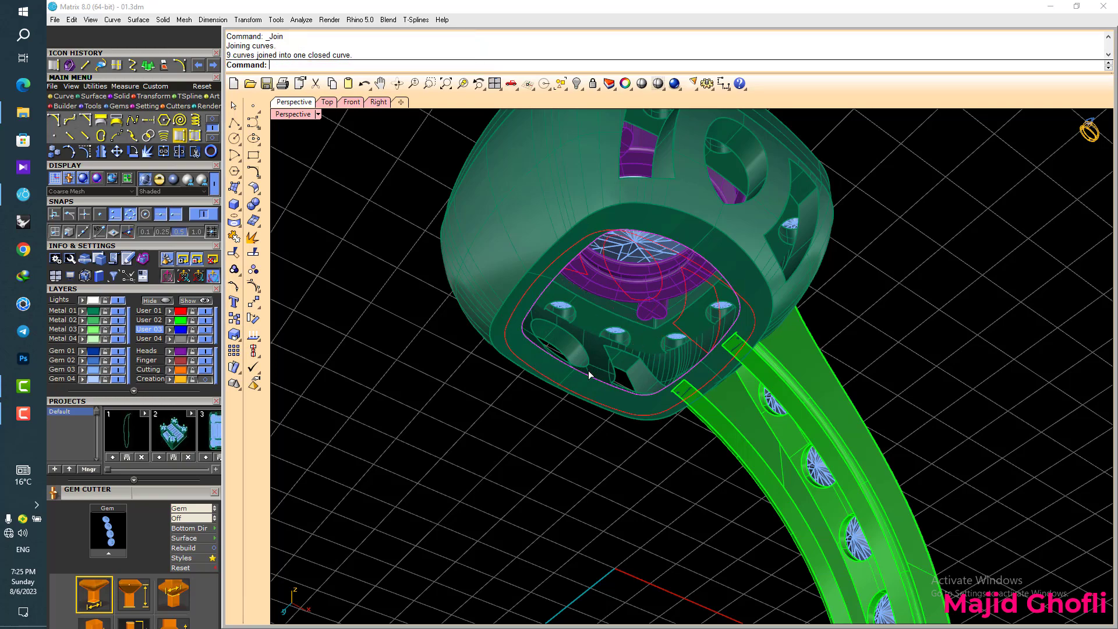
# - Assign the joined opening curve to the User 03 layer and turn off the User 01 layer
pyautogui.moveTo(703, 371); pyautogui.dragTo(558, 375, button='right')
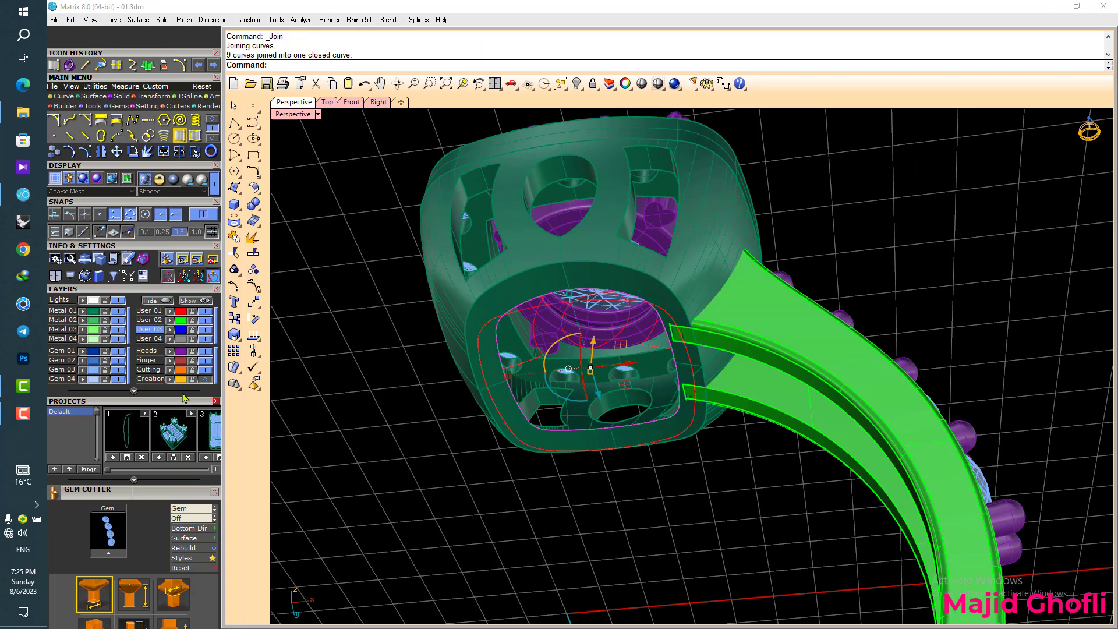
pyautogui.click(181, 327)
pyautogui.click(204, 311)
# - Create a Euro 55 ring rail and extrude it to both sides into an open finger-size surface
pyautogui.moveTo(706, 375); pyautogui.dragTo(772, 437, button='right')
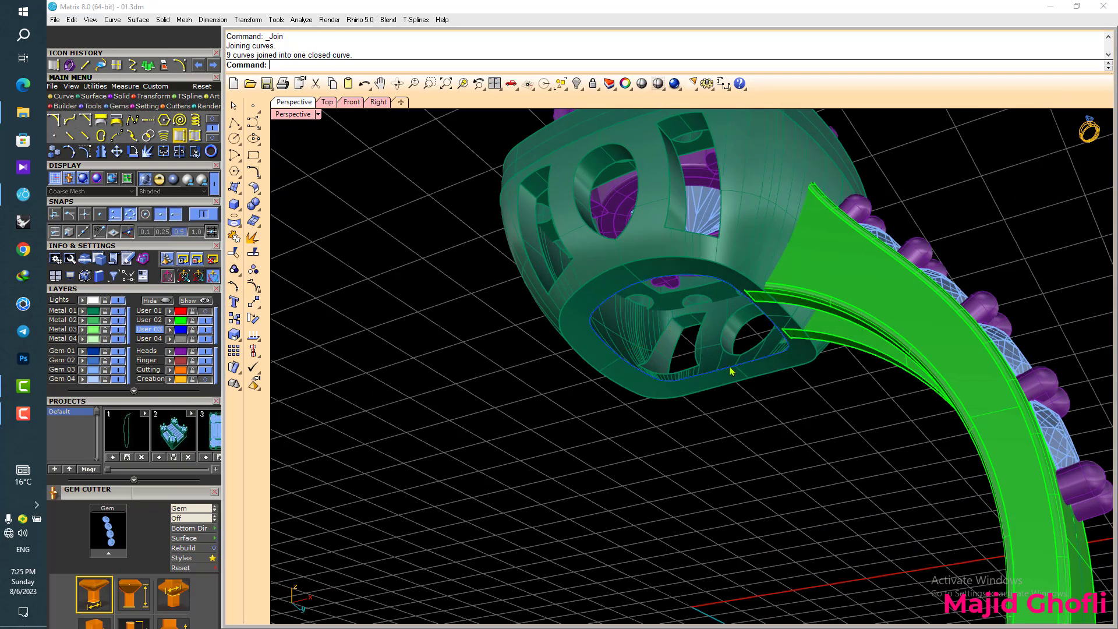
pyautogui.moveTo(732, 371); pyautogui.dragTo(721, 330, button='right')
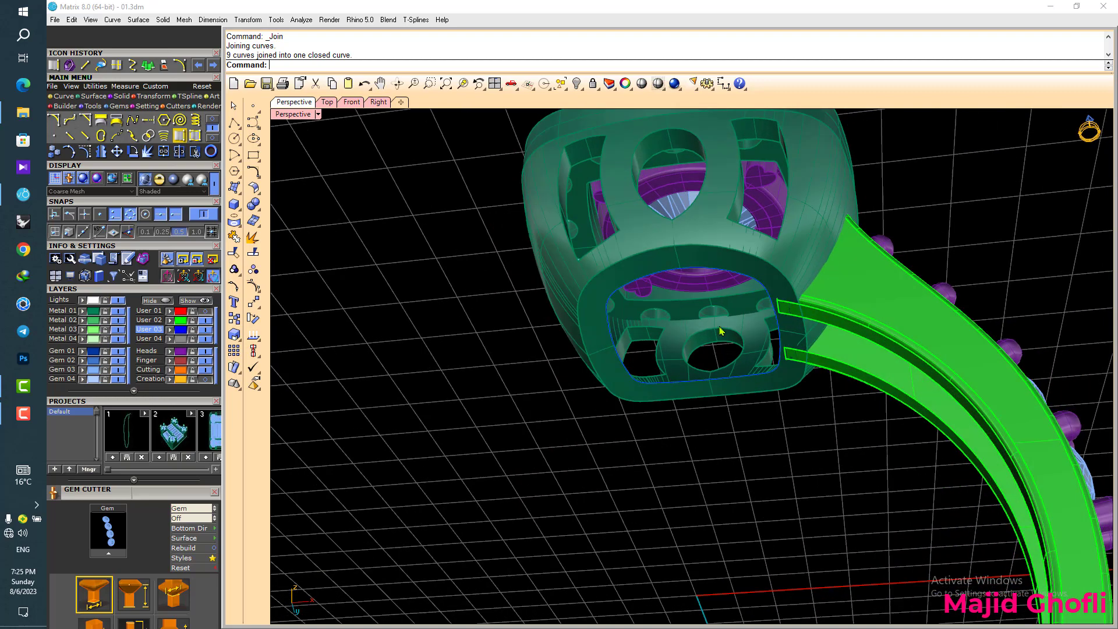
pyautogui.scroll(-5, 525, 255)
pyautogui.moveTo(526, 254); pyautogui.dragTo(448, 331, button='right')
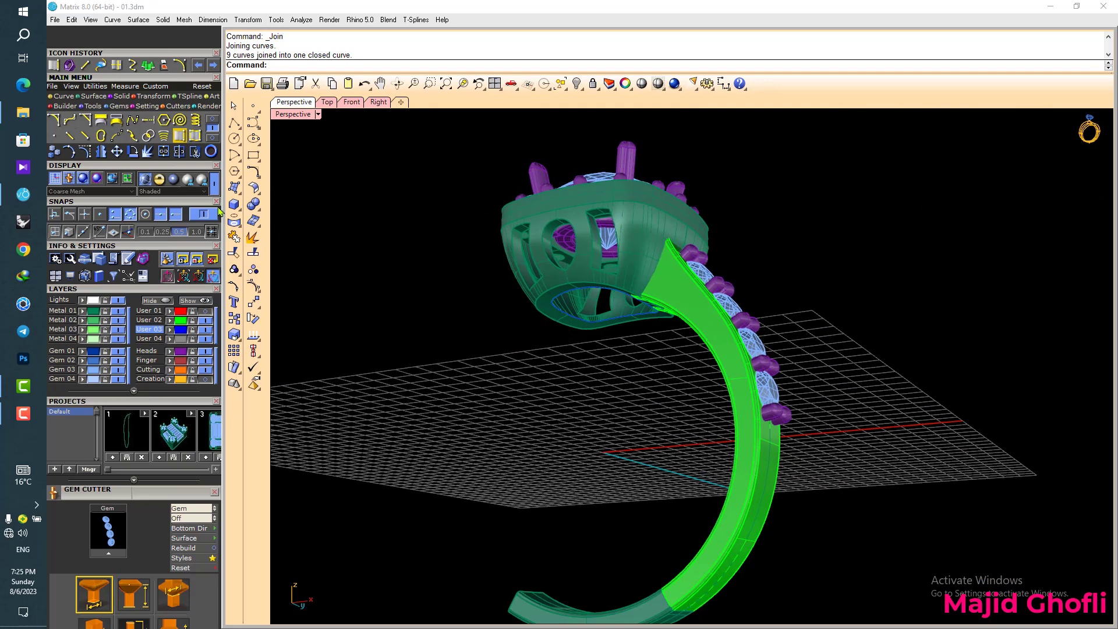
pyautogui.click(211, 152)
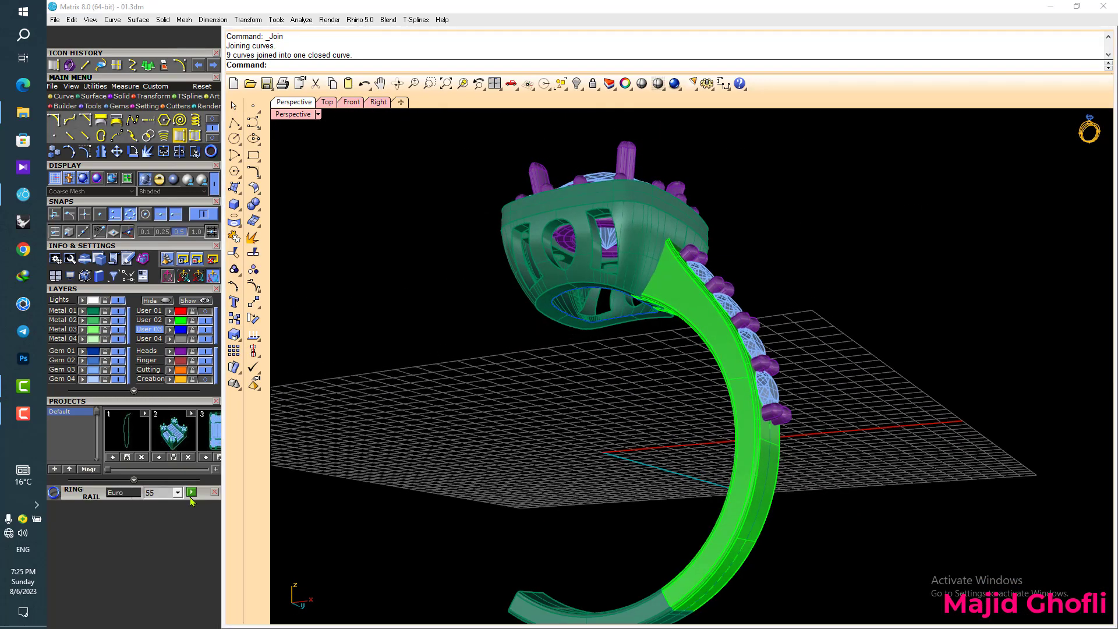
pyautogui.moveTo(403, 452); pyautogui.dragTo(587, 396, button='right')
pyautogui.scroll(3, 589, 347)
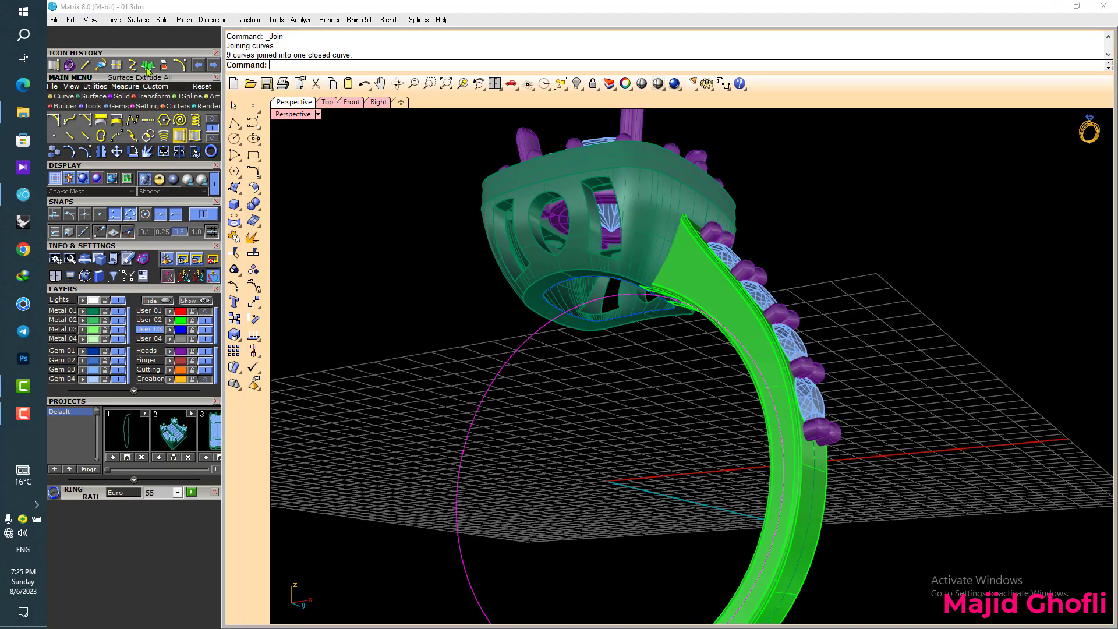
pyautogui.click(148, 65)
pyautogui.click(361, 65)
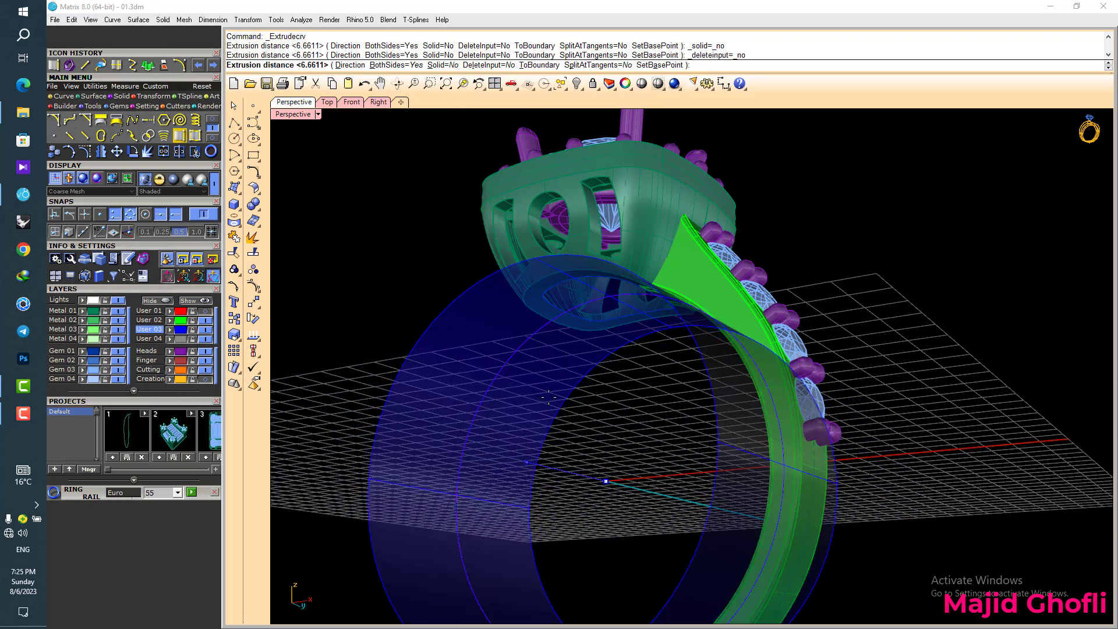
pyautogui.click(623, 387)
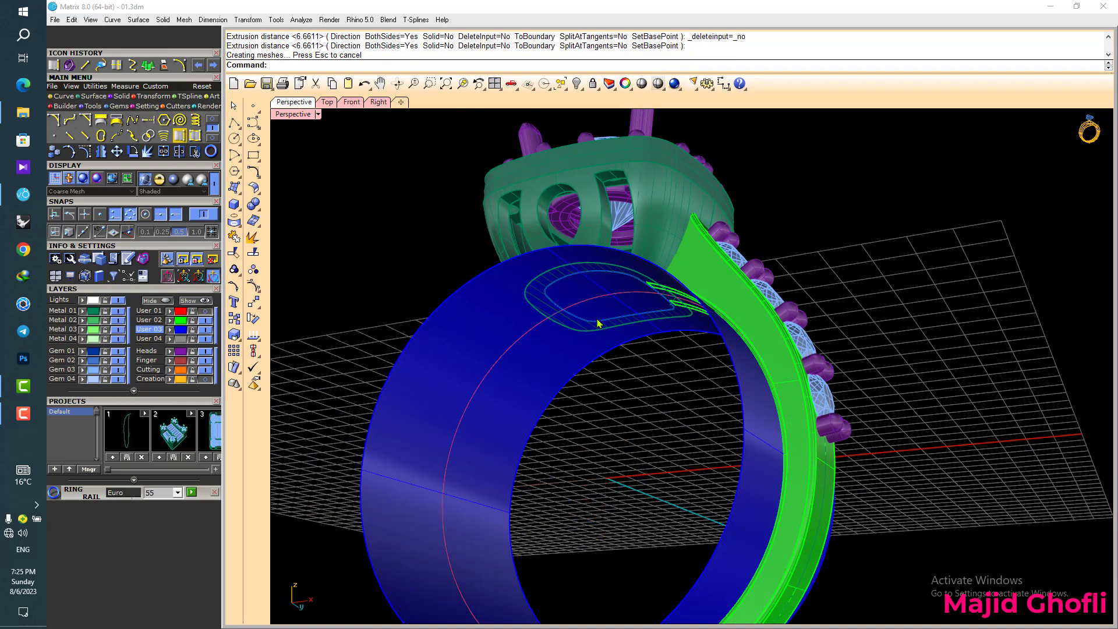
# - Trim the extruded ring surface with the closed opening curve, keeping only the patch inside the head's opening
pyautogui.click(598, 323)
pyautogui.click(599, 327)
pyautogui.click(646, 352)
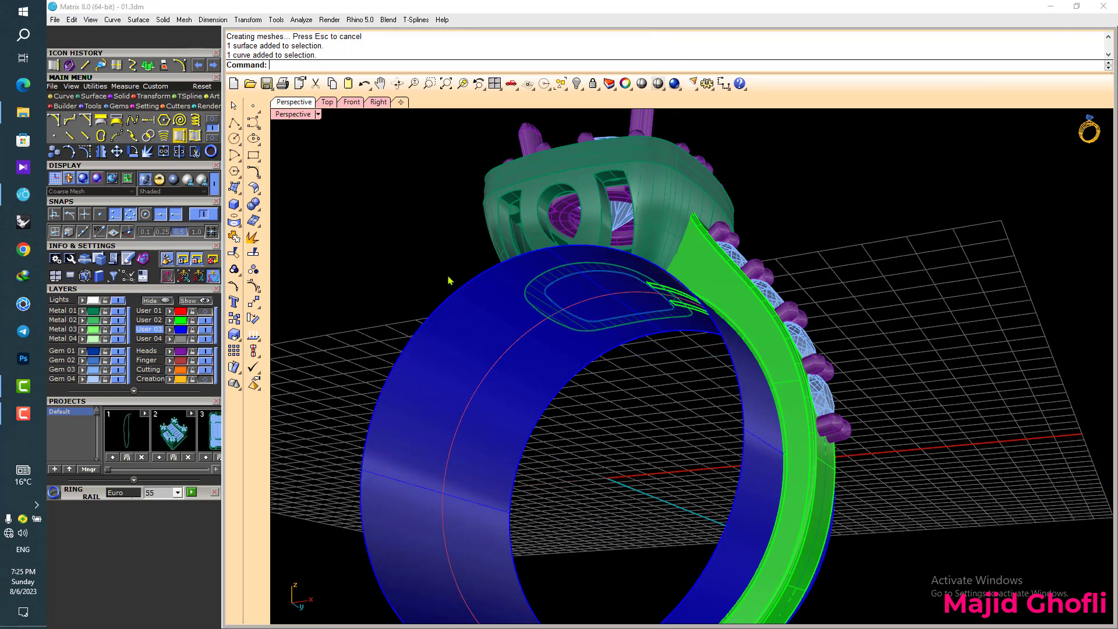
pyautogui.click(210, 152)
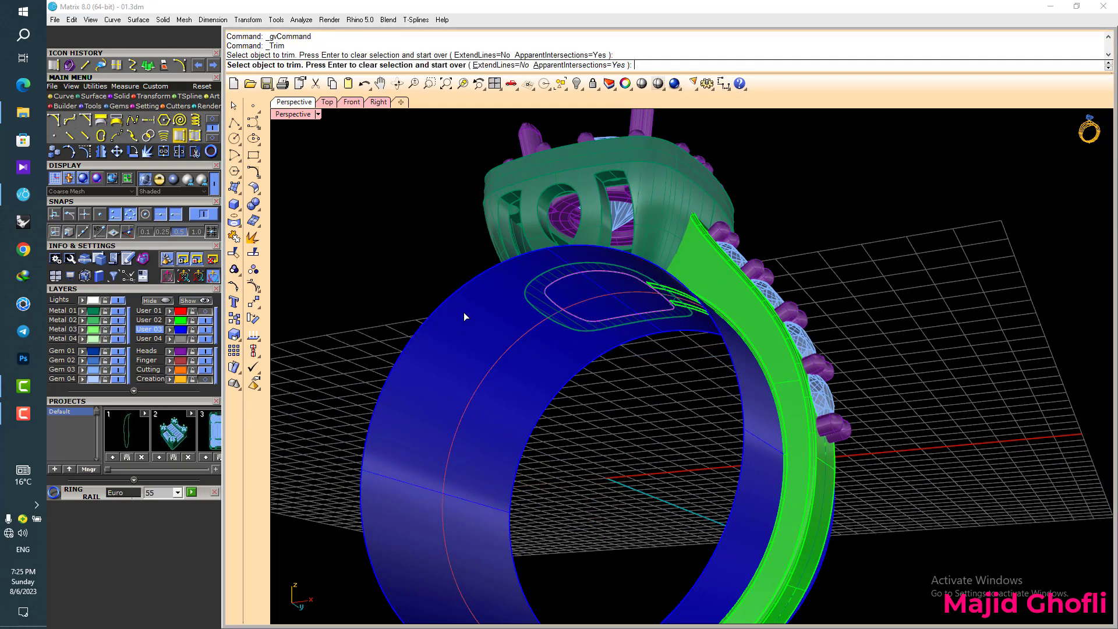
pyautogui.click(463, 312)
pyautogui.press('Return')
pyautogui.scroll(4, 606, 361)
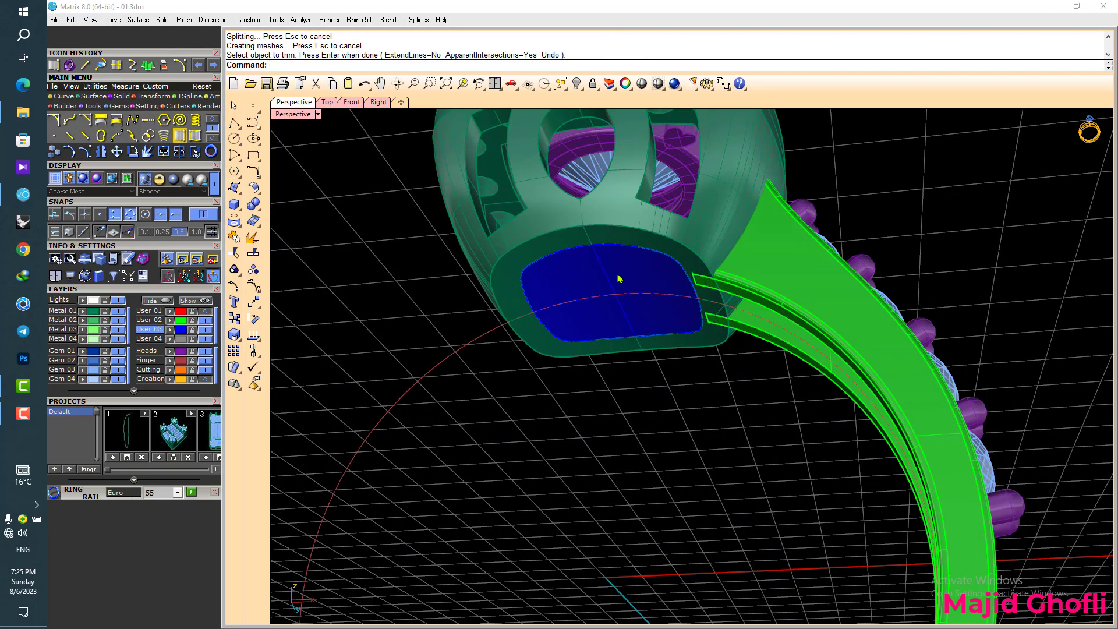
# - Shrink the trimmed surface patch in the head's opening to its trimmed boundary
pyautogui.keyDown('shift'); pyautogui.moveTo(632, 274); pyautogui.dragTo(670, 268, button='right'); pyautogui.keyUp('shift')
pyautogui.click(670, 268)
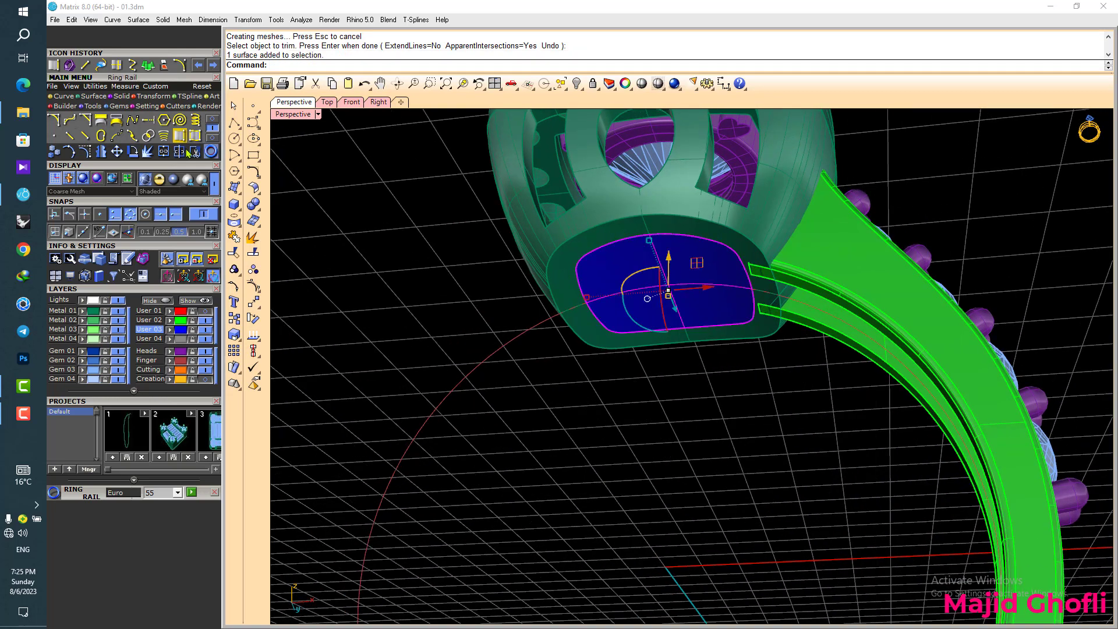
pyautogui.click(95, 97)
pyautogui.click(55, 135)
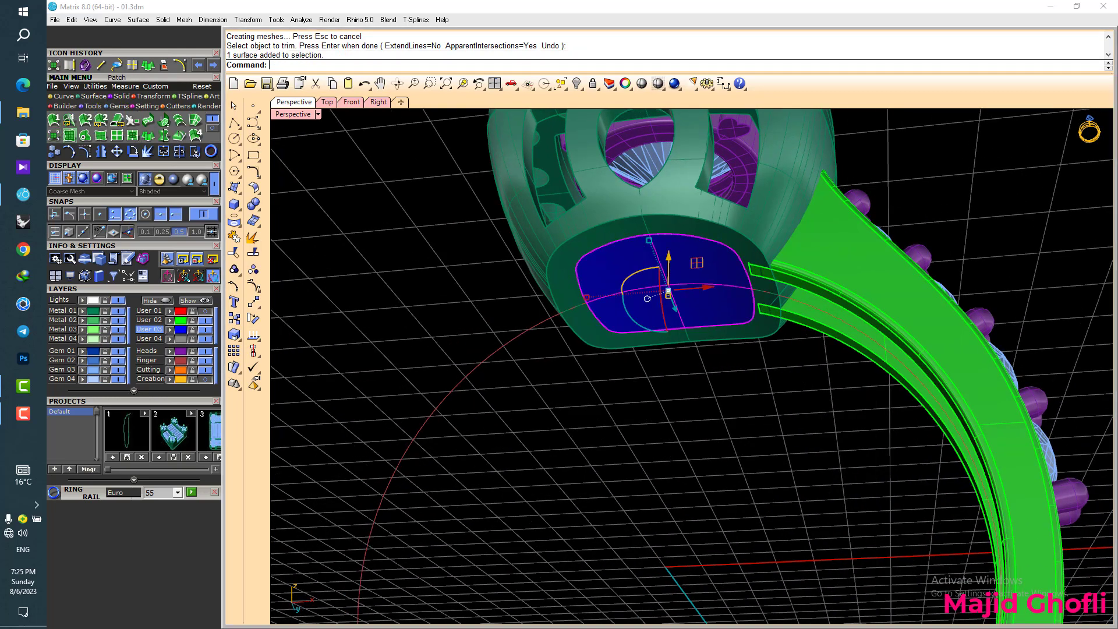
pyautogui.rightClick(764, 417)
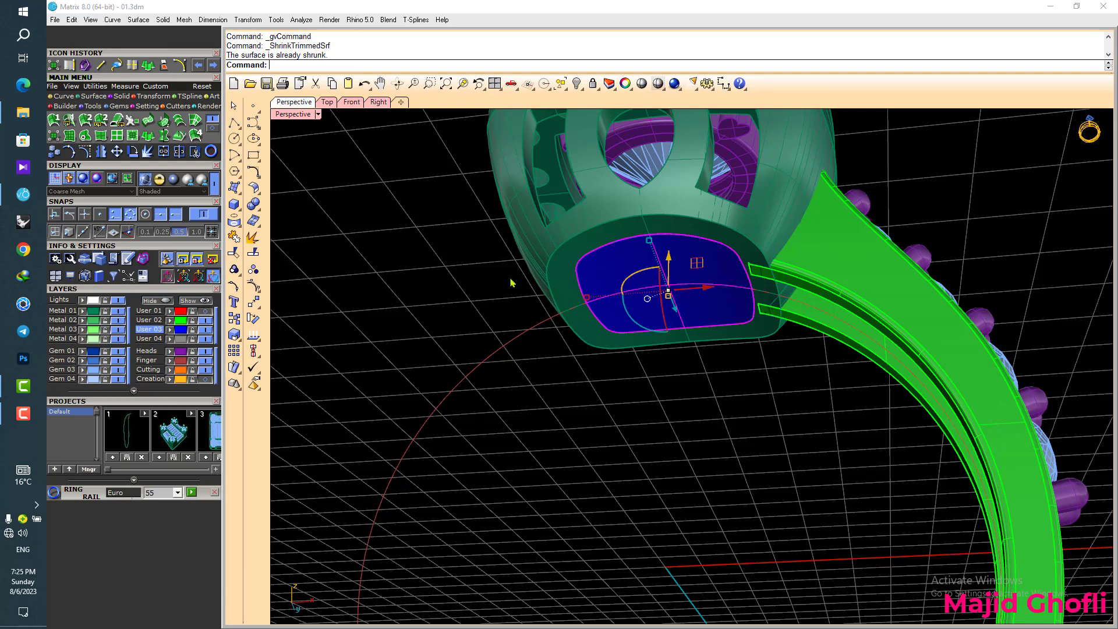
# - Create flat UV curves from the curved patch in the head's opening
pyautogui.click(61, 97)
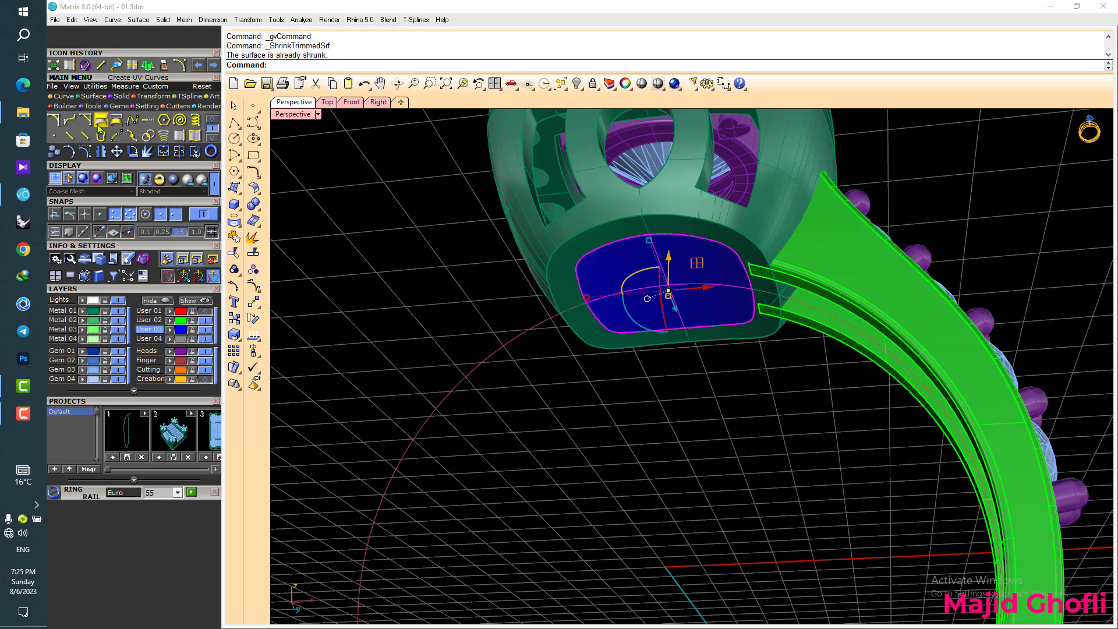
pyautogui.click(99, 126)
pyautogui.rightClick(731, 456)
# - In the Top view, move the UV rectangle and outline along the Y axis, clear of the ring
pyautogui.scroll(-5, 641, 362)
pyautogui.moveTo(641, 361); pyautogui.dragTo(670, 457, button='right')
pyautogui.doubleClick(295, 117)
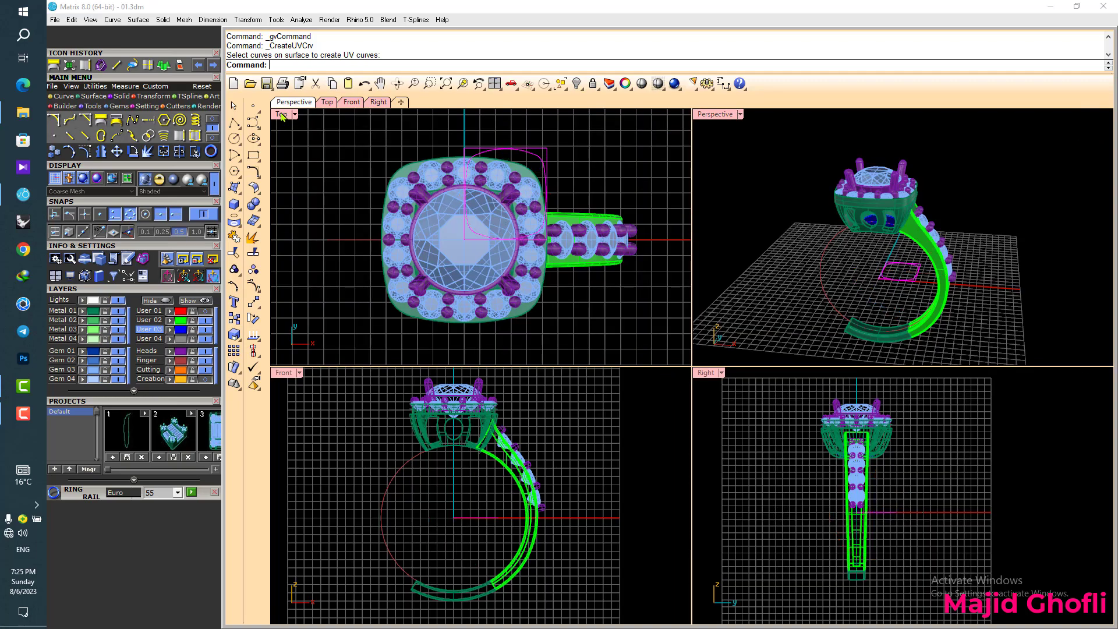
pyautogui.doubleClick(284, 115)
pyautogui.scroll(-2, 662, 265)
pyautogui.moveTo(662, 265); pyautogui.dragTo(604, 347, button='right')
pyautogui.moveTo(597, 338); pyautogui.dragTo(596, 190)
# - Draw a vertical and a horizontal centre line between the midpoints of the UV rectangle's opposite sides
pyautogui.moveTo(585, 234); pyautogui.dragTo(598, 292, button='right')
pyautogui.scroll(8, 597, 282)
pyautogui.scroll(-2, 598, 302)
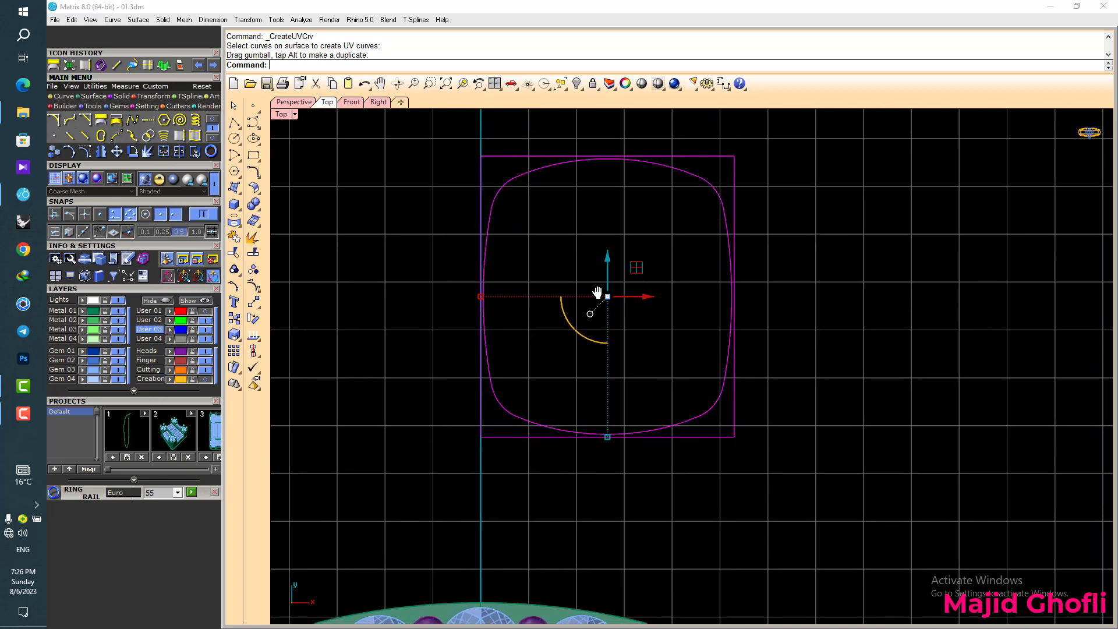
pyautogui.click(117, 65)
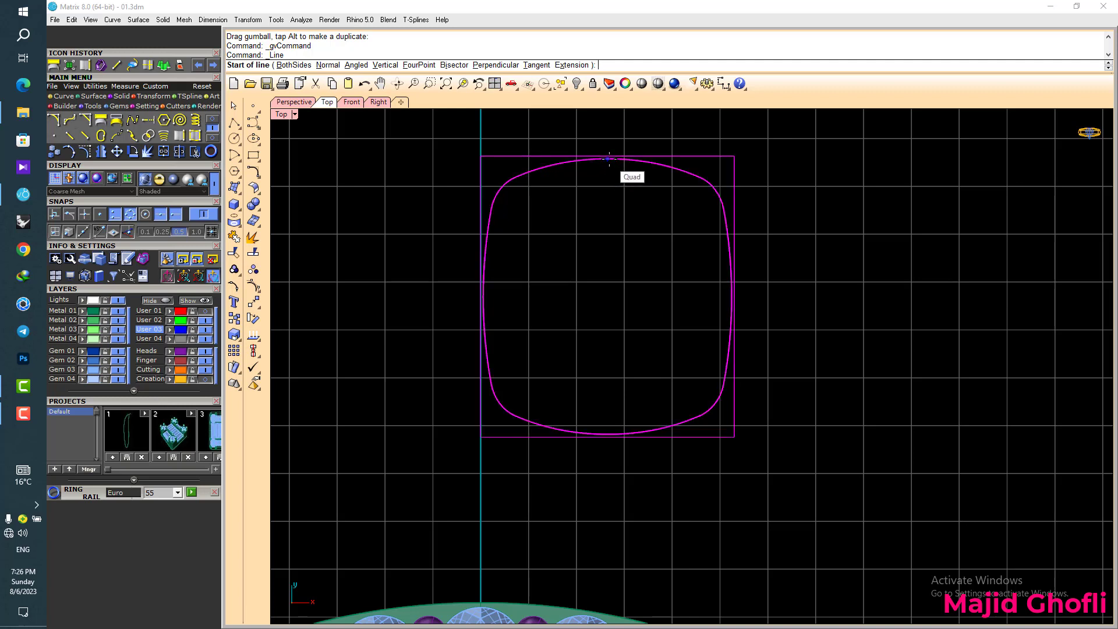
pyautogui.click(607, 157)
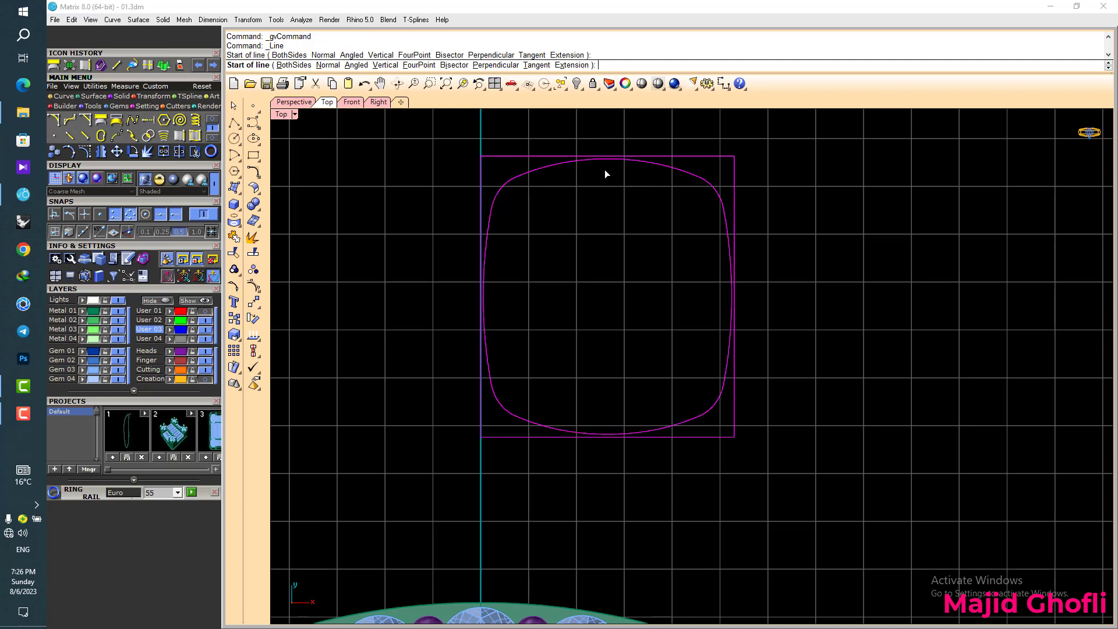
pyautogui.click(607, 442)
pyautogui.rightClick(551, 334)
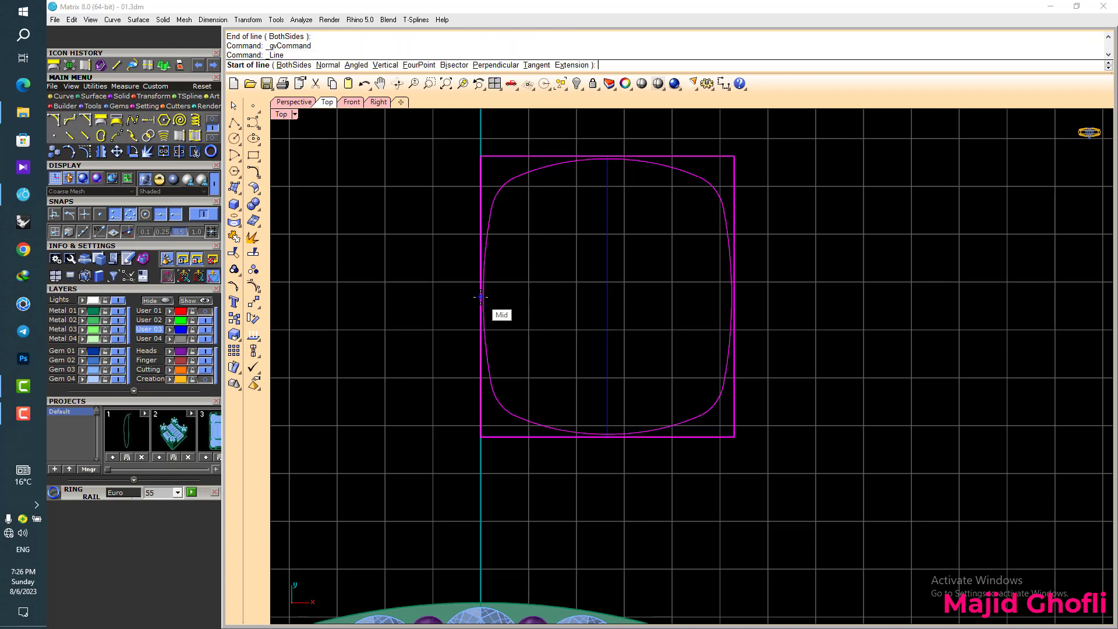
pyautogui.click(481, 298)
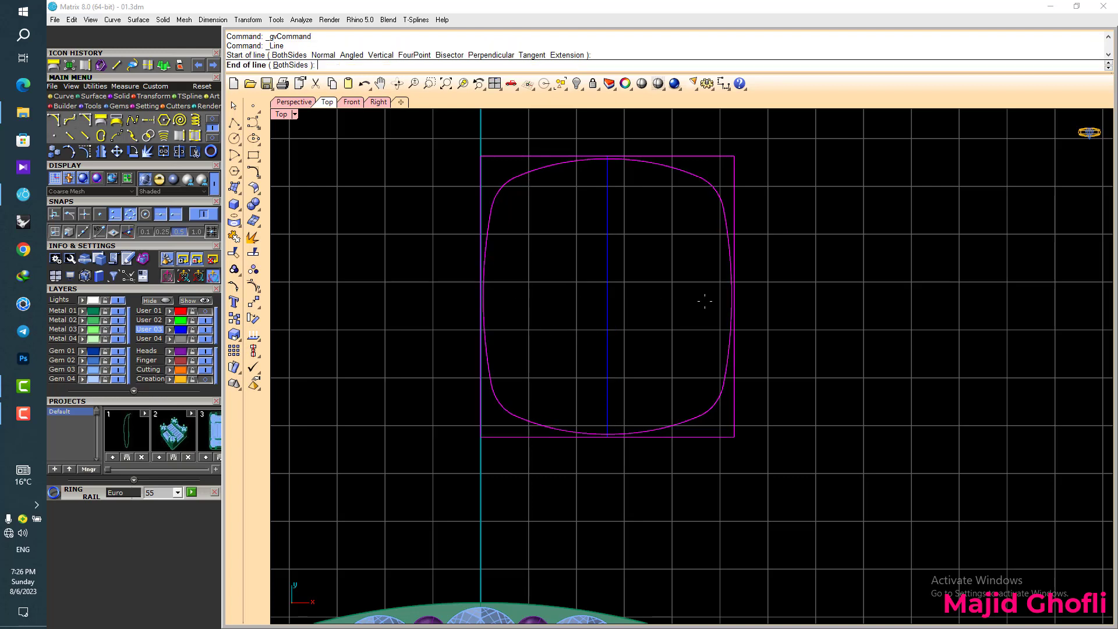
pyautogui.click(734, 296)
# - Draw a six-sided inscribed polygon centred where the two lines cross, with a corner on the vertical line, and select it
pyautogui.scroll(-2, 636, 267)
pyautogui.scroll(3, 644, 317)
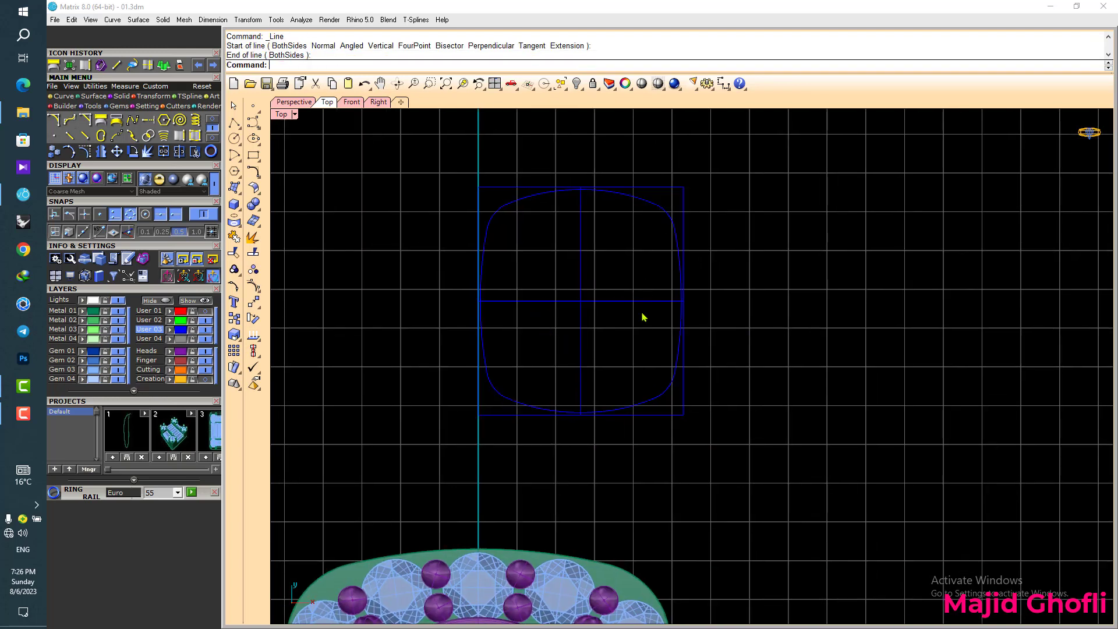
pyautogui.click(164, 120)
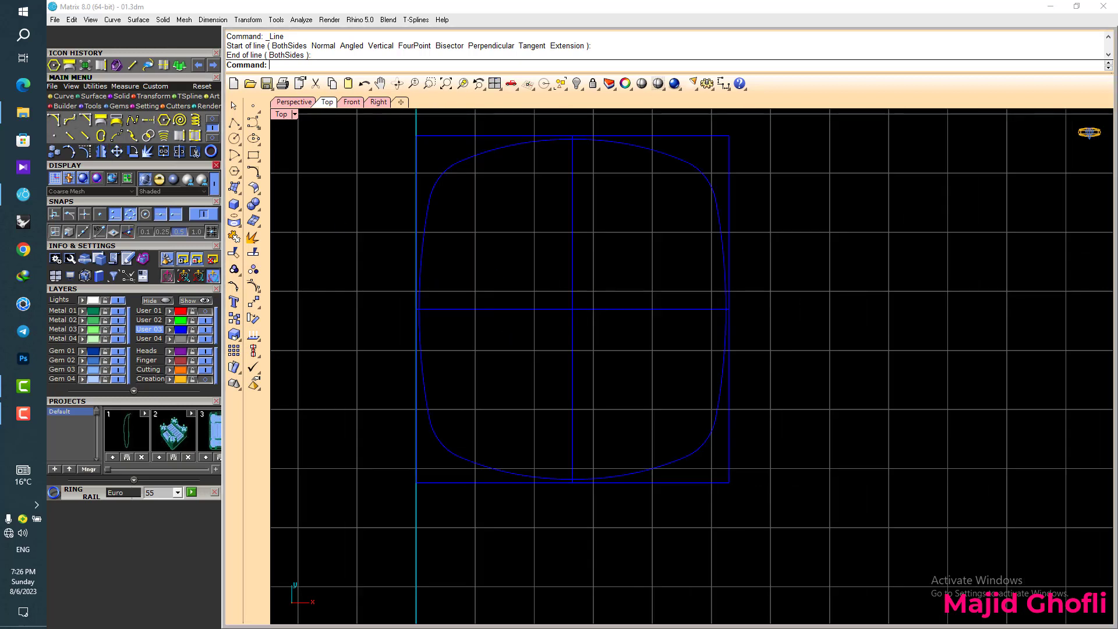
pyautogui.click(572, 309)
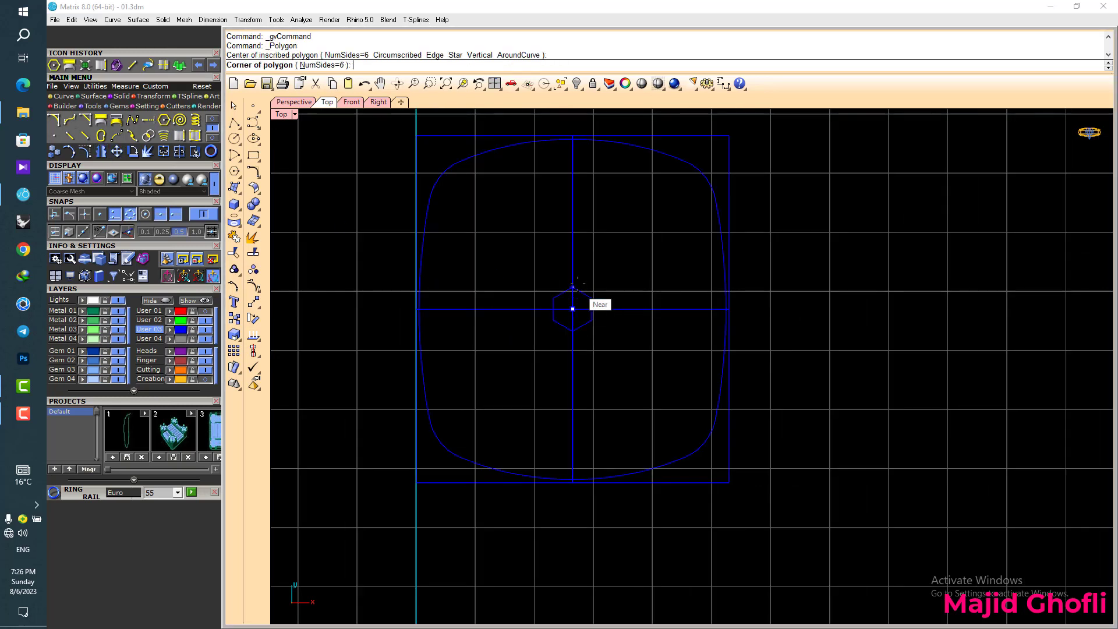
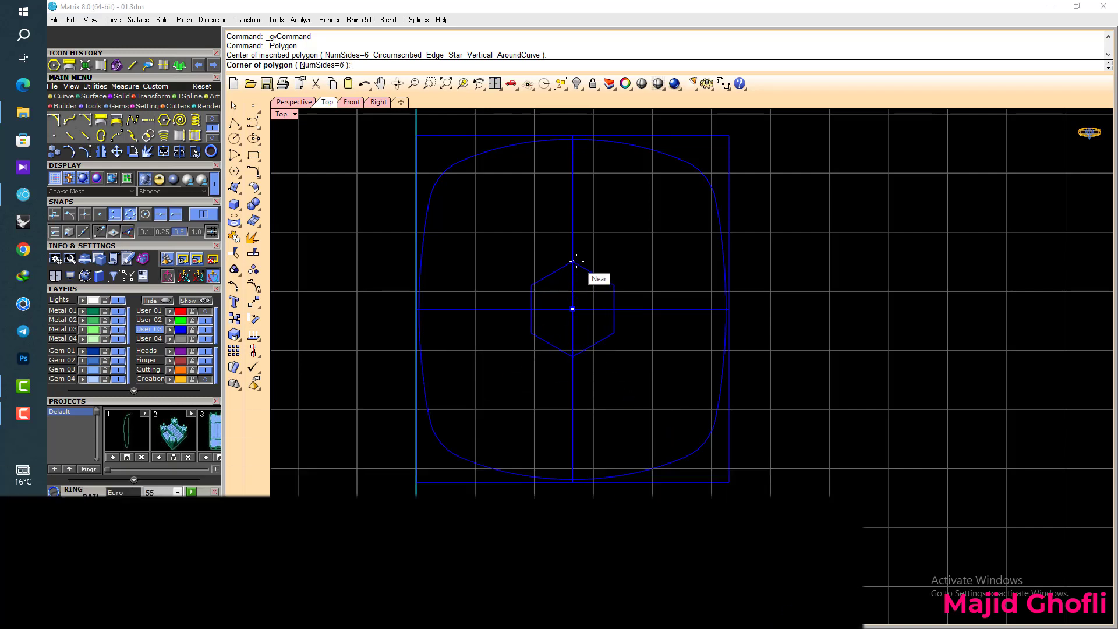
pyautogui.click(573, 262)
pyautogui.click(596, 276)
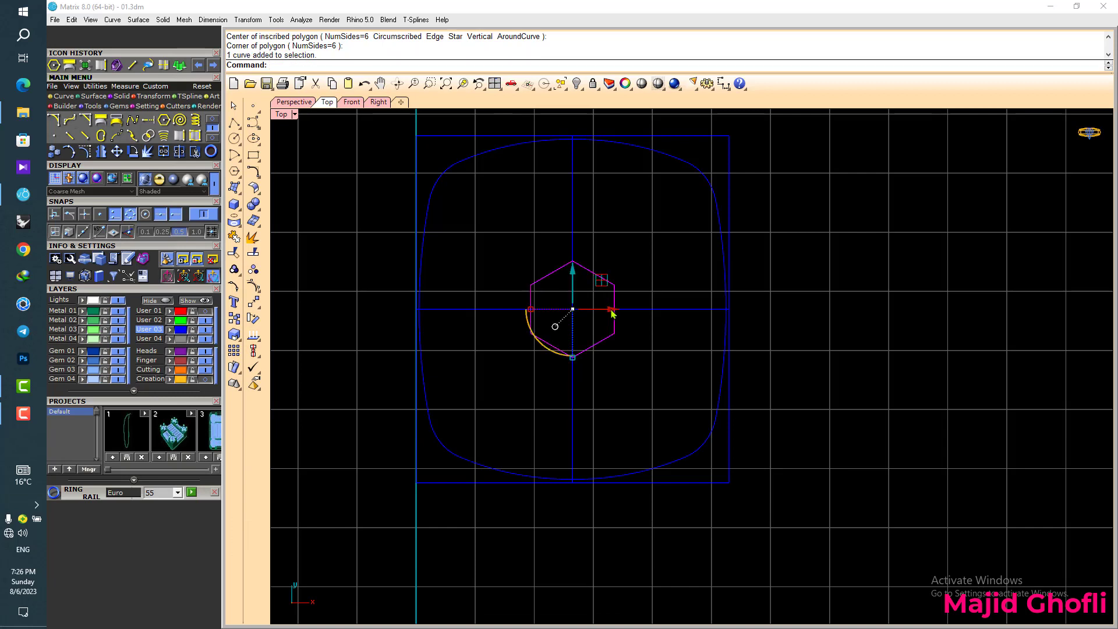
# - Rotate the hexagon 90° about its centre and copy it along the vertical centre line to the upper end of the rounded outline
pyautogui.moveTo(662, 283); pyautogui.dragTo(641, 304, button='right')
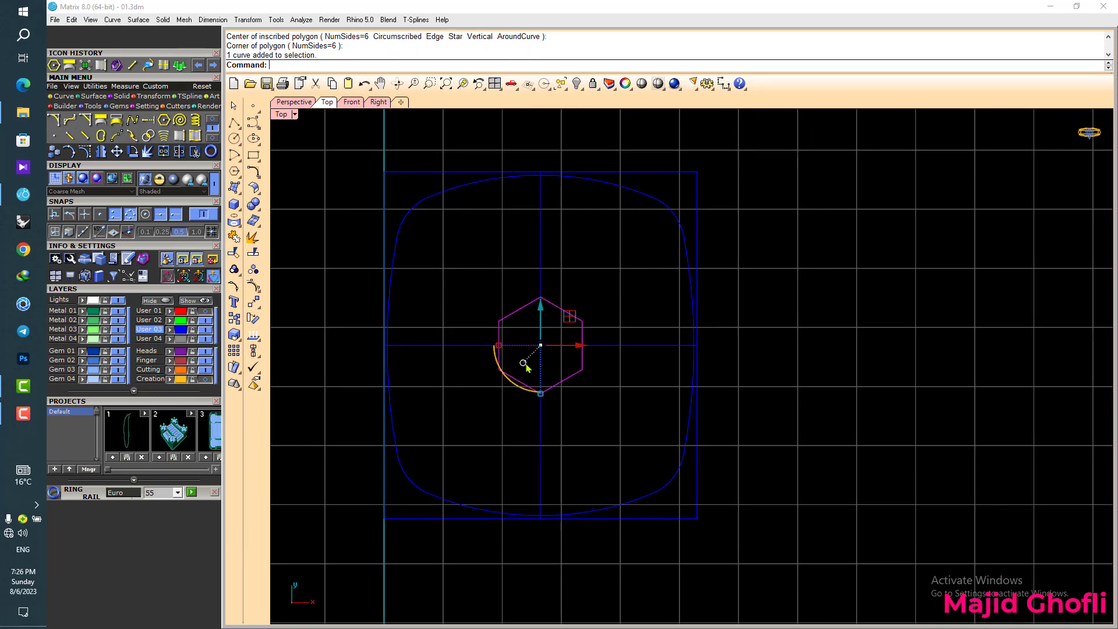
pyautogui.moveTo(514, 388); pyautogui.dragTo(586, 370)
pyautogui.moveTo(586, 370); pyautogui.dragTo(573, 402, button='right')
pyautogui.moveTo(530, 348); pyautogui.dragTo(532, 217)
# - Mirror the copied hexagon across the horizontal centre line to the lower end of the outline
pyautogui.scroll(-3, 556, 314)
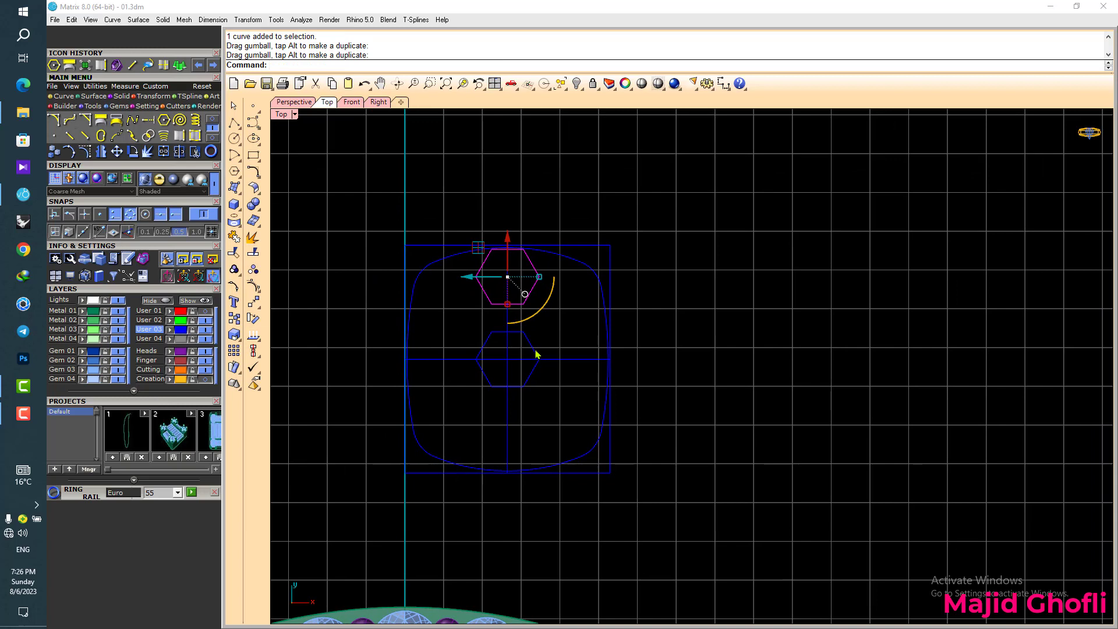
pyautogui.click(102, 152)
pyautogui.click(538, 358)
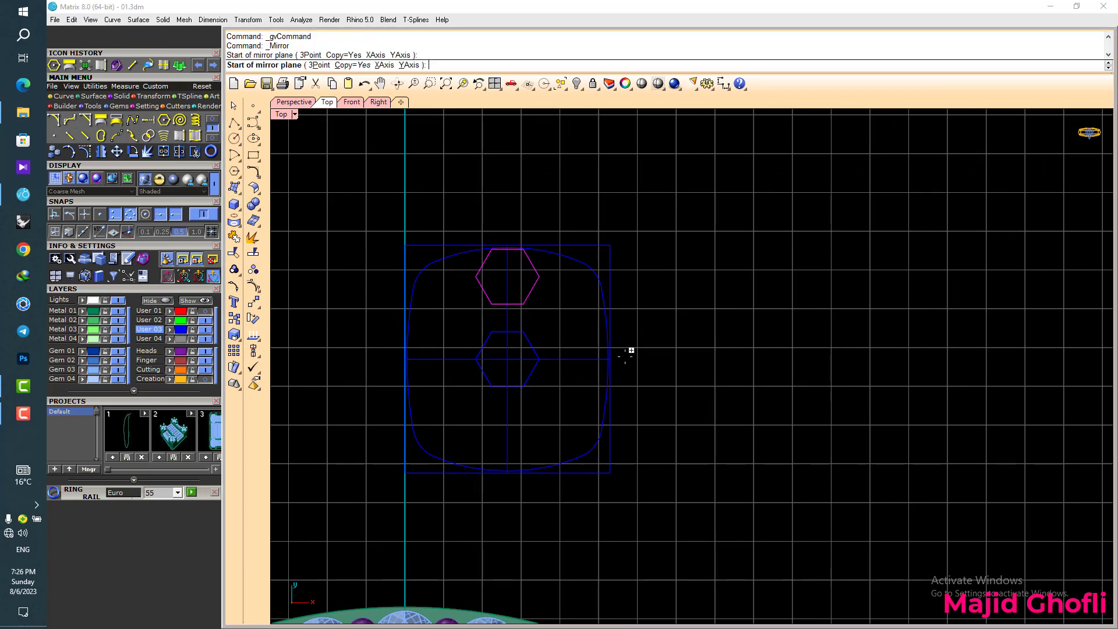
pyautogui.click(668, 349)
# - Copy the centre hexagon into the staggered position beside it, right of the vertical line, and mirror that copy across the horizontal centre line
pyautogui.scroll(4, 566, 367)
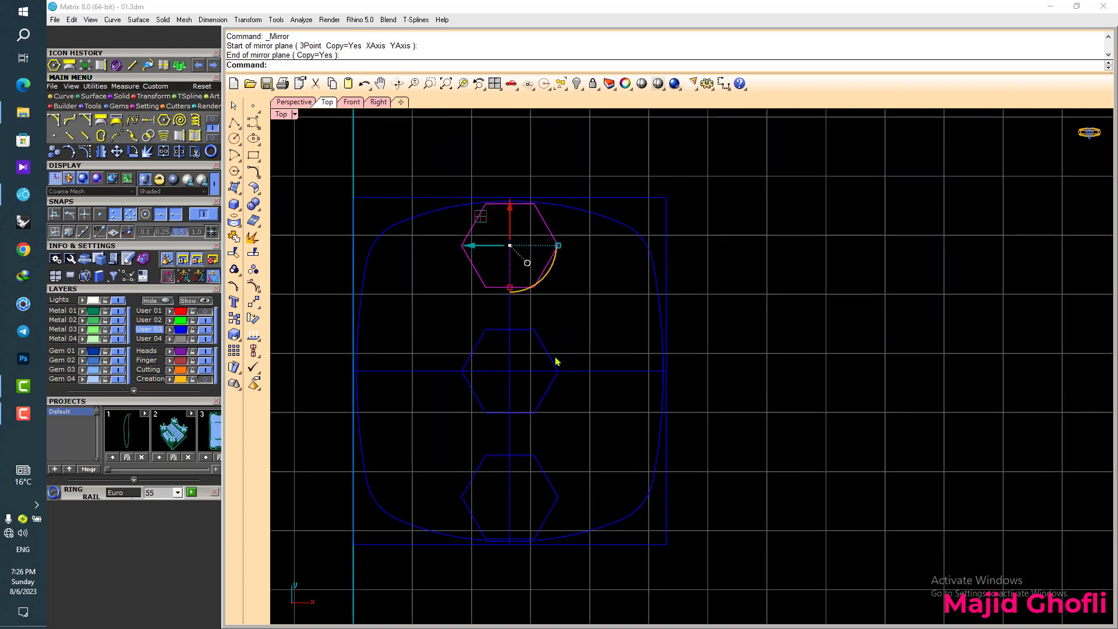
pyautogui.click(545, 355)
pyautogui.moveTo(589, 353); pyautogui.dragTo(542, 418, button='right')
pyautogui.moveTo(495, 406); pyautogui.dragTo(590, 343)
pyautogui.scroll(-4, 574, 341)
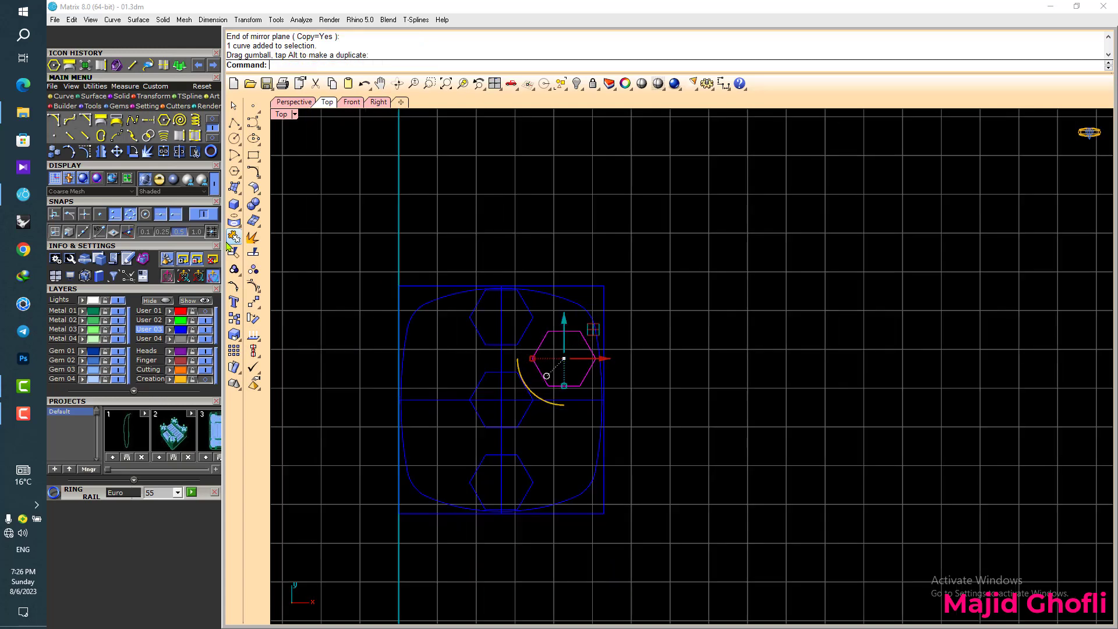
pyautogui.click(233, 239)
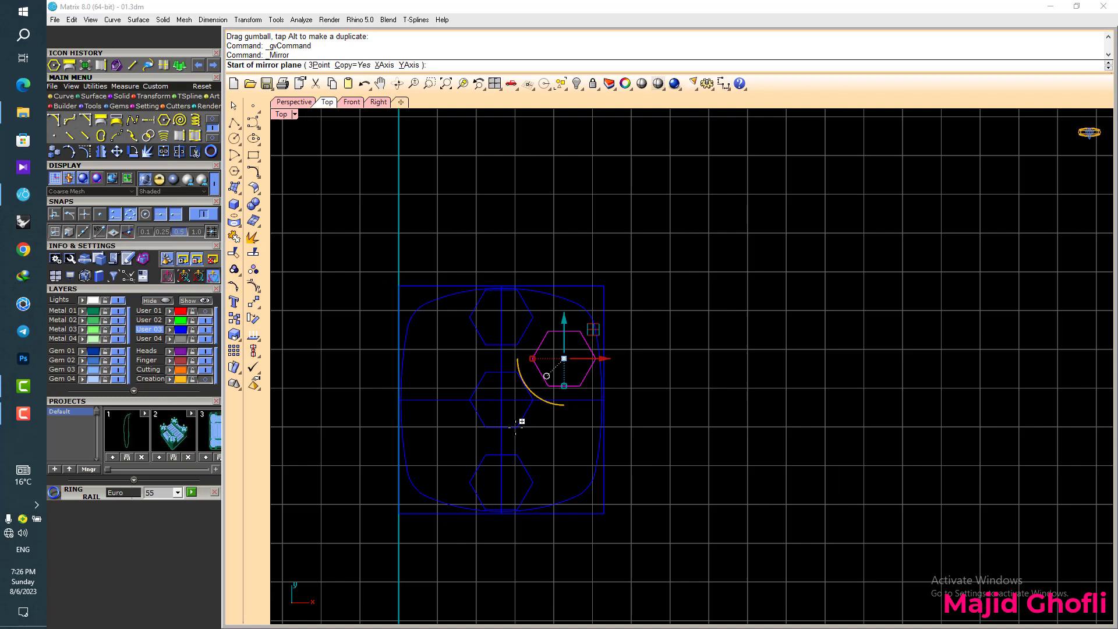
pyautogui.click(544, 398)
pyautogui.click(693, 399)
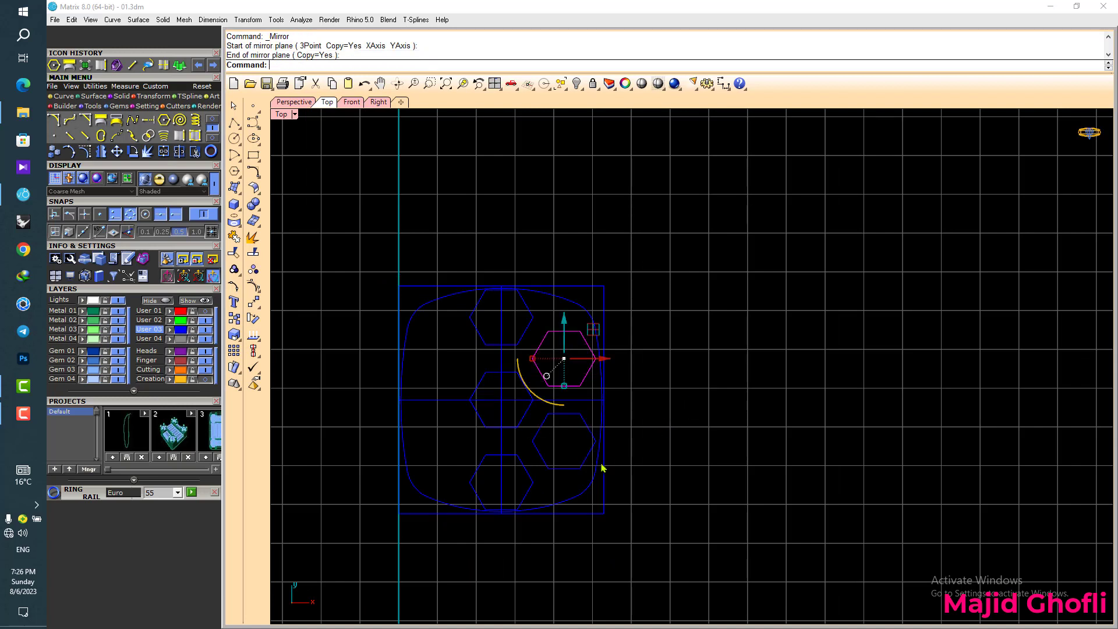
# - Extend the side column to four hexagons by mirroring its upper hexagon about horizontal lines through neighbouring hexagon corners, above and below
pyautogui.moveTo(601, 467); pyautogui.dragTo(585, 419, button='right')
pyautogui.rightClick(512, 300)
pyautogui.click(527, 279)
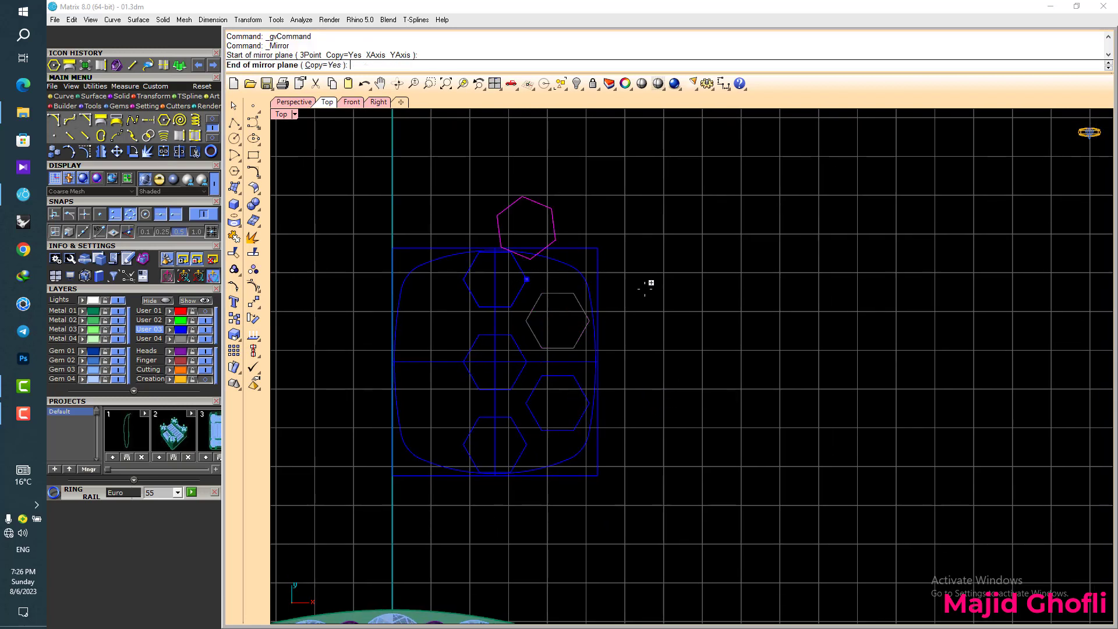
pyautogui.click(730, 283)
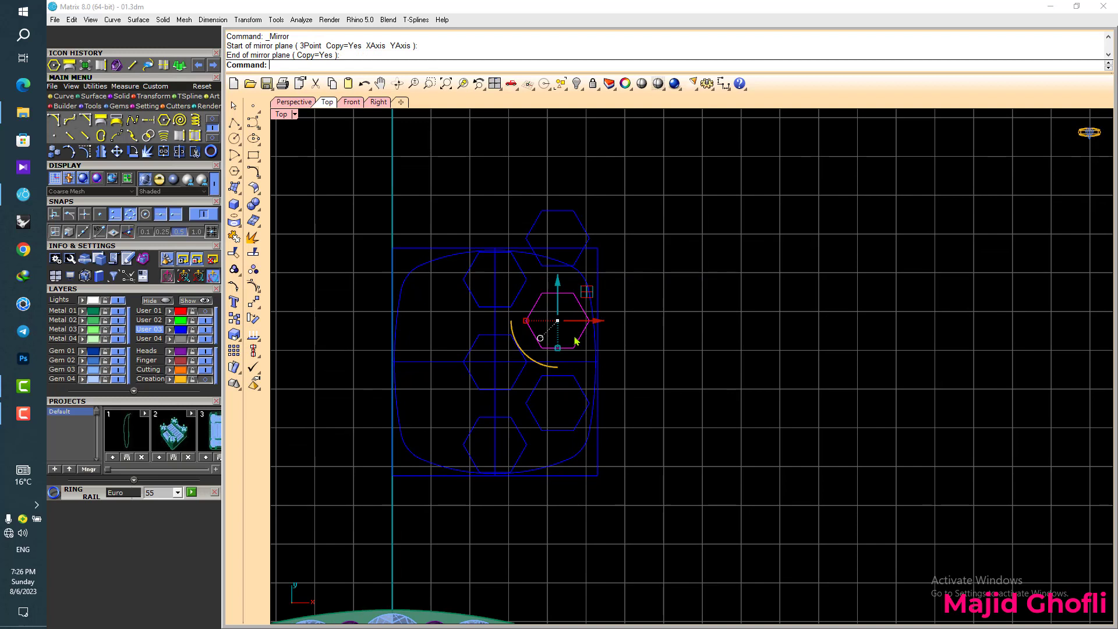
pyautogui.rightClick(537, 402)
pyautogui.click(526, 403)
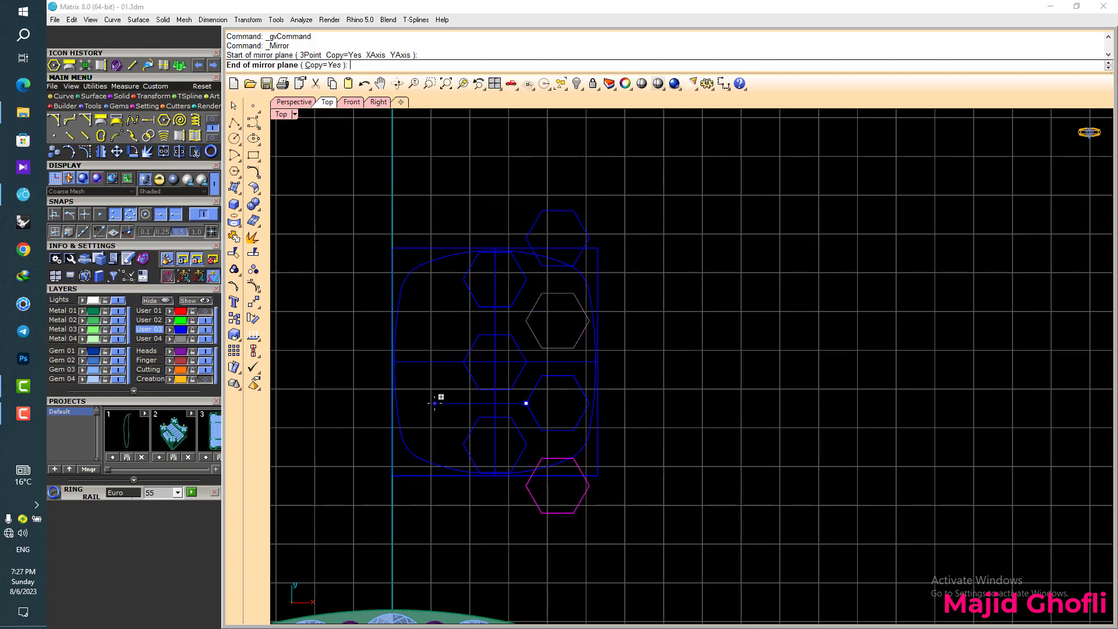
pyautogui.click(434, 403)
# - Mirror the column of four hexagons across the vertical centre line
pyautogui.moveTo(507, 189); pyautogui.dragTo(710, 610)
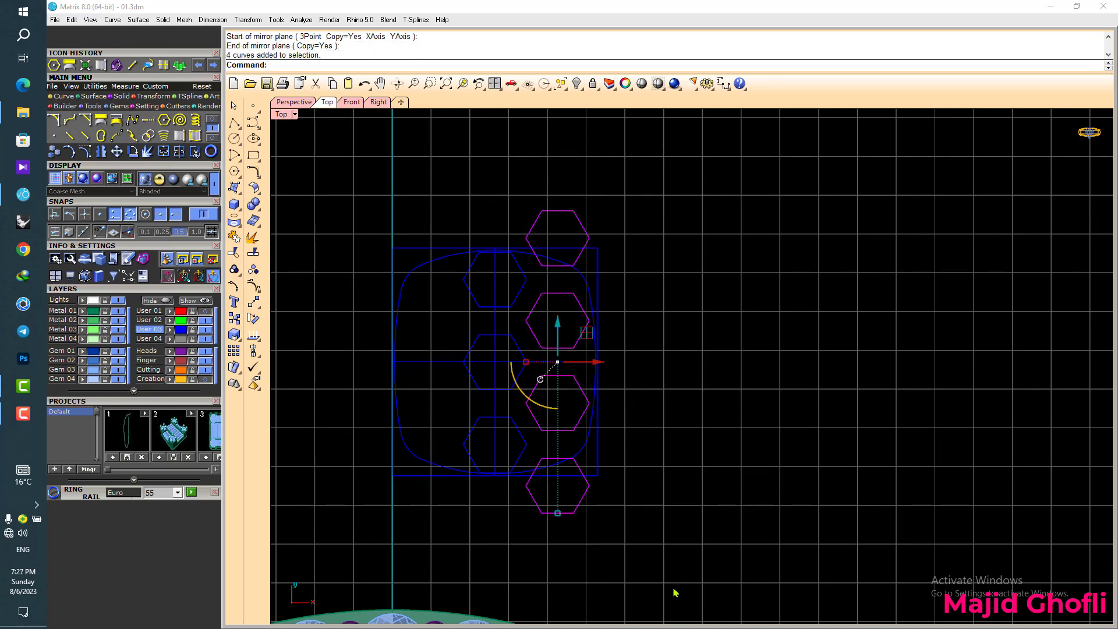
pyautogui.click(99, 151)
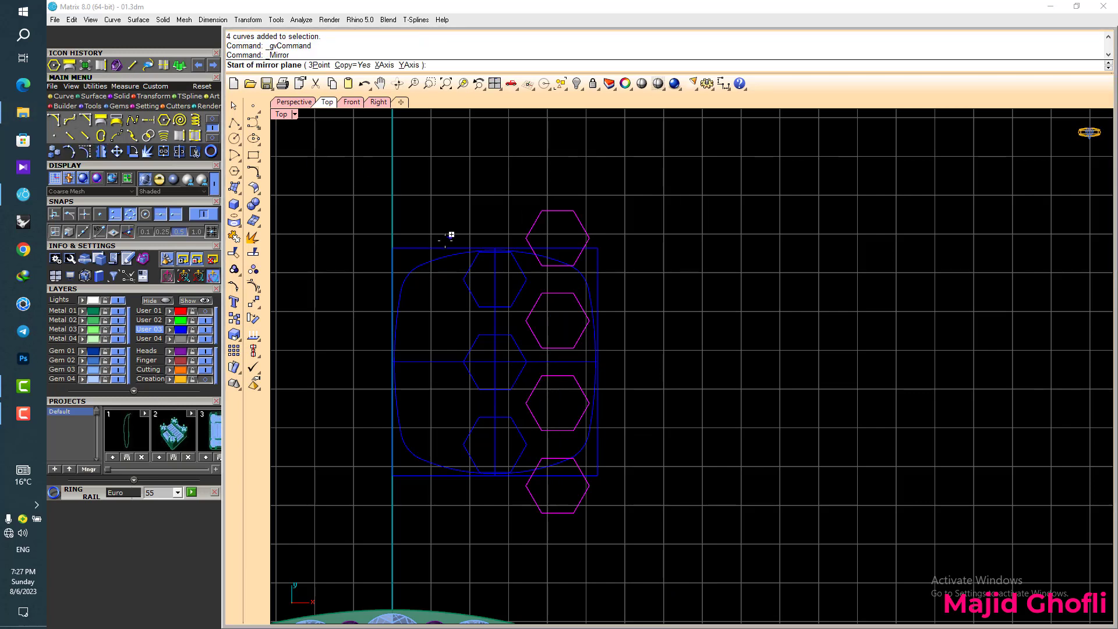
pyautogui.click(495, 249)
pyautogui.click(495, 157)
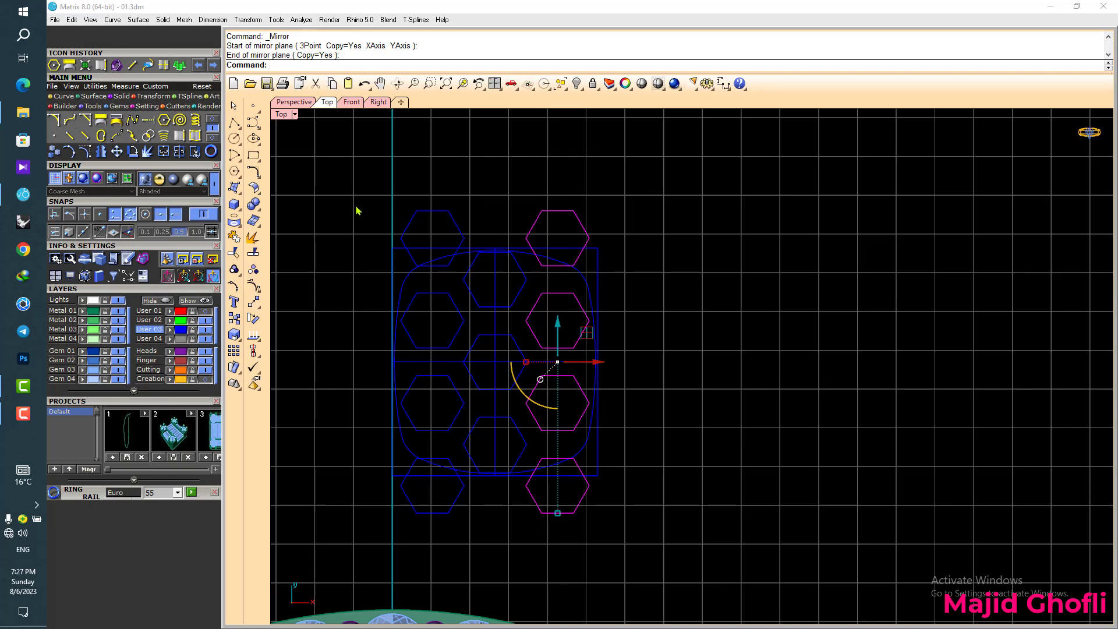
# - Trim away the corner hexagon portions outside the rounded outline, leaving the centre lines and UV rectangle out of the trim selection
pyautogui.moveTo(365, 187); pyautogui.dragTo(692, 550)
pyautogui.scroll(3, 503, 315)
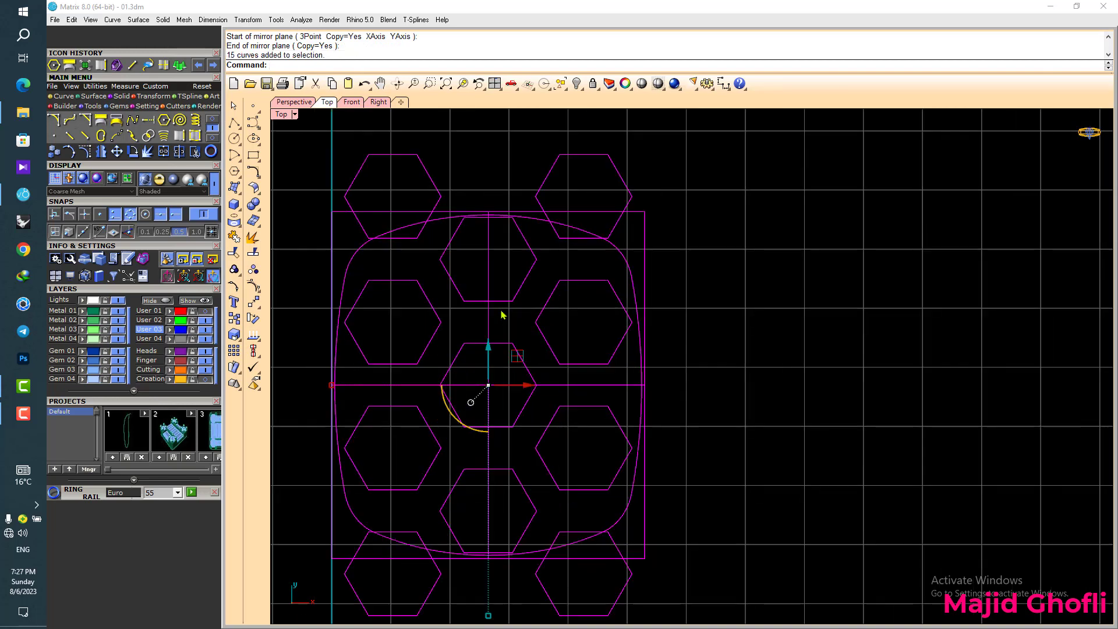
pyautogui.keyDown('ctrl'); pyautogui.click(488, 315); pyautogui.keyUp('ctrl')
pyautogui.keyDown('ctrl'); pyautogui.click(550, 385); pyautogui.keyUp('ctrl')
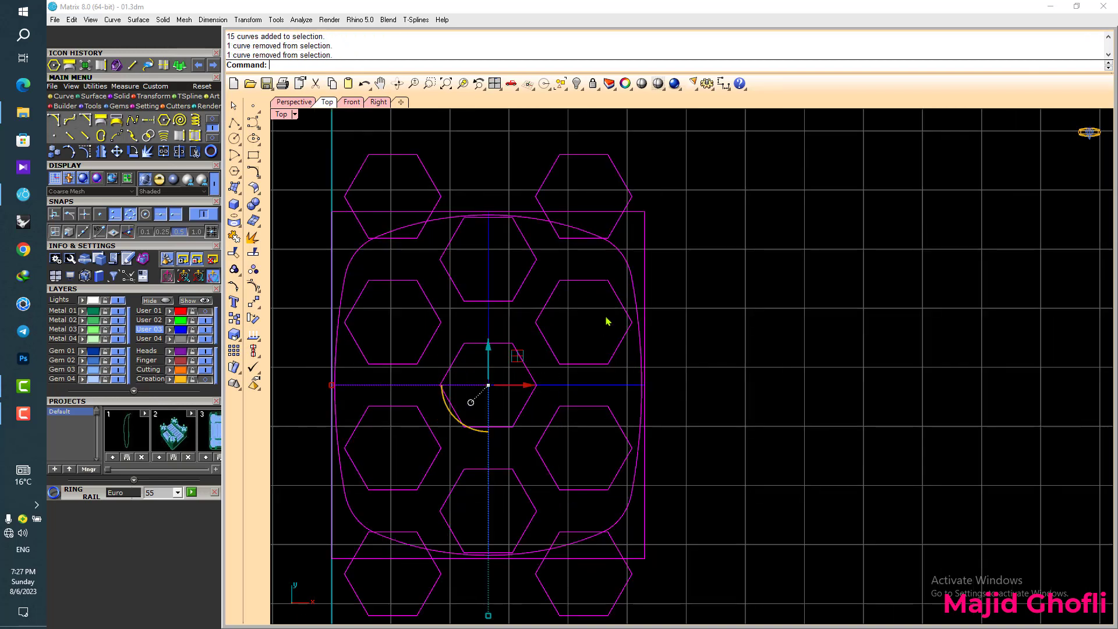
pyautogui.keyDown('ctrl'); pyautogui.click(644, 234); pyautogui.keyUp('ctrl')
pyautogui.scroll(-3, 602, 277)
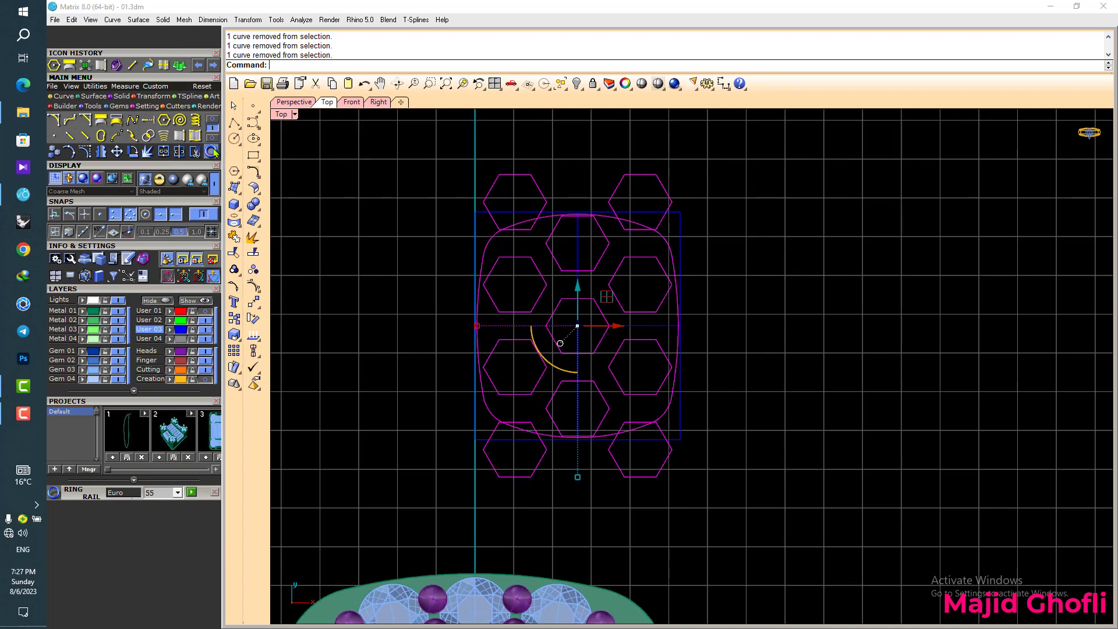
pyautogui.hotkey('ctrl', 't')
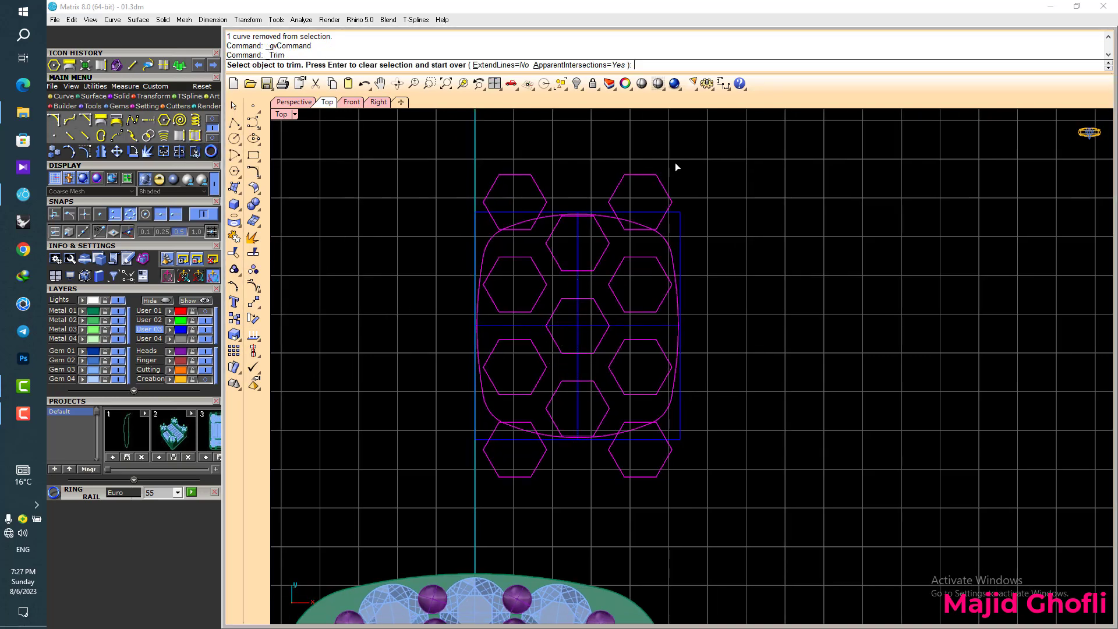
pyautogui.moveTo(675, 163); pyautogui.dragTo(487, 189)
pyautogui.moveTo(657, 357); pyautogui.dragTo(654, 320, button='right')
pyautogui.moveTo(684, 475); pyautogui.dragTo(491, 420)
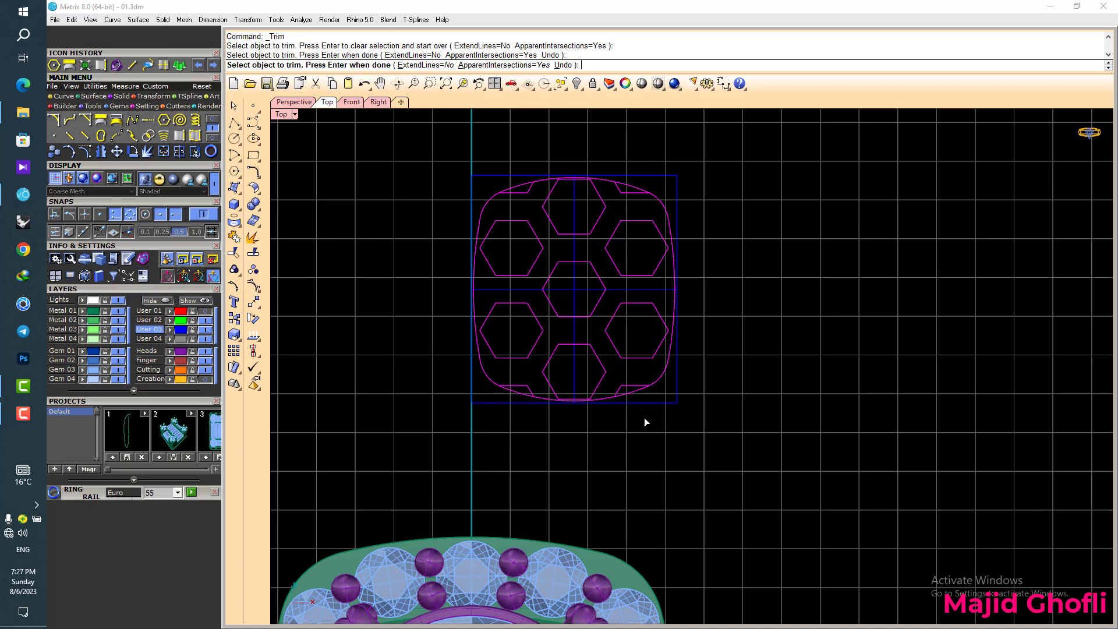
pyautogui.rightClick(746, 283)
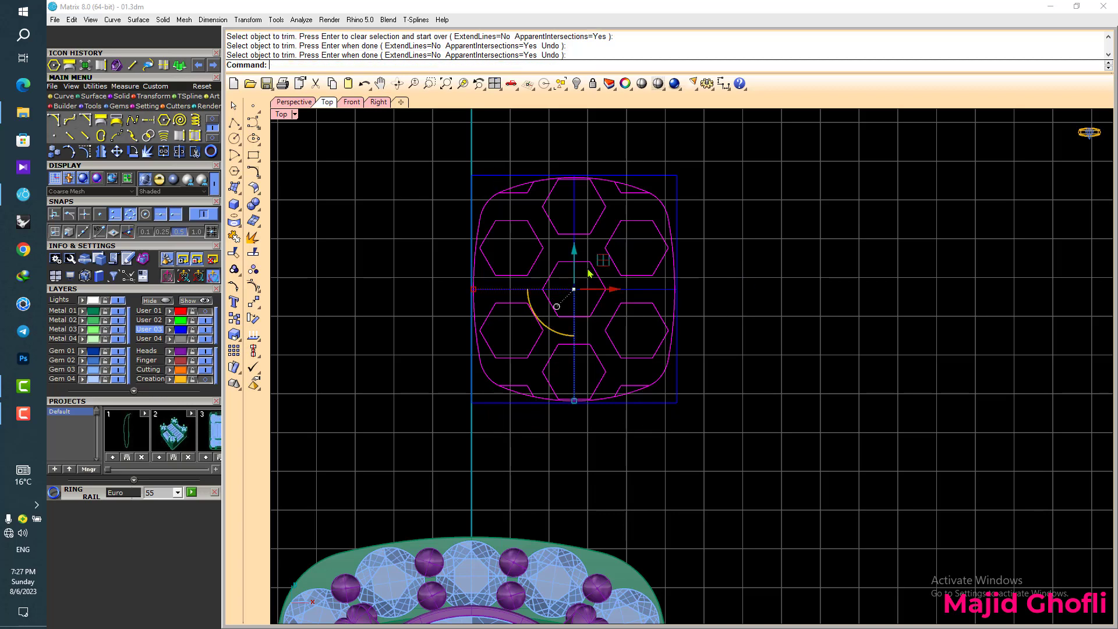
# - Delete the horizontal and vertical centre lines from the hexagon pattern
pyautogui.scroll(4, 589, 273)
pyautogui.press('Escape')
pyautogui.click(638, 308)
pyautogui.press('Delete')
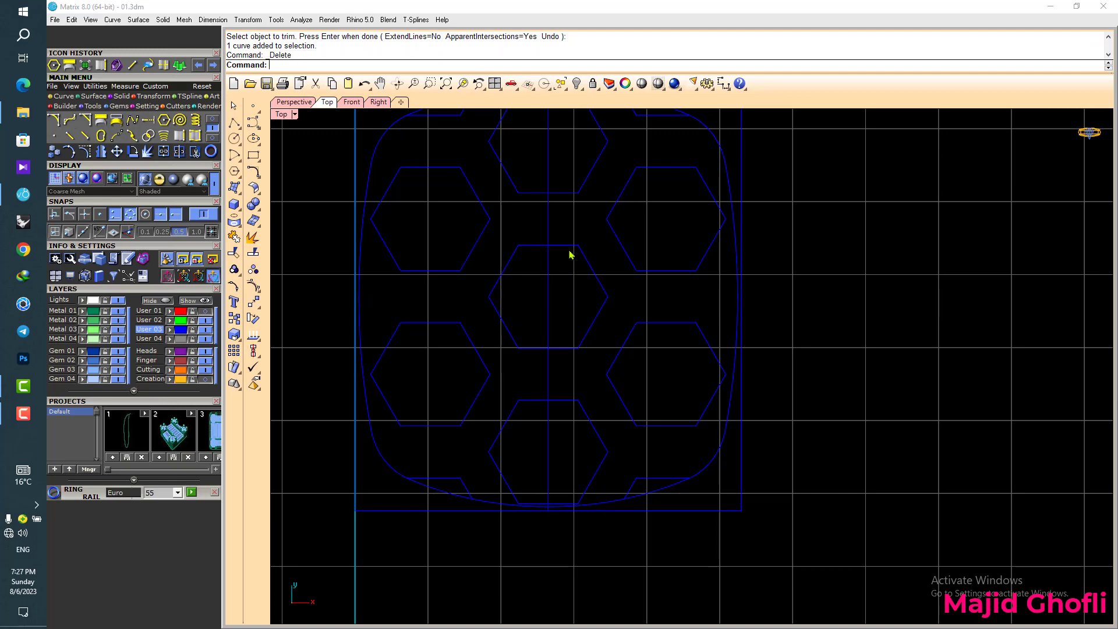
# - Apply the UV rectangle, rounded outline and all hexagon curves onto the curved patch in the head's underside opening
pyautogui.scroll(-4, 547, 226)
pyautogui.moveTo(449, 158); pyautogui.dragTo(759, 409)
pyautogui.doubleClick(286, 115)
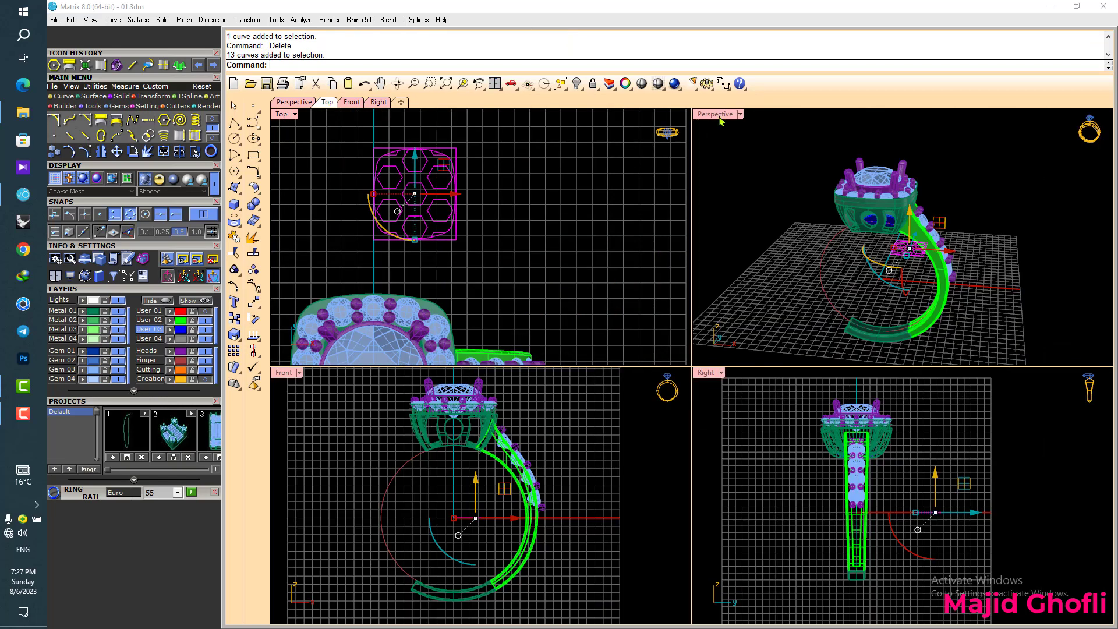
pyautogui.doubleClick(715, 114)
pyautogui.scroll(5, 647, 317)
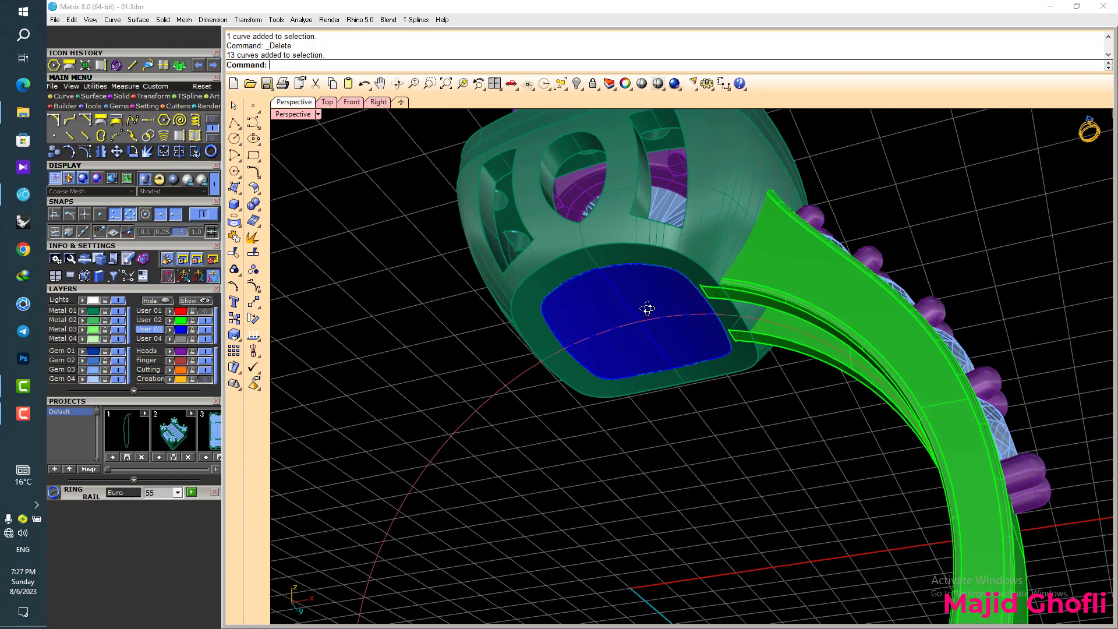
pyautogui.click(118, 124)
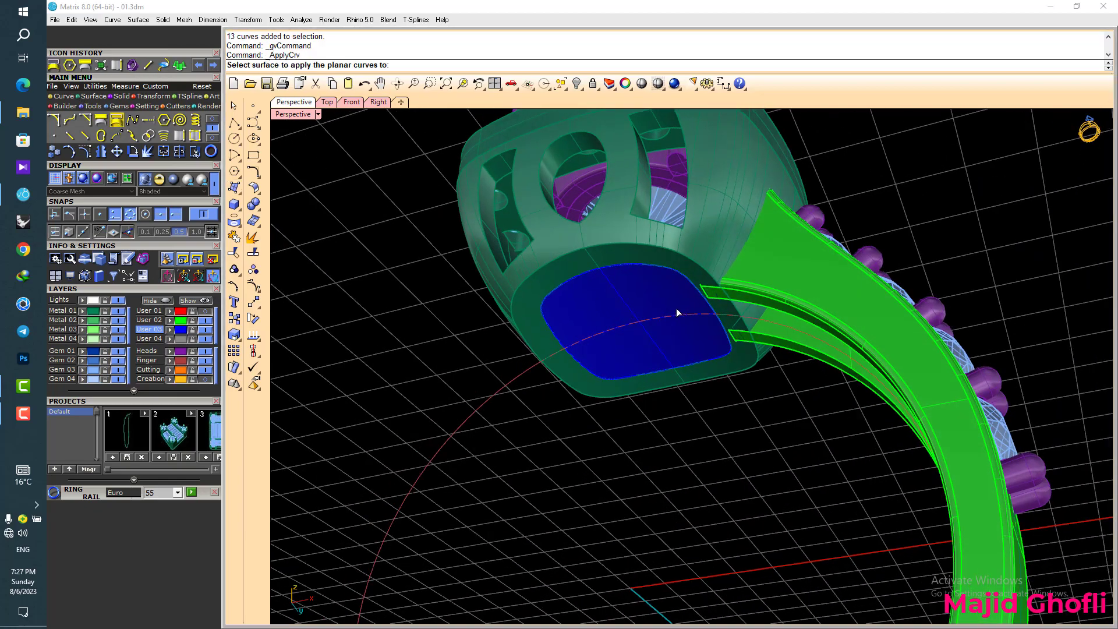
pyautogui.click(664, 293)
pyautogui.moveTo(618, 381); pyautogui.dragTo(629, 344, button='right')
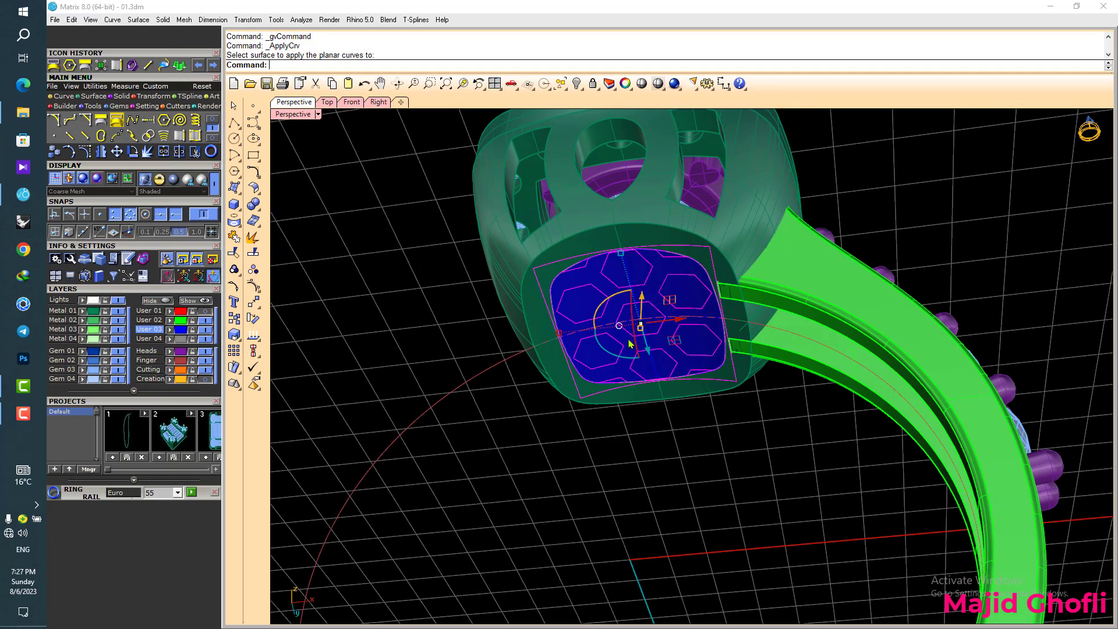
# - Trim the first full hexagon opening out of the curved patch, using the applied curves as cutters
pyautogui.click(196, 152)
pyautogui.scroll(6, 581, 308)
pyautogui.click(587, 306)
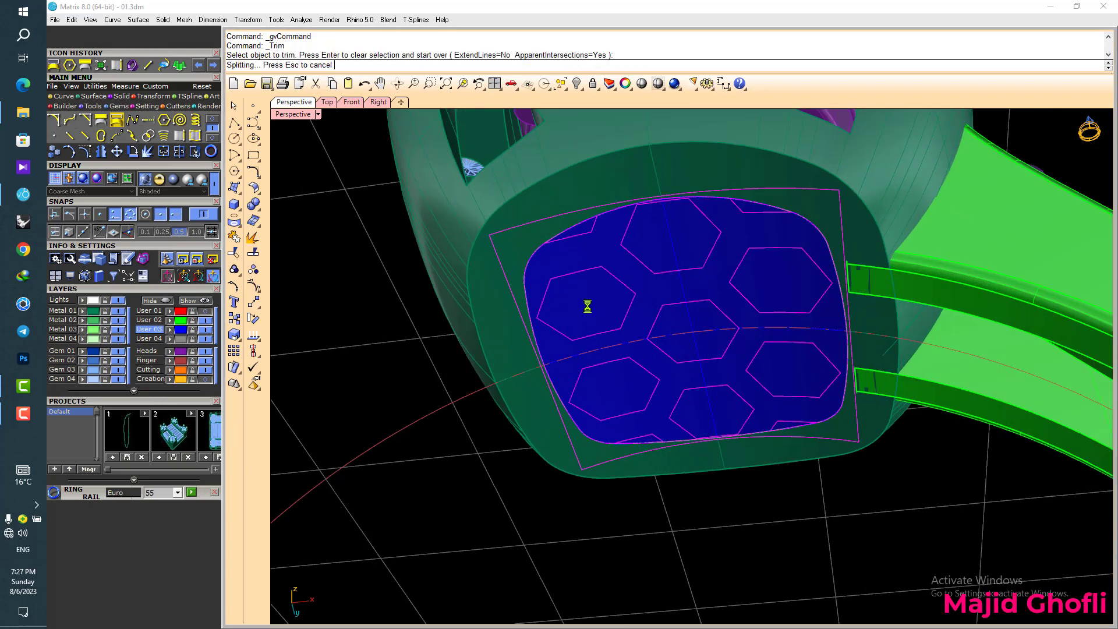
pyautogui.scroll(-4, 585, 305)
pyautogui.moveTo(492, 499); pyautogui.dragTo(766, 228)
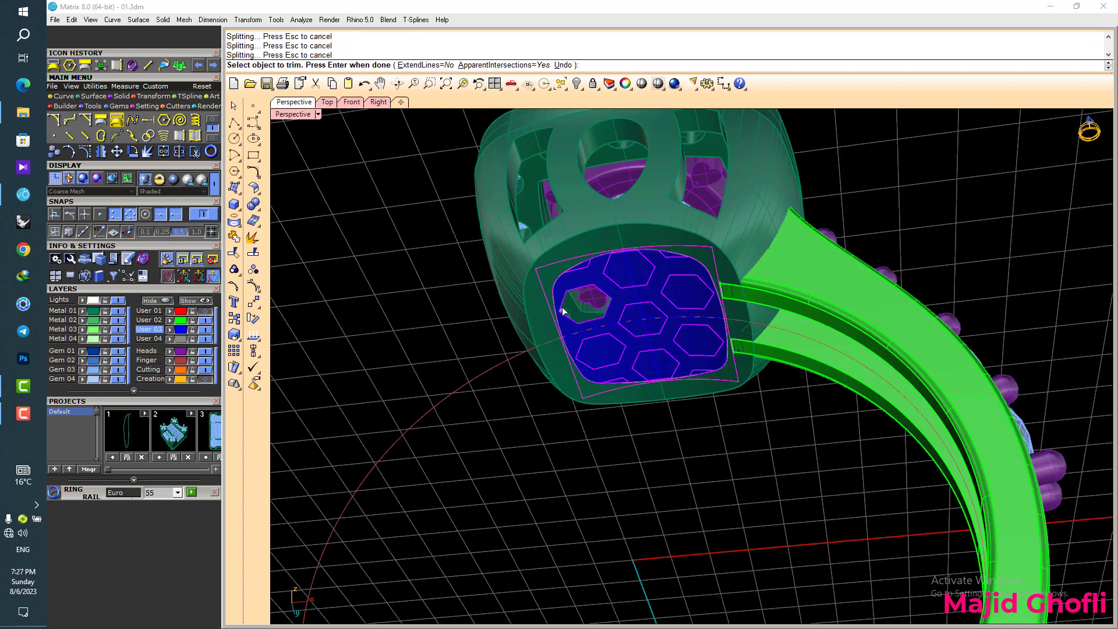
pyautogui.click(563, 65)
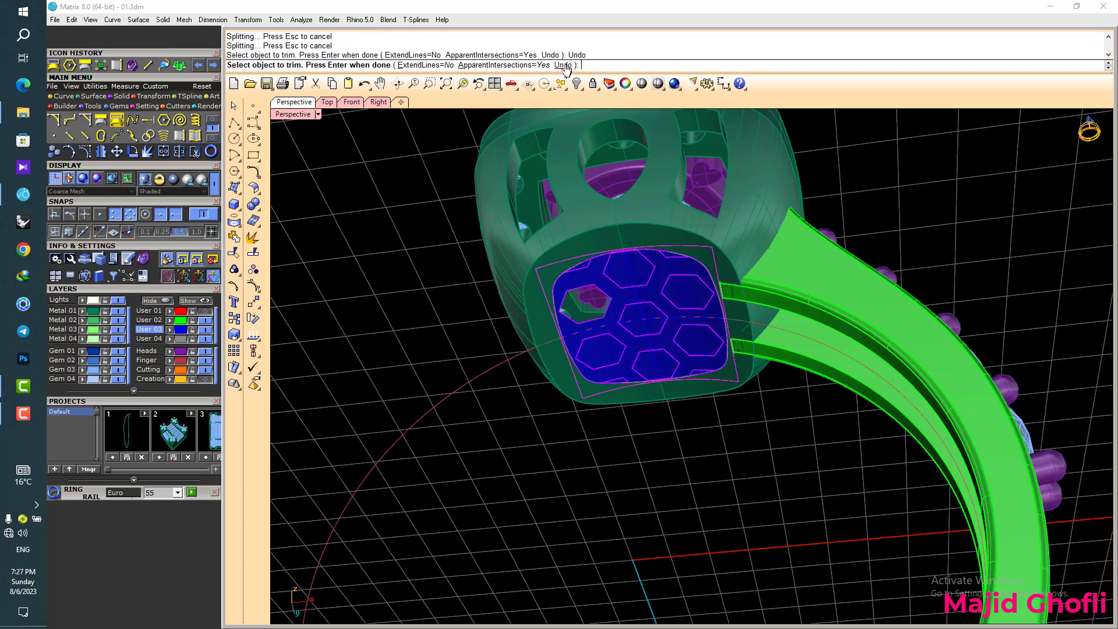
# - Trim the remaining full hexagon openings out of the curved patch
pyautogui.click(630, 282)
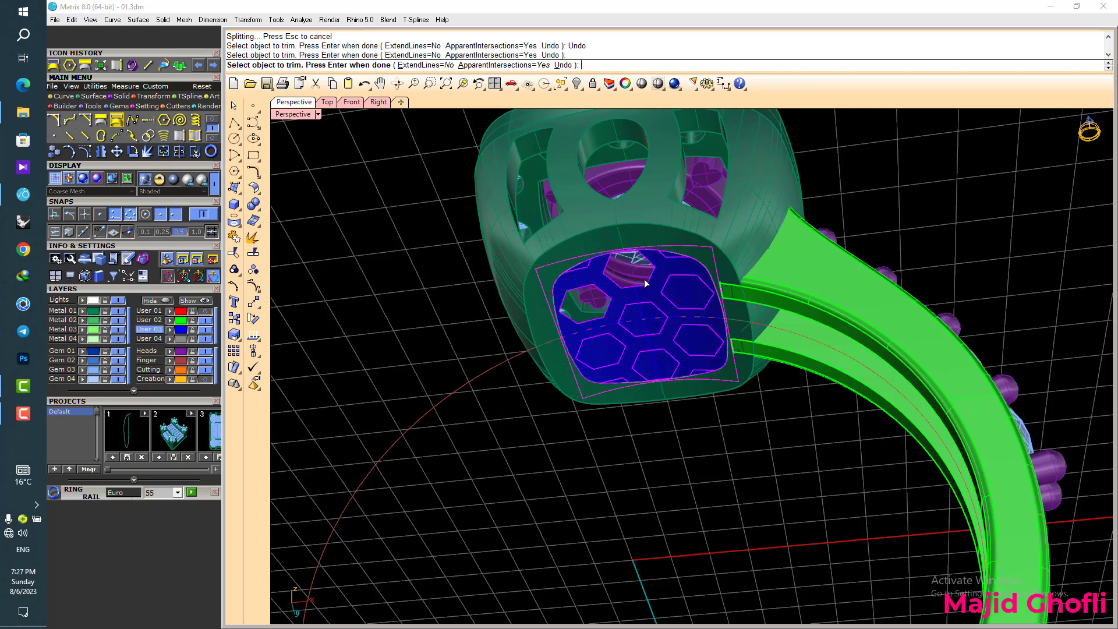
pyautogui.click(661, 336)
pyautogui.moveTo(595, 389); pyautogui.dragTo(683, 292)
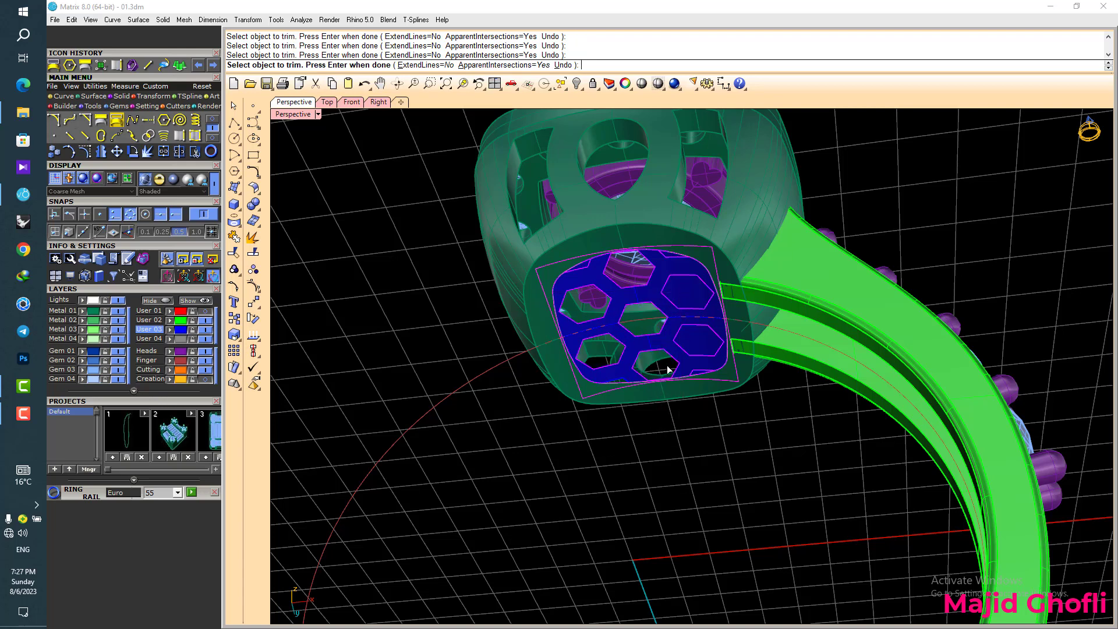
pyautogui.moveTo(732, 325); pyautogui.dragTo(747, 309)
pyautogui.moveTo(634, 484); pyautogui.dragTo(737, 251)
# - Trim the partial hexagons at the patch's edge and move the applied curves to the Creation layer
pyautogui.scroll(4, 670, 259)
pyautogui.click(667, 248)
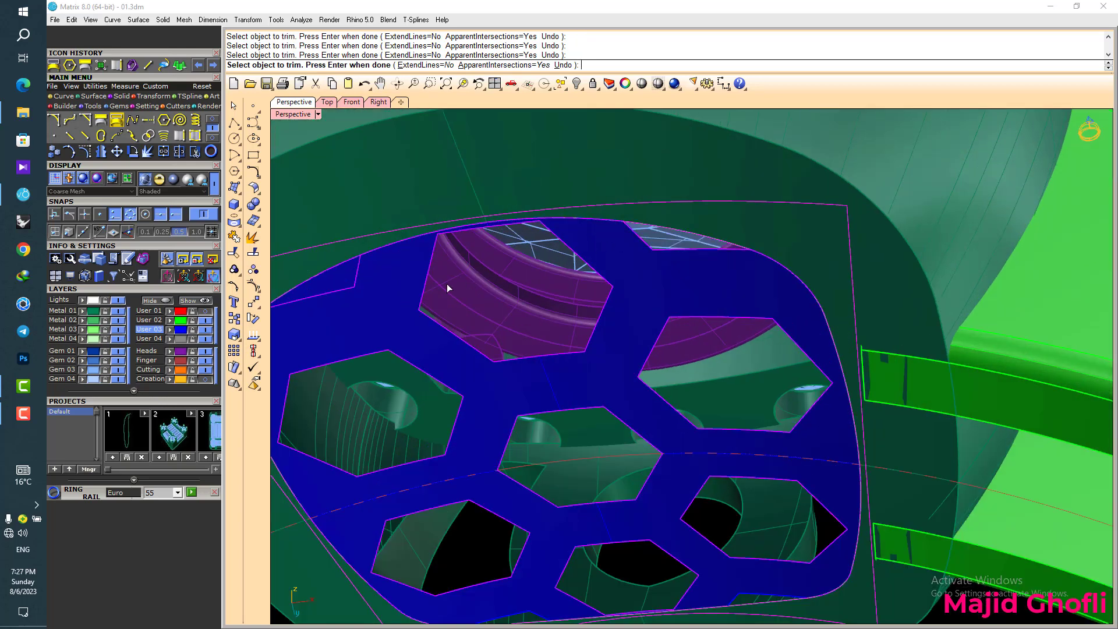
pyautogui.click(339, 285)
pyautogui.scroll(-6, 670, 327)
pyautogui.moveTo(673, 329); pyautogui.dragTo(690, 363, button='right')
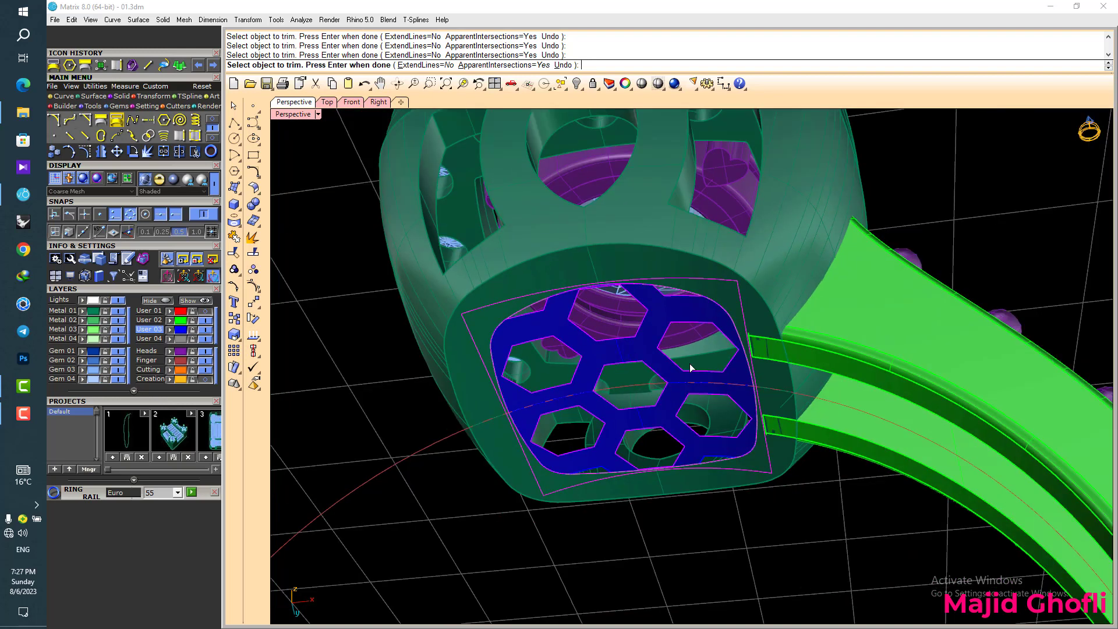
pyautogui.rightClick(690, 363)
pyautogui.click(168, 382)
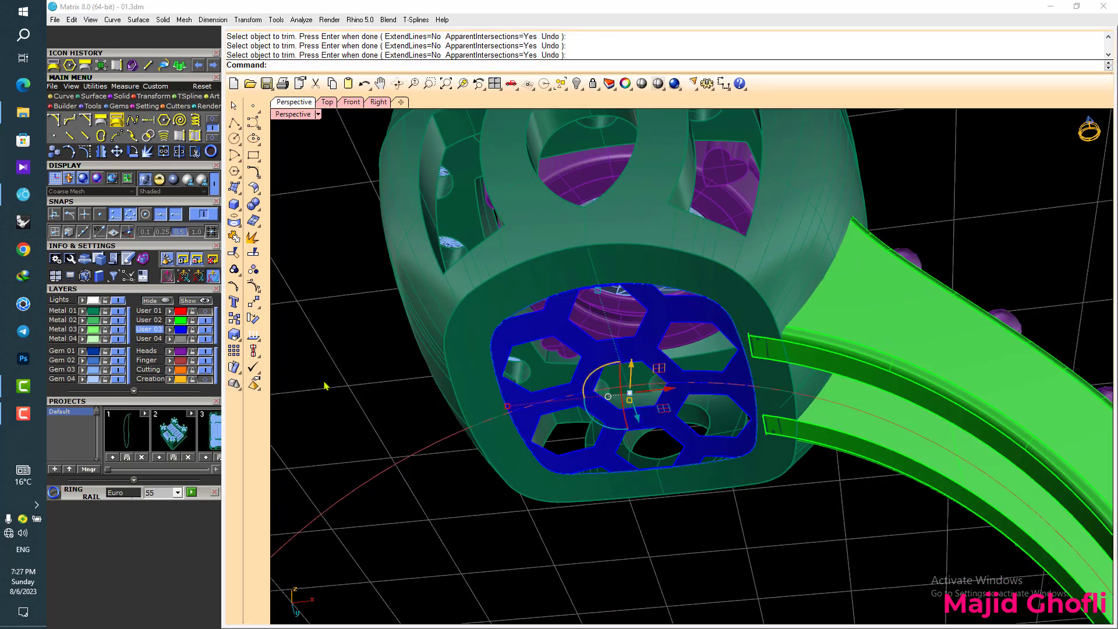
# - Offset the hexagon-patterned patch 0.6 mm as a solid, with the direction flipped up into the head
pyautogui.click(630, 367)
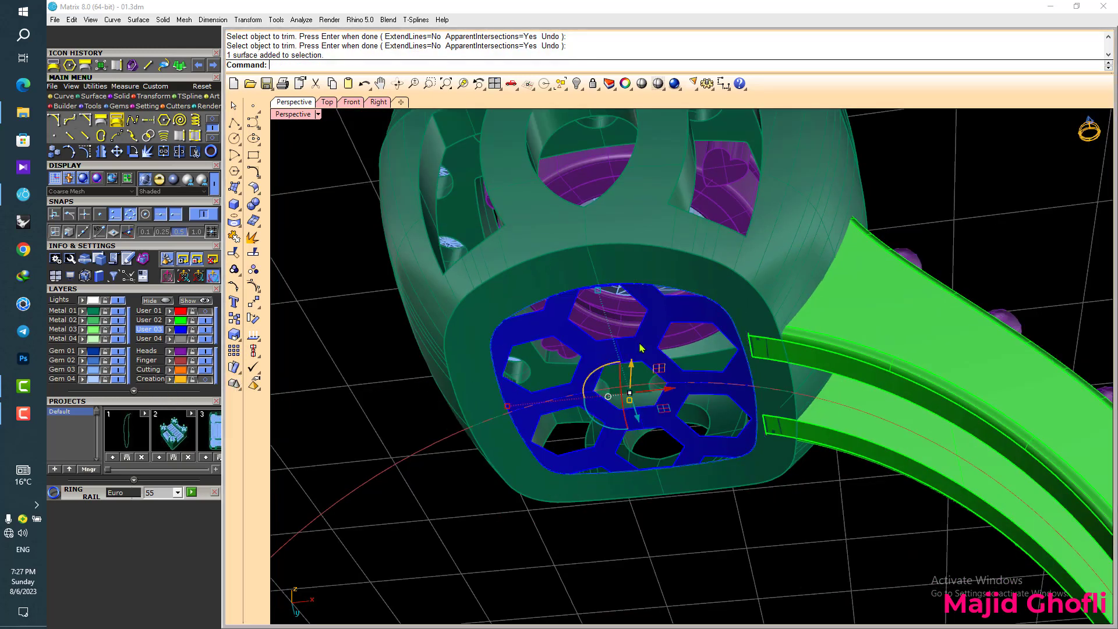
pyautogui.click(94, 97)
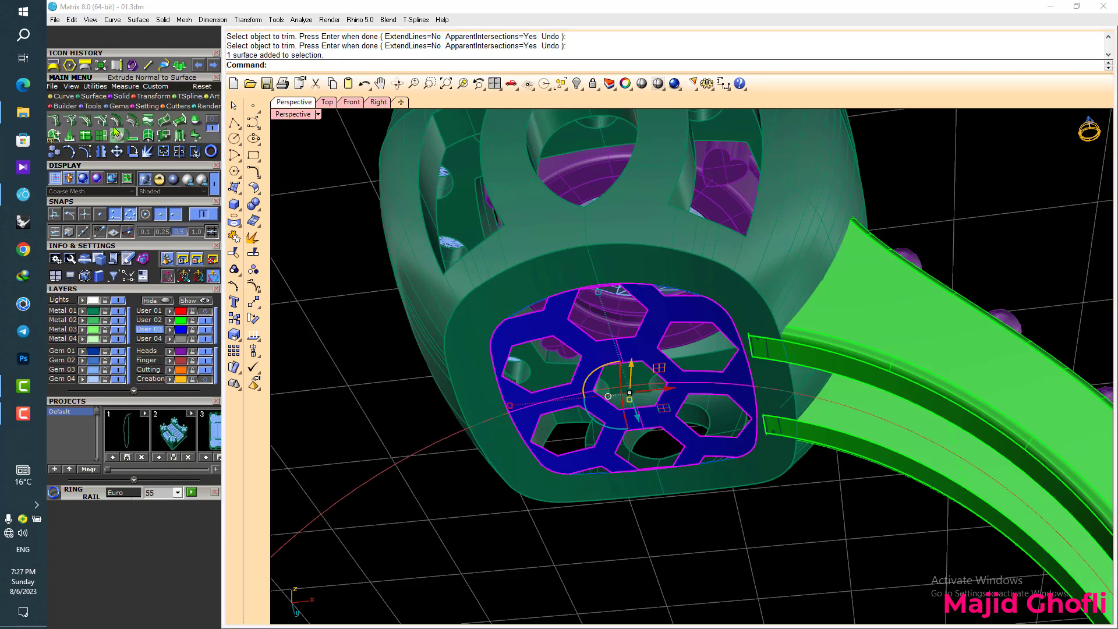
pyautogui.click(116, 121)
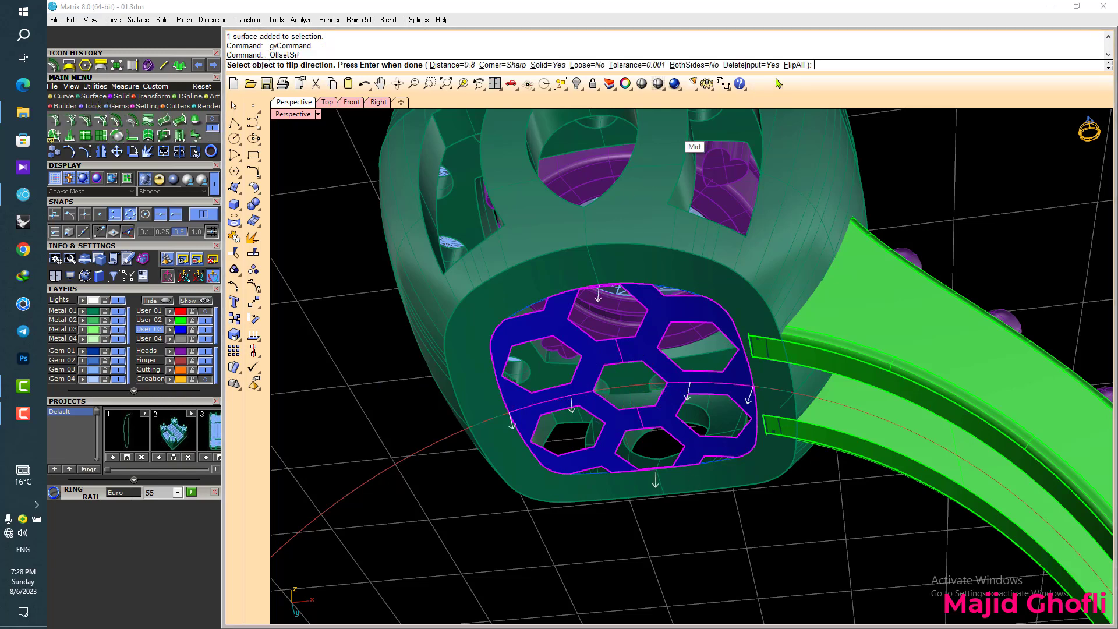
pyautogui.click(794, 64)
pyautogui.write('.6')
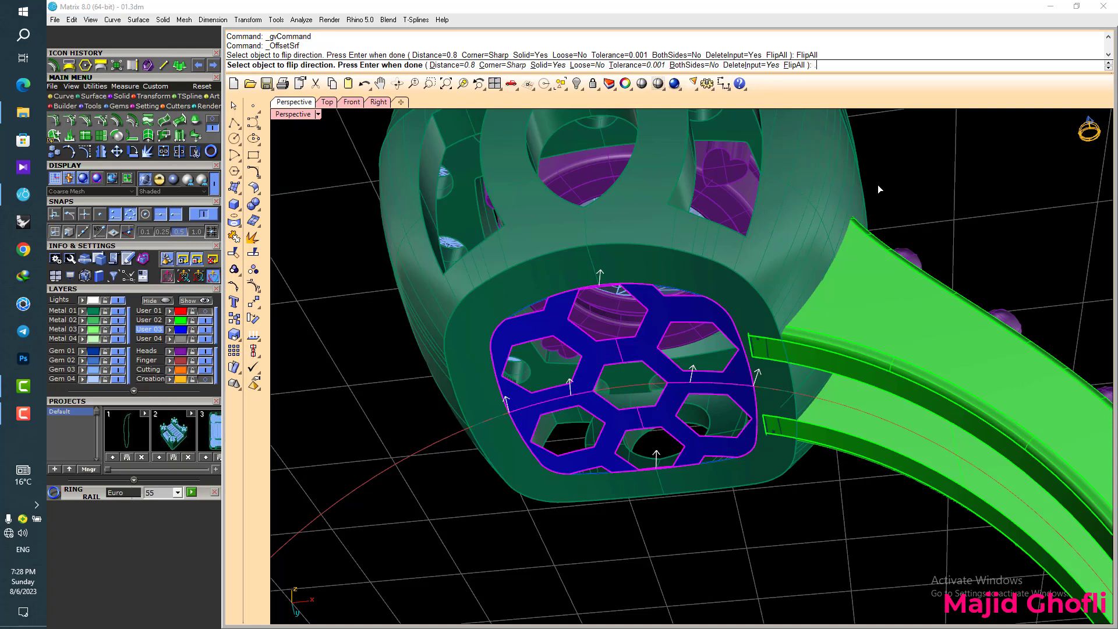
pyautogui.press('Return')
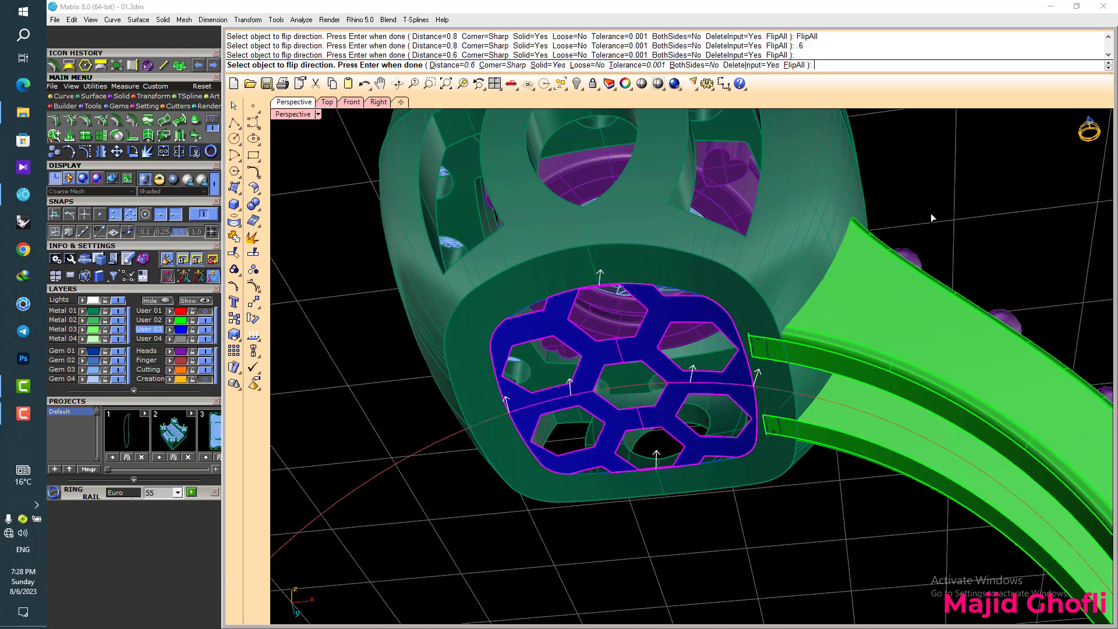
pyautogui.press('Return')
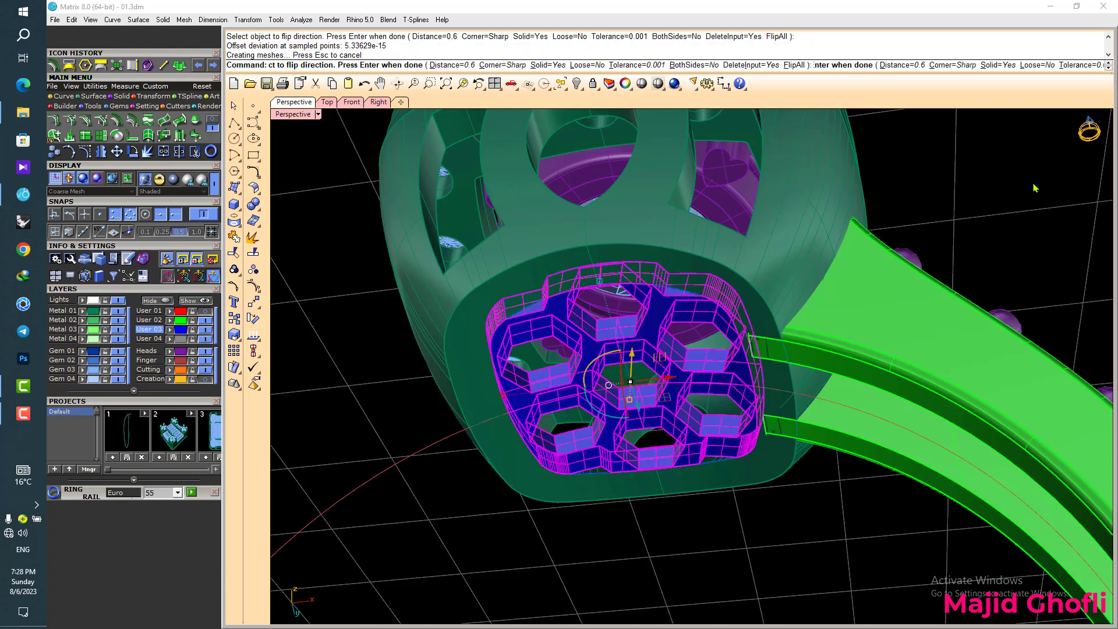
# - Hide the Metal 01 layer and draw a line across the channel at the shank's lower end
pyautogui.moveTo(706, 372); pyautogui.dragTo(686, 330, button='right')
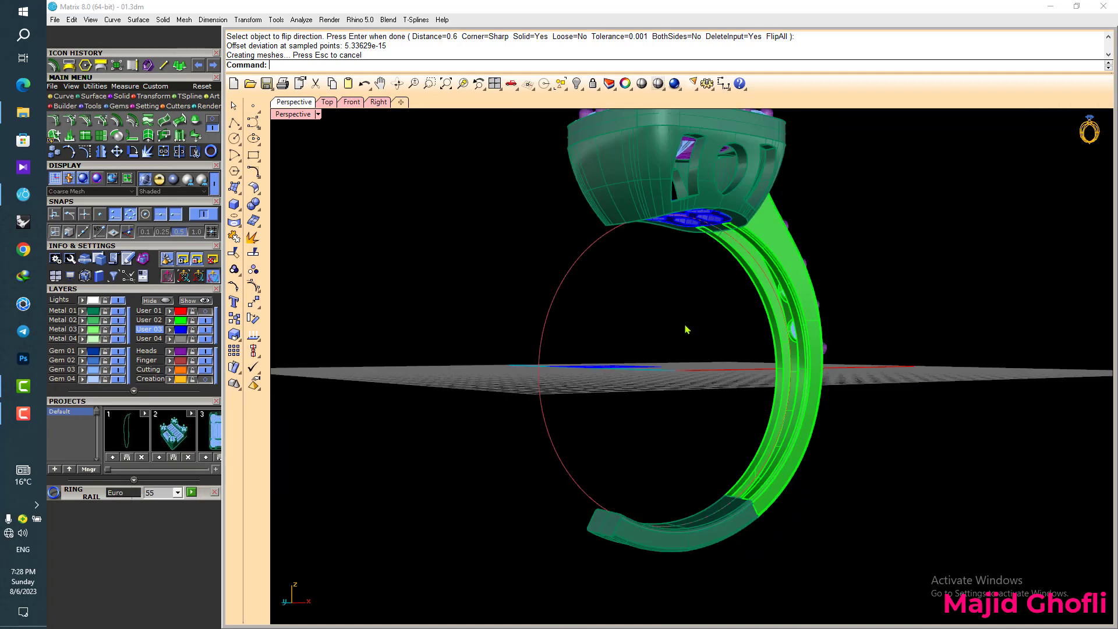
pyautogui.click(119, 311)
pyautogui.moveTo(362, 389); pyautogui.dragTo(643, 530, button='right')
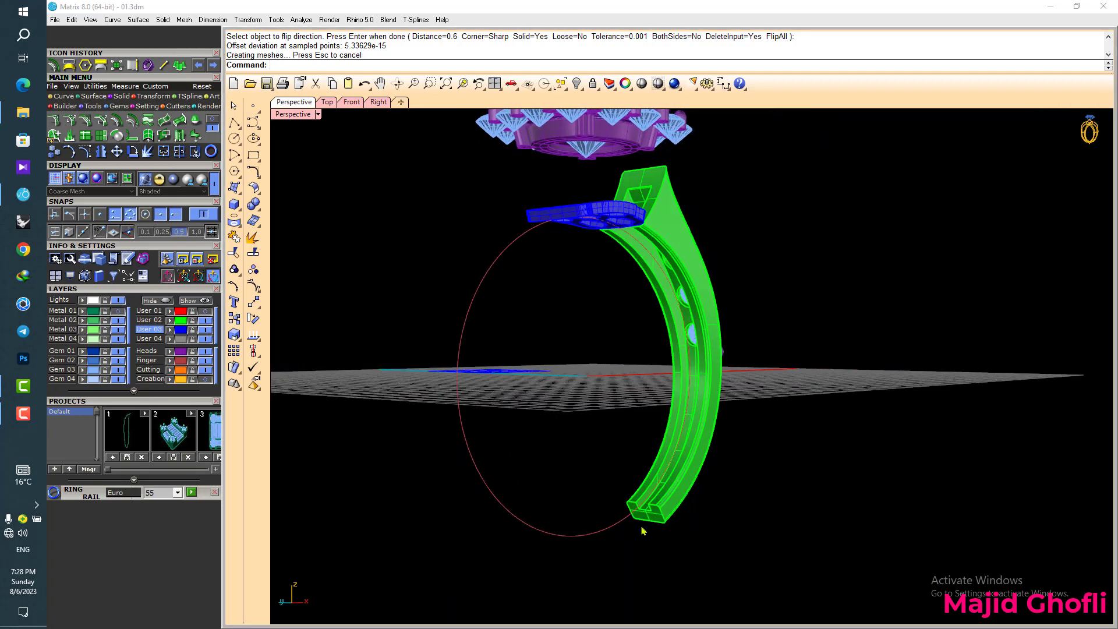
pyautogui.scroll(3, 650, 511)
pyautogui.click(163, 66)
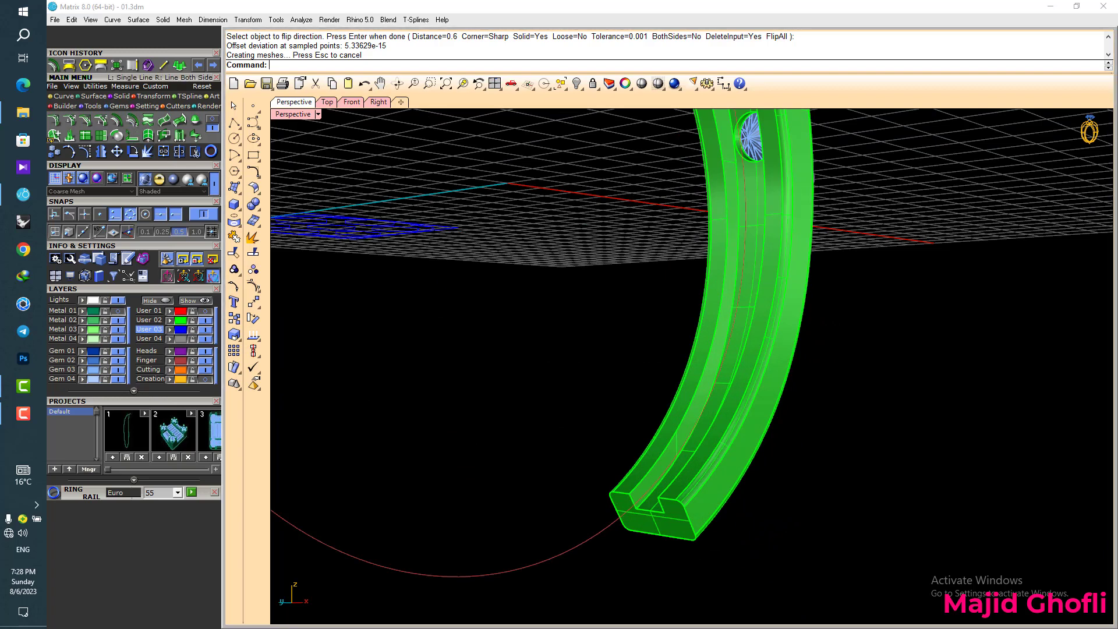
pyautogui.click(657, 499)
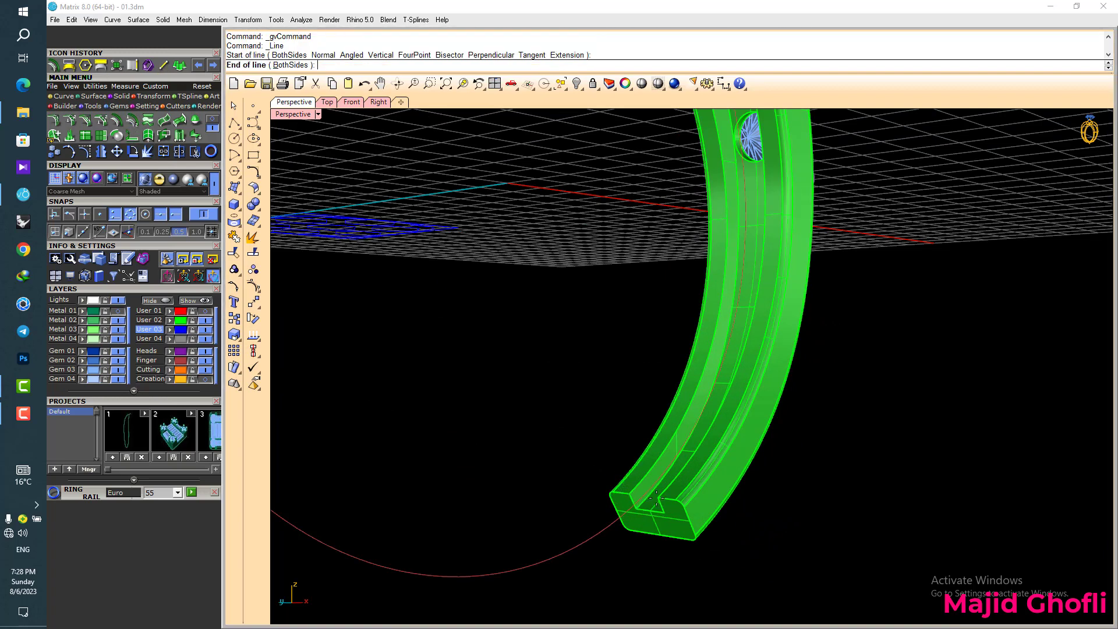
pyautogui.click(657, 497)
# - Duplicate the two long inner edges of the shank's channel as curves
pyautogui.click(133, 66)
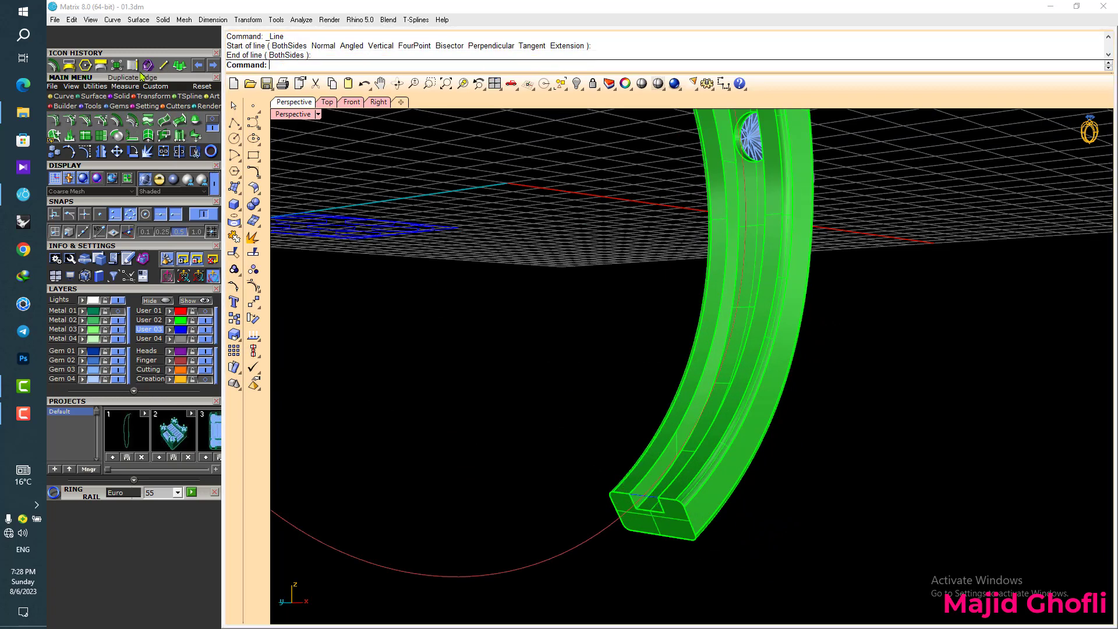
pyautogui.click(716, 326)
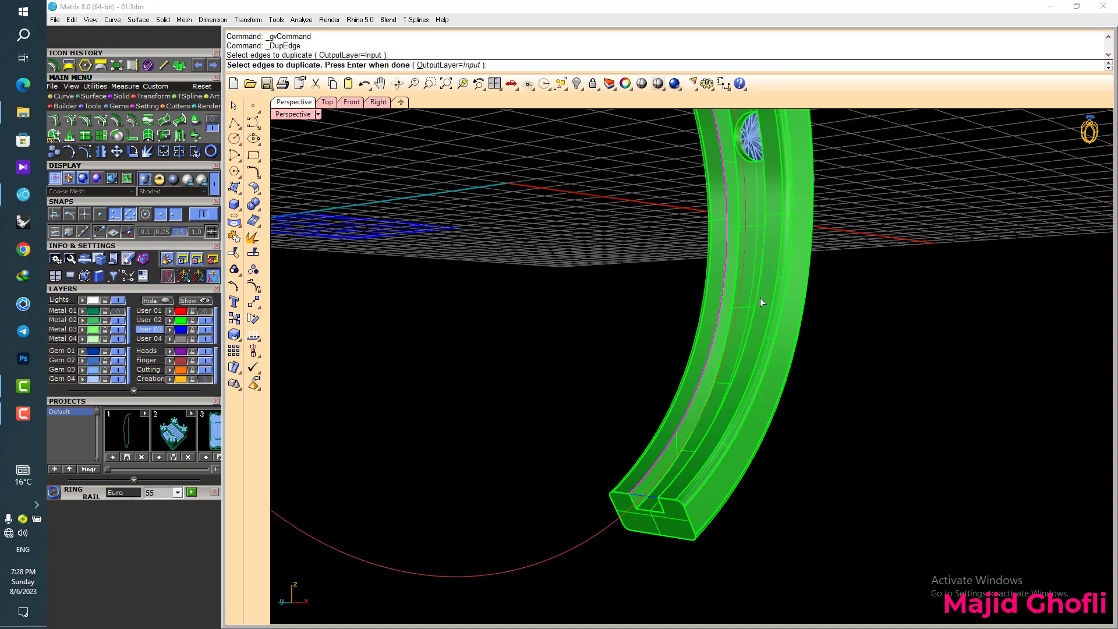
pyautogui.moveTo(760, 295); pyautogui.dragTo(712, 233, button='right')
pyautogui.press('Return')
# - Draw a line across the channel's upper end, connecting the ends of the two duplicated edge curves
pyautogui.scroll(5, 713, 233)
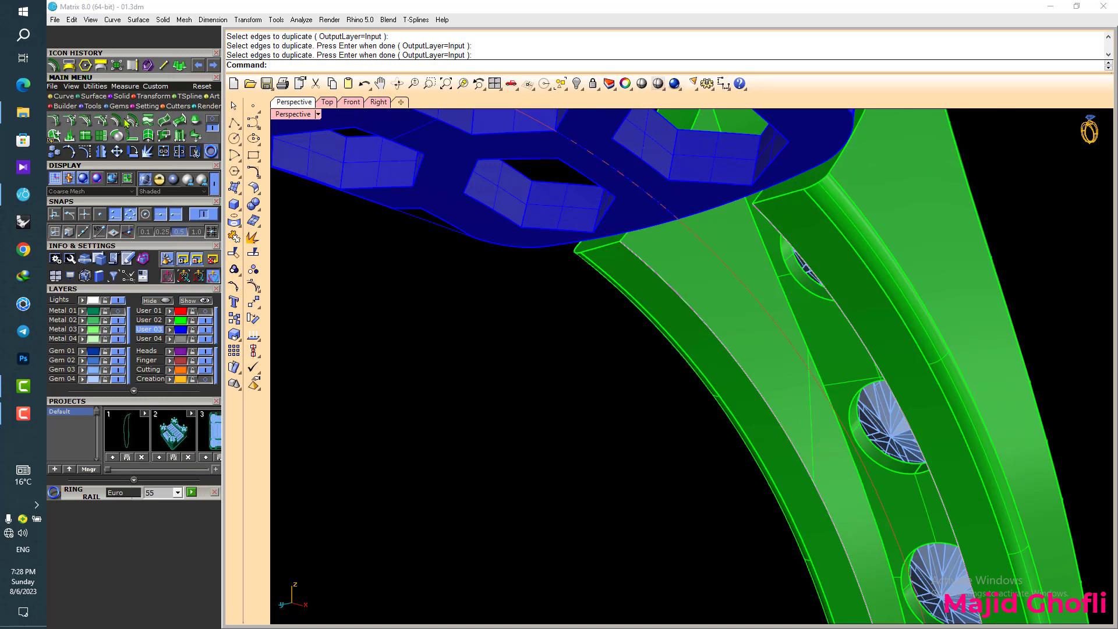
pyautogui.click(165, 68)
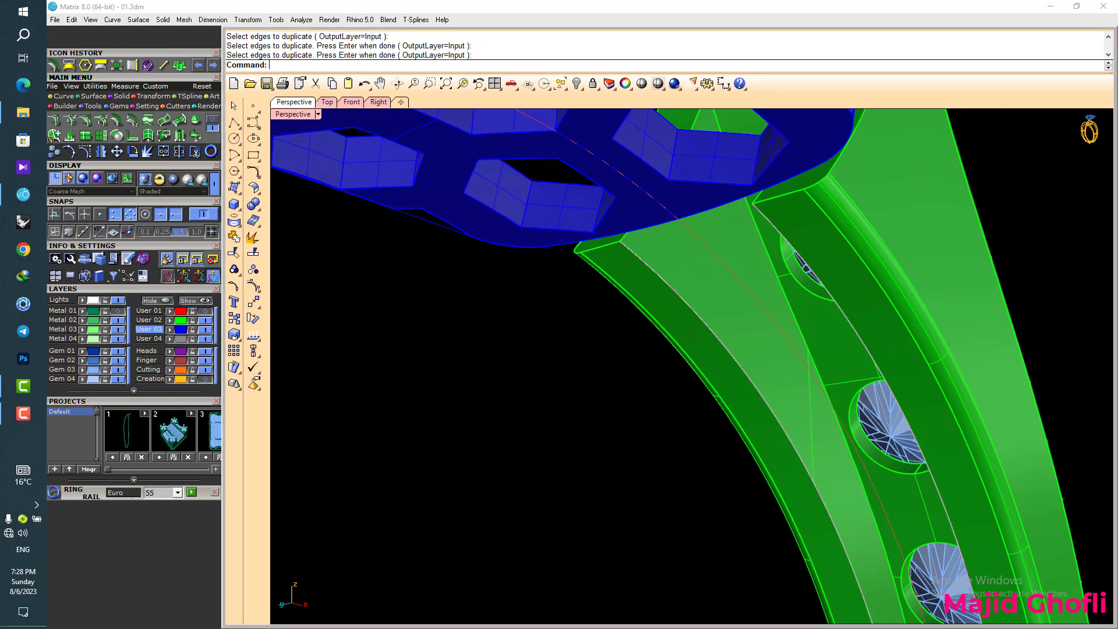
pyautogui.click(621, 240)
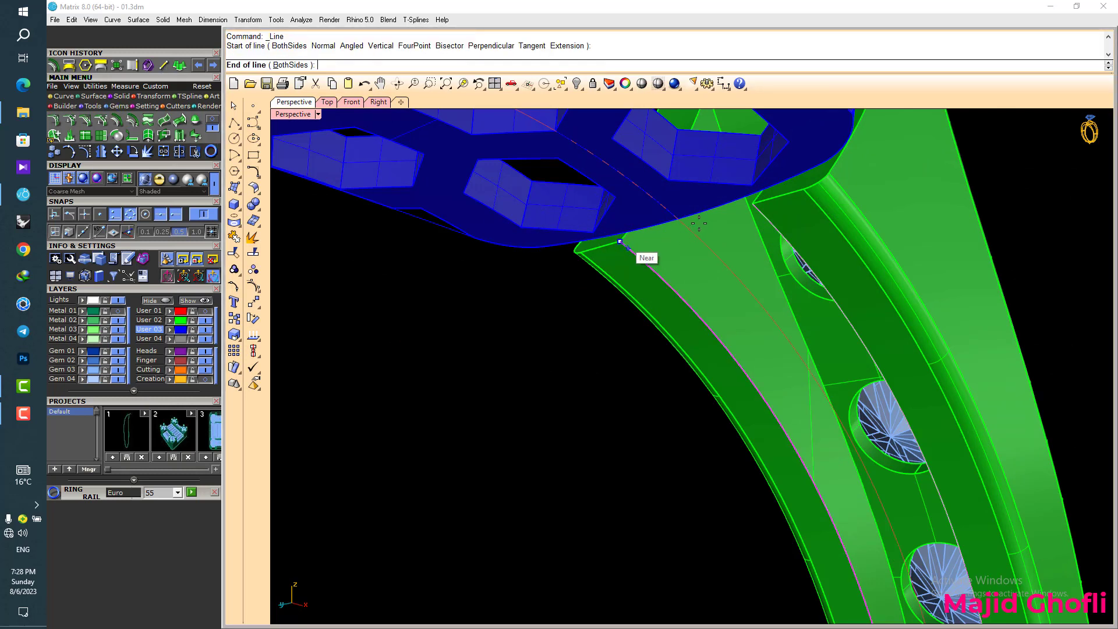
pyautogui.click(751, 203)
# - Join the two duplicated channel edges and the two end lines into one closed curve
pyautogui.keyDown('shift'); pyautogui.click(730, 210); pyautogui.keyUp('shift')
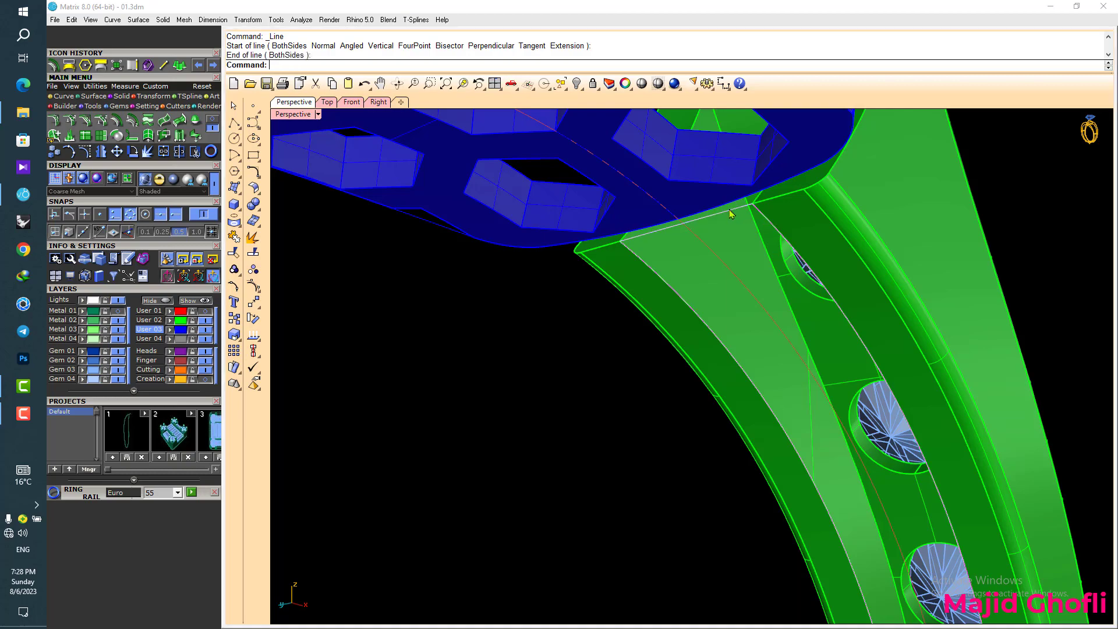
pyautogui.rightClick(628, 234)
pyautogui.scroll(-7, 627, 233)
pyautogui.scroll(-4, 627, 236)
pyautogui.moveTo(734, 273); pyautogui.dragTo(743, 299, button='right')
pyautogui.scroll(-6, 743, 299)
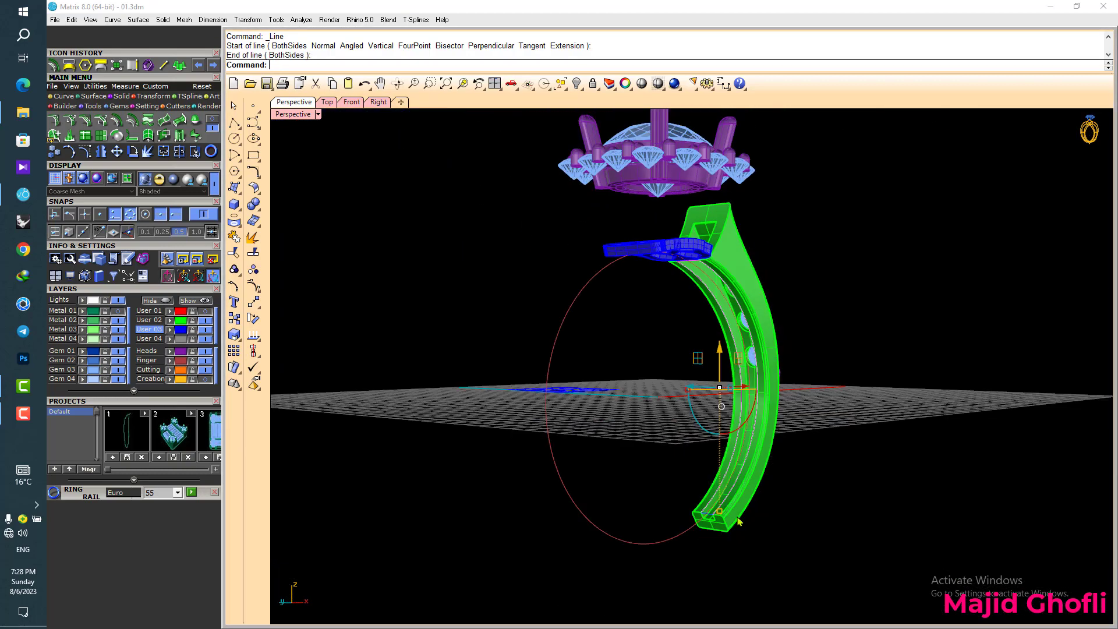
pyautogui.scroll(11, 735, 517)
pyautogui.click(664, 478)
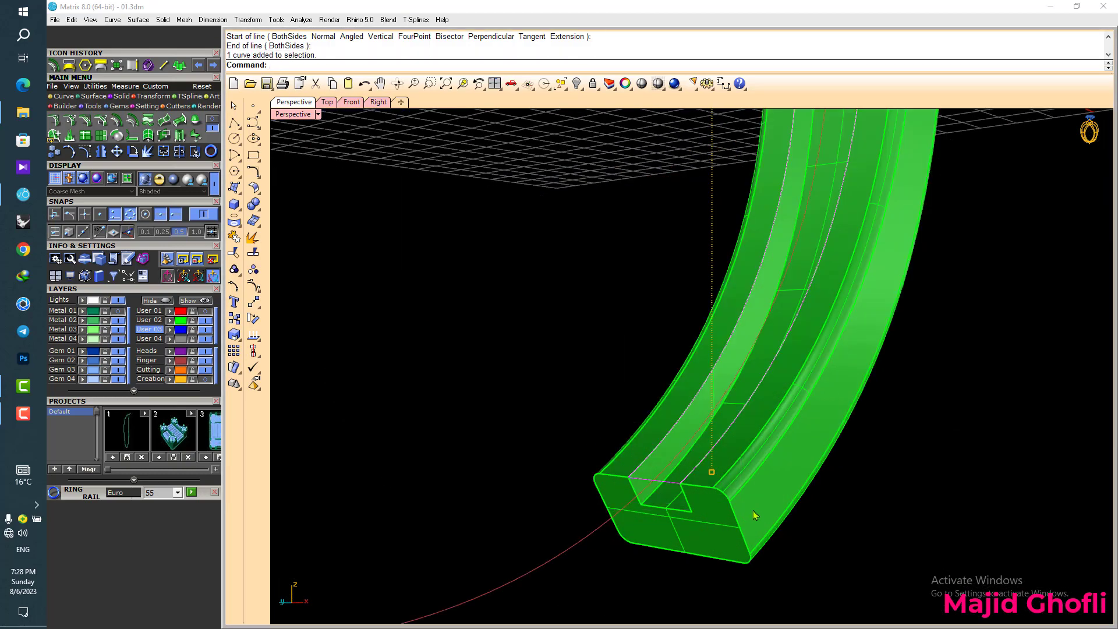
pyautogui.hotkey('ctrl', 'j')
# - Extrude the ring rail circle straight to both sides as an open surface wider than the shank
pyautogui.scroll(-12, 636, 362)
pyautogui.moveTo(780, 387); pyautogui.dragTo(720, 433, button='right')
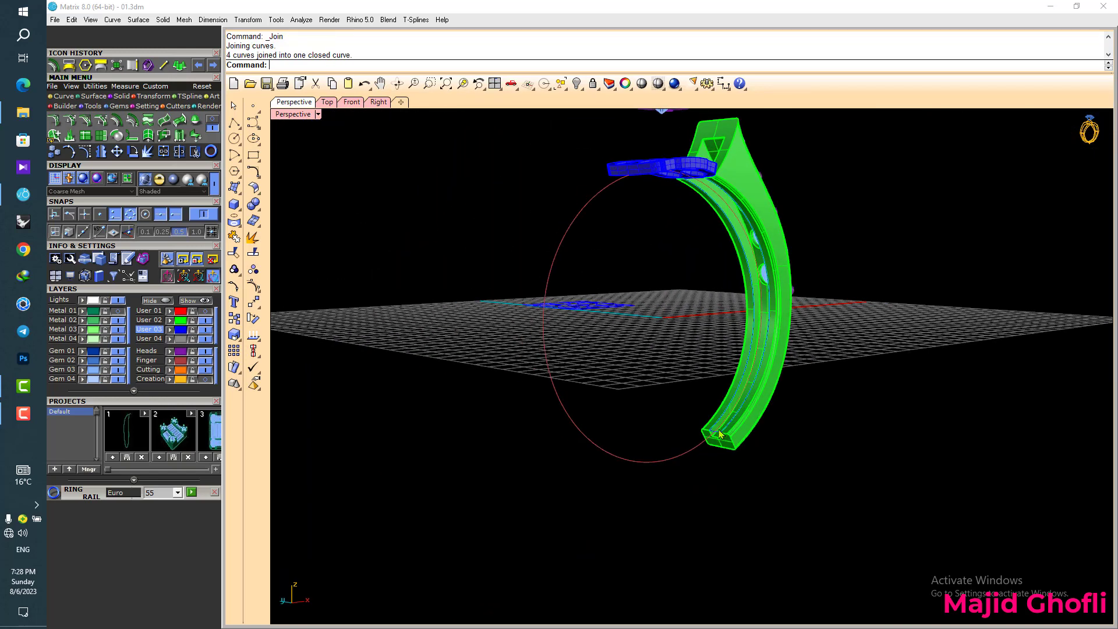
pyautogui.click(678, 457)
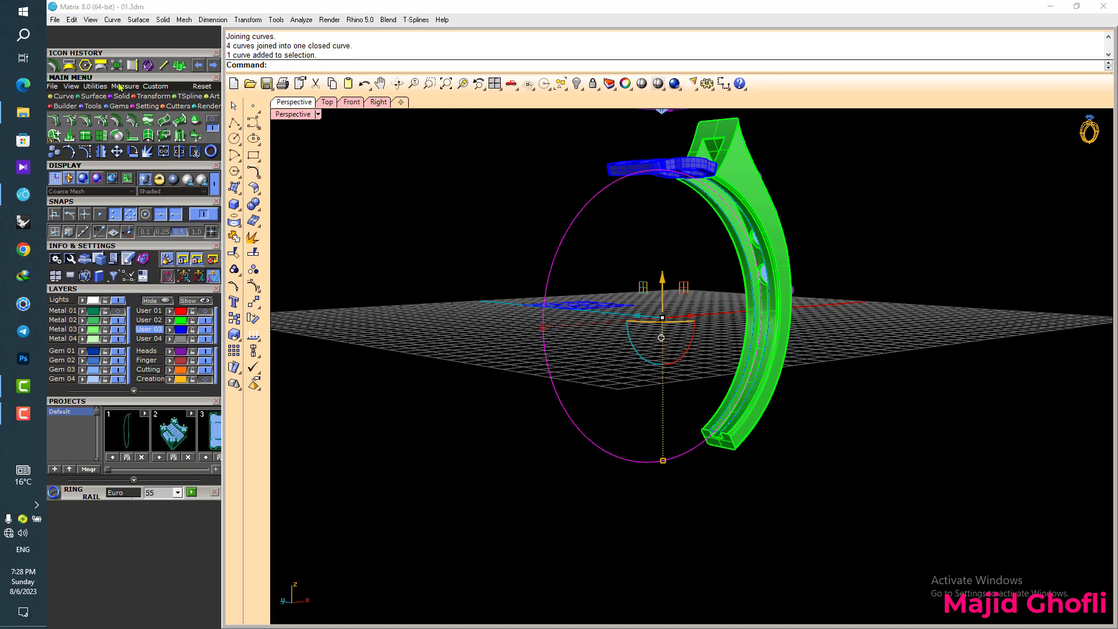
pyautogui.click(178, 66)
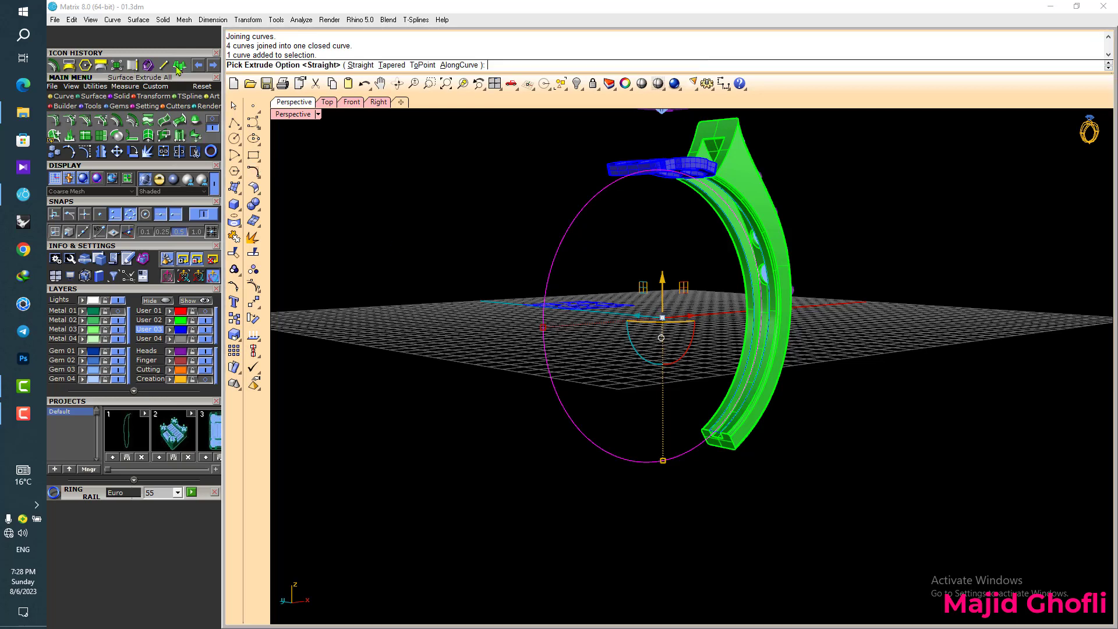
pyautogui.click(355, 65)
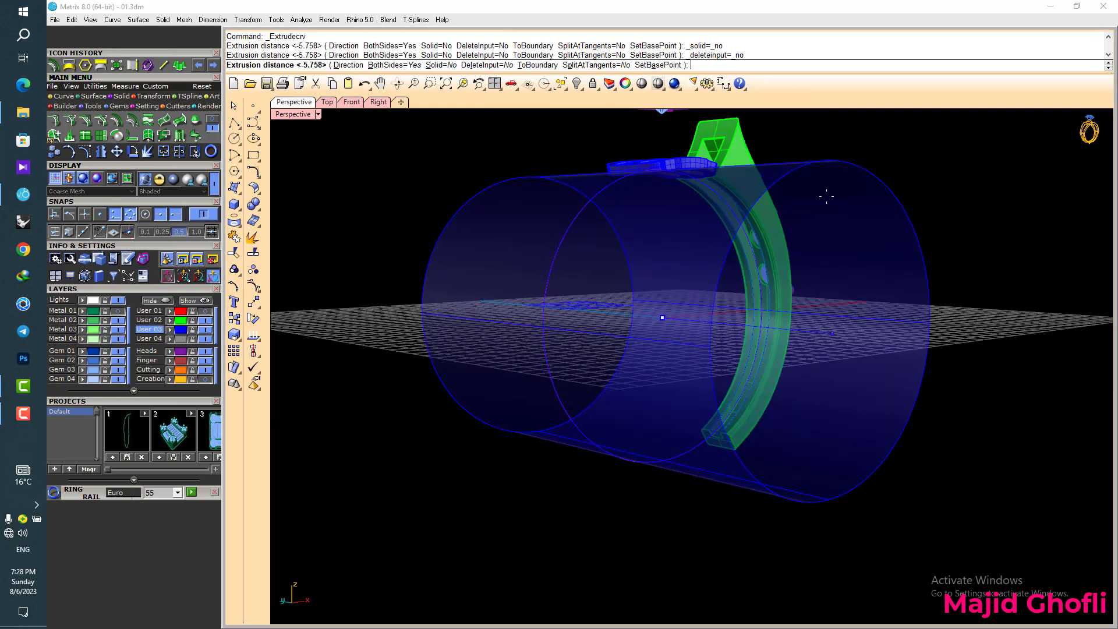
pyautogui.click(764, 130)
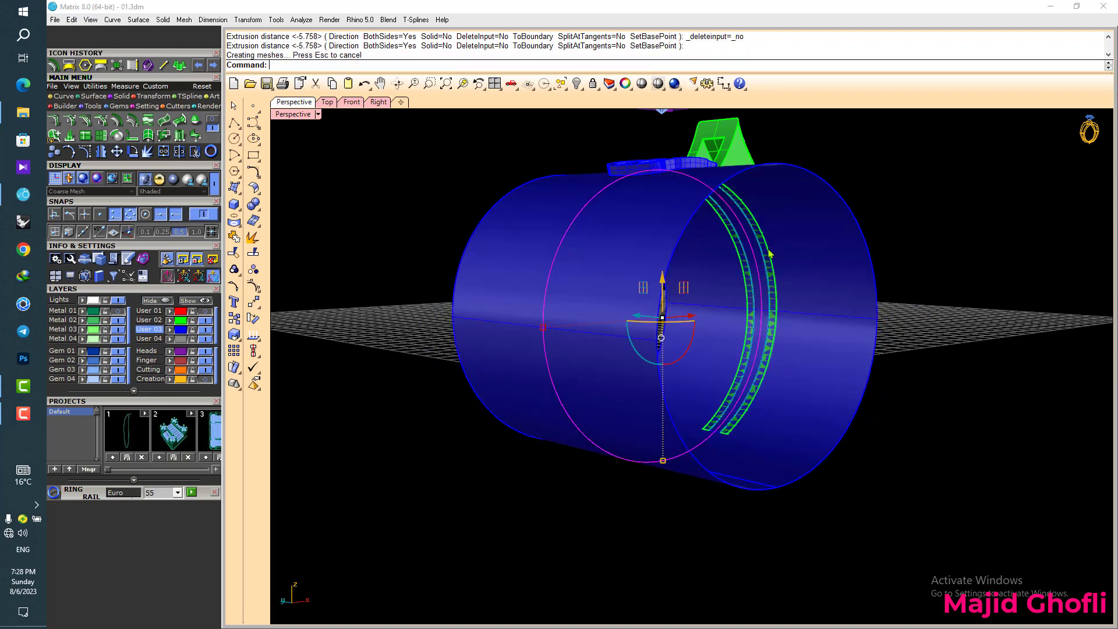
pyautogui.click(1017, 193)
# - Trim the extruded cylinder with the closed channel outline, keeping only the strip inside the shank's channel
pyautogui.scroll(3, 814, 298)
pyautogui.click(764, 268)
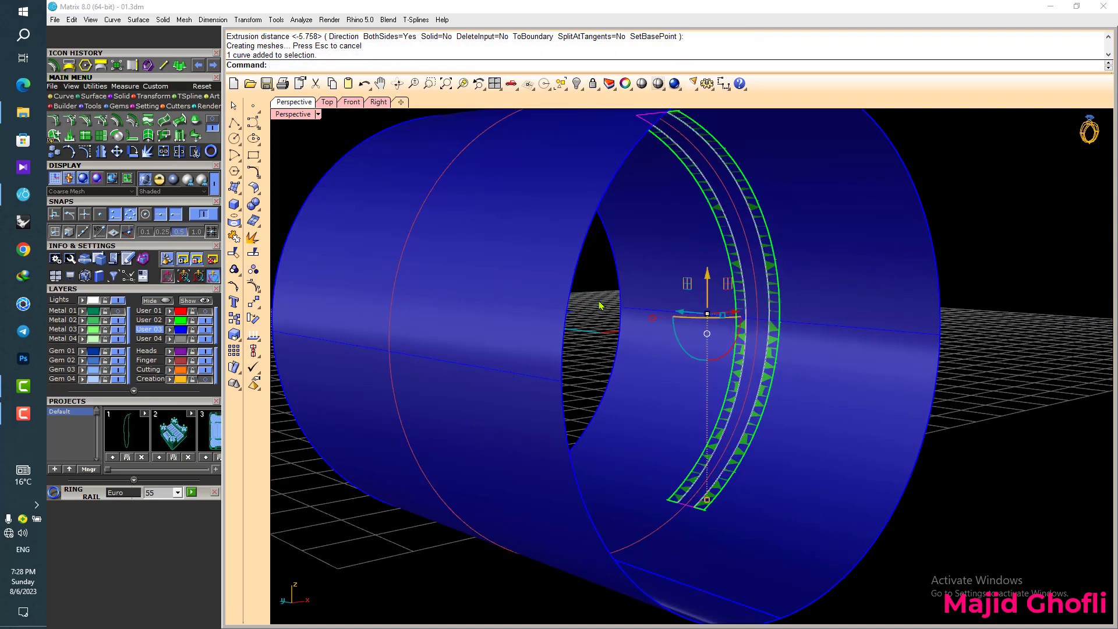
pyautogui.click(195, 152)
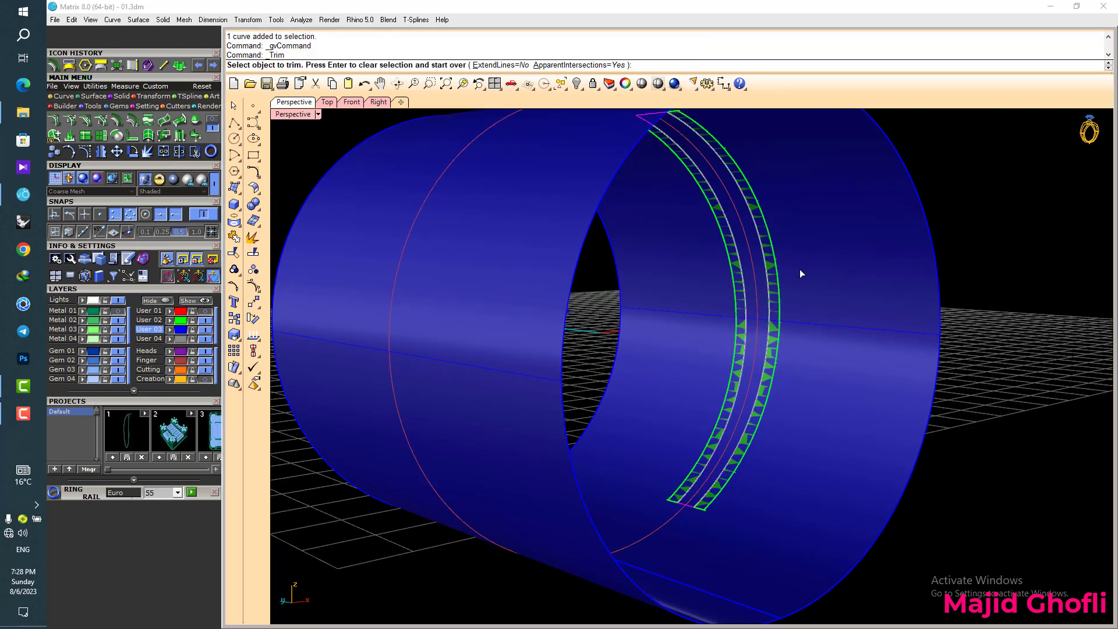
pyautogui.click(799, 269)
pyautogui.moveTo(836, 349); pyautogui.dragTo(860, 331, button='right')
pyautogui.click(677, 271)
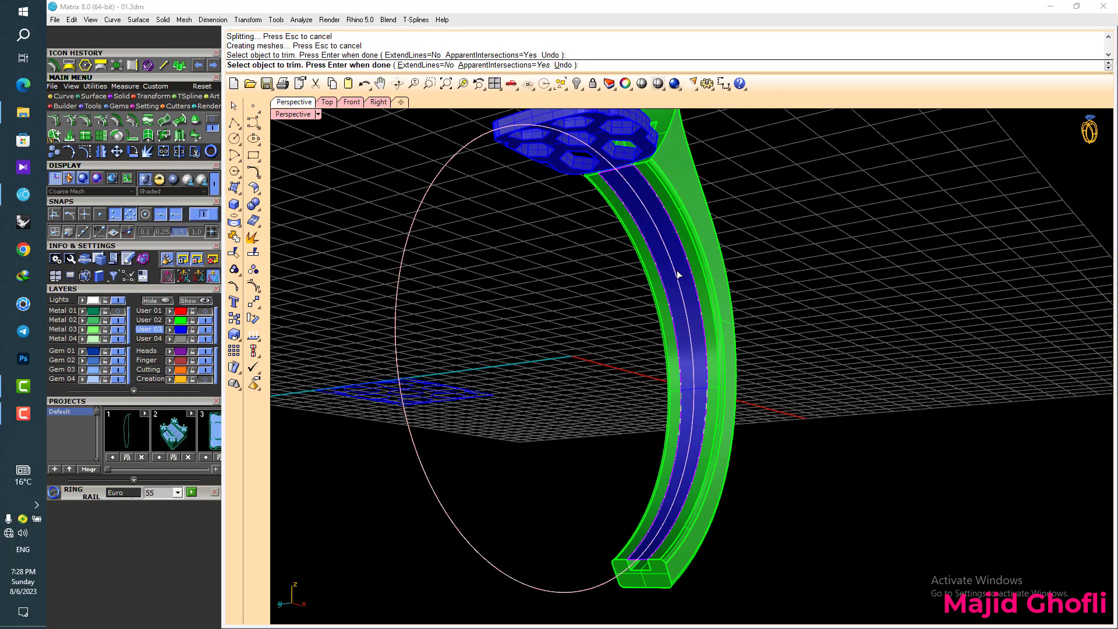
pyautogui.click(766, 254)
pyautogui.rightClick(700, 280)
# - Shrink the trimmed strip surface in the shank's channel to its trimmed edges
pyautogui.click(682, 272)
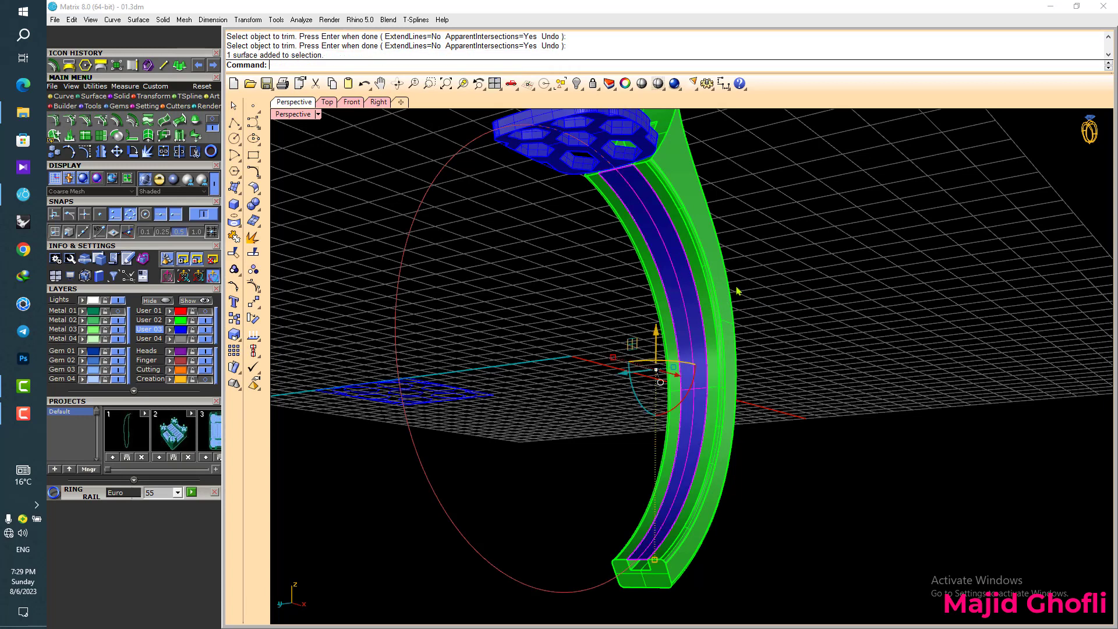
pyautogui.scroll(-4, 736, 292)
pyautogui.moveTo(819, 330); pyautogui.dragTo(699, 346, button='right')
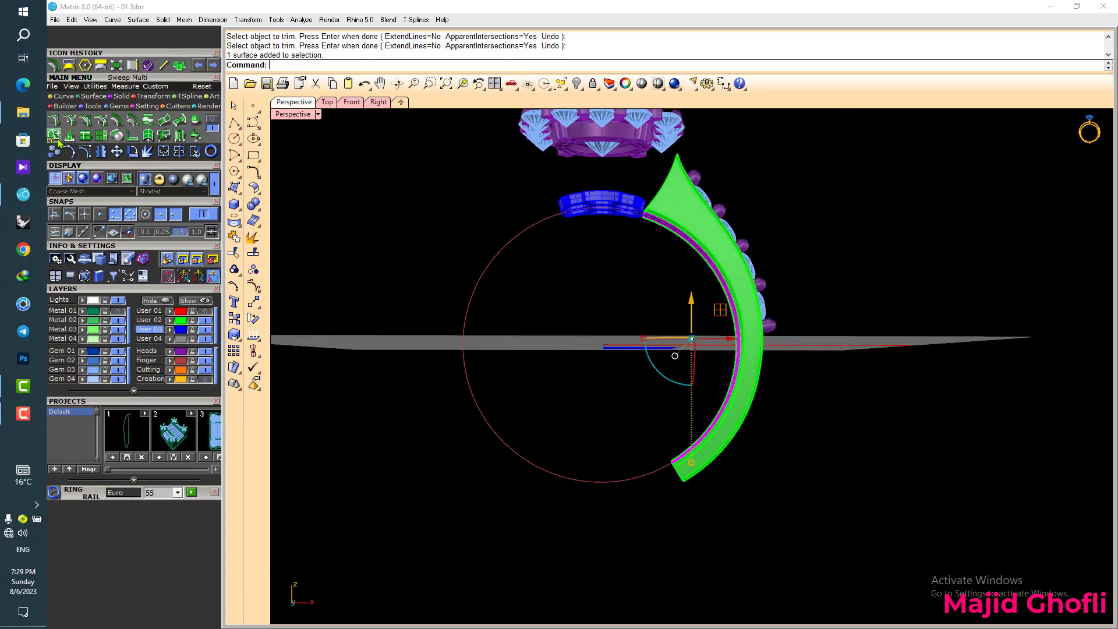
pyautogui.click(213, 126)
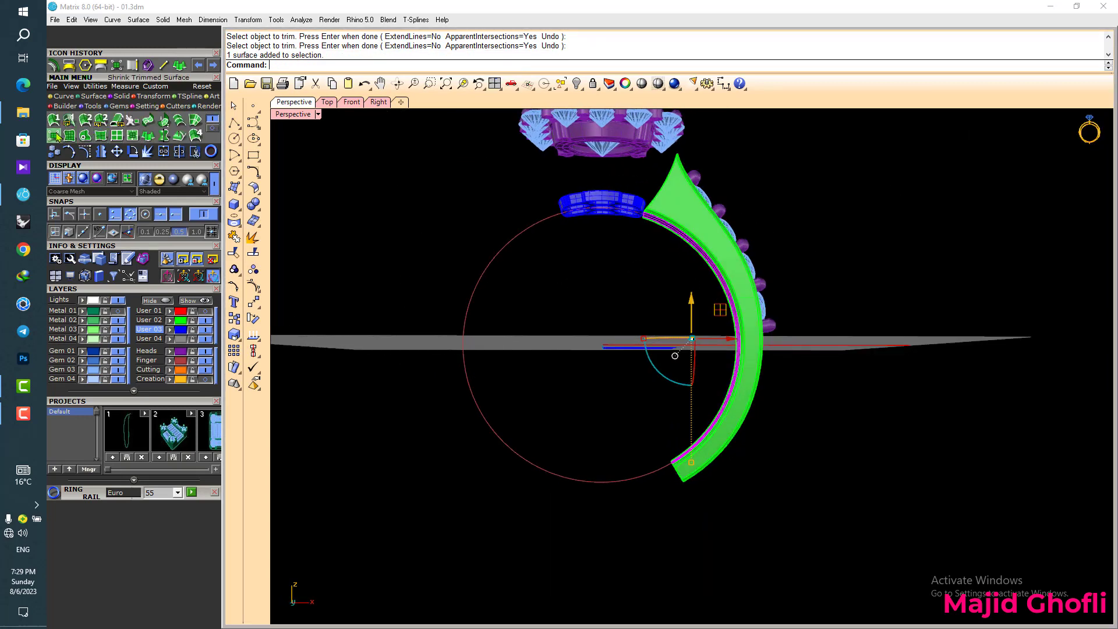
pyautogui.click(55, 135)
# - Create UV curves from the channel strip and move them in the Top view beside the flat hexagon layout
pyautogui.moveTo(571, 291); pyautogui.dragTo(715, 311, button='right')
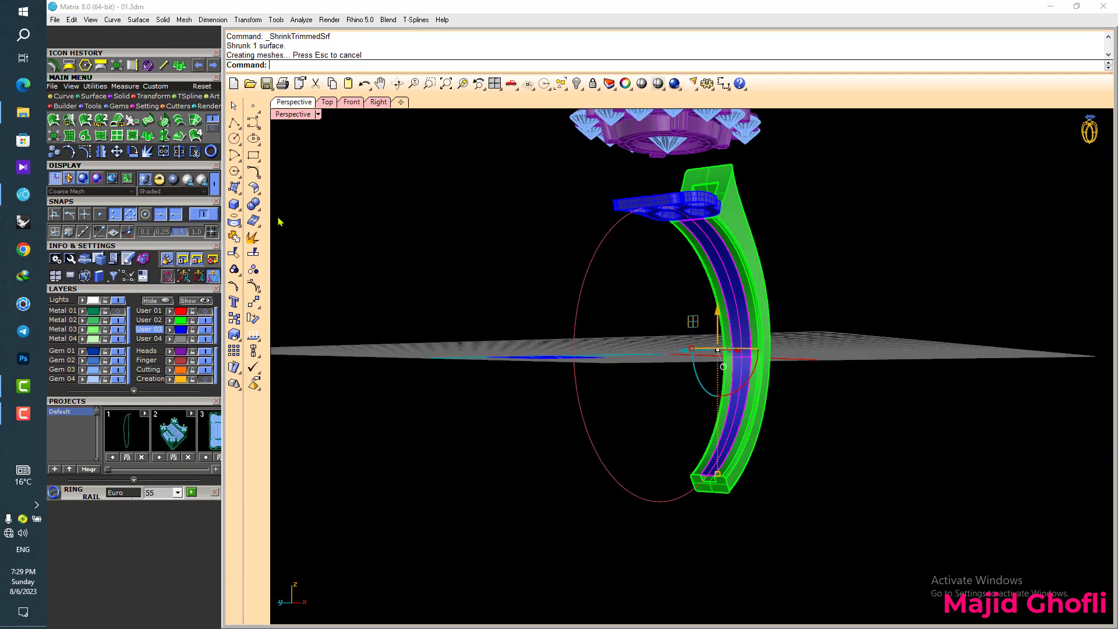
pyautogui.click(103, 67)
pyautogui.rightClick(465, 253)
pyautogui.doubleClick(296, 115)
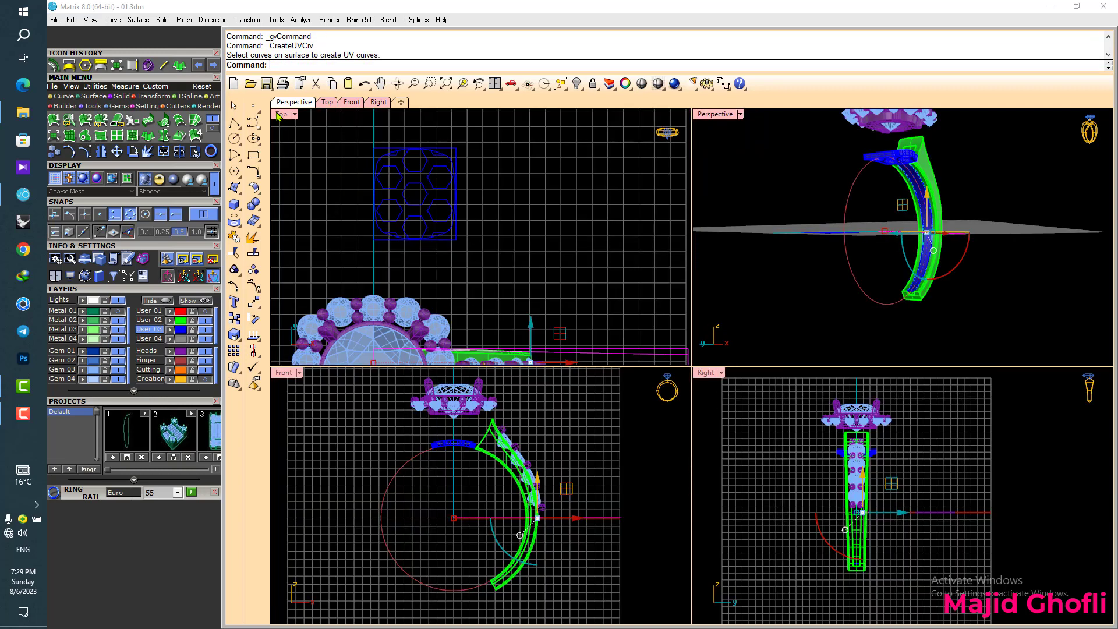
pyautogui.doubleClick(285, 115)
pyautogui.scroll(-8, 507, 253)
pyautogui.moveTo(636, 289); pyautogui.dragTo(559, 306, button='right')
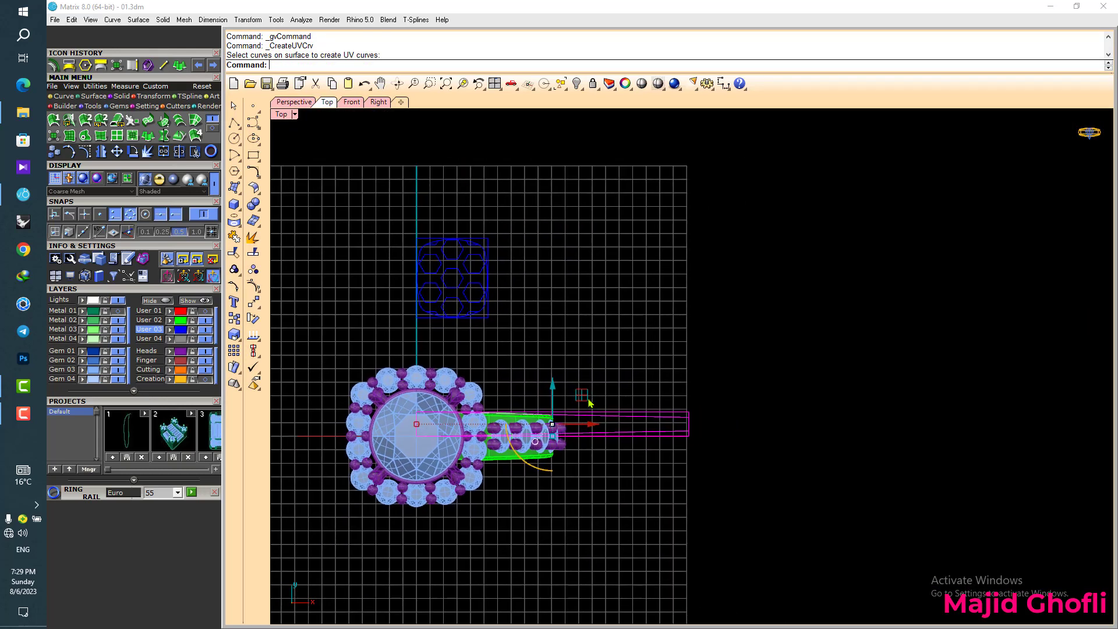
pyautogui.moveTo(587, 398); pyautogui.dragTo(687, 245)
pyautogui.scroll(4, 687, 246)
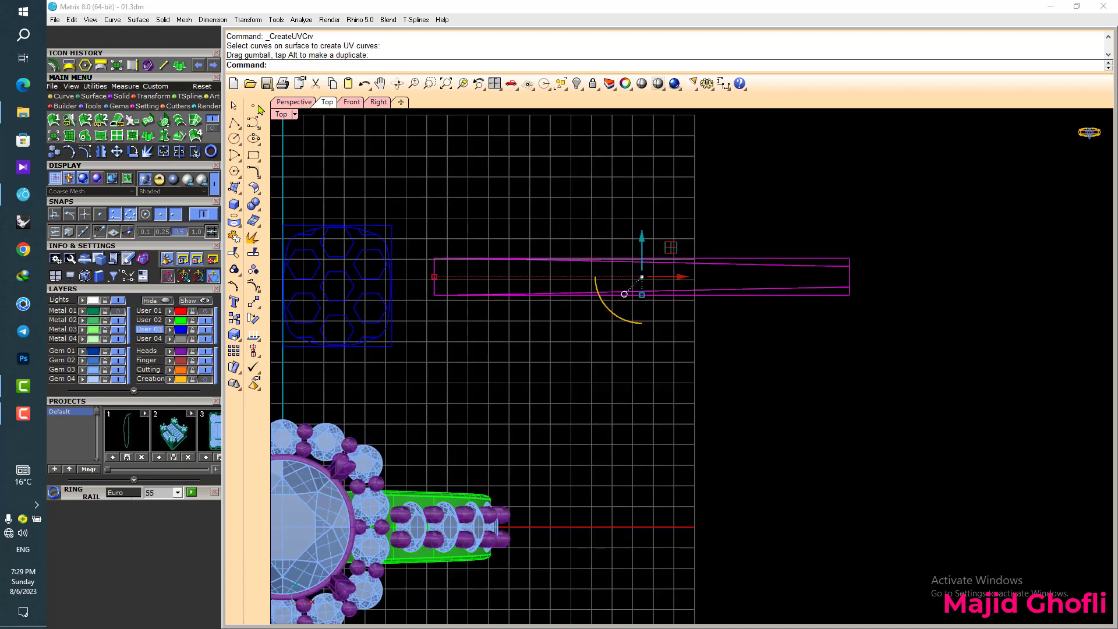
# - Draw a lengthwise centre line through the flat UV outline, starting at the midpoint of its wider end
pyautogui.click(163, 65)
pyautogui.click(434, 276)
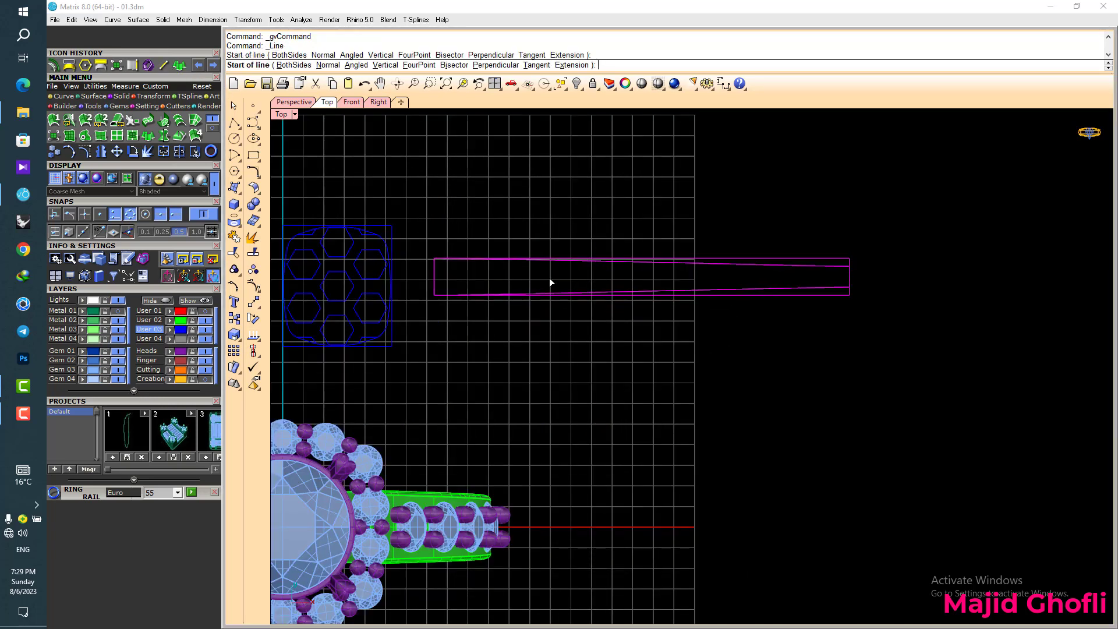
pyautogui.click(834, 272)
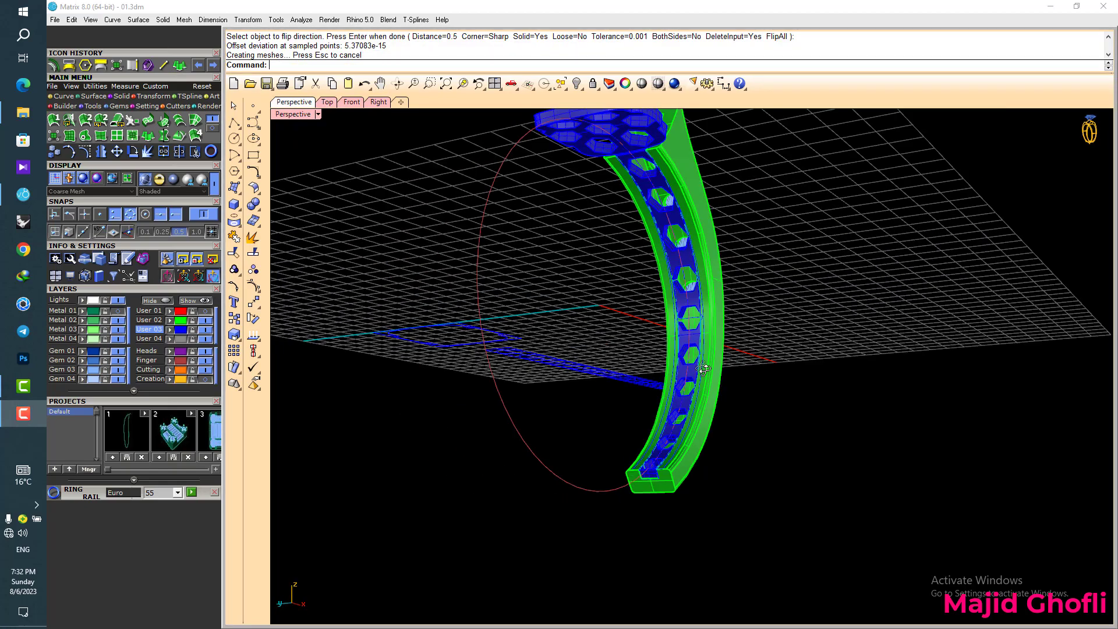
# - Group the hexagon panel pieces in the shank's channel, excluding the head panel and the flat layout curves
pyautogui.moveTo(702, 369); pyautogui.dragTo(709, 391, button='right')
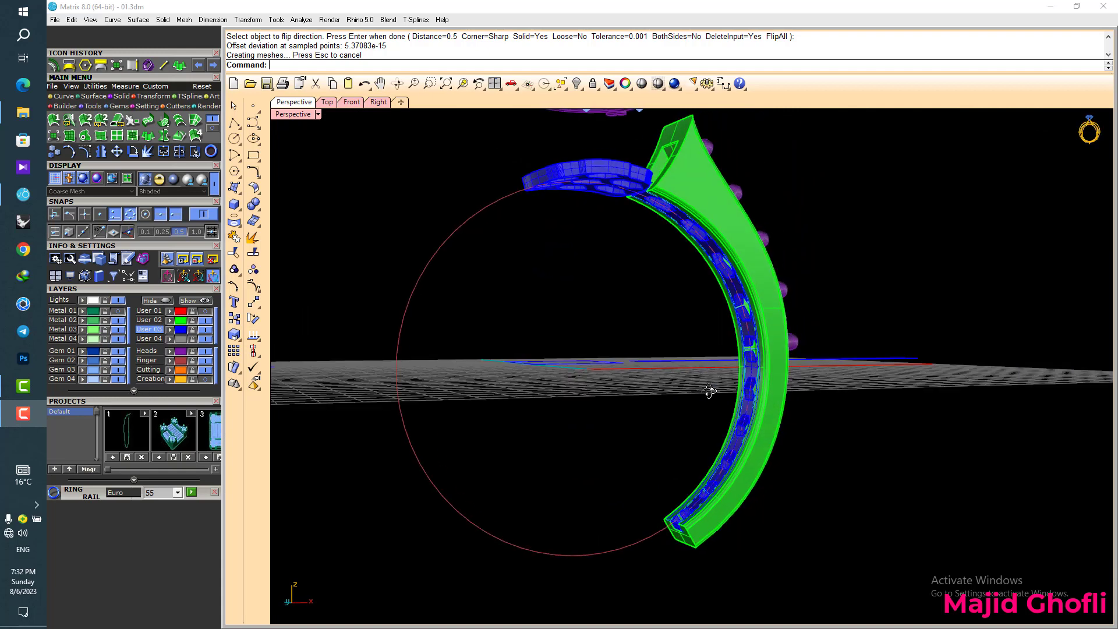
pyautogui.rightClick(169, 329)
pyautogui.moveTo(487, 366); pyautogui.dragTo(463, 368, button='right')
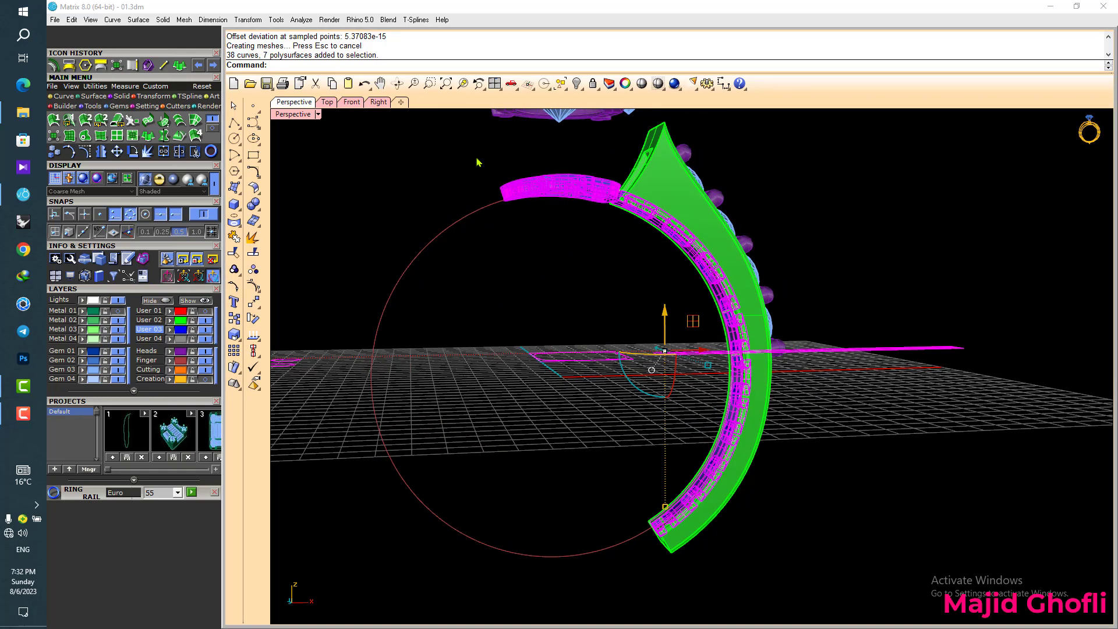
pyautogui.keyDown('ctrl'); pyautogui.moveTo(483, 239); pyautogui.dragTo(483, 242); pyautogui.keyUp('ctrl')
pyautogui.moveTo(482, 242); pyautogui.dragTo(484, 378, button='right')
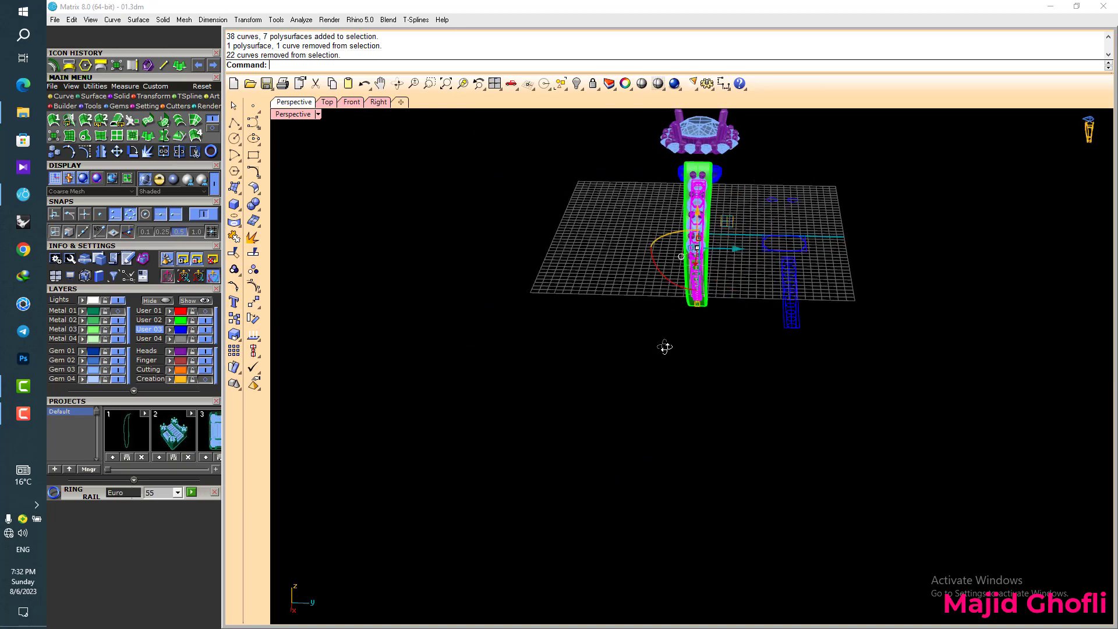
pyautogui.moveTo(664, 347); pyautogui.dragTo(681, 321, button='right')
pyautogui.scroll(-7, 604, 246)
pyautogui.click(687, 327)
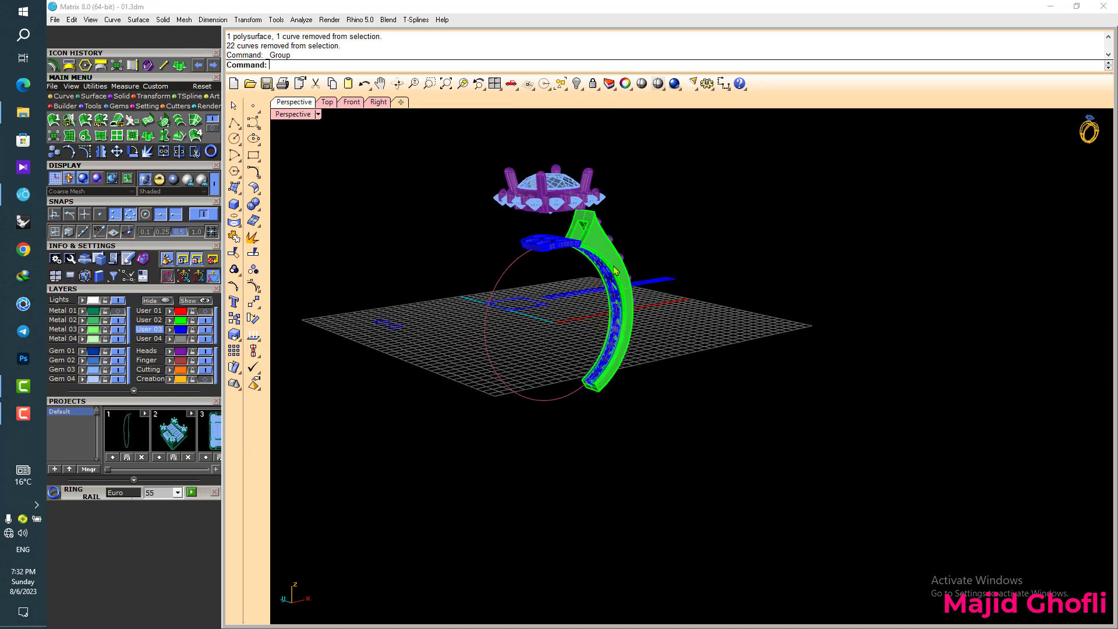
# - Turn on the Metal 01 layer to show the ring's head and lower shank with the other parts
pyautogui.scroll(4, 607, 252)
pyautogui.moveTo(606, 252); pyautogui.dragTo(486, 300, button='right')
pyautogui.click(123, 312)
pyautogui.scroll(4, 582, 279)
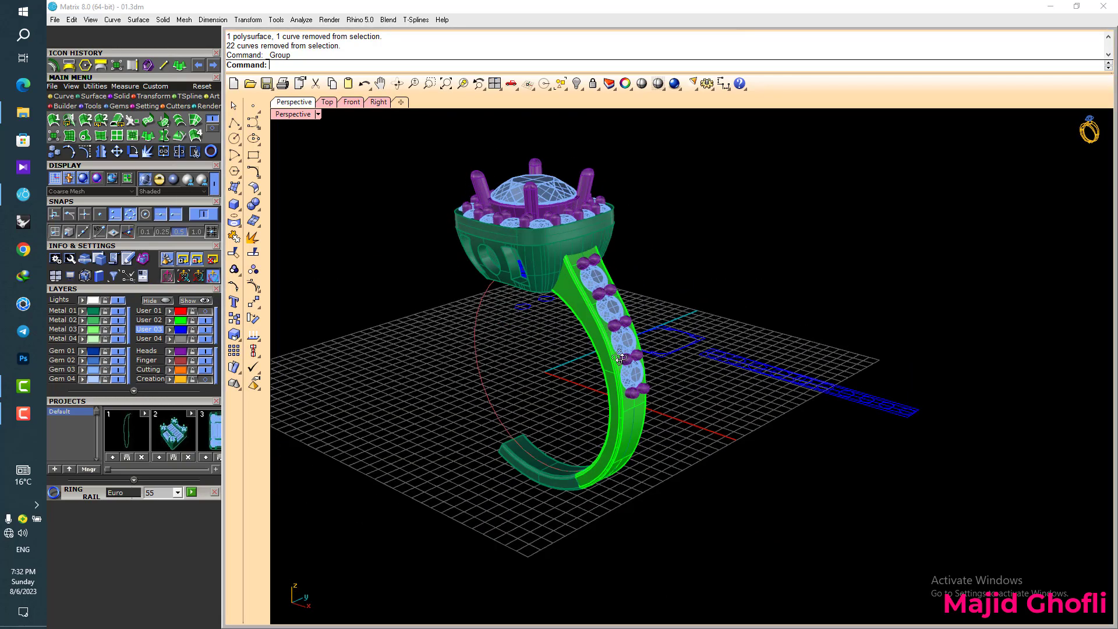
# - Mirror the side shank with its gems, prongs and hexagon channel panel across the Y axis
pyautogui.click(586, 276)
pyautogui.keyDown('shift'); pyautogui.click(601, 283); pyautogui.keyUp('shift')
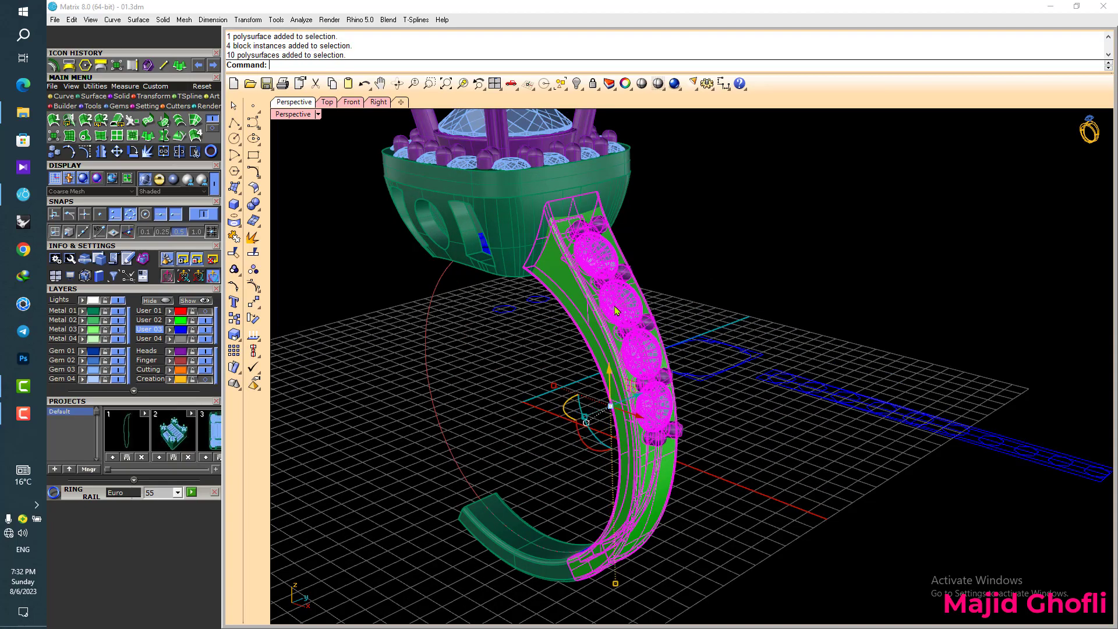
pyautogui.moveTo(585, 424); pyautogui.dragTo(732, 431, button='right')
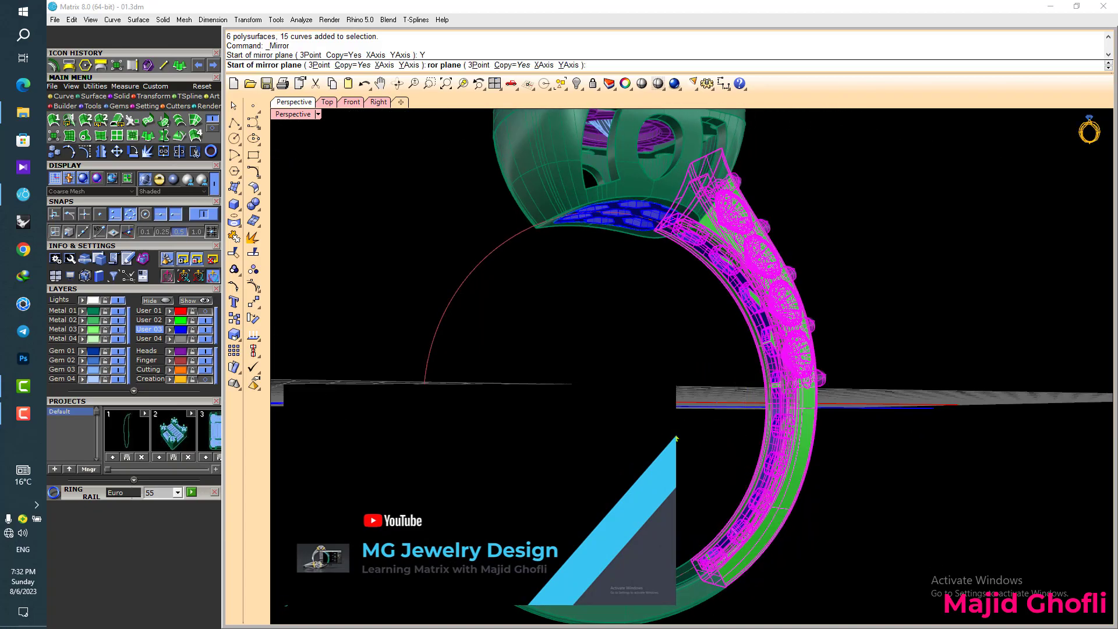
pyautogui.scroll(-4, 669, 434)
pyautogui.click(648, 412)
# - Delete the flat hexagon layout curves beside the ring and all remaining curves in the model
pyautogui.moveTo(649, 412); pyautogui.dragTo(682, 478, button='right')
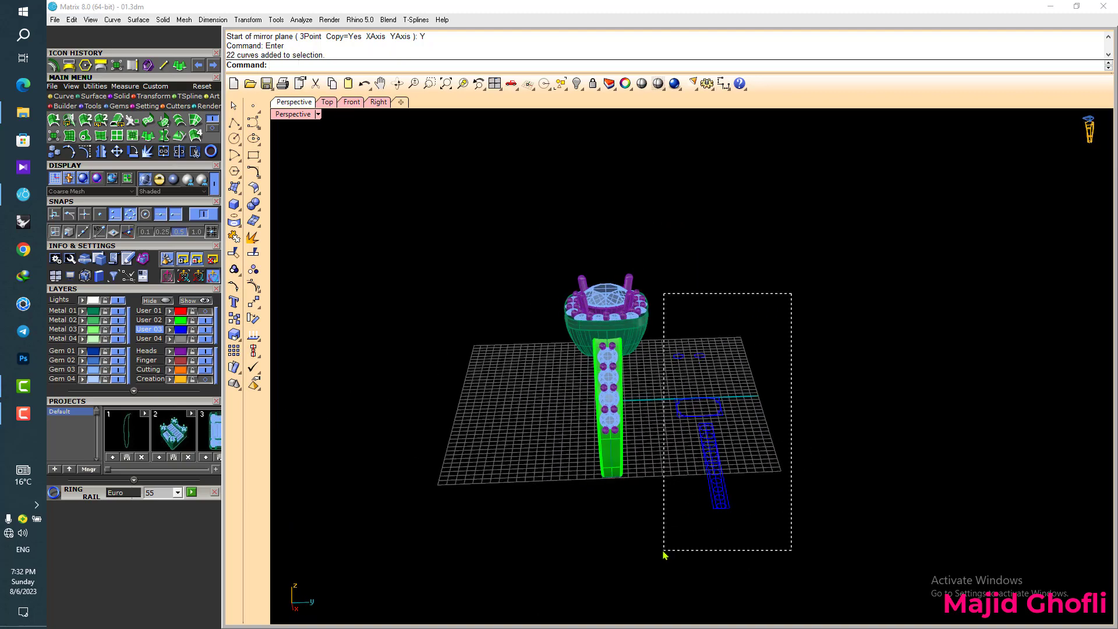
pyautogui.moveTo(558, 385); pyautogui.dragTo(645, 420, button='right')
pyautogui.click(561, 86)
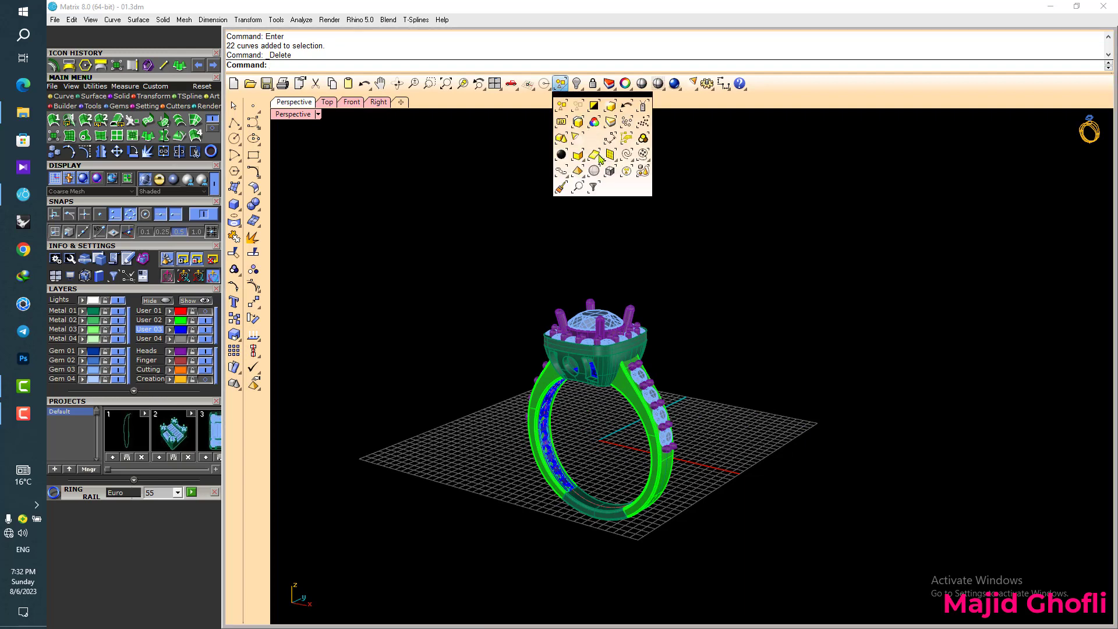
pyautogui.click(628, 154)
pyautogui.moveTo(724, 309); pyautogui.dragTo(709, 318, button='right')
pyautogui.press('Delete')
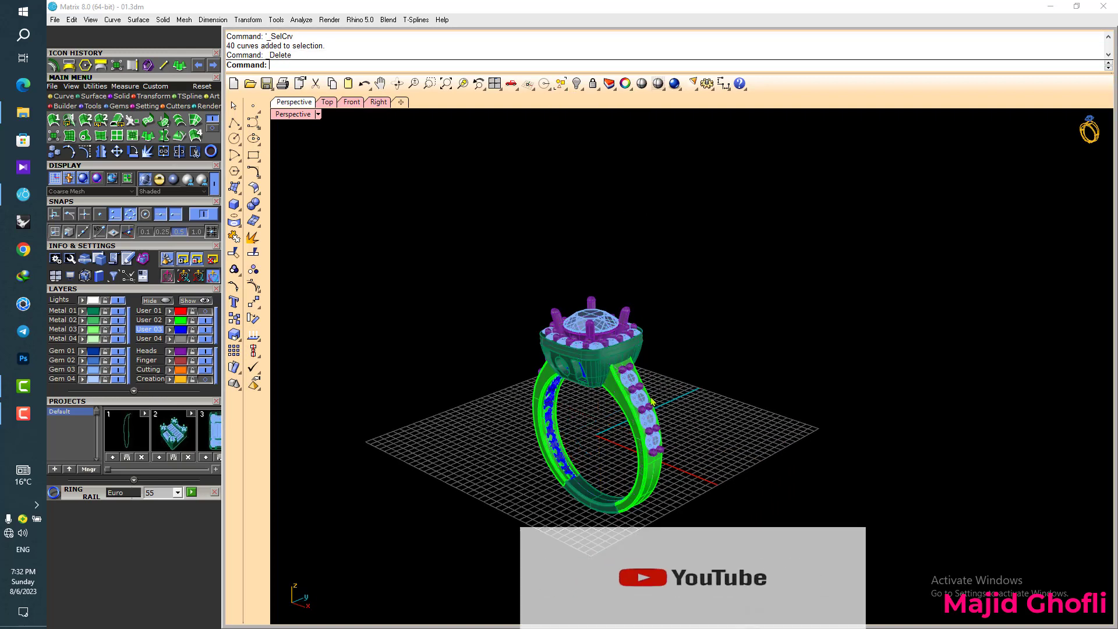
# - Move all metal parts to the Metal 01 layer while Gem 03 is hidden, and show the gems again
pyautogui.moveTo(652, 402); pyautogui.dragTo(614, 422, button='right')
pyautogui.scroll(2, 587, 429)
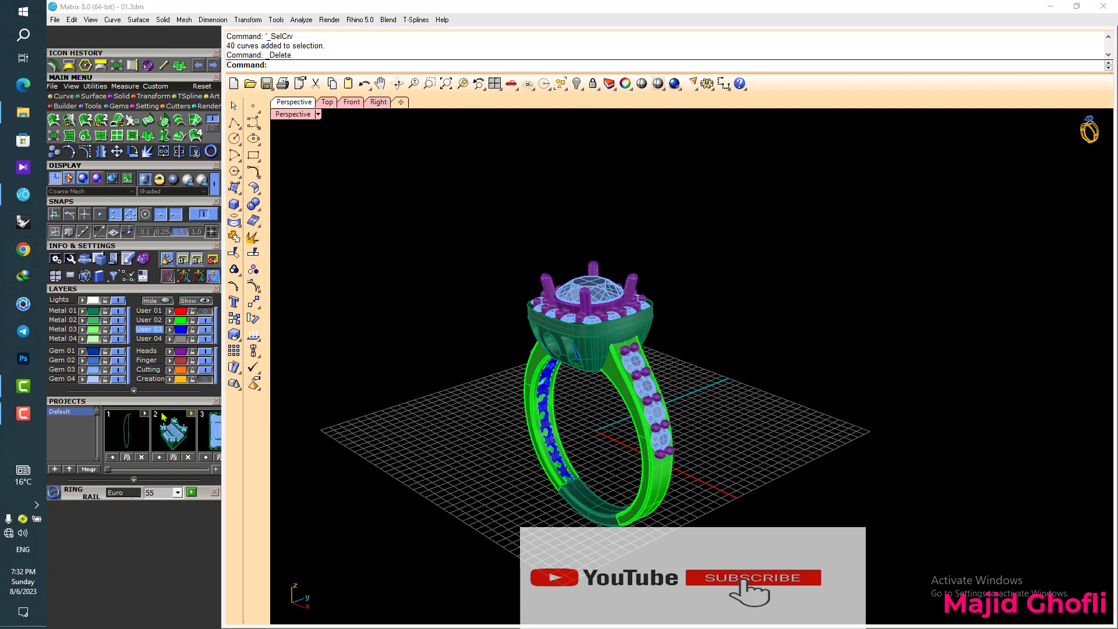
pyautogui.click(118, 370)
pyautogui.moveTo(741, 562); pyautogui.dragTo(741, 562)
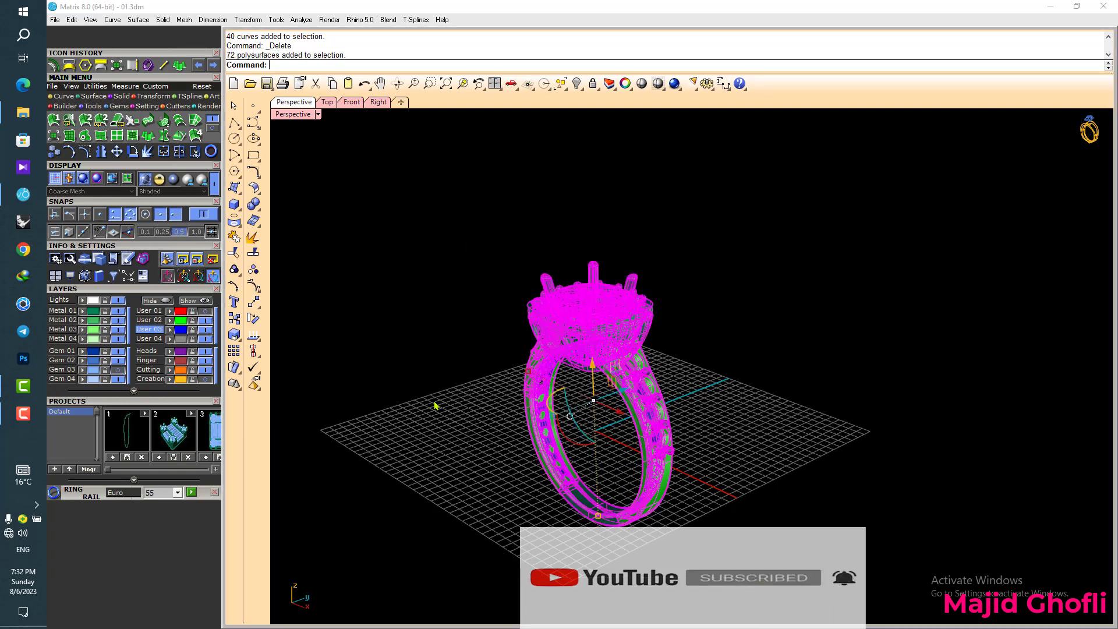
pyautogui.click(381, 264)
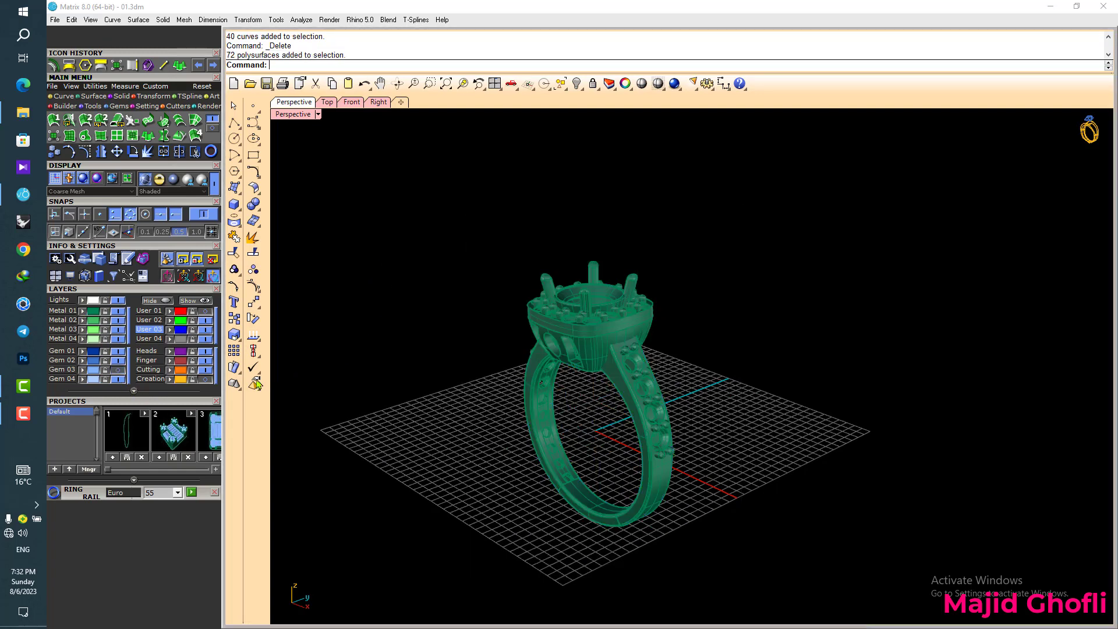
pyautogui.click(118, 369)
pyautogui.moveTo(469, 414); pyautogui.dragTo(559, 434, button='right')
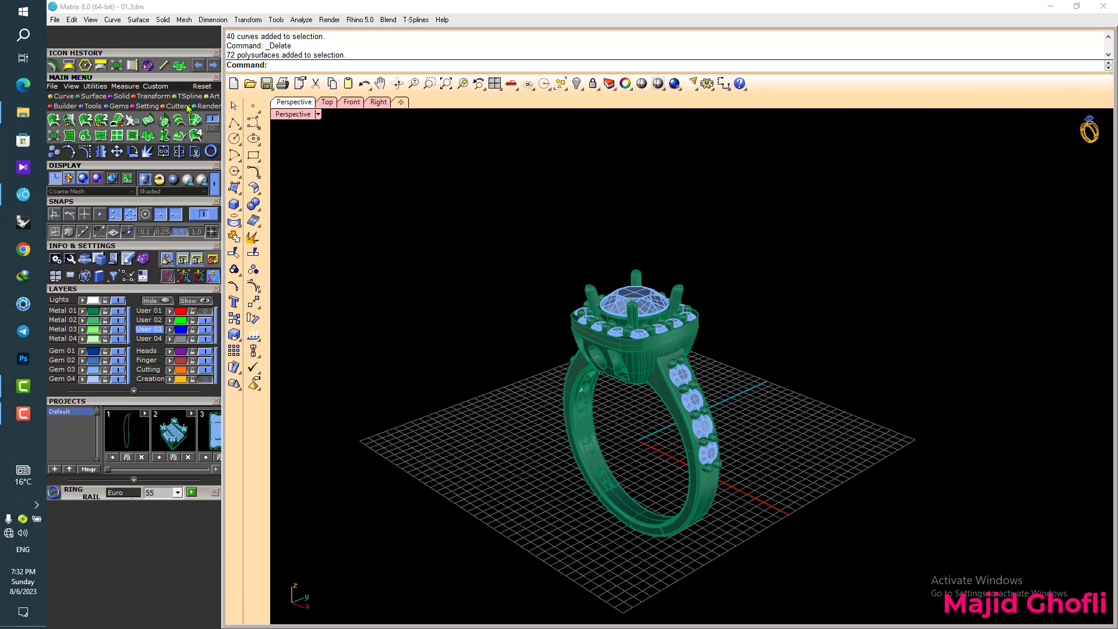
# - Open the V-Ray render settings and apply the Yellow Gold material to all Metal 01 parts
pyautogui.click(208, 106)
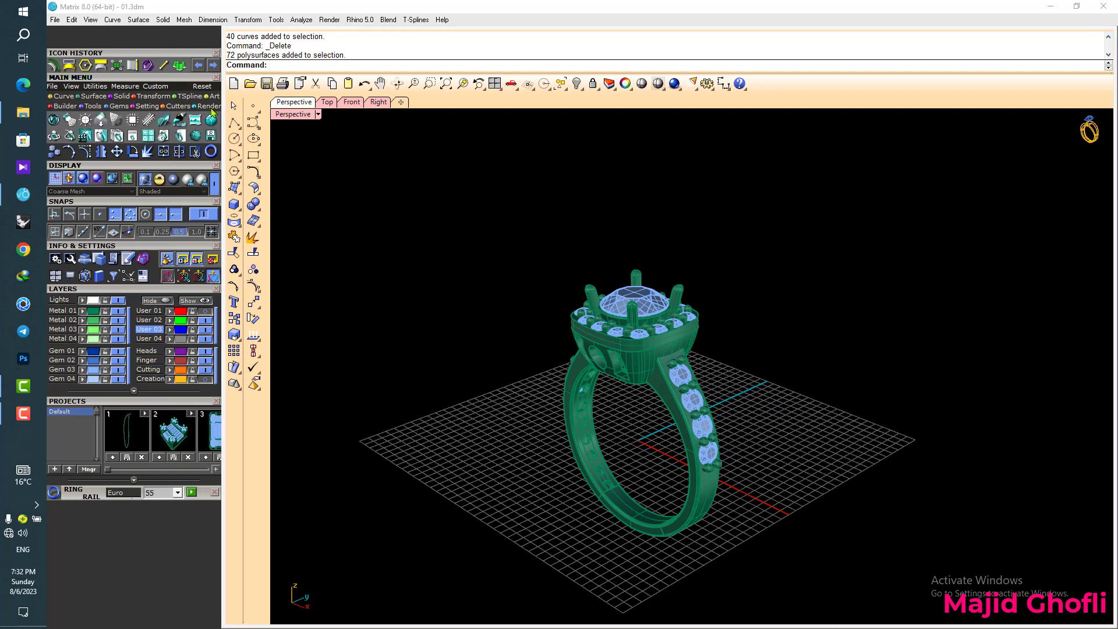
pyautogui.click(52, 119)
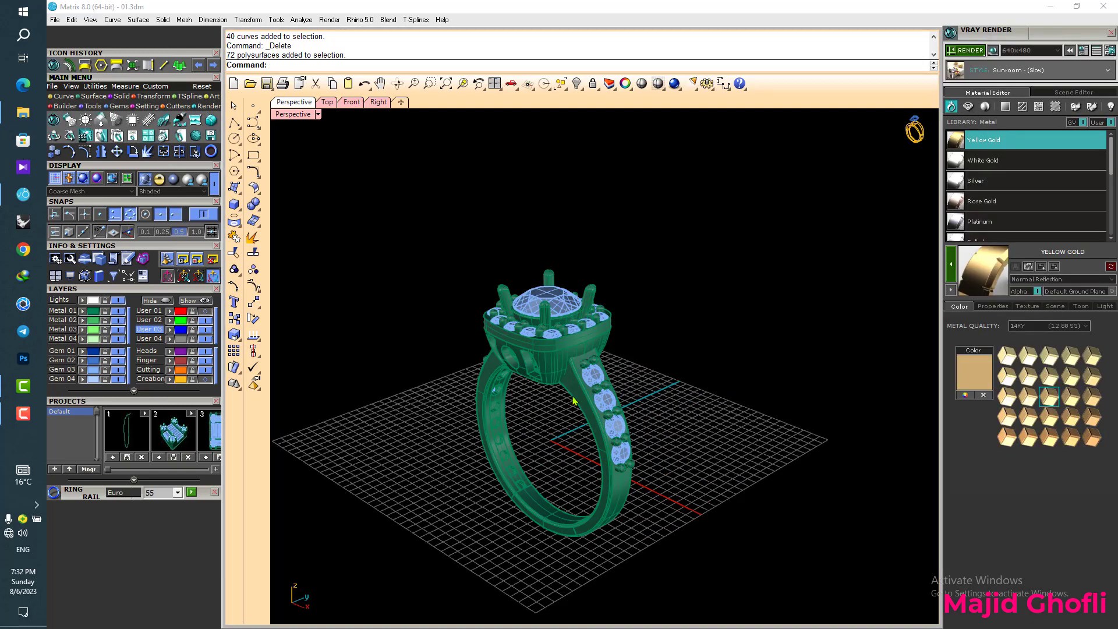
pyautogui.rightClick(72, 312)
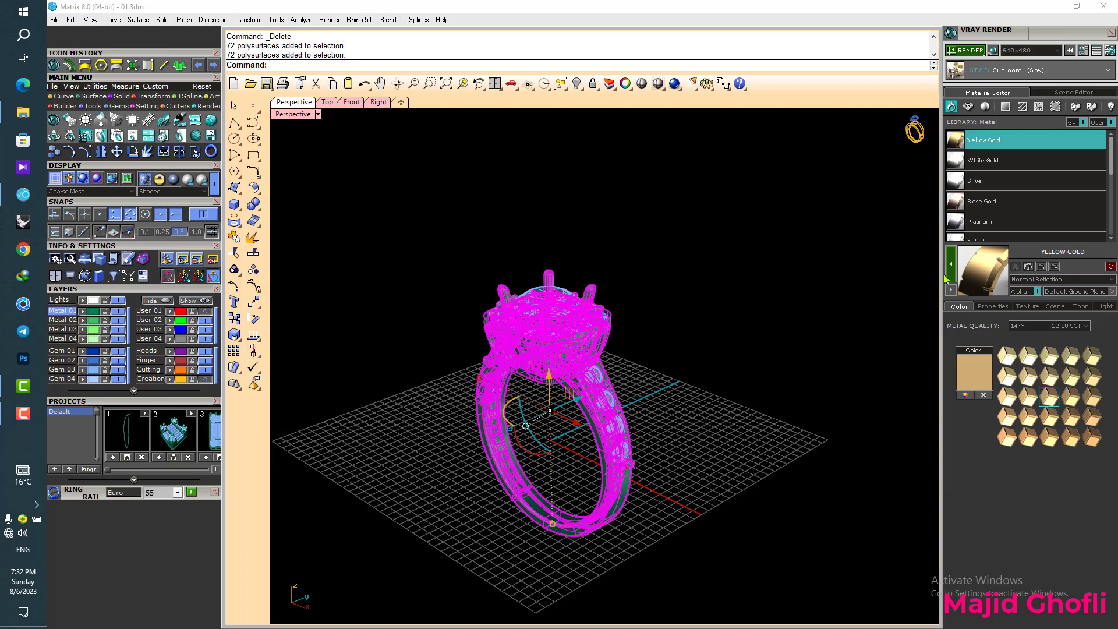
pyautogui.click(765, 290)
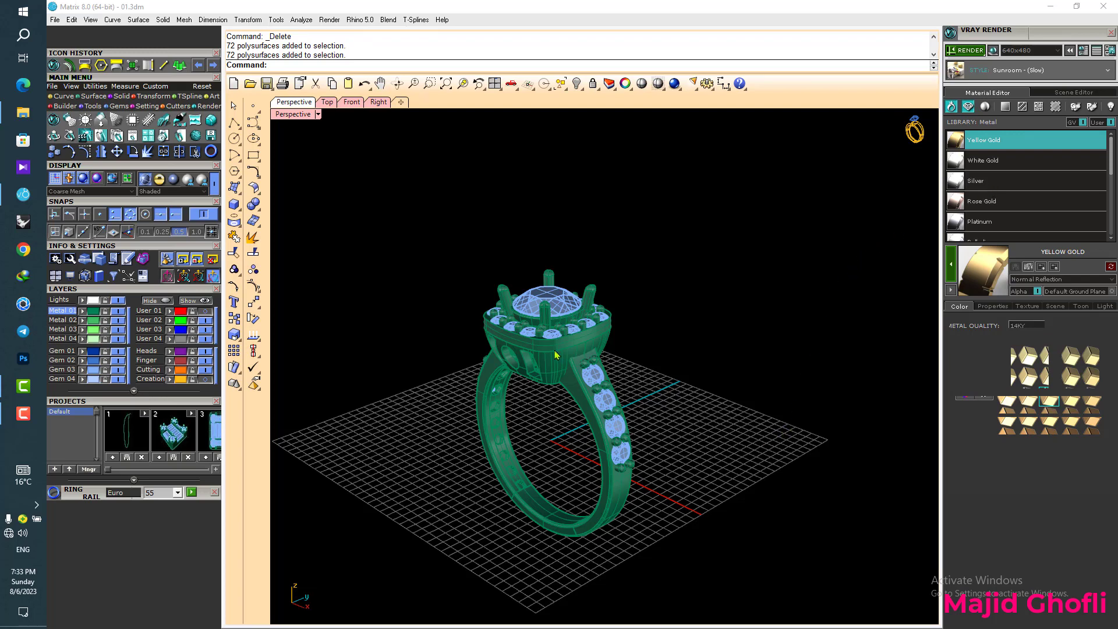
# - Apply the Aquamarine gem material to all Gem 03 stones and close the V-Ray render settings
pyautogui.click(968, 106)
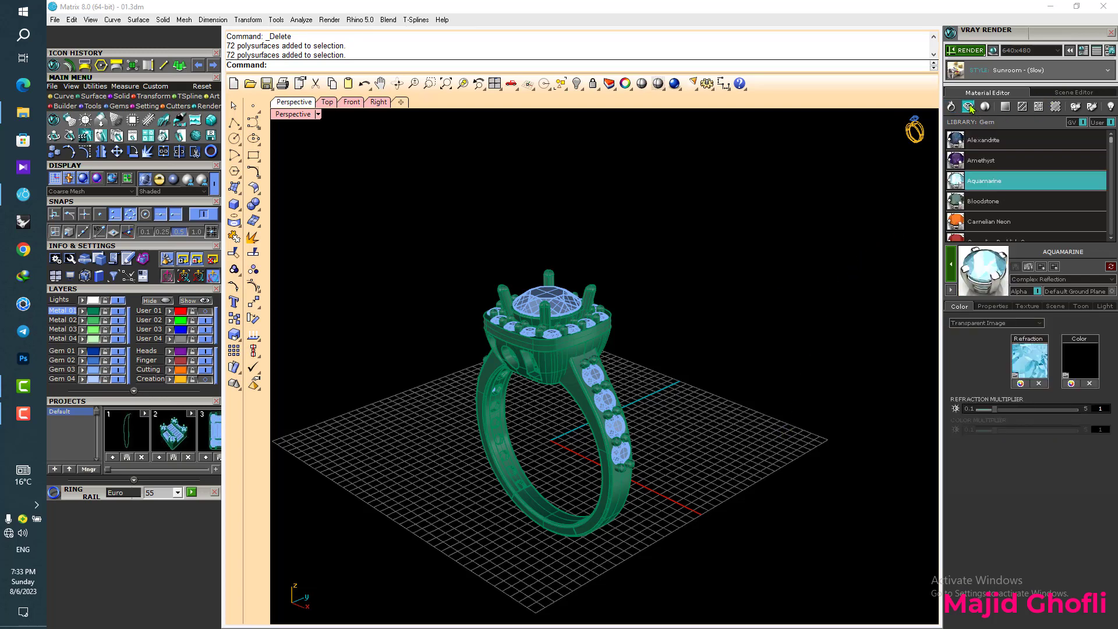
pyautogui.click(63, 374)
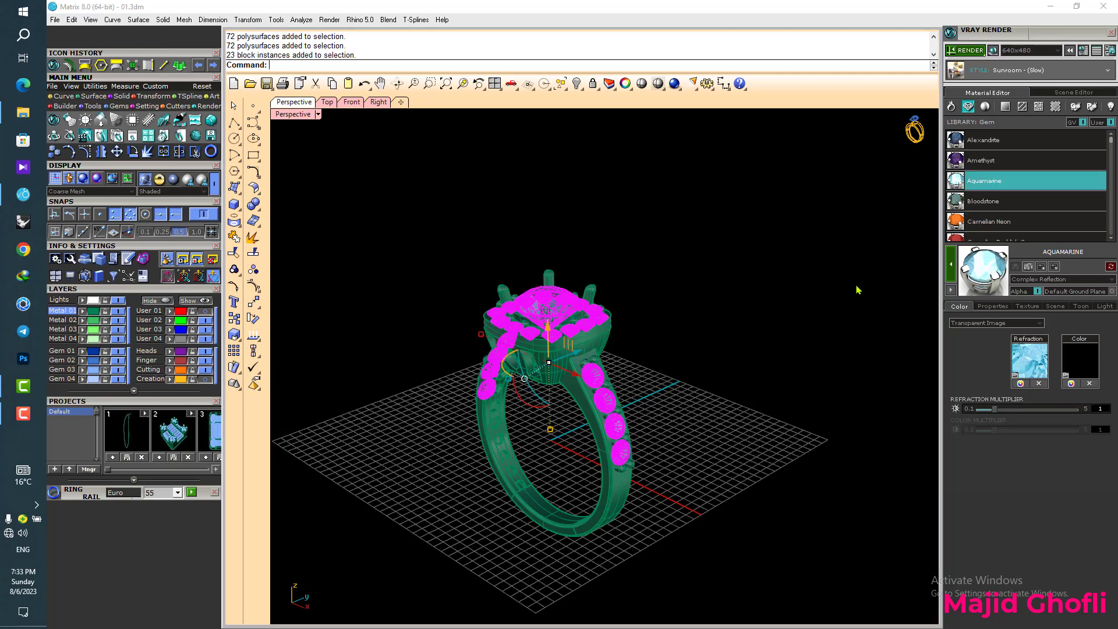
pyautogui.click(762, 250)
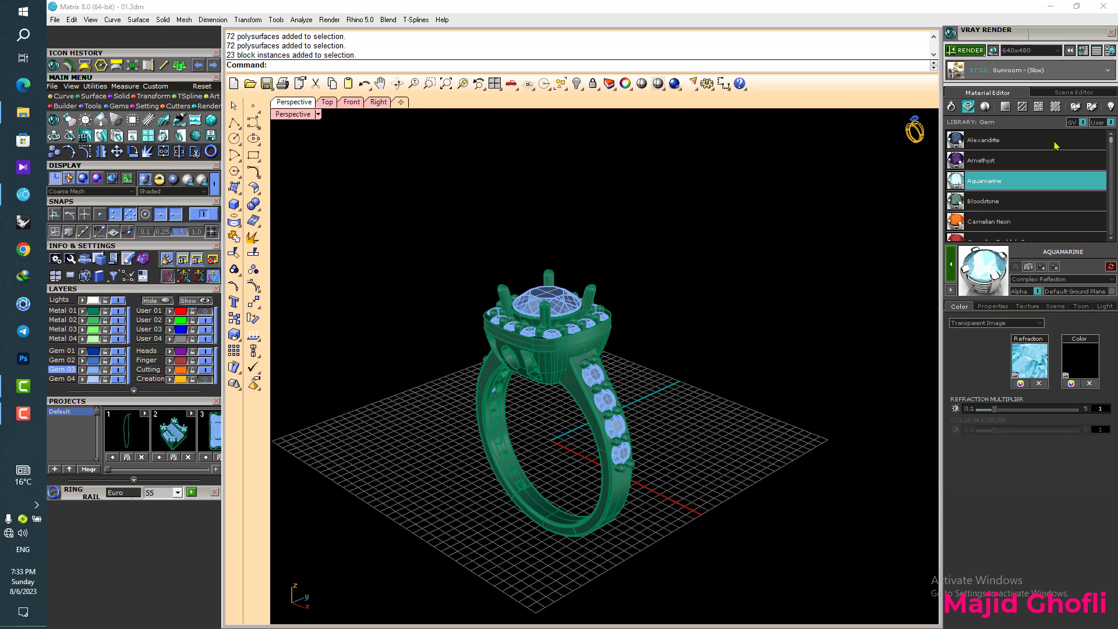
pyautogui.click(1112, 33)
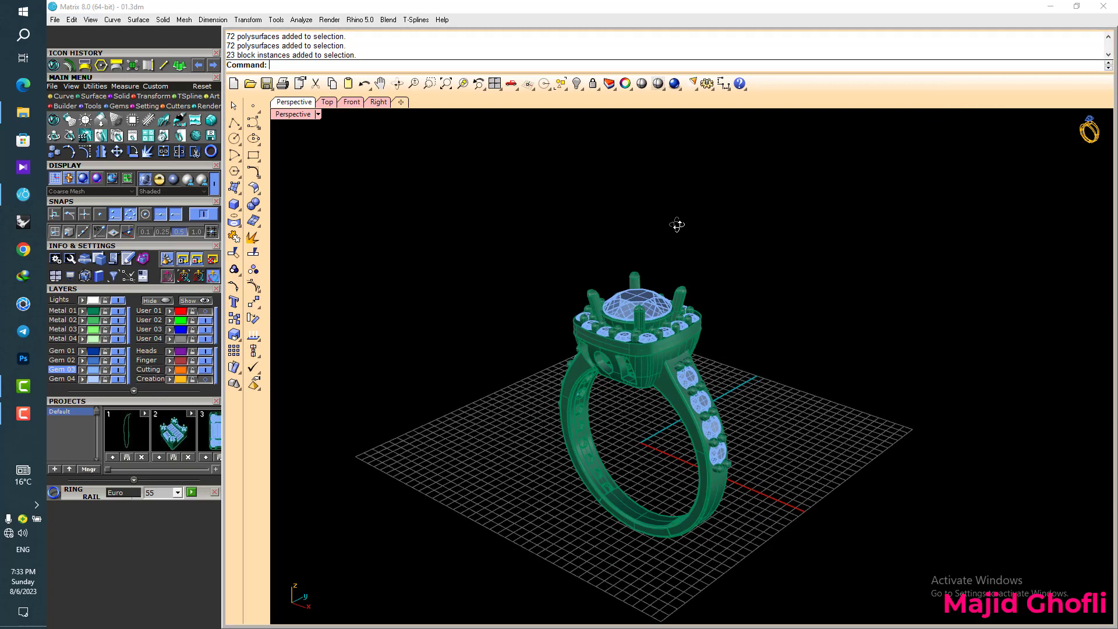
# - Set the Perspective view to Rendered display and inspect the finished ring from several angles
pyautogui.click(318, 115)
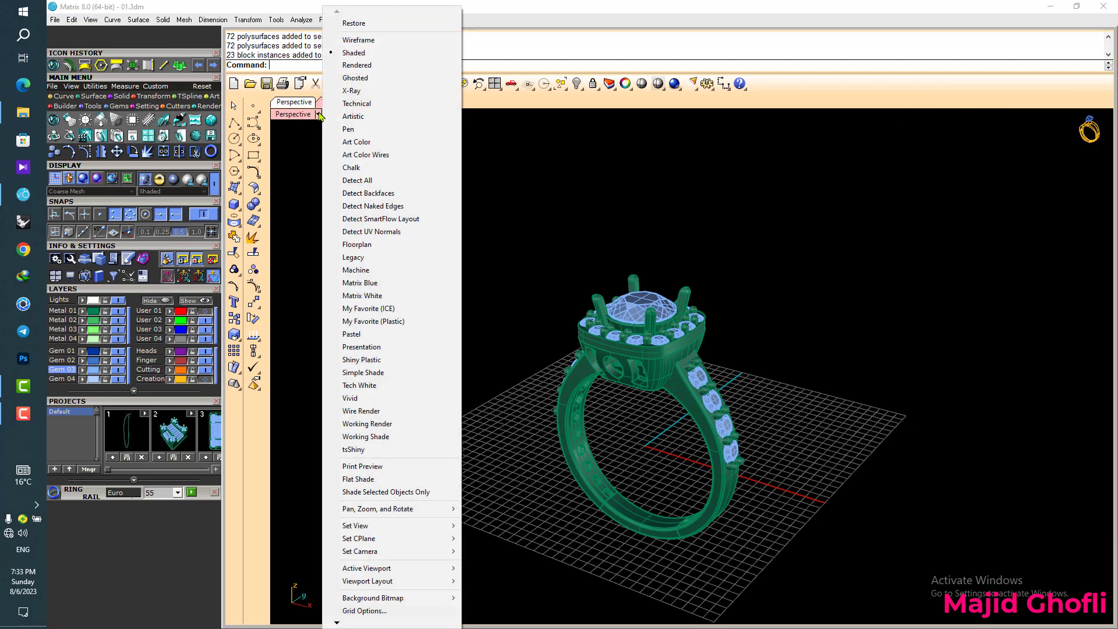
pyautogui.click(357, 65)
pyautogui.moveTo(786, 380); pyautogui.dragTo(735, 473, button='right')
pyautogui.scroll(6, 661, 439)
pyautogui.moveTo(661, 440); pyautogui.dragTo(706, 321, button='right')
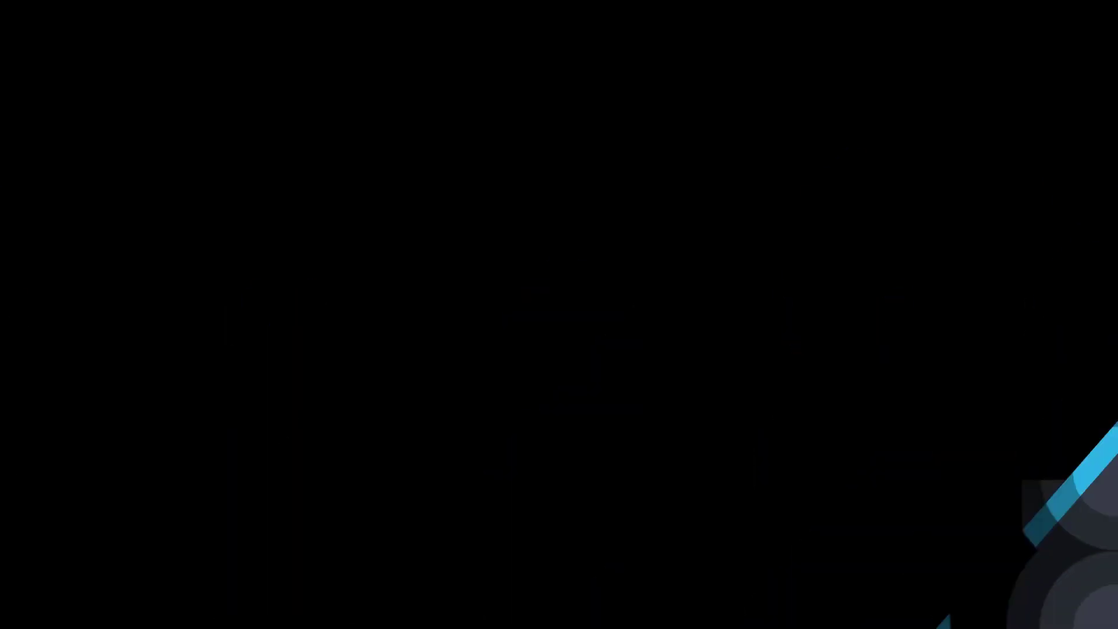